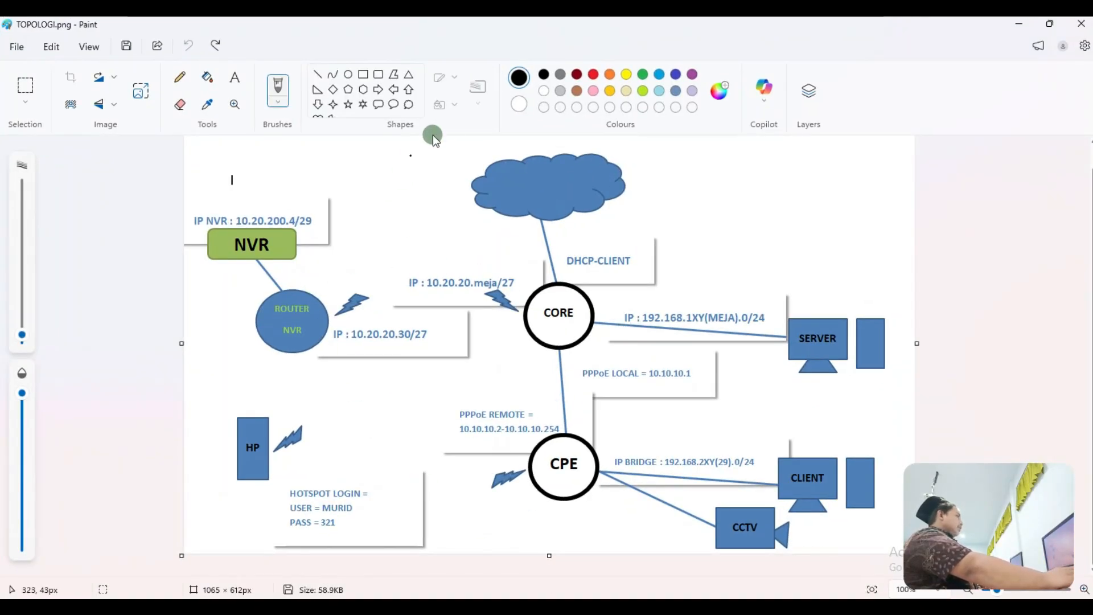
# Step: Draw a first black freehand loop around CORE and a stroke beside PPPoE LOCAL, then undo it
pyautogui.scroll(1, 1037, 207)
pyautogui.scroll(-1, 1037, 207)
pyautogui.scroll(1, 994, 210)
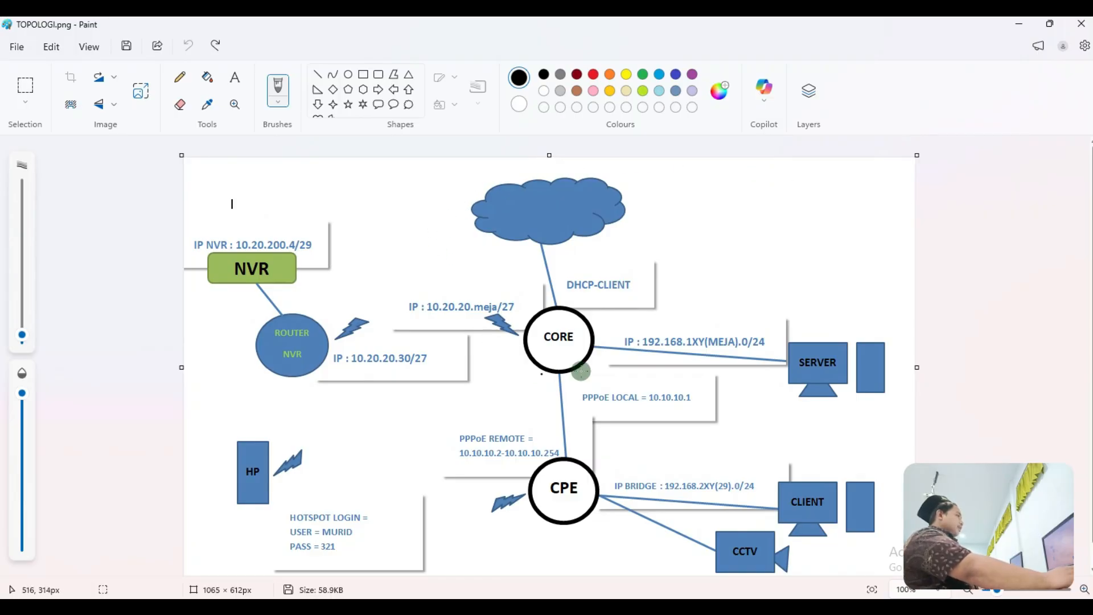
pyautogui.moveTo(601, 331)
pyautogui.mouseDown()
pyautogui.moveTo(516, 293)
pyautogui.moveTo(490, 371)
pyautogui.moveTo(497, 475)
pyautogui.moveTo(522, 549)
pyautogui.moveTo(626, 576)
pyautogui.moveTo(629, 477)
pyautogui.moveTo(605, 329)
pyautogui.mouseUp()
pyautogui.scroll(-1, 603, 364)
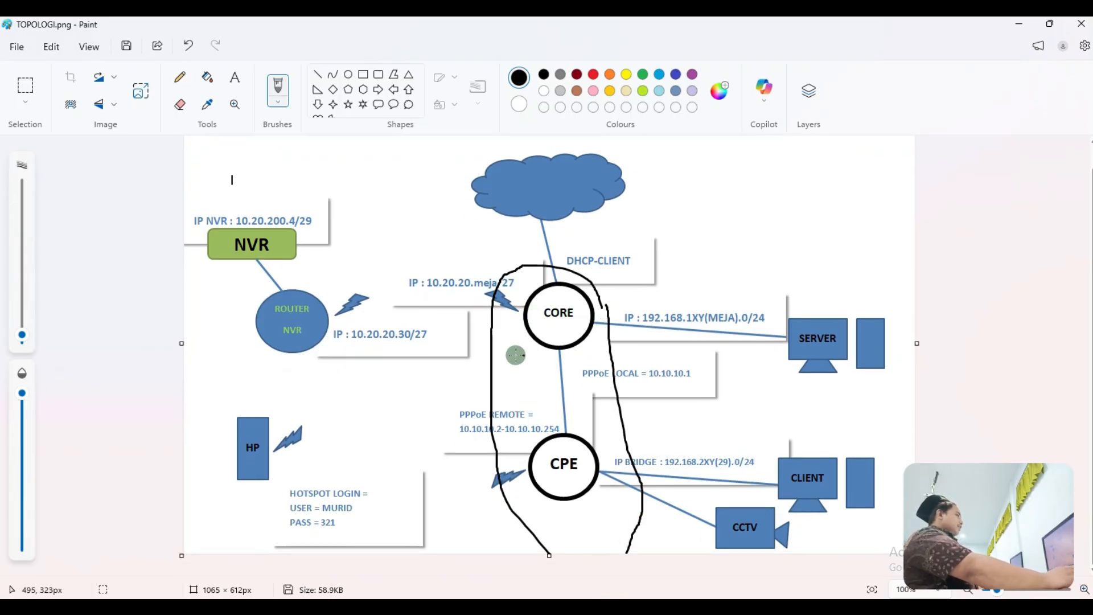
pyautogui.moveTo(489, 397); pyautogui.dragTo(602, 381)
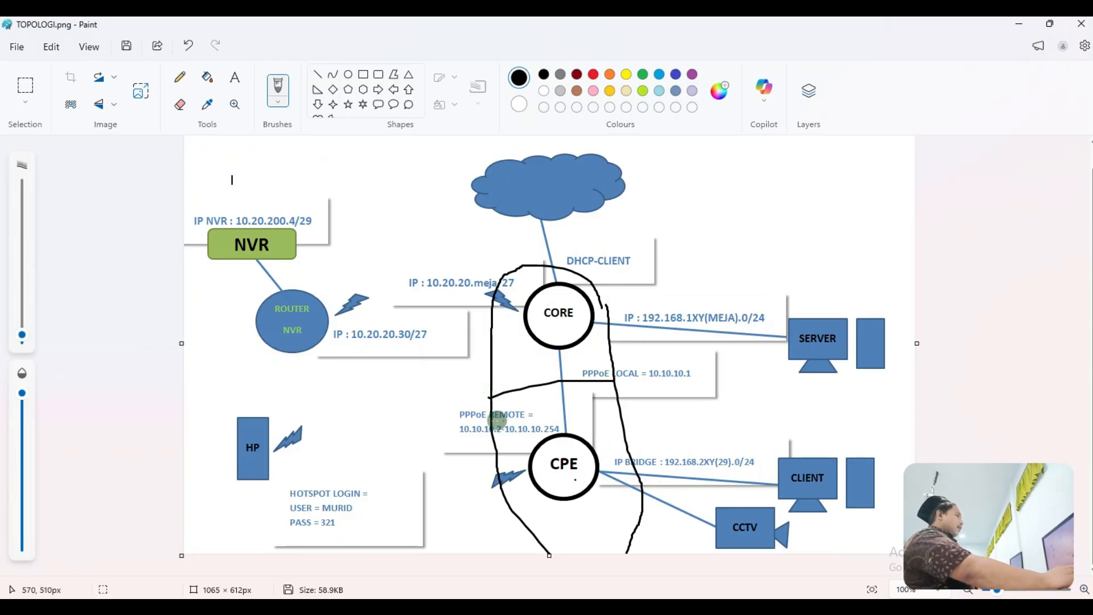
pyautogui.click(191, 48)
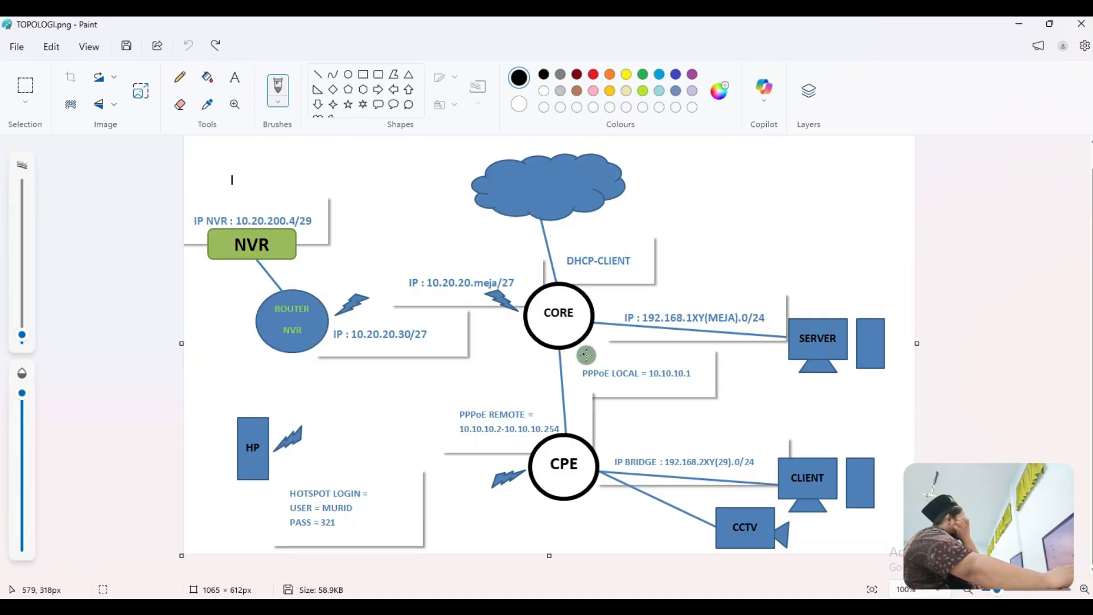
# Step: Redraw a loop around CORE and the cloud, undoing the stray loops toward NVR
pyautogui.moveTo(497, 335)
pyautogui.mouseDown()
pyautogui.moveTo(546, 379)
pyautogui.moveTo(630, 304)
pyautogui.moveTo(547, 290)
pyautogui.mouseUp()
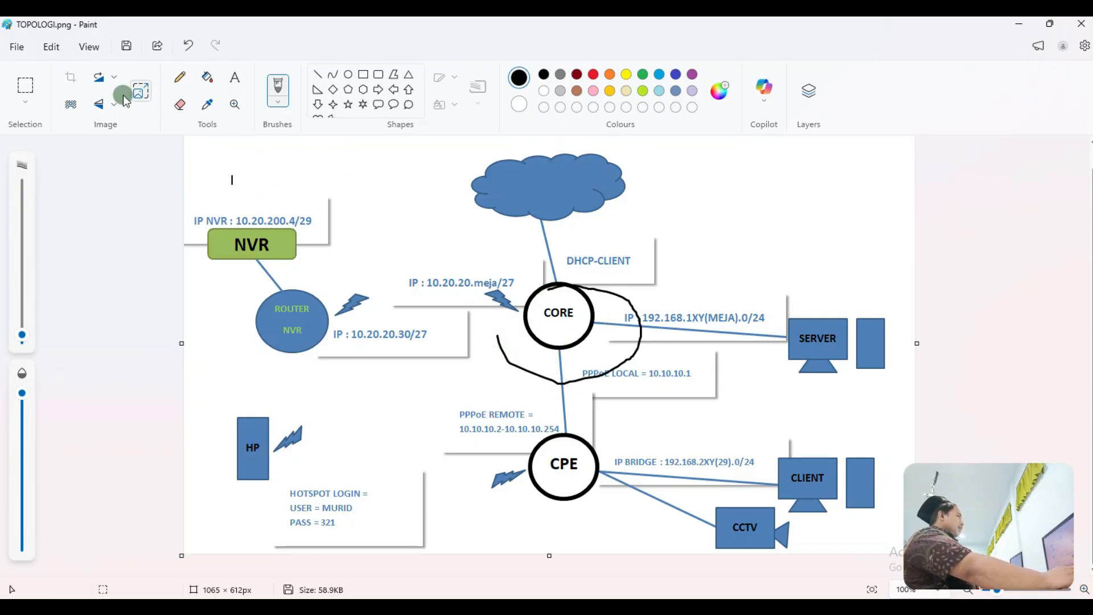
pyautogui.click(186, 48)
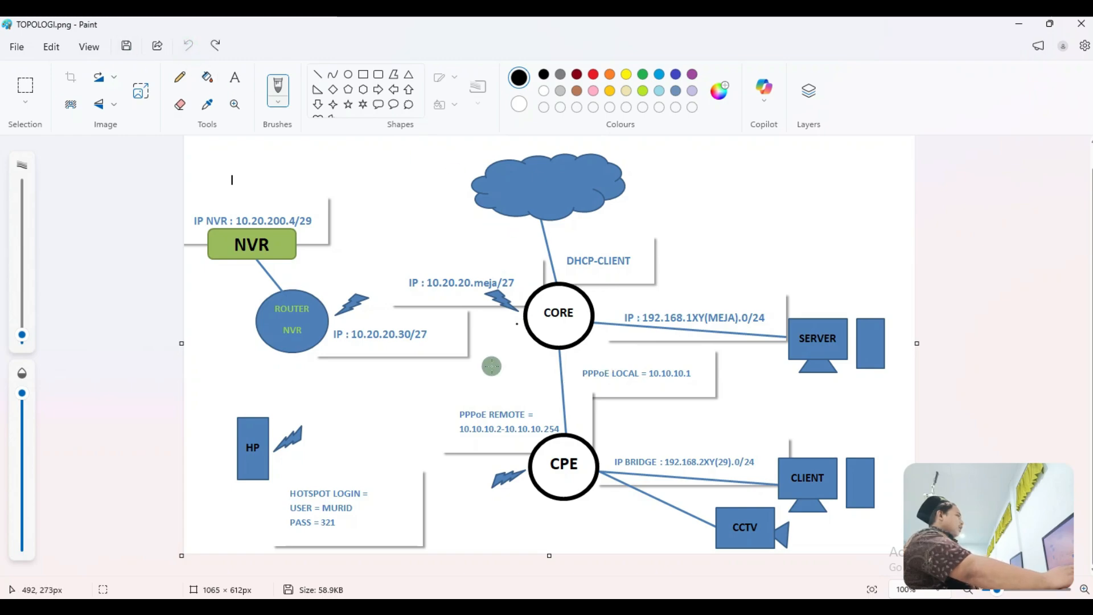
pyautogui.moveTo(487, 333)
pyautogui.mouseDown()
pyautogui.moveTo(563, 366)
pyautogui.moveTo(620, 285)
pyautogui.moveTo(647, 155)
pyautogui.moveTo(473, 149)
pyautogui.moveTo(434, 254)
pyautogui.moveTo(478, 342)
pyautogui.moveTo(496, 341)
pyautogui.mouseUp()
pyautogui.moveTo(494, 382)
pyautogui.mouseDown()
pyautogui.moveTo(552, 361)
pyautogui.moveTo(605, 300)
pyautogui.moveTo(463, 242)
pyautogui.moveTo(312, 231)
pyautogui.moveTo(233, 263)
pyautogui.moveTo(256, 346)
pyautogui.moveTo(524, 387)
pyautogui.mouseUp()
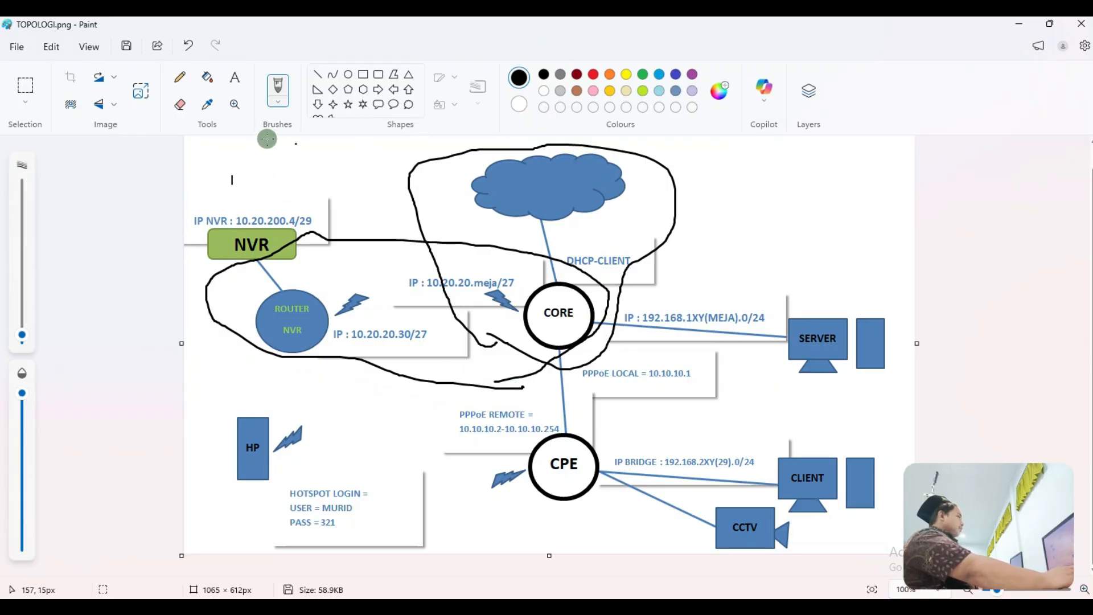
pyautogui.click(188, 45)
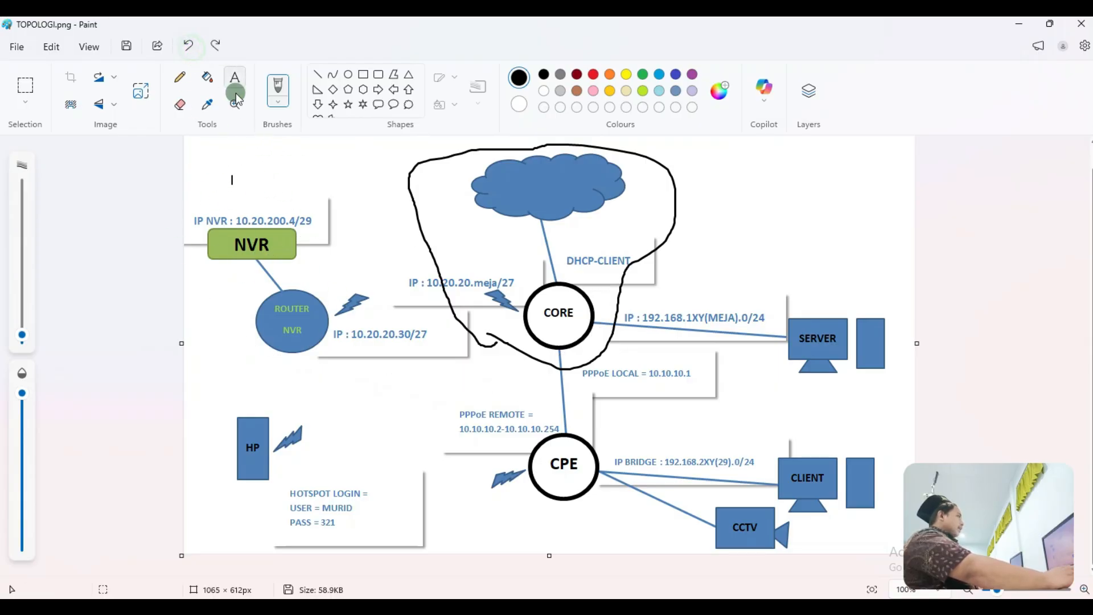
# Step: Undo the earlier loops around the NVR router and the cloud
pyautogui.click(188, 46)
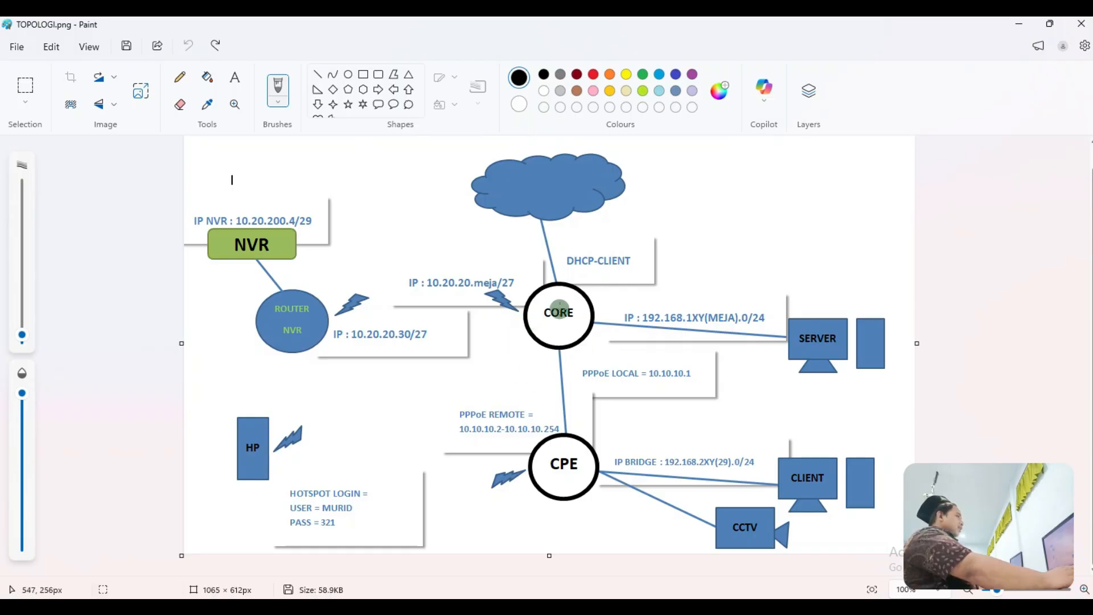
pyautogui.moveTo(505, 328)
pyautogui.mouseDown()
pyautogui.moveTo(639, 313)
pyautogui.moveTo(649, 165)
pyautogui.moveTo(488, 146)
pyautogui.moveTo(450, 196)
pyautogui.moveTo(463, 285)
pyautogui.moveTo(500, 343)
pyautogui.moveTo(578, 353)
pyautogui.moveTo(607, 272)
pyautogui.moveTo(314, 282)
pyautogui.moveTo(194, 346)
pyautogui.moveTo(483, 397)
pyautogui.moveTo(533, 376)
pyautogui.mouseUp()
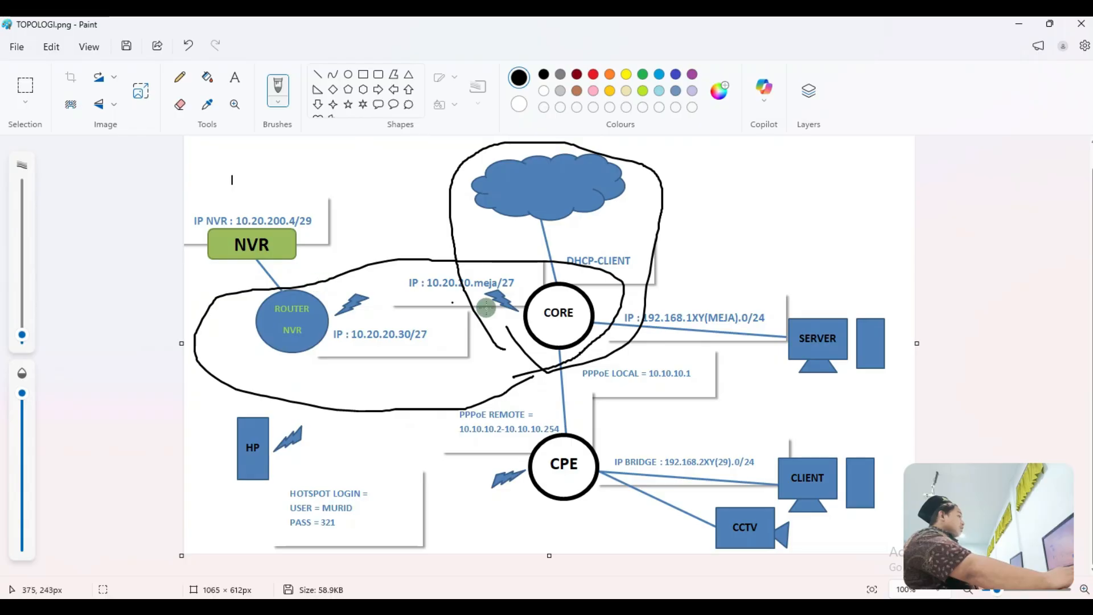
pyautogui.click(187, 49)
pyautogui.click(187, 49)
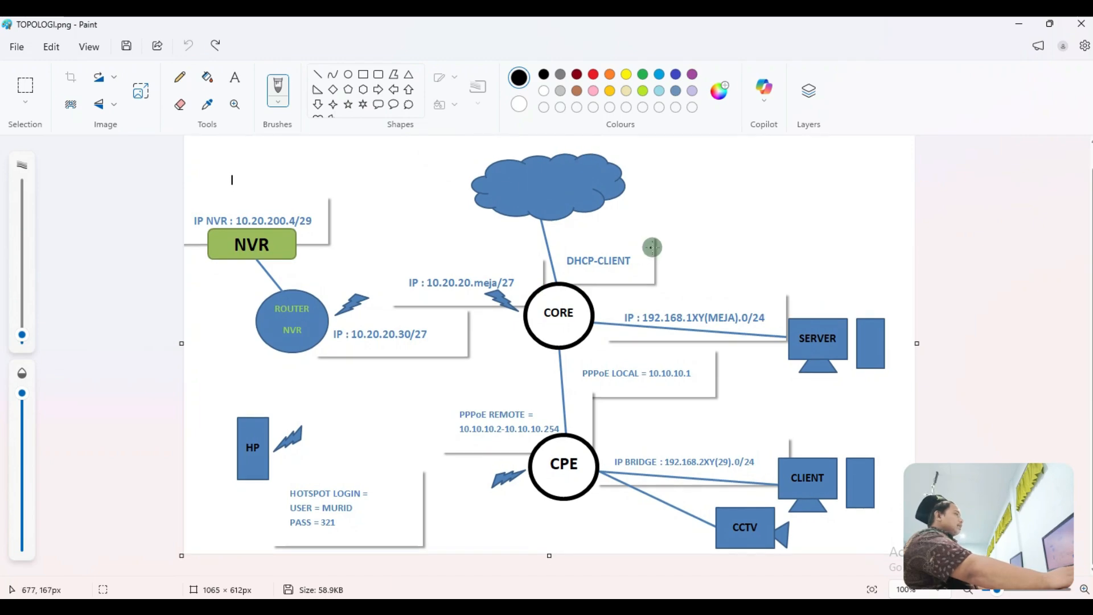
# Step: Draw the final black loop around the cloud and CORE, then minimize Paint
pyautogui.moveTo(434, 214)
pyautogui.mouseDown()
pyautogui.moveTo(541, 134)
pyautogui.moveTo(688, 216)
pyautogui.moveTo(637, 322)
pyautogui.moveTo(526, 355)
pyautogui.moveTo(463, 230)
pyautogui.moveTo(435, 213)
pyautogui.mouseUp()
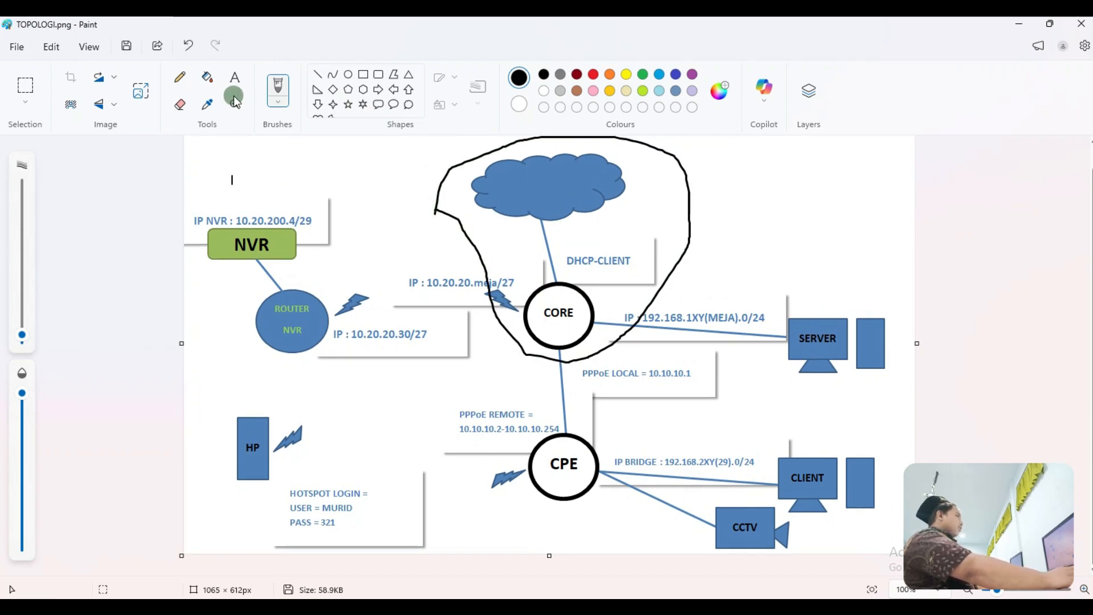
pyautogui.moveTo(522, 325); pyautogui.dragTo(513, 294)
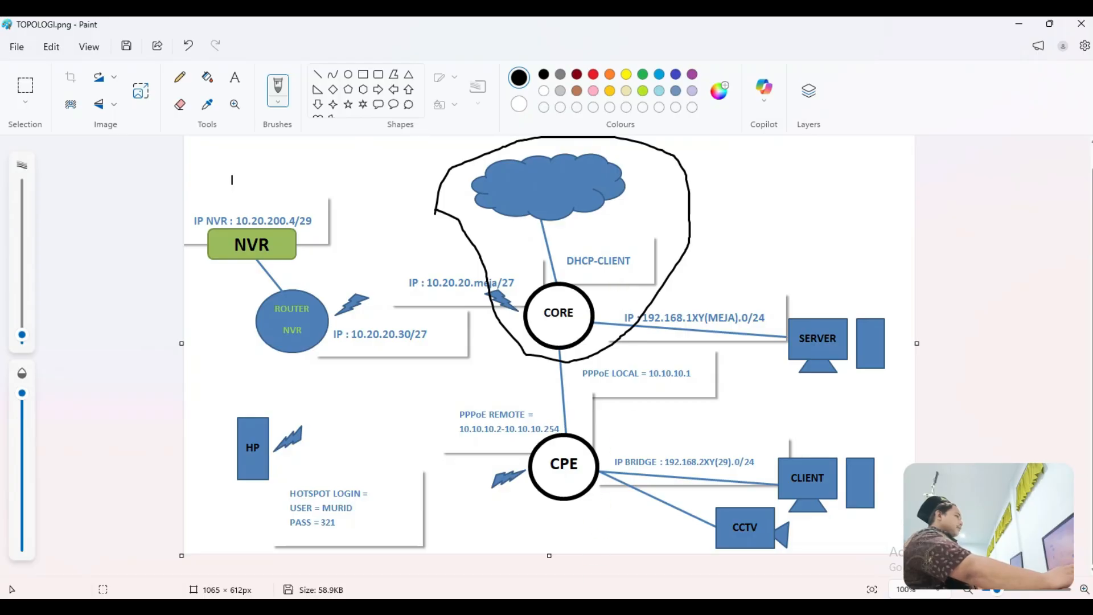
pyautogui.click(367, 277)
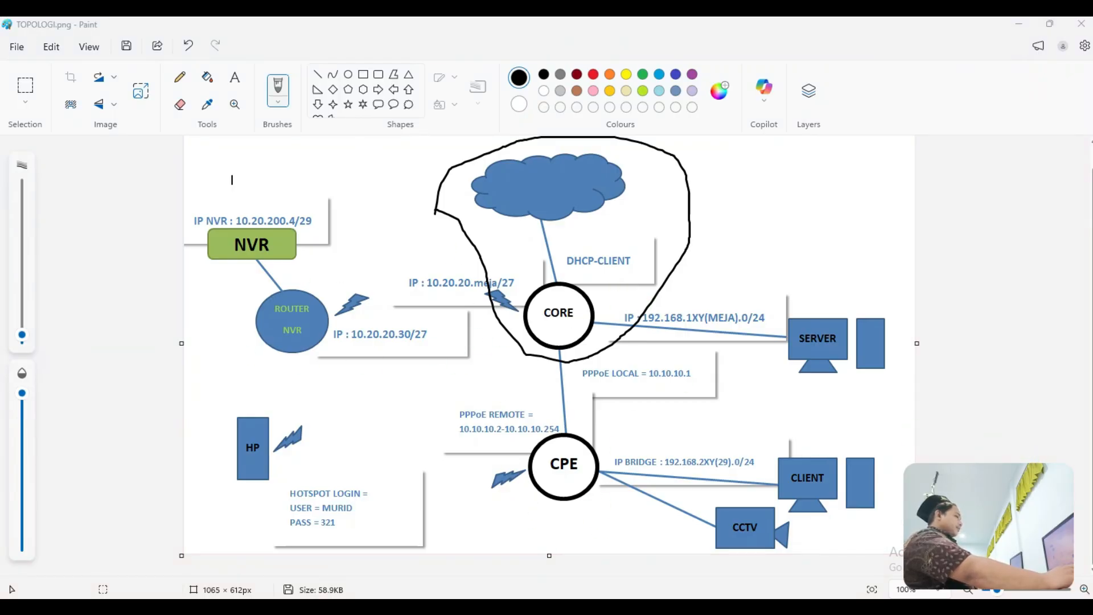
pyautogui.click(1020, 24)
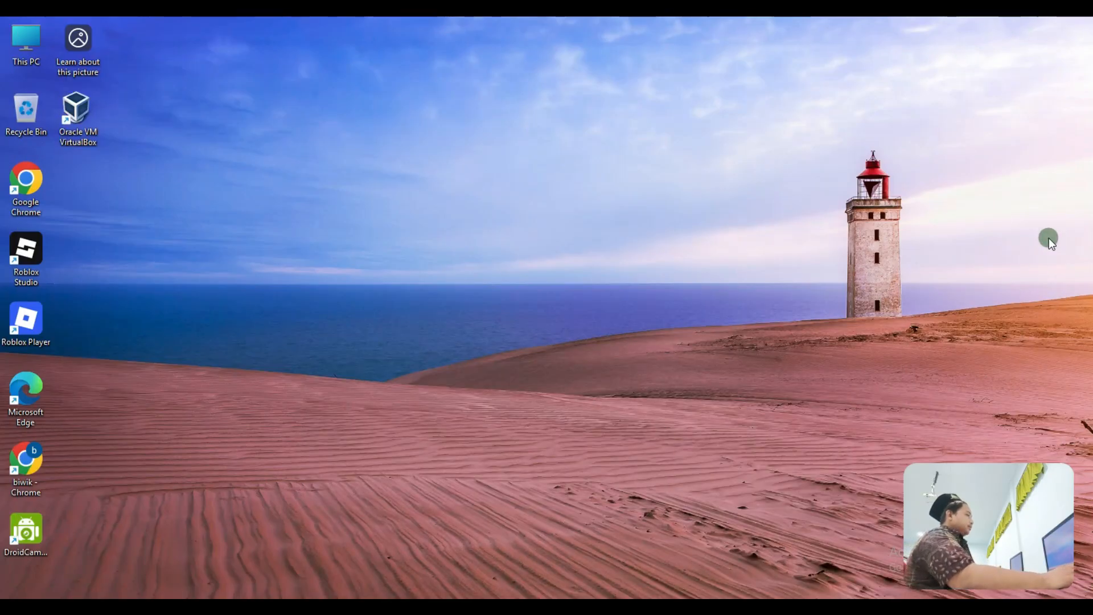
# Step: Refresh the desktop twice and launch WinBox, allowing it to run
pyautogui.rightClick(538, 185)
pyautogui.click(578, 238)
pyautogui.rightClick(578, 231)
pyautogui.click(624, 288)
pyautogui.click(622, 586)
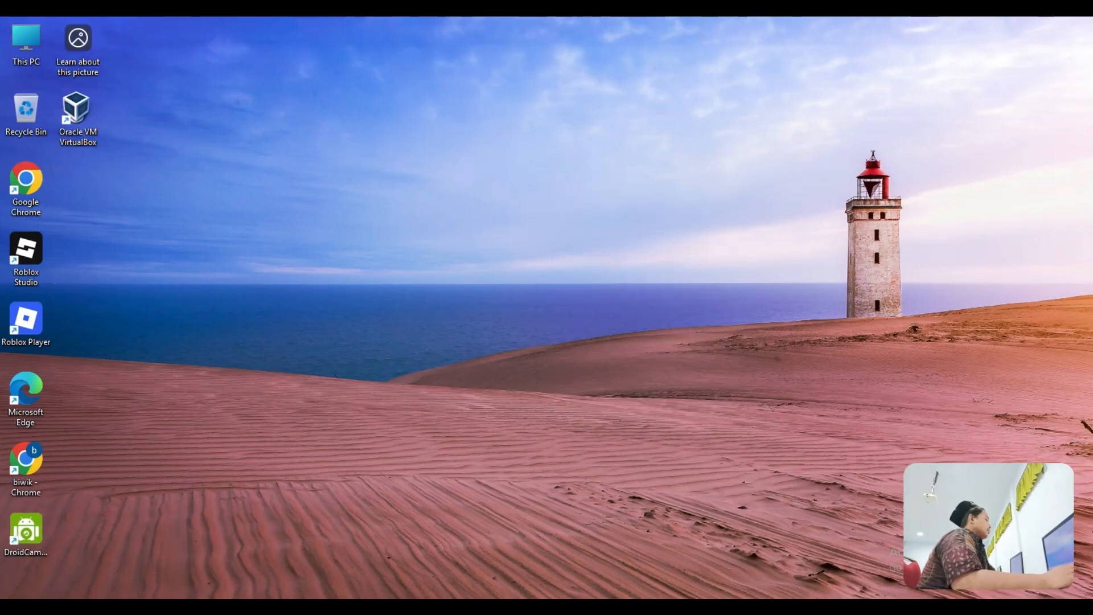
pyautogui.click(590, 328)
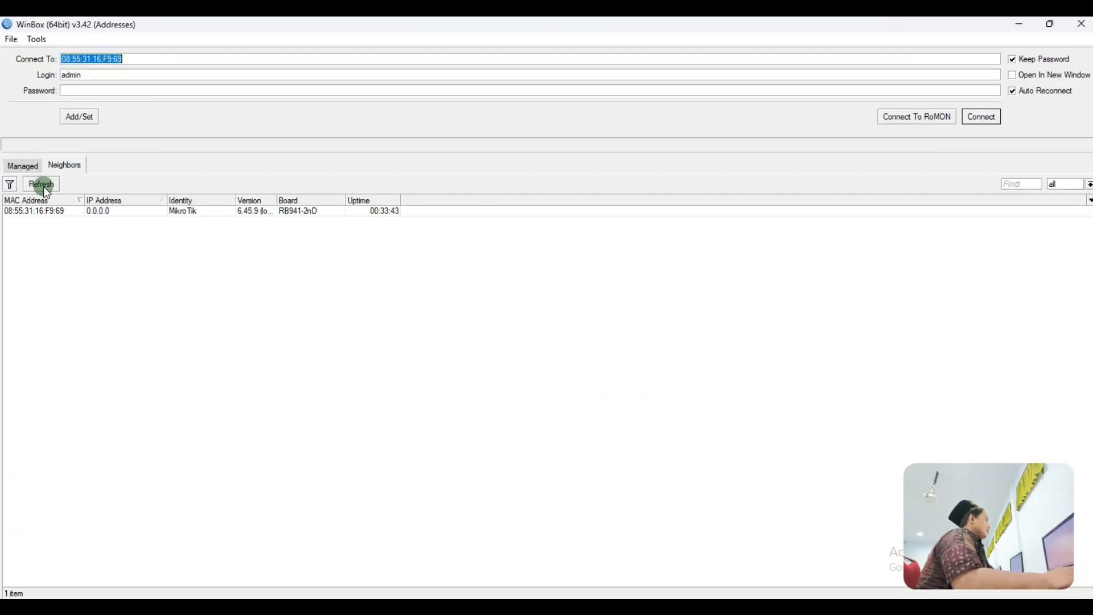
# Step: Connect to the discovered hAP lite router and close the Wireless Tables and Firewall windows
pyautogui.click(41, 183)
pyautogui.click(49, 211)
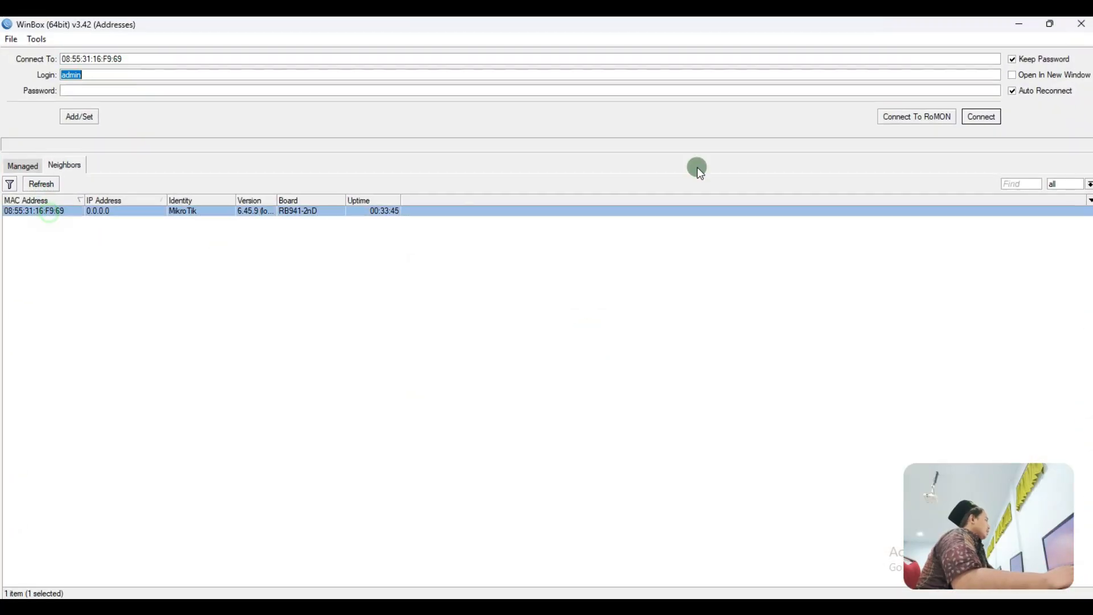
pyautogui.click(981, 116)
pyautogui.click(610, 318)
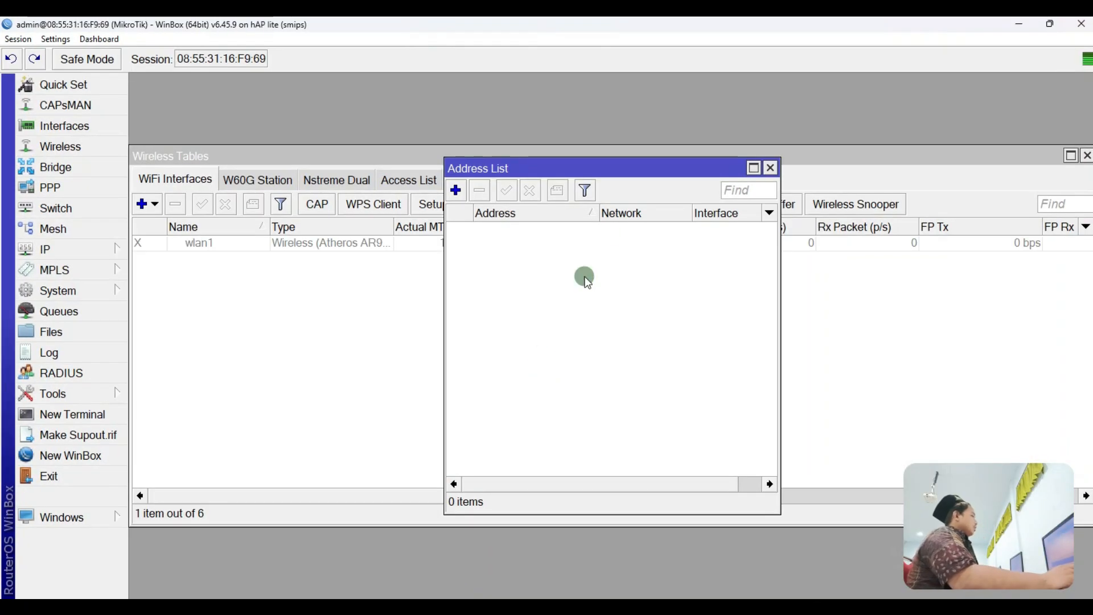
pyautogui.click(1087, 156)
pyautogui.click(1069, 156)
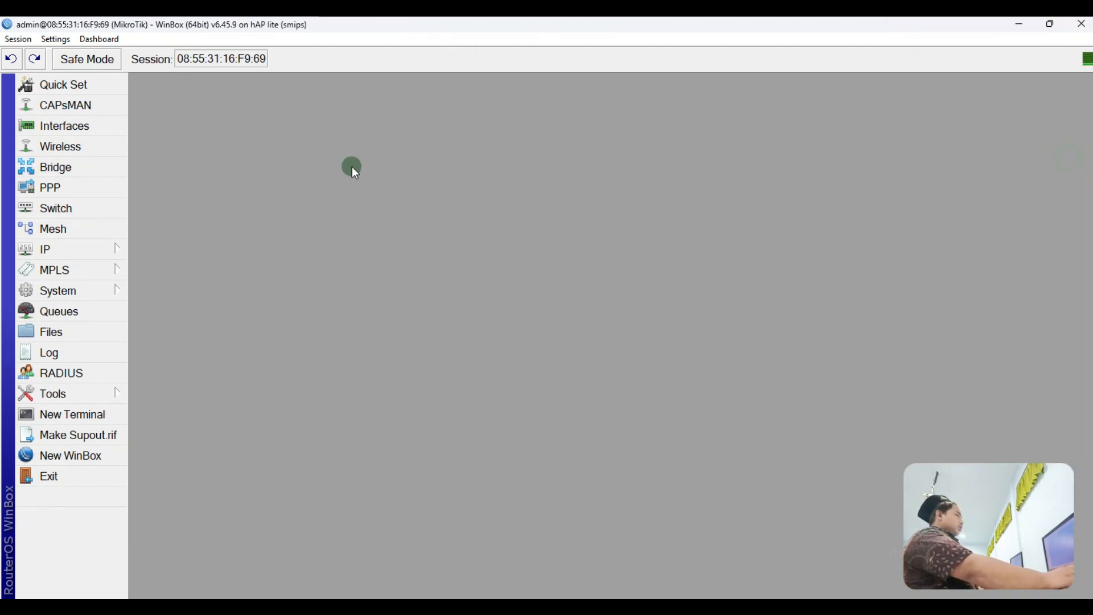
# Step: Open the IP Address List and the System Reset Configuration dialog
pyautogui.click(130, 242)
pyautogui.click(204, 161)
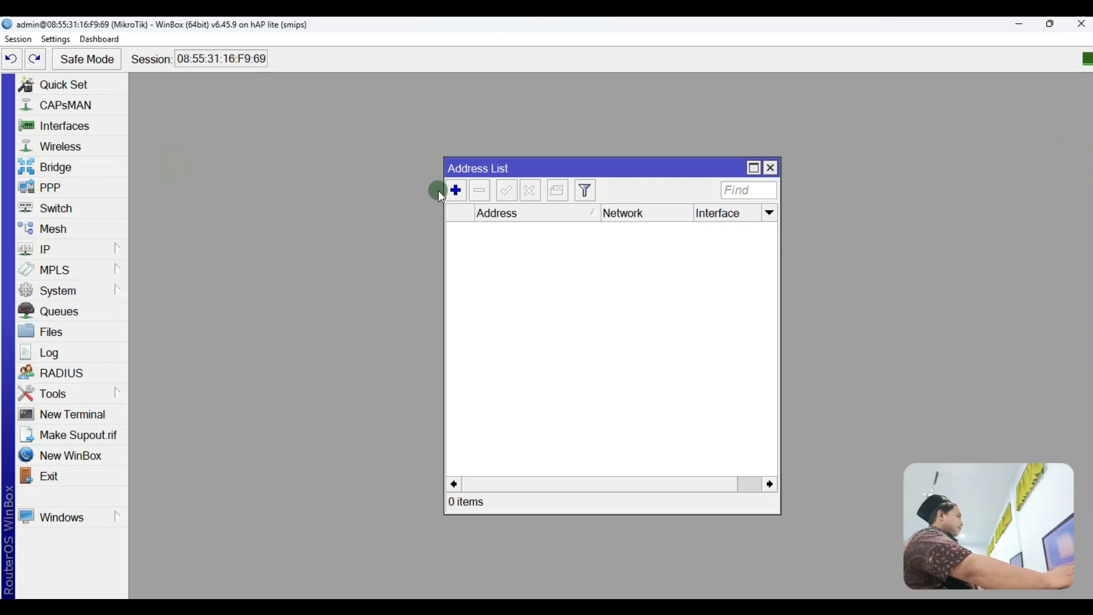
pyautogui.click(55, 290)
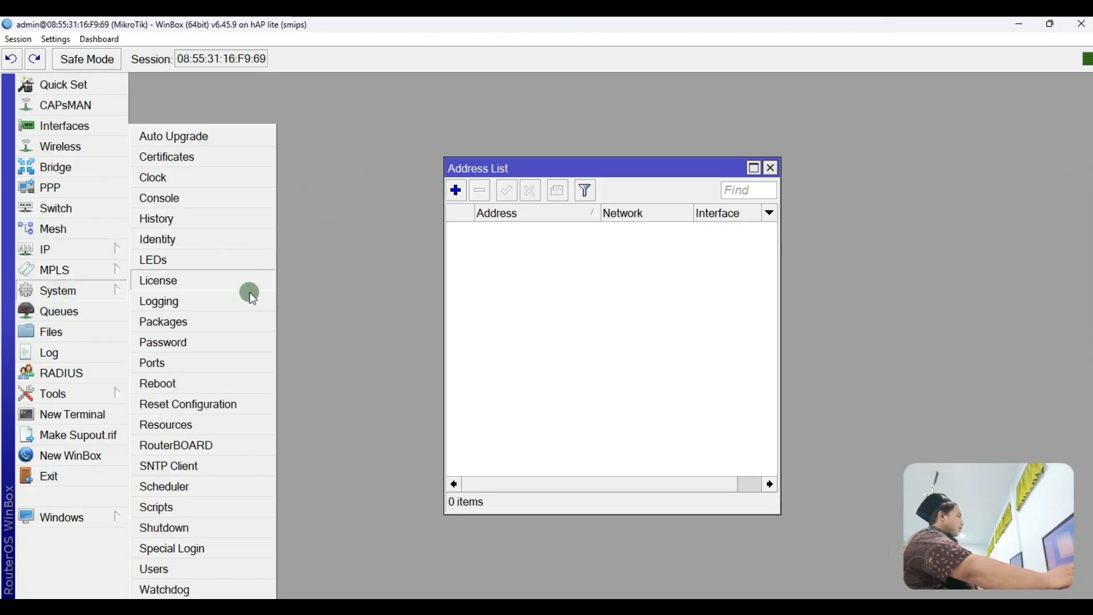
pyautogui.click(225, 409)
# Step: Reset with Do Not Backup and No Default Configuration, then close the Address List
pyautogui.click(402, 335)
pyautogui.click(422, 309)
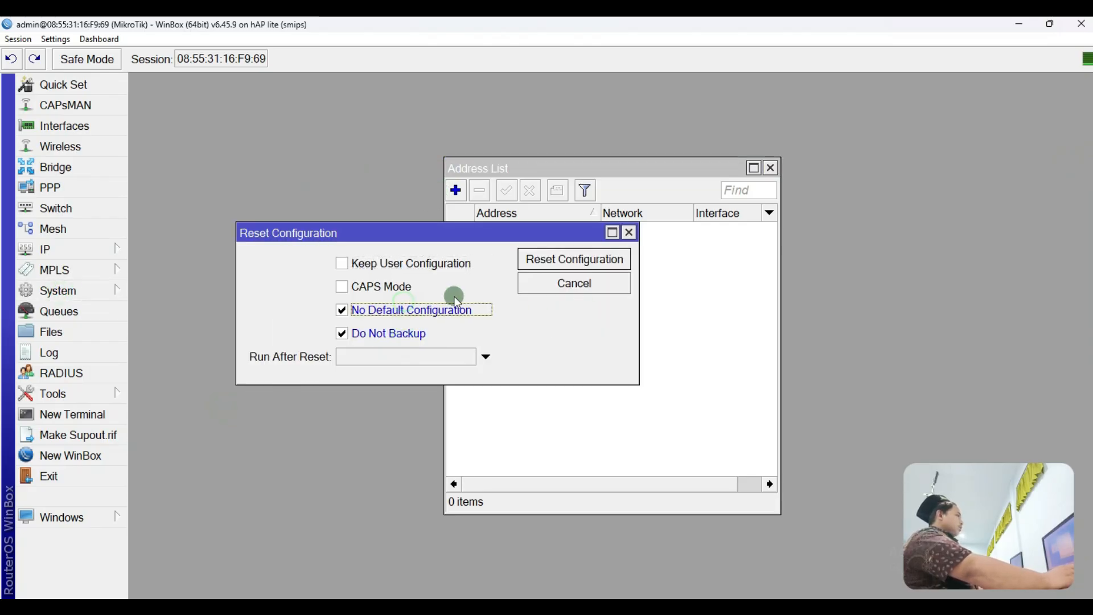
pyautogui.click(543, 262)
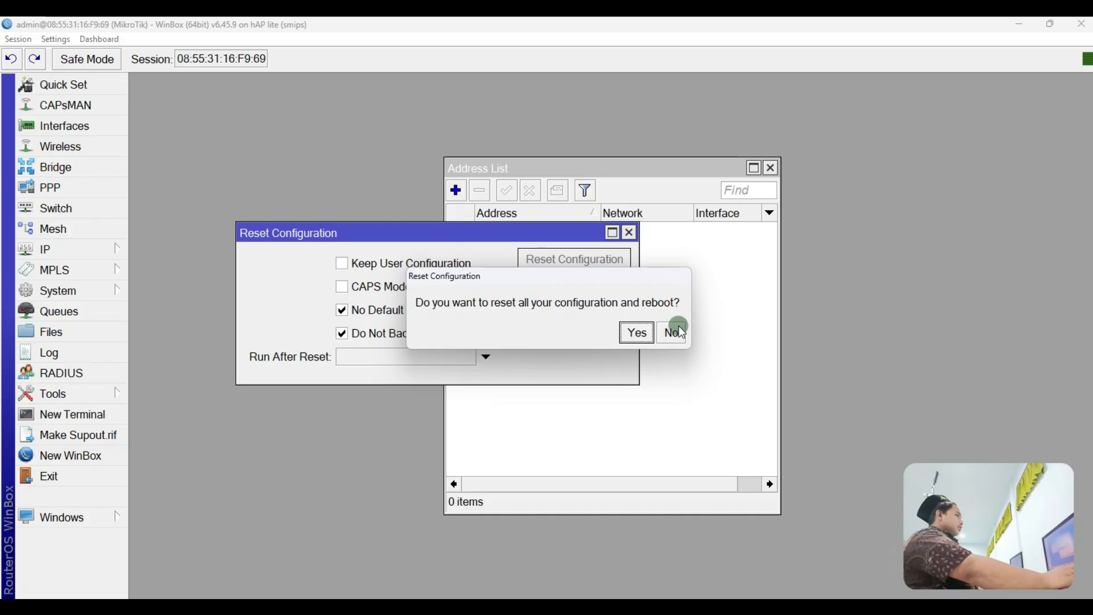
pyautogui.click(675, 332)
pyautogui.moveTo(698, 167); pyautogui.dragTo(369, 94)
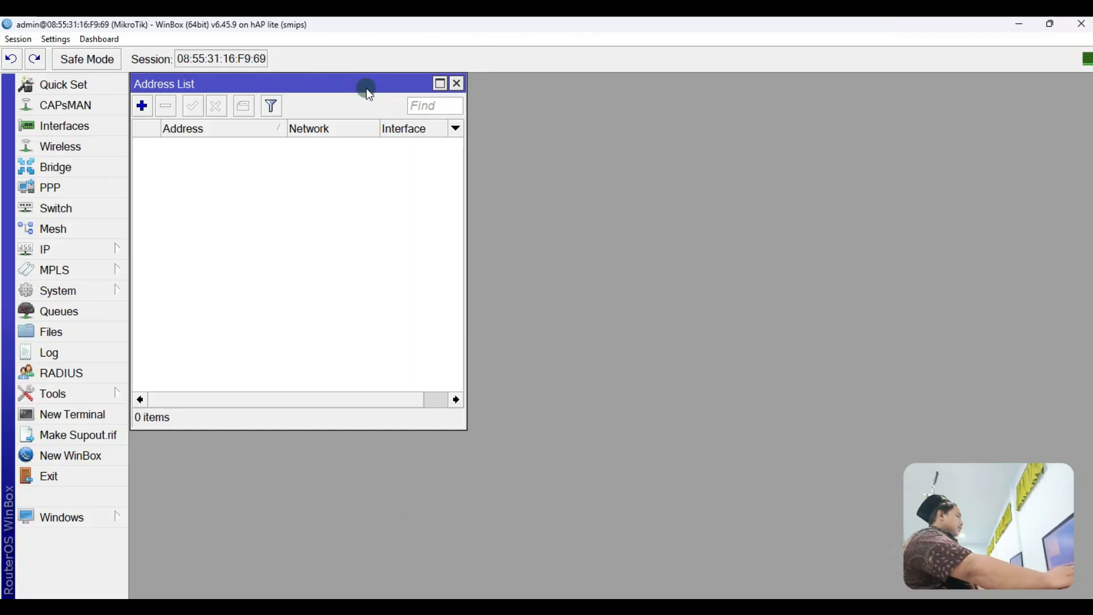
pyautogui.click(458, 85)
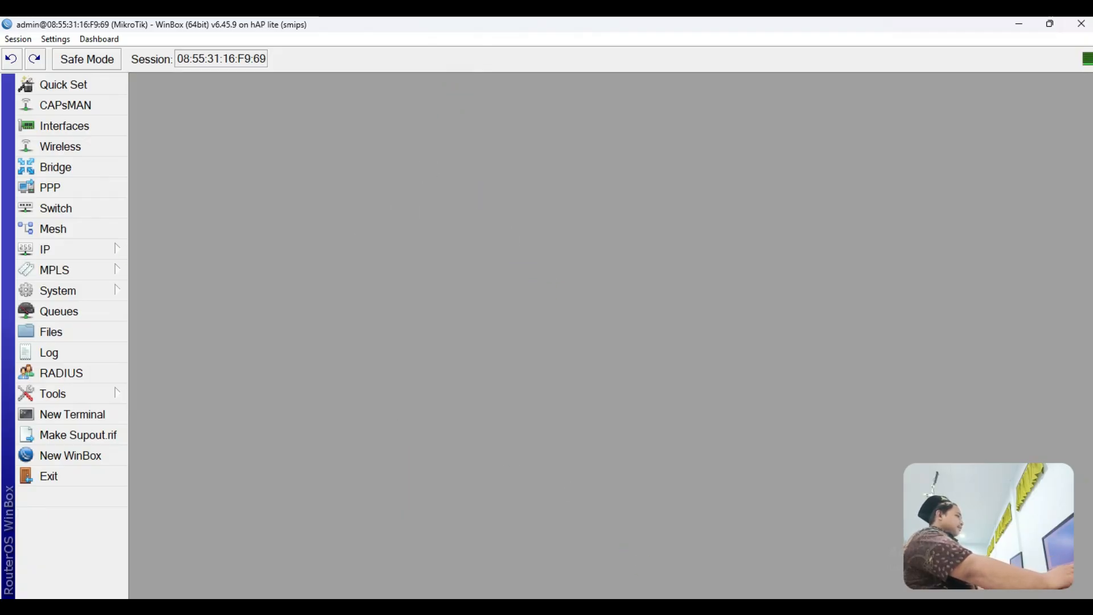
# Step: Restore Paint, undo all freehand loops around CORE, and switch back to WinBox
pyautogui.moveTo(686, 607)
pyautogui.click(686, 562)
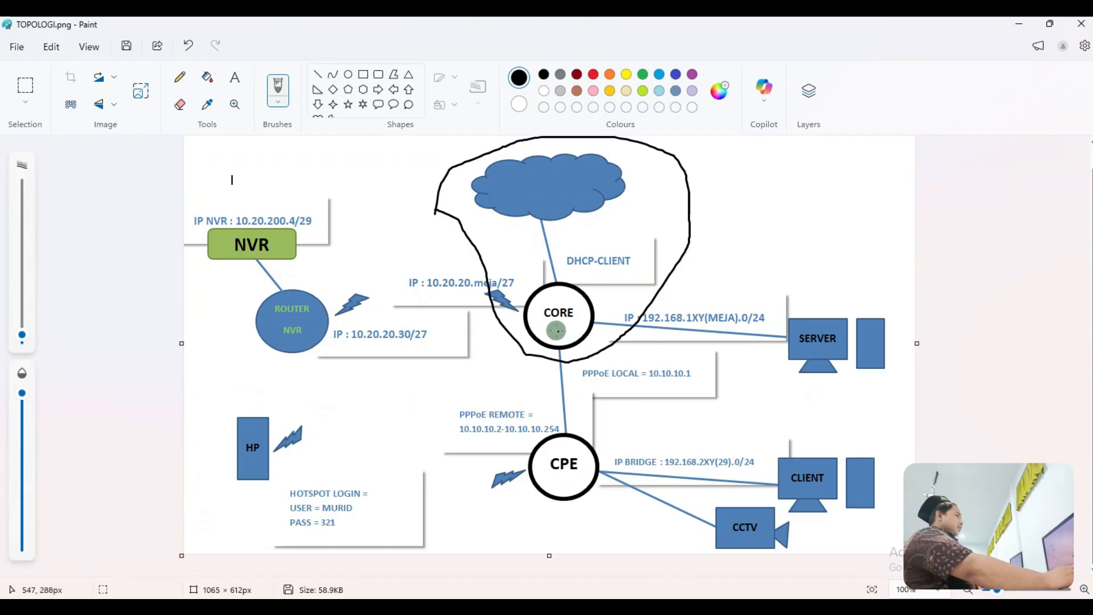
pyautogui.moveTo(592, 282)
pyautogui.mouseDown()
pyautogui.moveTo(620, 319)
pyautogui.moveTo(489, 341)
pyautogui.moveTo(569, 277)
pyautogui.mouseUp()
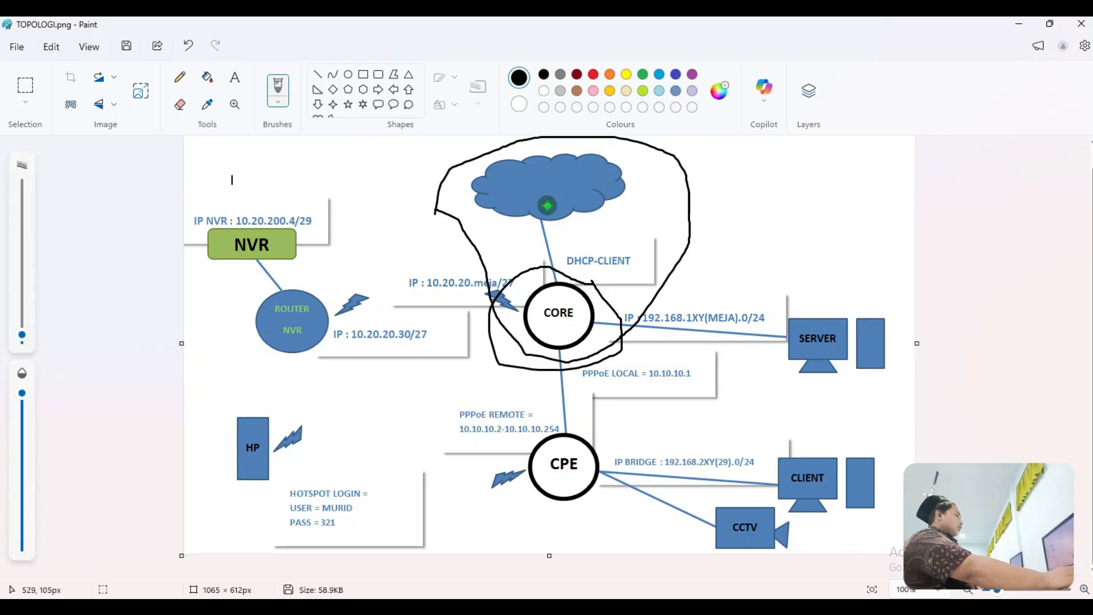
pyautogui.click(192, 49)
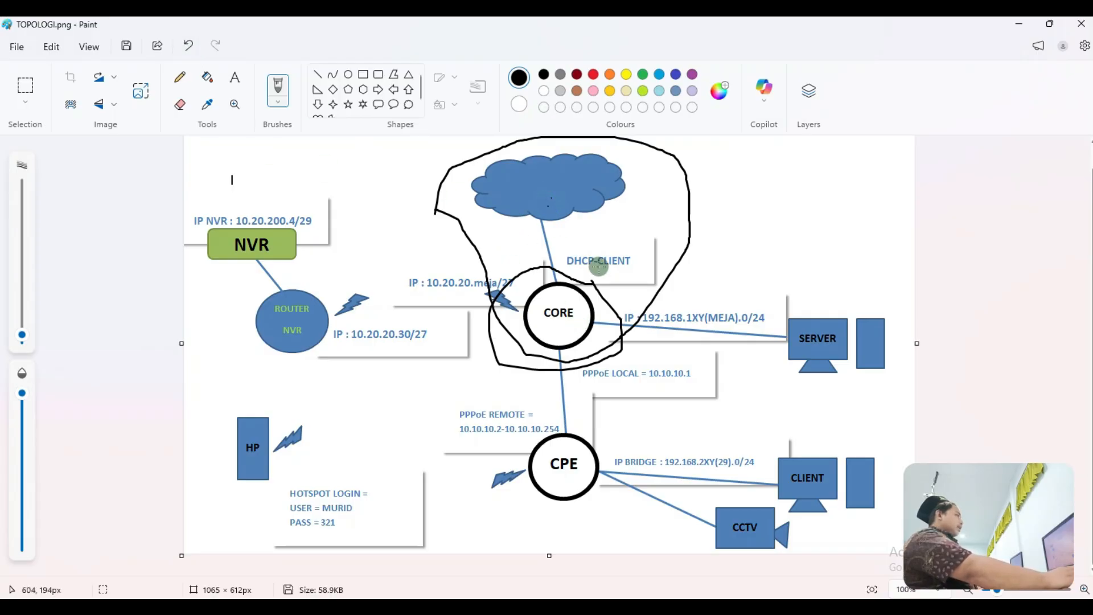
pyautogui.click(188, 48)
pyautogui.click(187, 48)
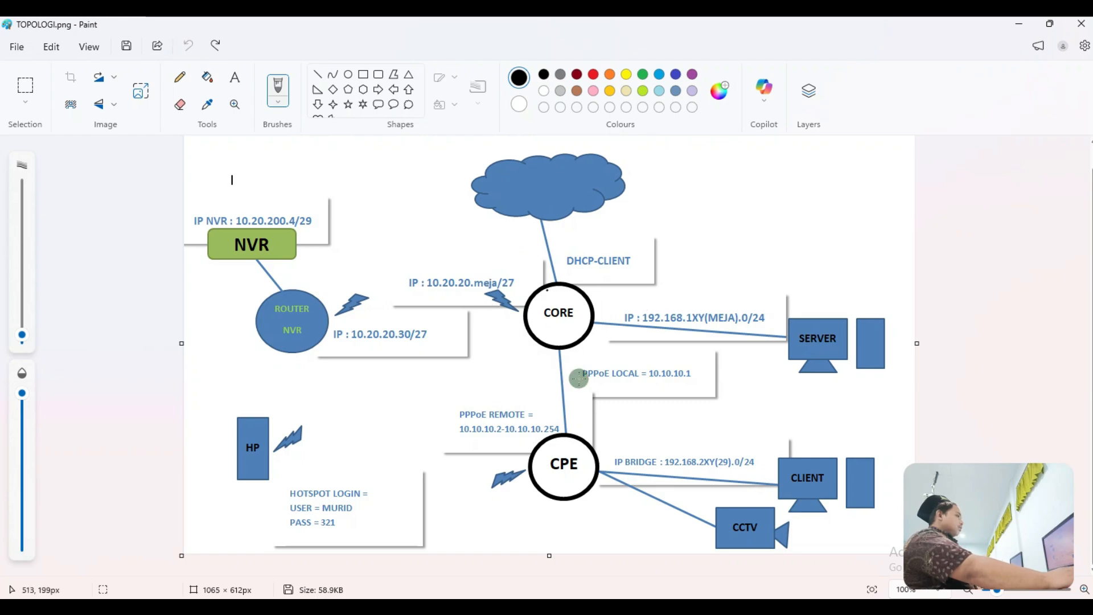
pyautogui.hotkey('alt', 'Tab')
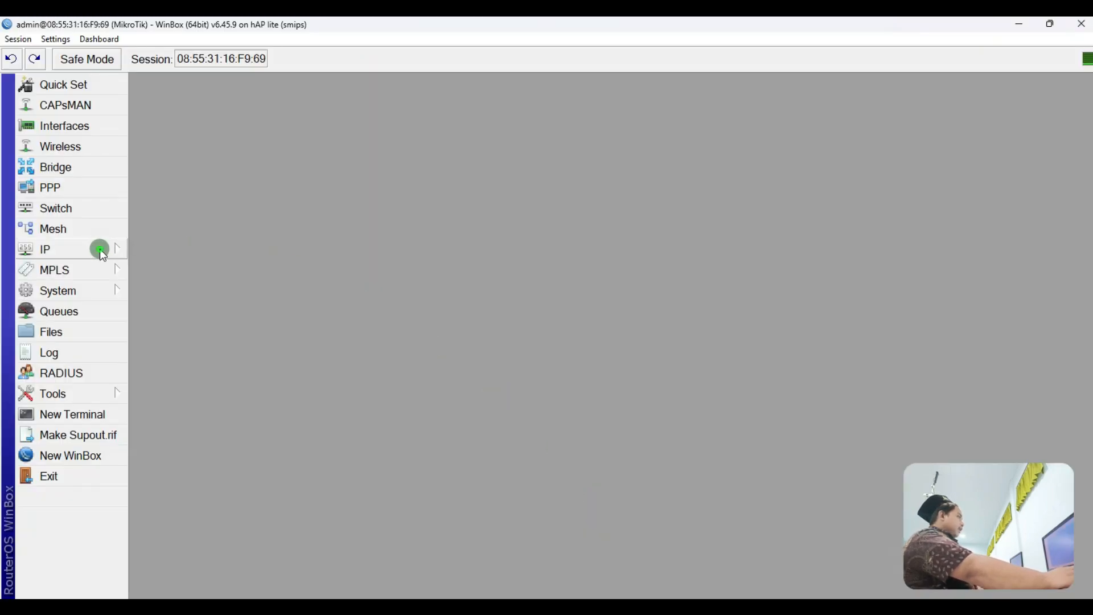
# Step: Add a DHCP client on ether1 and widen the column to show 192.168.126.246/24
pyautogui.click(100, 248)
pyautogui.click(198, 200)
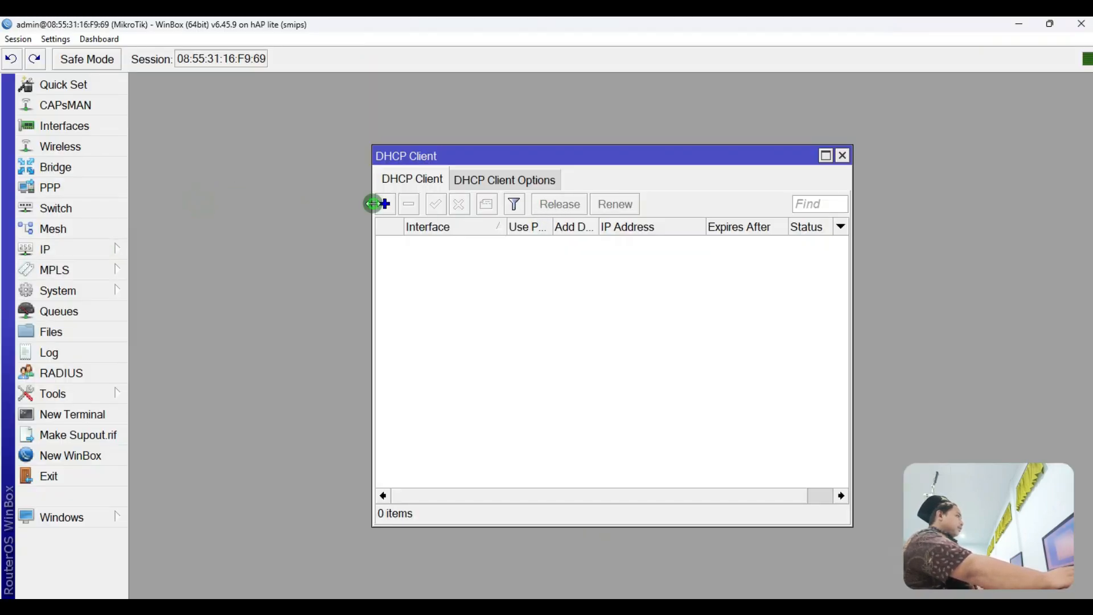
pyautogui.click(374, 204)
pyautogui.click(605, 243)
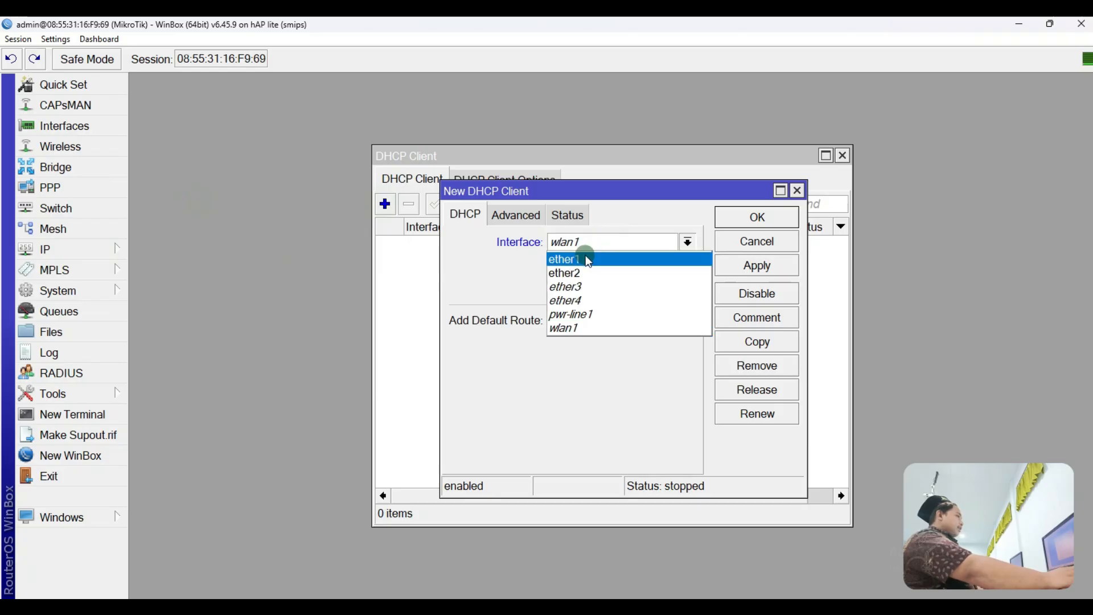
pyautogui.click(655, 259)
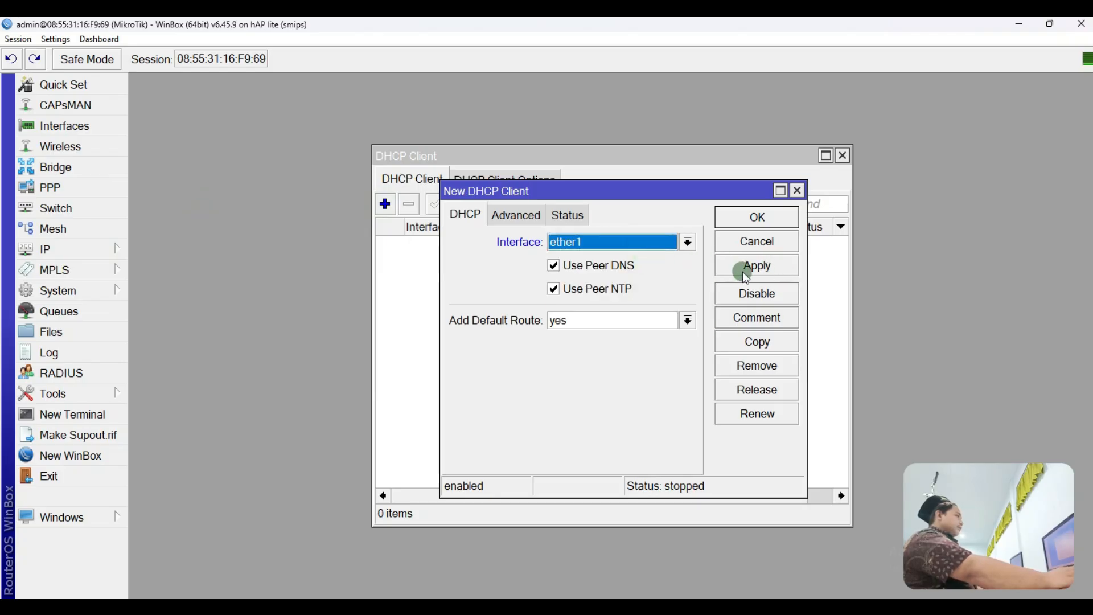
pyautogui.click(745, 268)
pyautogui.click(744, 217)
pyautogui.click(643, 243)
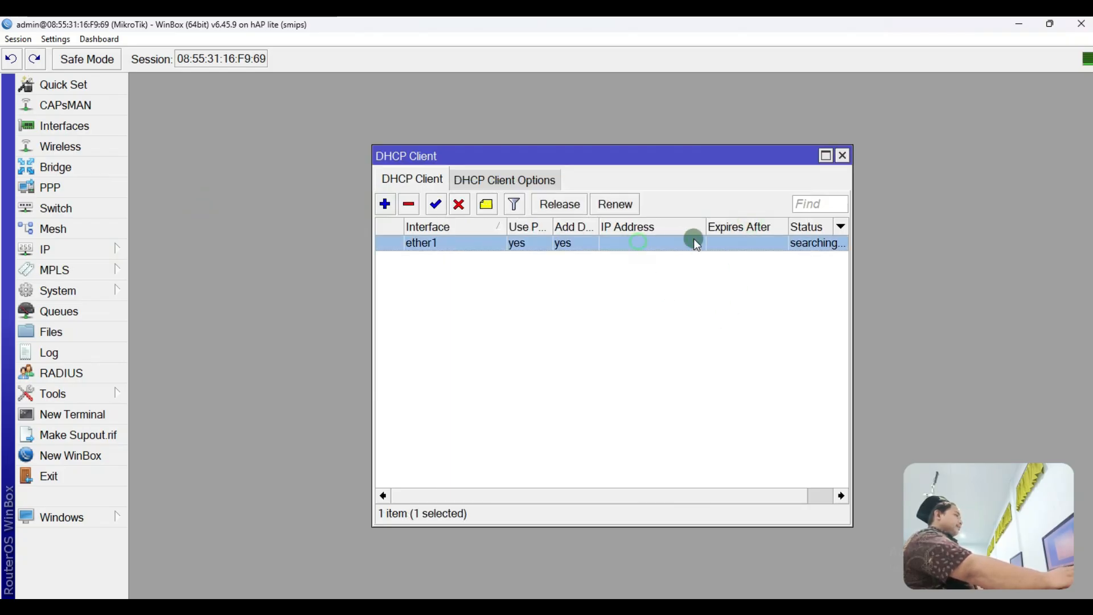
pyautogui.moveTo(706, 226); pyautogui.dragTo(721, 222)
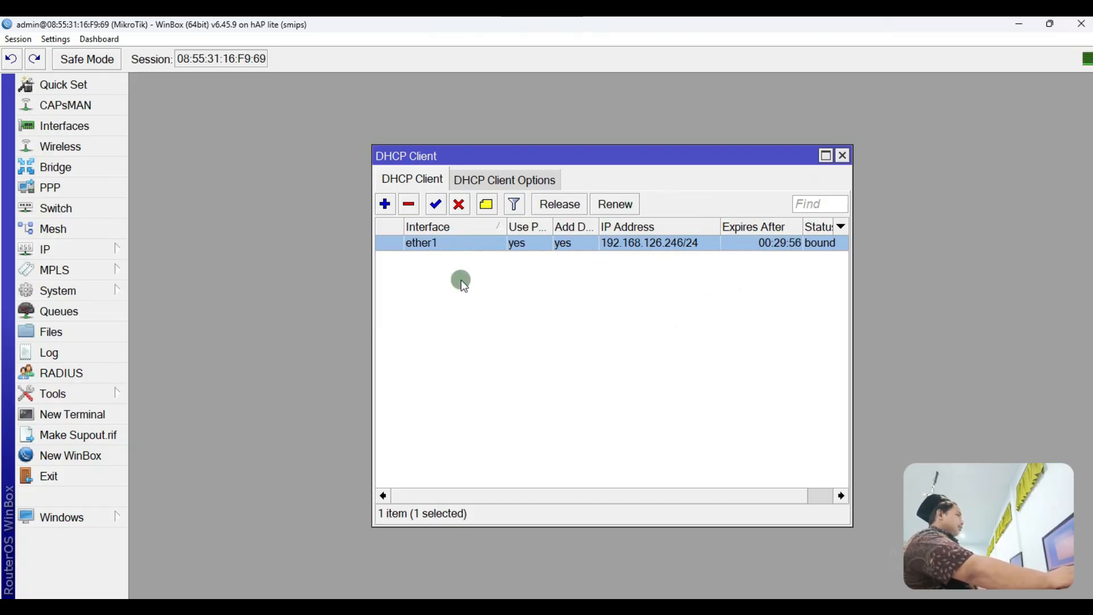
pyautogui.click(95, 255)
# Step: Set the DNS server to 8.8.4.4 with Allow Remote Requests enabled, and apply
pyautogui.click(158, 260)
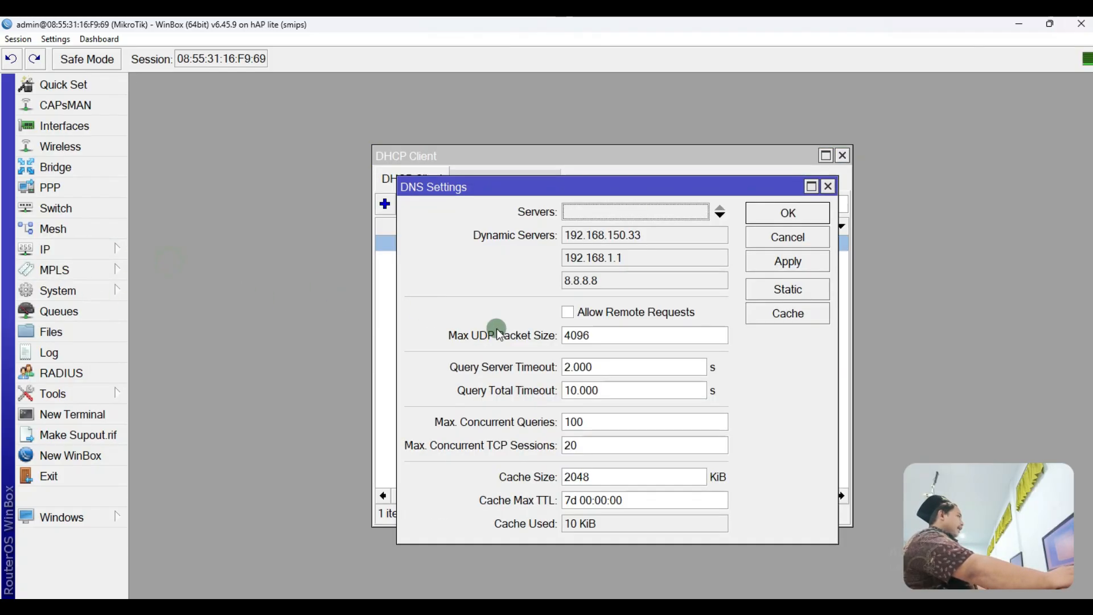
pyautogui.click(683, 212)
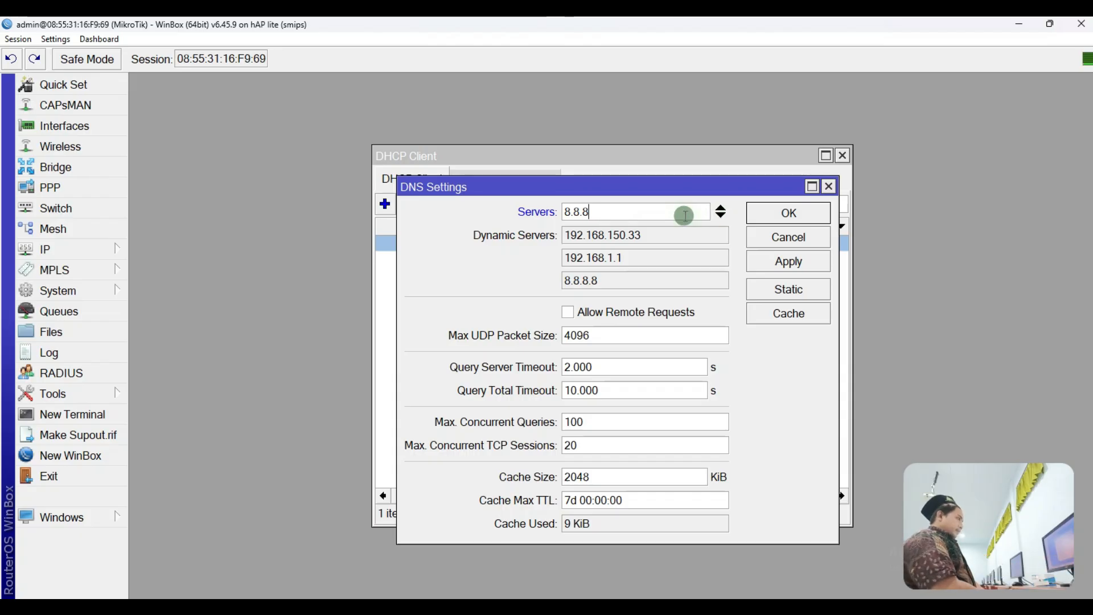
pyautogui.write('4.4')
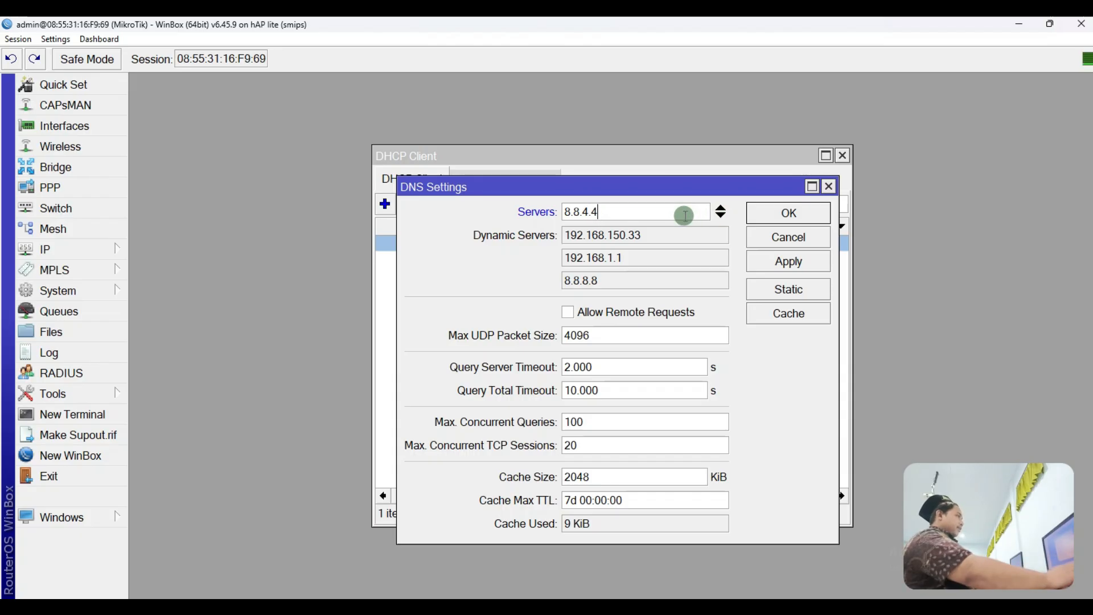
pyautogui.click(637, 312)
pyautogui.click(608, 283)
pyautogui.click(577, 313)
pyautogui.click(676, 319)
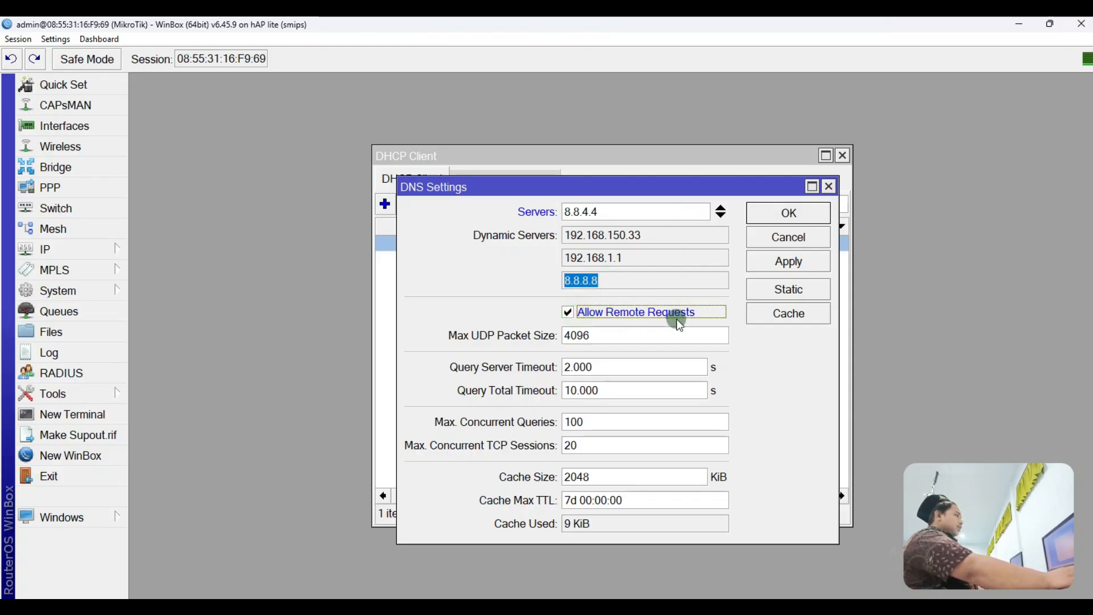
pyautogui.click(759, 261)
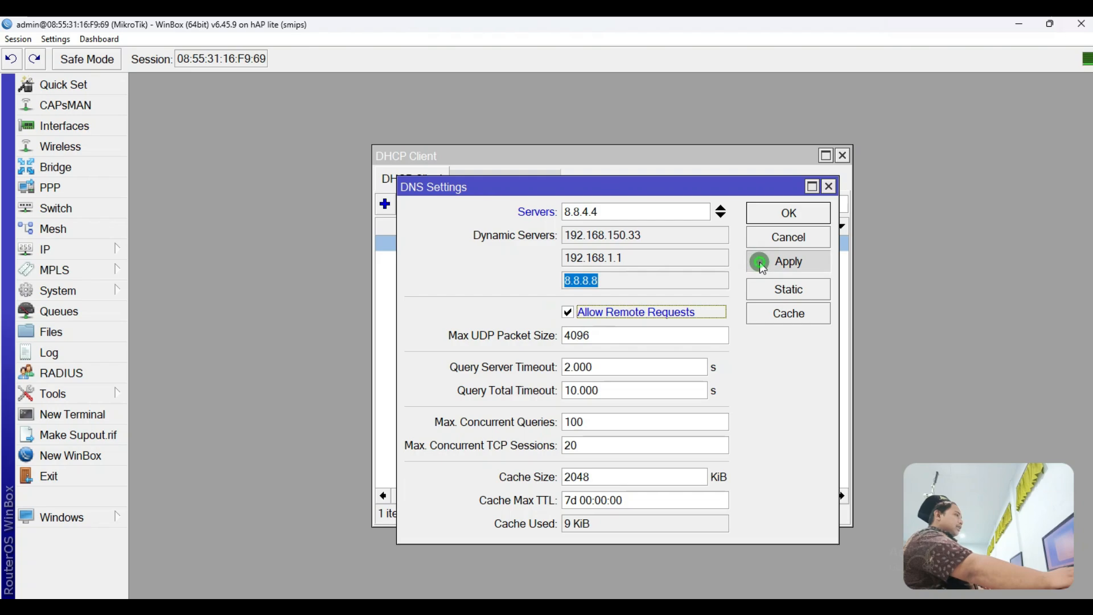
pyautogui.click(788, 217)
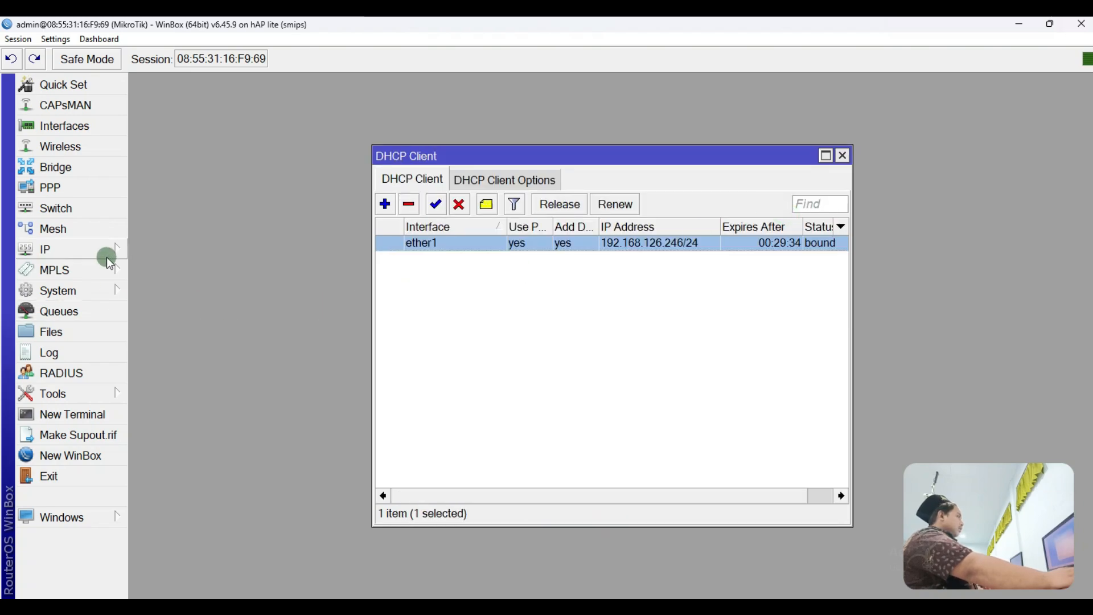
pyautogui.click(106, 256)
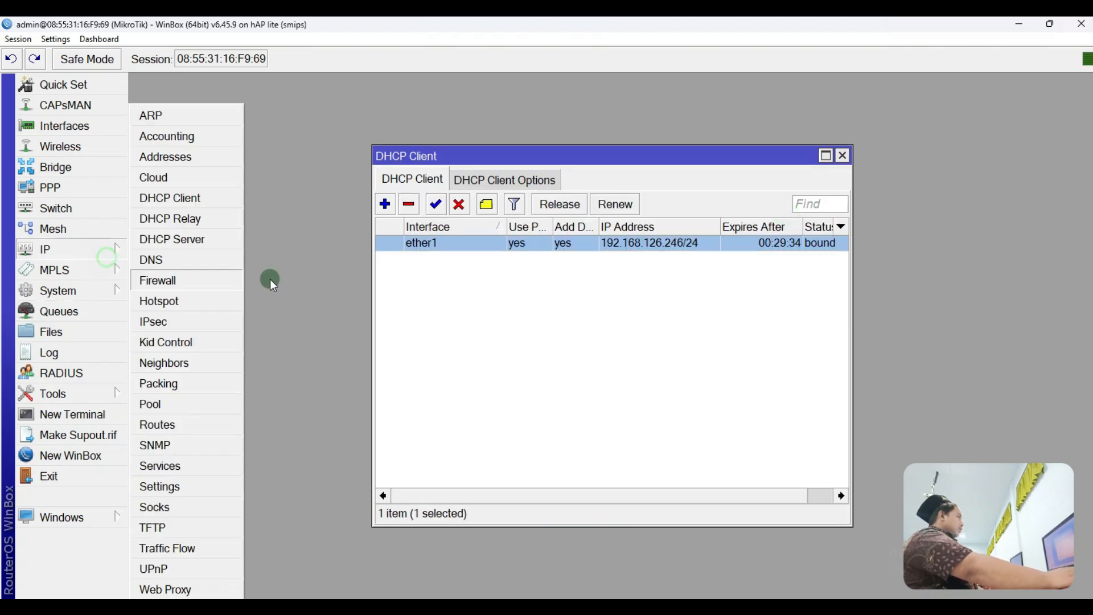
# Step: Create a new srcnat firewall NAT rule with action masquerade
pyautogui.click(179, 286)
pyautogui.moveTo(362, 156)
pyautogui.mouseDown()
pyautogui.moveTo(412, 230)
pyautogui.moveTo(404, 185)
pyautogui.moveTo(442, 247)
pyautogui.moveTo(409, 250)
pyautogui.moveTo(336, 169)
pyautogui.moveTo(349, 152)
pyautogui.mouseUp()
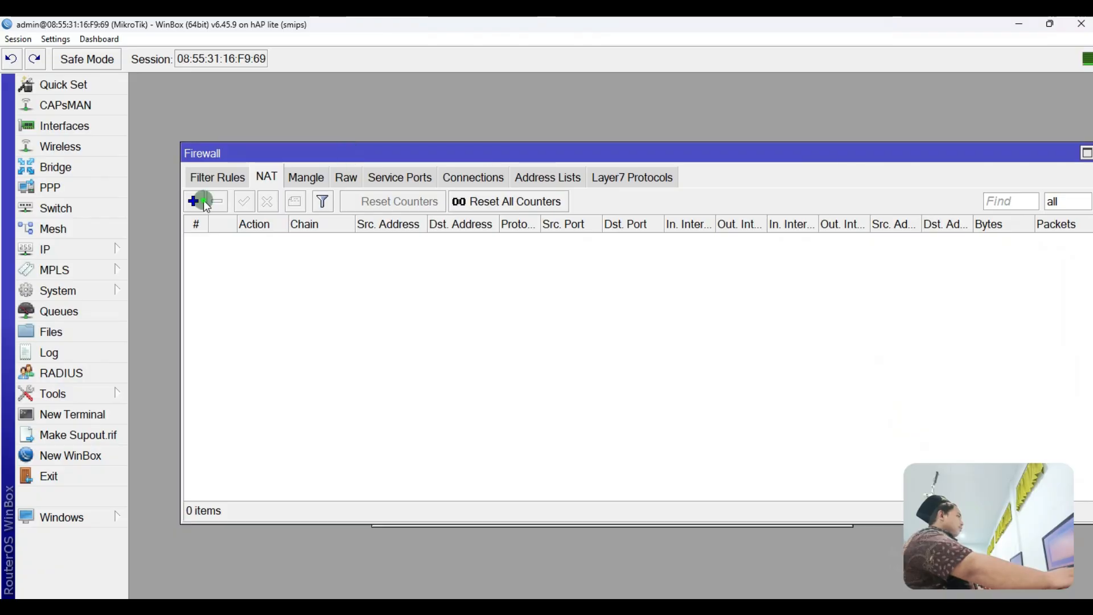
pyautogui.click(195, 200)
pyautogui.click(531, 159)
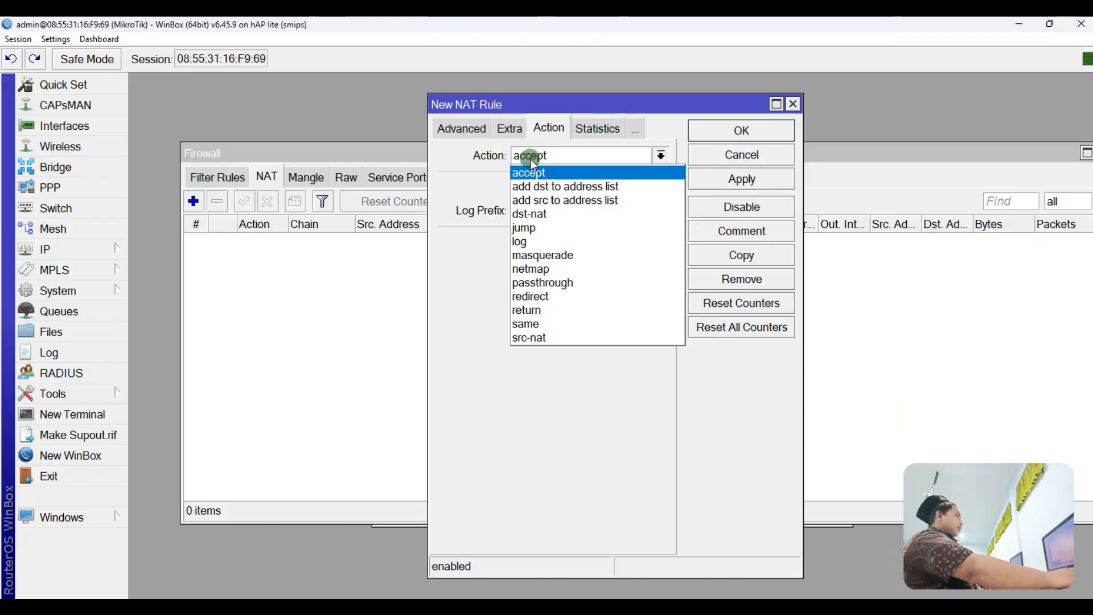
pyautogui.click(536, 251)
pyautogui.click(572, 157)
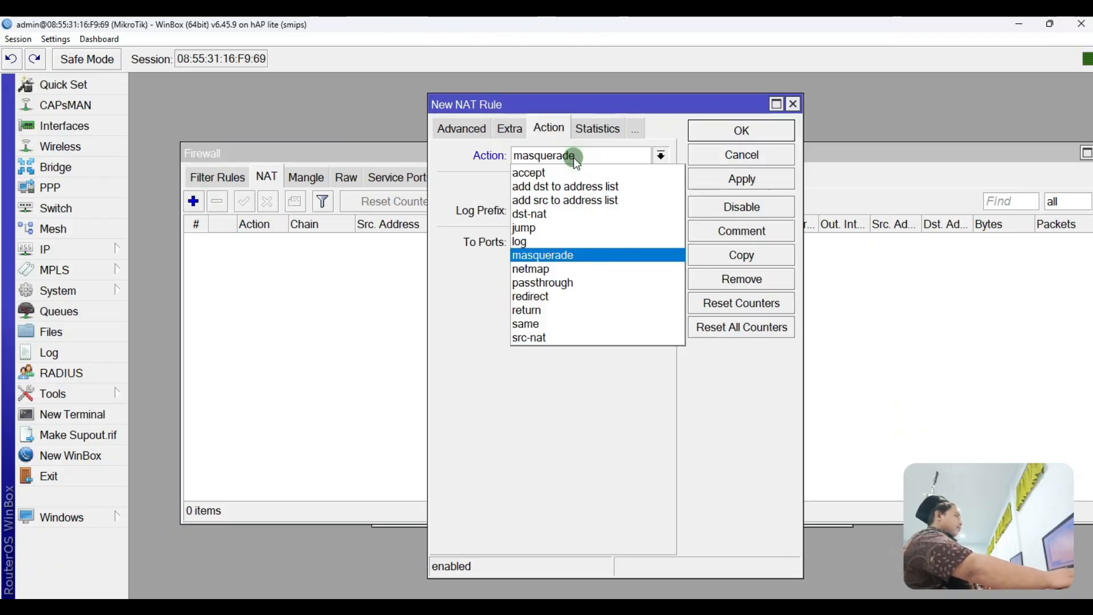
pyautogui.click(552, 256)
pyautogui.click(463, 128)
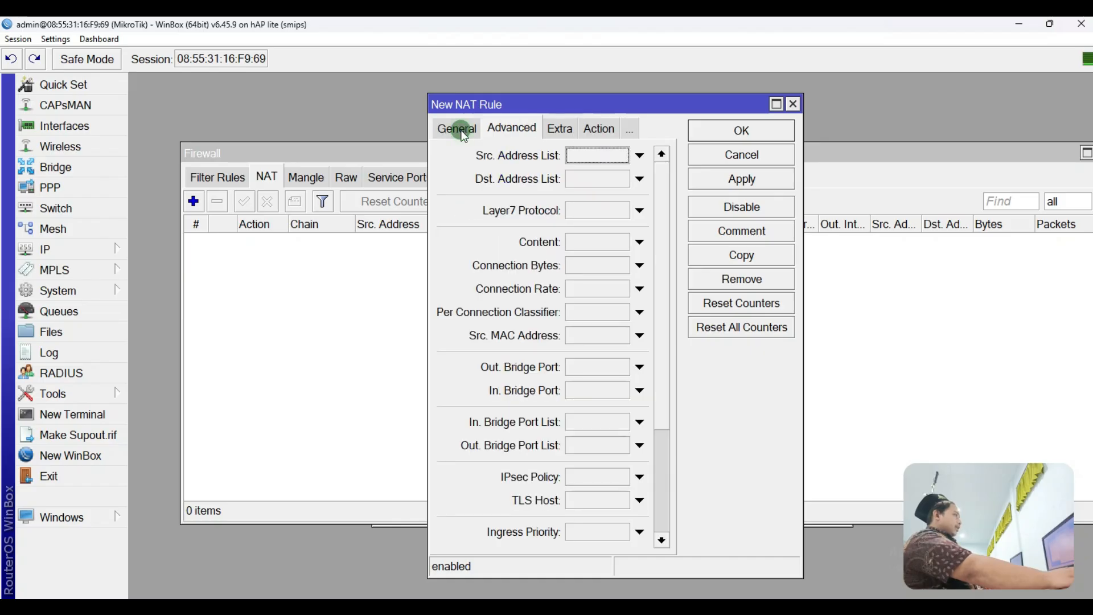
pyautogui.click(463, 129)
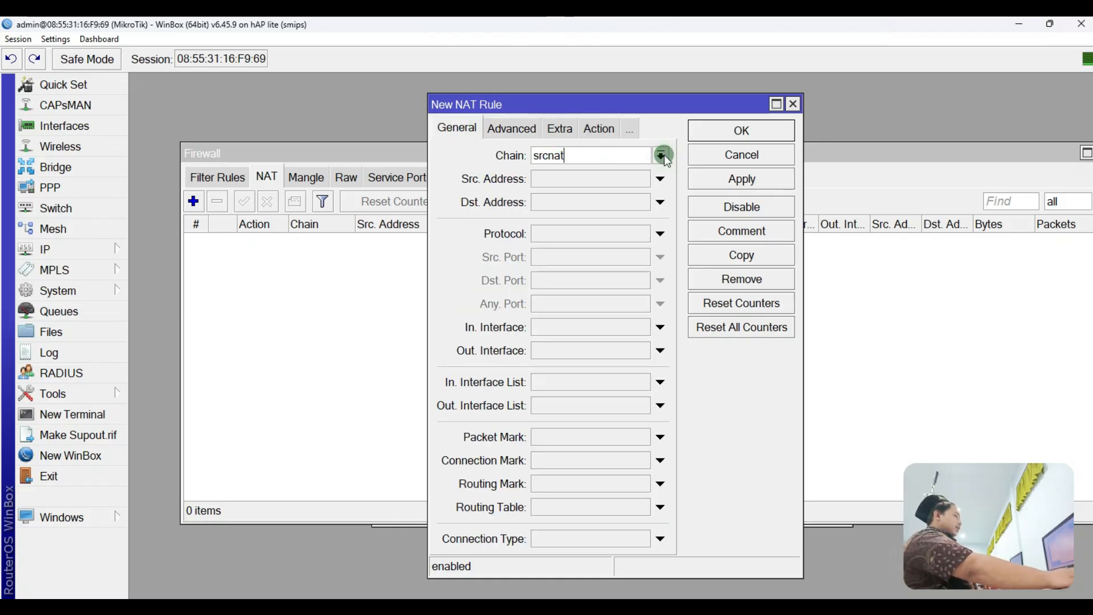
# Step: Set the rule's Out. Interface to ether1, apply, confirm masquerade, and close it
pyautogui.click(564, 350)
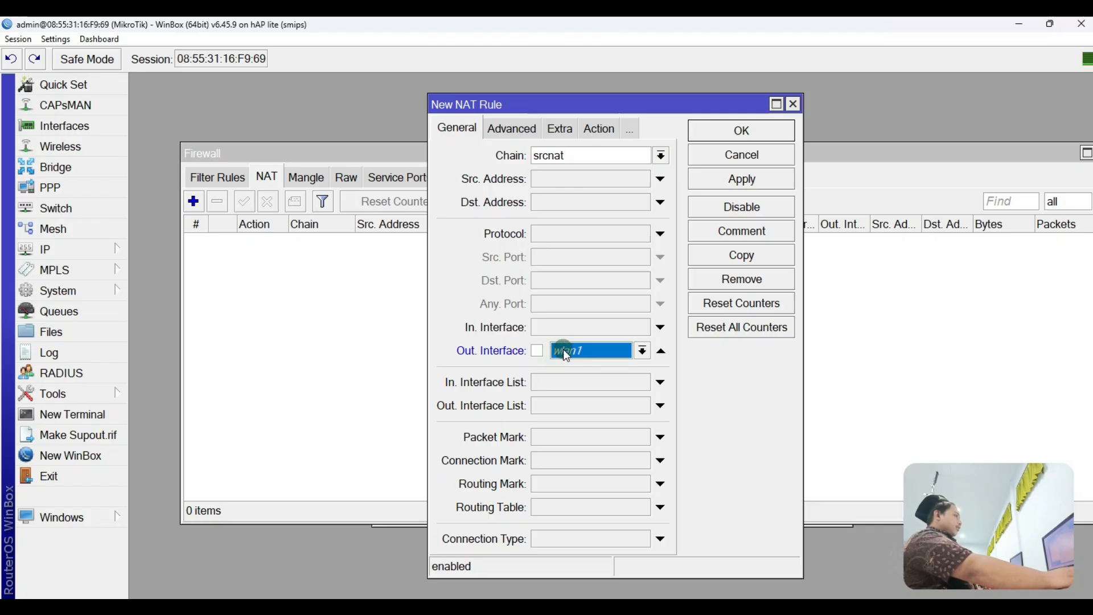
pyautogui.click(563, 350)
pyautogui.click(568, 417)
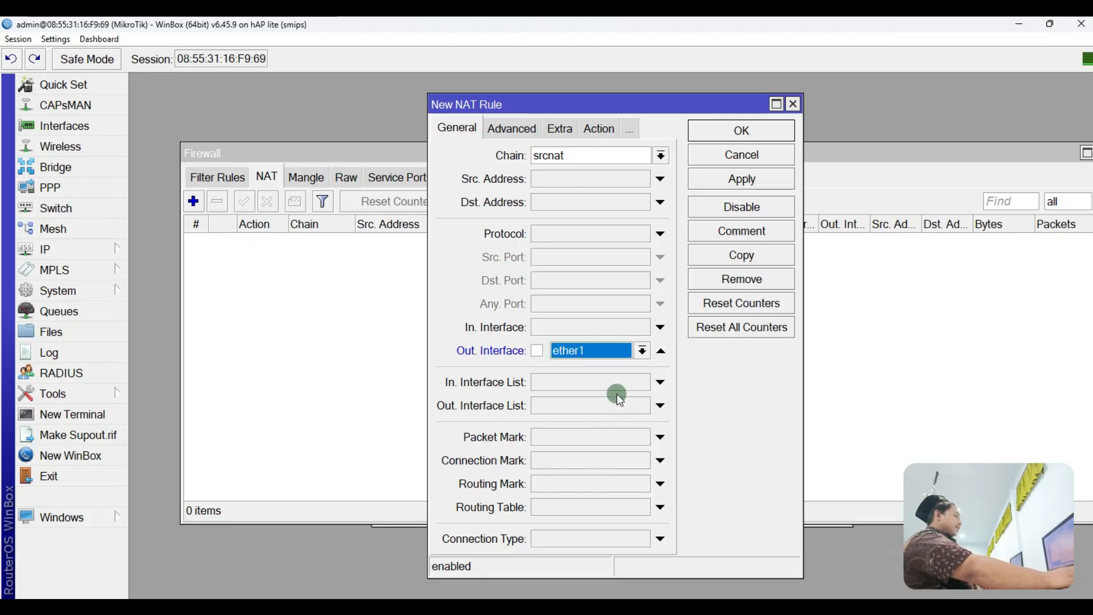
pyautogui.click(734, 180)
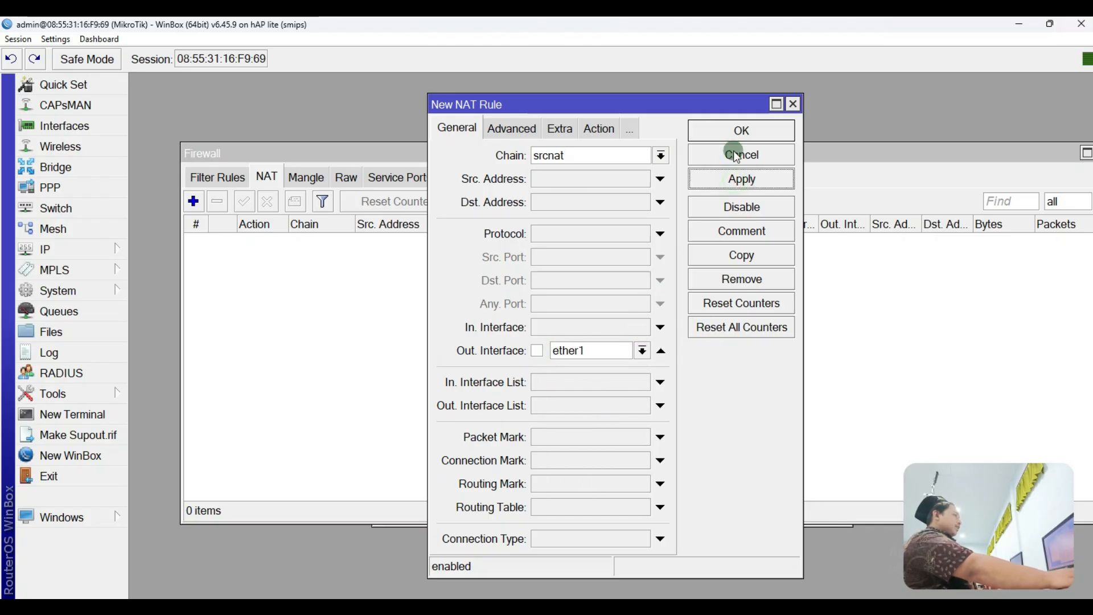
pyautogui.click(595, 130)
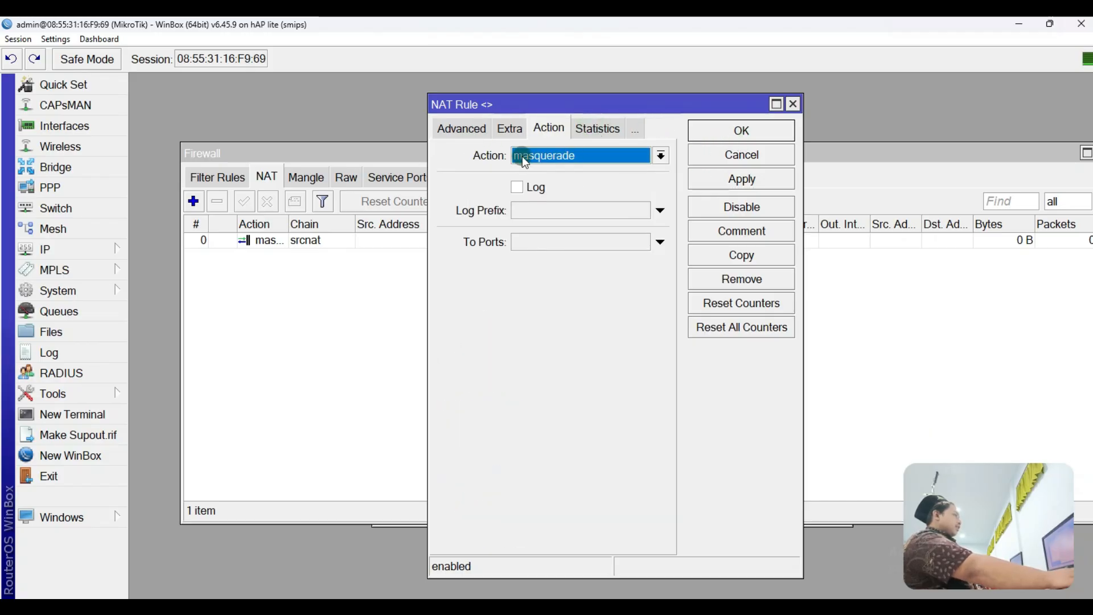
pyautogui.click(550, 158)
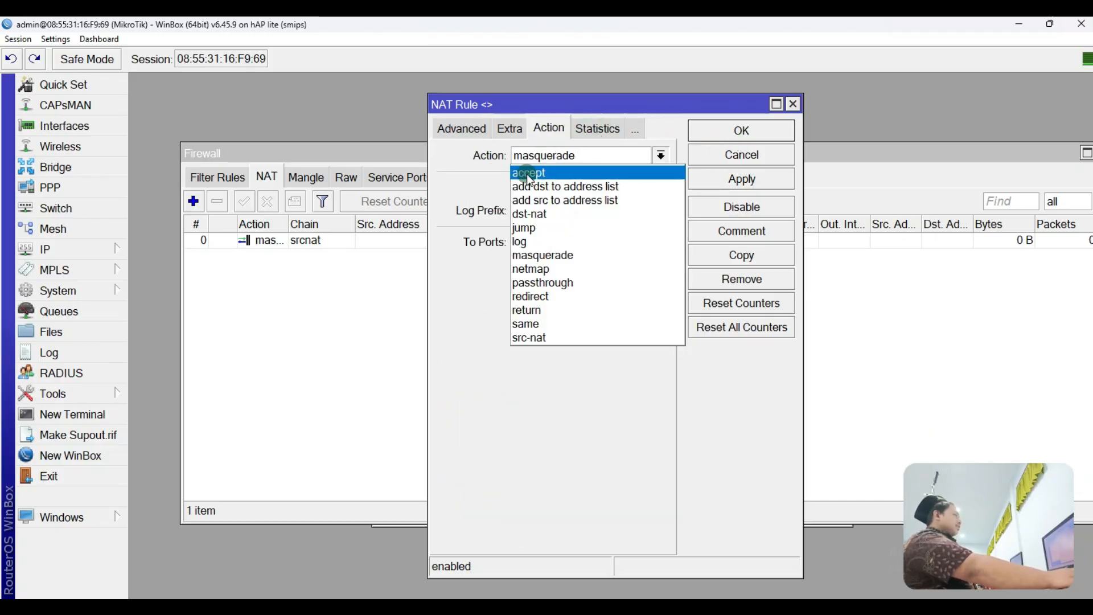
pyautogui.click(492, 174)
pyautogui.click(539, 155)
pyautogui.click(542, 157)
pyautogui.click(529, 151)
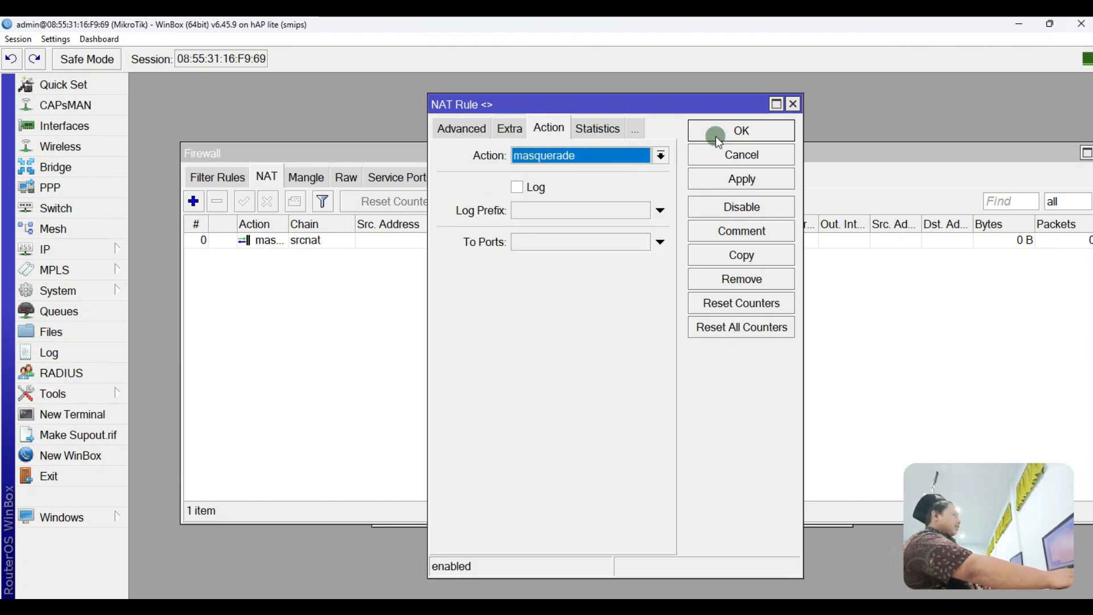
pyautogui.click(718, 137)
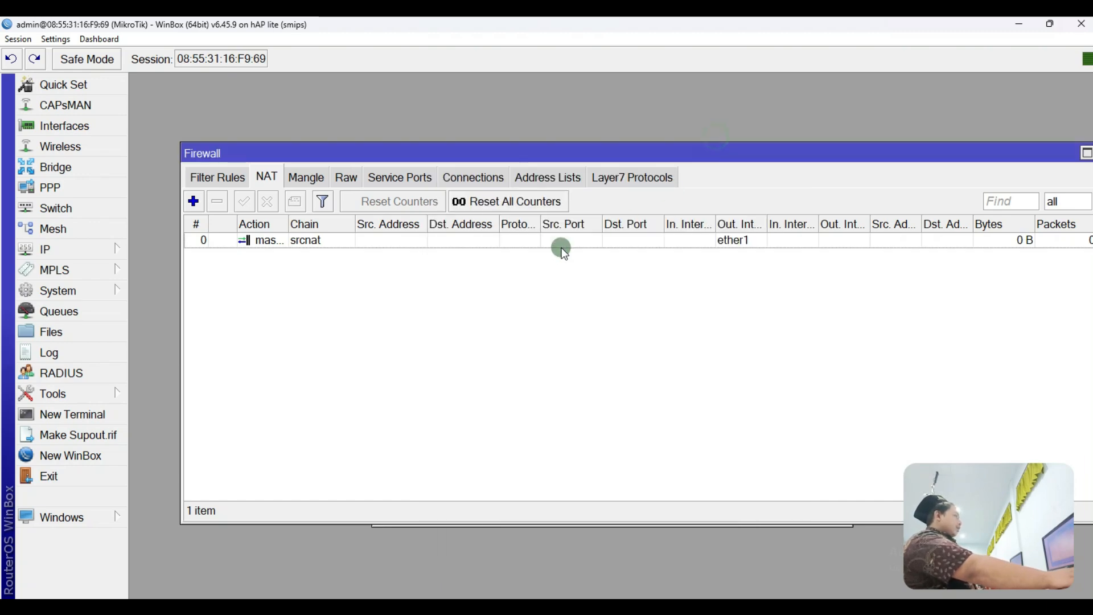
# Step: Ping 8.8.8.8 from a new terminal and stop it after 7 replies with 0% loss
pyautogui.click(93, 416)
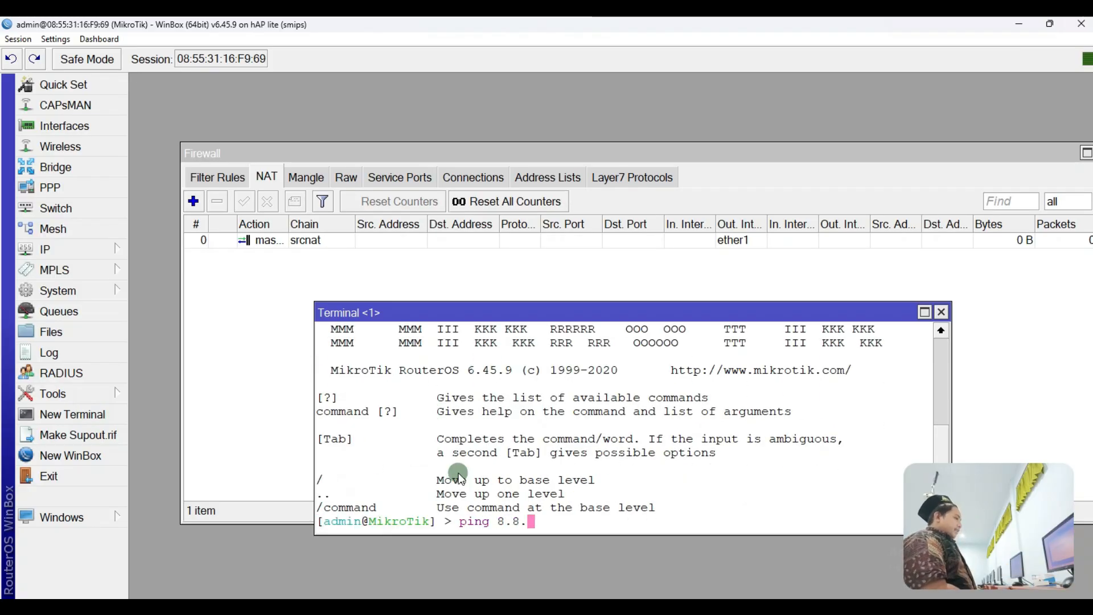
pyautogui.press('Return')
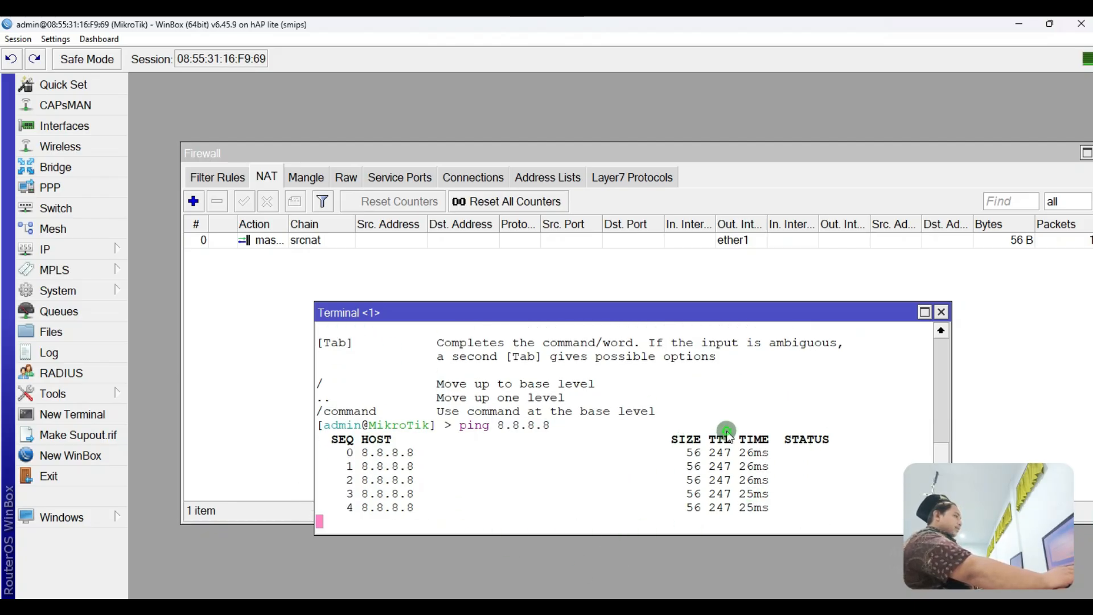
pyautogui.hotkey('ctrl', 'c')
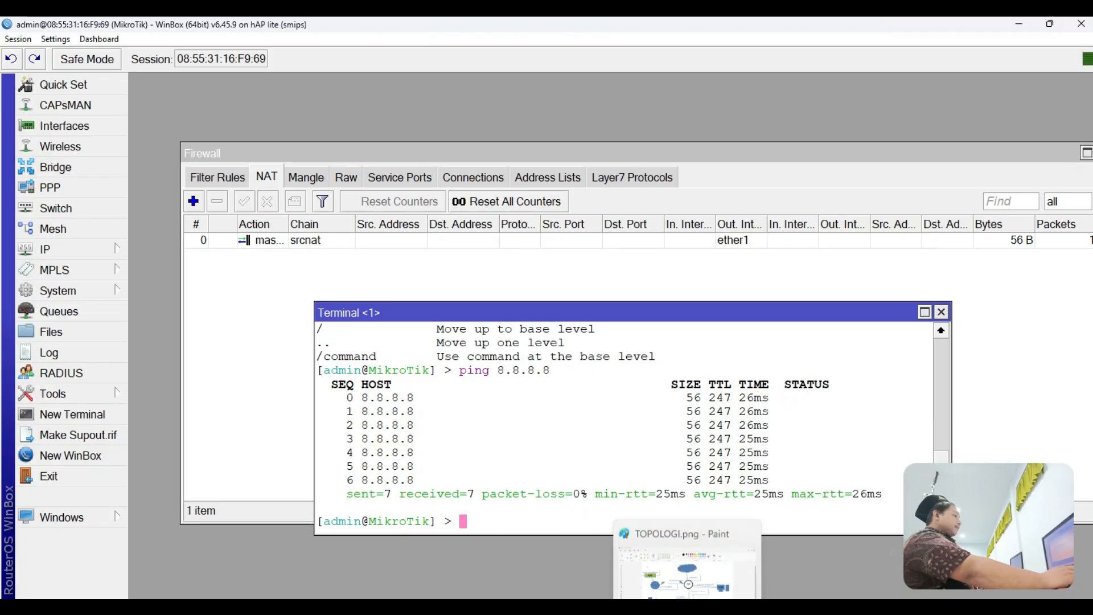
pyautogui.click(689, 563)
# Step: Sketch circles around the NVR-CORE link and underline the 10.20.20.30/27 label
pyautogui.moveTo(215, 369)
pyautogui.mouseDown()
pyautogui.moveTo(407, 404)
pyautogui.moveTo(626, 344)
pyautogui.moveTo(393, 247)
pyautogui.moveTo(195, 322)
pyautogui.moveTo(215, 369)
pyautogui.mouseUp()
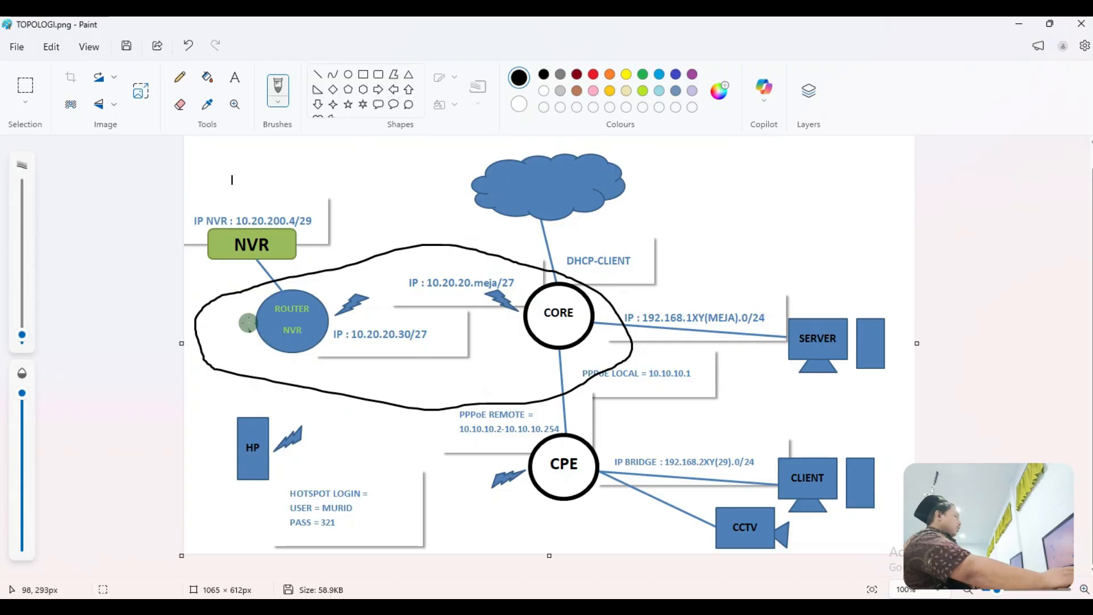
pyautogui.moveTo(286, 357)
pyautogui.mouseDown()
pyautogui.moveTo(381, 386)
pyautogui.moveTo(476, 364)
pyautogui.moveTo(359, 305)
pyautogui.moveTo(326, 355)
pyautogui.mouseUp()
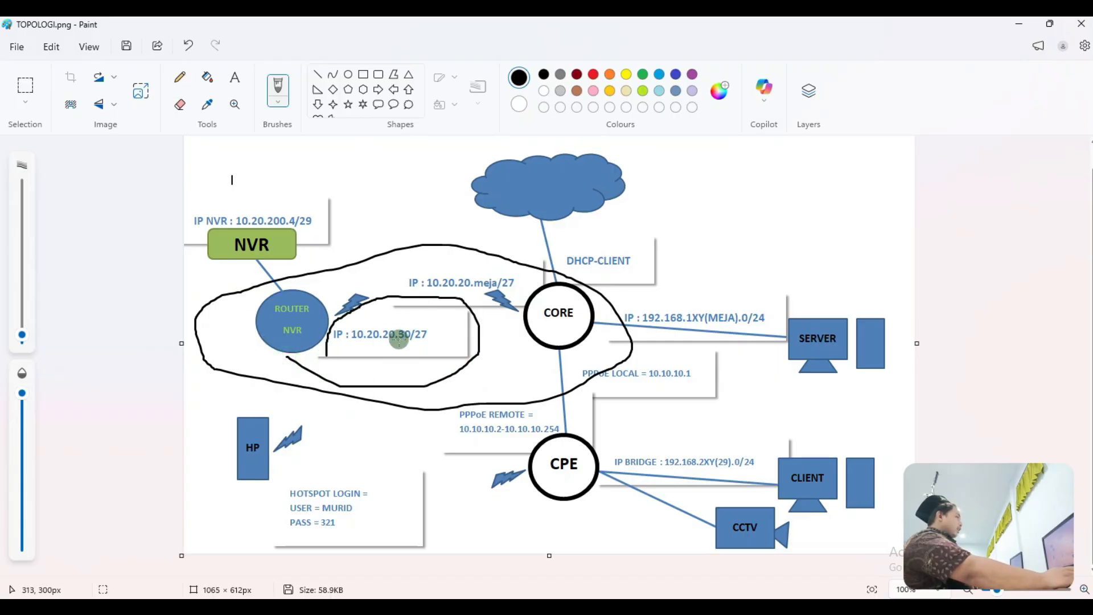
pyautogui.moveTo(408, 342)
pyautogui.mouseDown()
pyautogui.moveTo(438, 306)
pyautogui.moveTo(395, 322)
pyautogui.mouseUp()
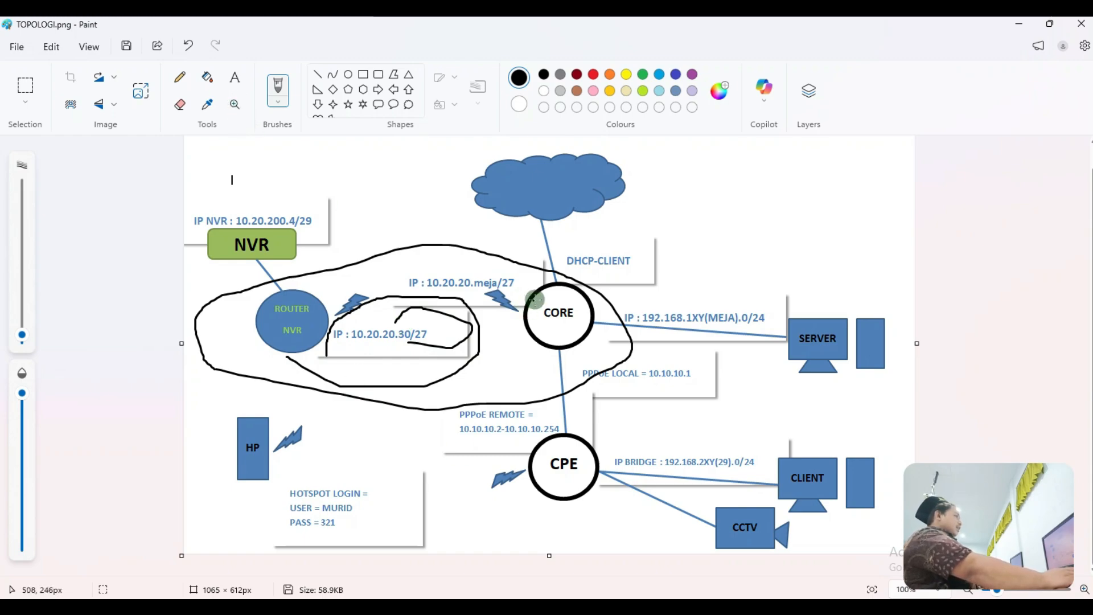
pyautogui.moveTo(529, 296); pyautogui.dragTo(517, 324)
pyautogui.moveTo(322, 285)
pyautogui.mouseDown()
pyautogui.moveTo(363, 298)
pyautogui.moveTo(332, 286)
pyautogui.mouseUp()
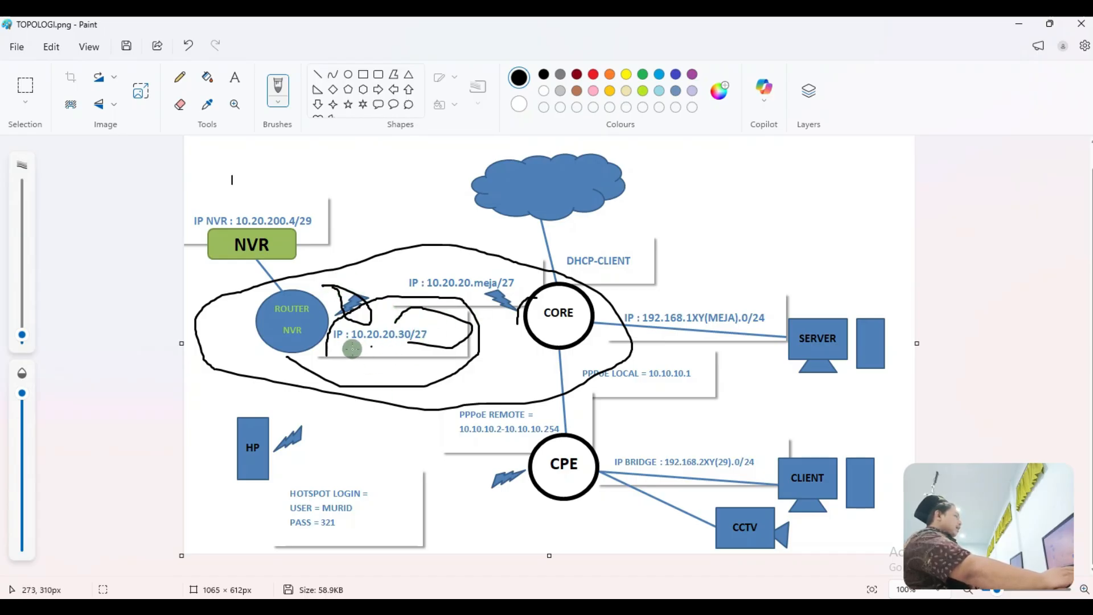
pyautogui.moveTo(347, 349); pyautogui.dragTo(407, 345)
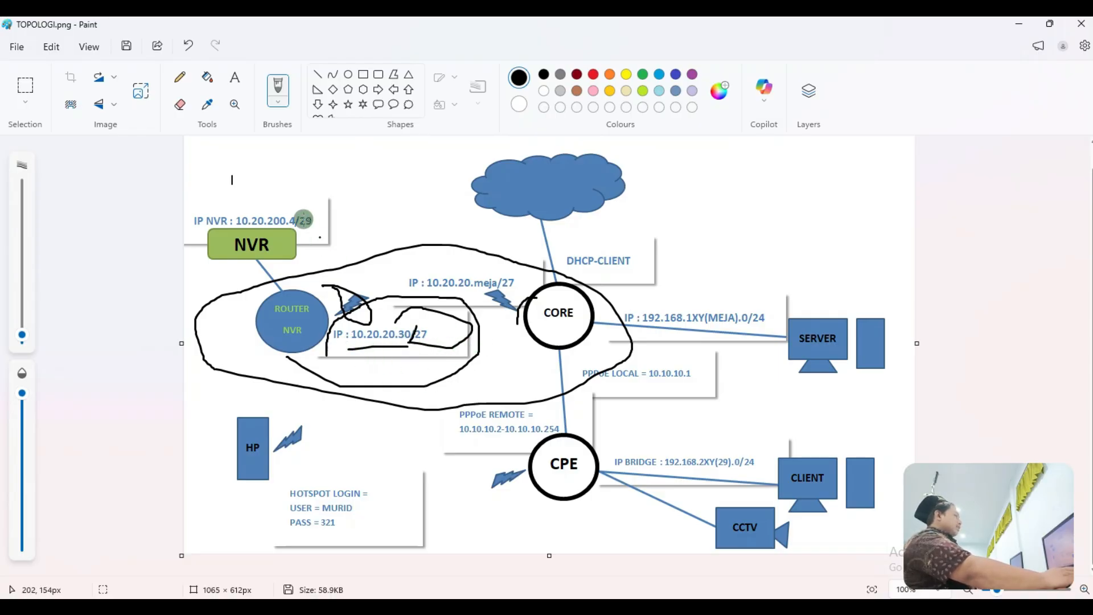
# Step: Undo the stray marks and the oval around ROUTER and CORE, then minimize Paint
pyautogui.click(198, 49)
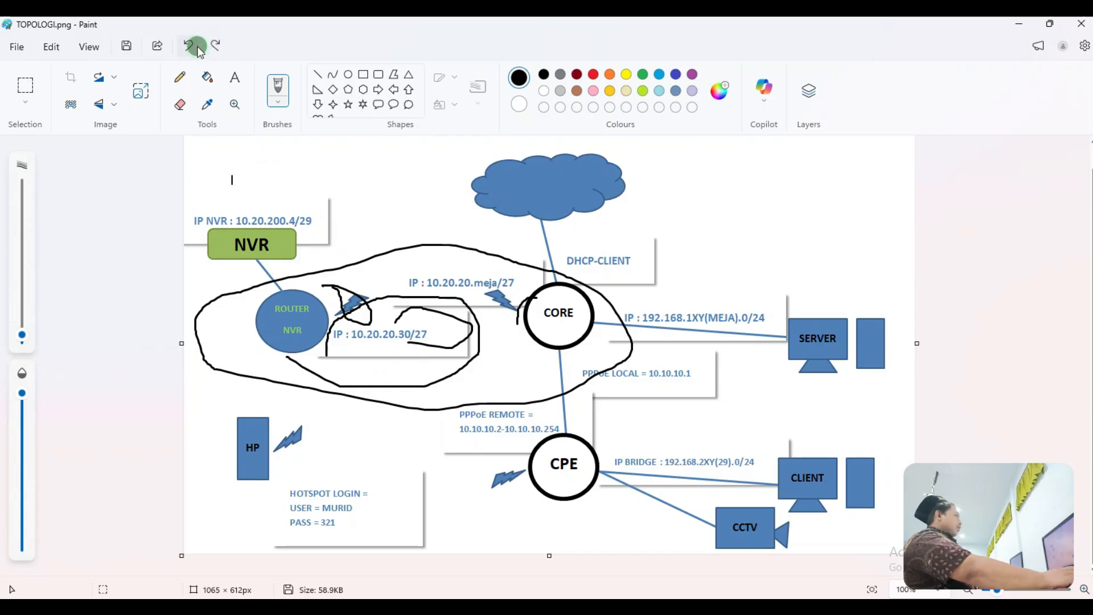
pyautogui.click(198, 49)
pyautogui.click(198, 49)
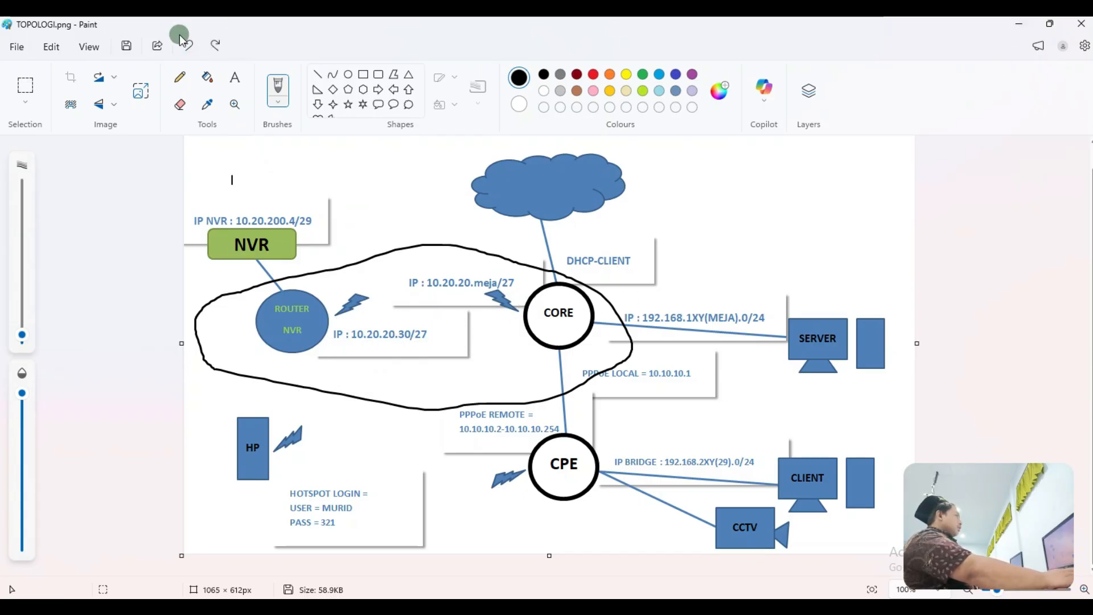
pyautogui.click(188, 45)
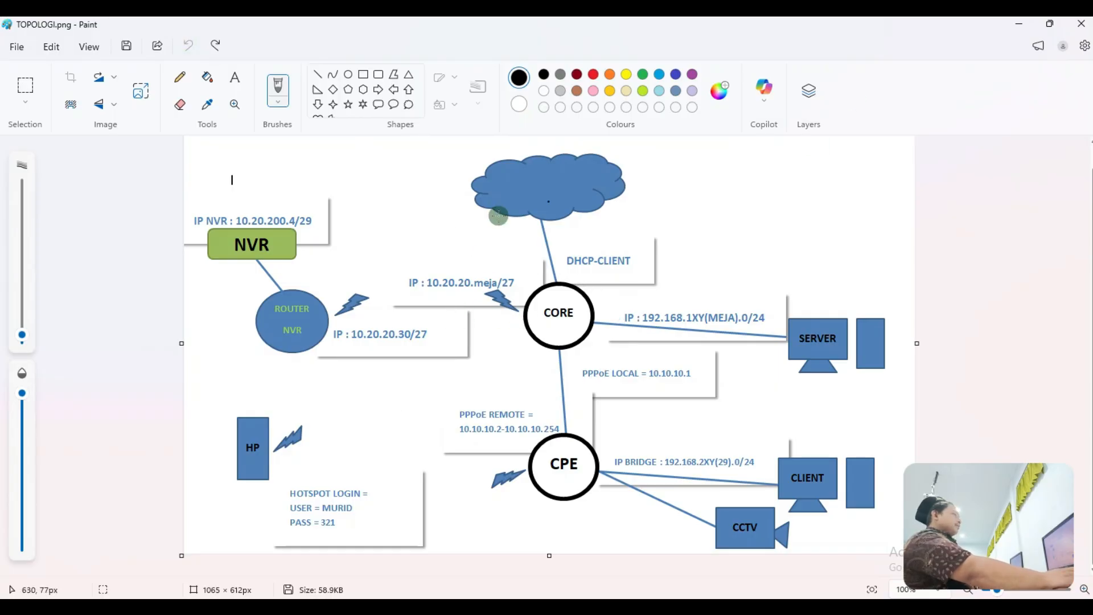
pyautogui.click(475, 275)
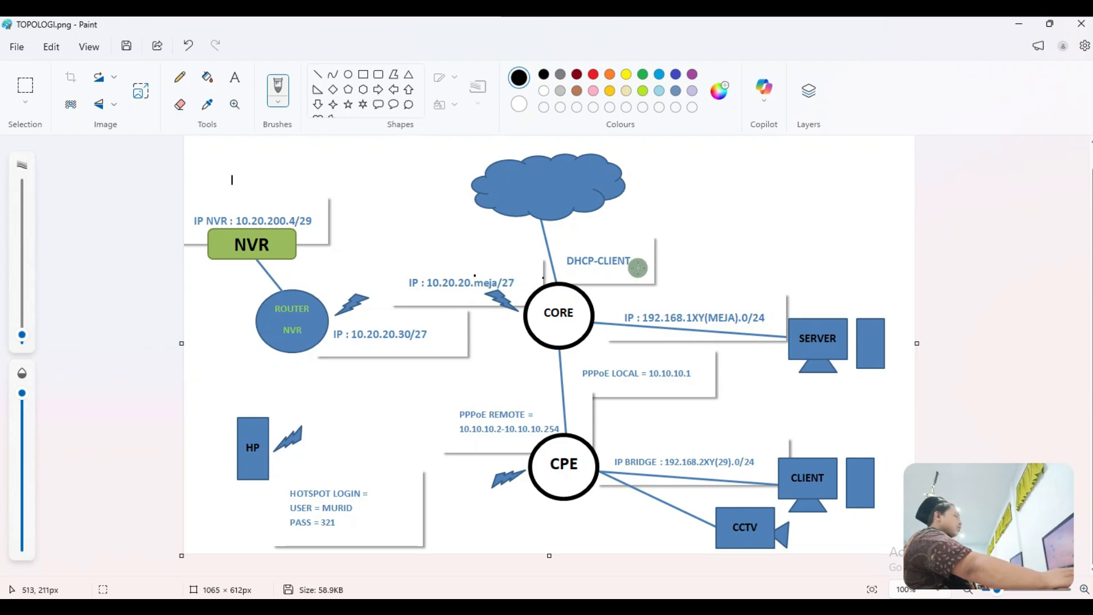
pyautogui.click(1018, 23)
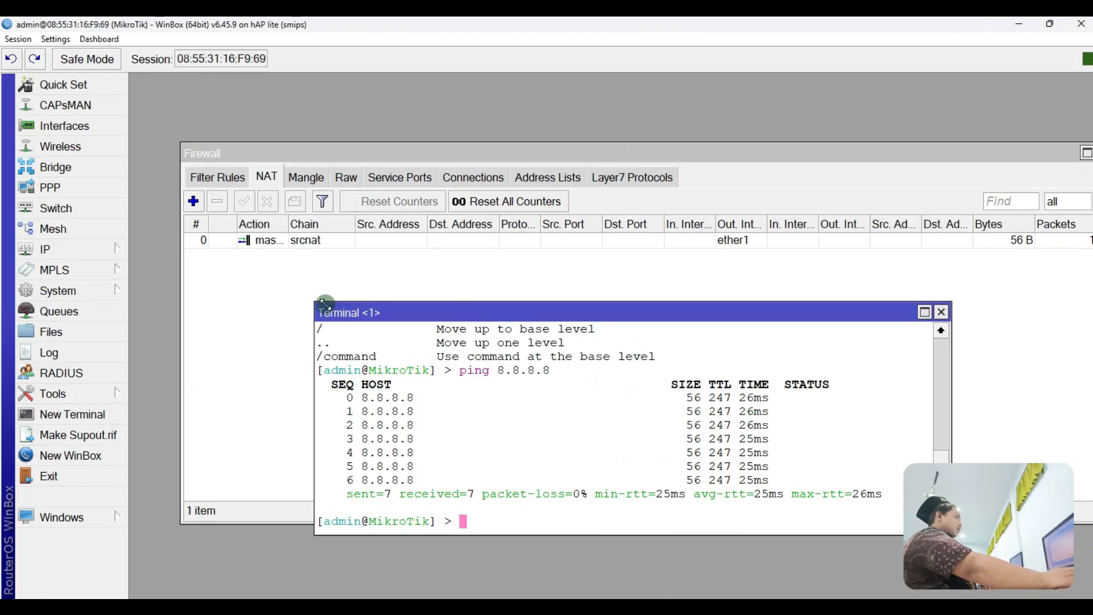
# Step: Add the address 10.20.20.28/27 on interface wlan1 in IP > Addresses and confirm it
pyautogui.click(99, 250)
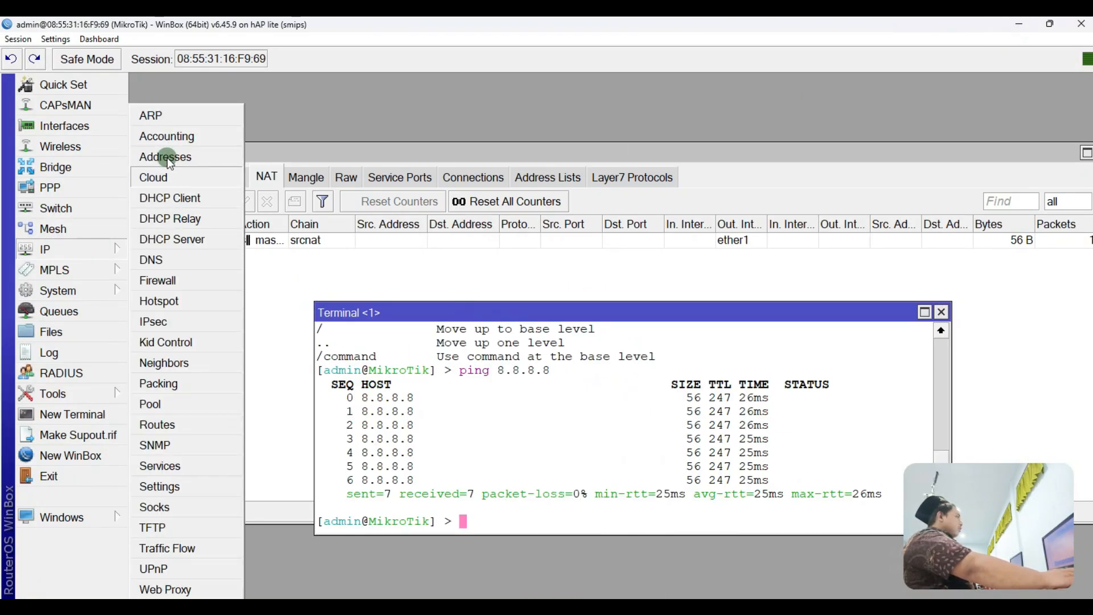
pyautogui.click(166, 165)
pyautogui.click(141, 106)
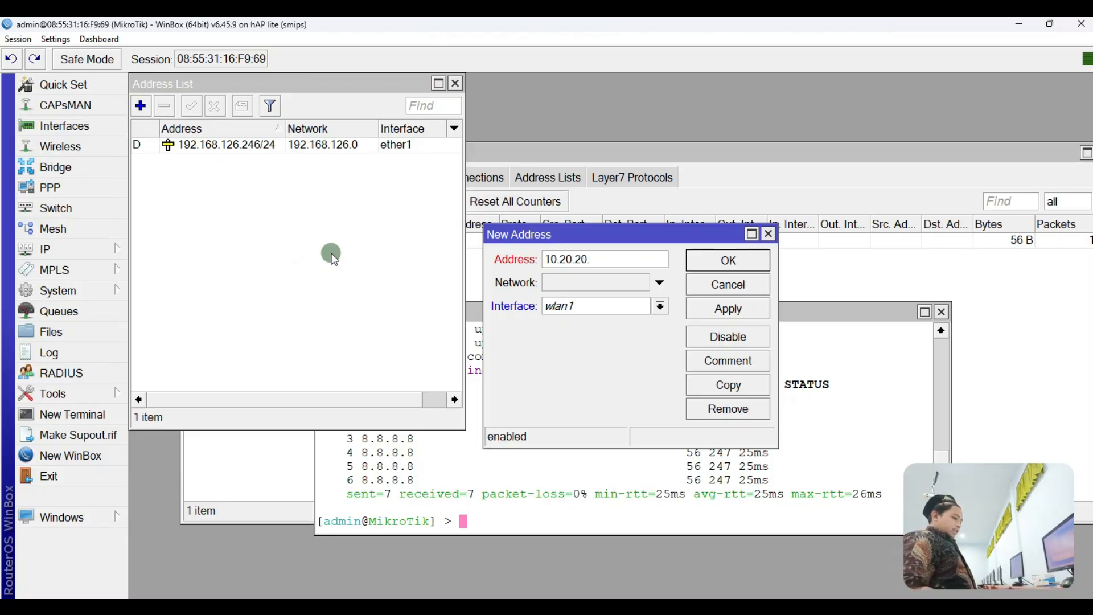
pyautogui.write('10.20.20.28/27')
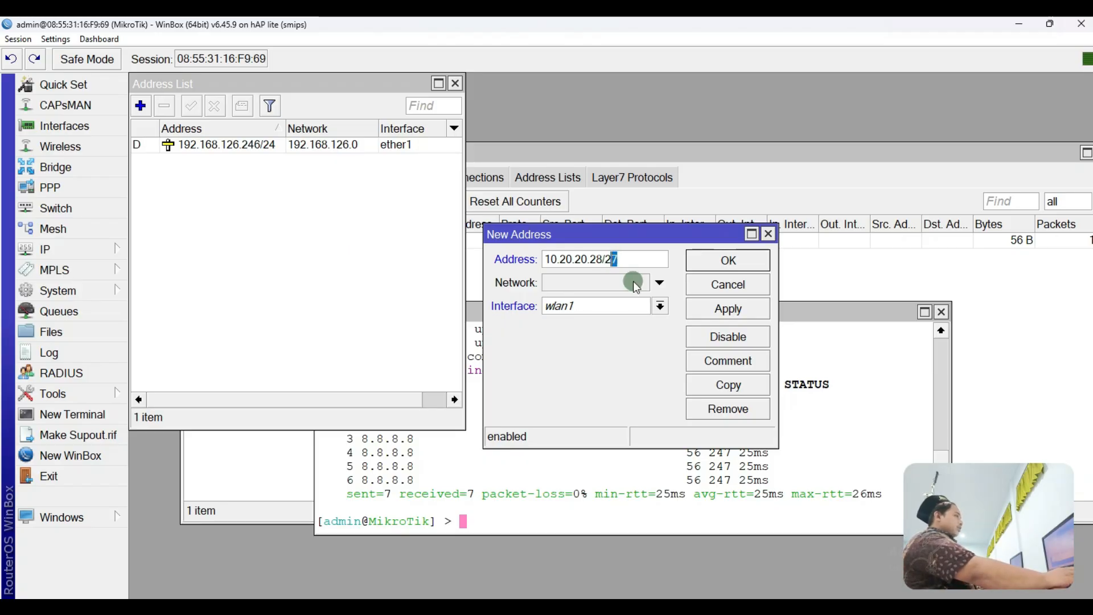
pyautogui.click(660, 306)
pyautogui.click(661, 307)
pyautogui.click(702, 308)
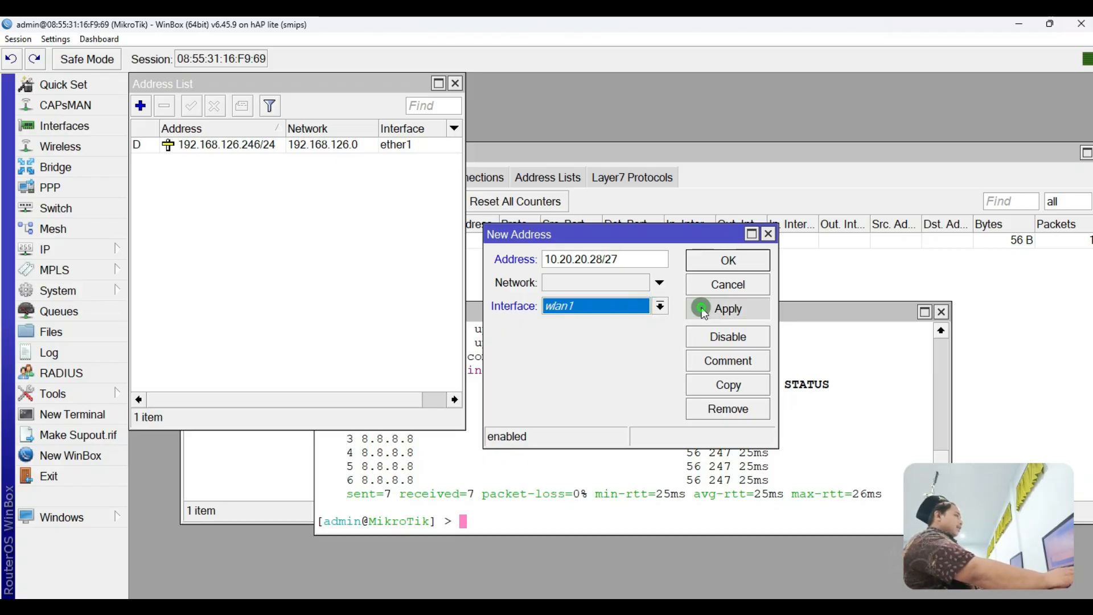
pyautogui.click(721, 260)
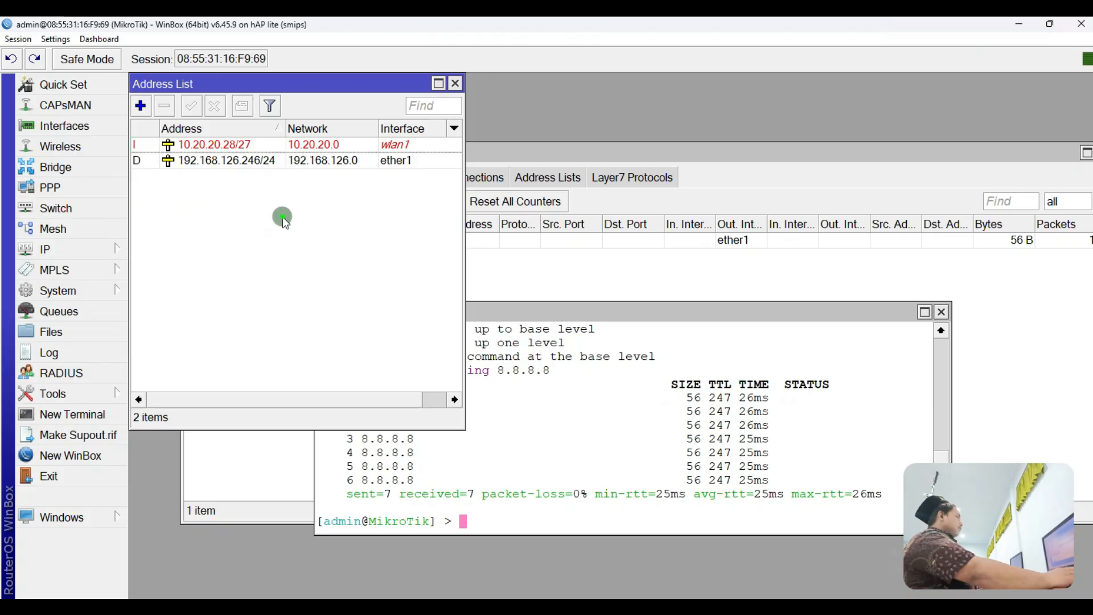
# Step: Enable wlan1 and create security profile profile1 with dynamic keys, WPA2 PSK and a pre-shared key
pyautogui.click(80, 149)
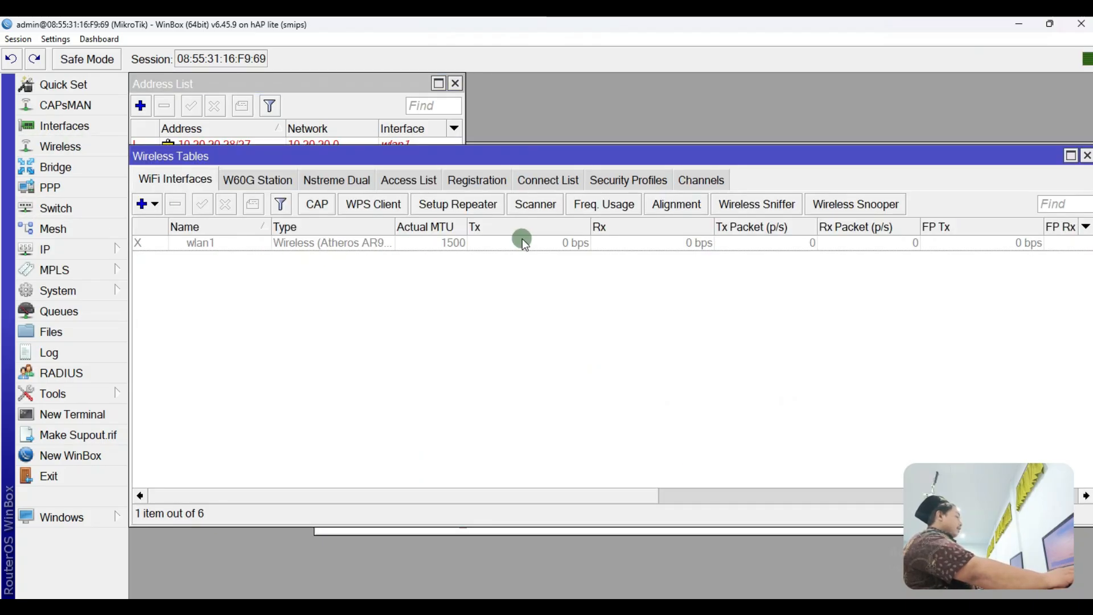
pyautogui.click(405, 243)
pyautogui.click(204, 207)
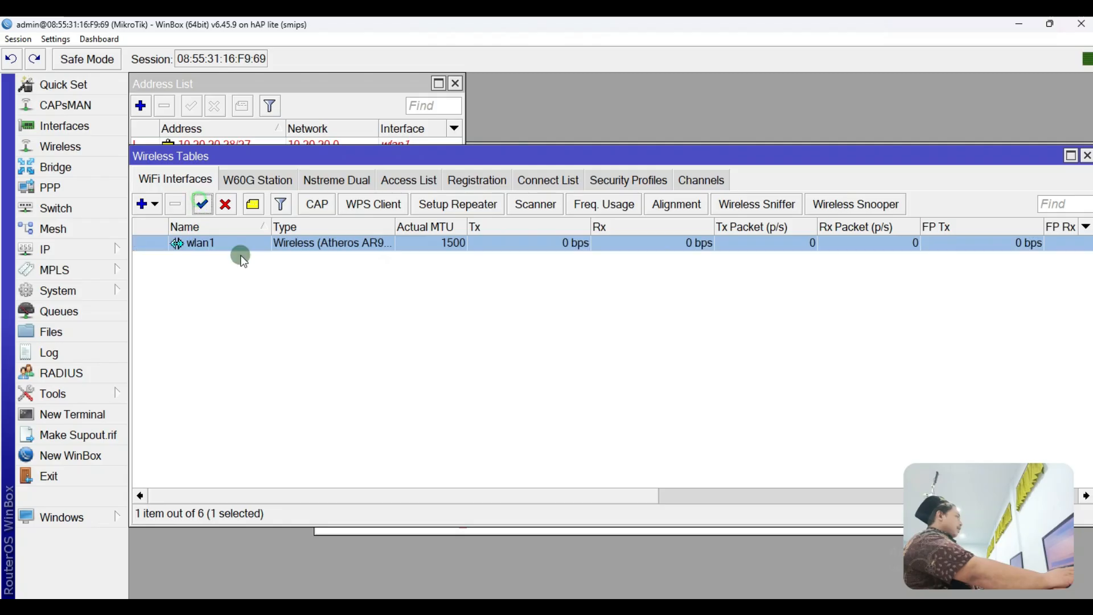
pyautogui.click(595, 180)
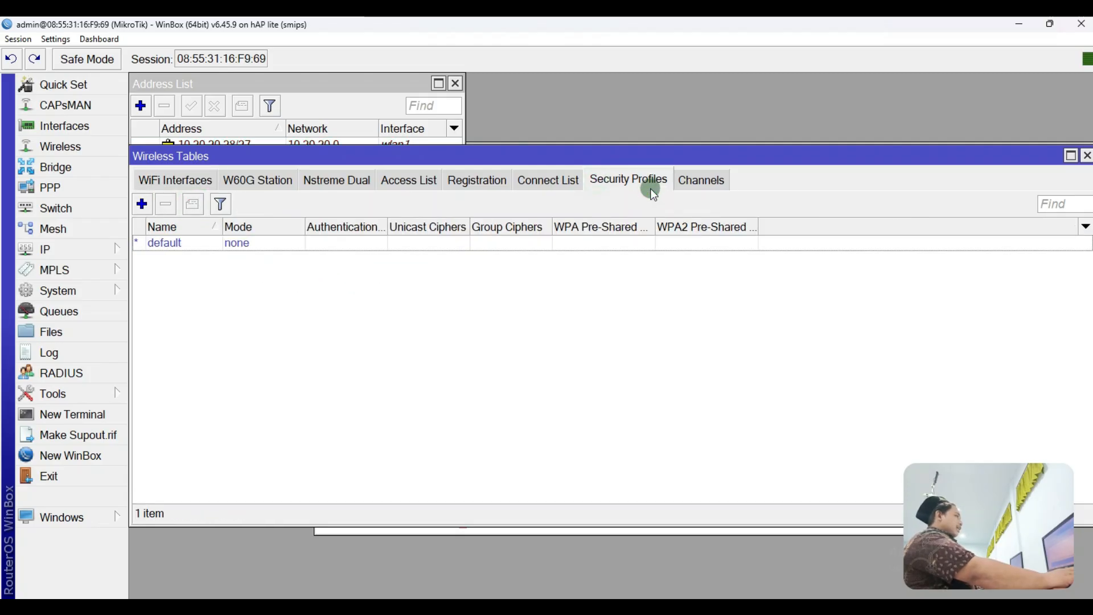
pyautogui.click(147, 211)
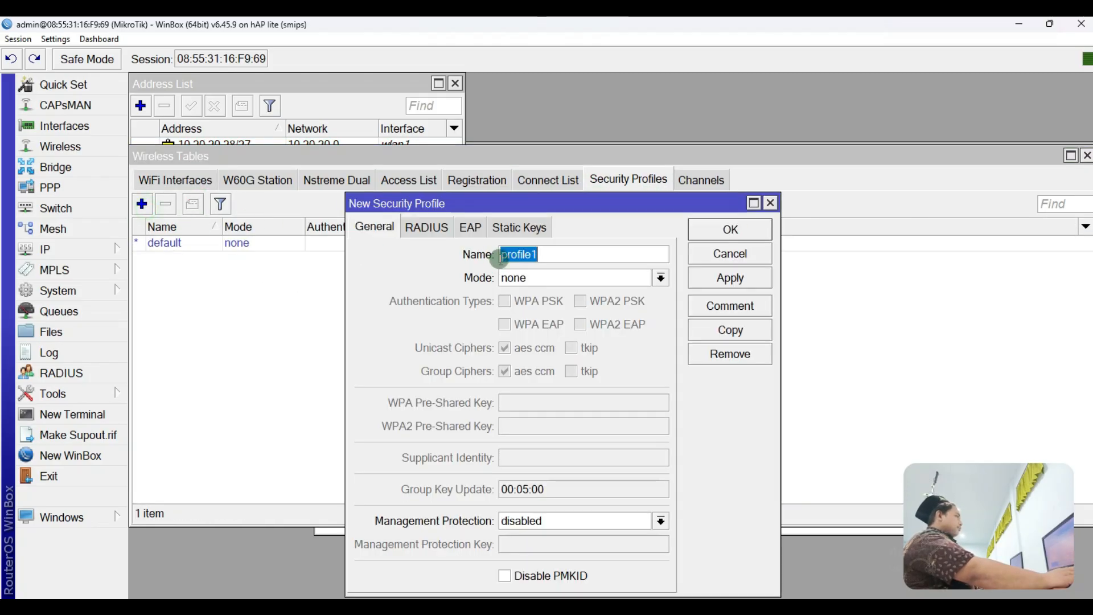
pyautogui.click(544, 278)
pyautogui.click(544, 295)
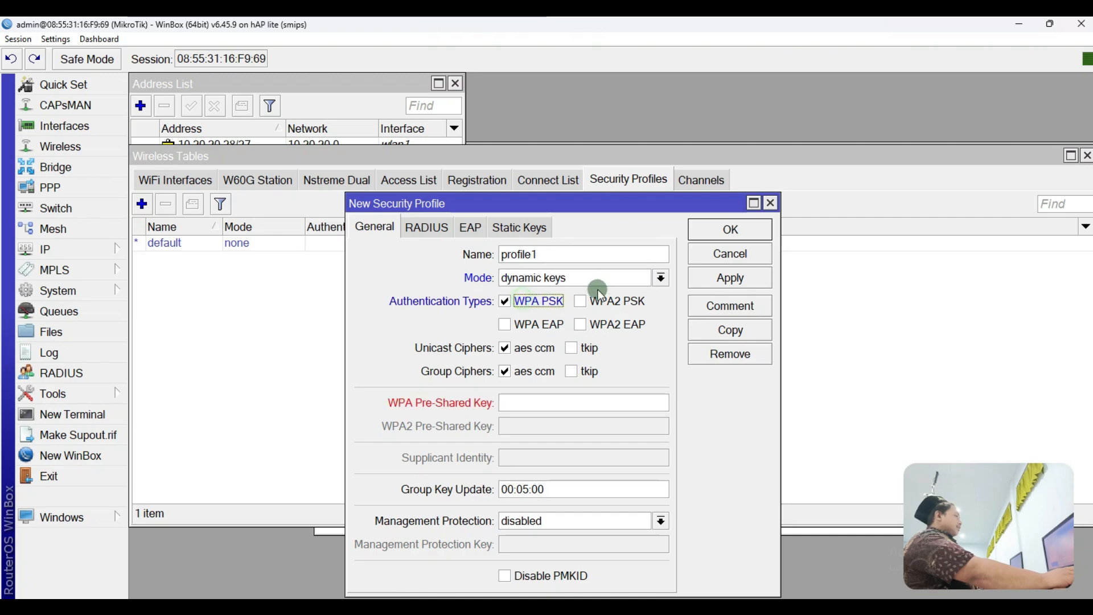
pyautogui.click(598, 303)
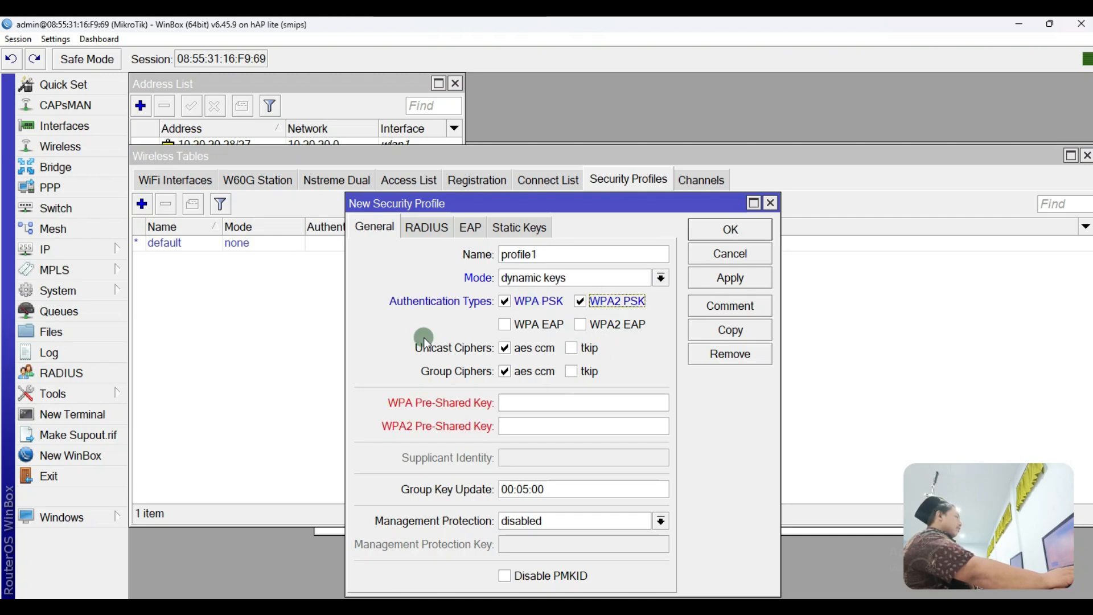
pyautogui.click(531, 407)
pyautogui.write('87654321')
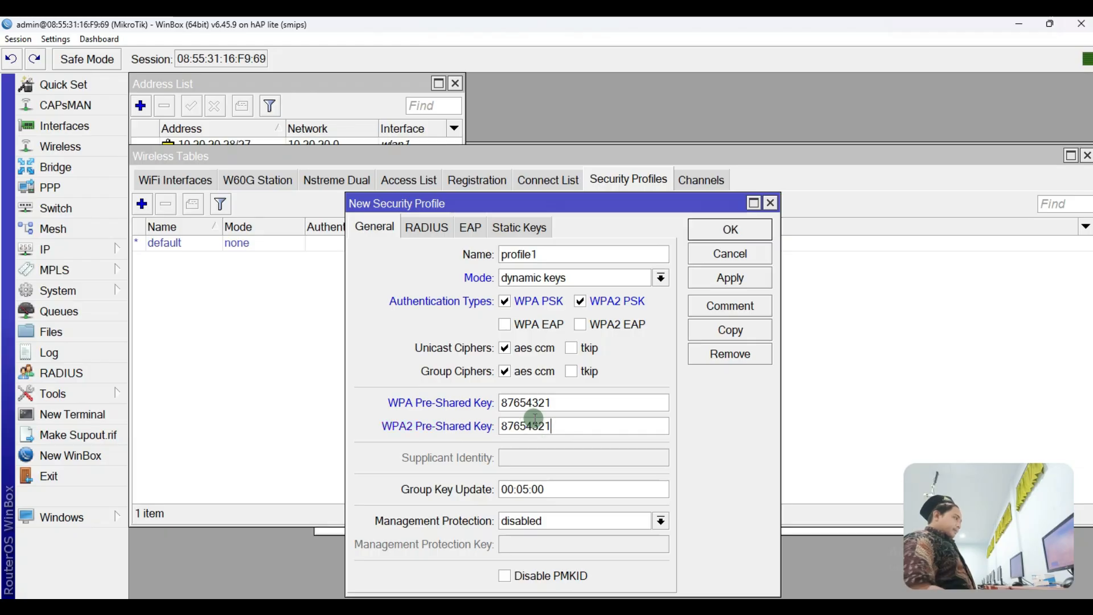
pyautogui.click(699, 280)
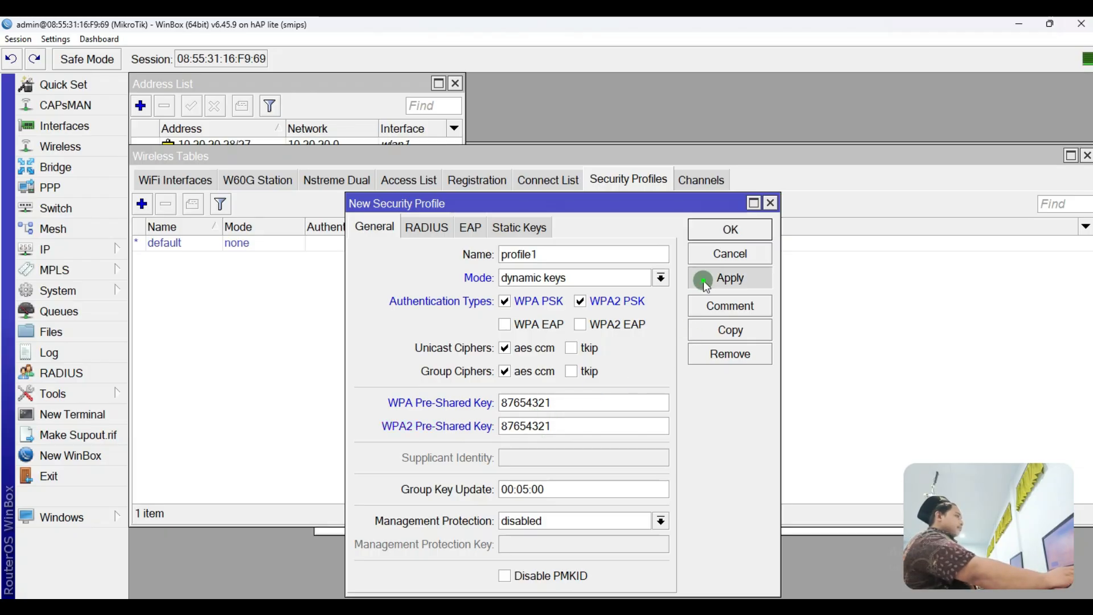
pyautogui.click(702, 233)
# Step: Scan from wlan1's settings and select the SERVICE NVR UKK B 11-20 network
pyautogui.click(179, 181)
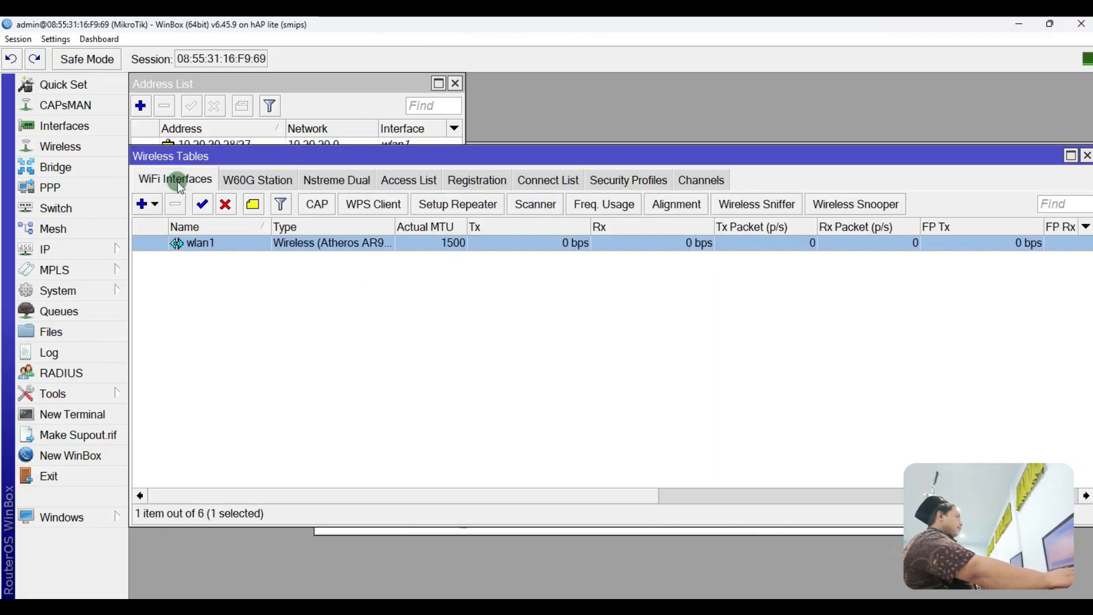
pyautogui.click(204, 249)
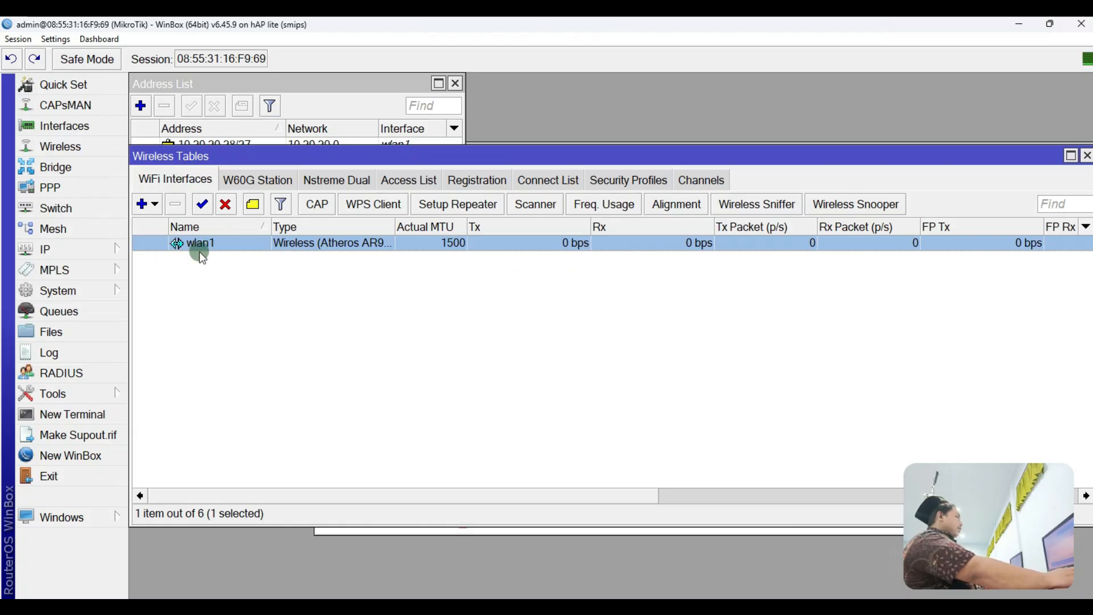
pyautogui.doubleClick(235, 247)
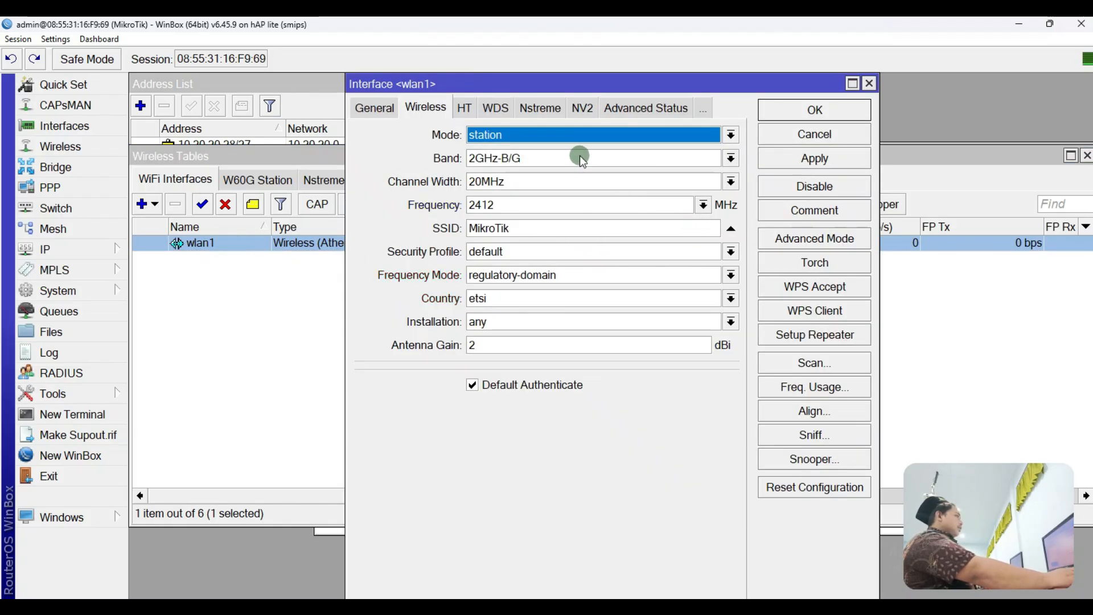
pyautogui.click(814, 363)
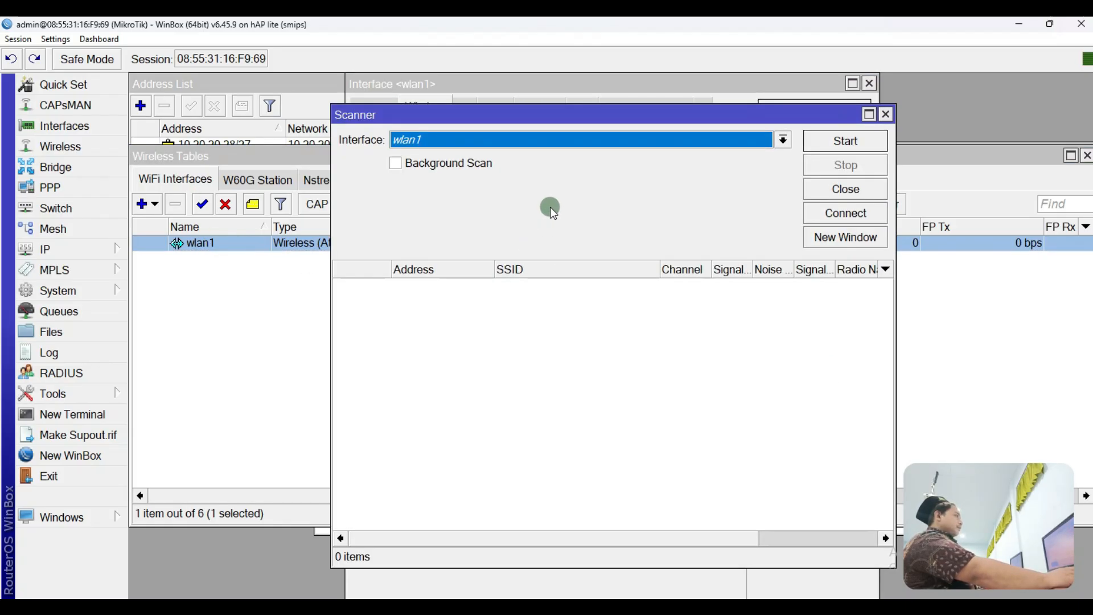
pyautogui.click(886, 115)
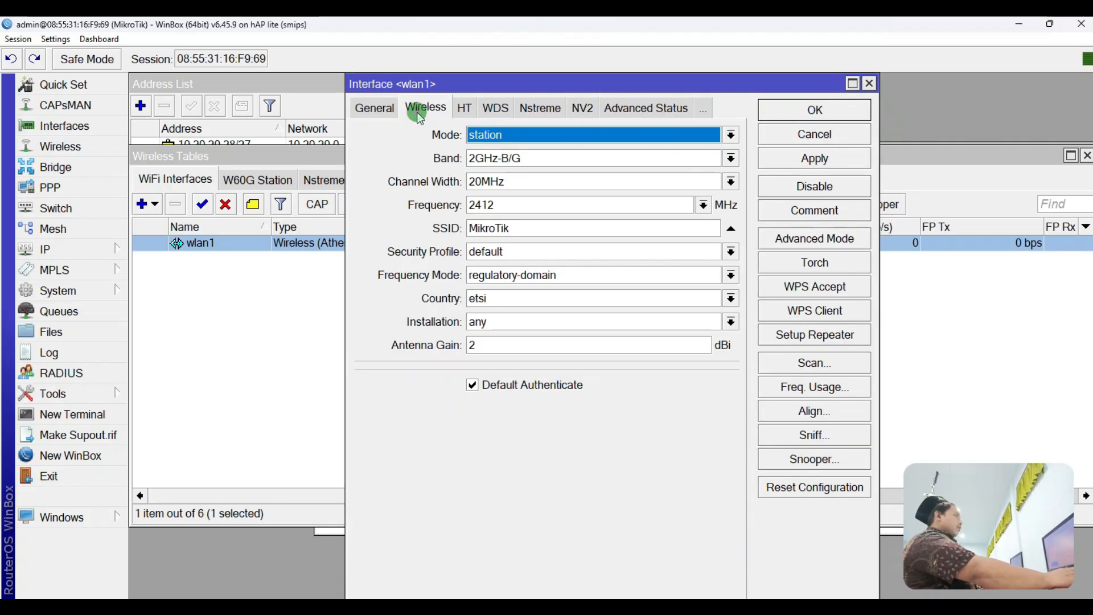
pyautogui.click(801, 358)
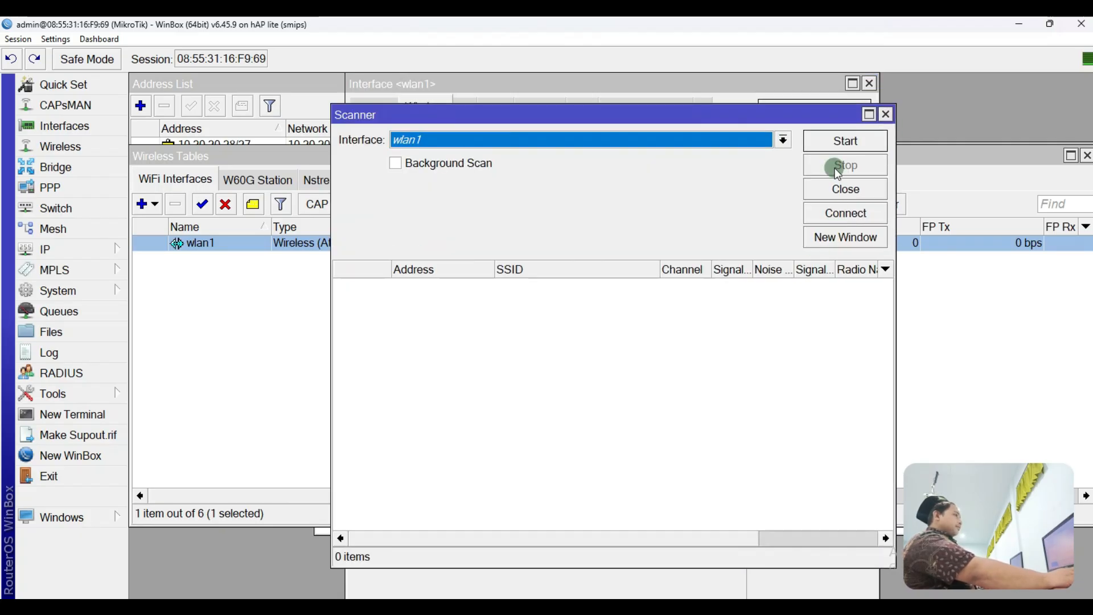
pyautogui.click(843, 146)
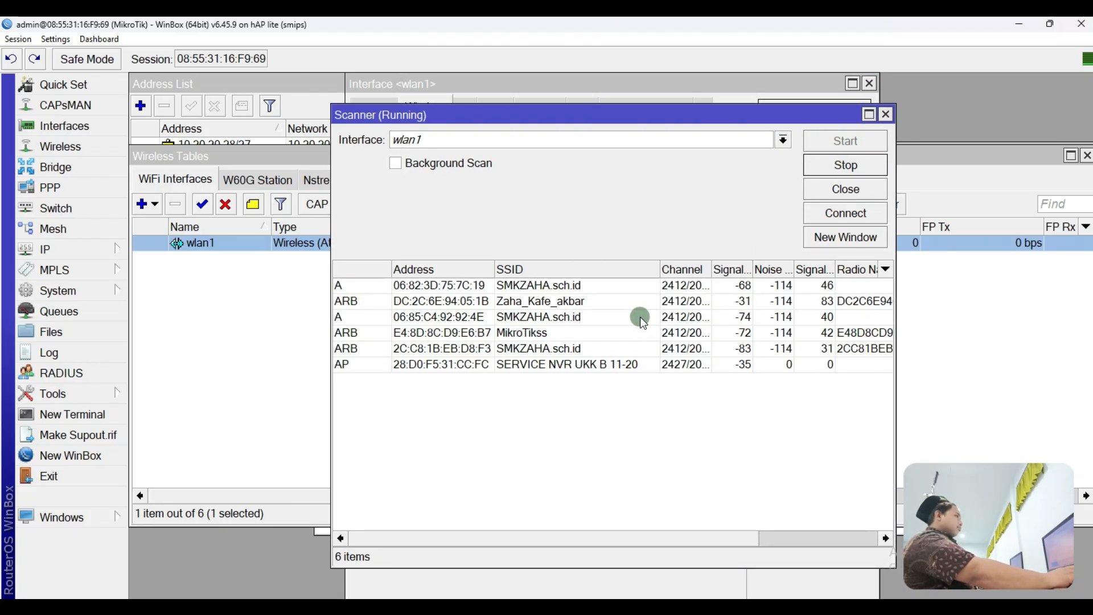
pyautogui.click(479, 365)
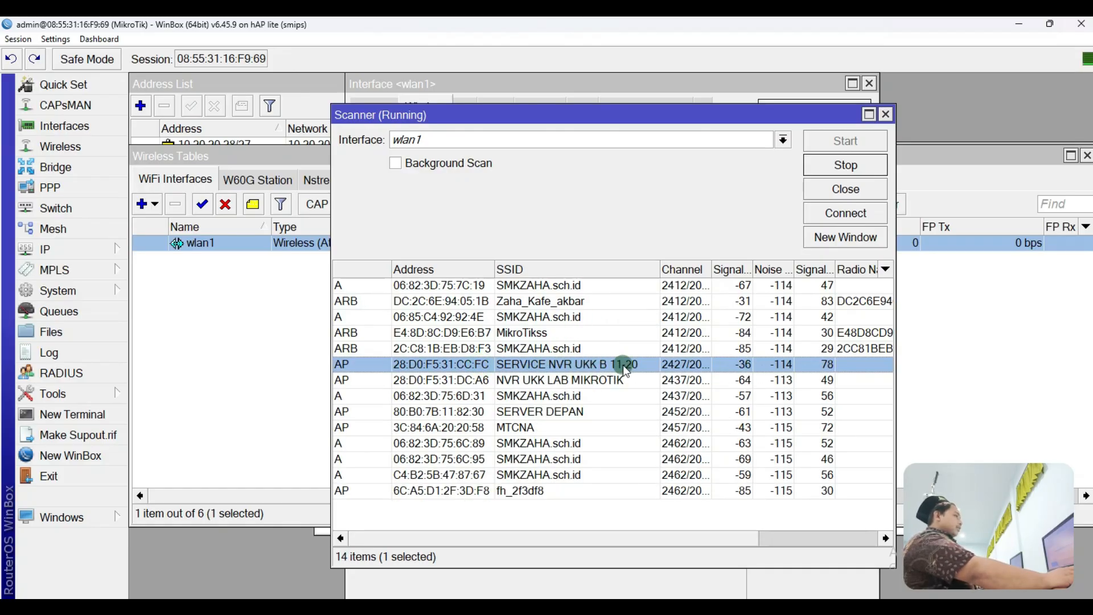
# Step: Keep wlan1 in station mode with security profile profile1 and save the settings
pyautogui.click(842, 215)
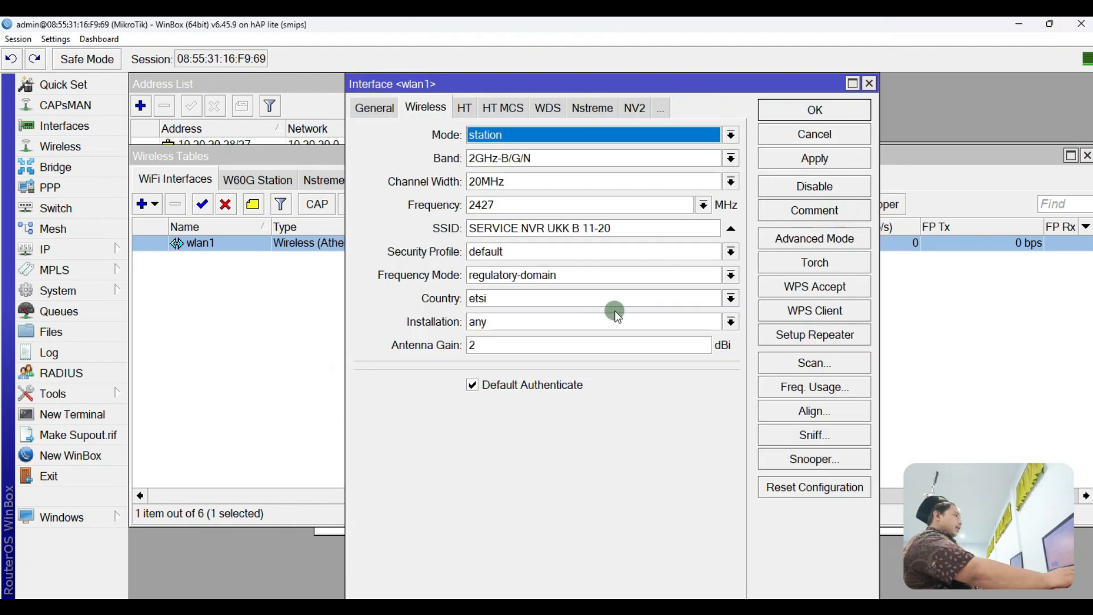
pyautogui.click(513, 138)
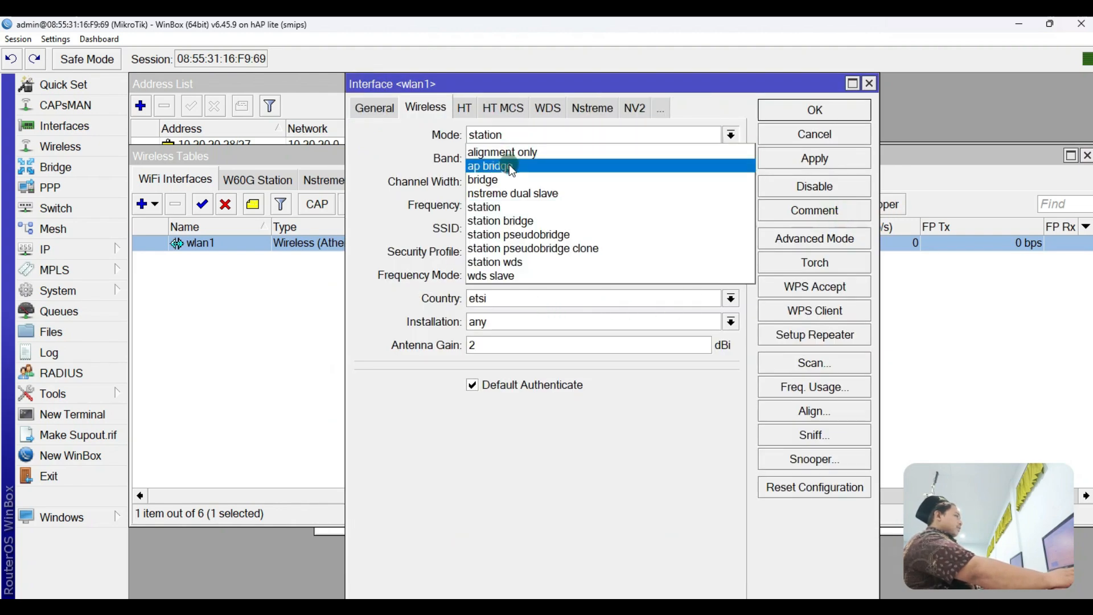
pyautogui.click(509, 208)
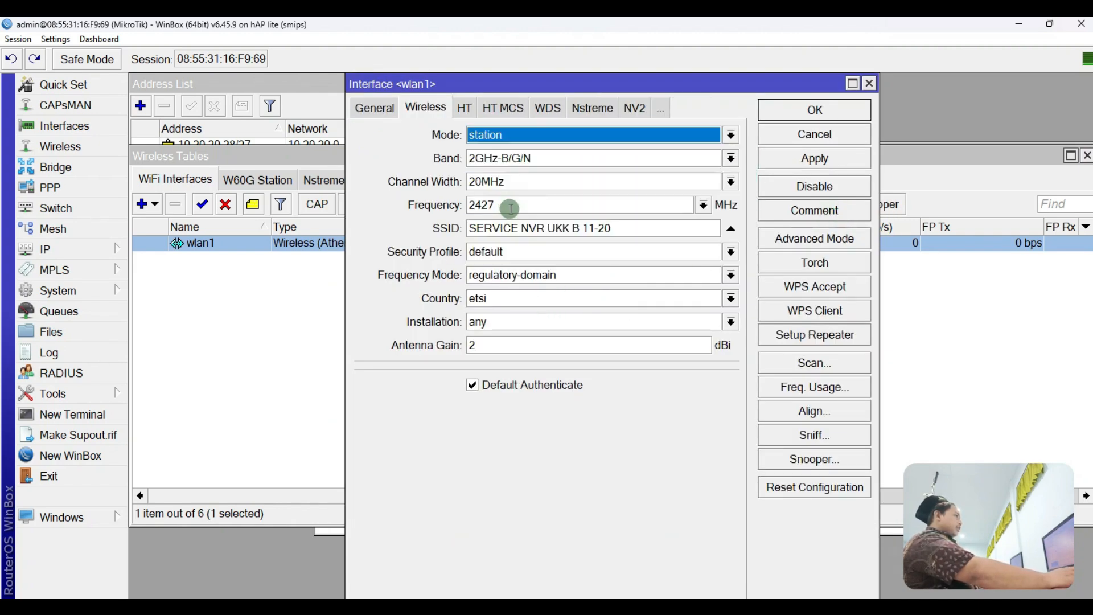
pyautogui.click(511, 254)
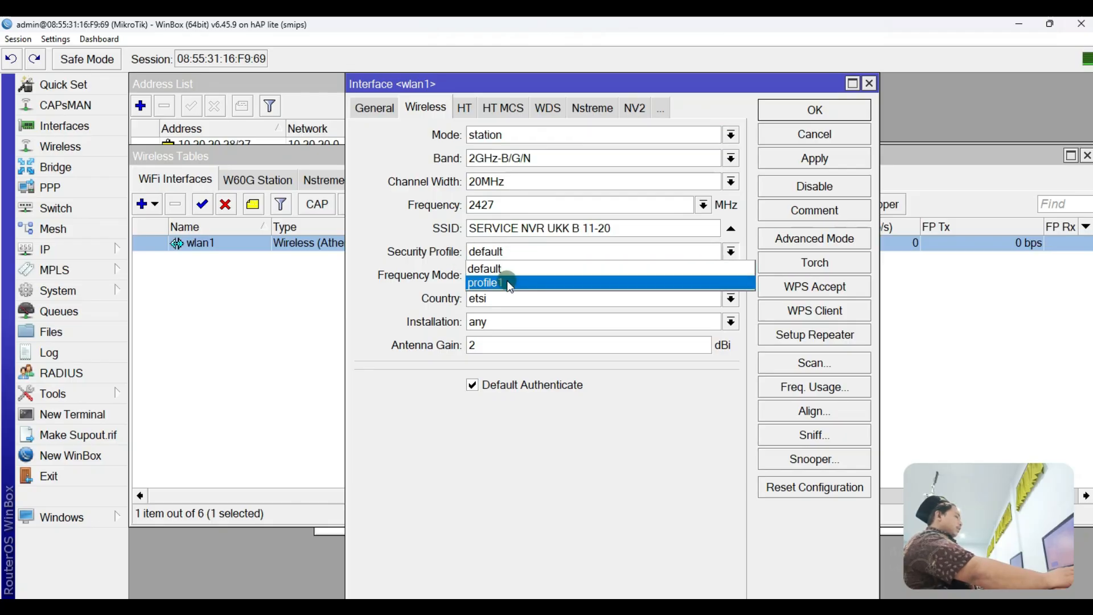
pyautogui.click(505, 282)
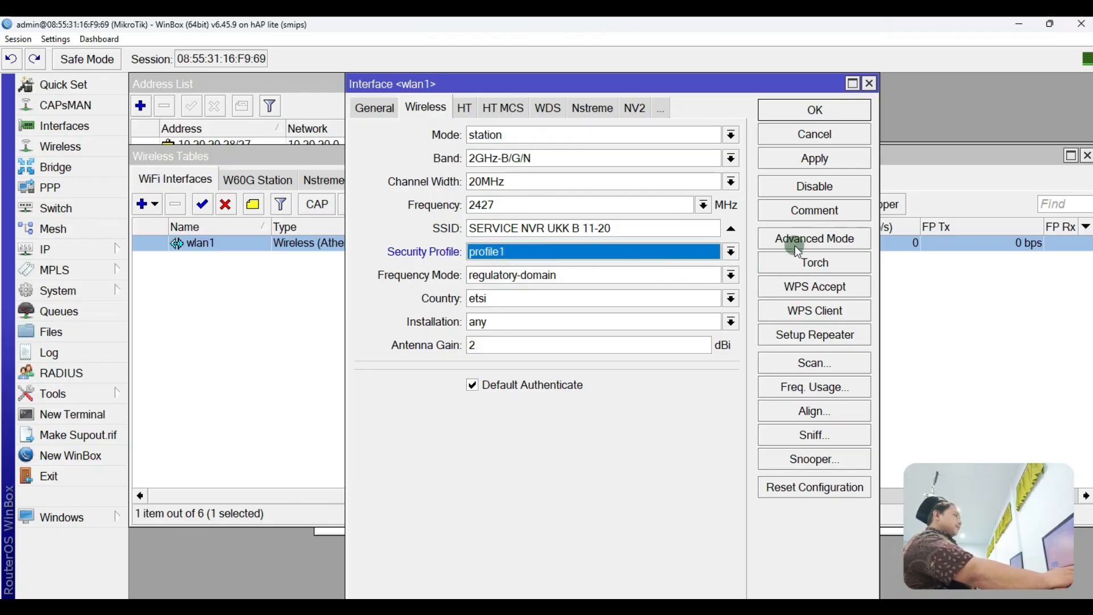
pyautogui.click(832, 164)
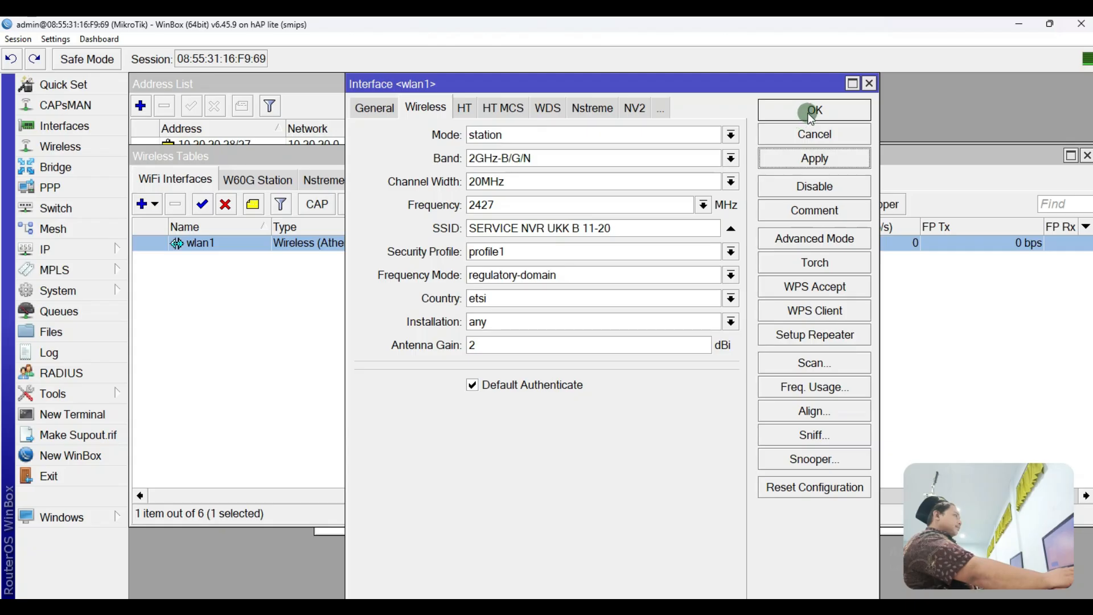
pyautogui.click(808, 111)
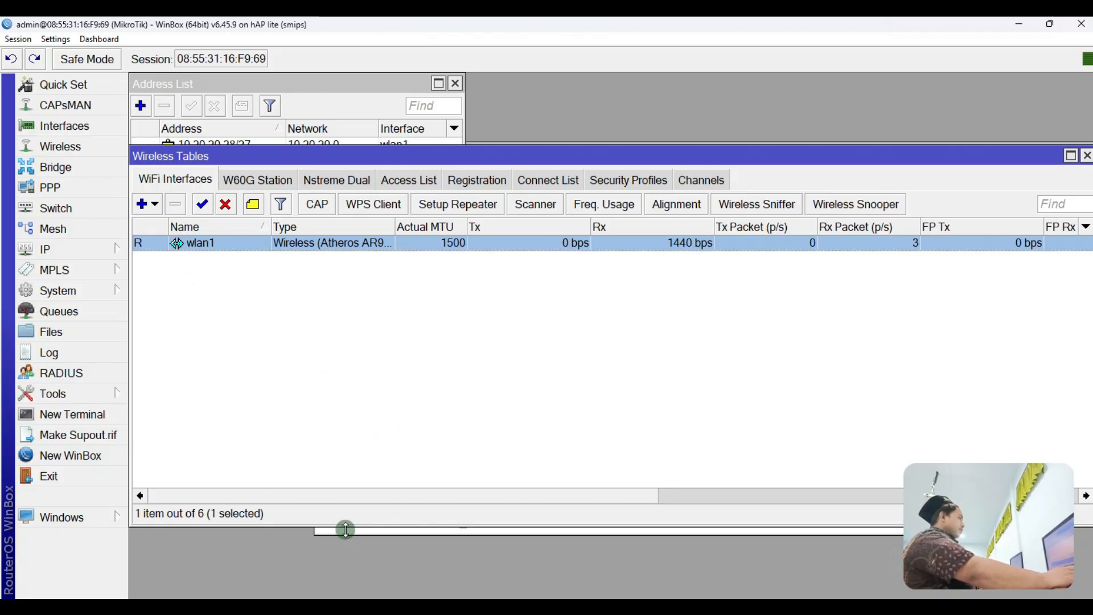
# Step: Circle the NVR's IP on the diagram, ping 10.20.20.30 from a new terminal, then close it
pyautogui.moveTo(259, 149); pyautogui.dragTo(282, 195)
pyautogui.click(104, 421)
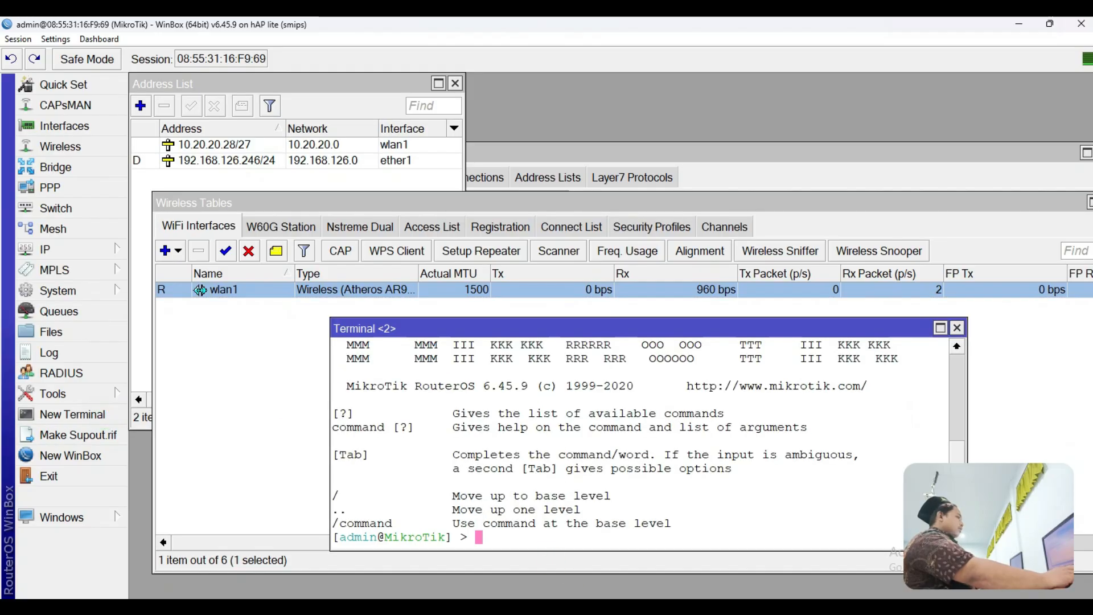
pyautogui.click(632, 606)
pyautogui.moveTo(308, 364)
pyautogui.mouseDown()
pyautogui.moveTo(419, 381)
pyautogui.moveTo(365, 308)
pyautogui.moveTo(313, 357)
pyautogui.mouseUp()
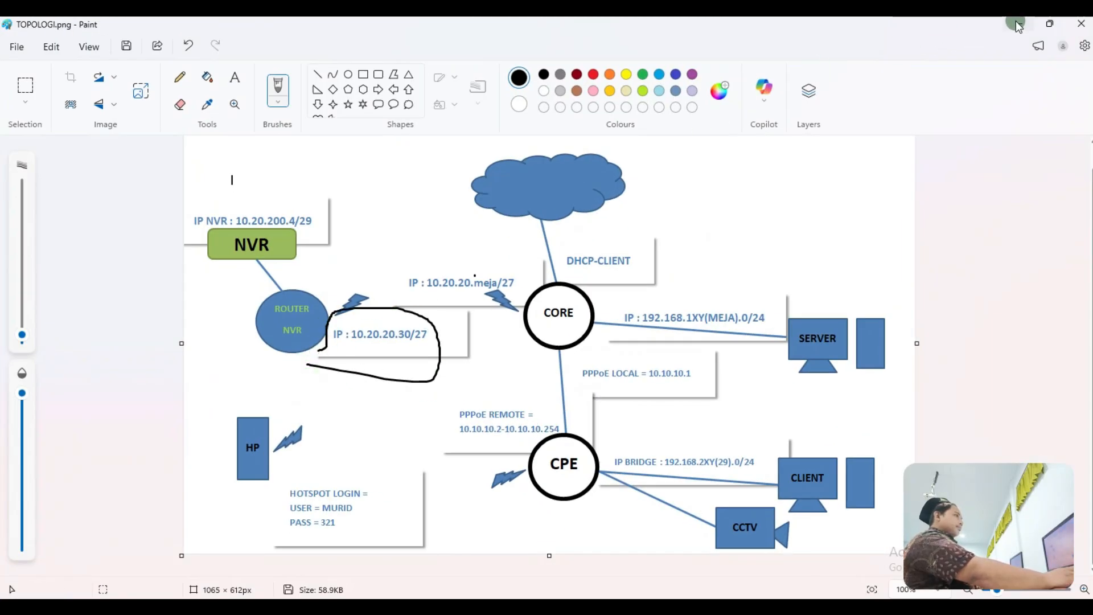
pyautogui.click(1018, 24)
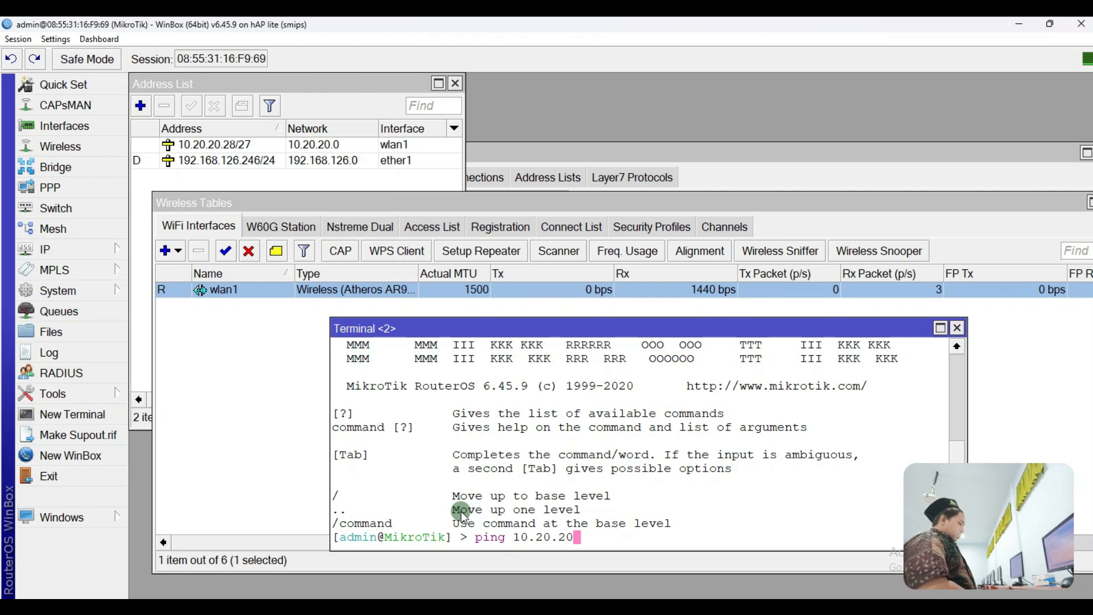
pyautogui.press('Return')
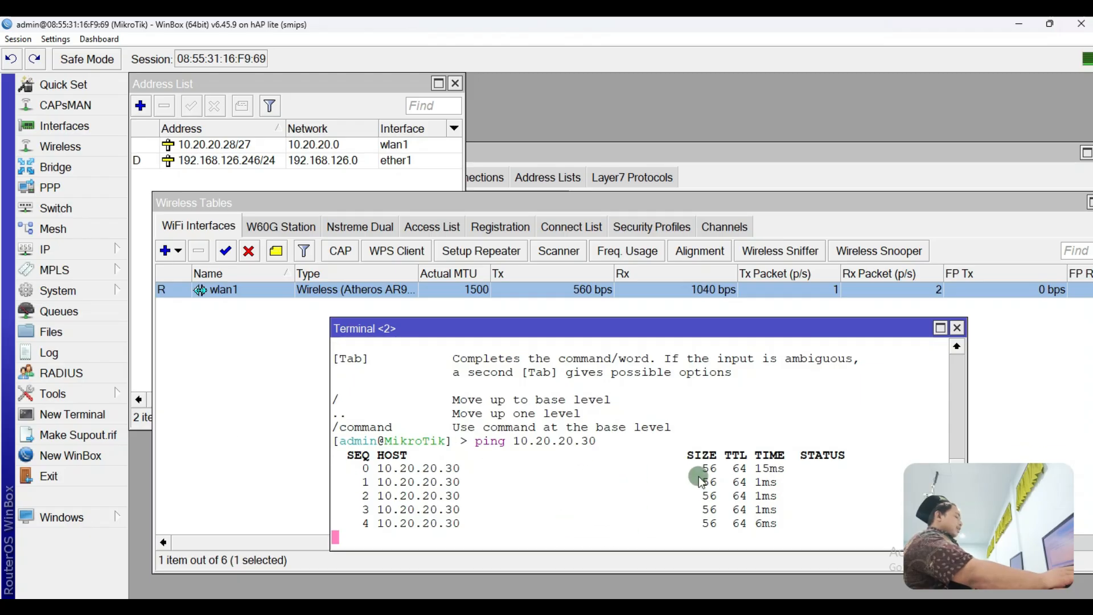
pyautogui.click(956, 328)
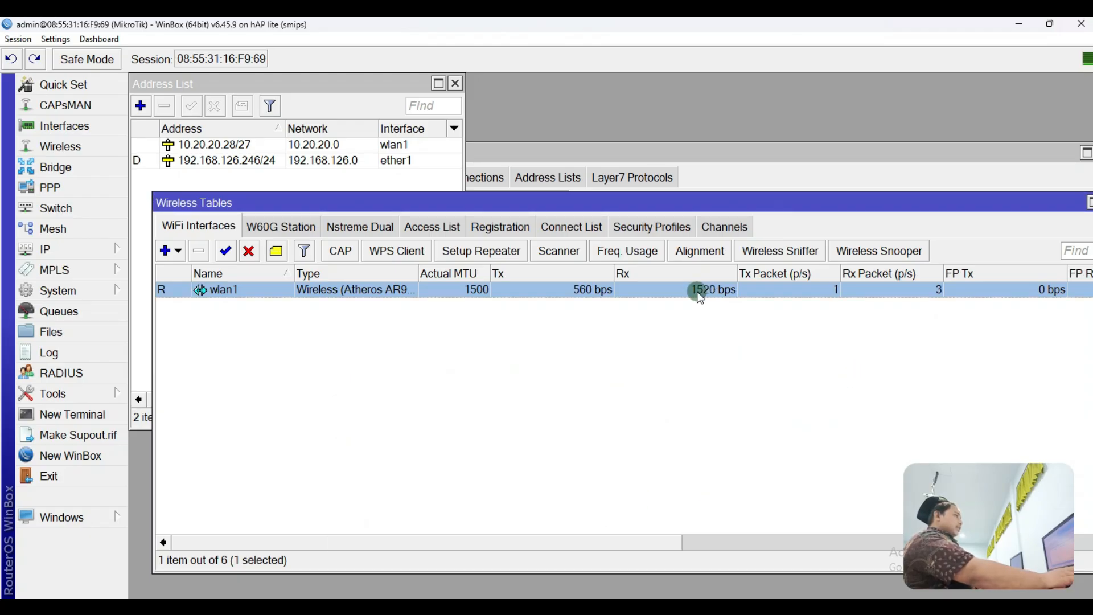
# Step: Undo the IP-label loop in Paint, outline CORE and the server link freehand, then hide Paint
pyautogui.hotkey('alt', 'Tab')
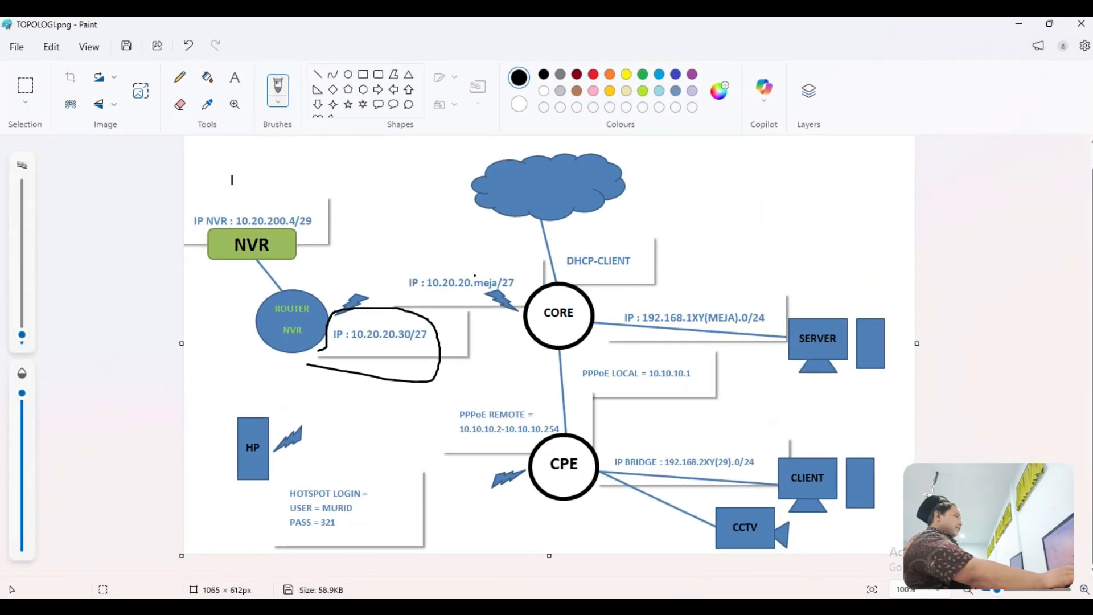
pyautogui.click(188, 45)
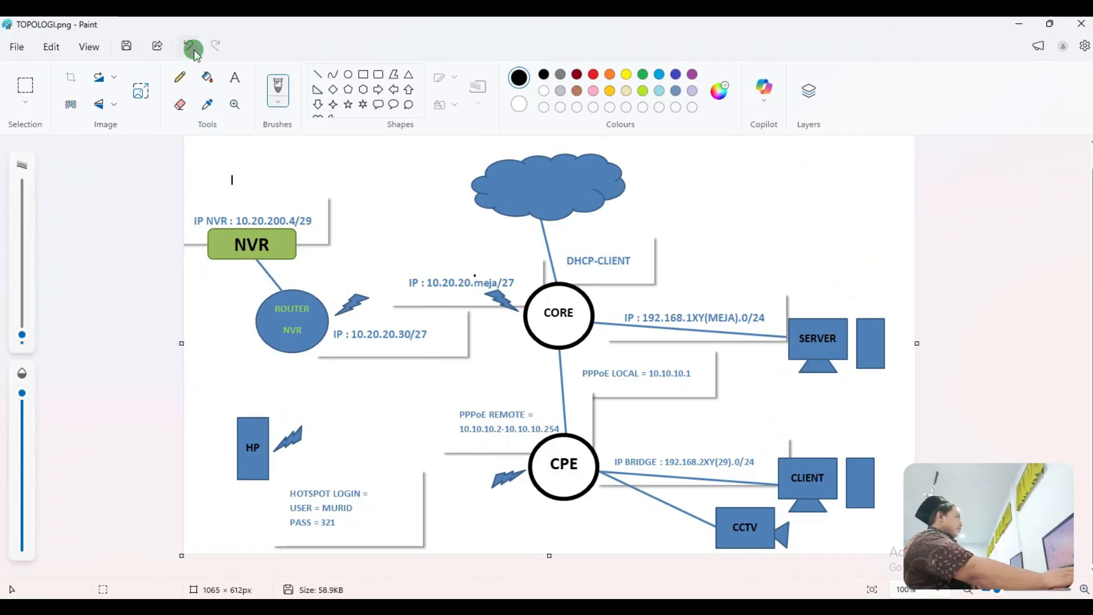
pyautogui.moveTo(540, 365)
pyautogui.mouseDown()
pyautogui.moveTo(534, 321)
pyautogui.moveTo(887, 277)
pyautogui.moveTo(919, 384)
pyautogui.moveTo(650, 379)
pyautogui.moveTo(507, 342)
pyautogui.mouseUp()
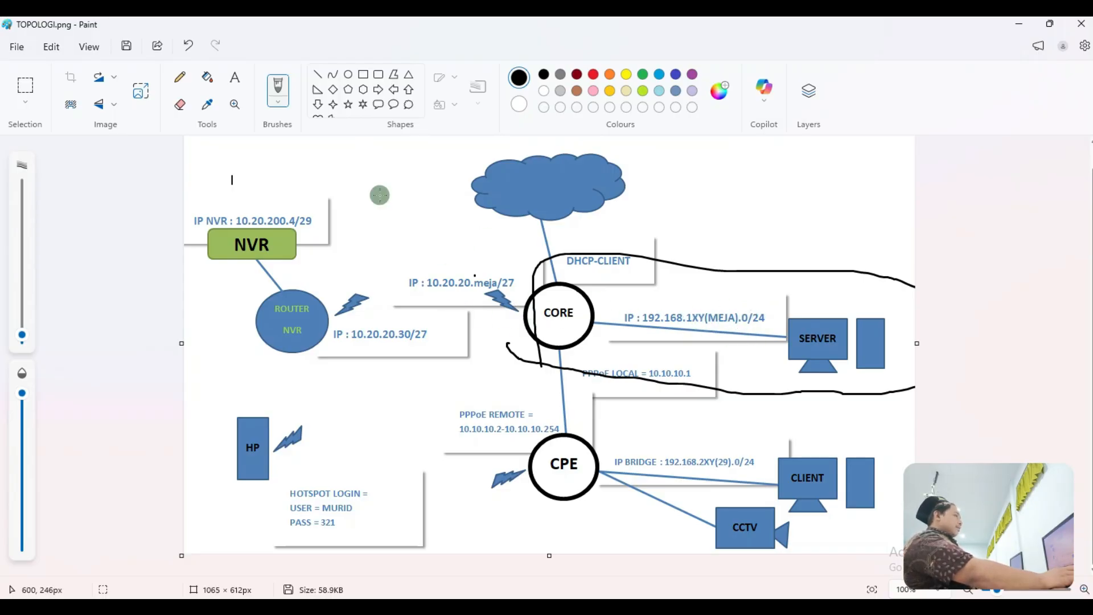
pyautogui.click(1008, 24)
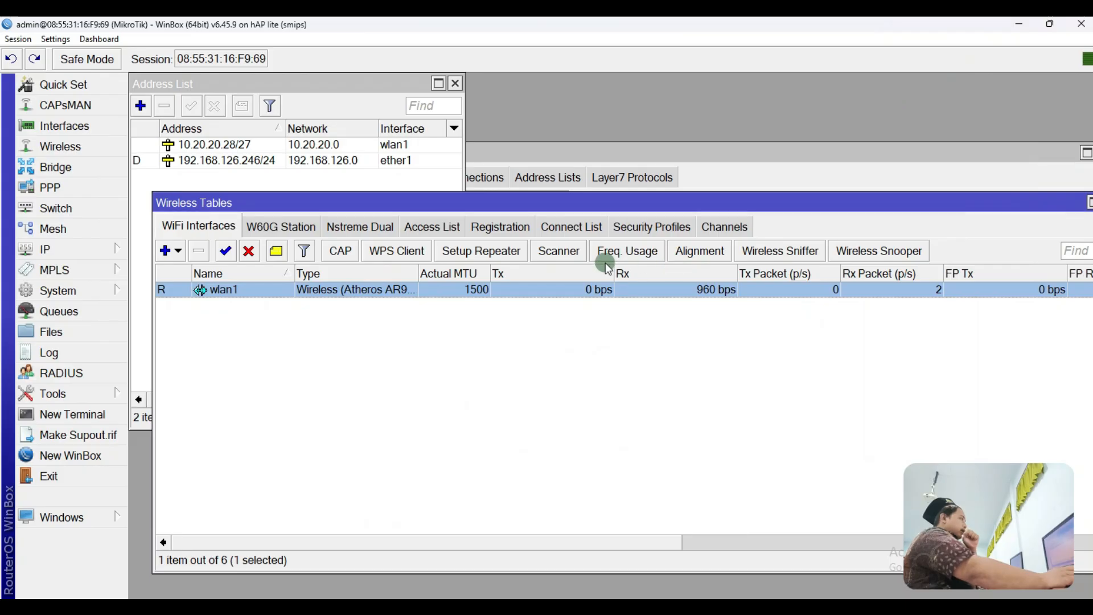
# Step: Add 192.168.128.1/24 on ether2 as the third entry in the Address List
pyautogui.click(203, 177)
pyautogui.click(140, 107)
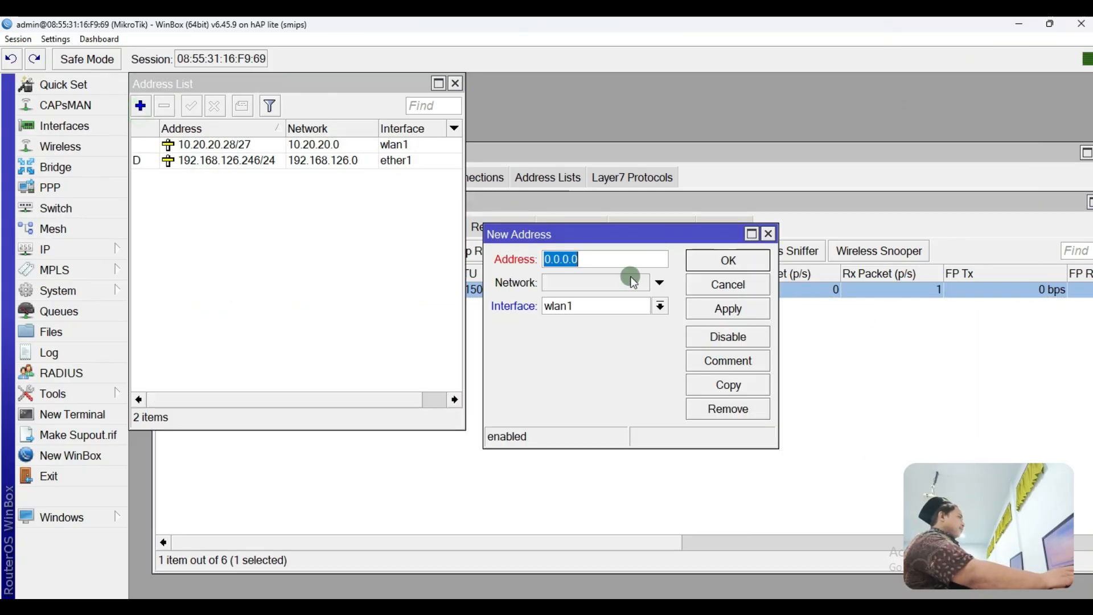
pyautogui.click(592, 307)
pyautogui.click(596, 337)
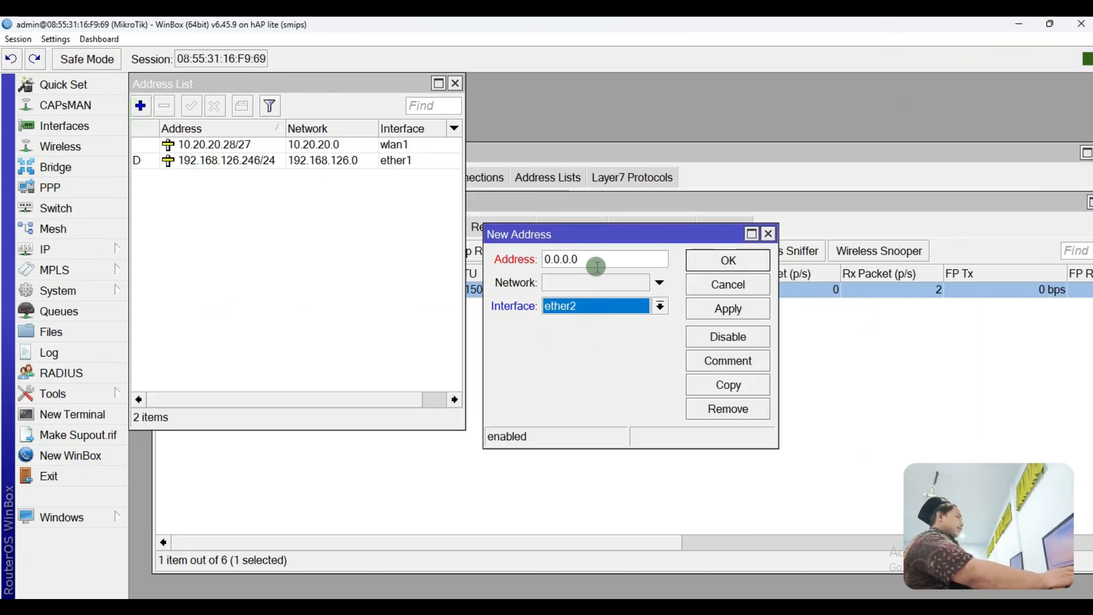
pyautogui.moveTo(579, 259); pyautogui.dragTo(470, 255)
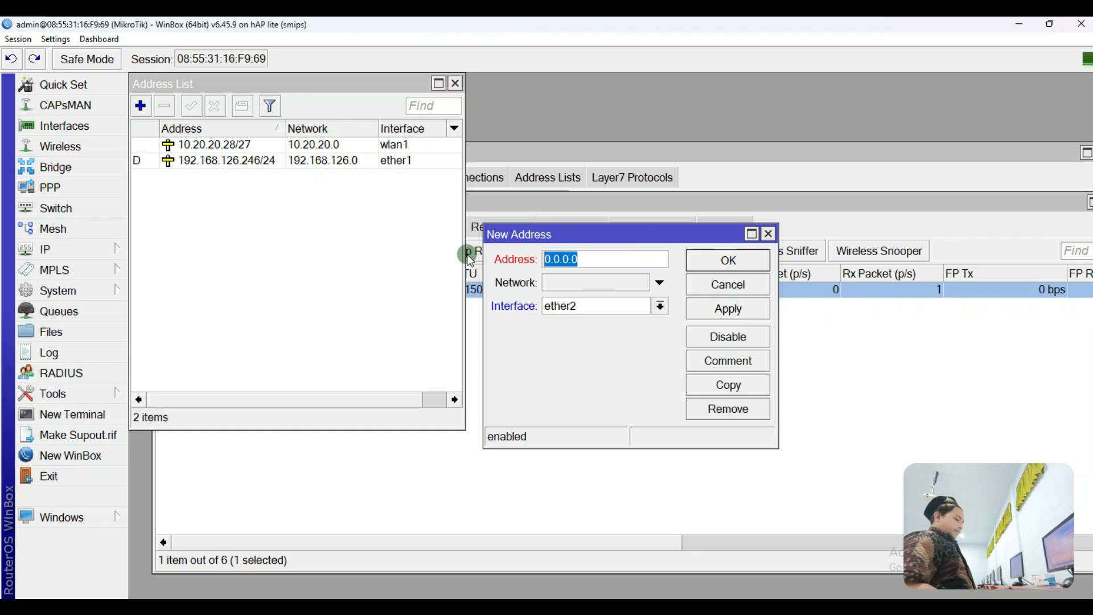
pyautogui.write('192.168.')
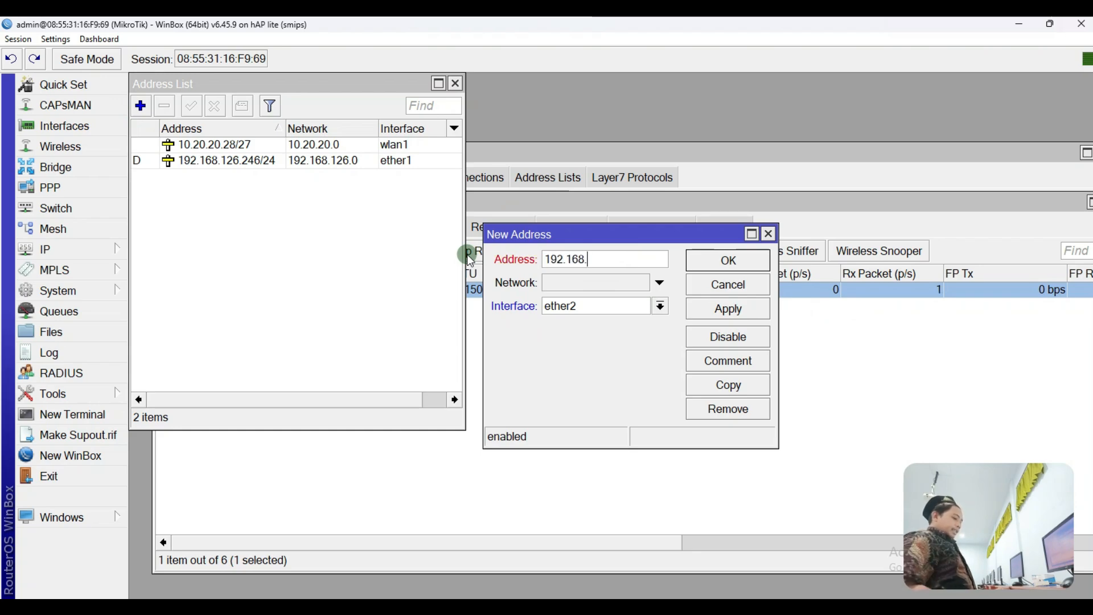
pyautogui.write('128.1/24')
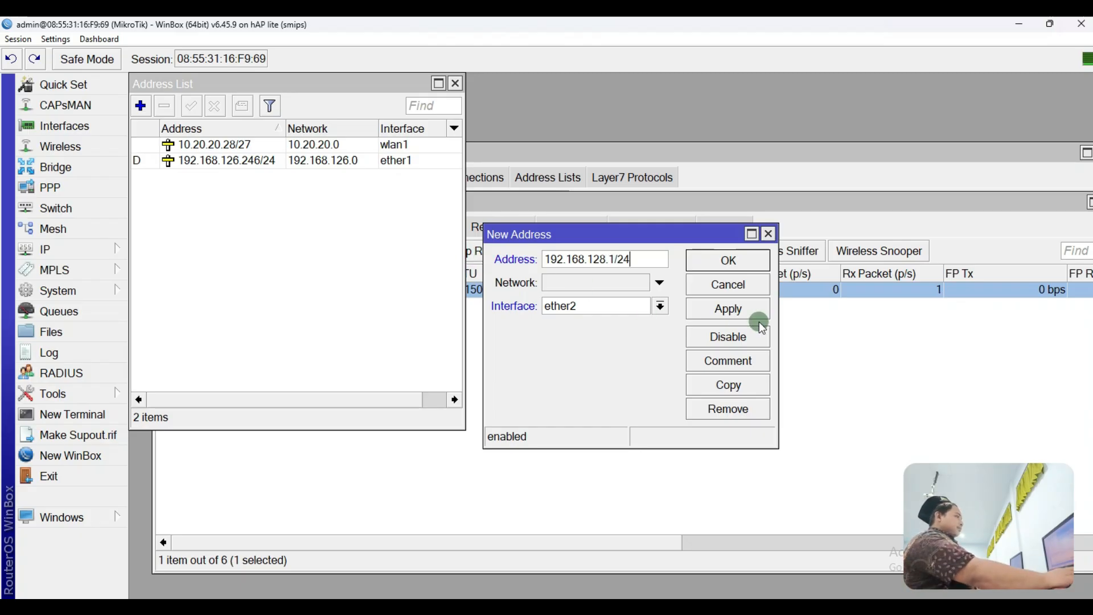
pyautogui.click(719, 310)
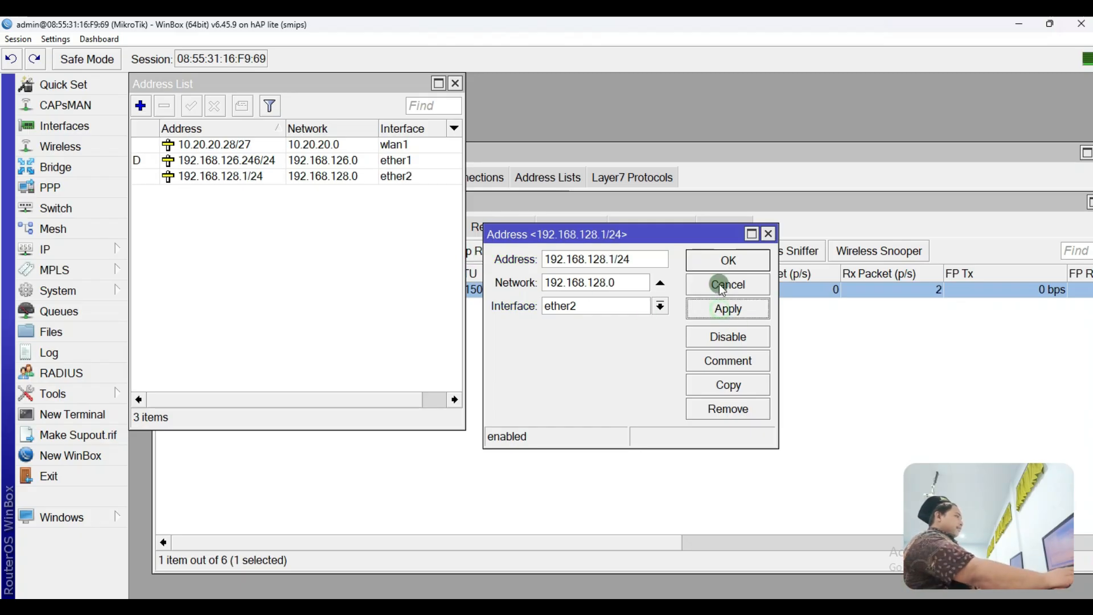
pyautogui.click(726, 261)
pyautogui.click(375, 202)
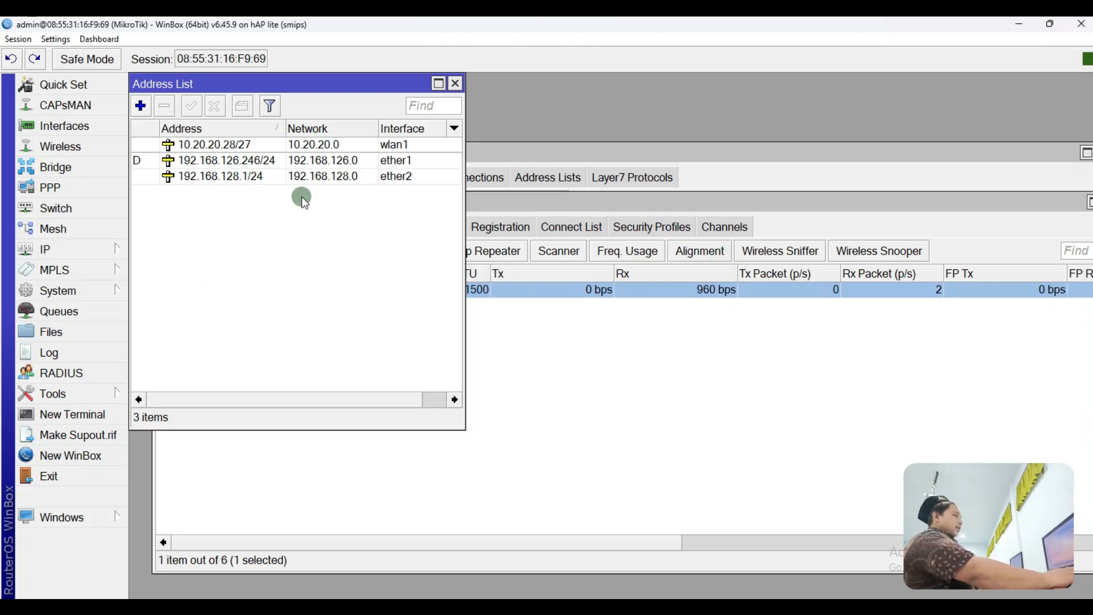
# Step: Open the Ethernet adapter's IPv4 properties from Control Panel's network connections
pyautogui.press('super')
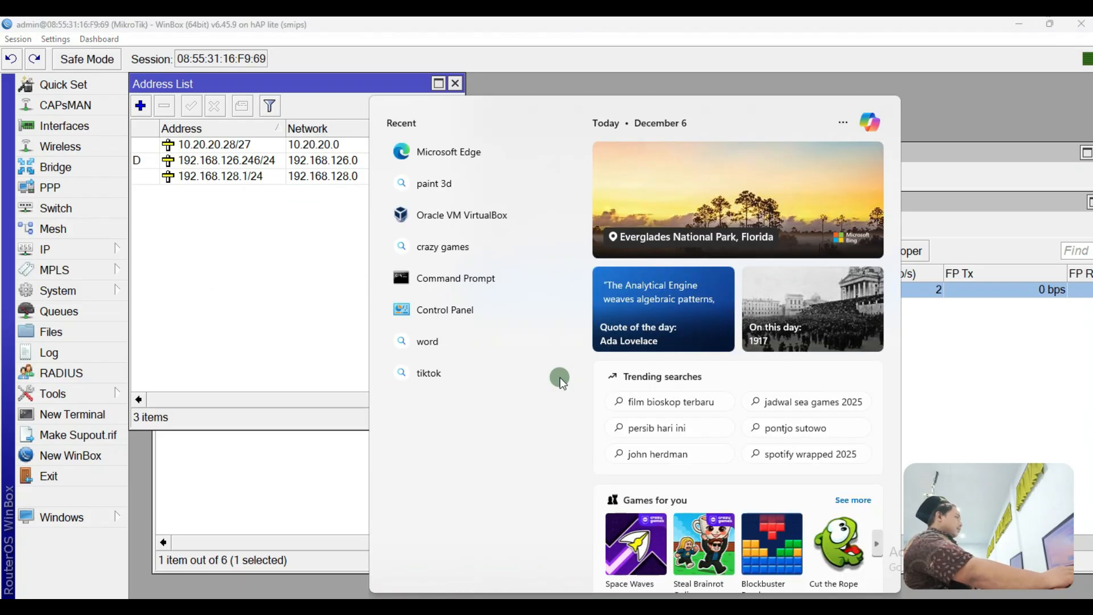
pyautogui.click(433, 310)
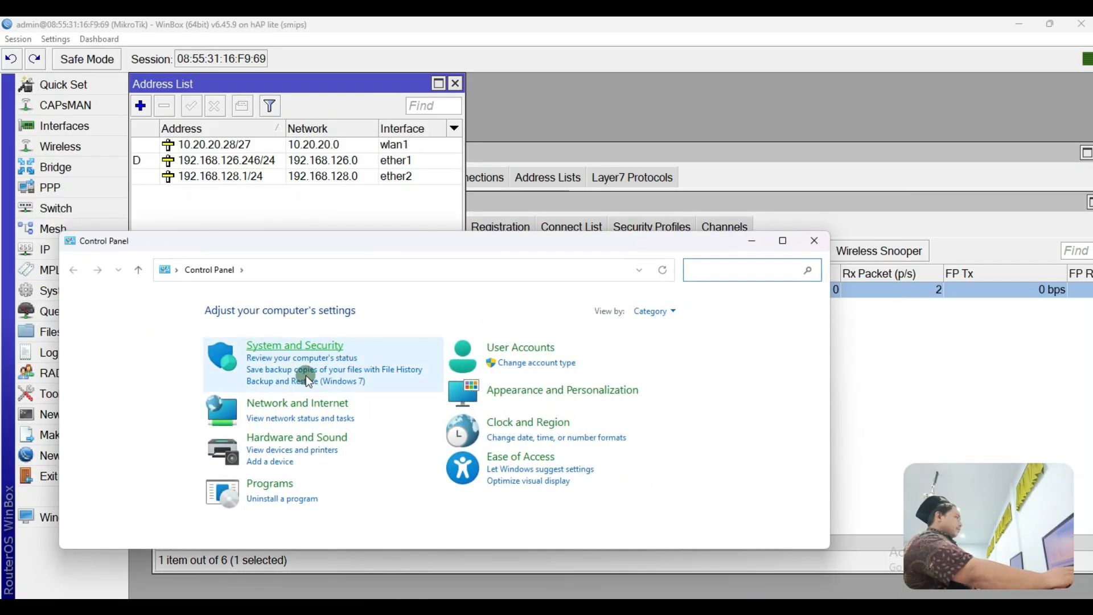
pyautogui.click(270, 419)
pyautogui.click(134, 329)
pyautogui.rightClick(185, 351)
pyautogui.click(227, 477)
pyautogui.doubleClick(231, 443)
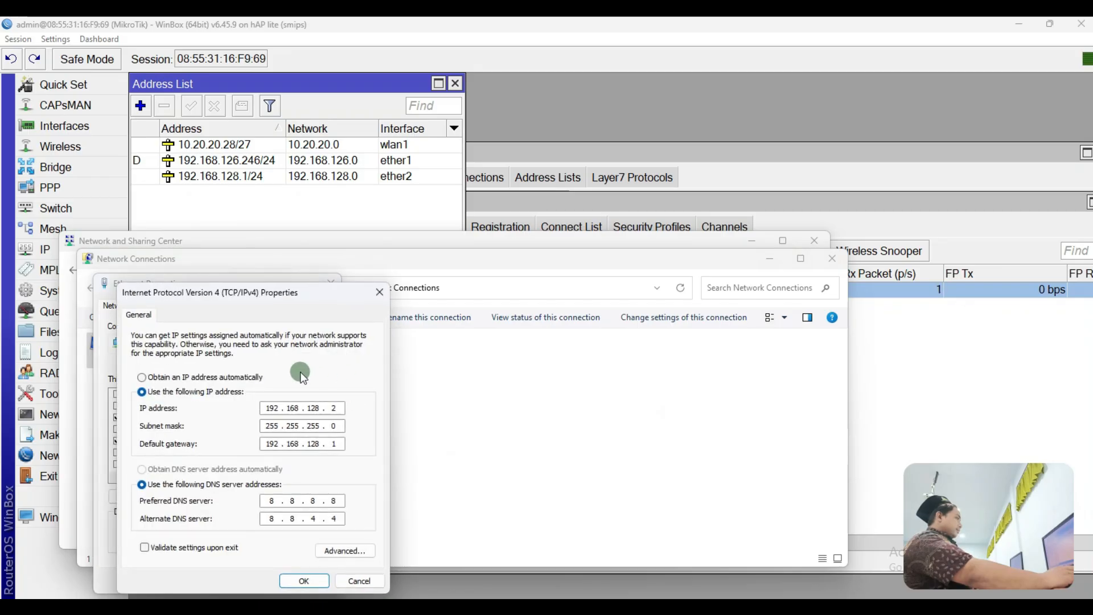
# Step: Set static IP 192.168.128.2/255.255.255.0, gateway 192.168.128.1, DNS 8.8.8.8 and 8.8.4.4, and save
pyautogui.click(215, 378)
pyautogui.click(219, 392)
pyautogui.click(236, 483)
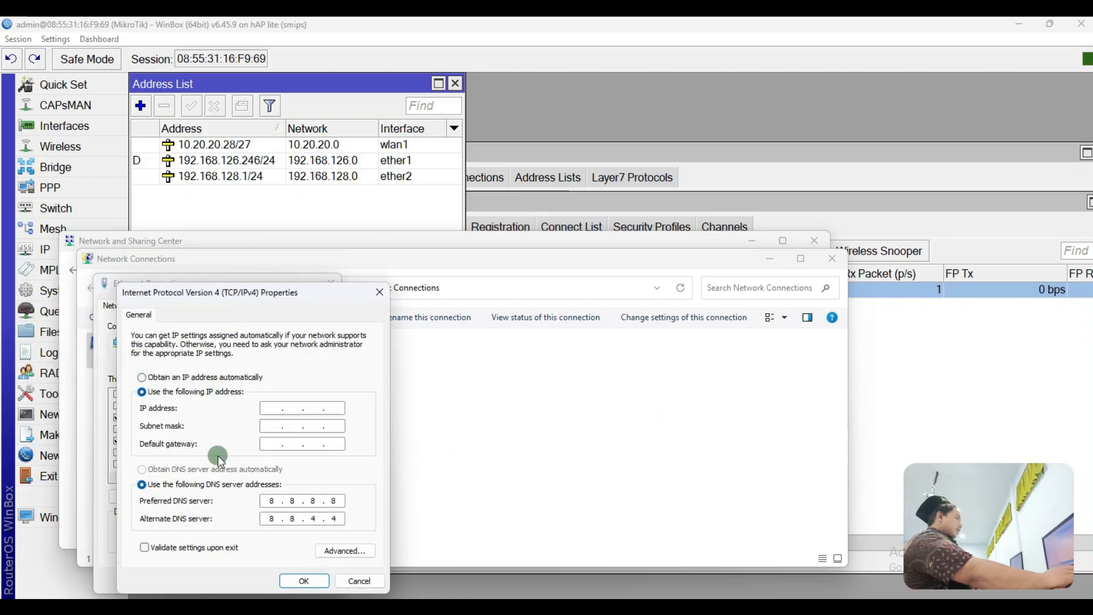
pyautogui.click(199, 378)
pyautogui.click(231, 470)
pyautogui.click(188, 470)
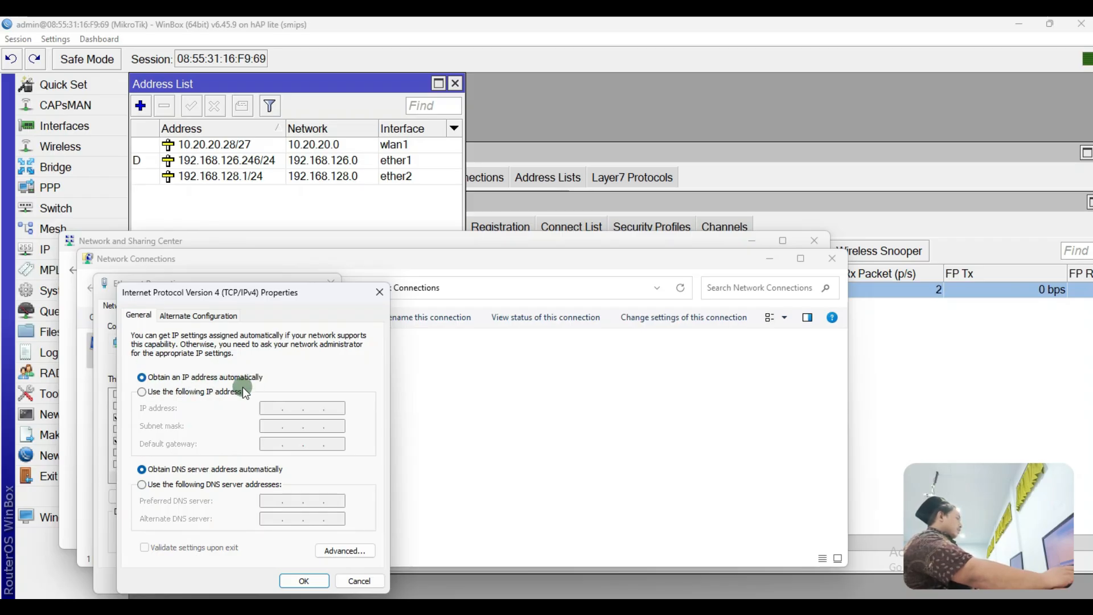
pyautogui.click(165, 392)
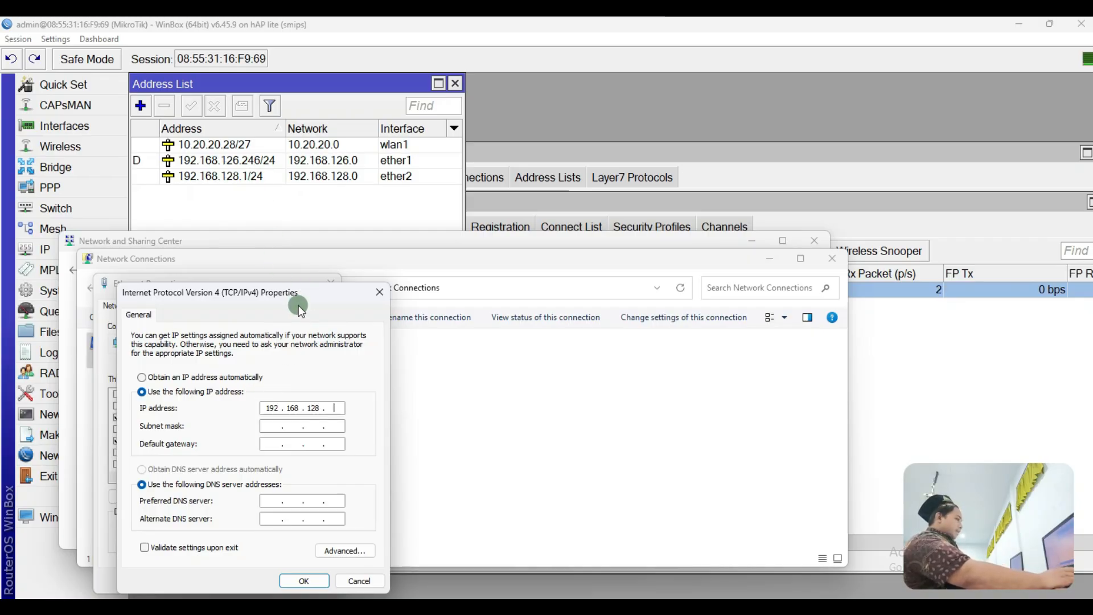
pyautogui.write('2')
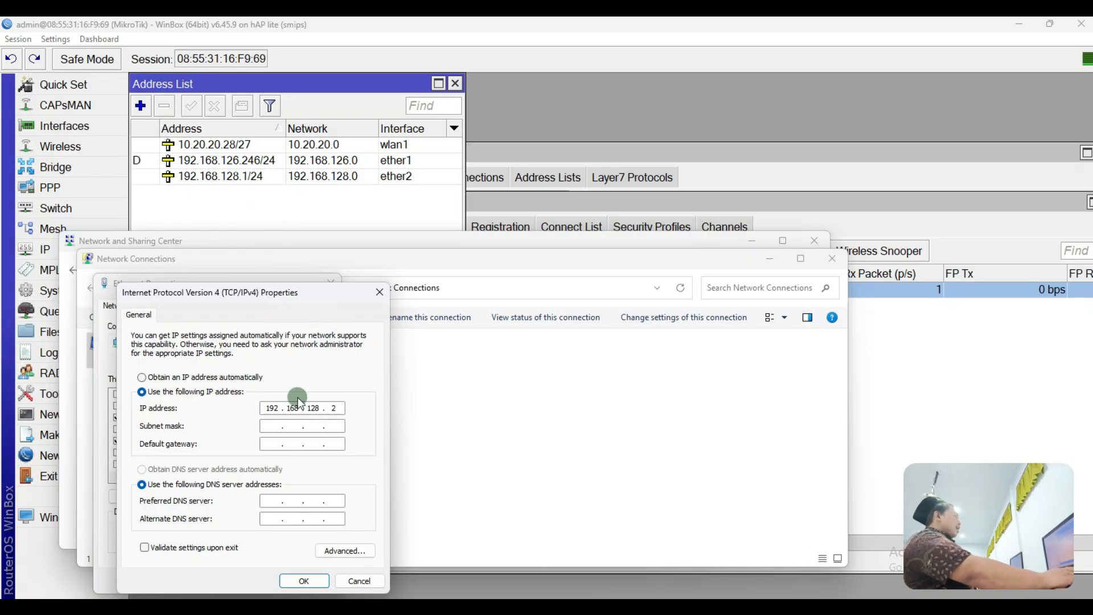
pyautogui.click(269, 444)
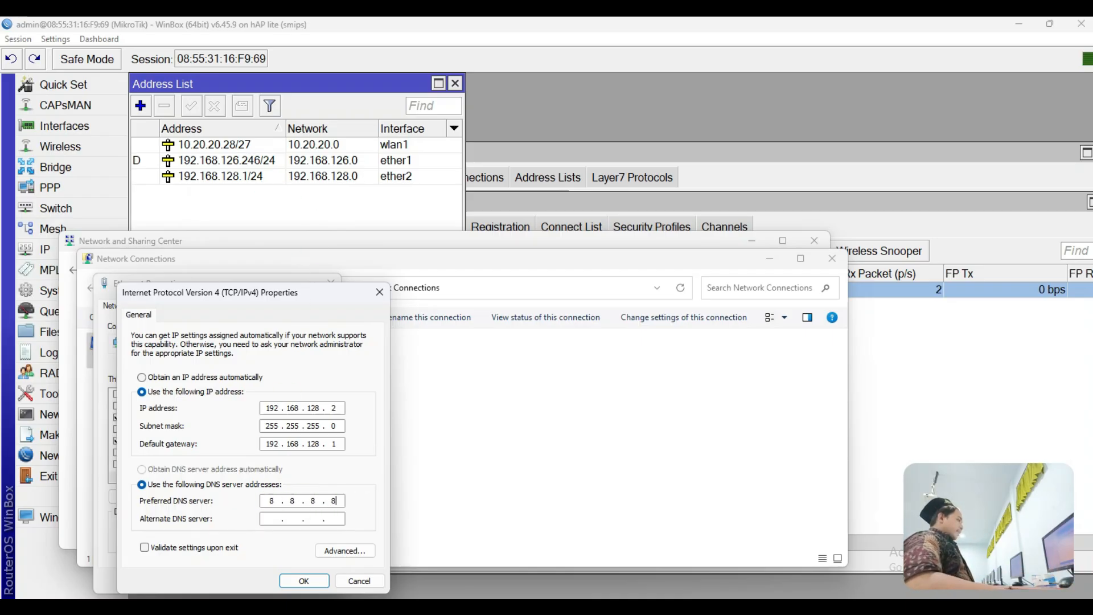
pyautogui.write('4 . 4')
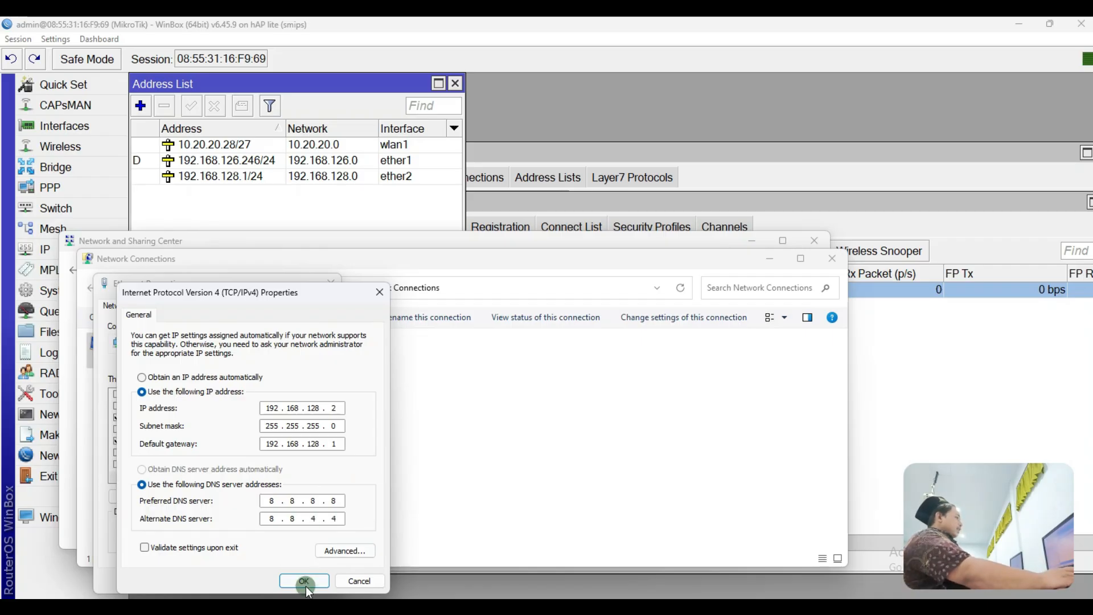
pyautogui.click(304, 580)
pyautogui.click(261, 580)
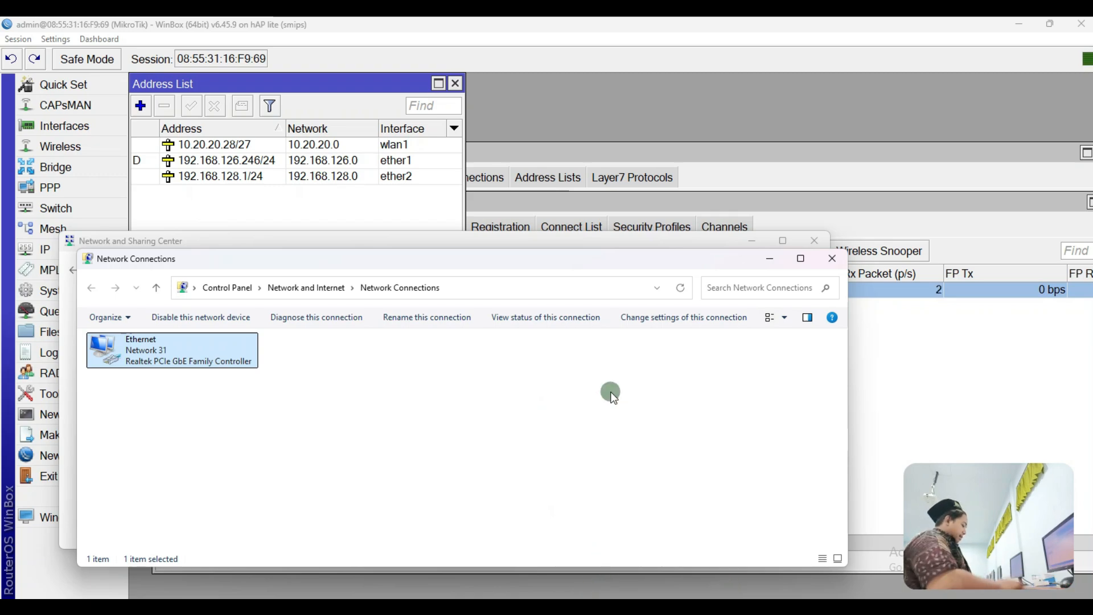
# Step: Open cmd and ping 8.8.8.8 and 10.20.20.30, stopping each with Ctrl+C
pyautogui.press('super+r')
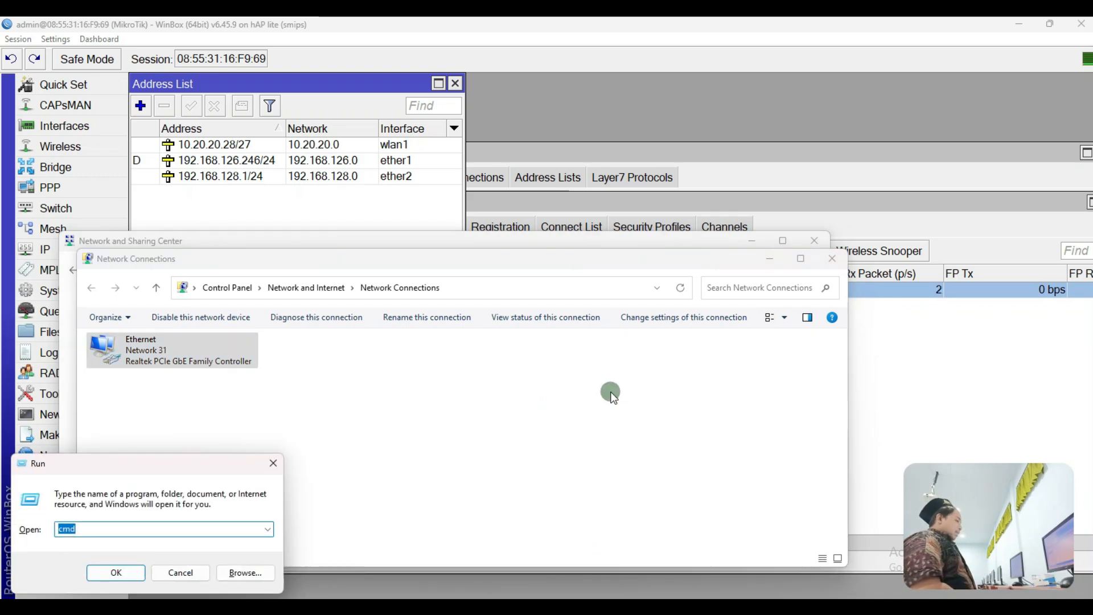
pyautogui.press('Return')
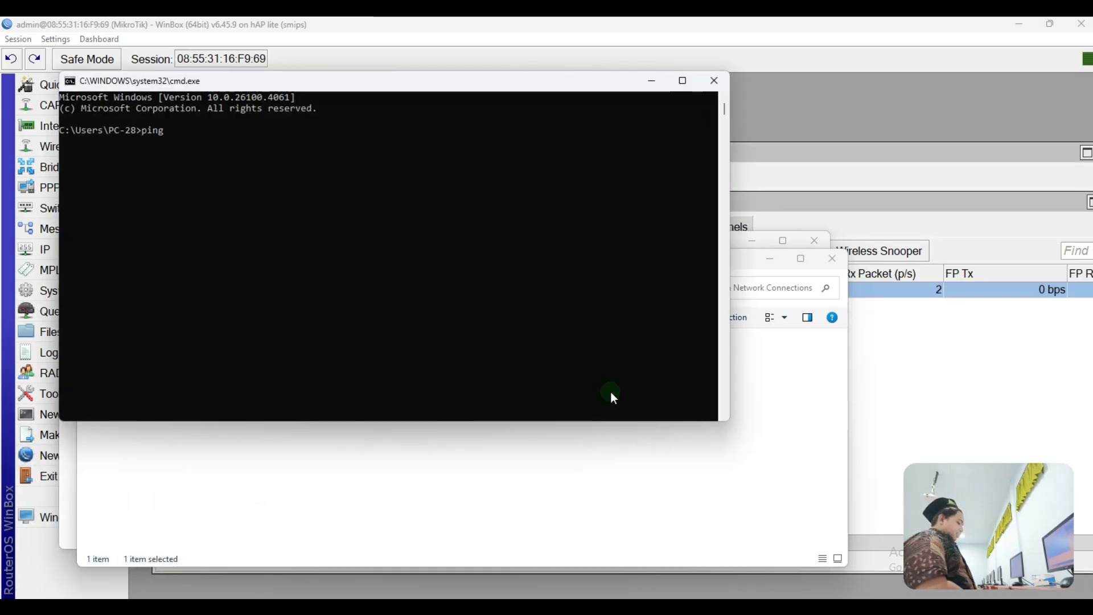
pyautogui.press('Return')
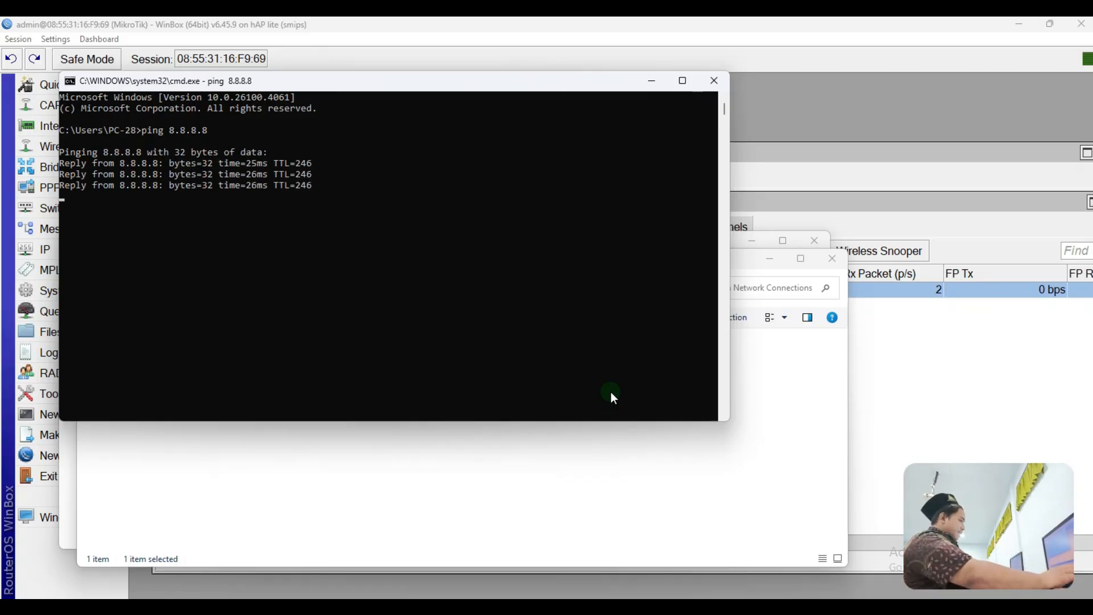
pyautogui.hotkey('ctrl', 'c')
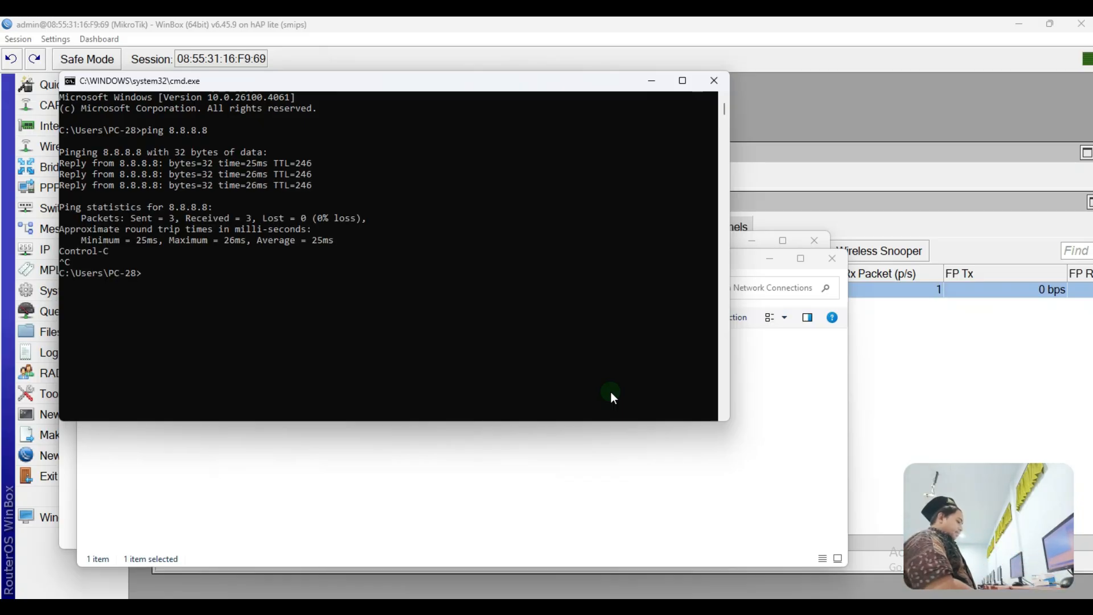
pyautogui.write('ping 10.20.20.30')
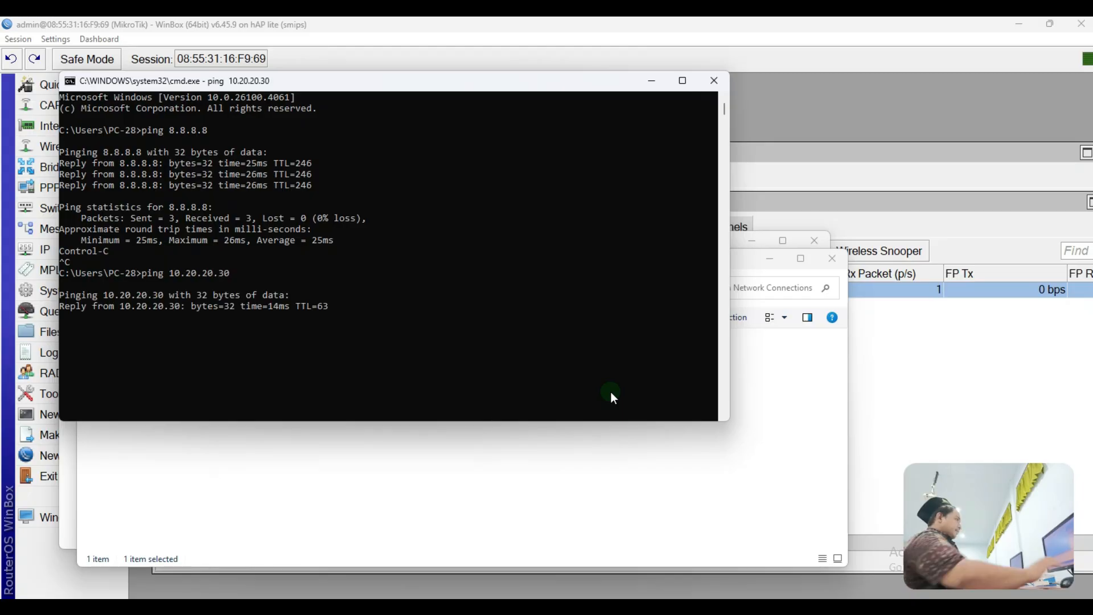
pyautogui.hotkey('ctrl', 'c')
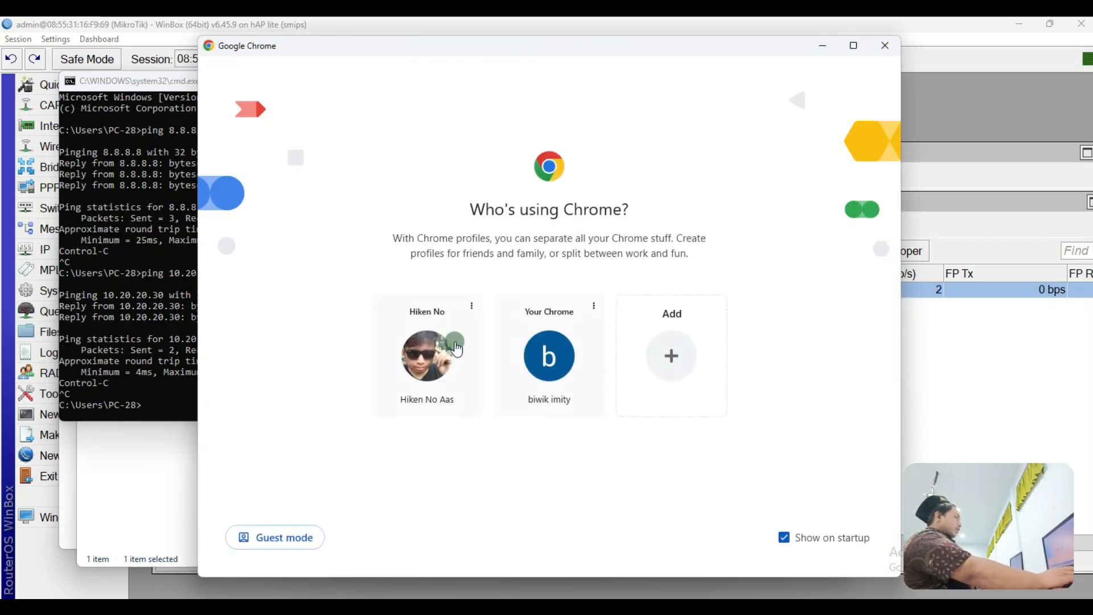
# Step: Search Google for 'yt' in Chrome, then minimize it and return to TOPOLOGI.png in Paint
pyautogui.click(440, 371)
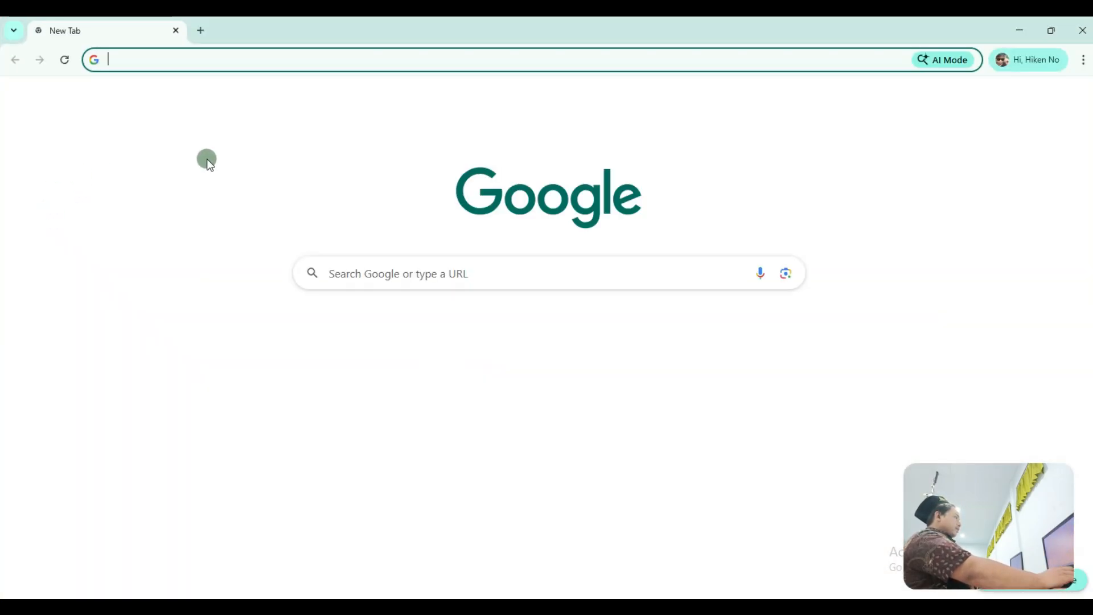
pyautogui.click(344, 265)
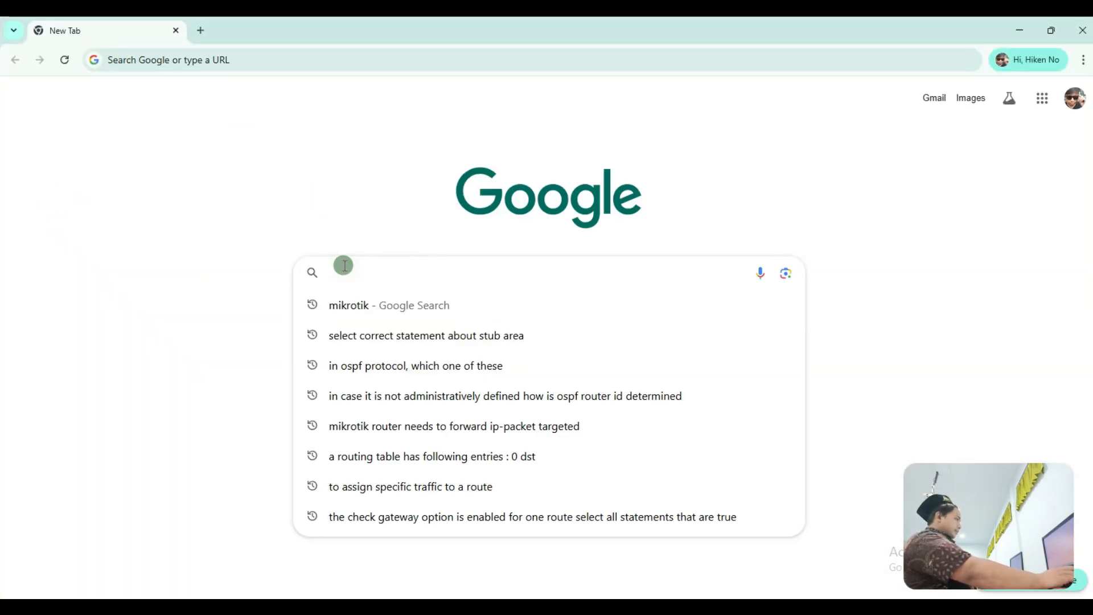
pyautogui.write('yt')
pyautogui.press('Return')
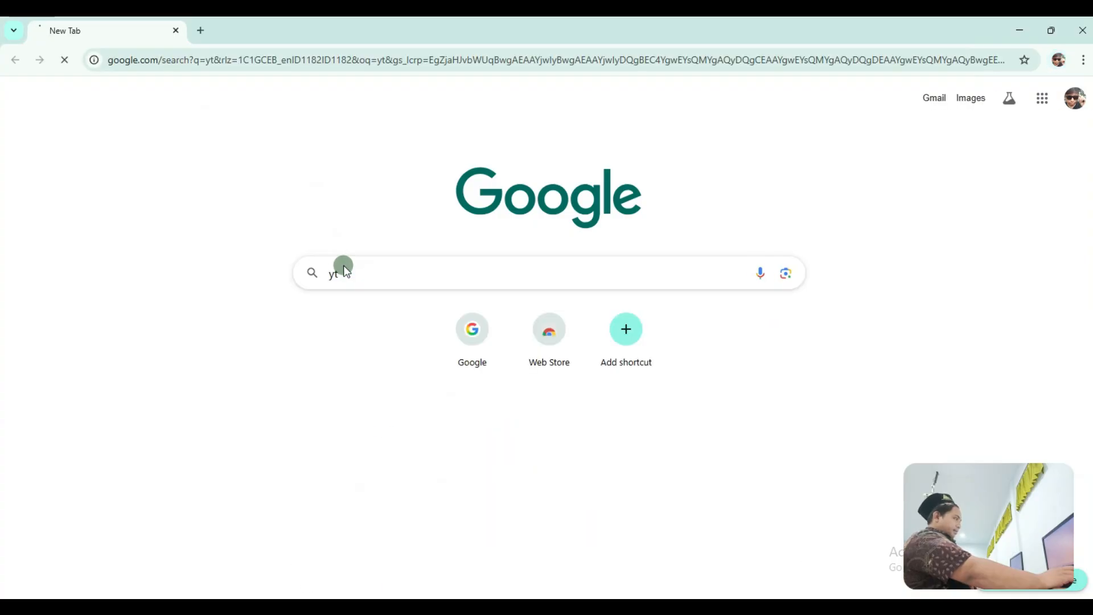
pyautogui.click(1021, 34)
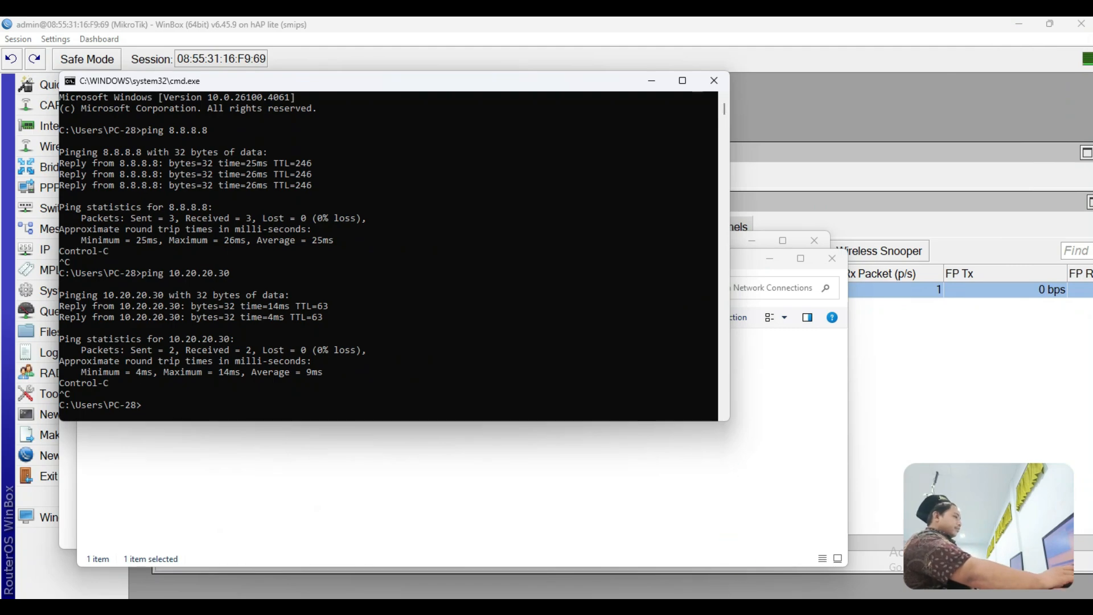
pyautogui.hotkey('alt', 'Tab')
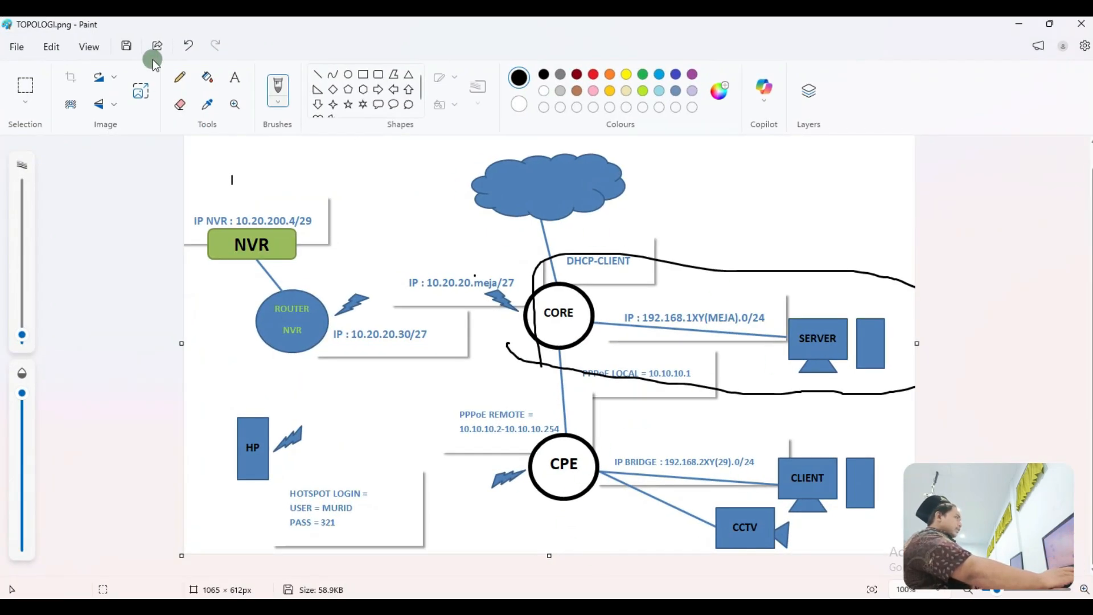
# Step: Undo the old loop, redraw around CORE and SERVER, undo again, and sketch beside the SERVER box
pyautogui.click(183, 46)
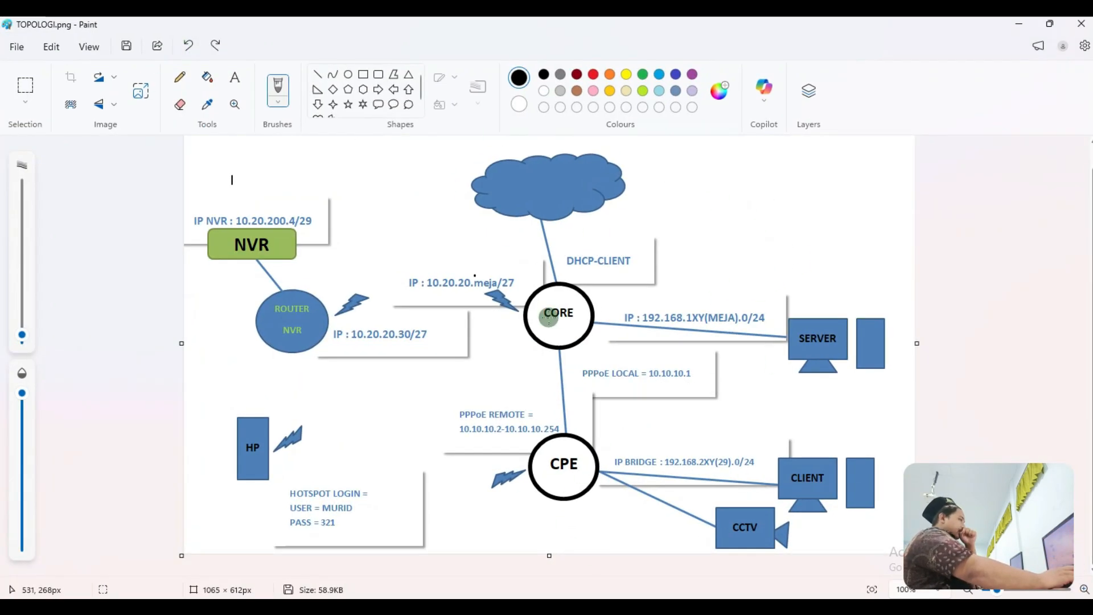
pyautogui.moveTo(526, 352)
pyautogui.mouseDown()
pyautogui.moveTo(620, 350)
pyautogui.moveTo(868, 384)
pyautogui.moveTo(900, 312)
pyautogui.moveTo(778, 283)
pyautogui.moveTo(500, 282)
pyautogui.moveTo(507, 341)
pyautogui.moveTo(539, 354)
pyautogui.mouseUp()
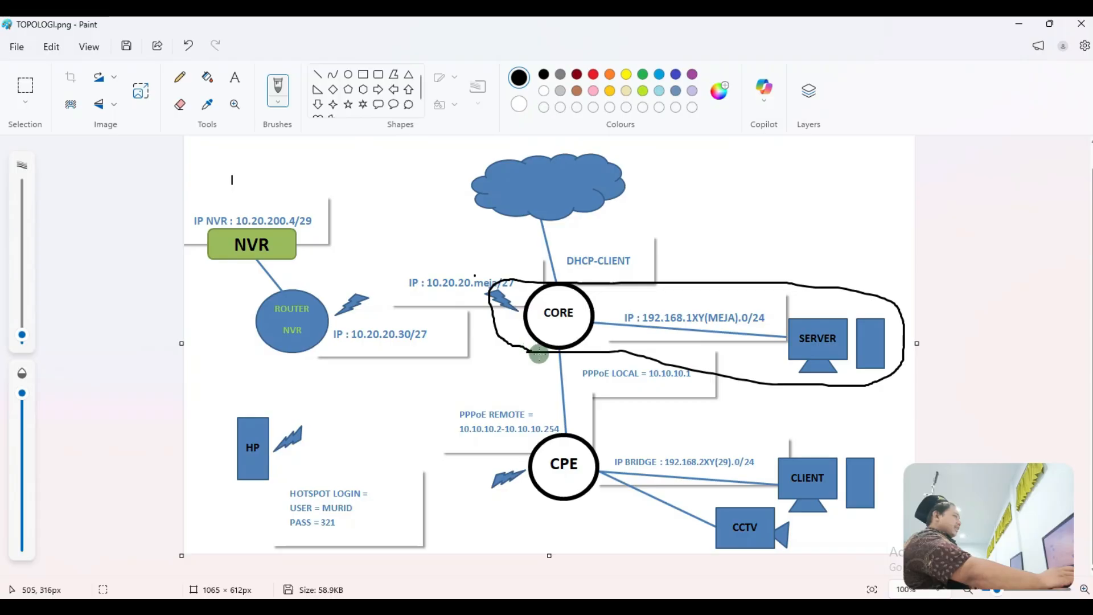
pyautogui.click(187, 46)
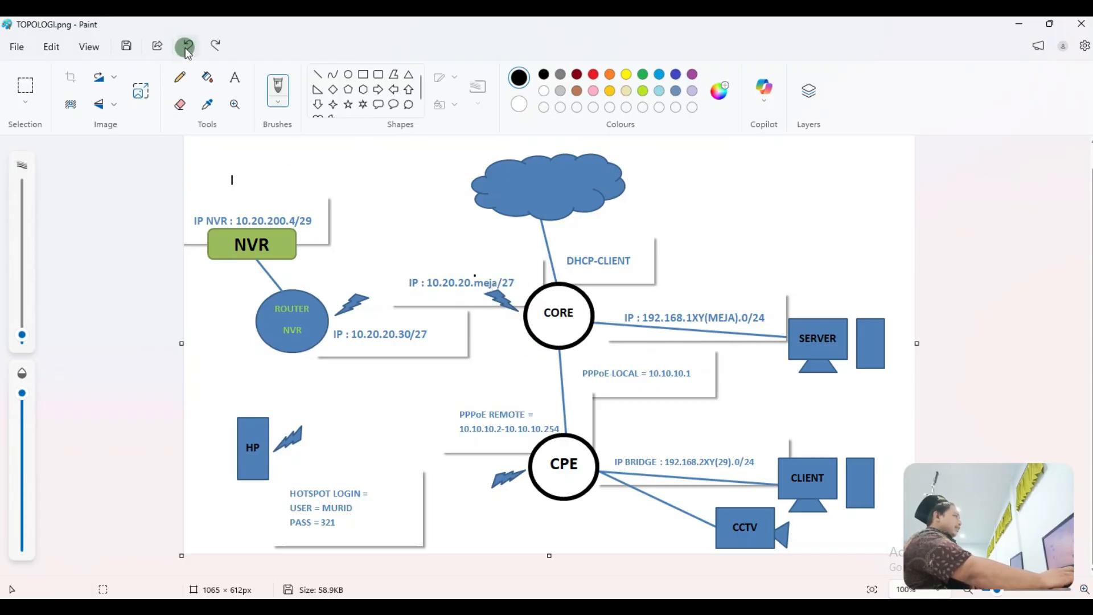
pyautogui.moveTo(833, 292)
pyautogui.mouseDown()
pyautogui.moveTo(775, 362)
pyautogui.moveTo(911, 313)
pyautogui.moveTo(820, 292)
pyautogui.moveTo(793, 232)
pyautogui.moveTo(861, 261)
pyautogui.mouseUp()
pyautogui.moveTo(859, 221)
pyautogui.mouseDown()
pyautogui.moveTo(864, 253)
pyautogui.moveTo(883, 257)
pyautogui.moveTo(895, 241)
pyautogui.moveTo(888, 247)
pyautogui.moveTo(906, 266)
pyautogui.mouseUp()
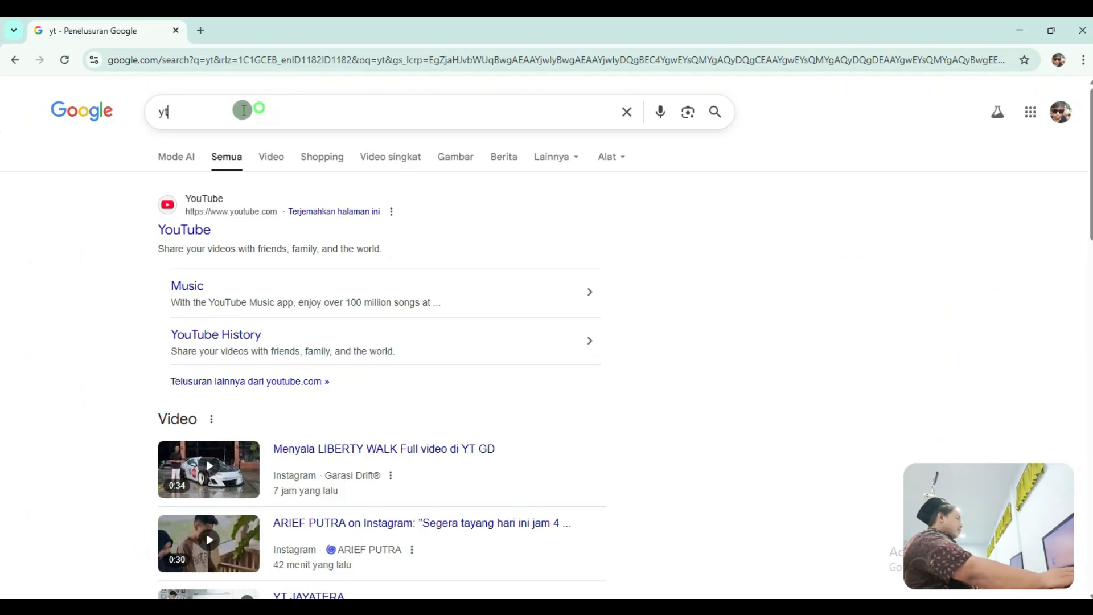
# Step: Search for 'rebex tiny web server' and open the Rebex result in a new tab
pyautogui.write('re')
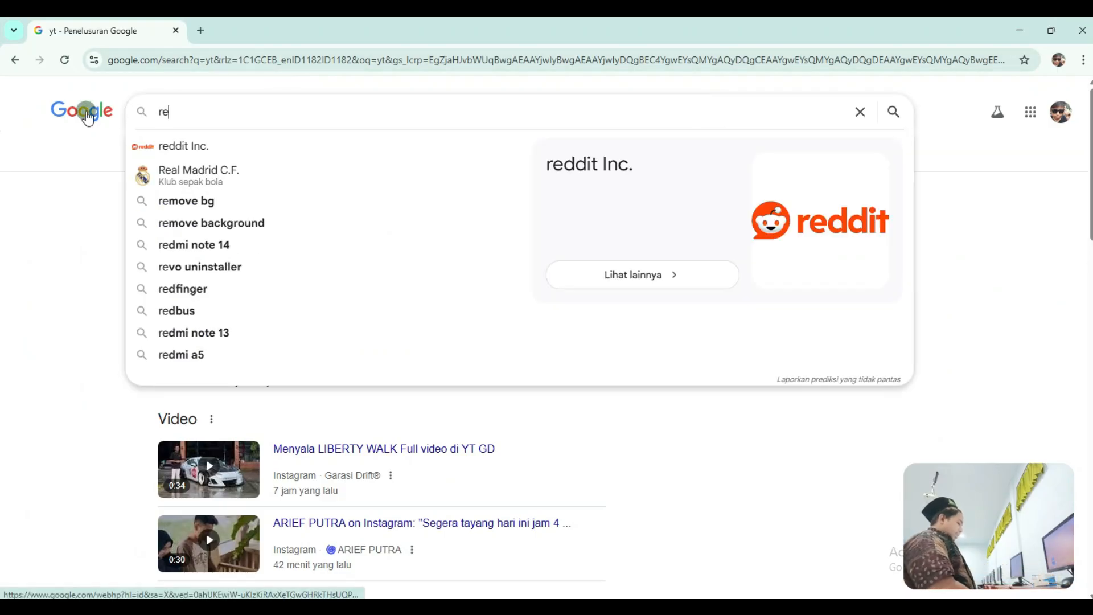
pyautogui.write('be')
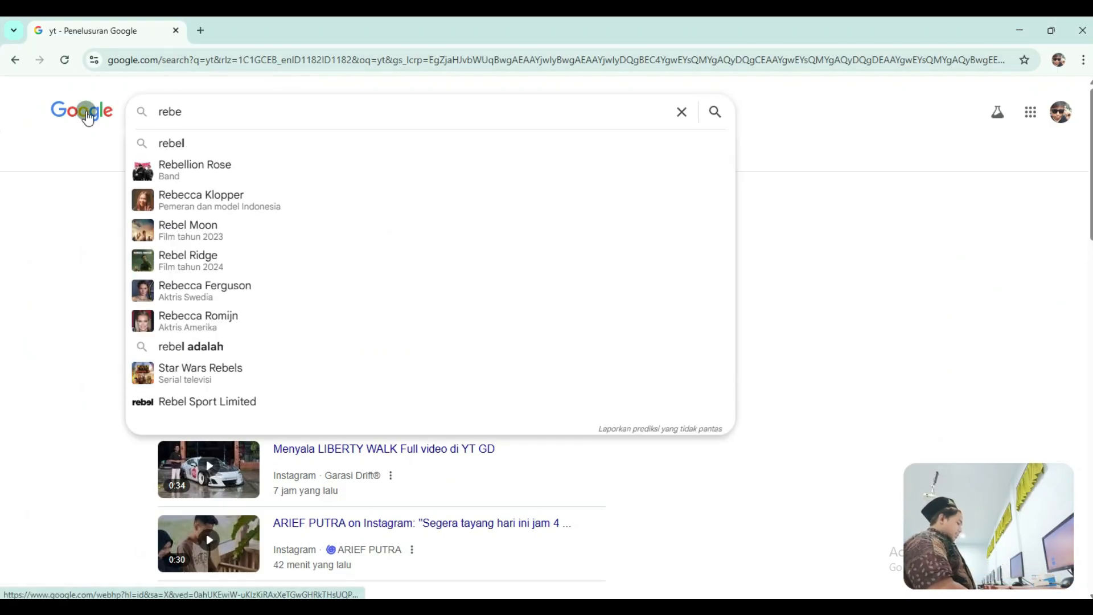
pyautogui.write('x ')
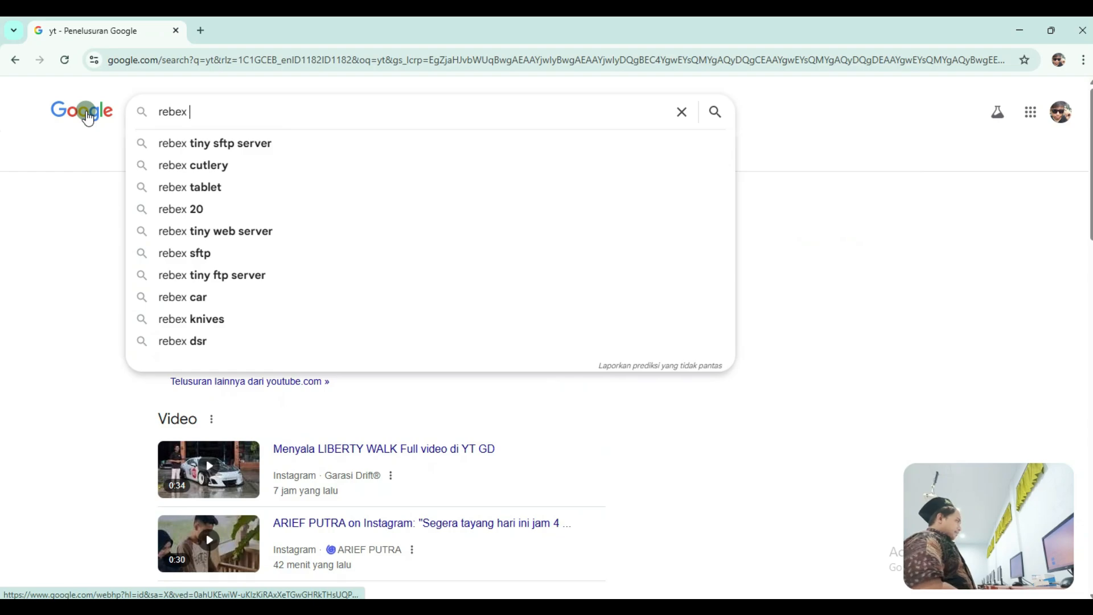
pyautogui.write('tiny web')
pyautogui.press('Down')
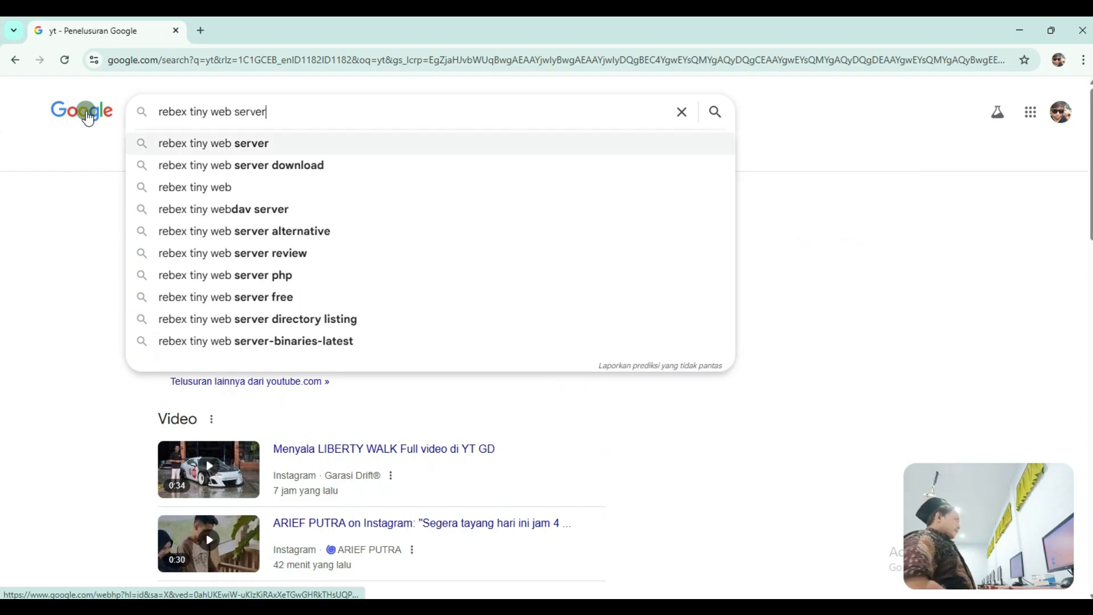
pyautogui.press('Return')
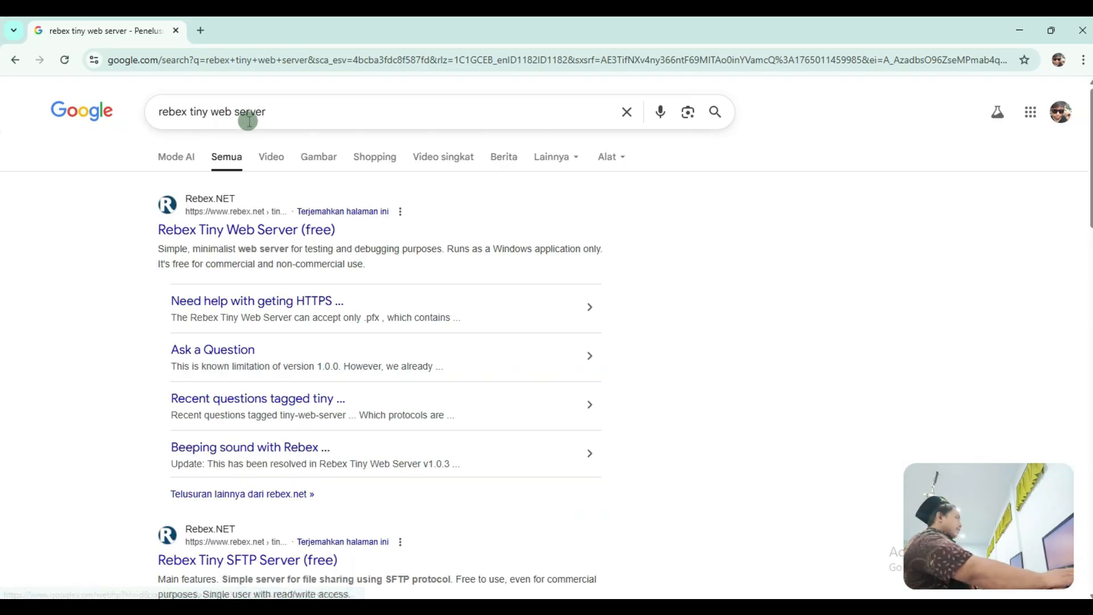
pyautogui.rightClick(249, 232)
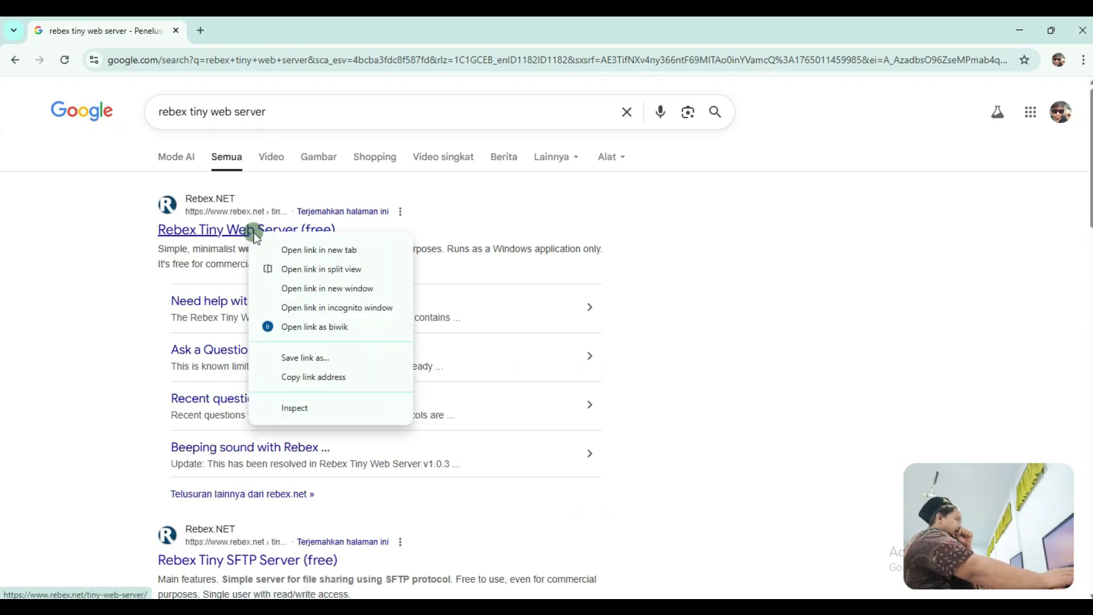
pyautogui.click(254, 250)
pyautogui.click(251, 30)
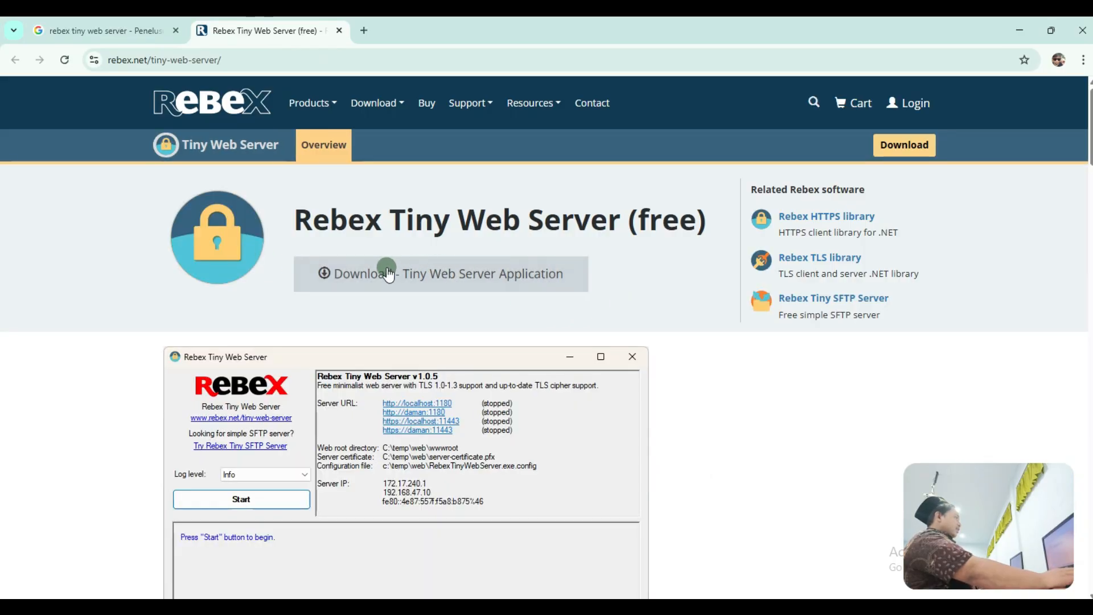
# Step: Download RebexTinyWebServer-Binaries-Latest.zip and show it in the Downloads folder
pyautogui.click(443, 265)
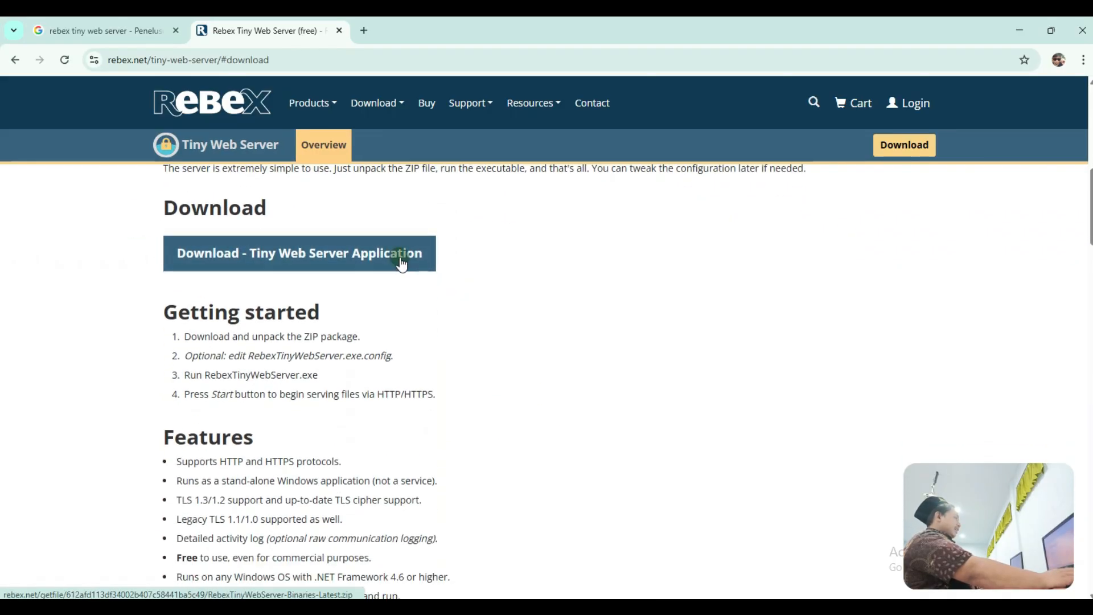
pyautogui.click(261, 248)
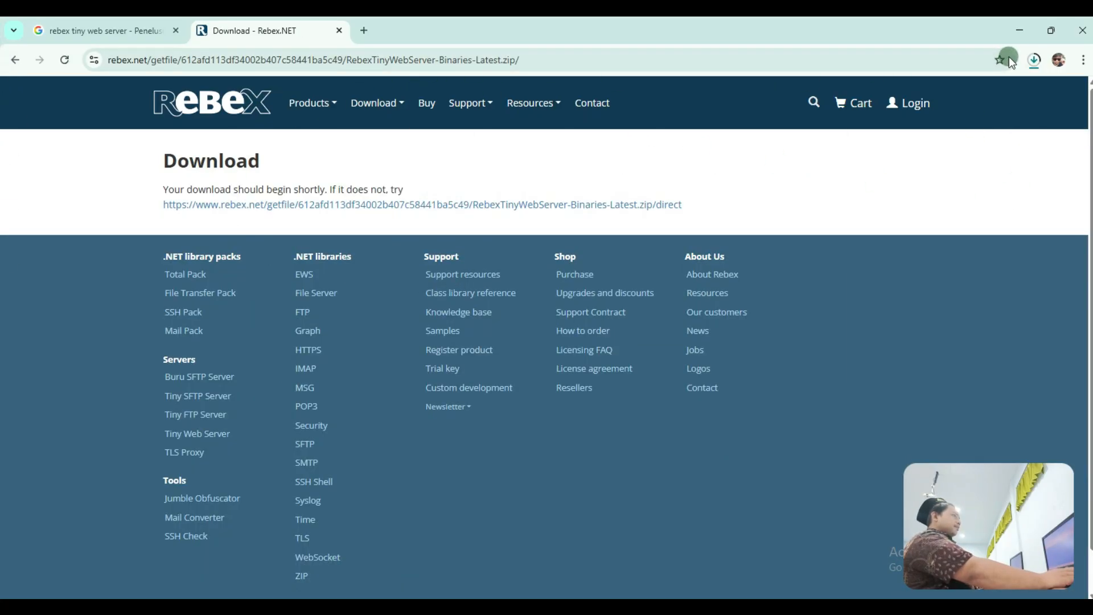
pyautogui.click(1032, 59)
pyautogui.moveTo(1010, 126)
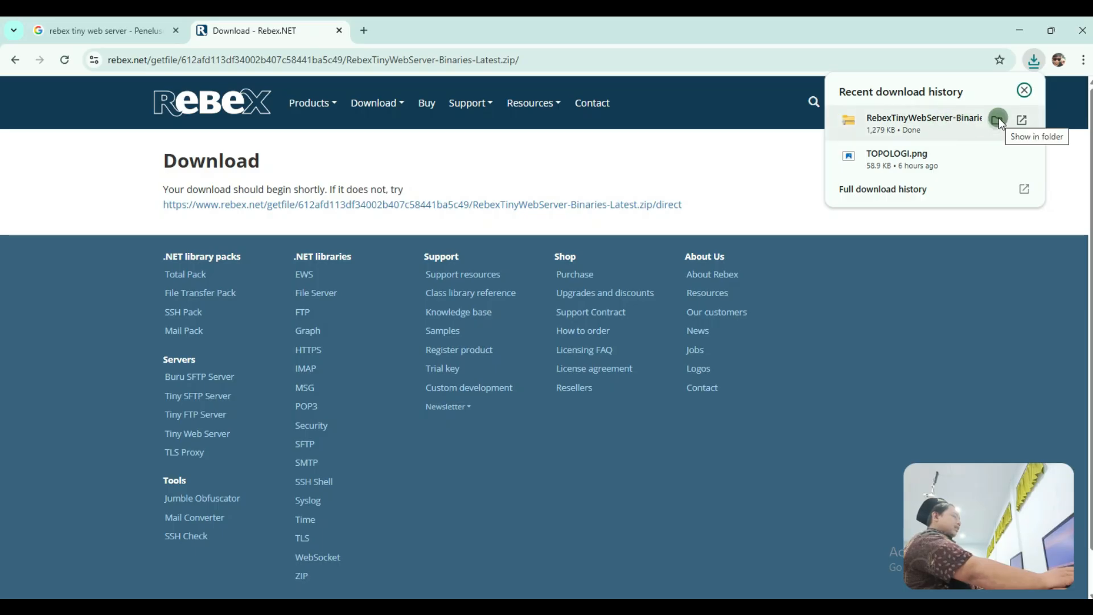
pyautogui.click(998, 118)
# Step: Extract the Rebex Tiny Web Server zip's contents directly into Downloads
pyautogui.click(204, 154)
pyautogui.rightClick(203, 154)
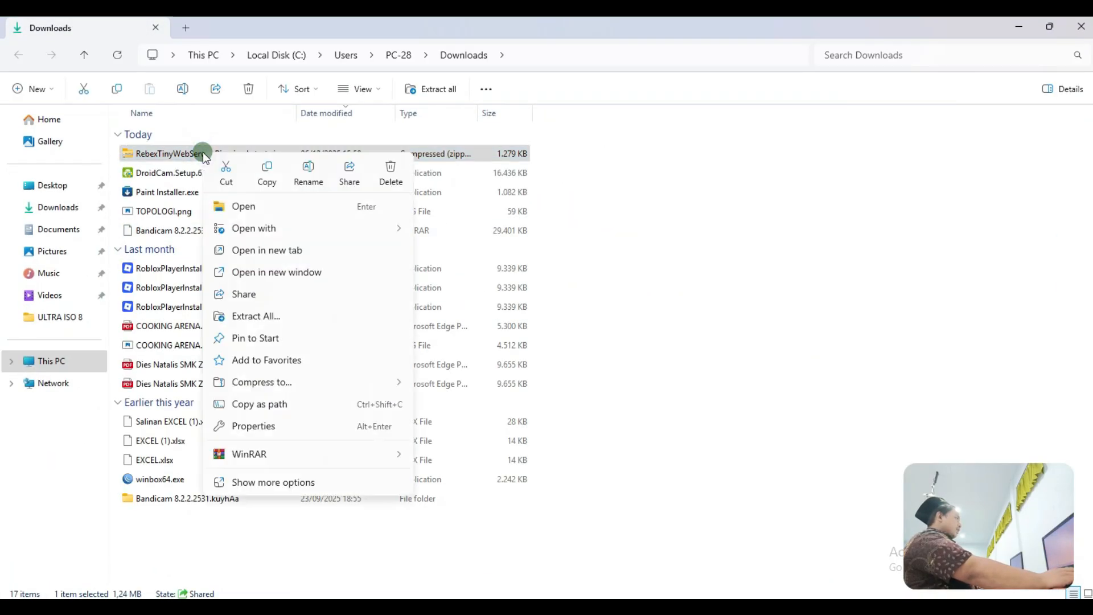
pyautogui.moveTo(333, 454)
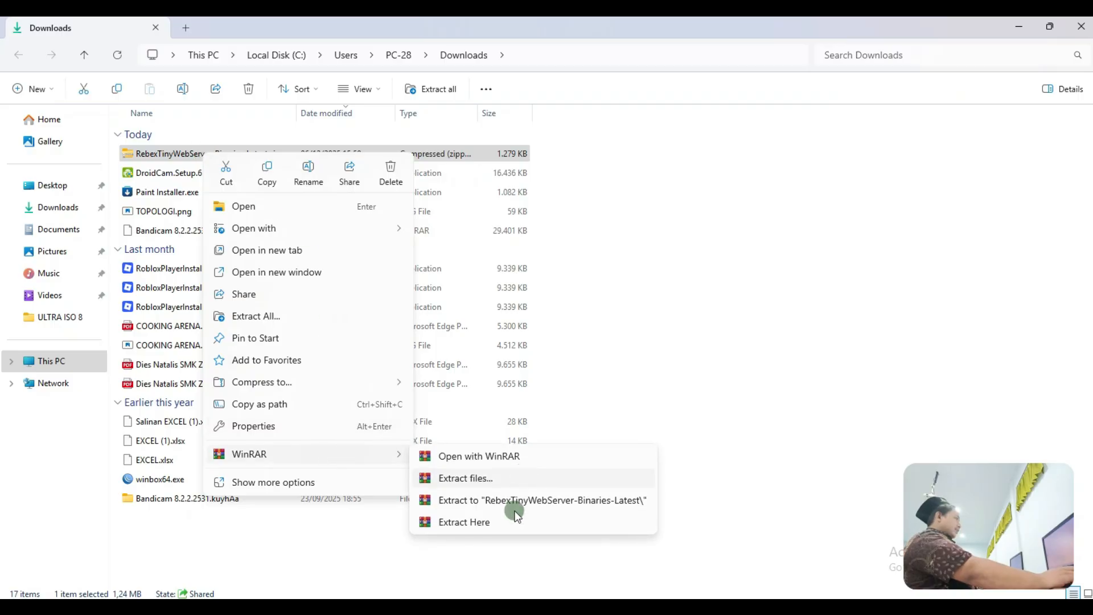
pyautogui.rightClick(173, 152)
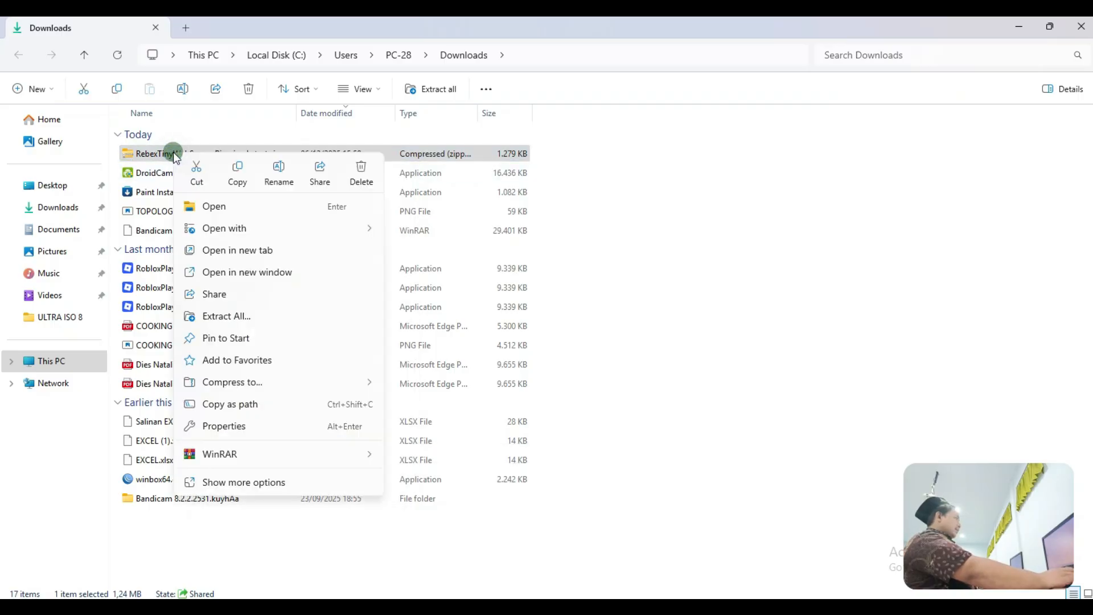
pyautogui.moveTo(342, 453)
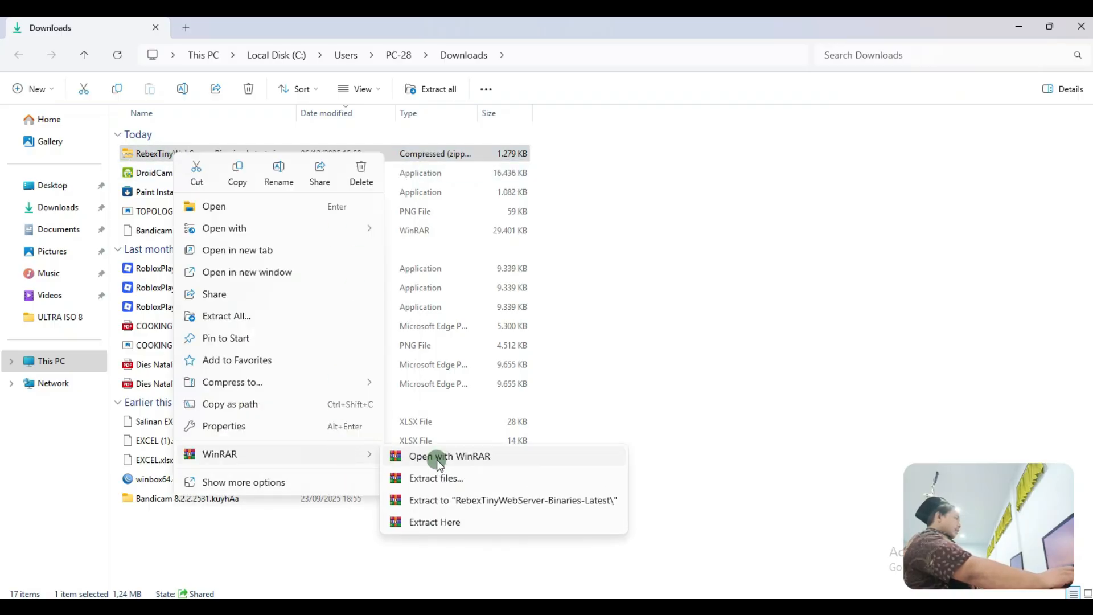
pyautogui.click(446, 518)
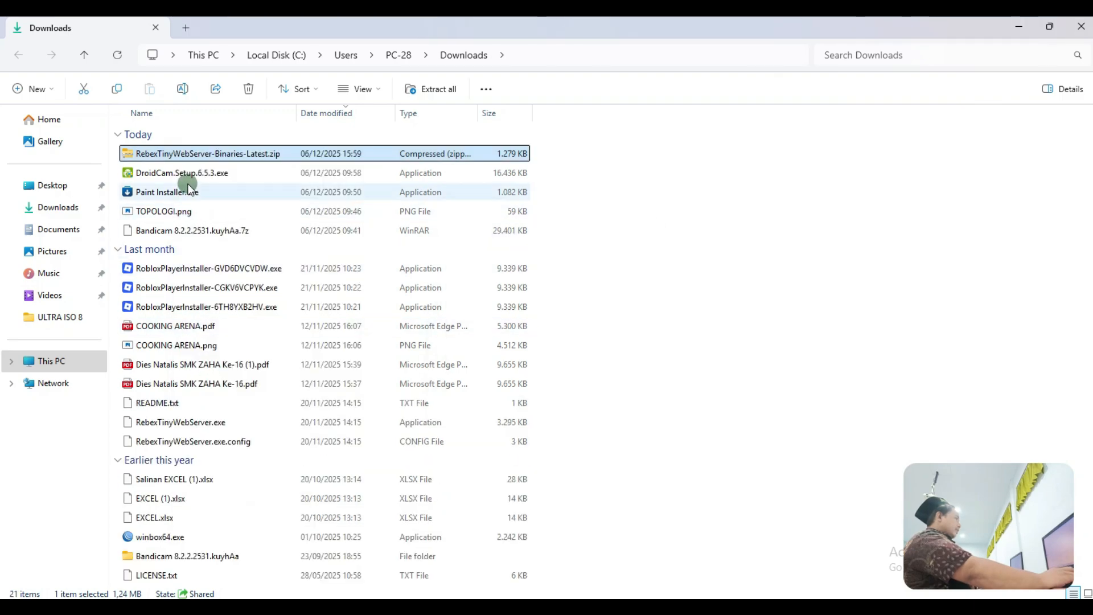
# Step: Extract the zip again and pick out the files that landed loose in Downloads
pyautogui.rightClick(202, 160)
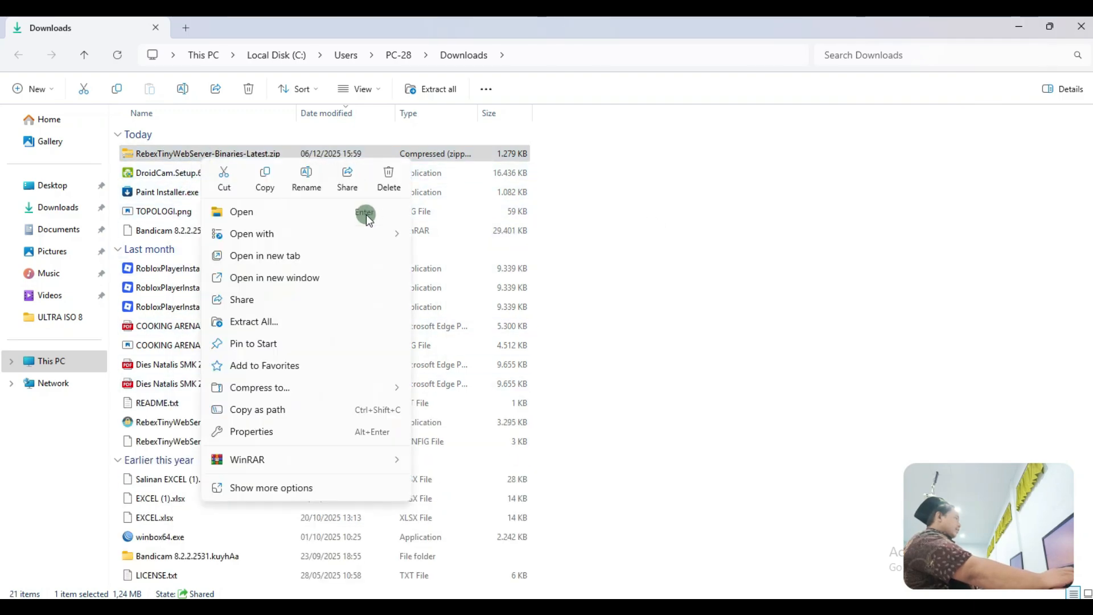
pyautogui.moveTo(363, 452)
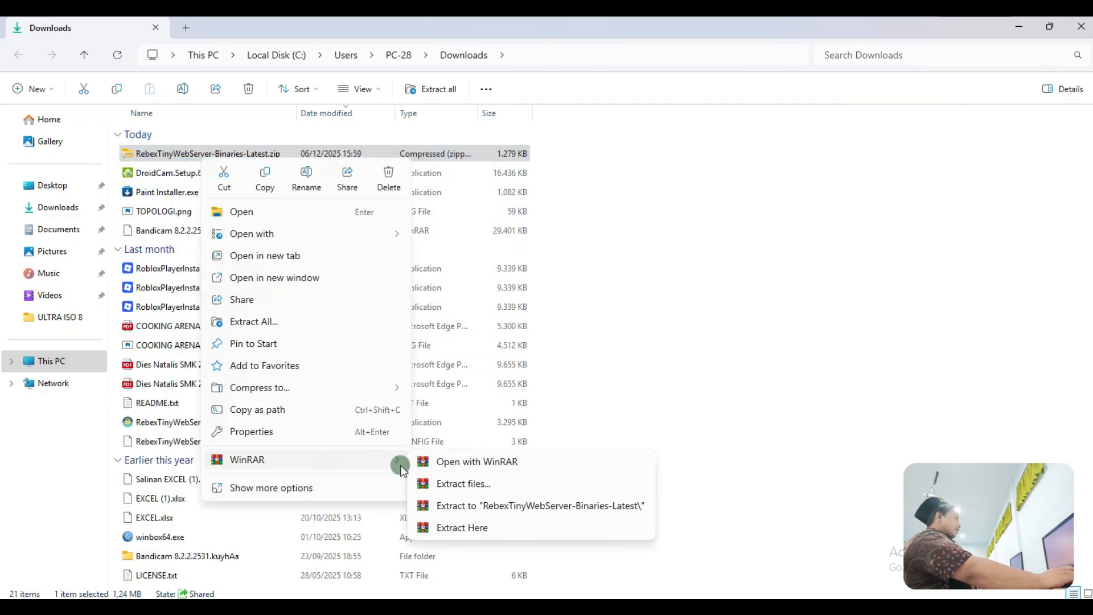
pyautogui.click(476, 510)
pyautogui.click(193, 421)
pyautogui.click(197, 442)
pyautogui.click(200, 461)
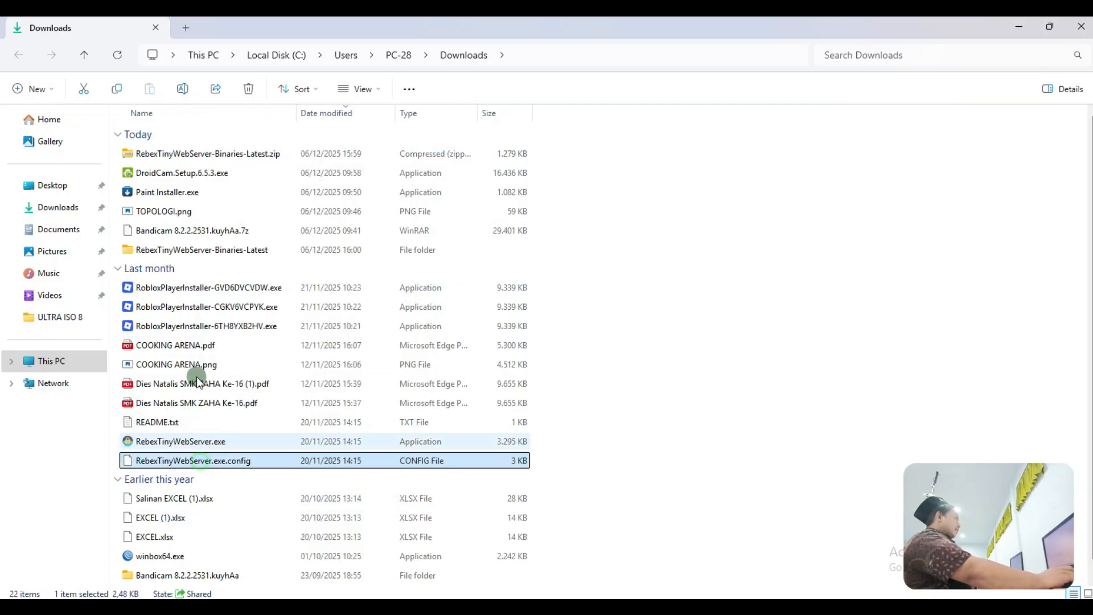
# Step: Extract the zip into RebexTinyWebServer-Binaries-Latest with WinRAR and open that folder
pyautogui.click(199, 154)
pyautogui.rightClick(203, 154)
pyautogui.click(370, 450)
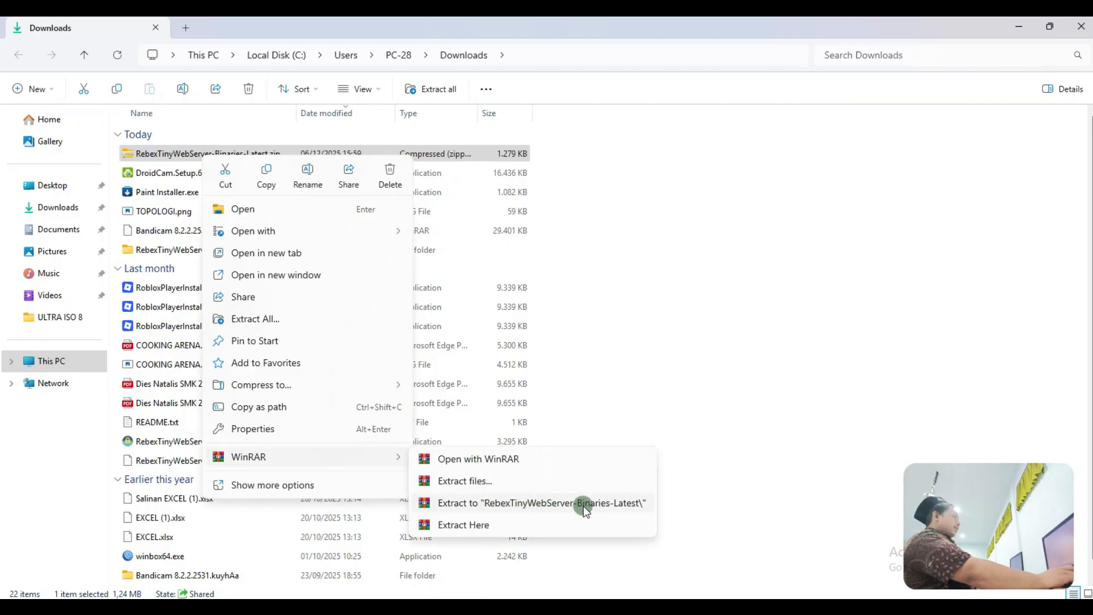
pyautogui.click(655, 499)
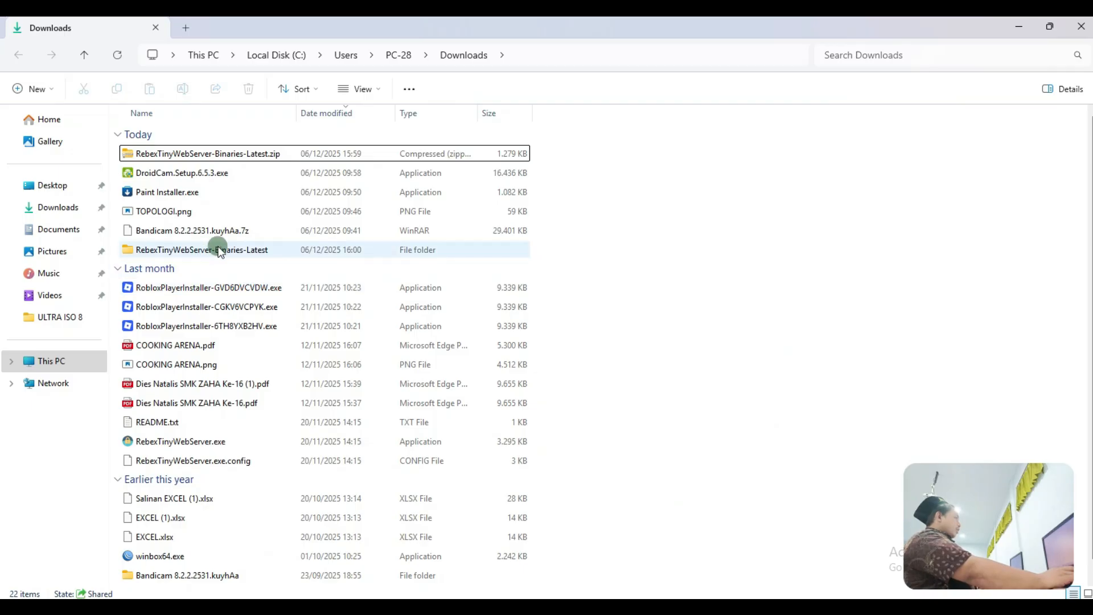
pyautogui.doubleClick(196, 248)
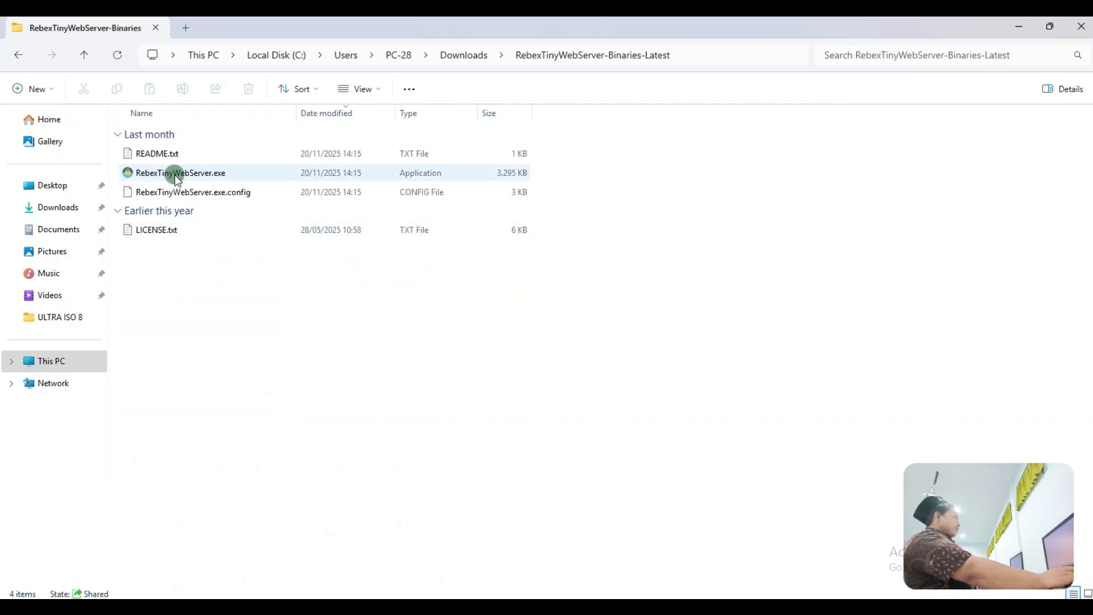
# Step: Run RebexTinyWebServer.exe as administrator and start the web server
pyautogui.click(176, 173)
pyautogui.rightClick(177, 177)
pyautogui.click(239, 267)
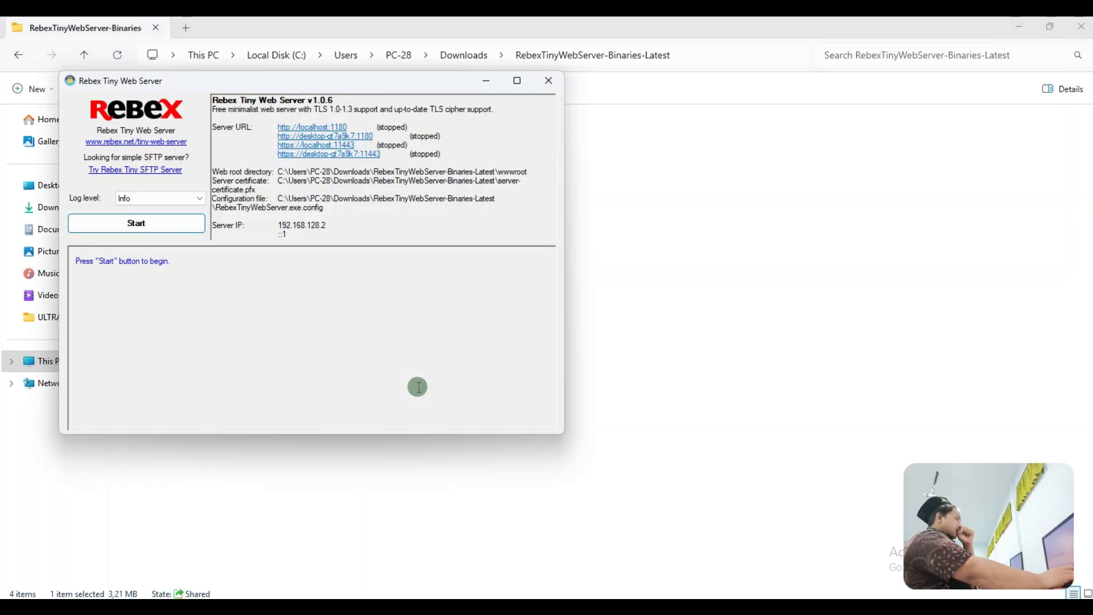
pyautogui.click(162, 223)
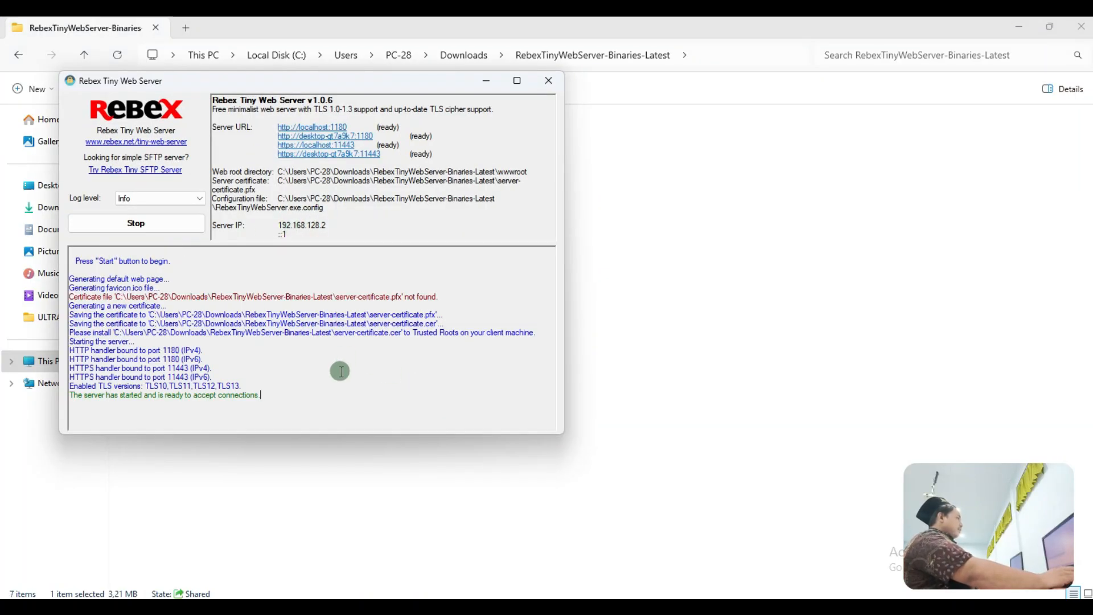
# Step: Highlight the server IP 192.168.128.2, the localhost:1180 address and the ::1 line
pyautogui.moveTo(327, 222); pyautogui.dragTo(279, 226)
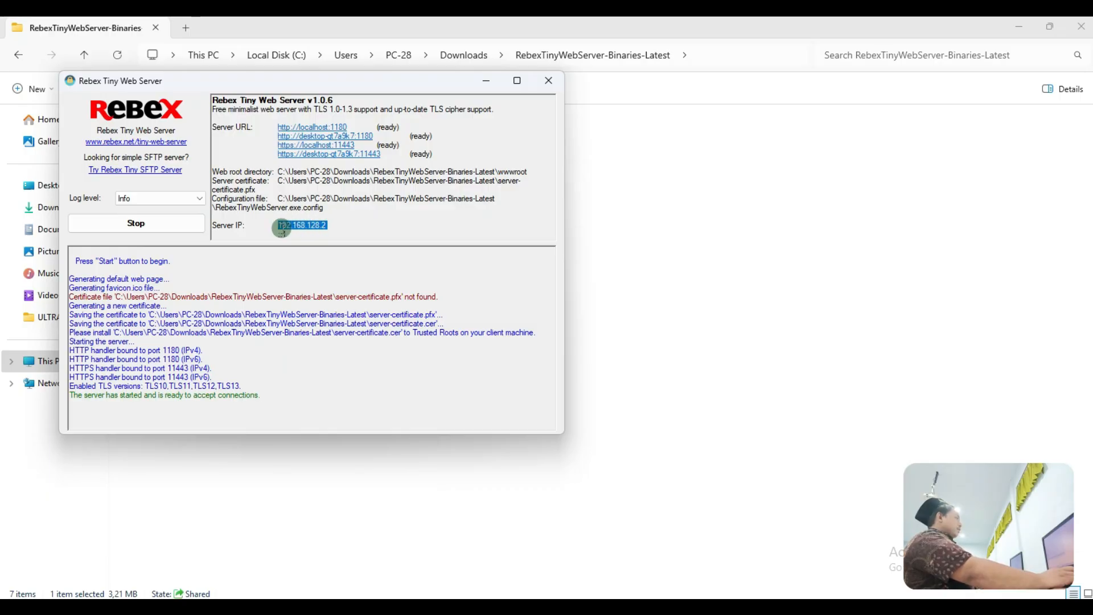
pyautogui.moveTo(278, 226); pyautogui.dragTo(344, 221)
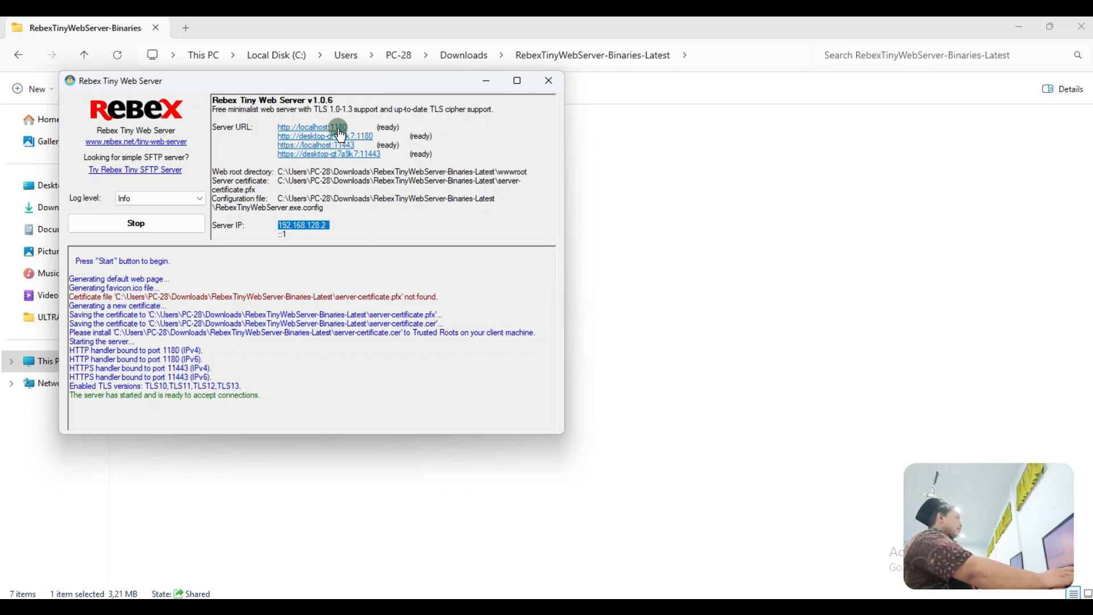
pyautogui.click(349, 127)
pyautogui.moveTo(349, 128); pyautogui.dragTo(329, 126)
pyautogui.click(358, 229)
pyautogui.moveTo(357, 229); pyautogui.dragTo(340, 232)
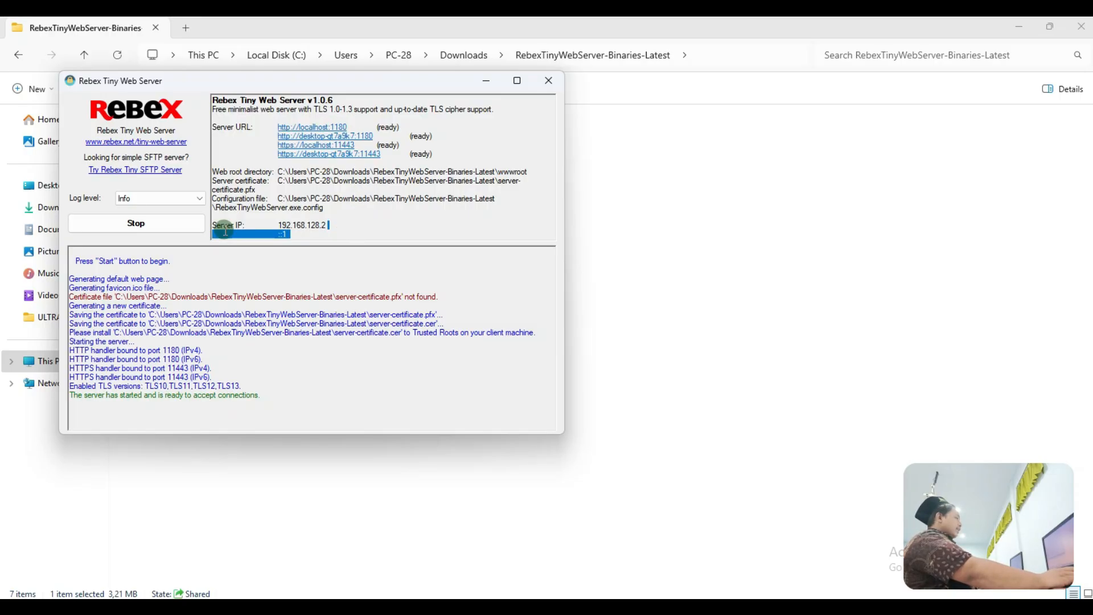
pyautogui.click(355, 226)
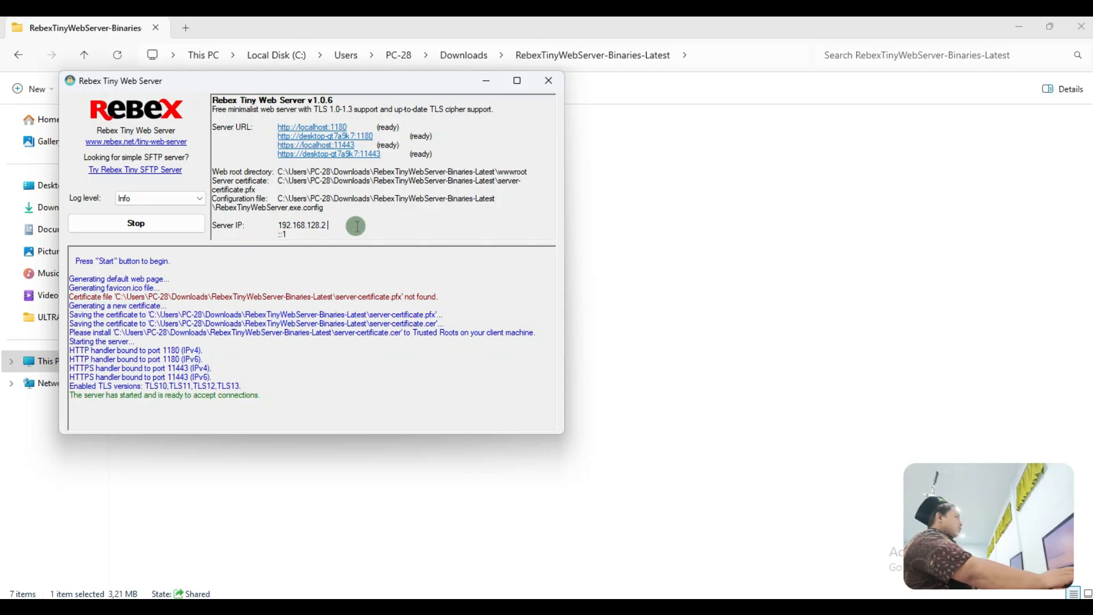
pyautogui.click(786, 608)
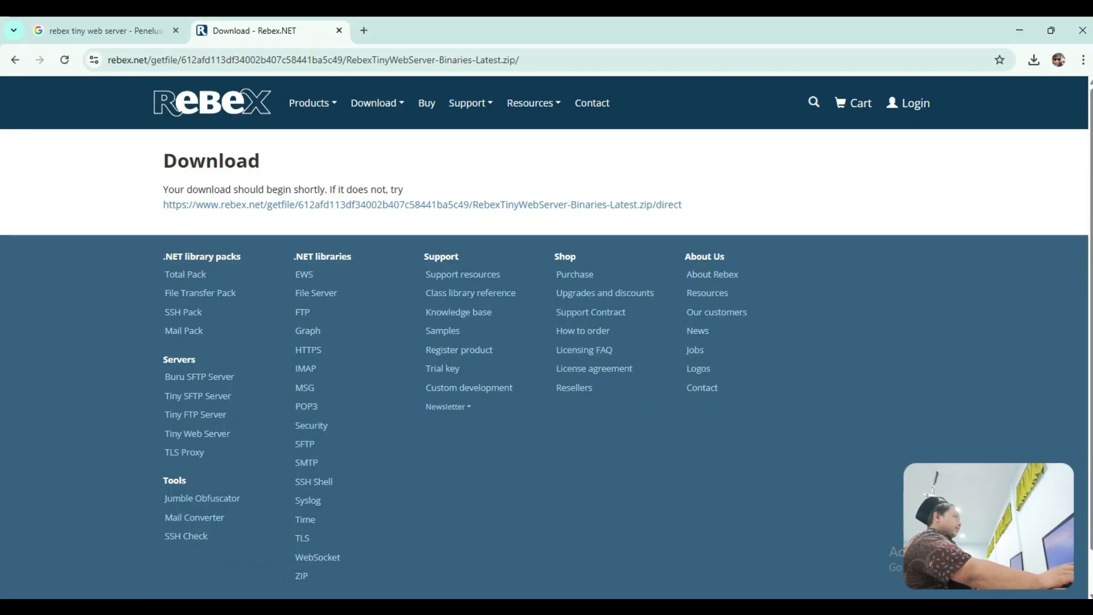
# Step: Load 192.168.128.2:1180 in Chrome and highlight the Rebex welcome heading and text
pyautogui.click(333, 62)
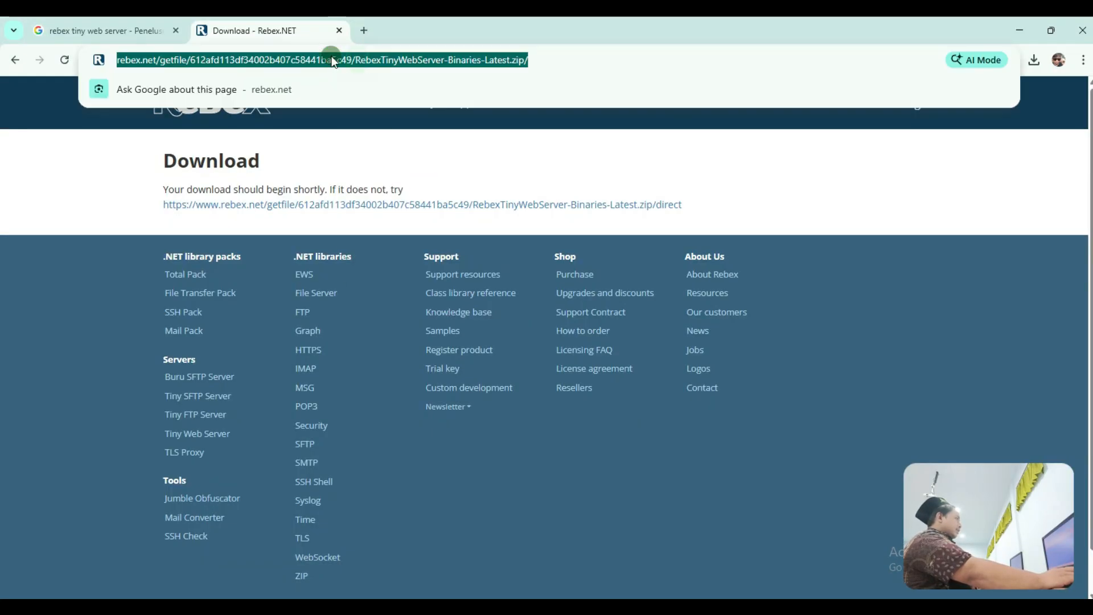
pyautogui.write('192.')
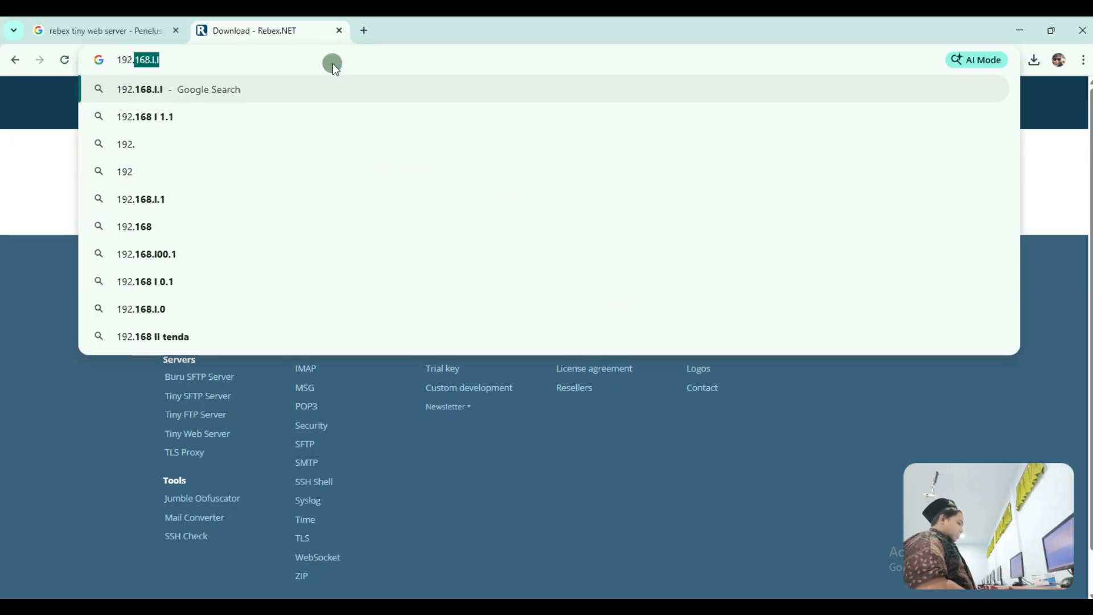
pyautogui.write('168.')
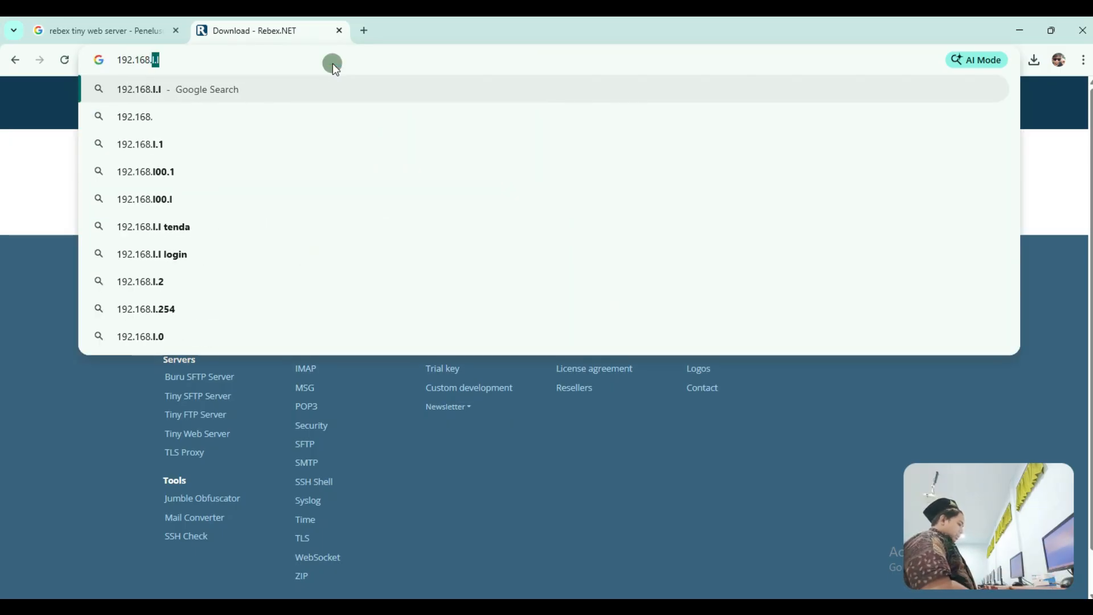
pyautogui.write('128.')
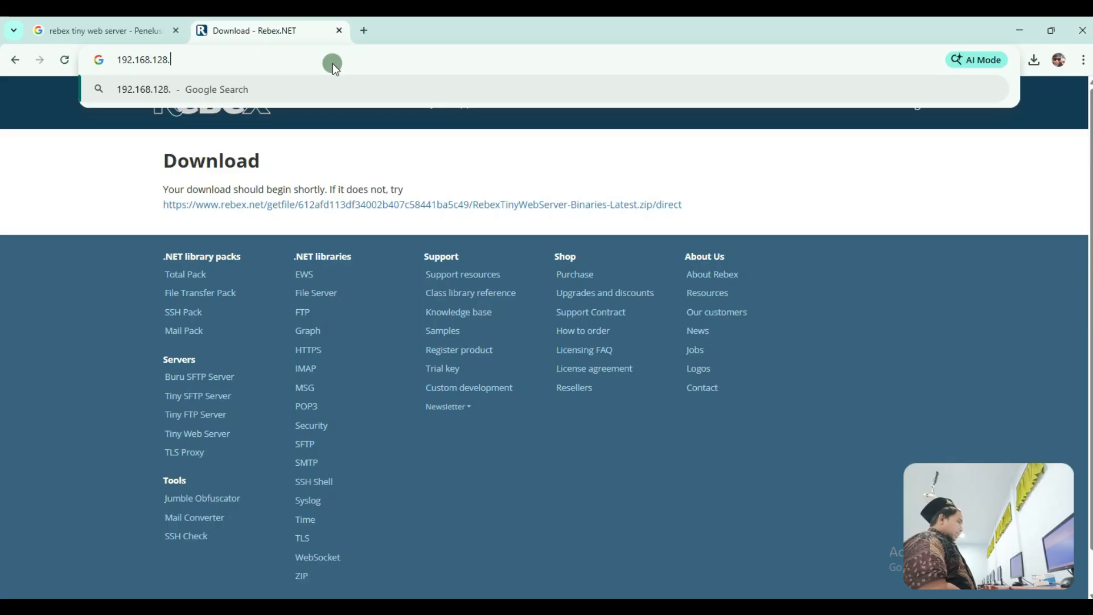
pyautogui.write('2:')
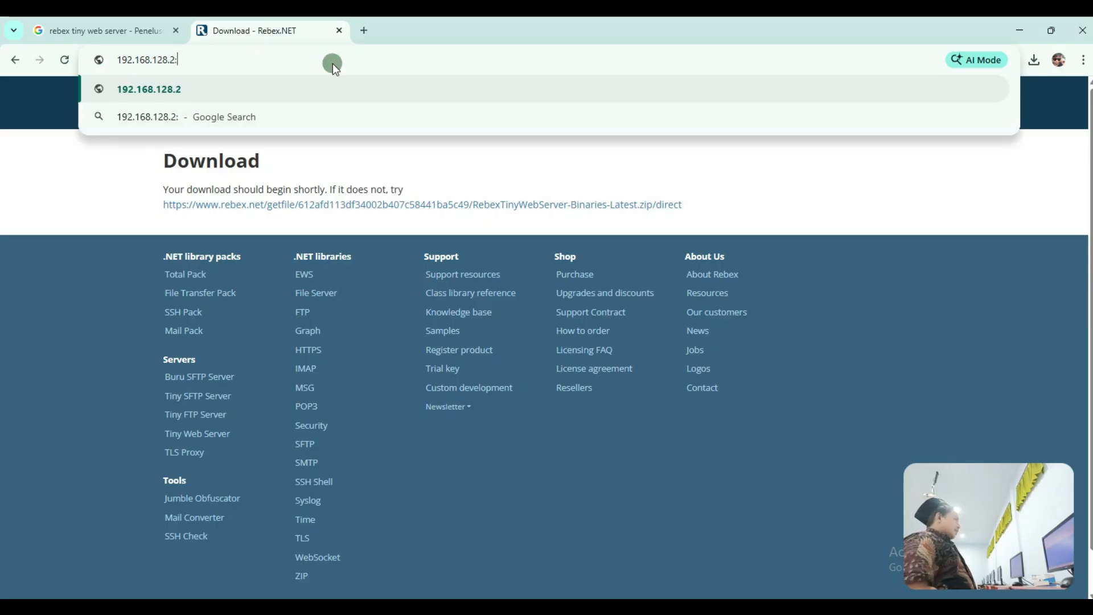
pyautogui.write('1180')
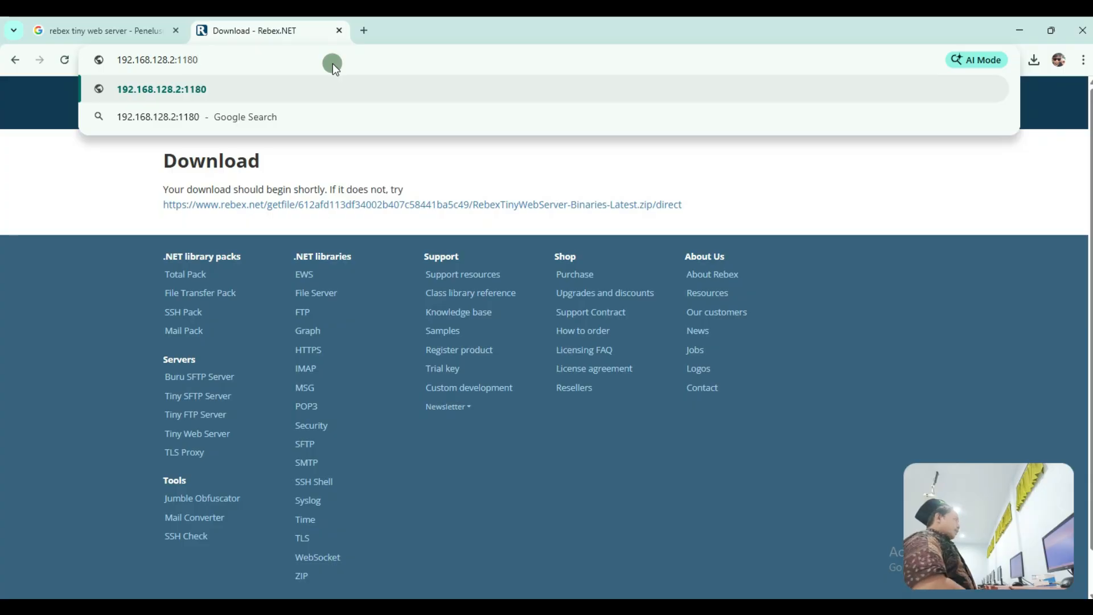
pyautogui.press('Return')
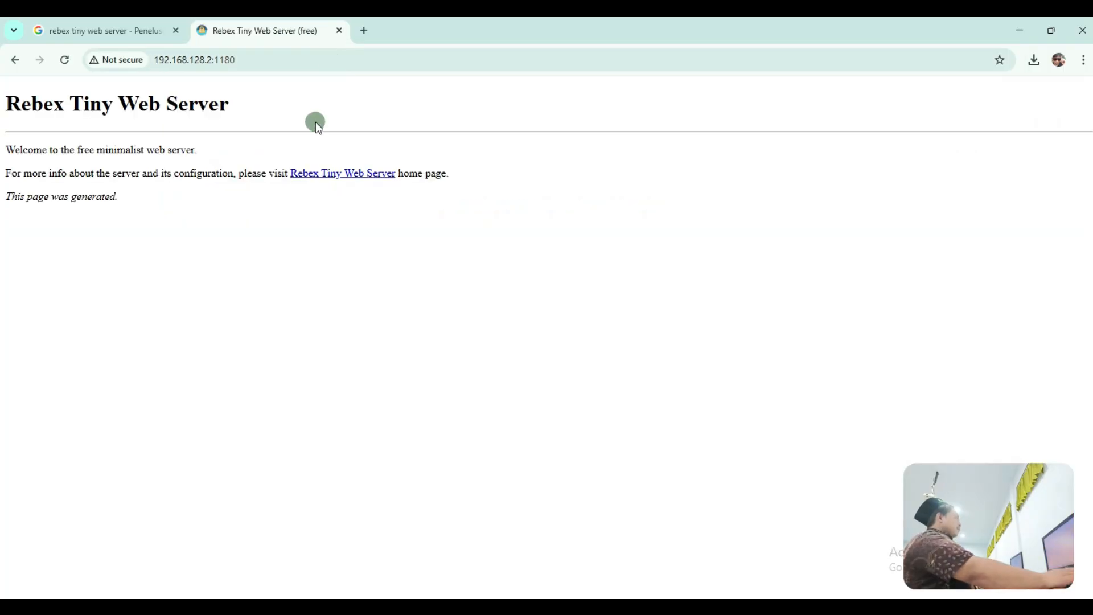
pyautogui.moveTo(243, 103); pyautogui.dragTo(3, 102)
pyautogui.click(301, 110)
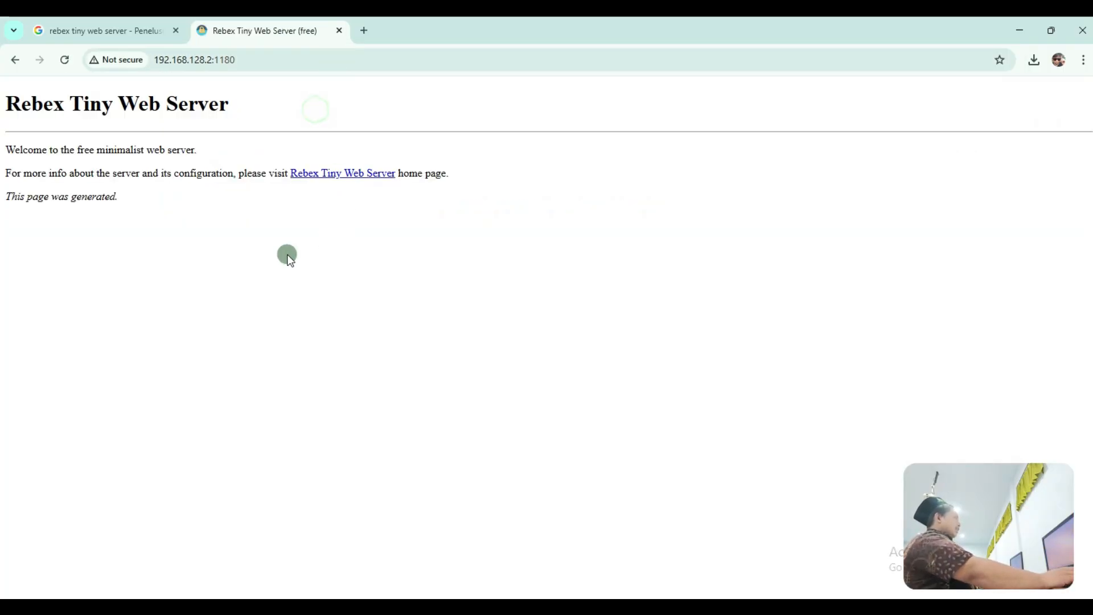
pyautogui.moveTo(77, 195); pyautogui.dragTo(104, 150)
pyautogui.click(253, 118)
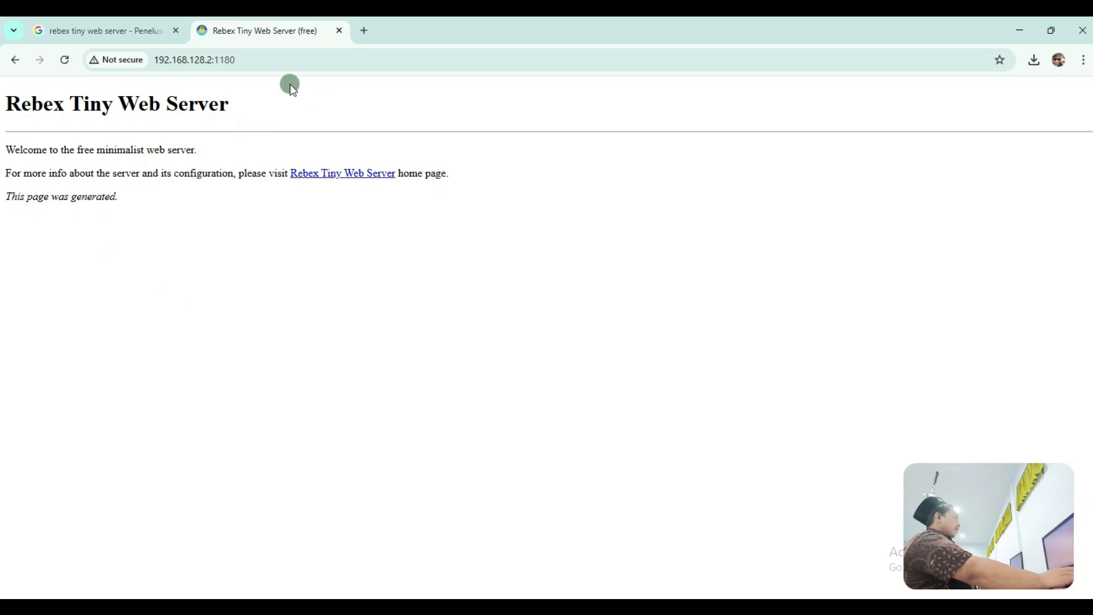
# Step: Close the search tab and minimize windows until Paint's TOPOLOGI.png diagram shows
pyautogui.click(175, 30)
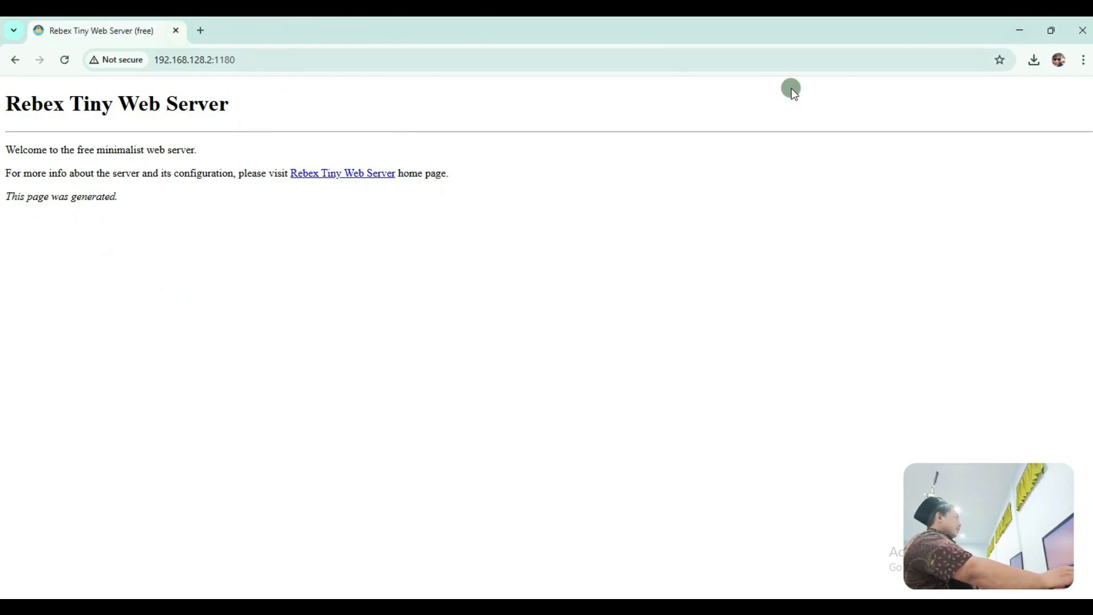
pyautogui.click(1011, 33)
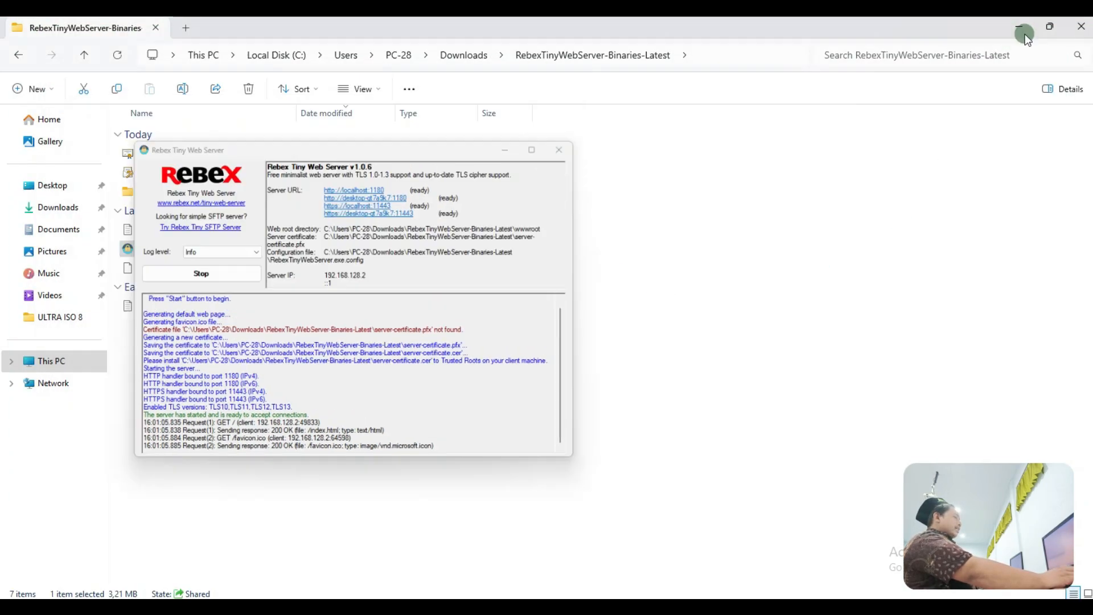
pyautogui.click(492, 88)
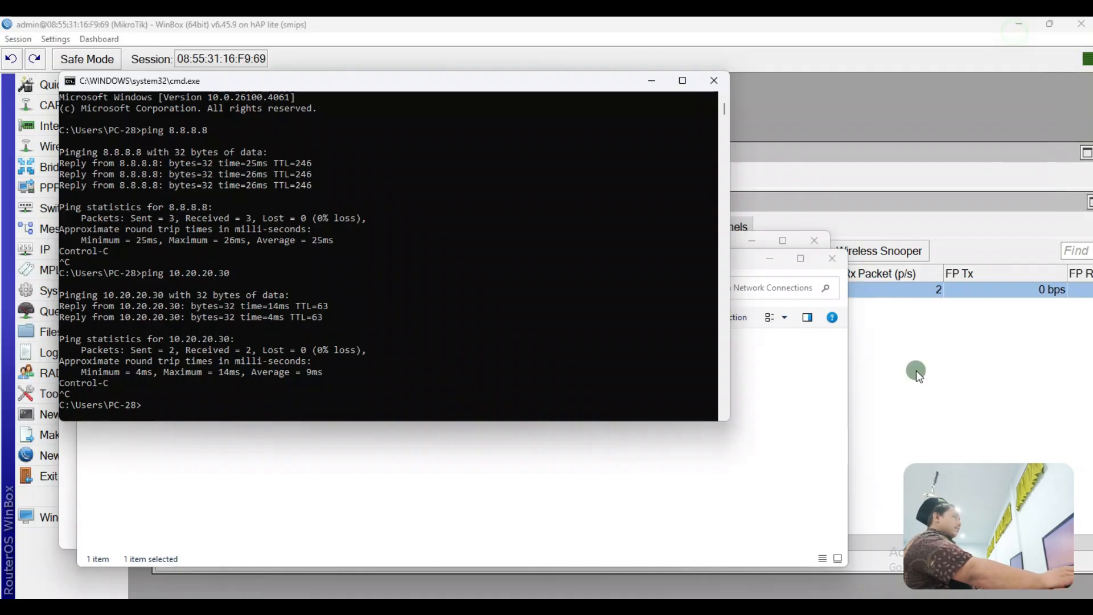
pyautogui.click(668, 155)
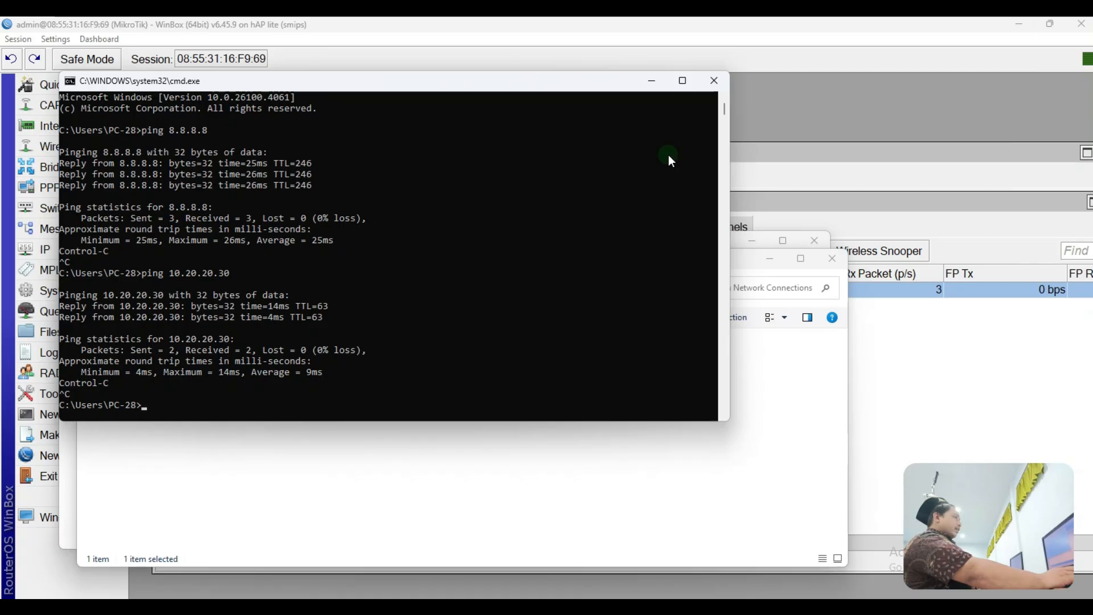
pyautogui.click(769, 254)
pyautogui.click(653, 81)
pyautogui.click(753, 245)
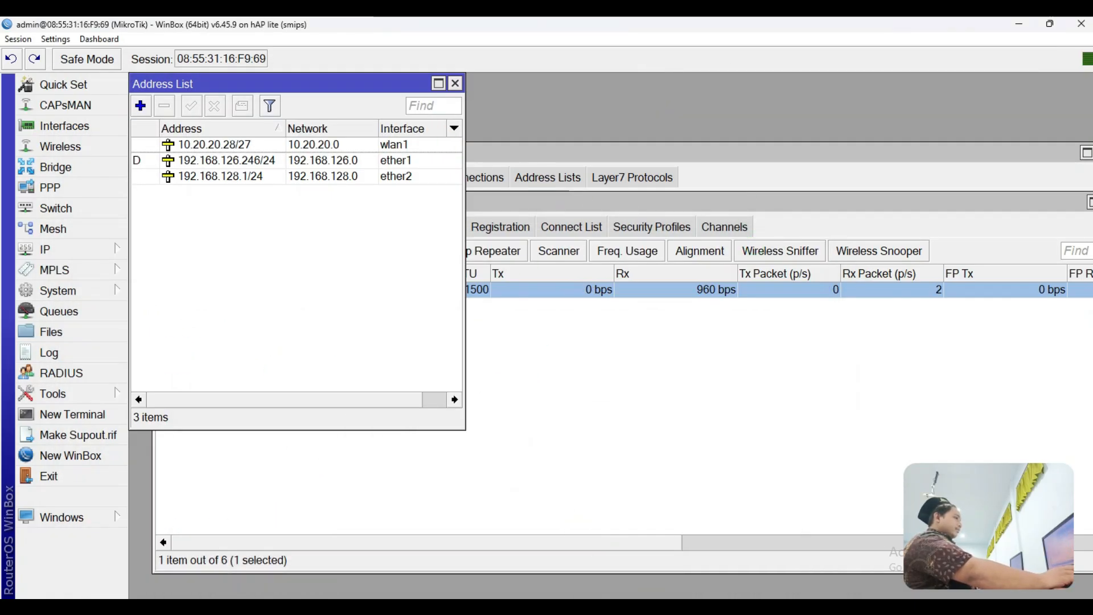
pyautogui.click(640, 606)
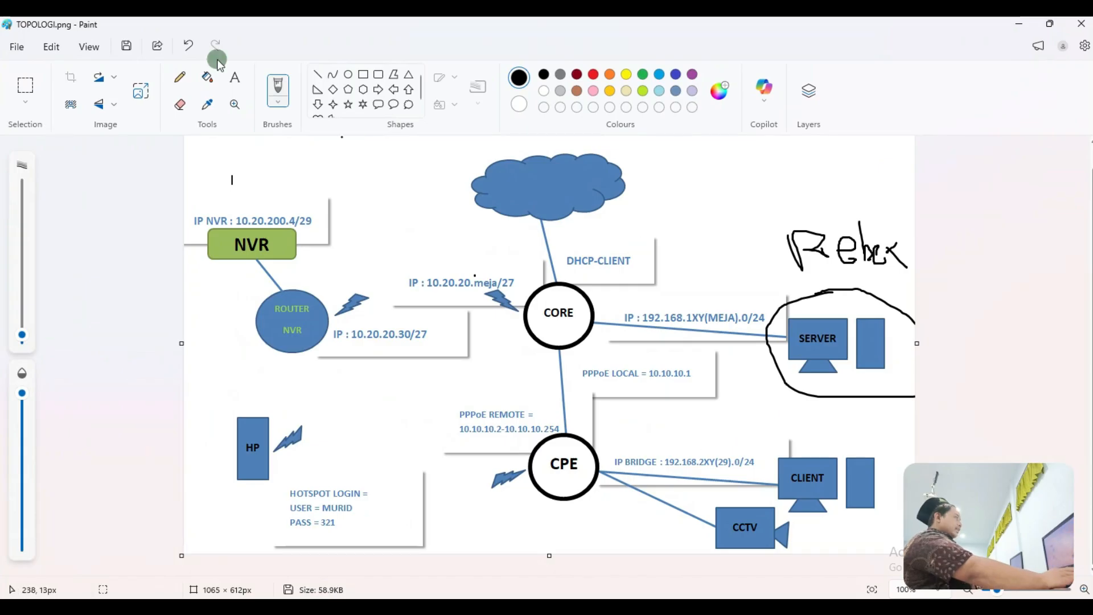
# Step: Undo the earlier marks, then circle CORE and CPE and undo that loop
pyautogui.click(189, 45)
pyautogui.click(190, 46)
pyautogui.click(190, 46)
pyautogui.click(189, 45)
pyautogui.click(189, 45)
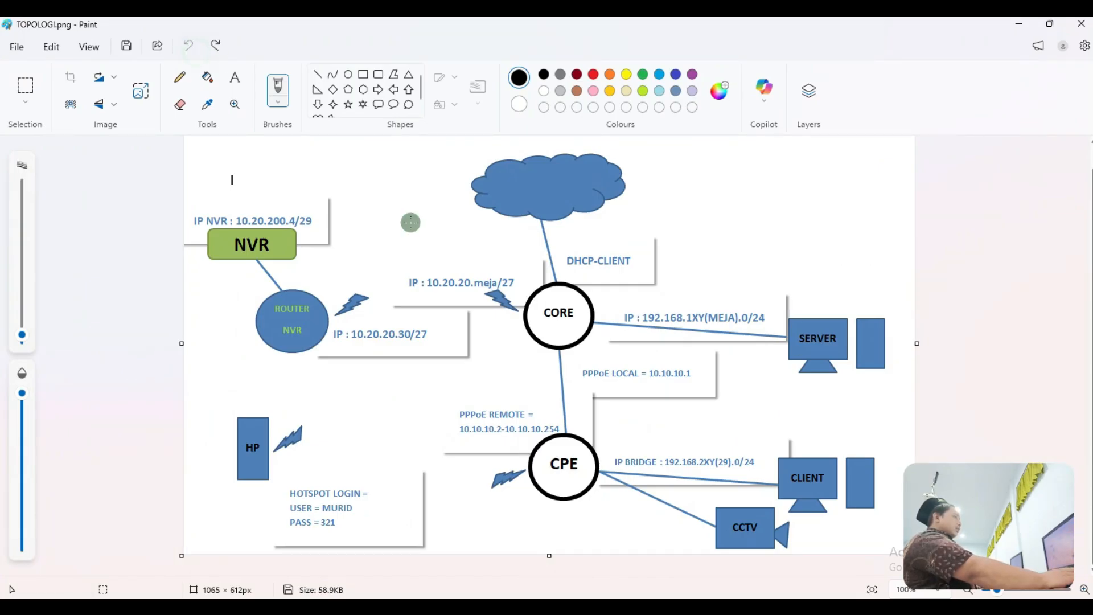
pyautogui.moveTo(607, 313)
pyautogui.mouseDown()
pyautogui.moveTo(600, 274)
pyautogui.moveTo(515, 294)
pyautogui.moveTo(495, 461)
pyautogui.moveTo(569, 544)
pyautogui.moveTo(586, 281)
pyautogui.mouseUp()
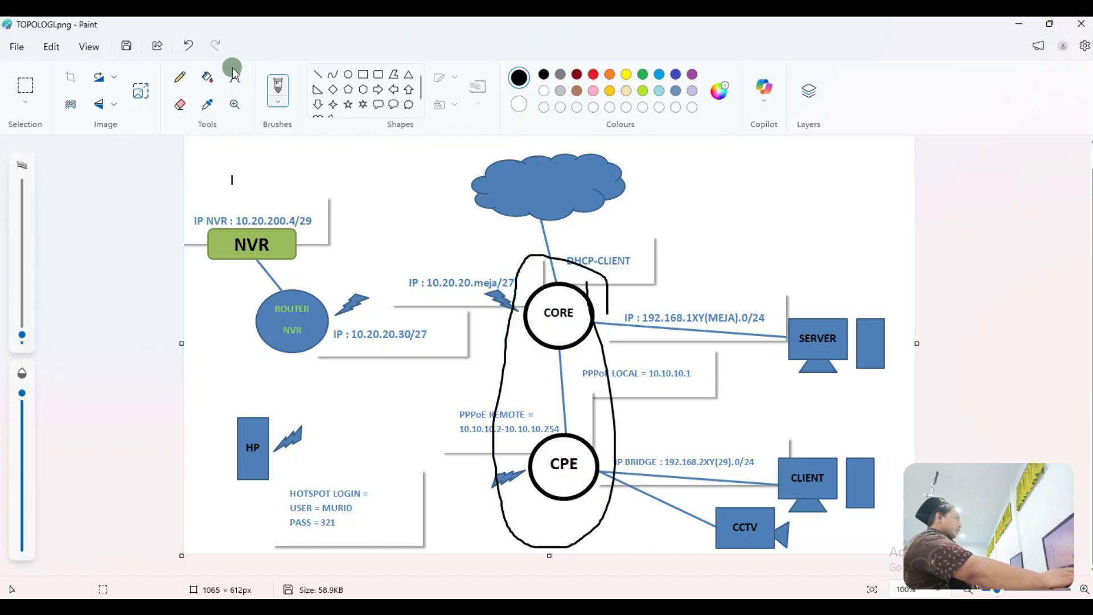
pyautogui.click(188, 46)
# Step: Circle the PPPoE LOCAL and PPPoE REMOTE labels, then undo every mark
pyautogui.moveTo(610, 391)
pyautogui.mouseDown()
pyautogui.moveTo(595, 393)
pyautogui.moveTo(610, 350)
pyautogui.moveTo(715, 366)
pyautogui.moveTo(649, 399)
pyautogui.mouseUp()
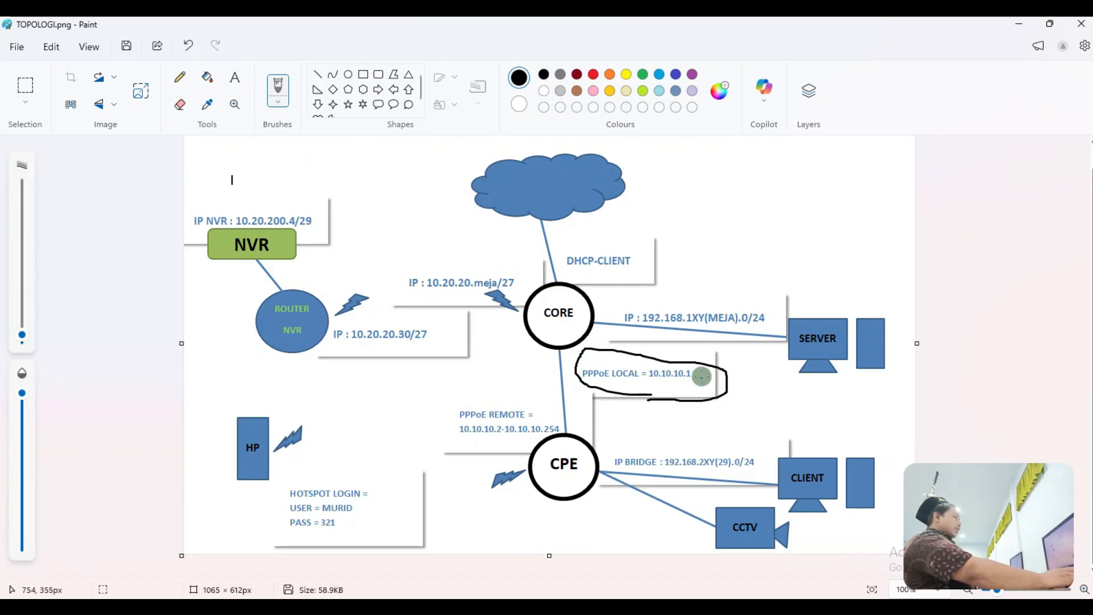
pyautogui.moveTo(450, 402)
pyautogui.mouseDown()
pyautogui.moveTo(489, 450)
pyautogui.moveTo(566, 436)
pyautogui.moveTo(570, 411)
pyautogui.moveTo(457, 405)
pyautogui.mouseUp()
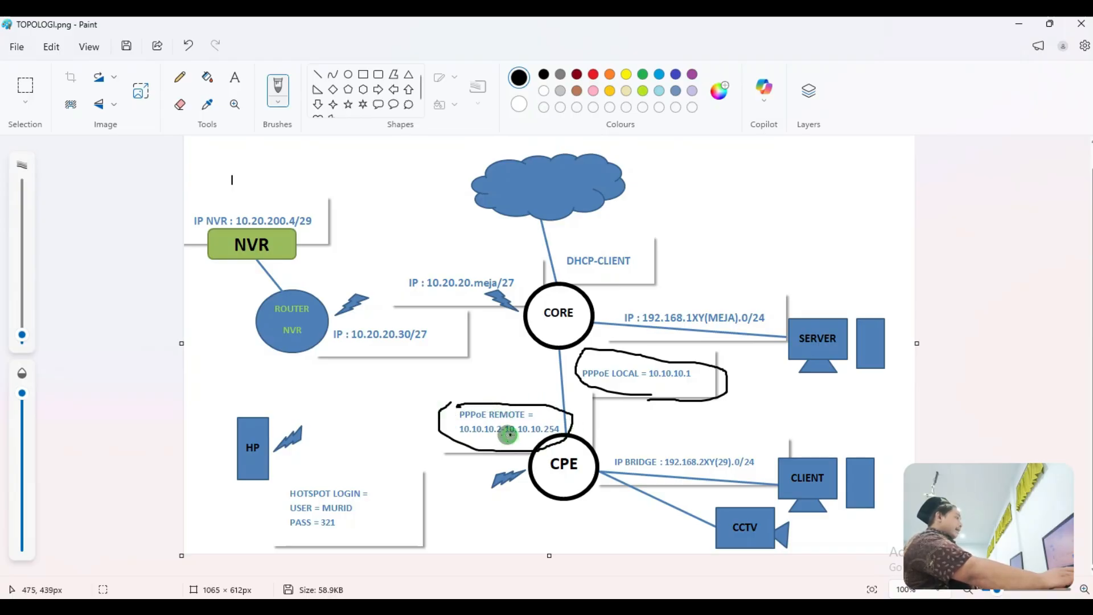
pyautogui.click(547, 432)
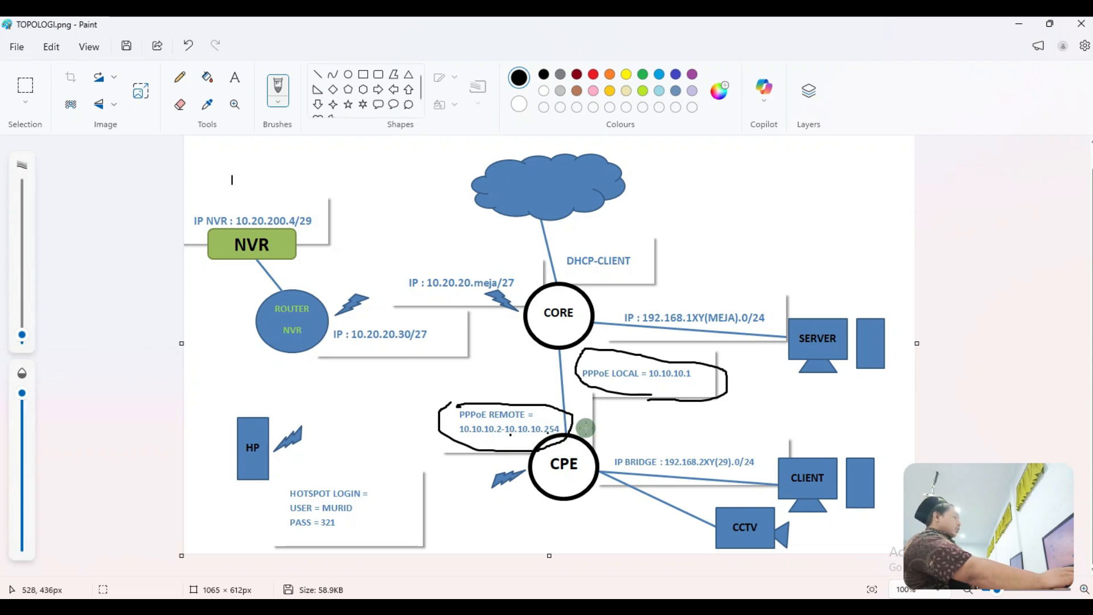
pyautogui.click(186, 52)
pyautogui.click(185, 52)
pyautogui.click(285, 182)
pyautogui.click(188, 46)
pyautogui.click(188, 46)
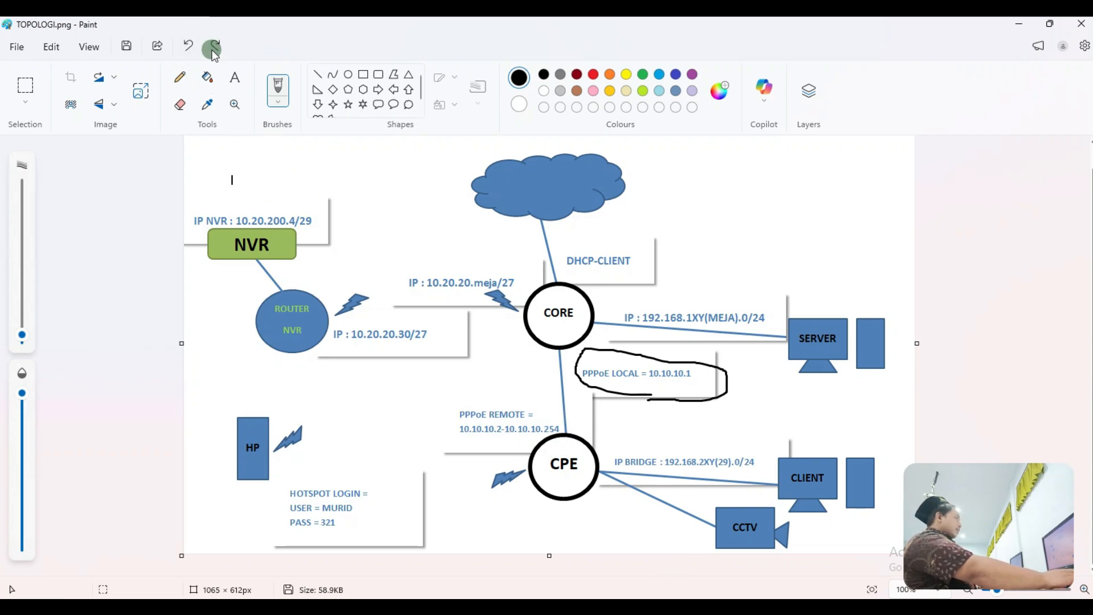
pyautogui.click(189, 46)
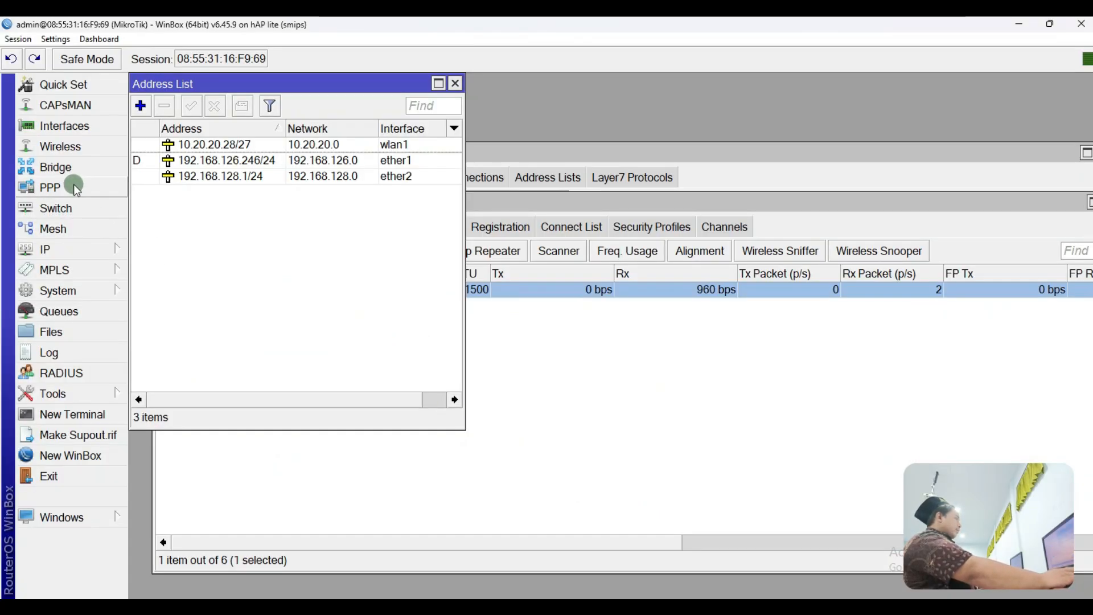
# Step: Add a new PPP profile with Local Address 10.10.10.1
pyautogui.click(73, 184)
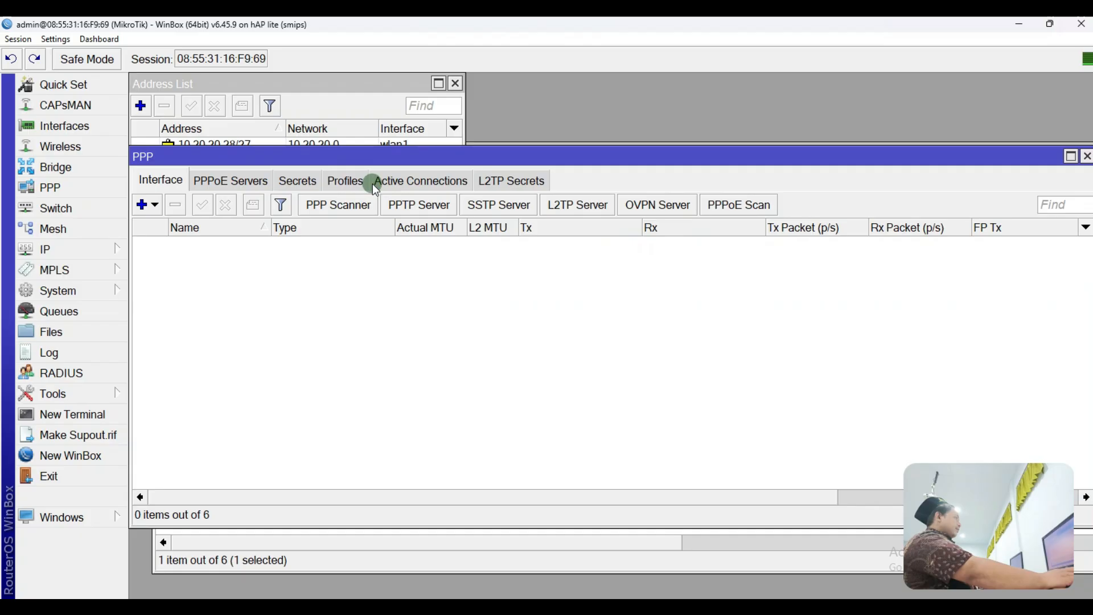
pyautogui.click(345, 180)
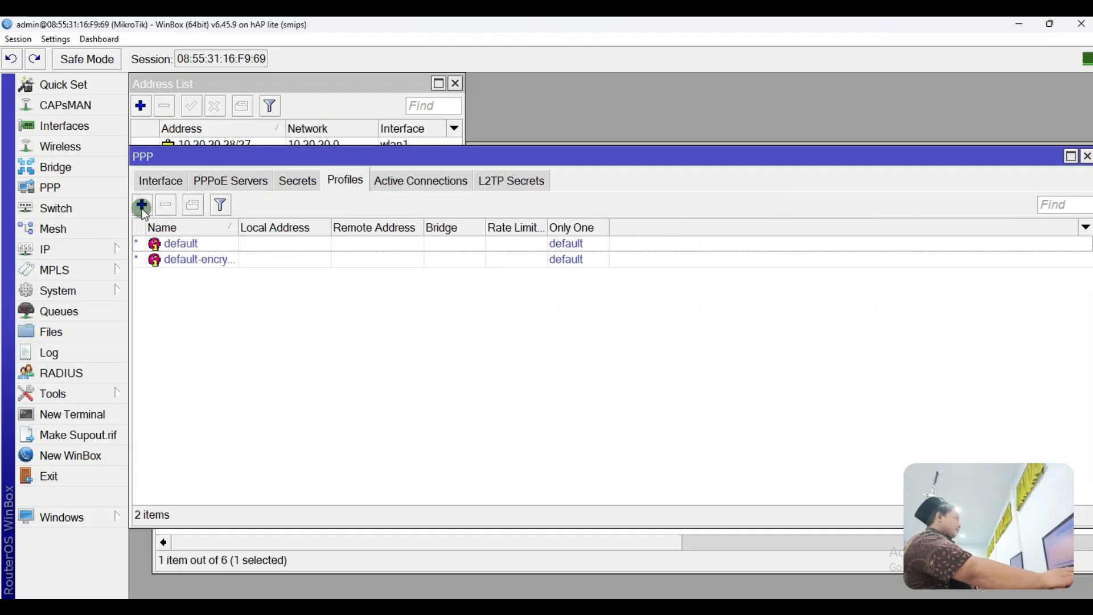
pyautogui.click(142, 204)
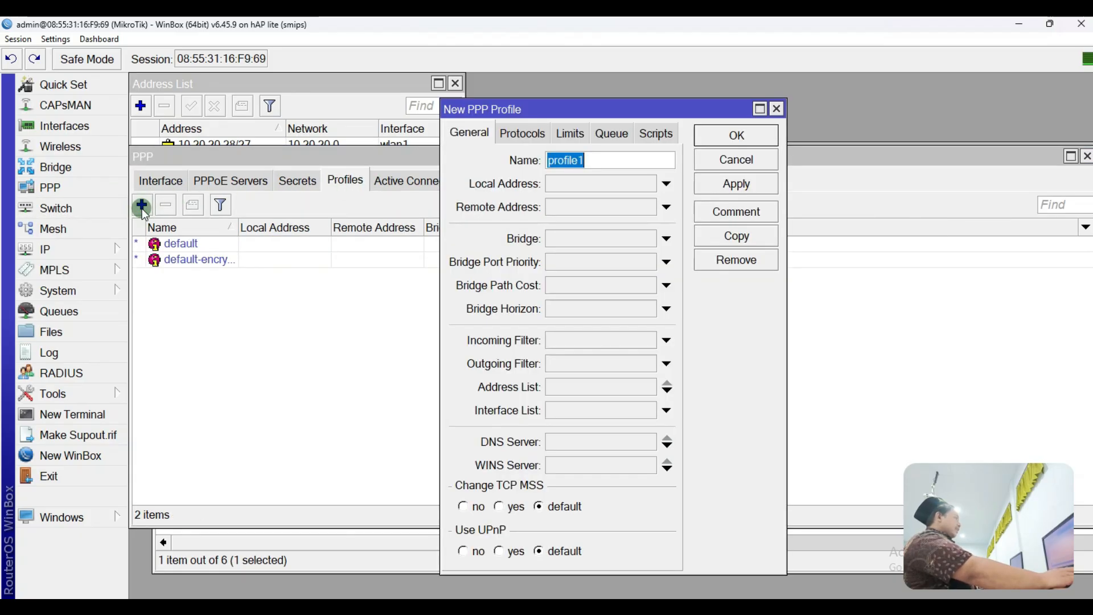
pyautogui.click(582, 185)
pyautogui.write('10.10.10.1')
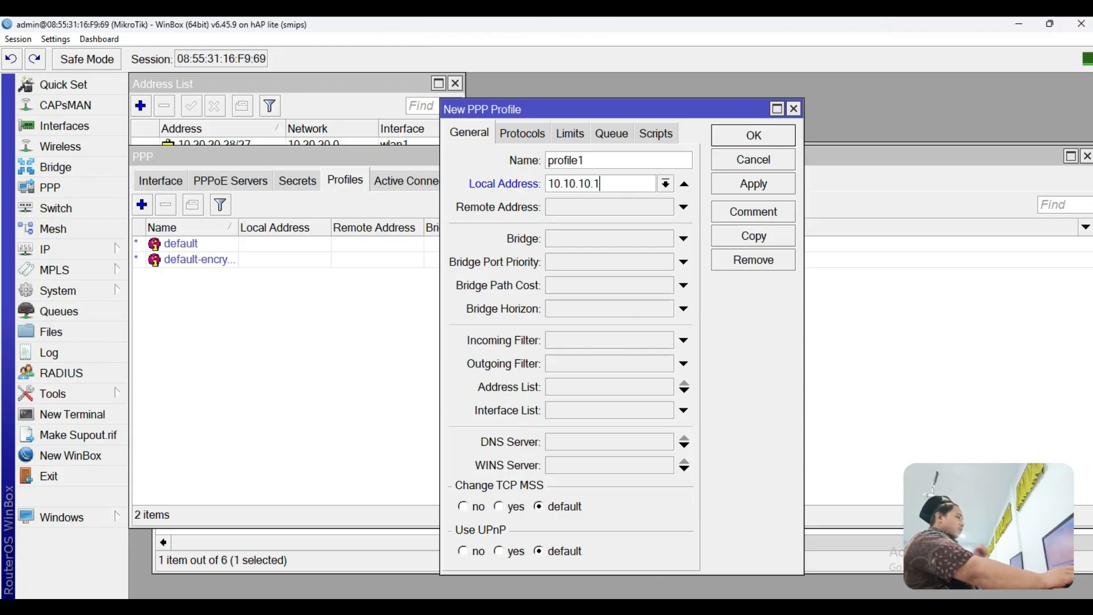
# Step: Circle the PPPoE REMOTE label on the diagram, then return to WinBox's IP menu
pyautogui.click(642, 607)
pyautogui.moveTo(577, 419)
pyautogui.mouseDown()
pyautogui.moveTo(418, 407)
pyautogui.moveTo(538, 438)
pyautogui.moveTo(585, 421)
pyautogui.moveTo(557, 401)
pyautogui.mouseUp()
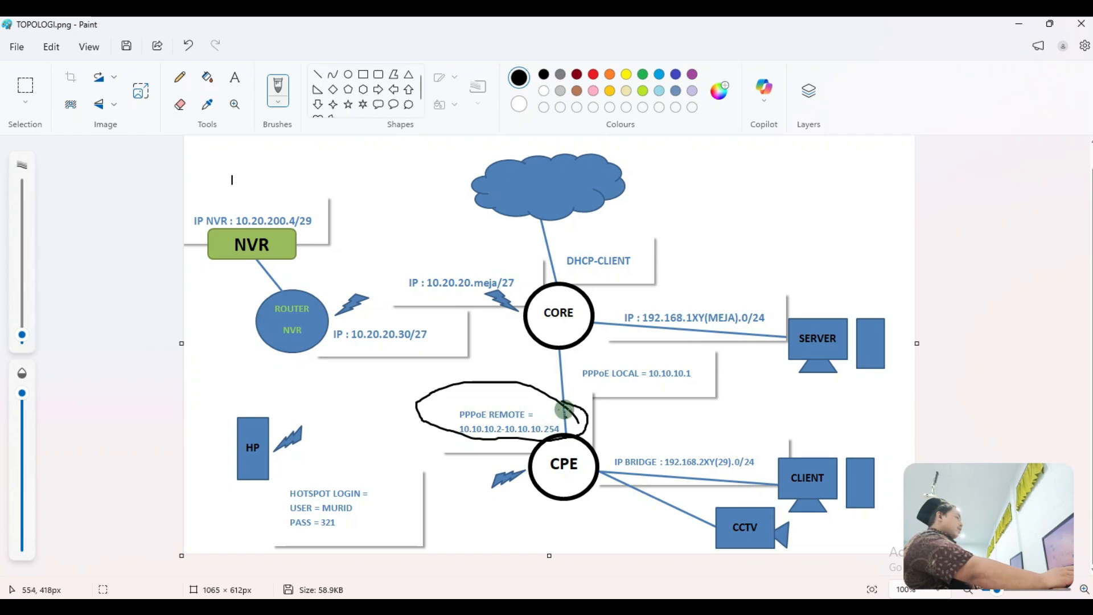
pyautogui.click(1019, 24)
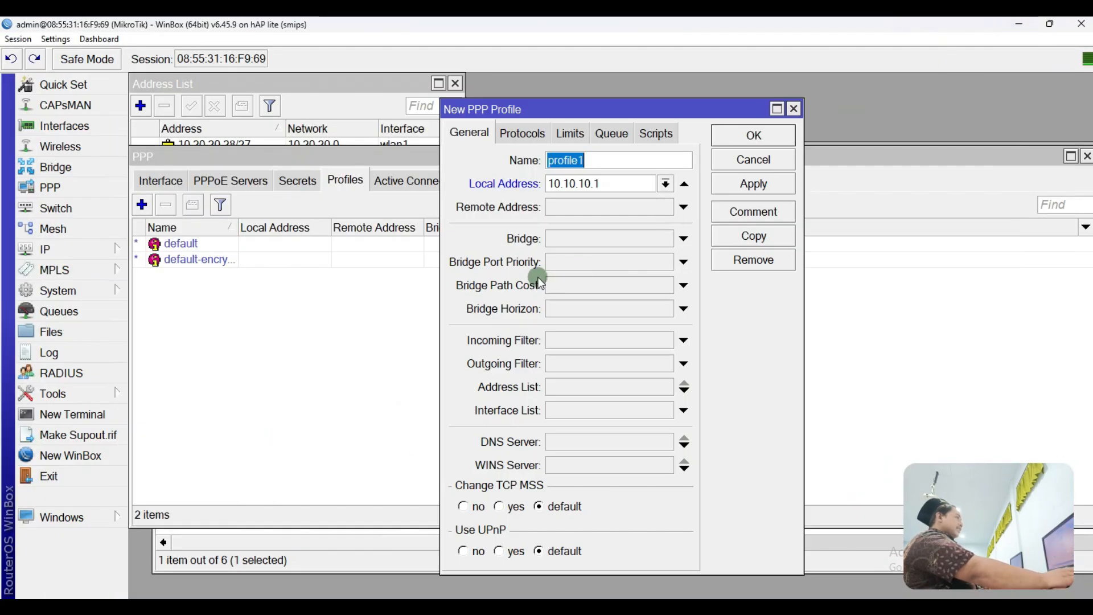
pyautogui.click(46, 250)
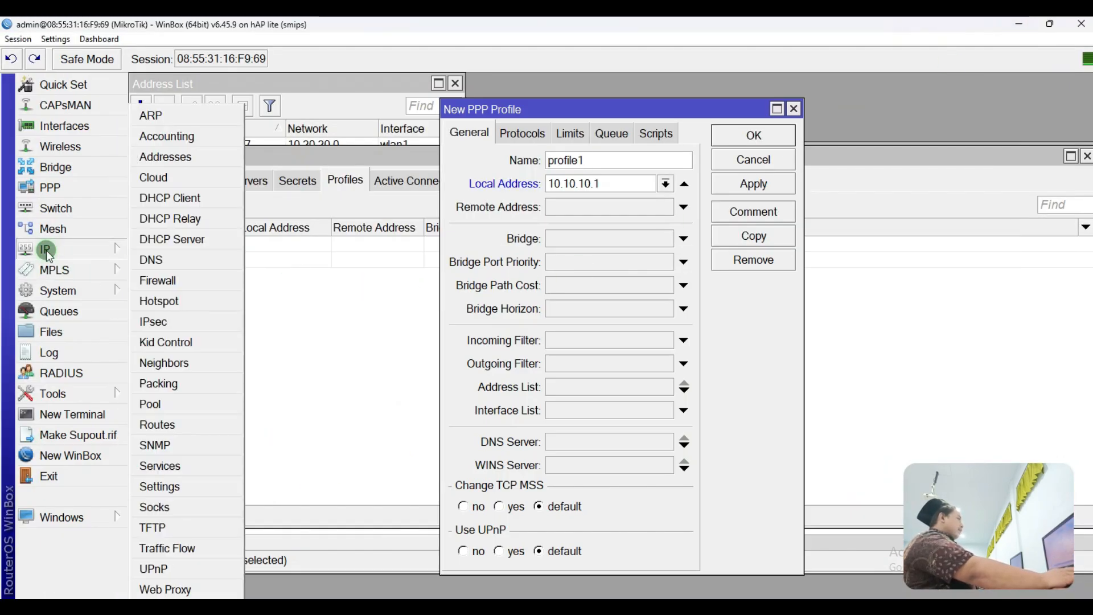
# Step: Add a new IP pool and name it PPPoE Batas
pyautogui.click(150, 404)
pyautogui.moveTo(551, 165); pyautogui.dragTo(173, 269)
pyautogui.click(160, 290)
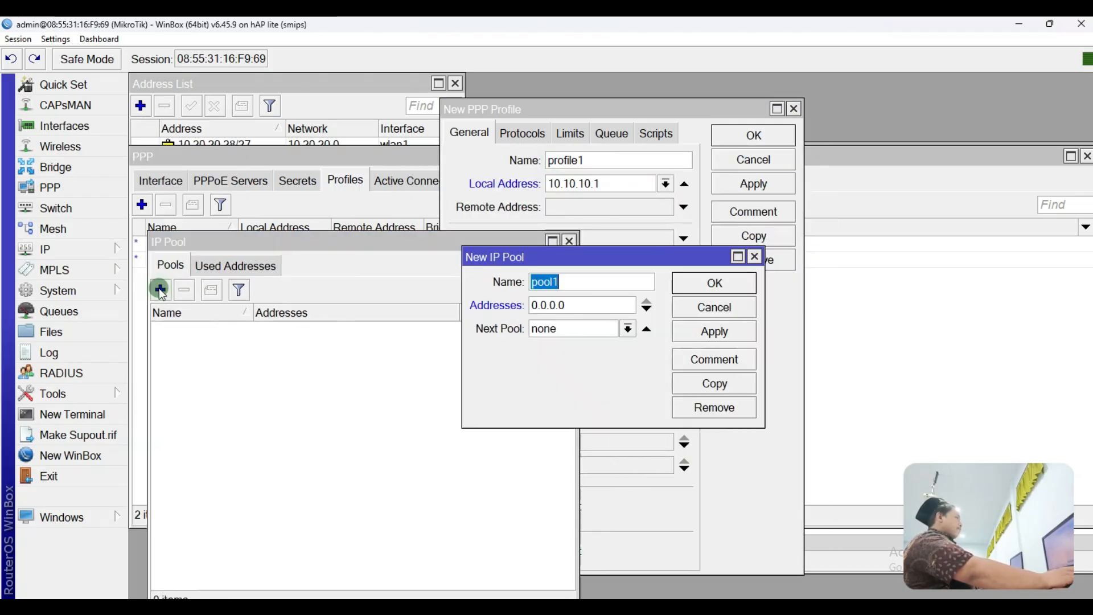
pyautogui.moveTo(602, 280); pyautogui.dragTo(481, 267)
pyautogui.moveTo(605, 275); pyautogui.dragTo(463, 275)
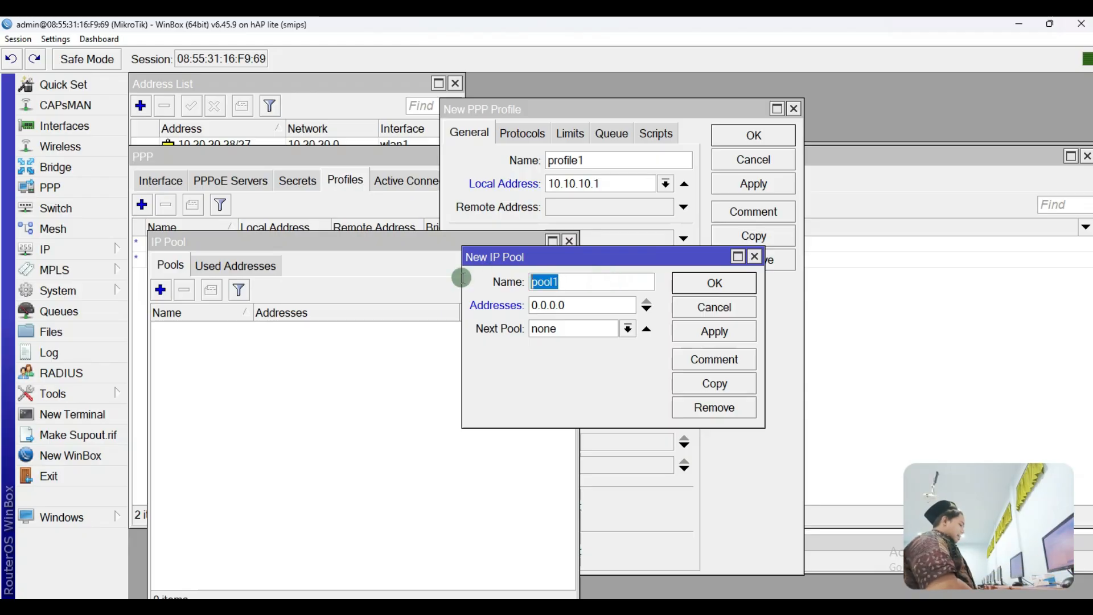
pyautogui.write('PPPoE Batas')
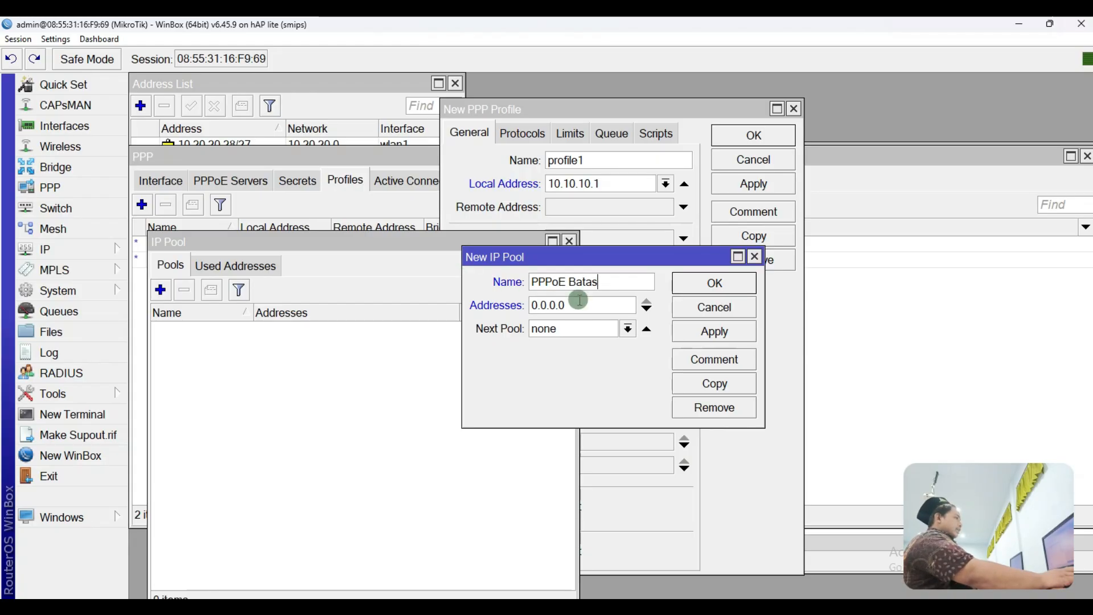
# Step: Set the pool's addresses to 10.10.10.2-10.10.10.254 and save it
pyautogui.moveTo(579, 306); pyautogui.dragTo(415, 305)
pyautogui.write('10.')
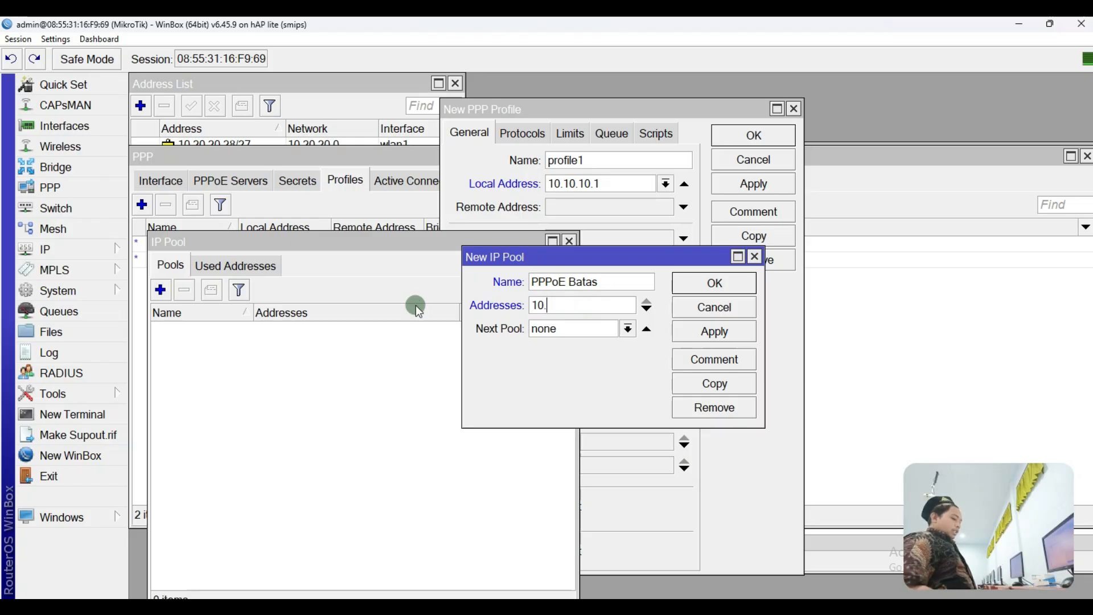
pyautogui.write('10.10.2')
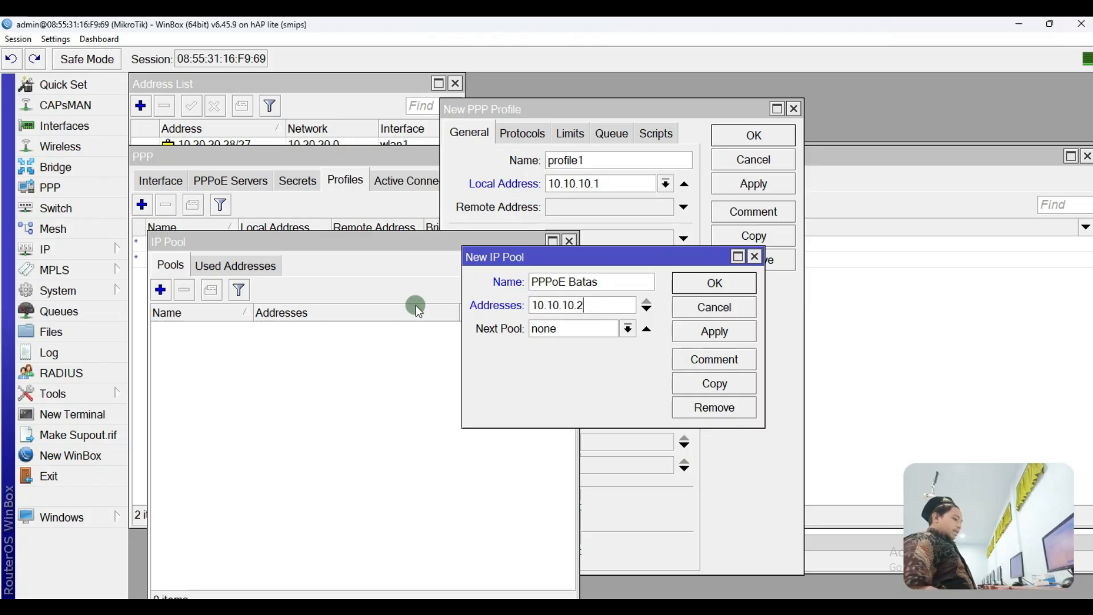
pyautogui.write('-')
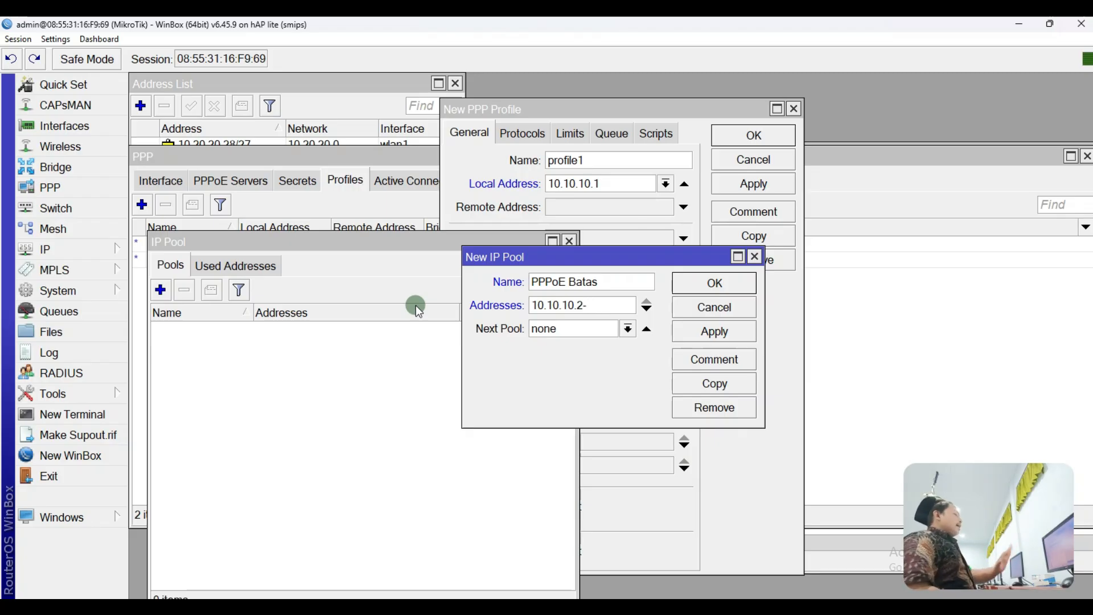
pyautogui.write('10.10.10.6')
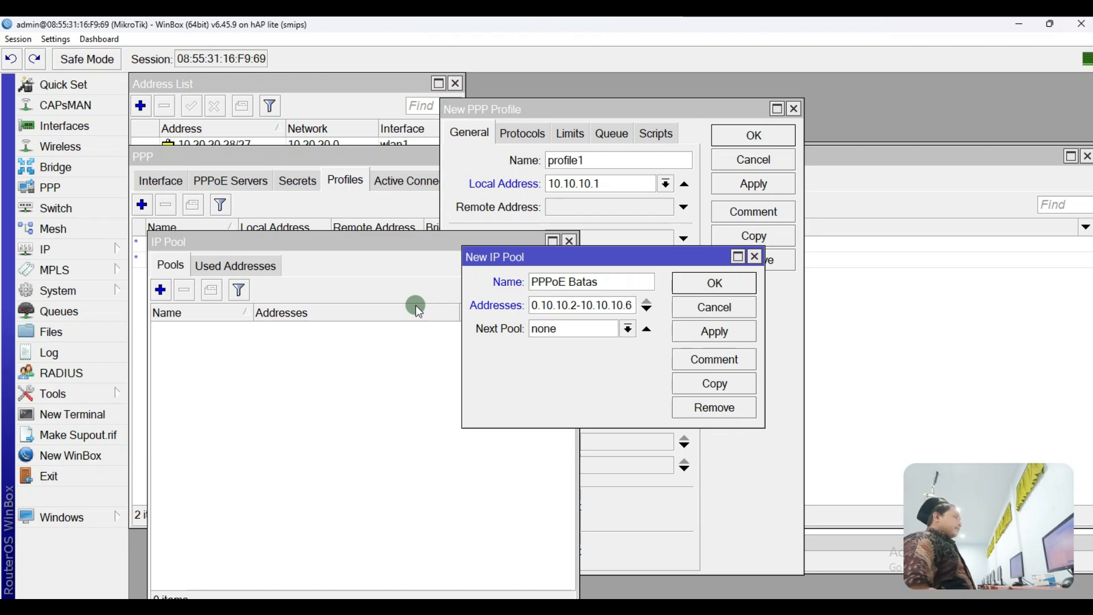
pyautogui.press('BackSpace')
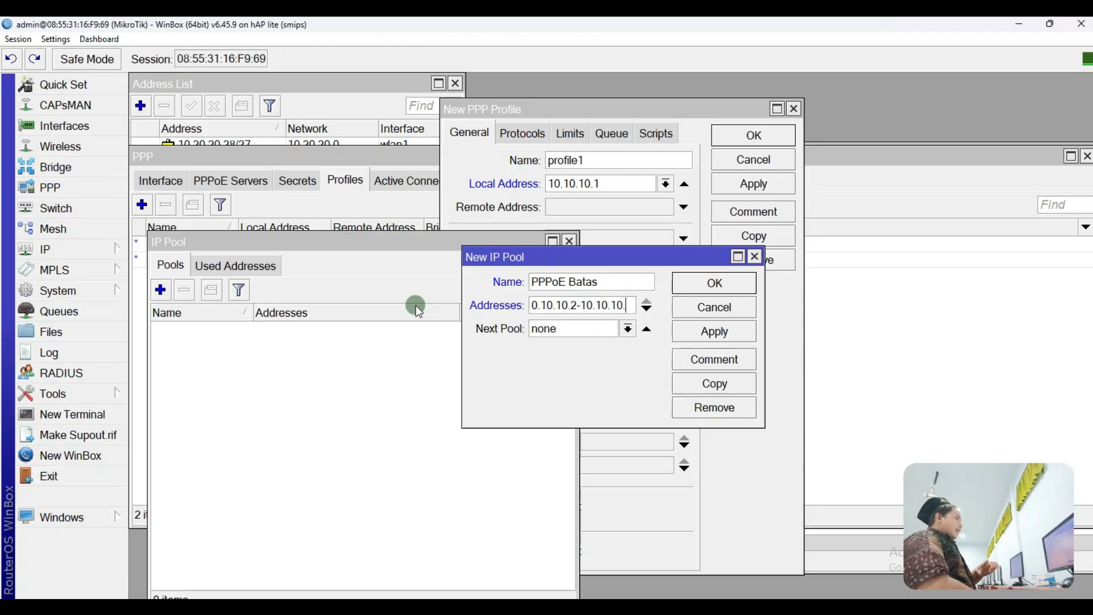
pyautogui.write('254')
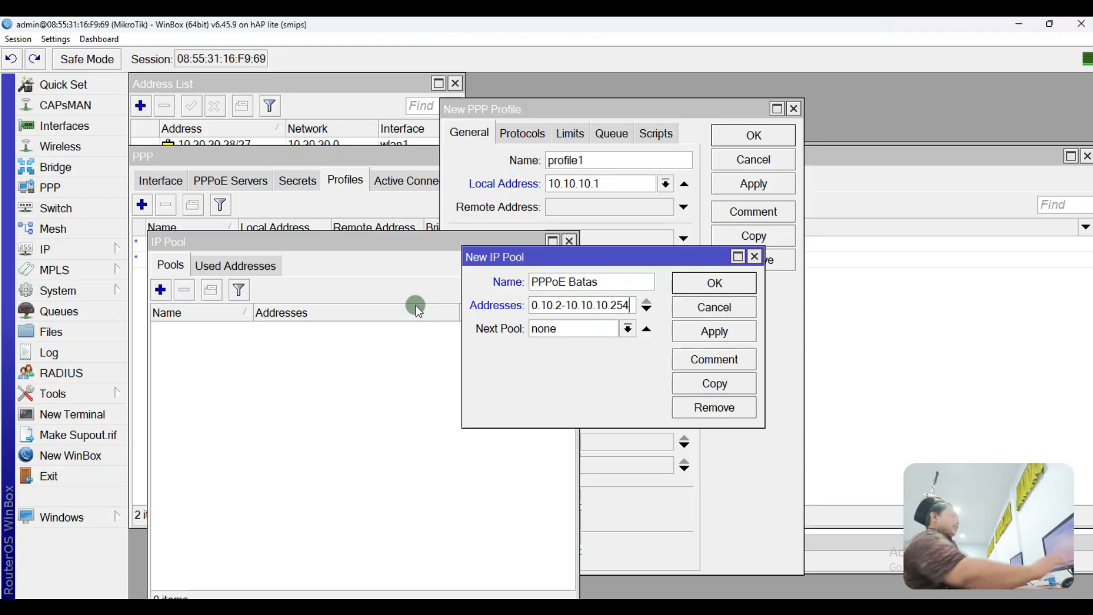
pyautogui.click(713, 340)
pyautogui.click(728, 285)
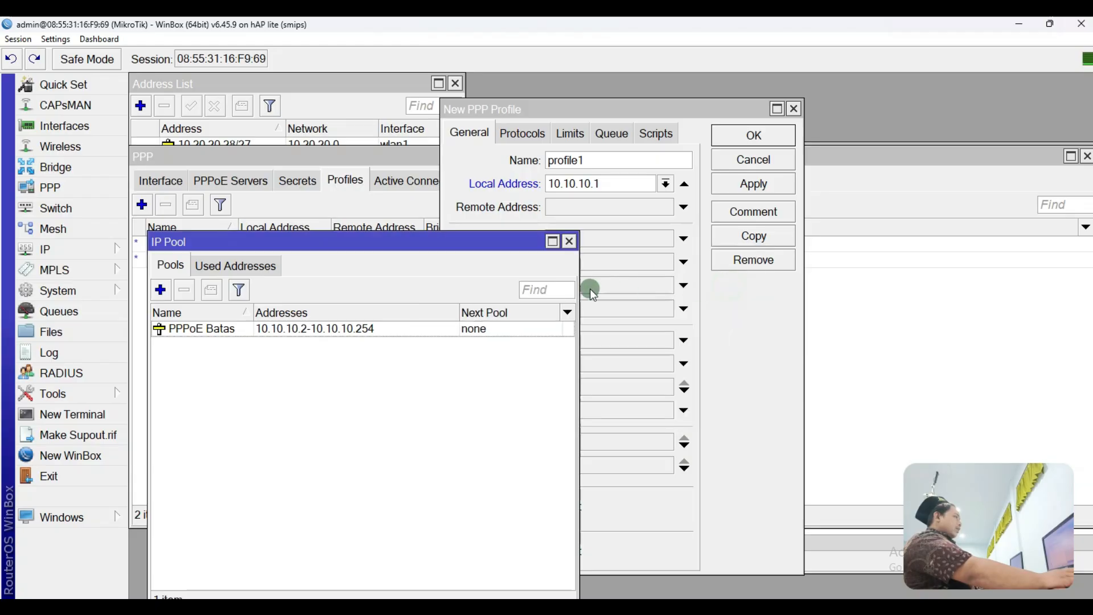
# Step: Set profile1's Remote Address to the PPPoE Batas pool and save the profile
pyautogui.moveTo(400, 242); pyautogui.dragTo(306, 219)
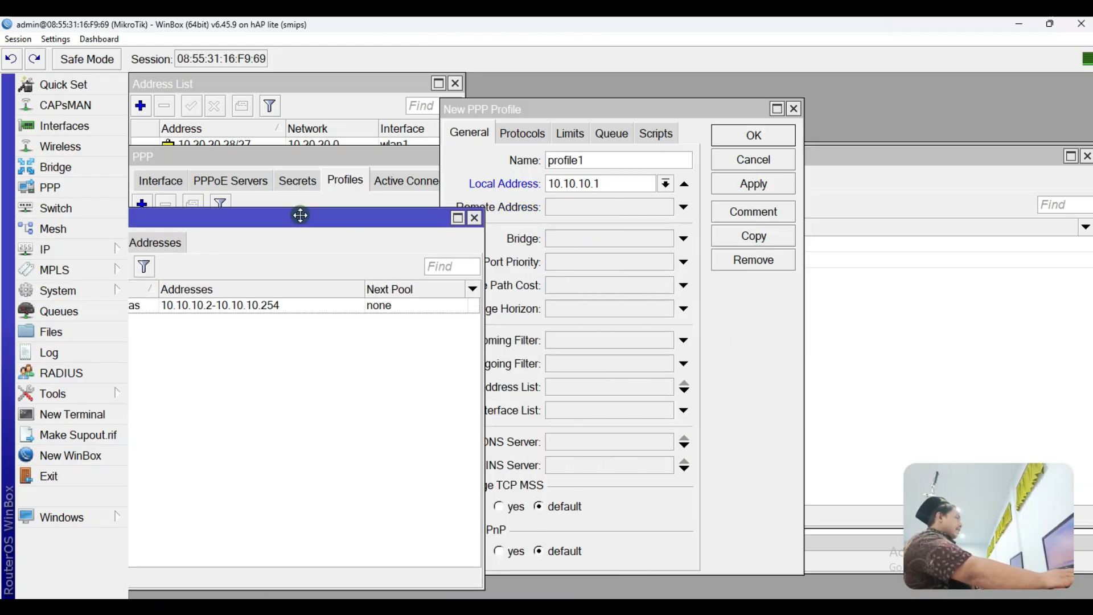
pyautogui.click(257, 306)
pyautogui.click(574, 209)
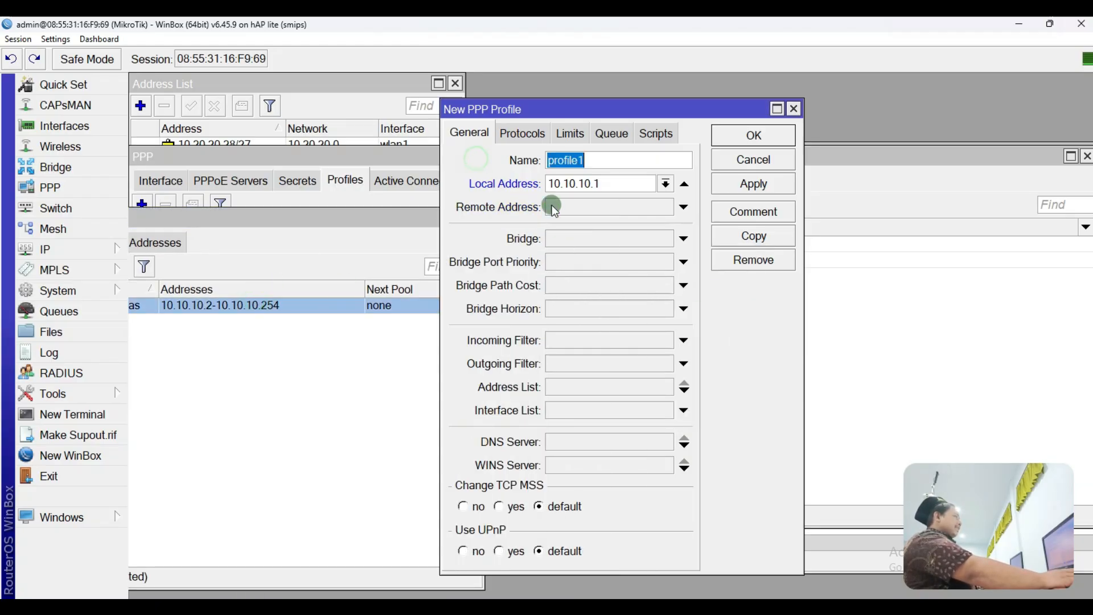
pyautogui.click(590, 209)
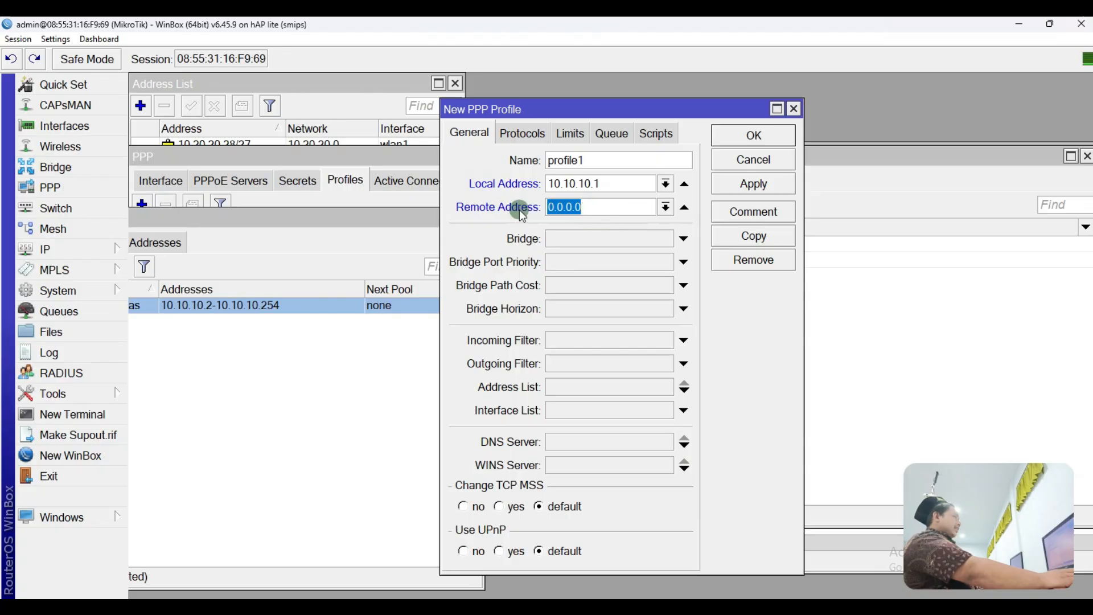
pyautogui.moveTo(493, 111); pyautogui.dragTo(615, 156)
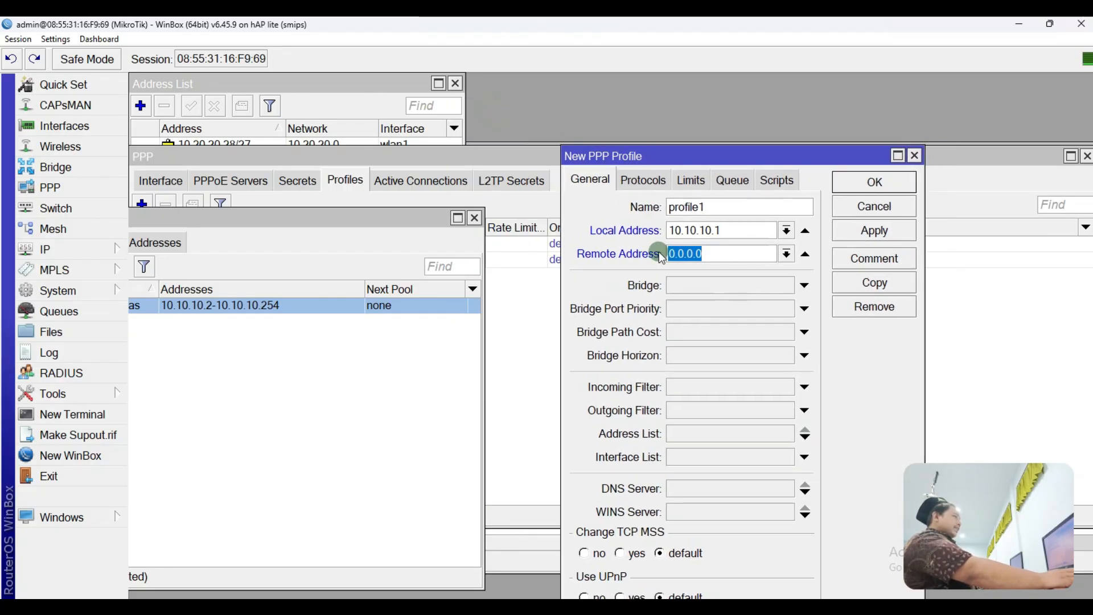
pyautogui.click(790, 254)
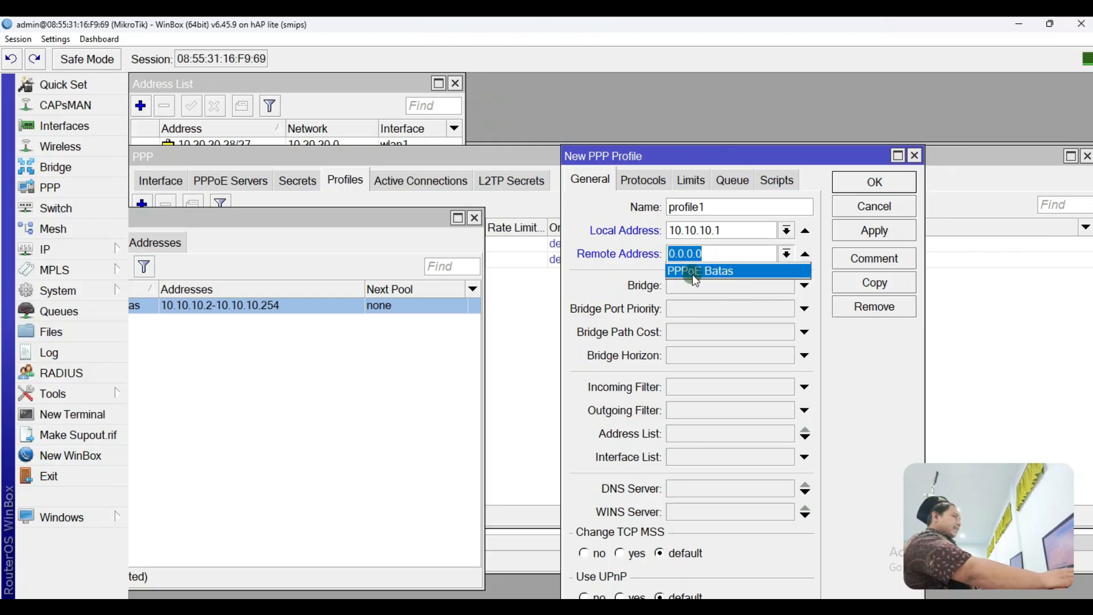
pyautogui.click(733, 272)
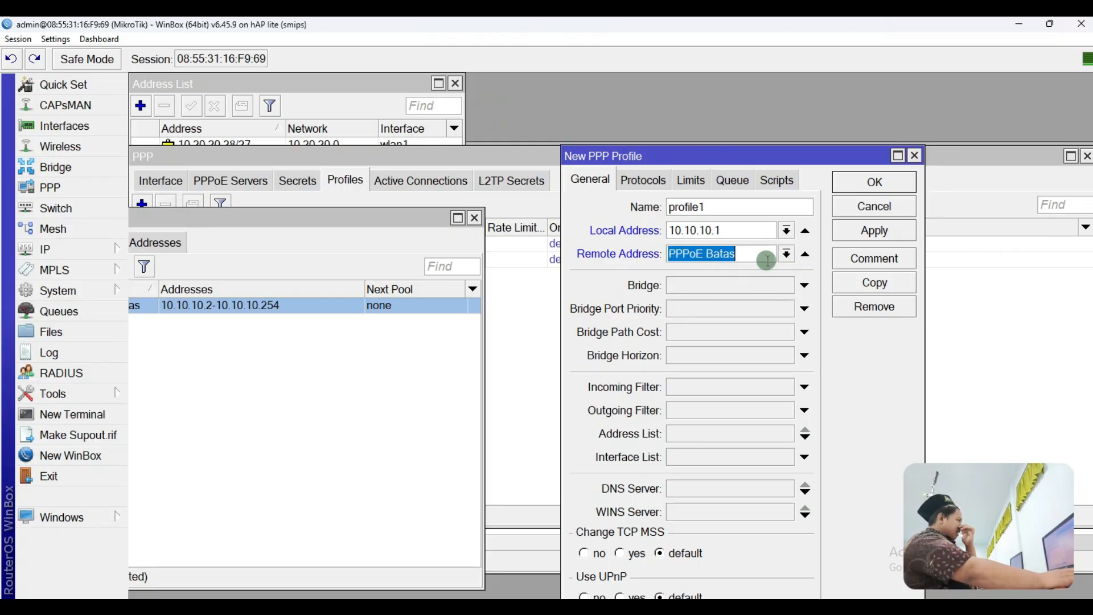
pyautogui.click(860, 234)
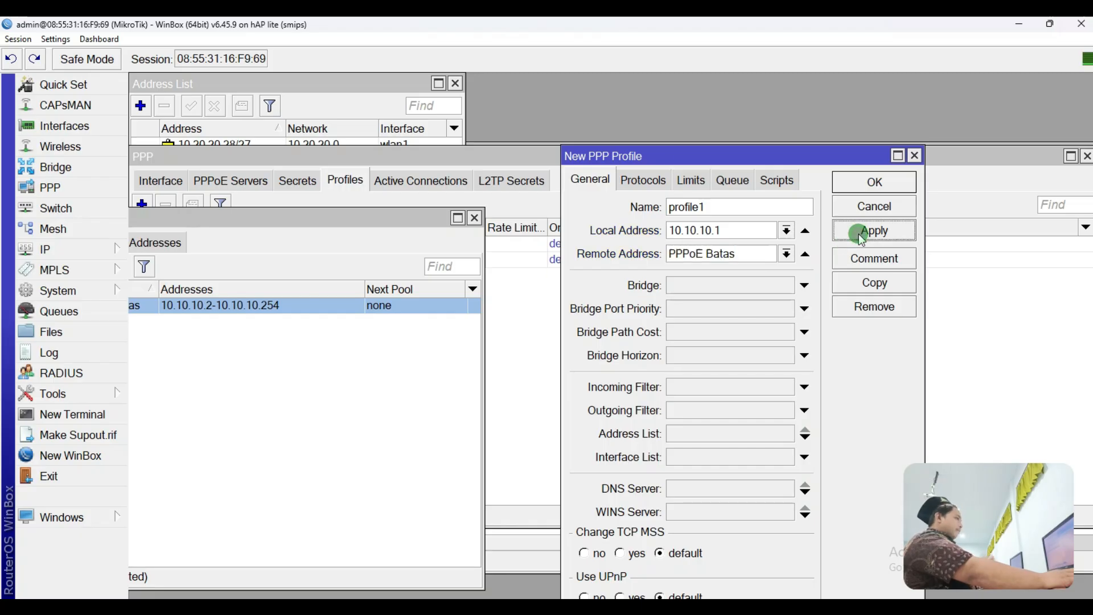
pyautogui.click(860, 184)
# Step: Close the IP Pool window and select profile1 in the Profiles list
pyautogui.moveTo(415, 220); pyautogui.dragTo(701, 356)
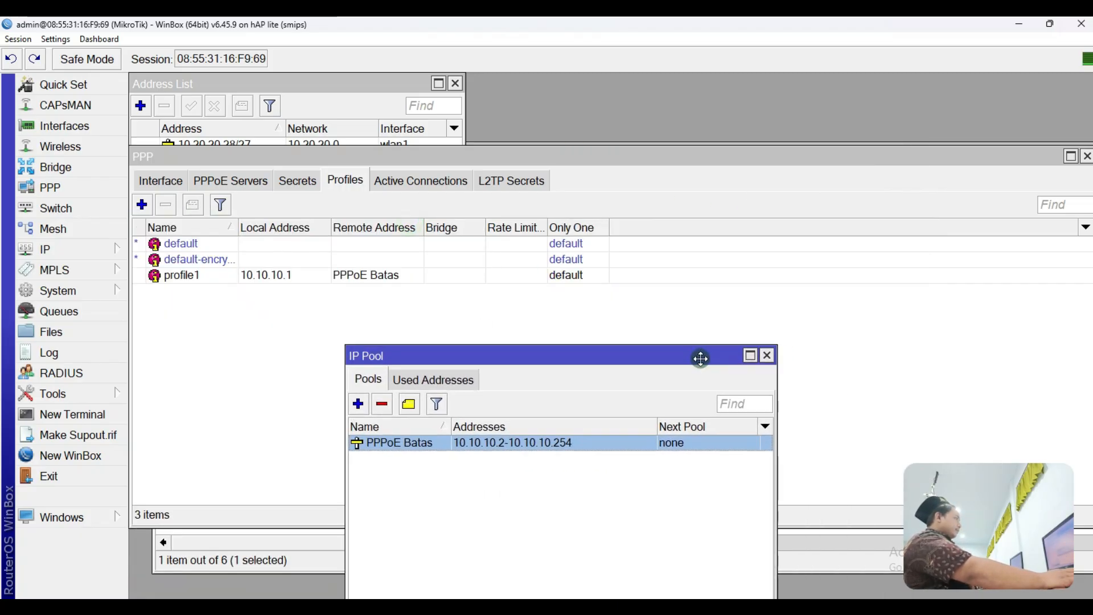
pyautogui.click(766, 355)
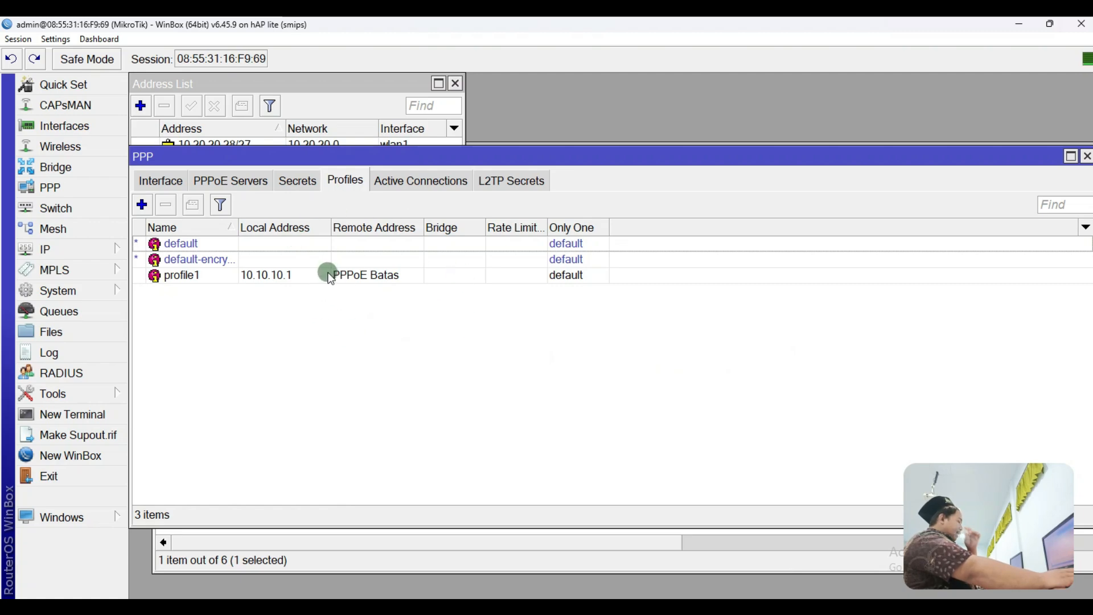
pyautogui.click(310, 277)
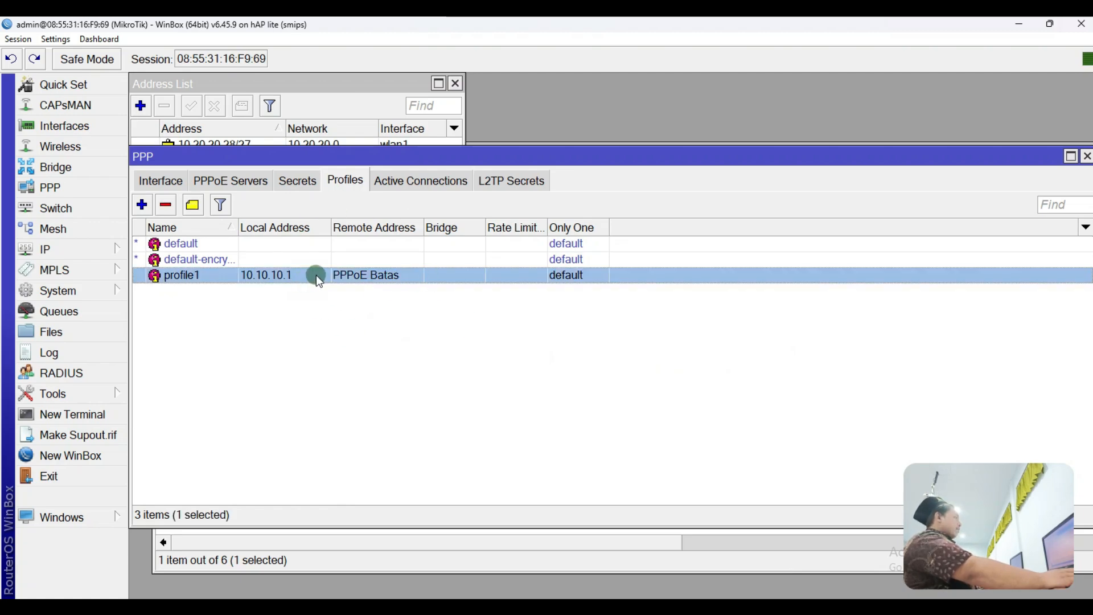
pyautogui.click(230, 184)
# Step: Add PPPoE service service1 on ether3 with profile1 as default profile, and save it
pyautogui.click(143, 206)
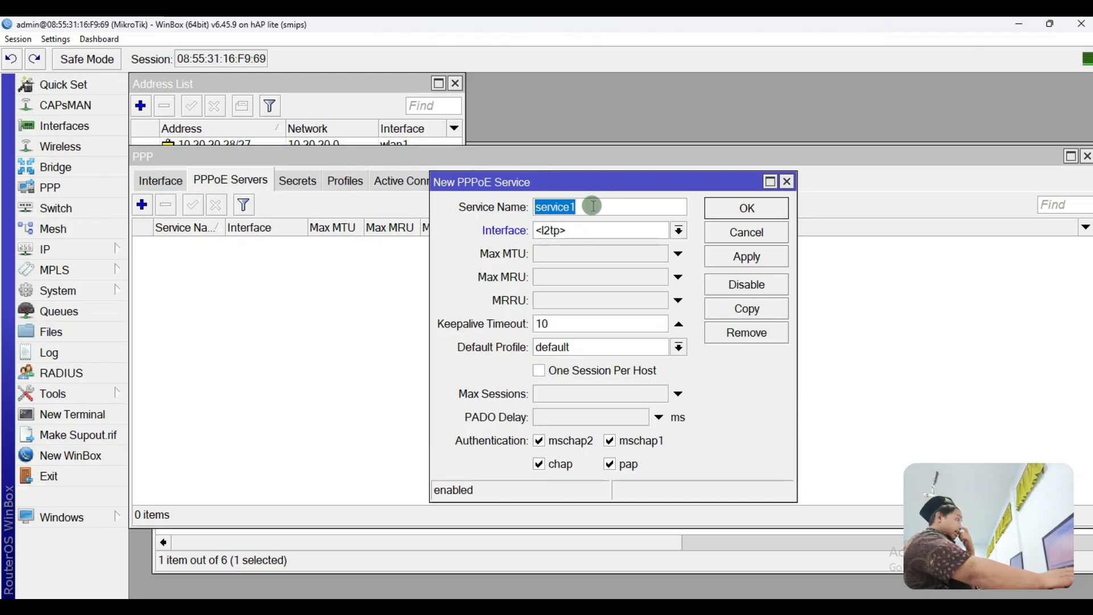
pyautogui.click(591, 206)
pyautogui.click(595, 233)
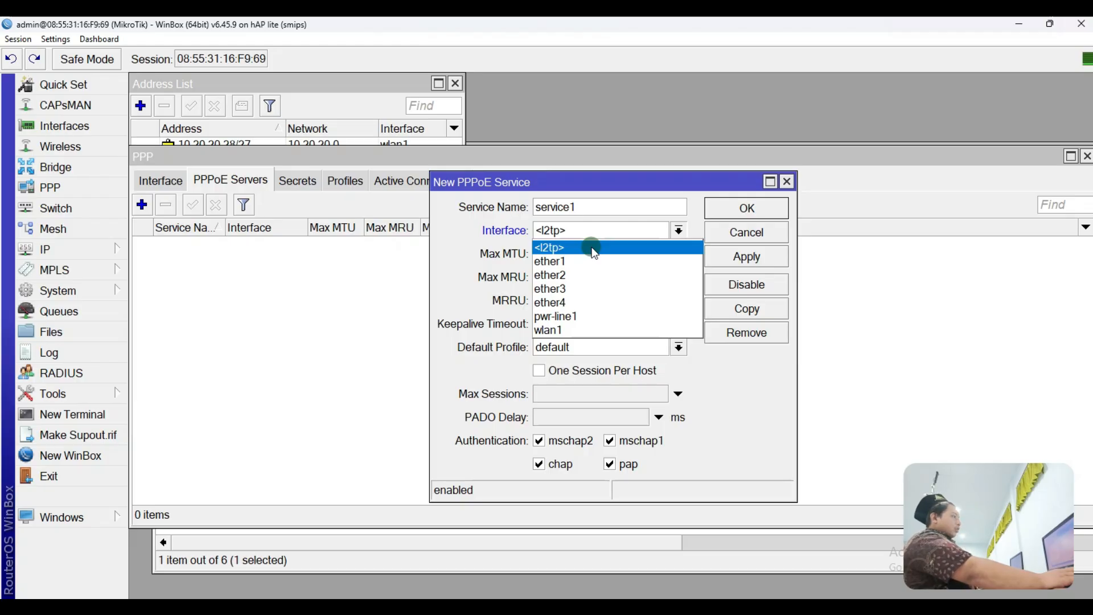
pyautogui.click(561, 291)
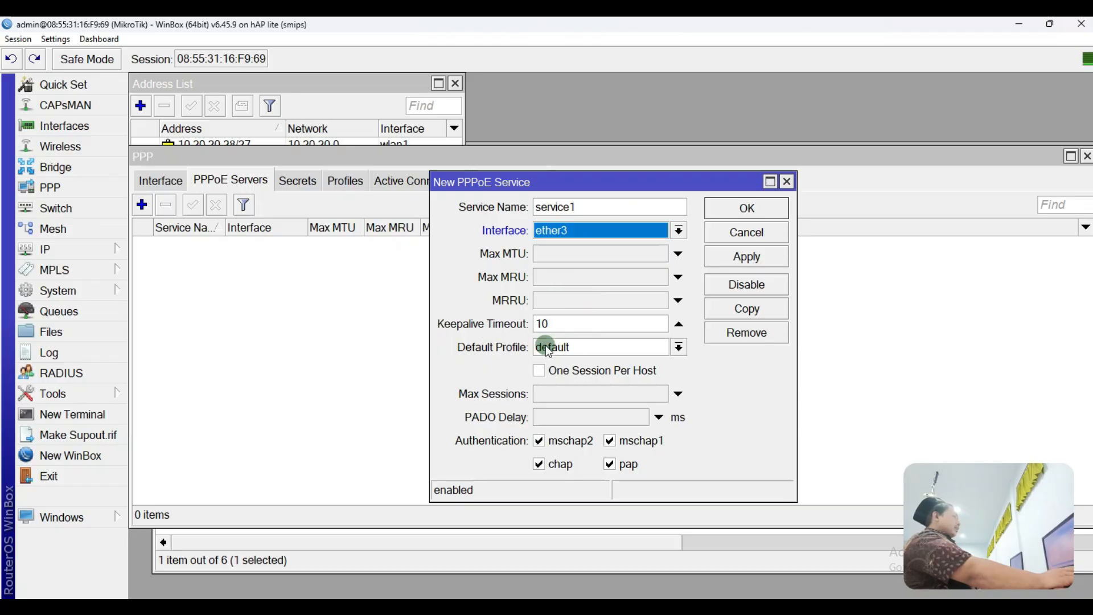
pyautogui.click(612, 351)
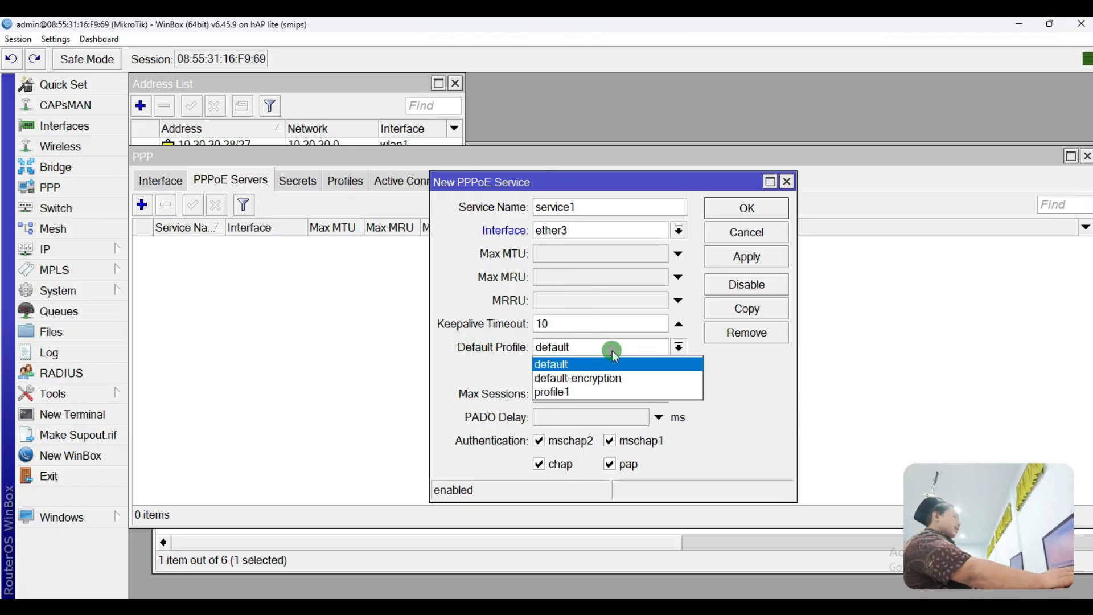
pyautogui.click(552, 392)
pyautogui.click(556, 348)
pyautogui.click(559, 391)
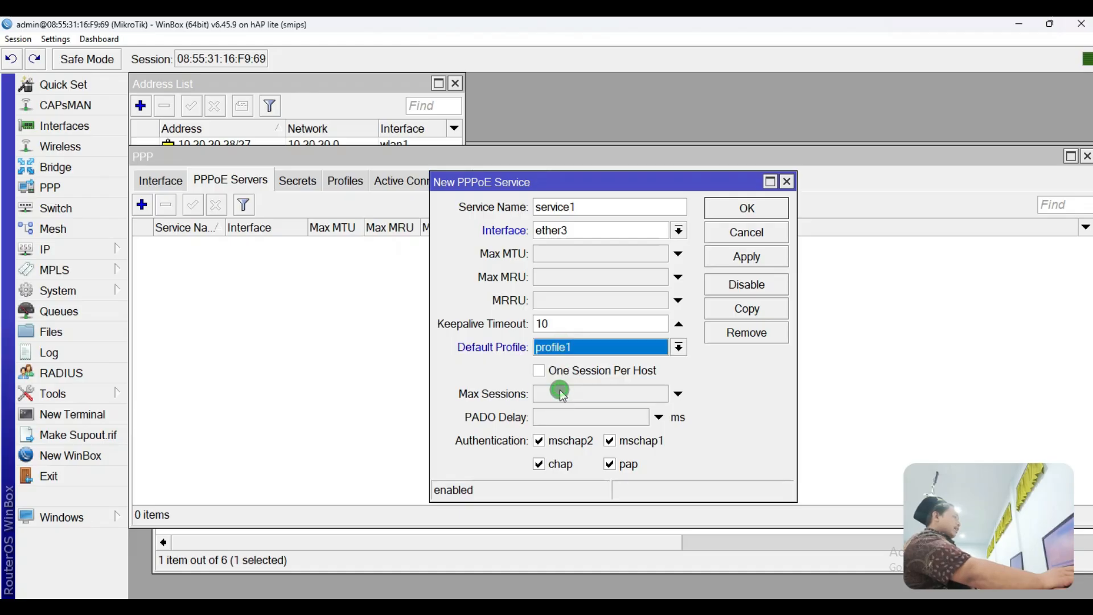
pyautogui.click(742, 255)
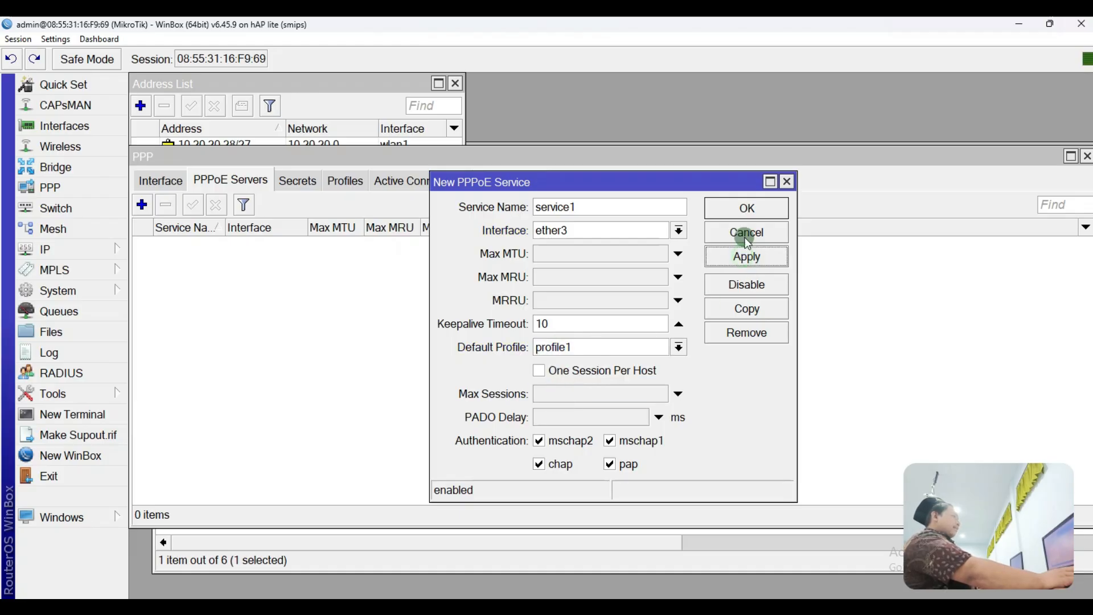
pyautogui.click(747, 208)
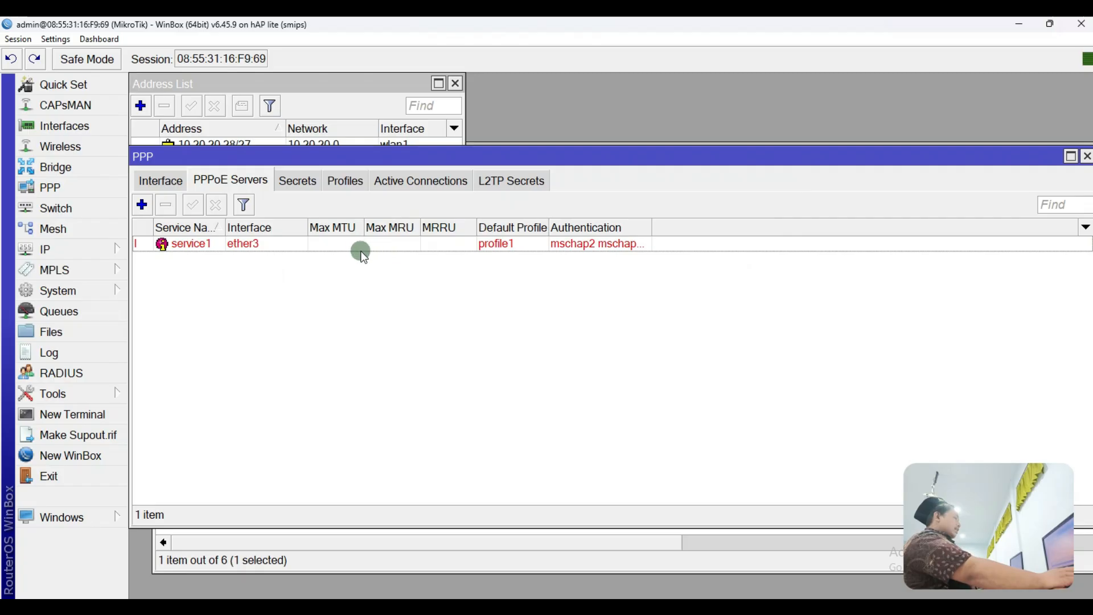
# Step: Check service1 in the PPPoE Servers list, then return to the empty Secrets list
pyautogui.click(293, 182)
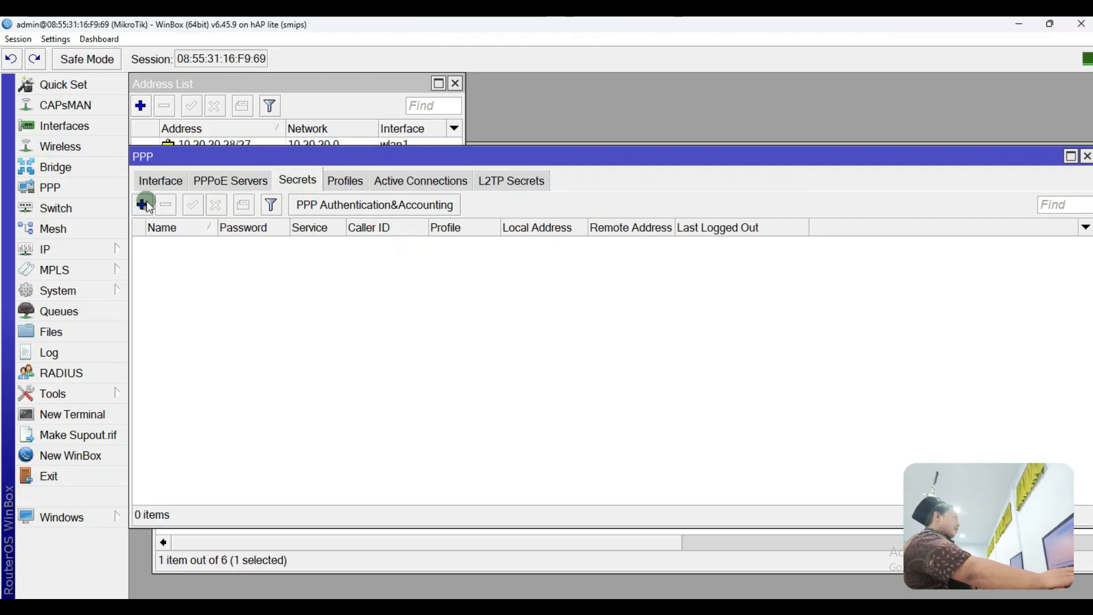
pyautogui.click(210, 181)
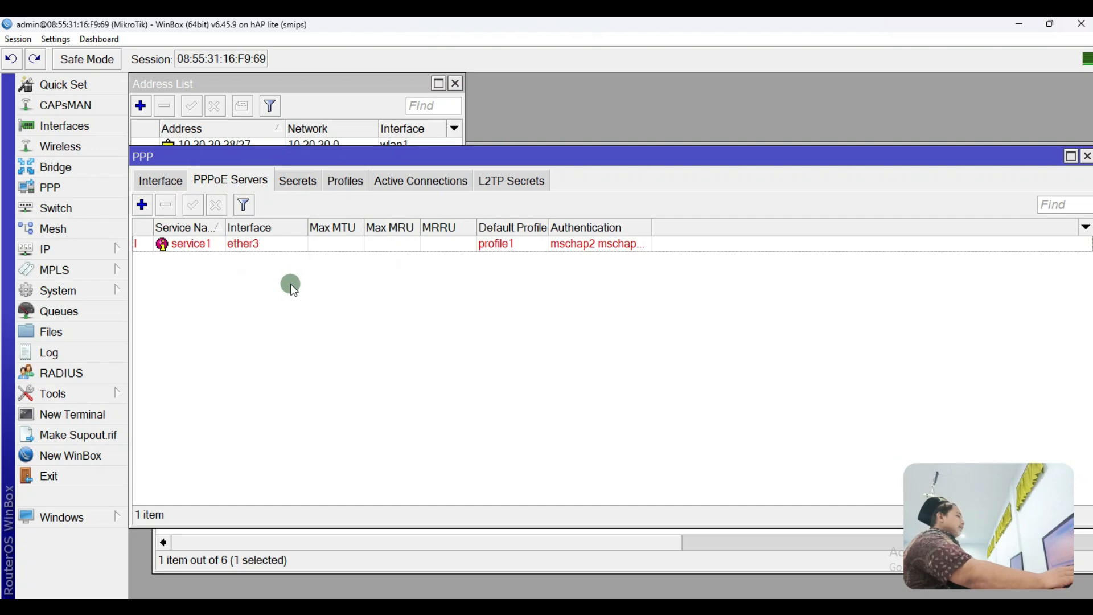
pyautogui.click(280, 246)
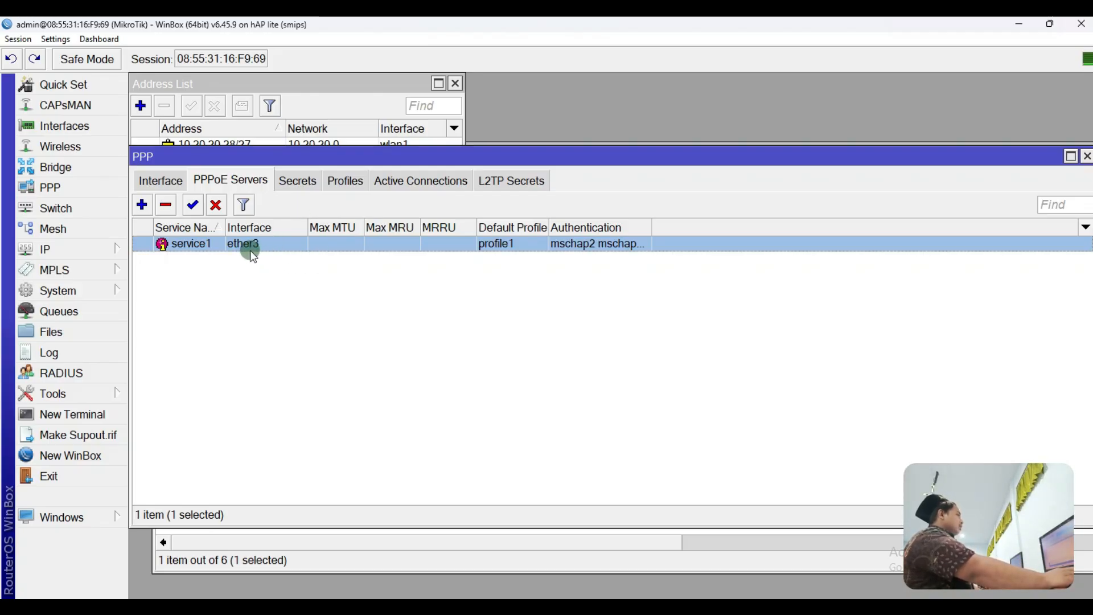
pyautogui.click(296, 181)
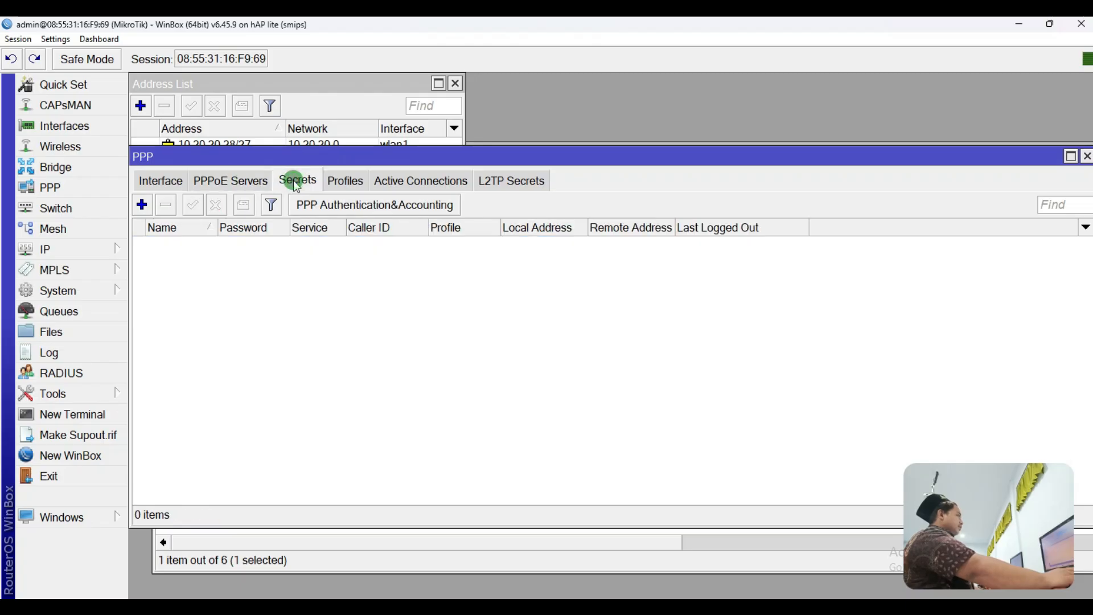
# Step: Add a pppoe PPP secret with a username and password on profile1, then show Paint
pyautogui.click(142, 205)
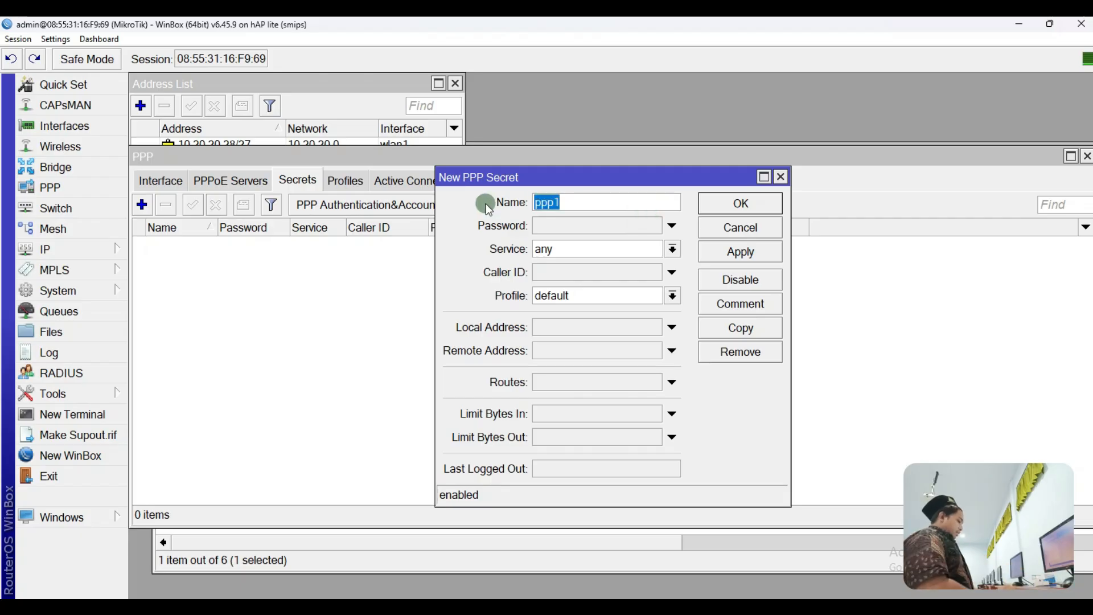
pyautogui.write('contoh')
pyautogui.press('Tab')
pyautogui.write('contoh')
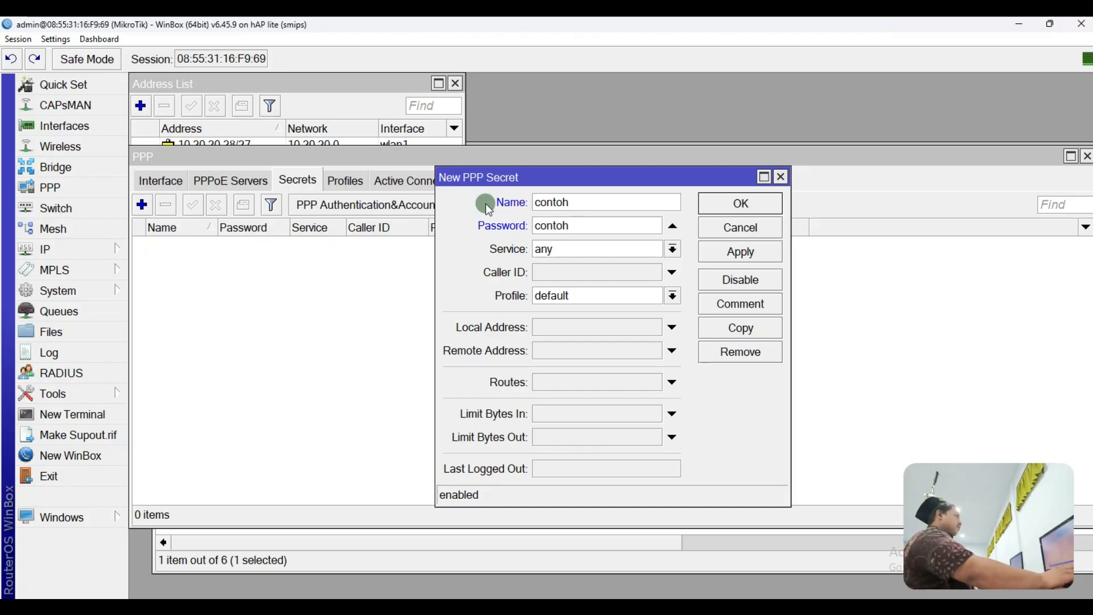
pyautogui.click(552, 251)
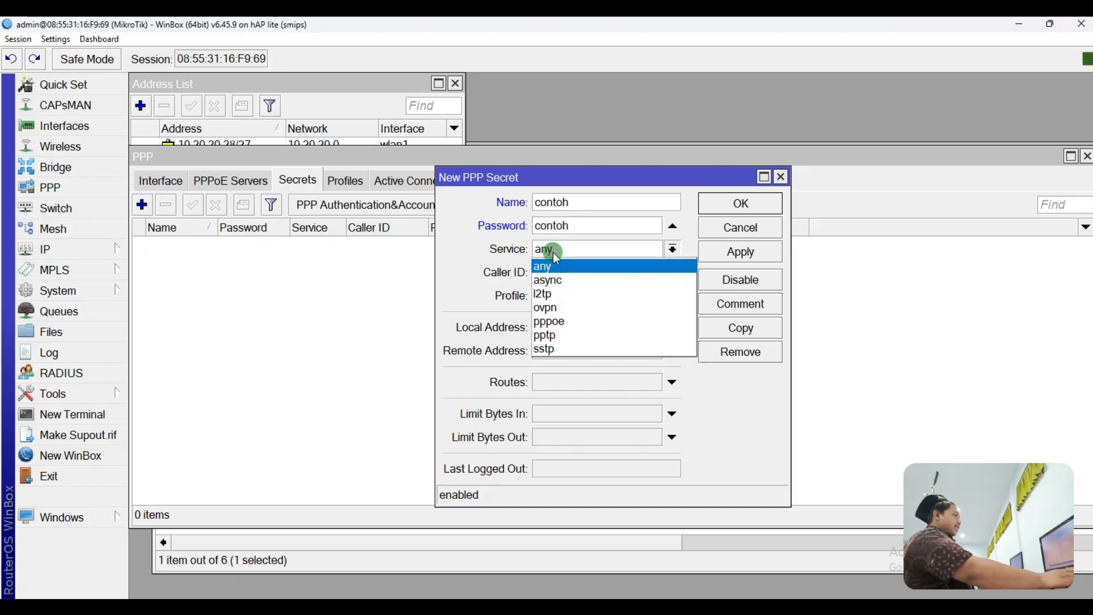
pyautogui.click(563, 322)
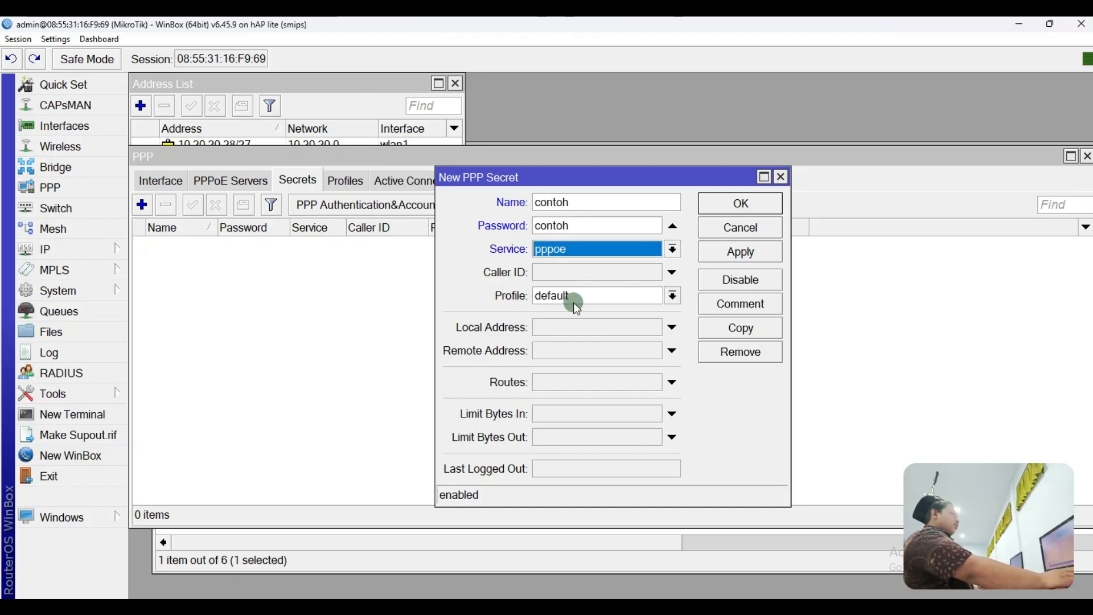
pyautogui.click(573, 302)
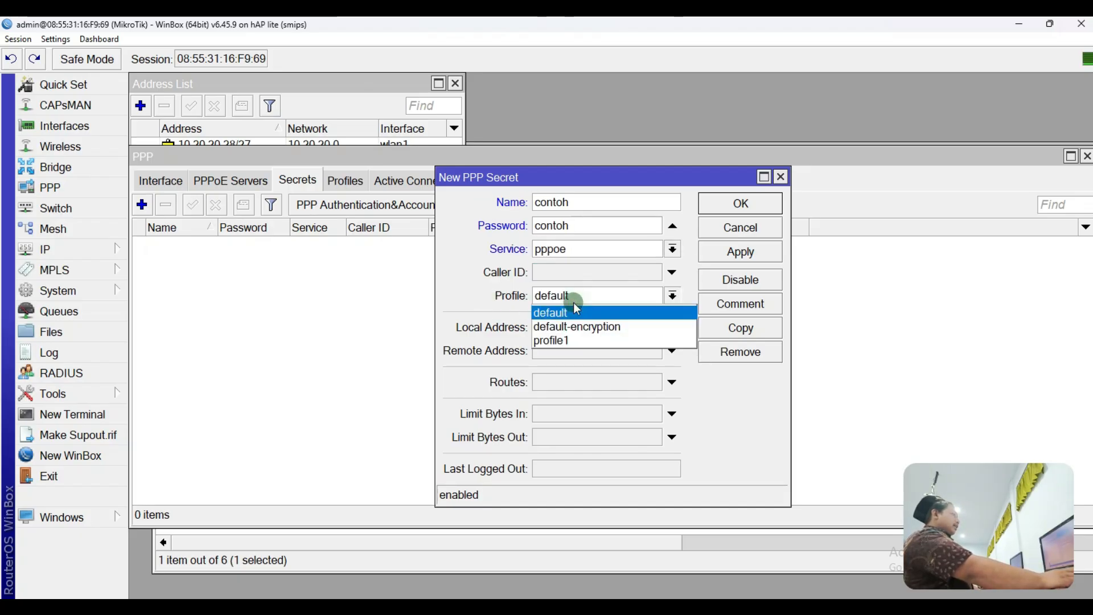
pyautogui.click(556, 342)
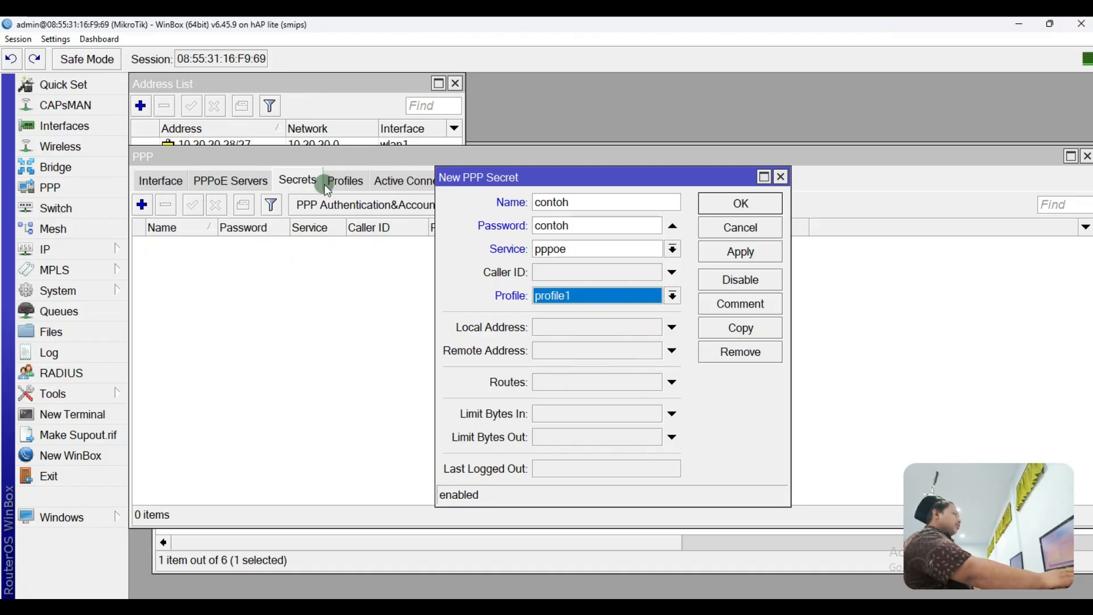
pyautogui.click(723, 253)
pyautogui.click(741, 213)
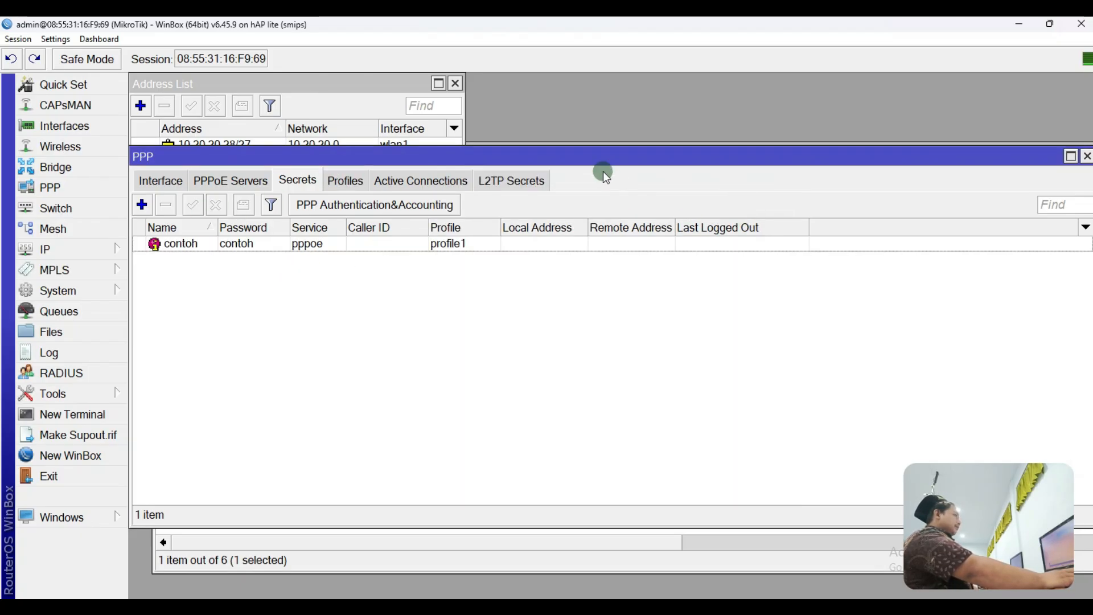
pyautogui.click(634, 607)
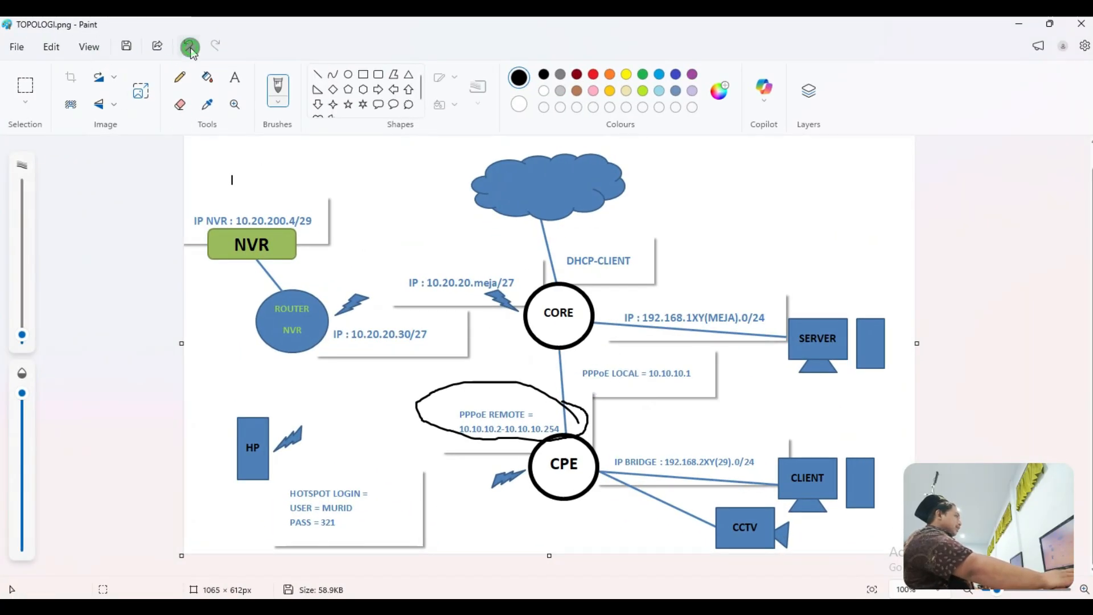
# Step: Undo the PPPoE REMOTE ellipse and stray strokes, then loop NVR, its router and 10.20.20.30/27
pyautogui.click(187, 45)
pyautogui.moveTo(615, 334)
pyautogui.mouseDown()
pyautogui.moveTo(591, 285)
pyautogui.moveTo(495, 406)
pyautogui.moveTo(539, 524)
pyautogui.moveTo(599, 326)
pyautogui.mouseUp()
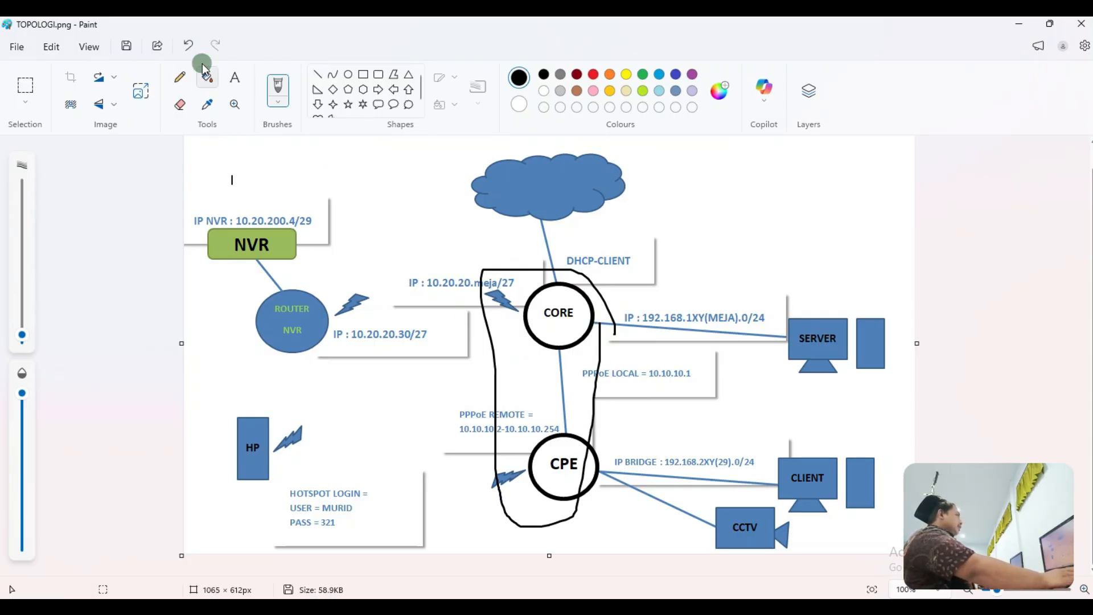
pyautogui.click(188, 45)
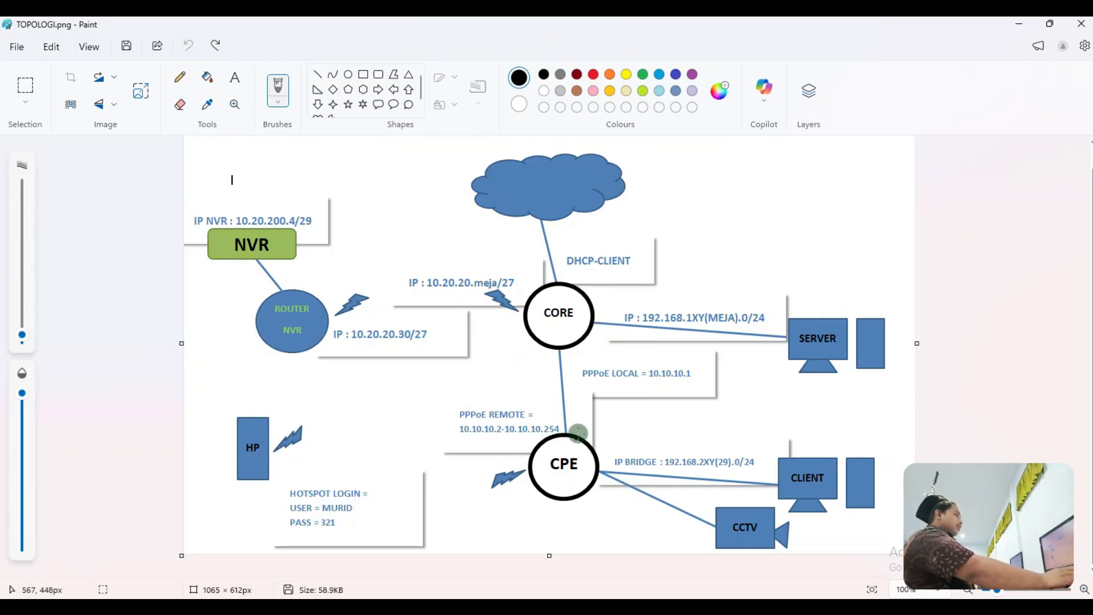
pyautogui.moveTo(600, 428)
pyautogui.mouseDown()
pyautogui.moveTo(449, 410)
pyautogui.moveTo(563, 532)
pyautogui.moveTo(603, 439)
pyautogui.moveTo(473, 386)
pyautogui.moveTo(475, 500)
pyautogui.moveTo(523, 523)
pyautogui.mouseUp()
pyautogui.click(188, 45)
pyautogui.click(188, 45)
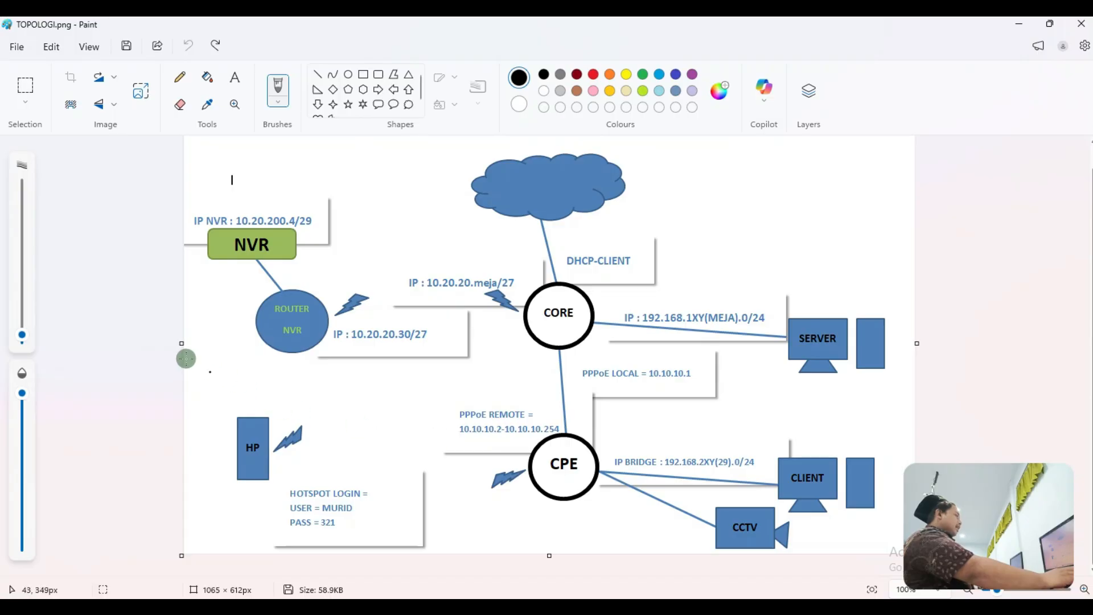
pyautogui.moveTo(207, 340)
pyautogui.mouseDown()
pyautogui.moveTo(451, 342)
pyautogui.moveTo(340, 225)
pyautogui.moveTo(154, 207)
pyautogui.moveTo(210, 359)
pyautogui.moveTo(225, 360)
pyautogui.mouseUp()
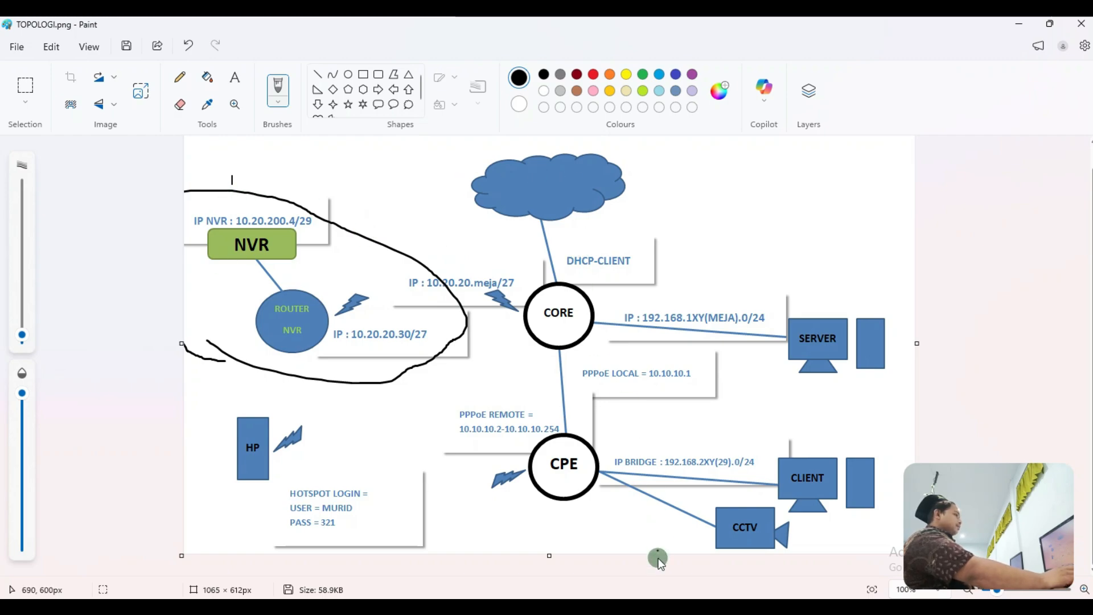
pyautogui.click(550, 607)
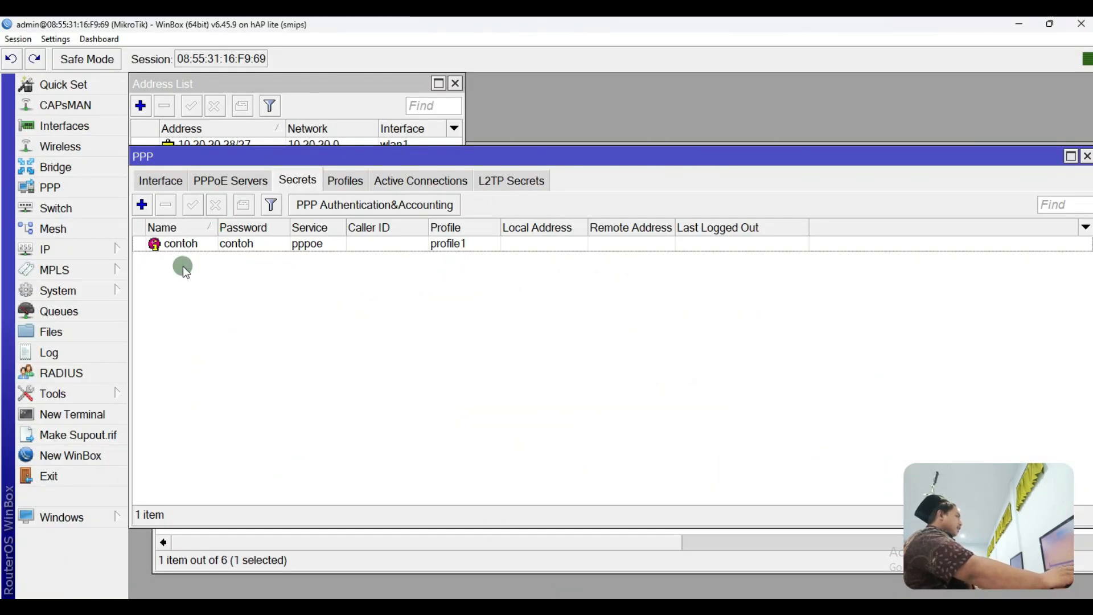
# Step: Ping 10.20.200.4 from a new RouterOS terminal and watch every request time out
pyautogui.click(92, 254)
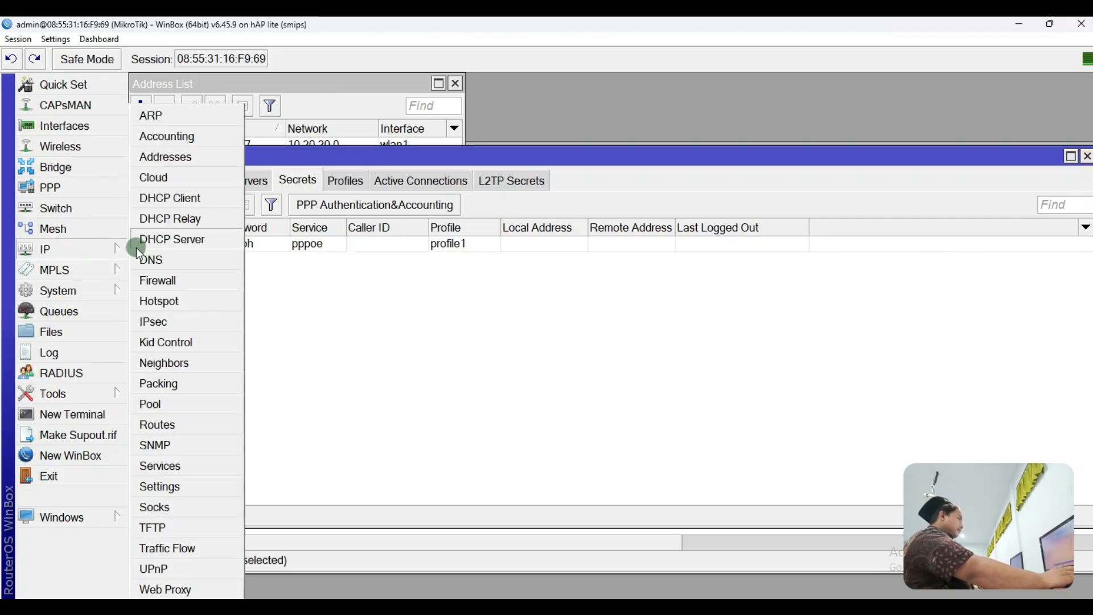
pyautogui.click(107, 411)
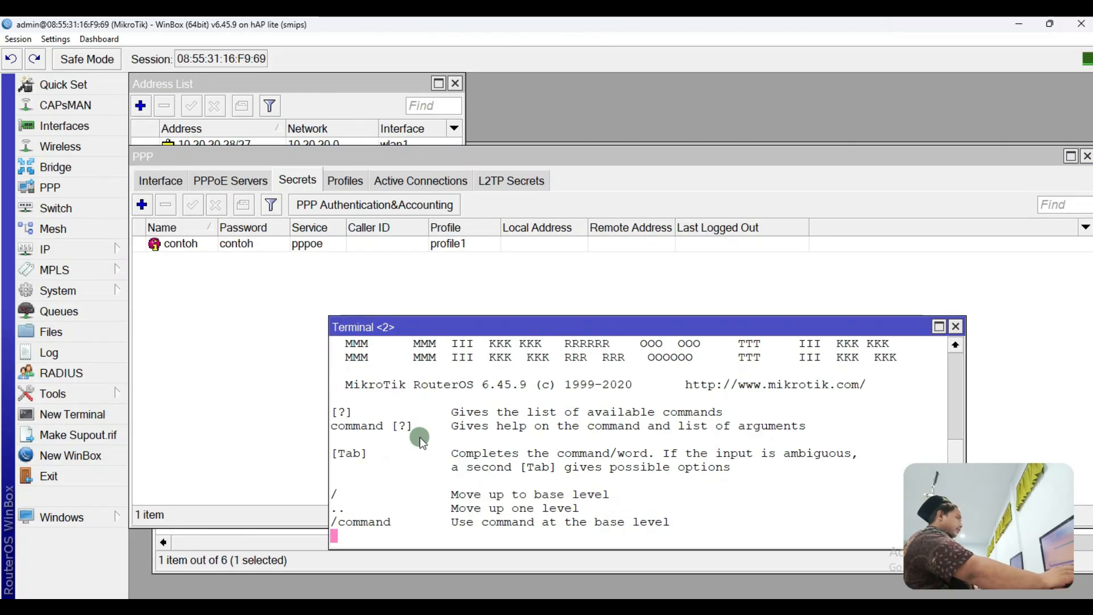
pyautogui.write('ping ')
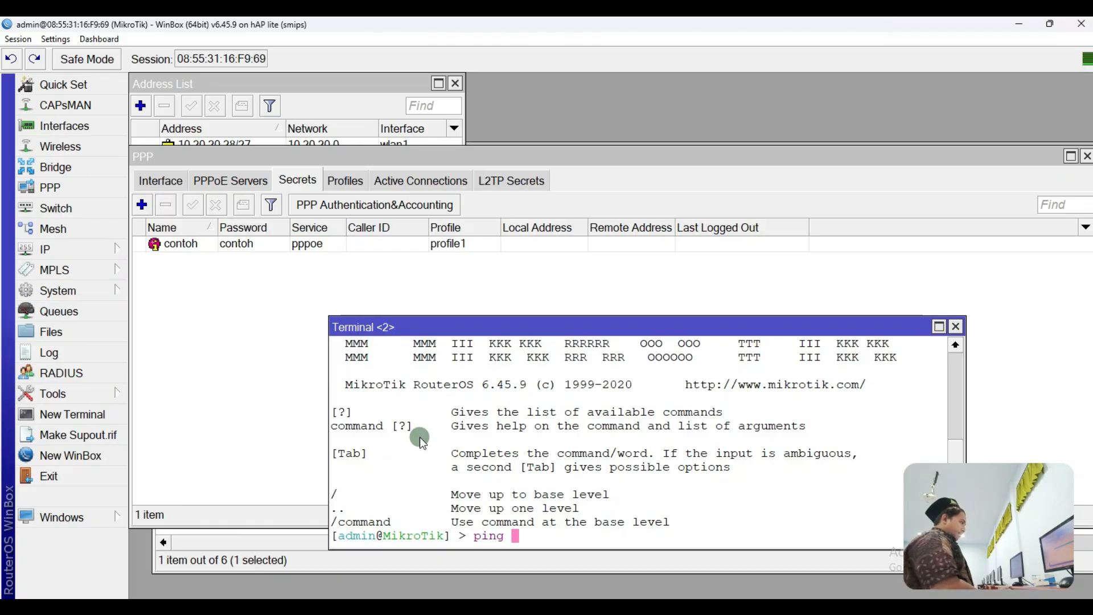
pyautogui.write('10.20.200.4')
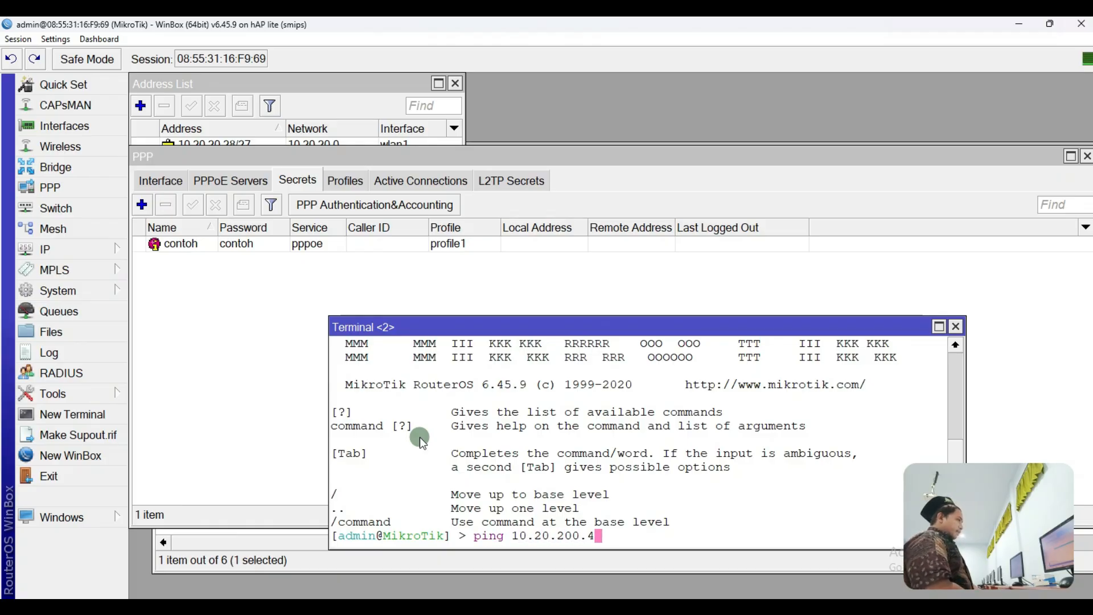
pyautogui.press('Return')
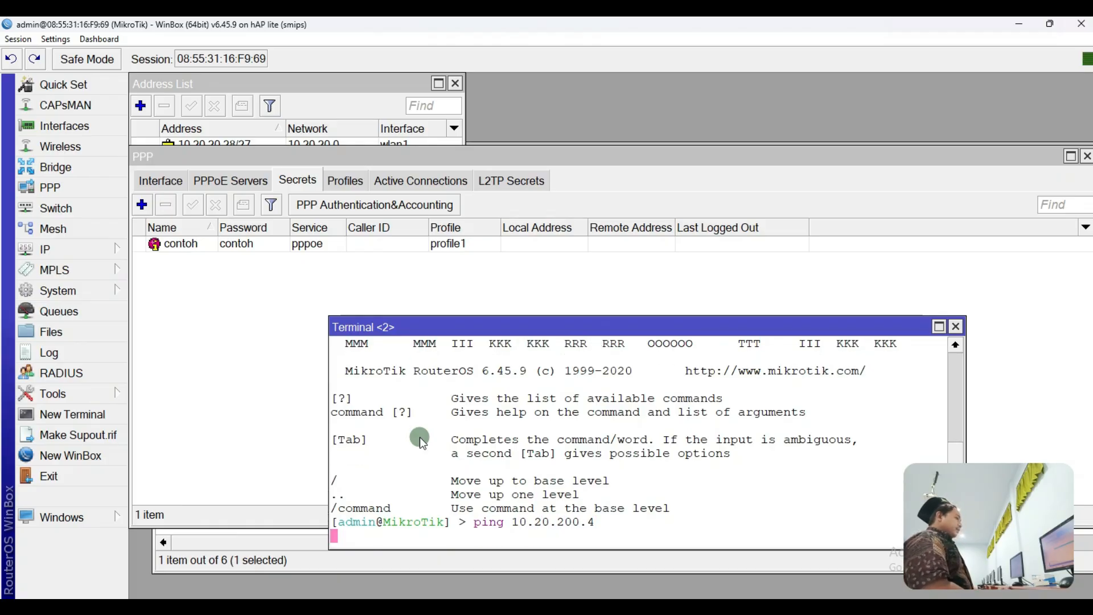
pyautogui.moveTo(571, 326); pyautogui.dragTo(578, 277)
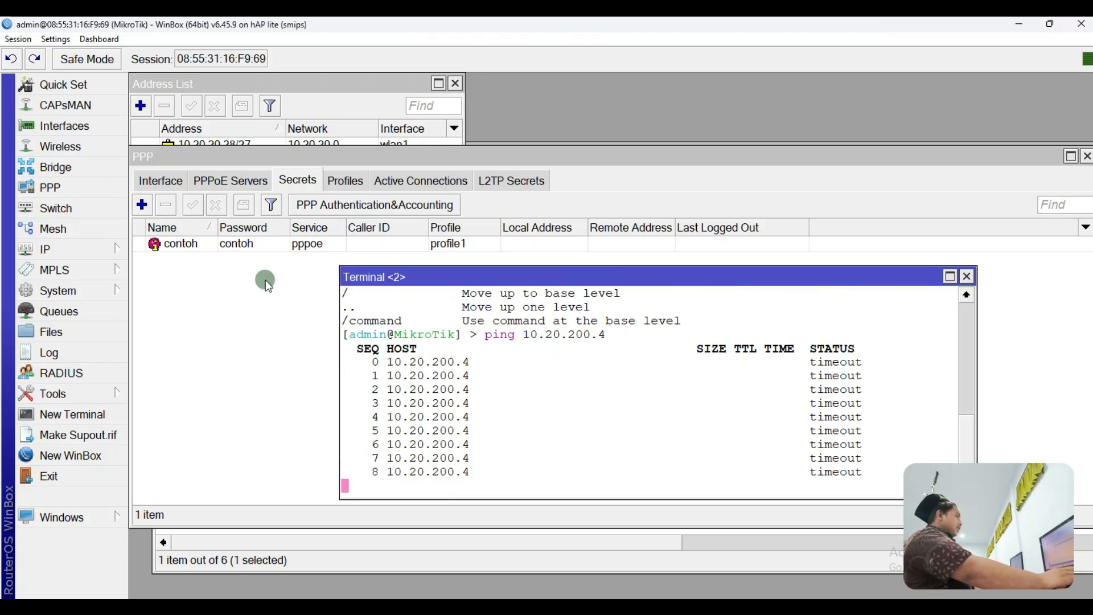
pyautogui.click(120, 251)
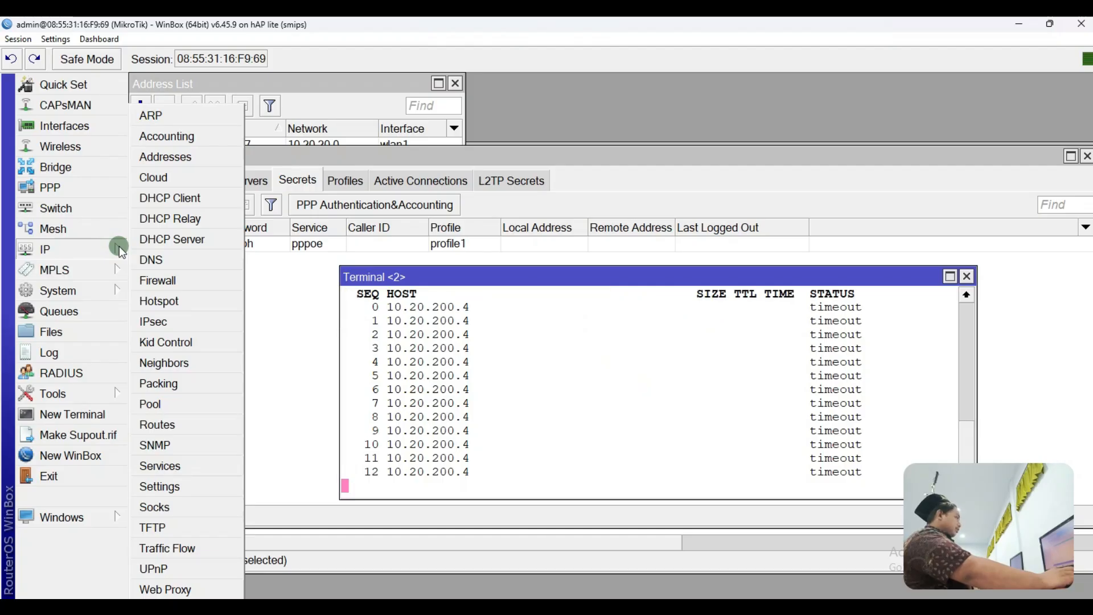
# Step: Open the IP Routes list and start a new route, beginning its destination address with 1
pyautogui.click(158, 425)
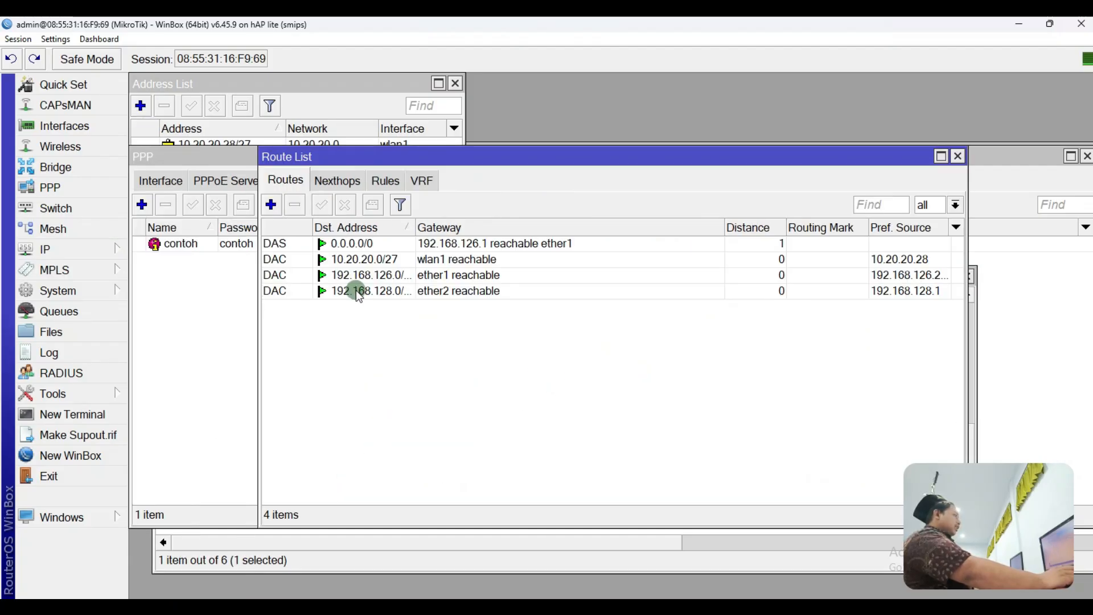
pyautogui.click(273, 207)
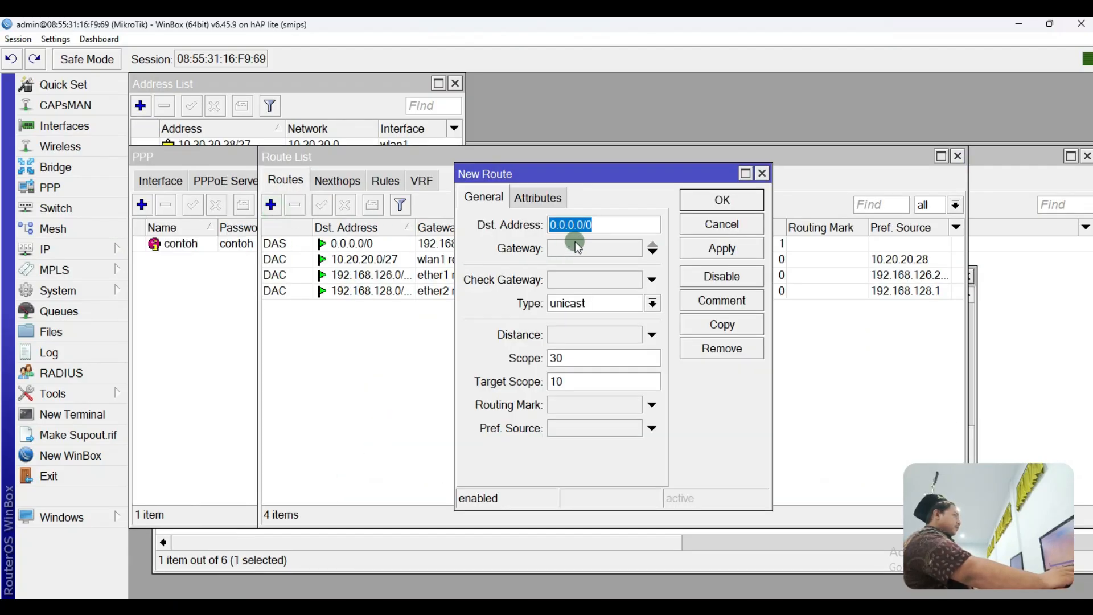
pyautogui.write('19')
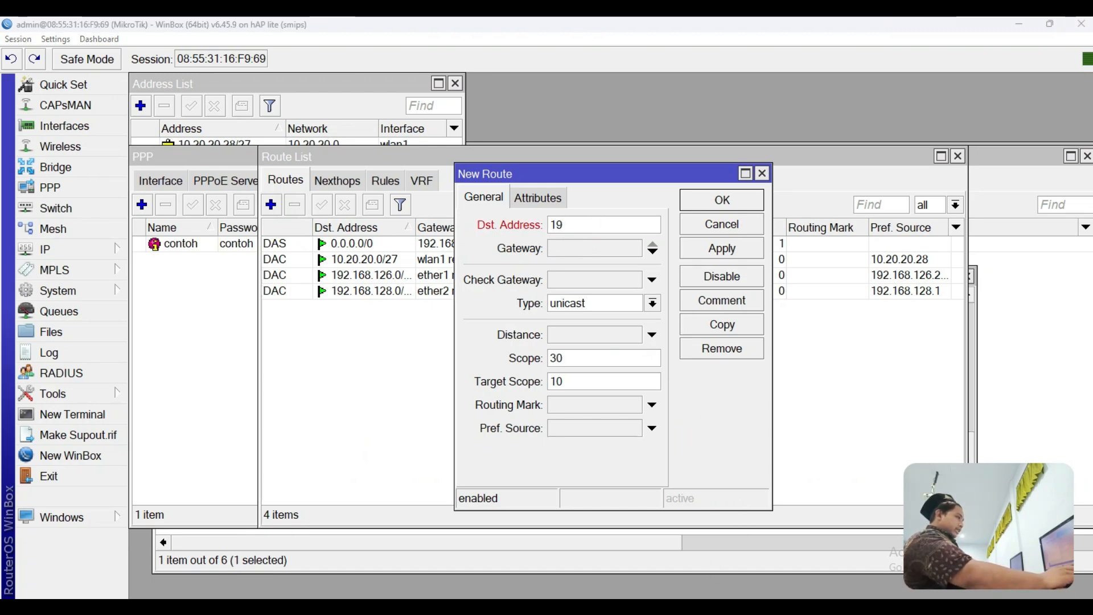
pyautogui.hotkey('alt', 'Tab')
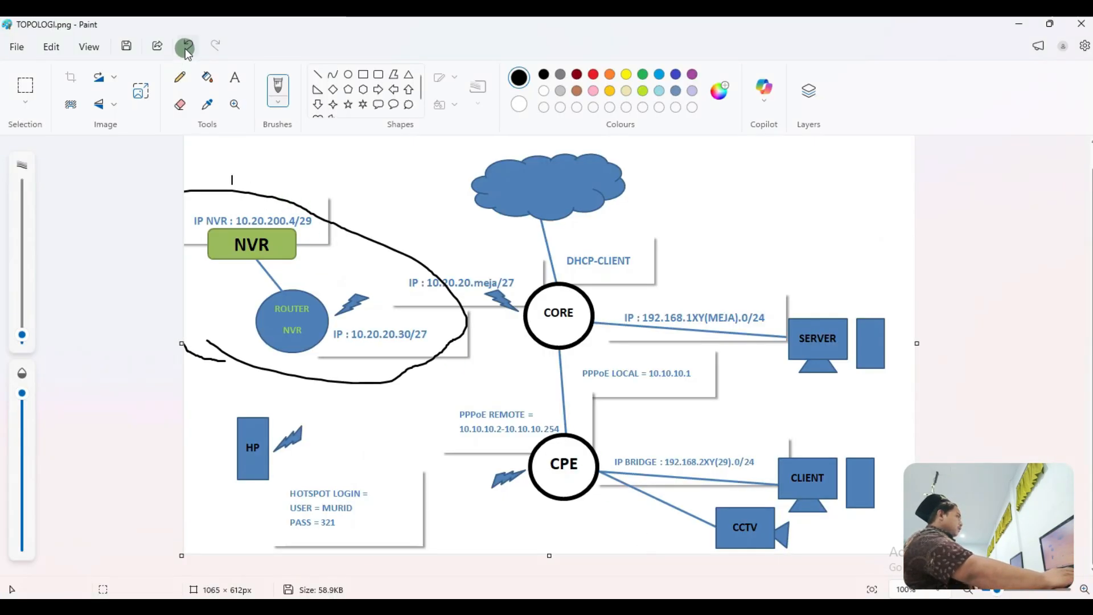
# Step: Outline the NVR's 10.20.200.4/29 label in Paint, undo every mark, and minimize Paint
pyautogui.click(189, 45)
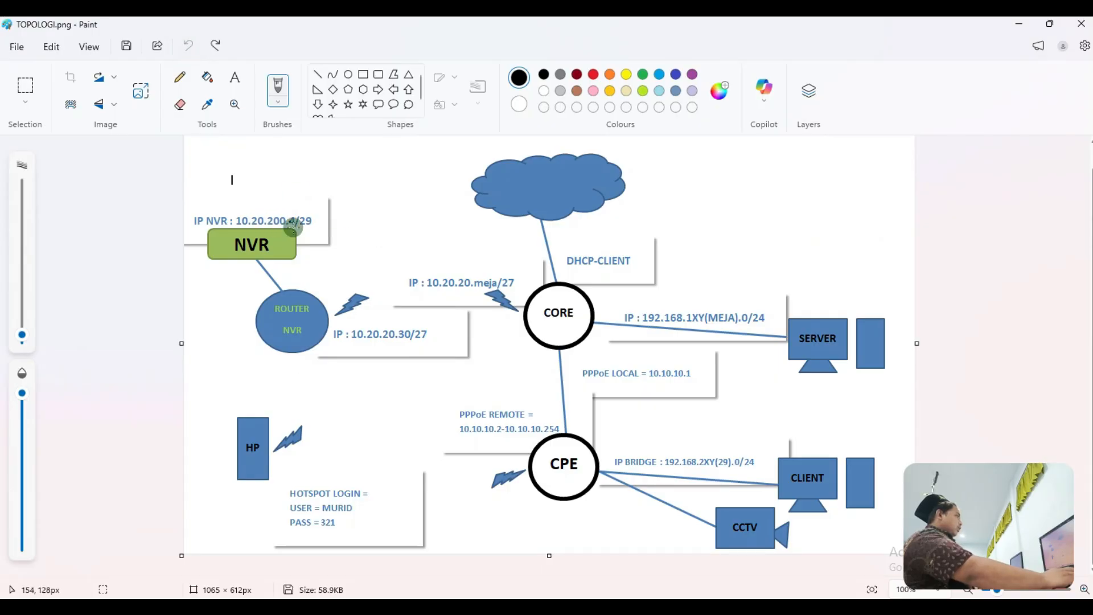
pyautogui.moveTo(296, 207)
pyautogui.mouseDown()
pyautogui.moveTo(296, 230)
pyautogui.moveTo(230, 231)
pyautogui.moveTo(230, 207)
pyautogui.moveTo(301, 208)
pyautogui.mouseUp()
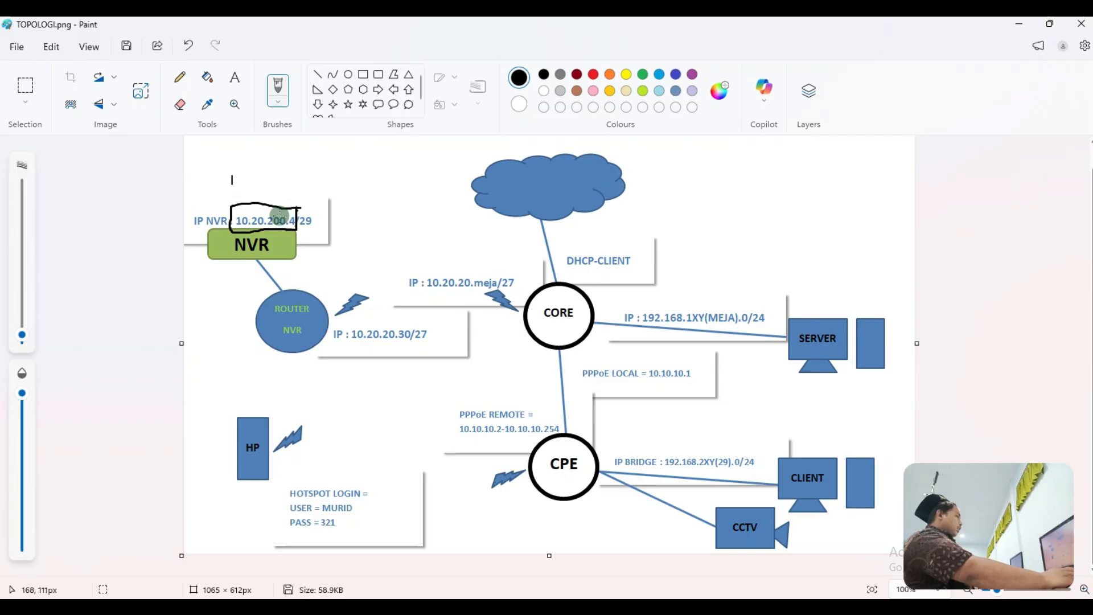
pyautogui.click(188, 45)
pyautogui.moveTo(326, 197)
pyautogui.mouseDown()
pyautogui.moveTo(245, 191)
pyautogui.moveTo(235, 221)
pyautogui.moveTo(264, 233)
pyautogui.moveTo(324, 222)
pyautogui.moveTo(316, 195)
pyautogui.mouseUp()
pyautogui.click(190, 46)
pyautogui.click(1019, 24)
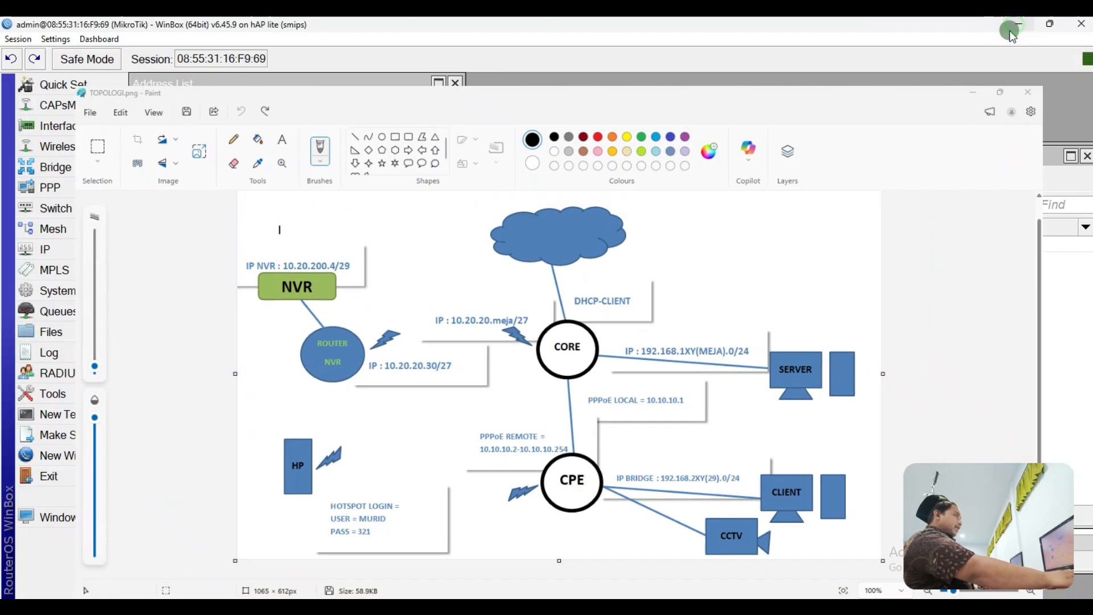
pyautogui.click(493, 268)
# Step: Give the new route destination 10.20.200.4 and gateway 10.20.20.30, then loop ROUTER NVR in Paint
pyautogui.write('10.320')
pyautogui.press('BackSpace')
pyautogui.press('BackSpace')
pyautogui.press('BackSpace')
pyautogui.write('20.2')
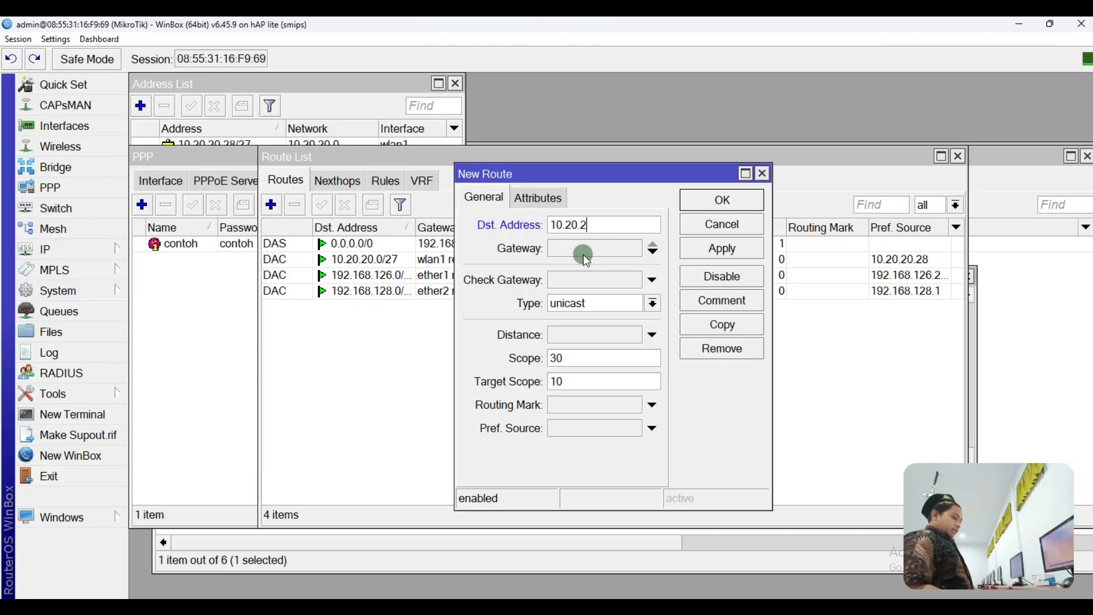
pyautogui.write('00.4')
pyautogui.click(583, 254)
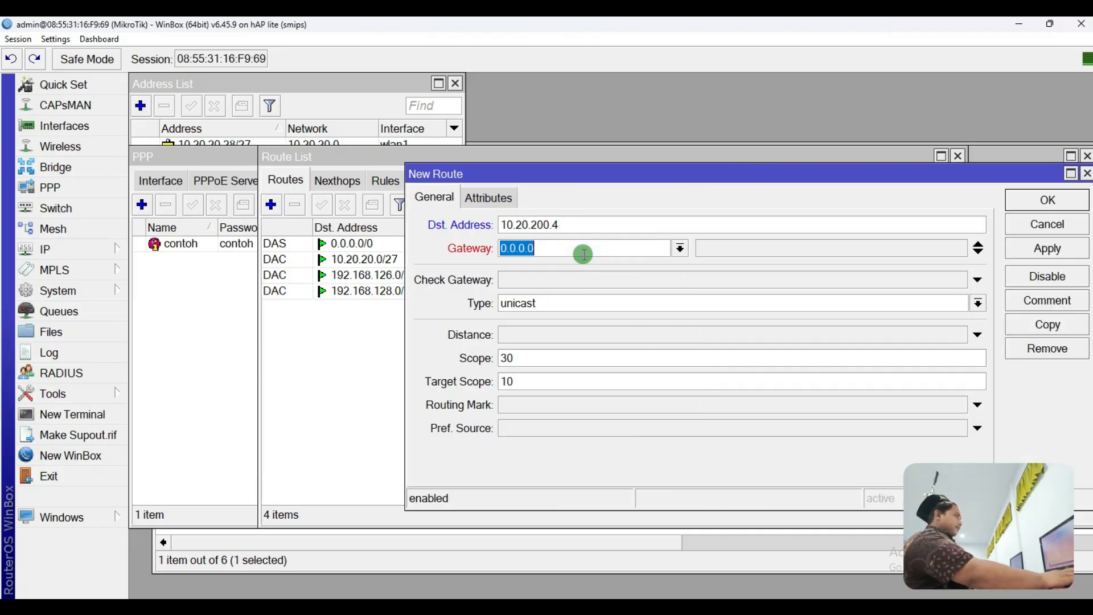
pyautogui.write('1')
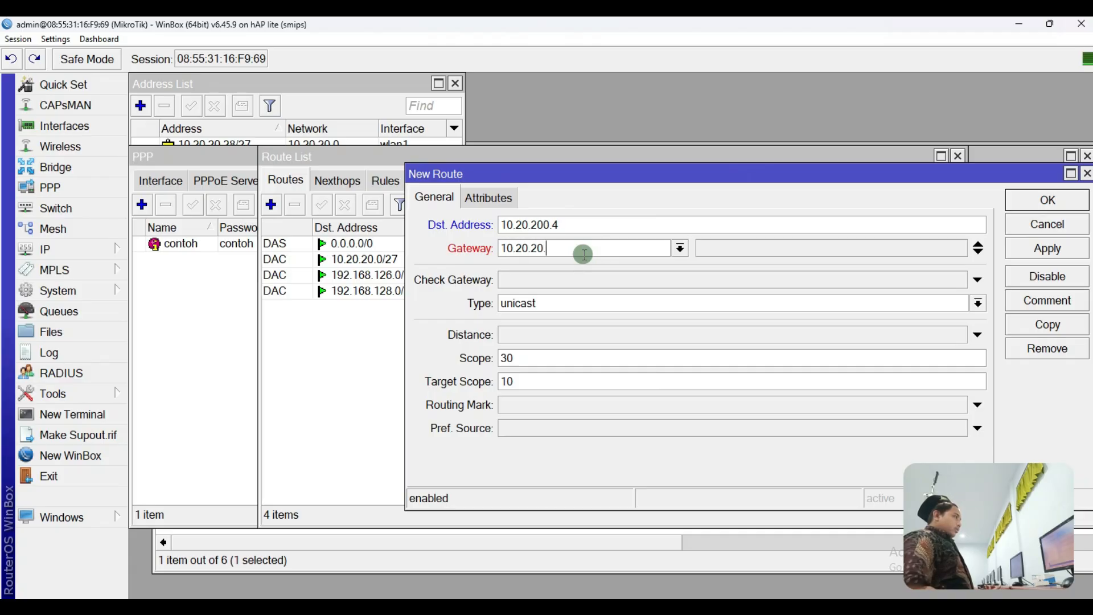
pyautogui.write('0.20.20.30')
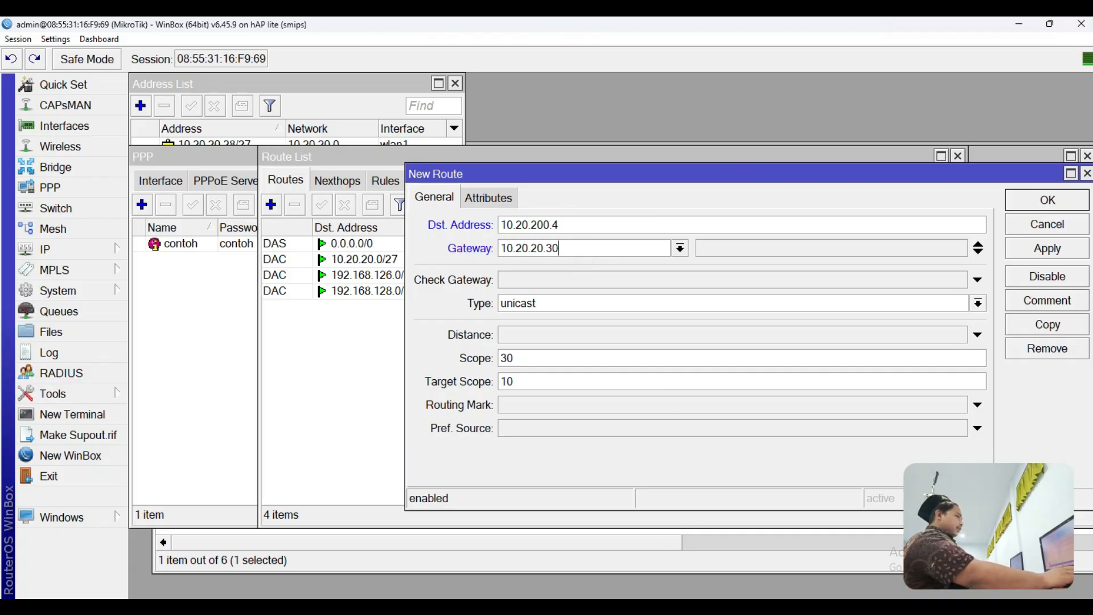
pyautogui.hotkey('alt', 'Tab')
pyautogui.moveTo(331, 293)
pyautogui.mouseDown()
pyautogui.moveTo(195, 298)
pyautogui.moveTo(354, 350)
pyautogui.mouseUp()
# Step: Loop ROUTER NVR, the NVR address and the 10.20.20.30/27 label, then undo all three marks
pyautogui.click(532, 353)
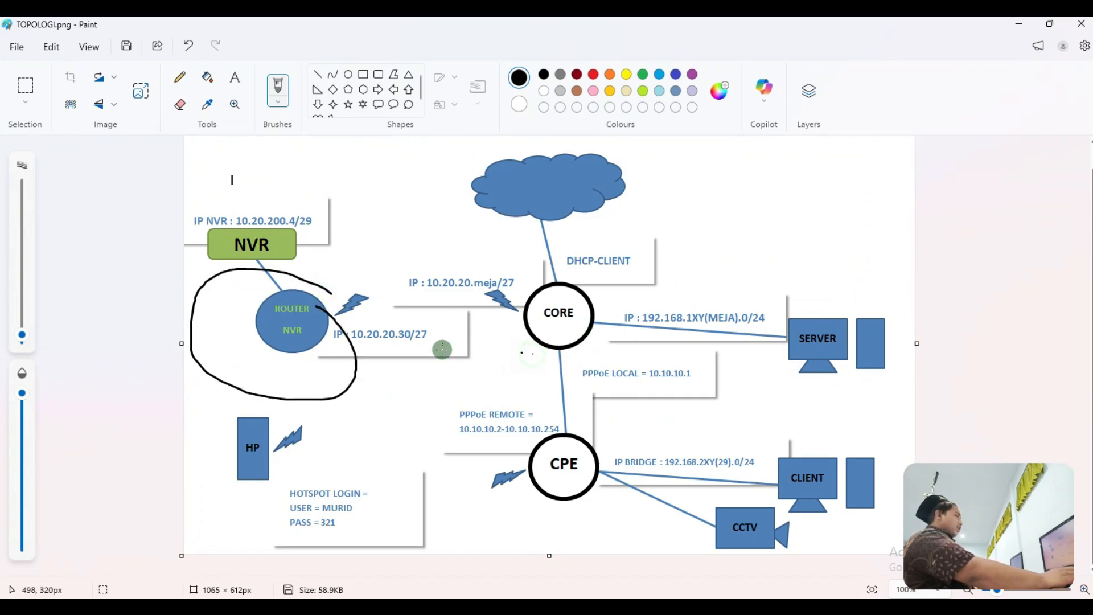
pyautogui.moveTo(280, 203); pyautogui.dragTo(189, 246)
pyautogui.moveTo(517, 323)
pyautogui.mouseDown()
pyautogui.moveTo(514, 295)
pyautogui.moveTo(312, 301)
pyautogui.mouseUp()
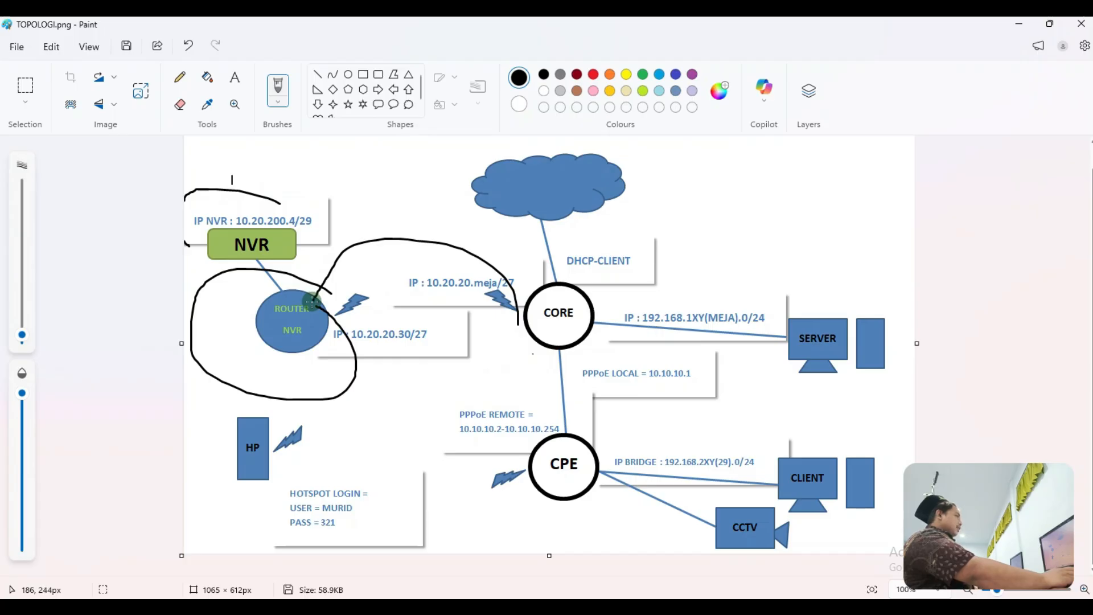
pyautogui.moveTo(458, 336)
pyautogui.mouseDown()
pyautogui.moveTo(375, 309)
pyautogui.moveTo(337, 363)
pyautogui.moveTo(416, 318)
pyautogui.moveTo(402, 319)
pyautogui.mouseUp()
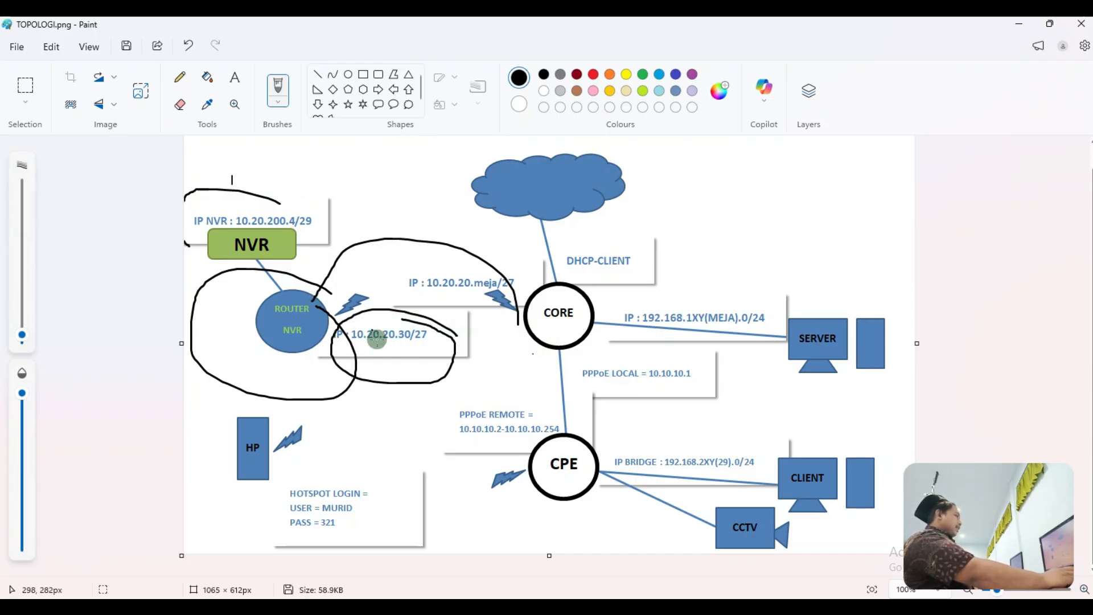
pyautogui.click(187, 46)
pyautogui.click(187, 46)
pyautogui.click(188, 46)
pyautogui.click(188, 46)
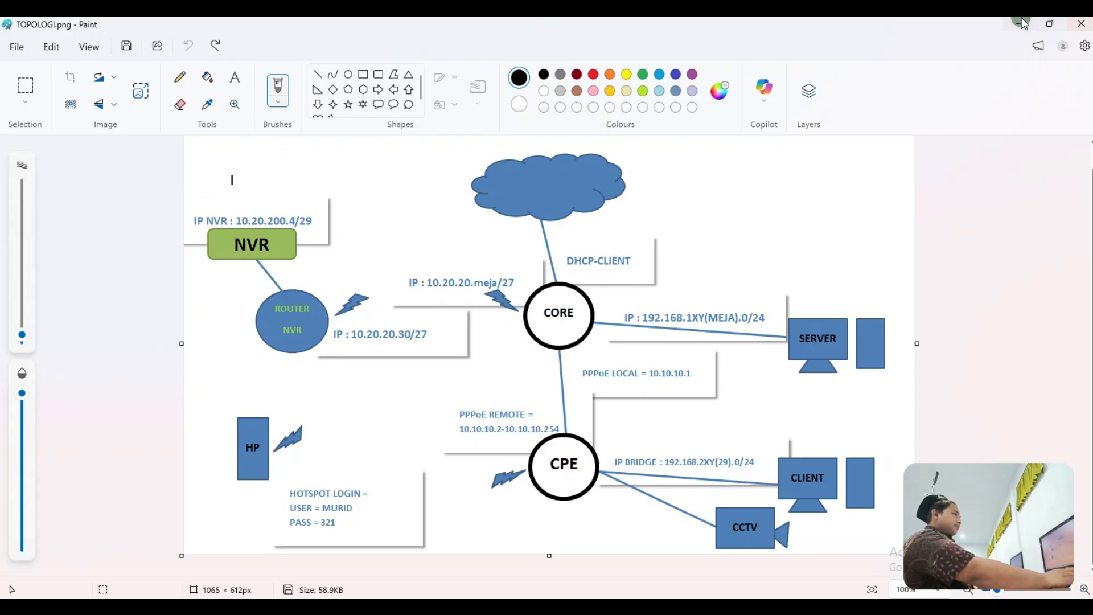
pyautogui.click(1019, 24)
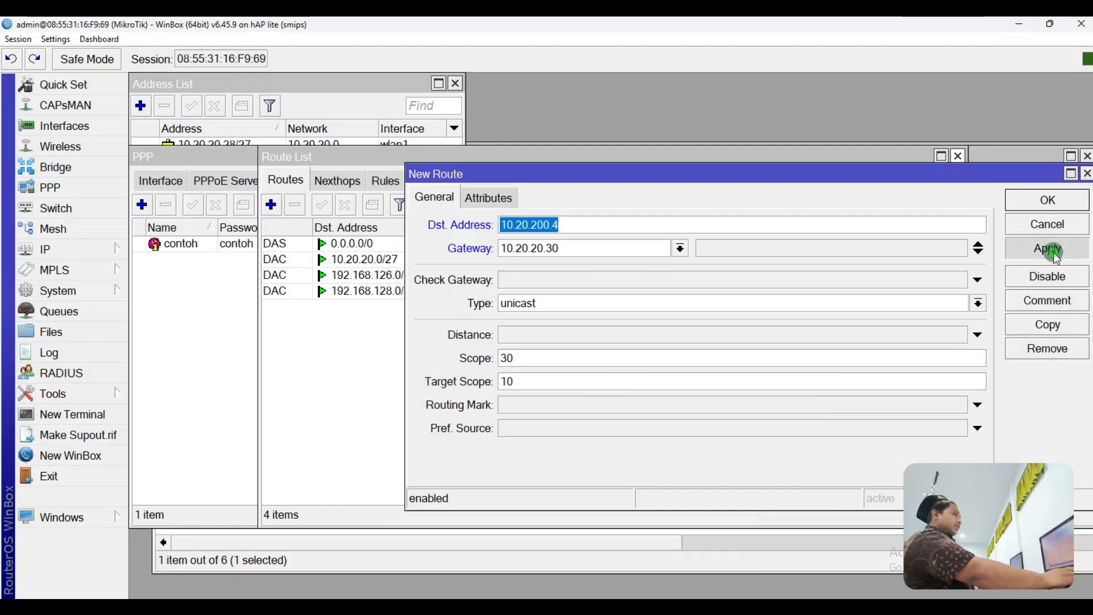
# Step: Save the 10.20.200.4 route via 10.20.20.30 and ping 10.20.200.4 from a new terminal
pyautogui.click(1050, 250)
pyautogui.click(1035, 203)
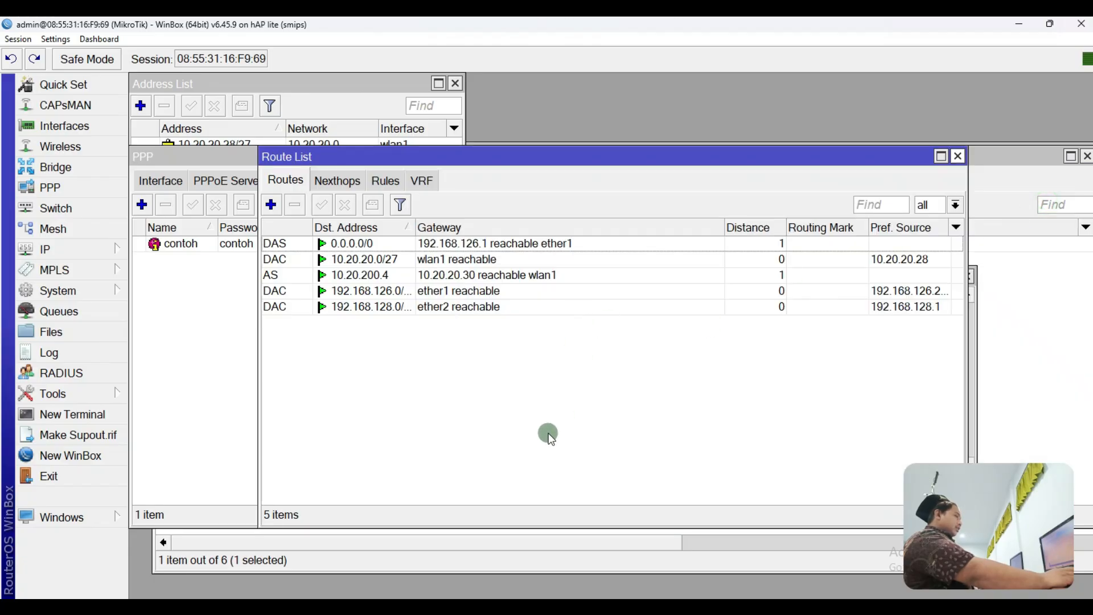
pyautogui.click(108, 422)
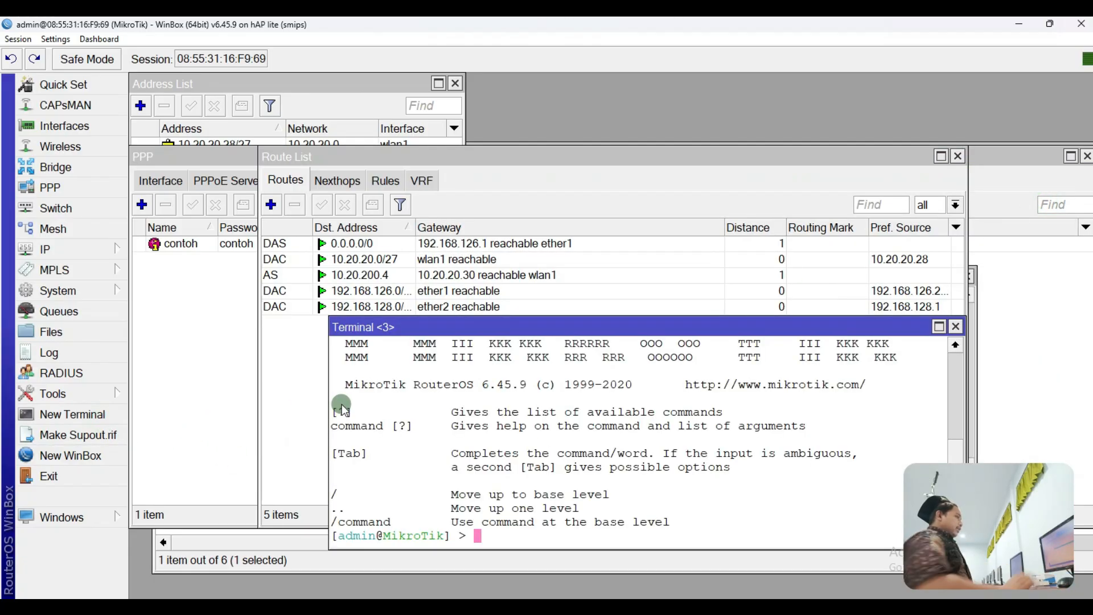
pyautogui.write('ping 10.20.200.4')
pyautogui.press('Return')
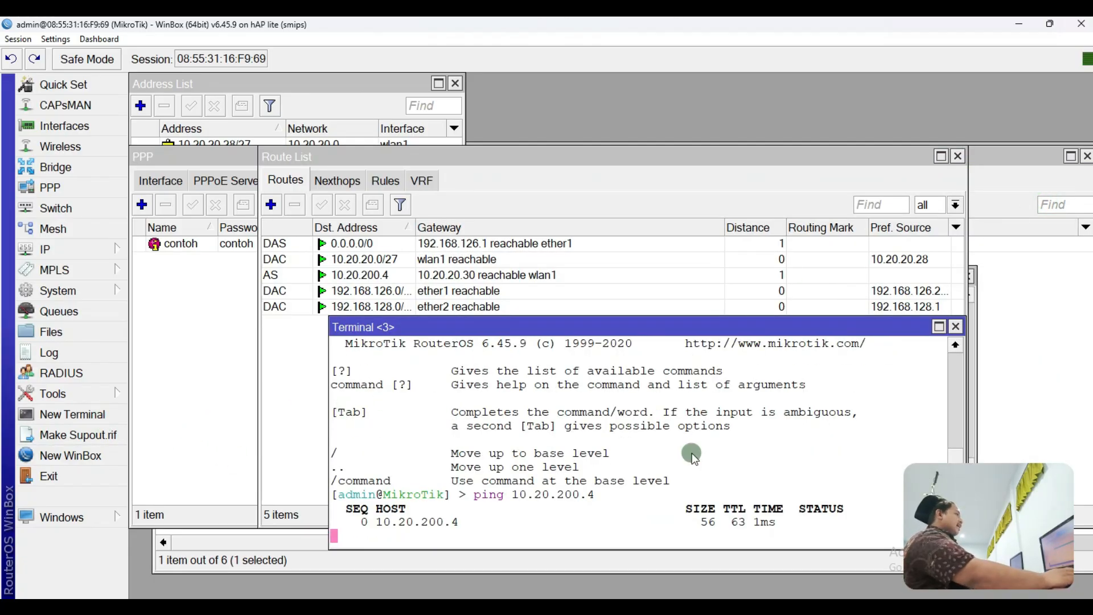
# Step: Copy the 10.20.200.4 route into a new 10.20.200.0/24 route
pyautogui.click(483, 248)
pyautogui.click(460, 275)
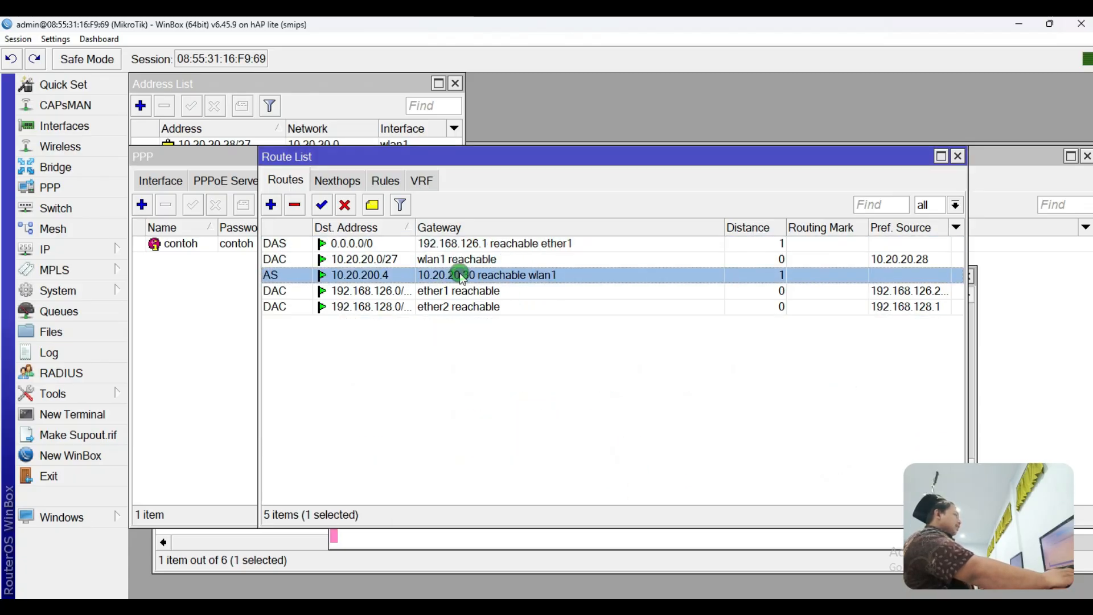
pyautogui.doubleClick(425, 275)
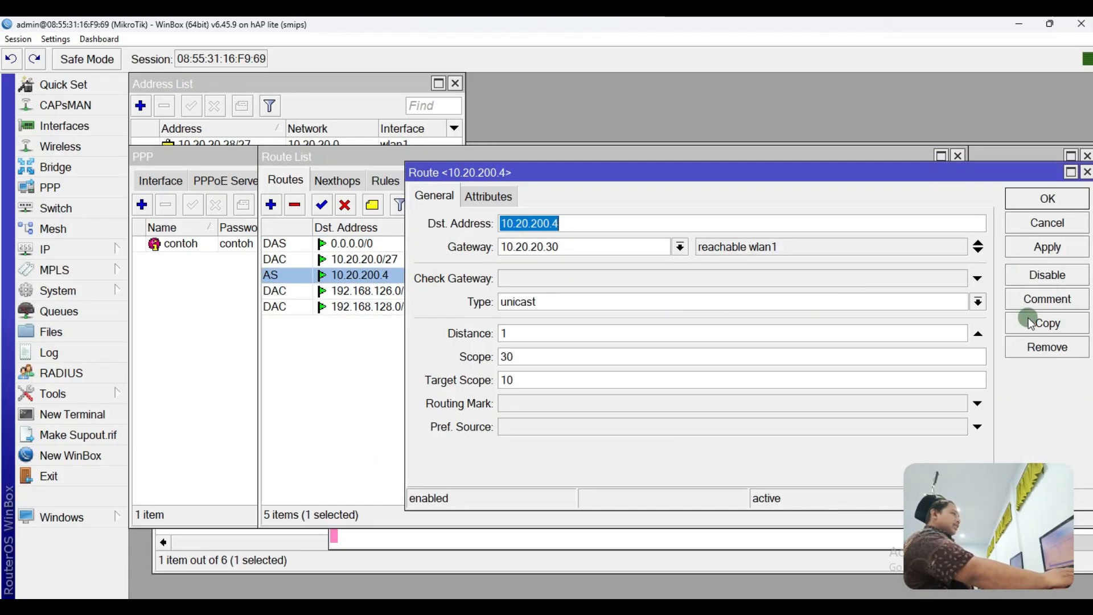
pyautogui.click(1028, 321)
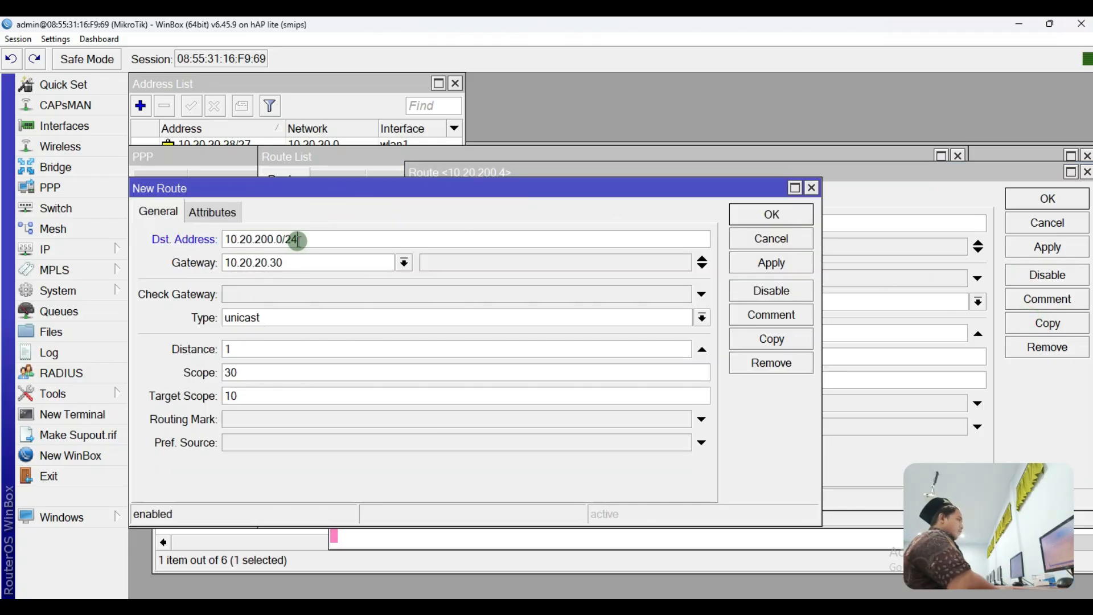
pyautogui.click(761, 215)
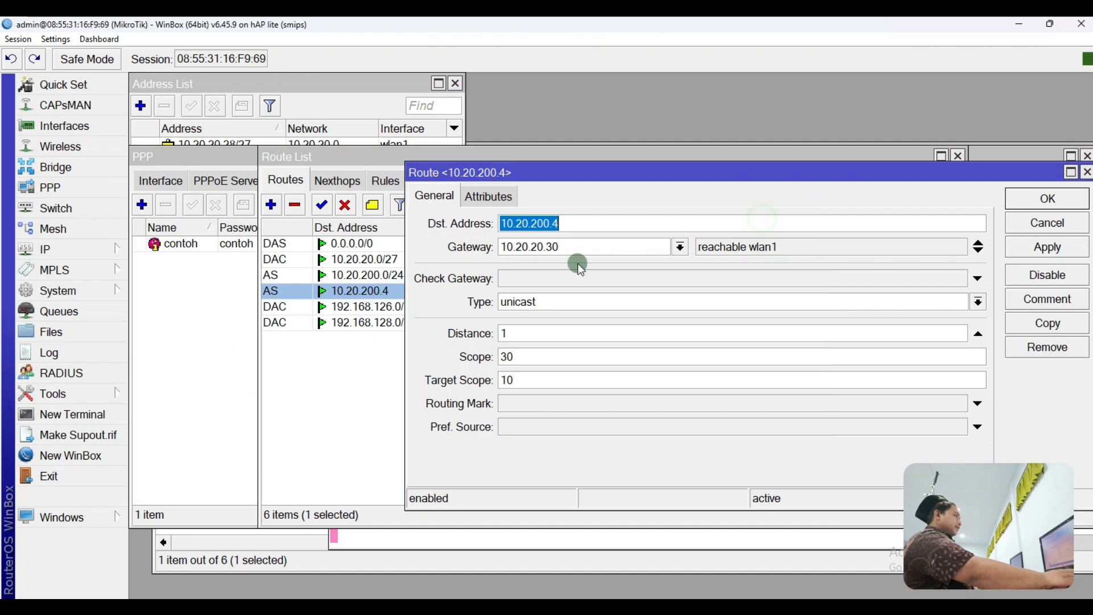
pyautogui.click(1034, 200)
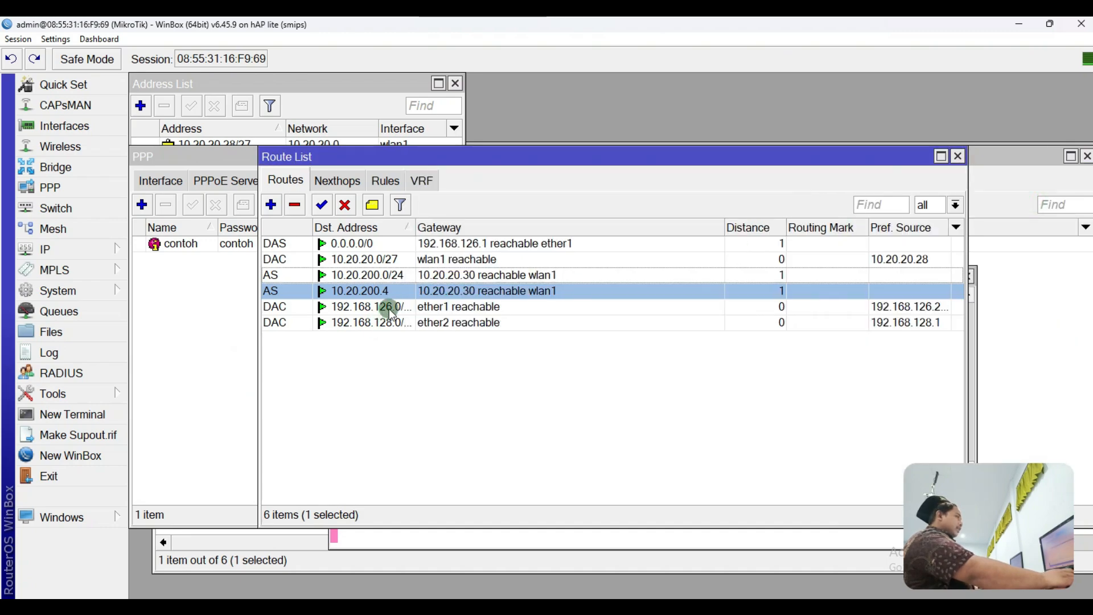
# Step: Change the copied route's destination to 10.20.200.0/29 and disable the 10.20.200.4 host route
pyautogui.doubleClick(398, 277)
pyautogui.click(586, 223)
pyautogui.press('BackSpace')
pyautogui.write('9')
pyautogui.click(1033, 249)
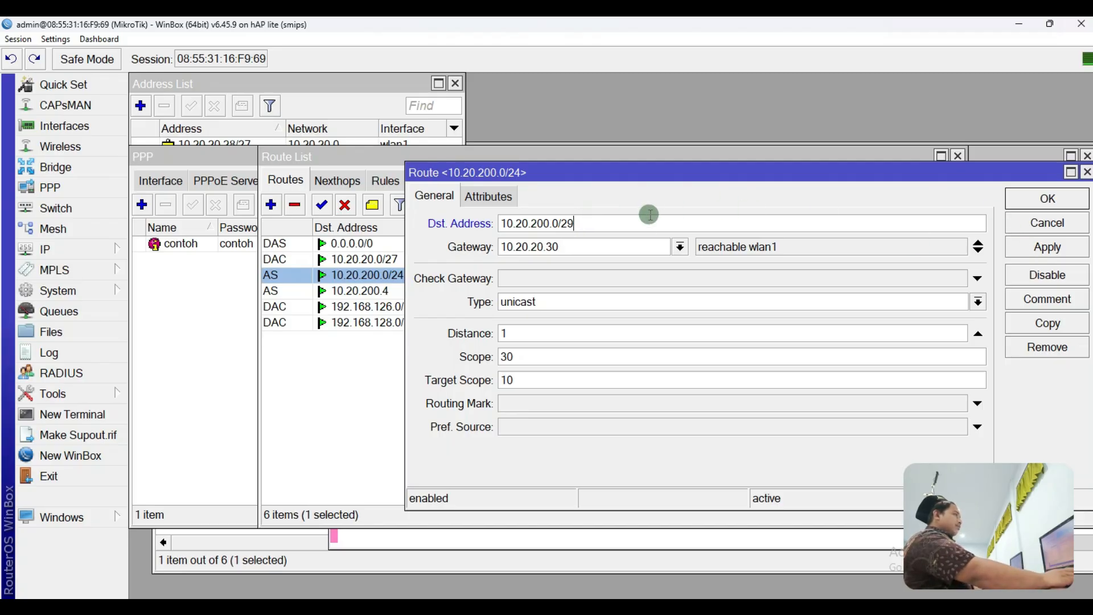
pyautogui.click(1047, 199)
pyautogui.click(432, 291)
pyautogui.click(345, 205)
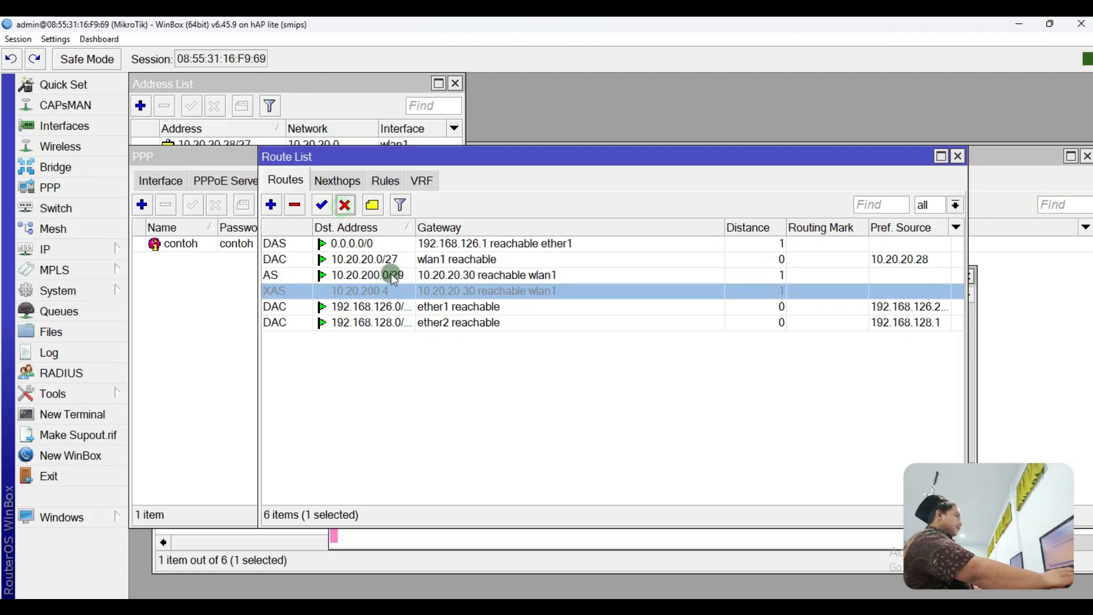
# Step: Close the old ping terminals and rerun ping 10.20.200.4 in a fresh terminal
pyautogui.click(351, 547)
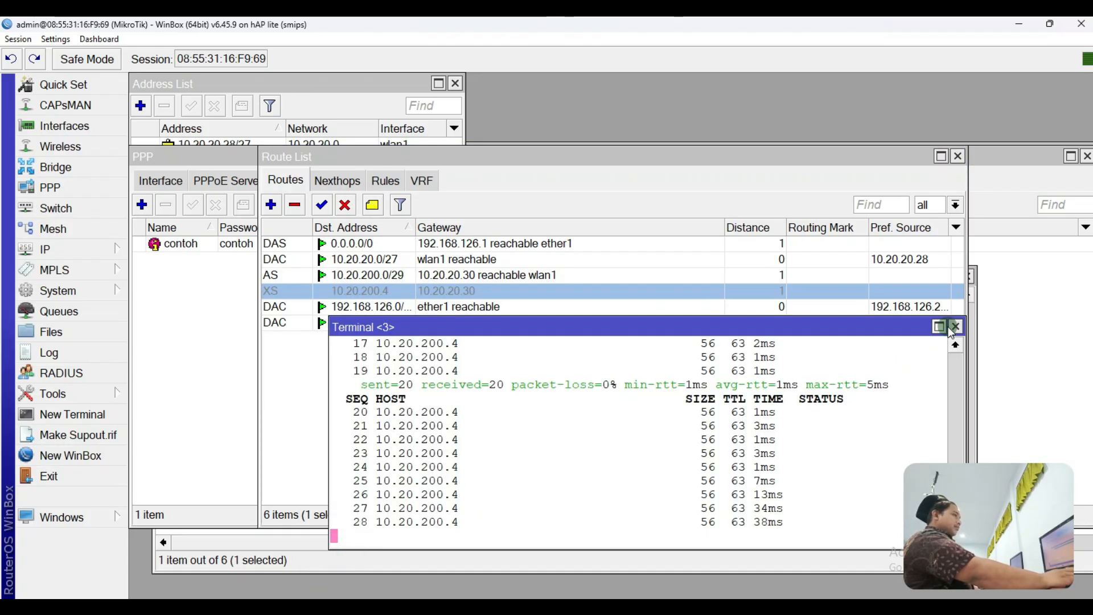
pyautogui.click(955, 327)
pyautogui.click(971, 335)
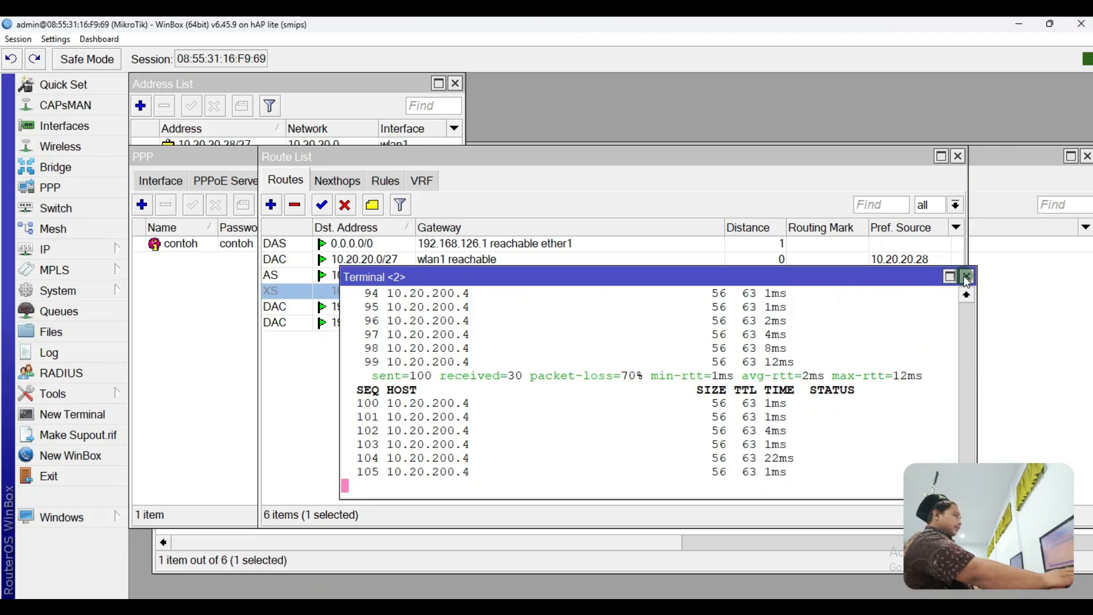
pyautogui.click(73, 413)
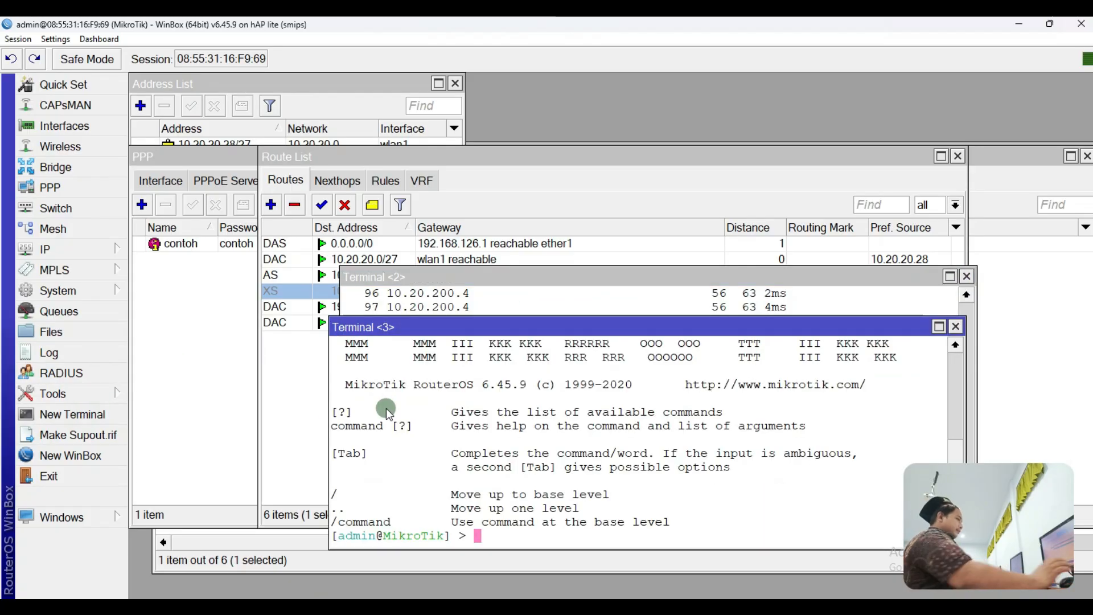
pyautogui.press('Up')
pyautogui.press('Return')
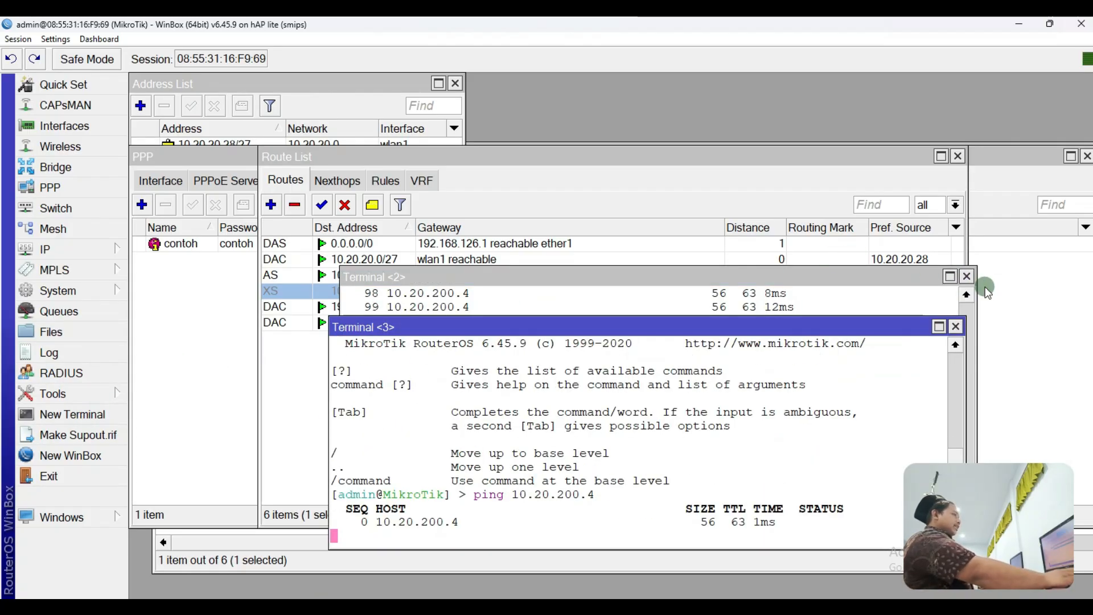
pyautogui.click(960, 277)
pyautogui.click(966, 276)
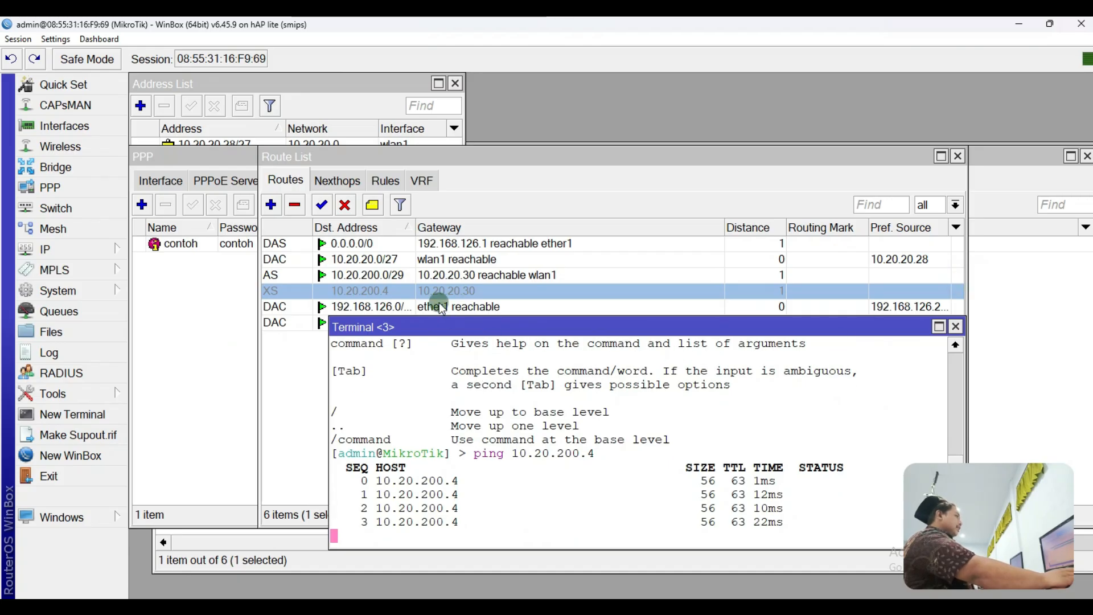
# Step: Remove the 10.20.200.0/29 route, re-enable the 10.20.200.4 route, and check the ping output
pyautogui.click(401, 278)
pyautogui.click(391, 291)
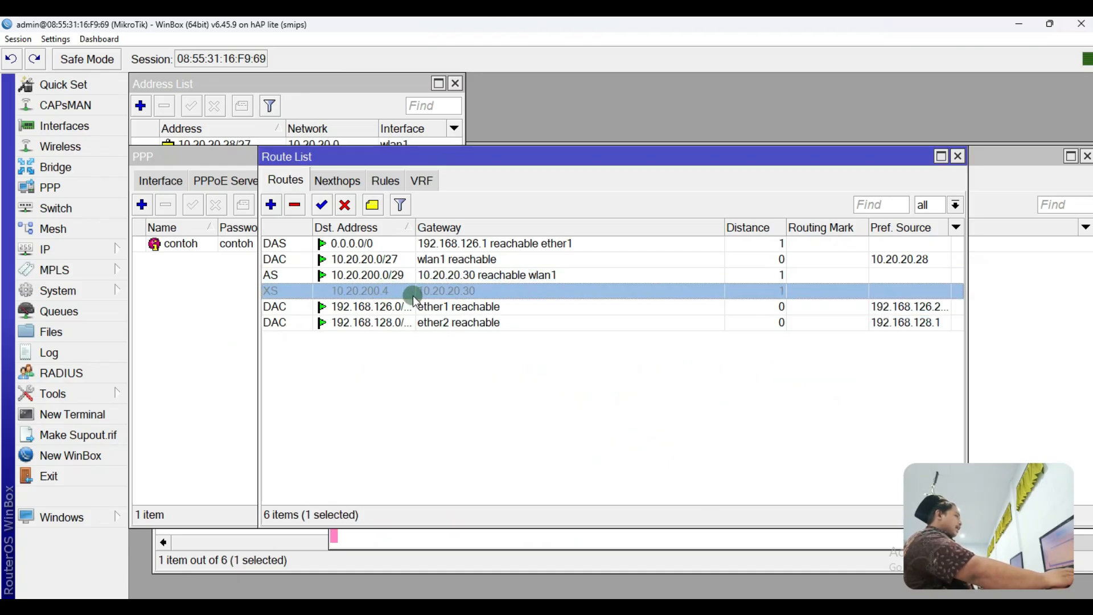
pyautogui.click(395, 277)
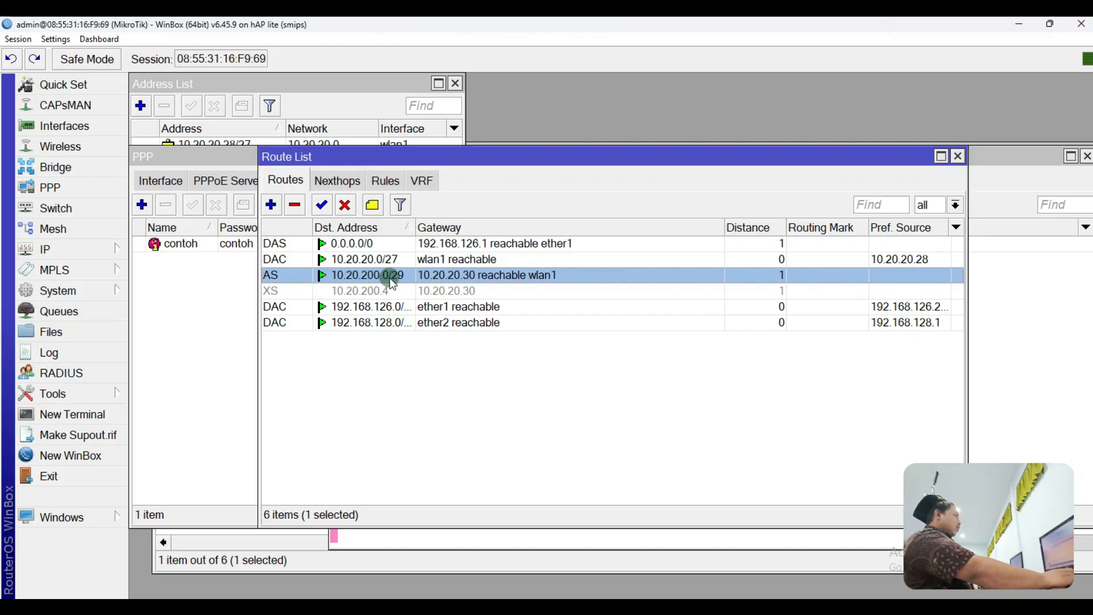
pyautogui.click(428, 292)
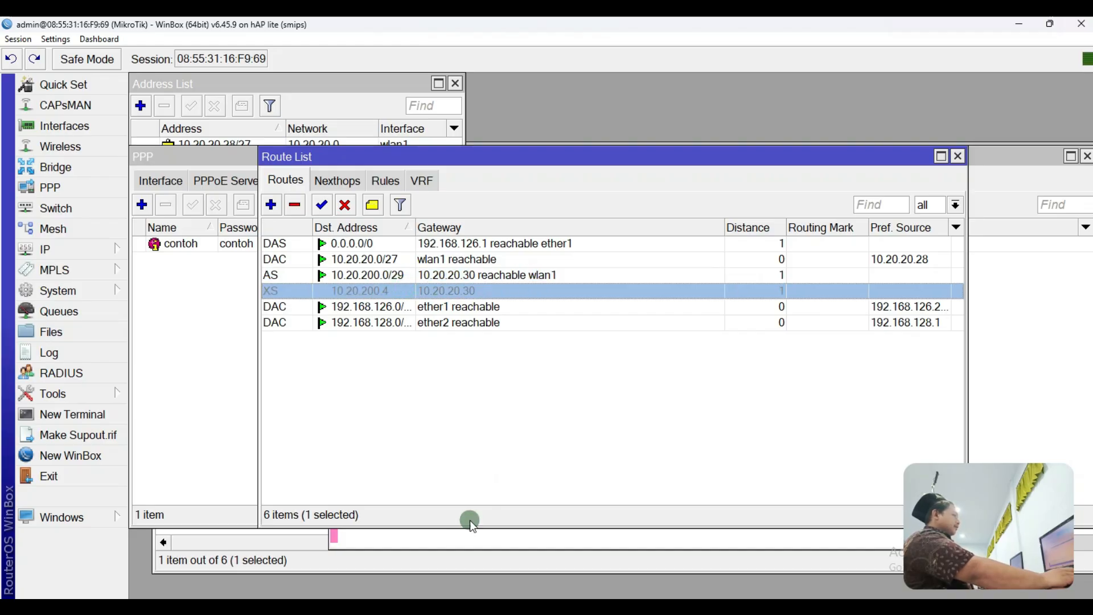
pyautogui.click(360, 275)
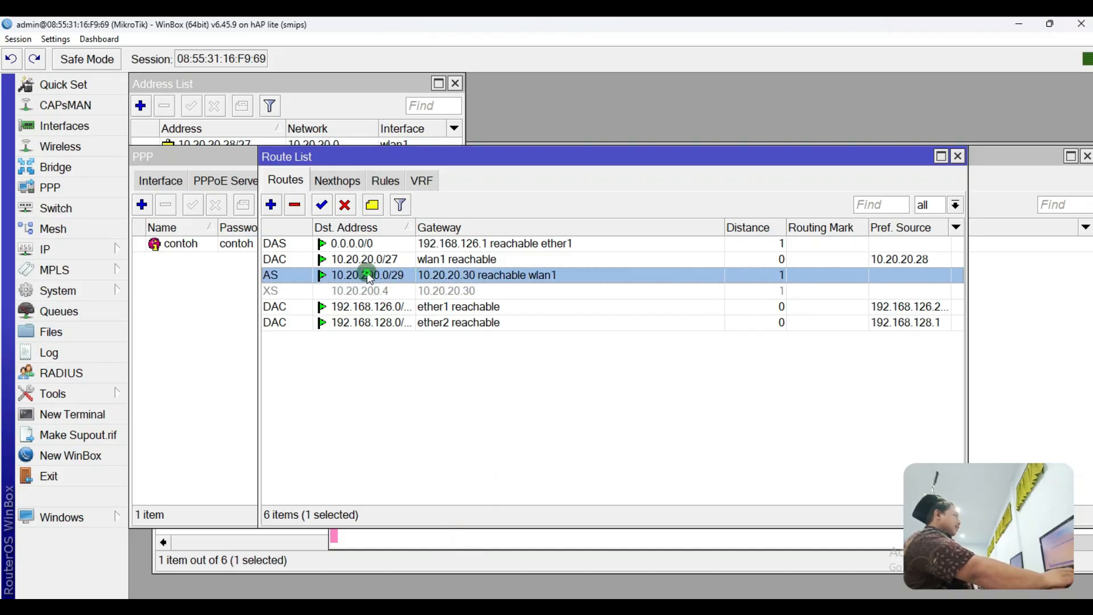
pyautogui.click(295, 206)
pyautogui.click(323, 211)
pyautogui.click(446, 546)
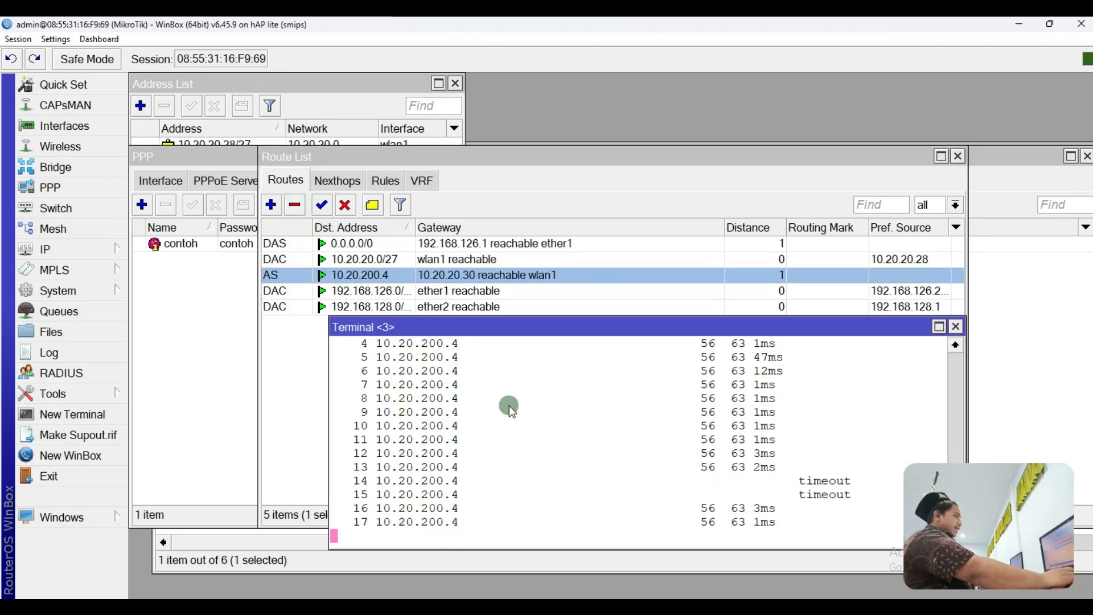
pyautogui.click(956, 326)
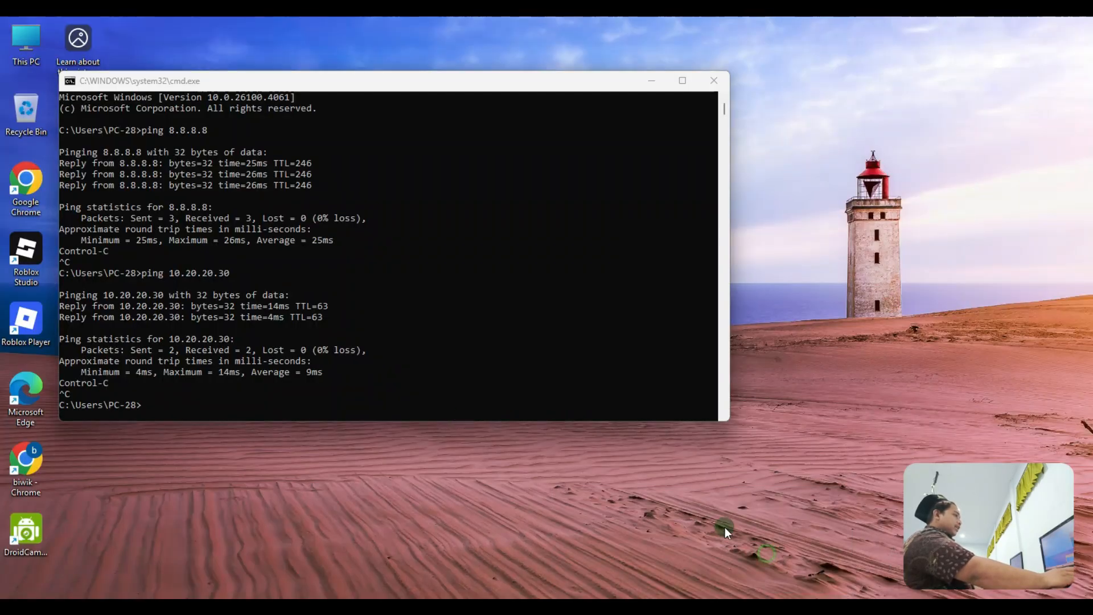
# Step: Ping 10.20.200.4 from Command Prompt, stop after three replies with 0% loss, then minimize it
pyautogui.click(726, 527)
pyautogui.click(283, 371)
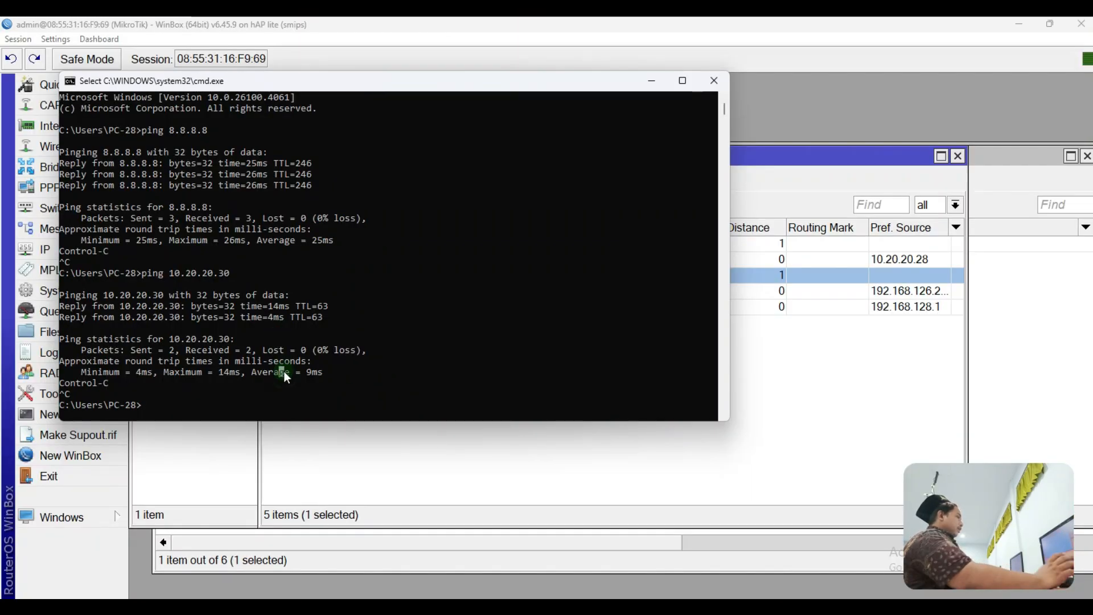
pyautogui.press('Up')
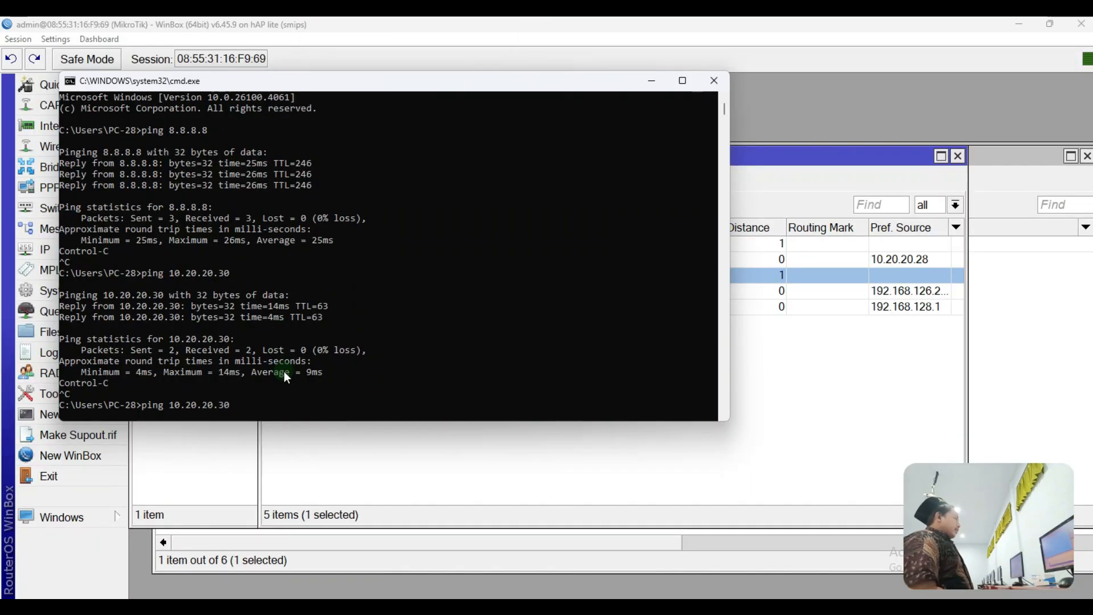
pyautogui.press('BackSpace')
pyautogui.press('BackSpace')
pyautogui.press('BackSpace')
pyautogui.write('0')
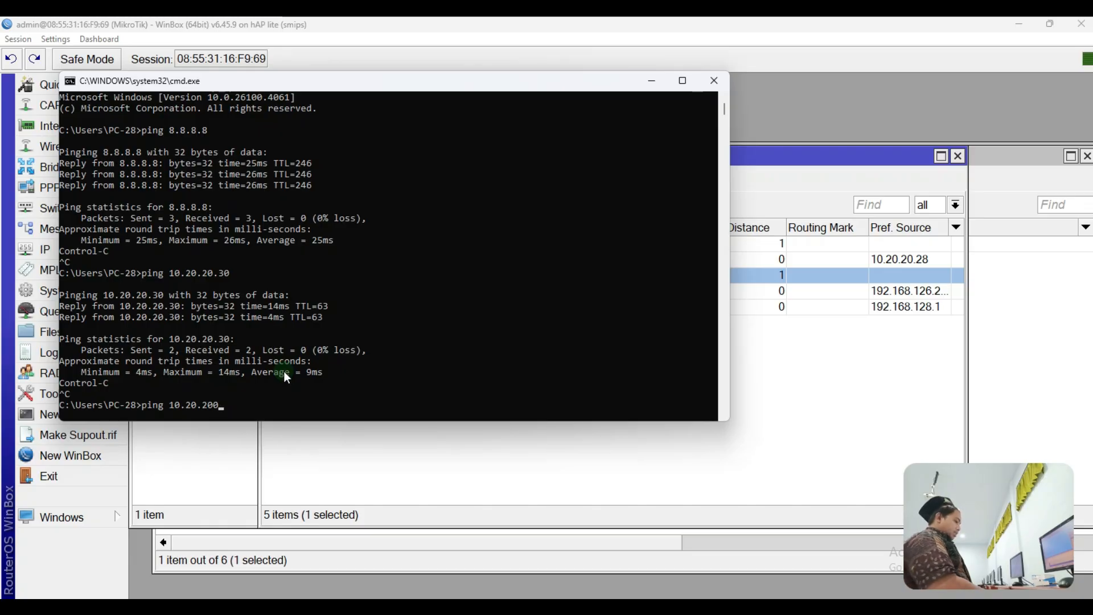
pyautogui.write('.4')
pyautogui.press('Return')
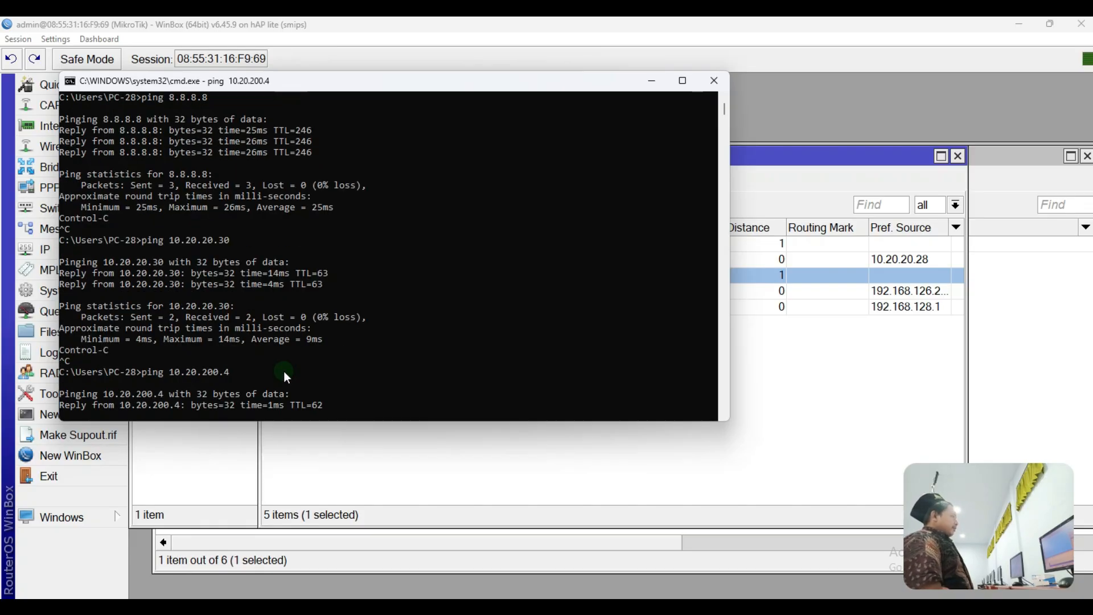
pyautogui.hotkey('ctrl', 'c')
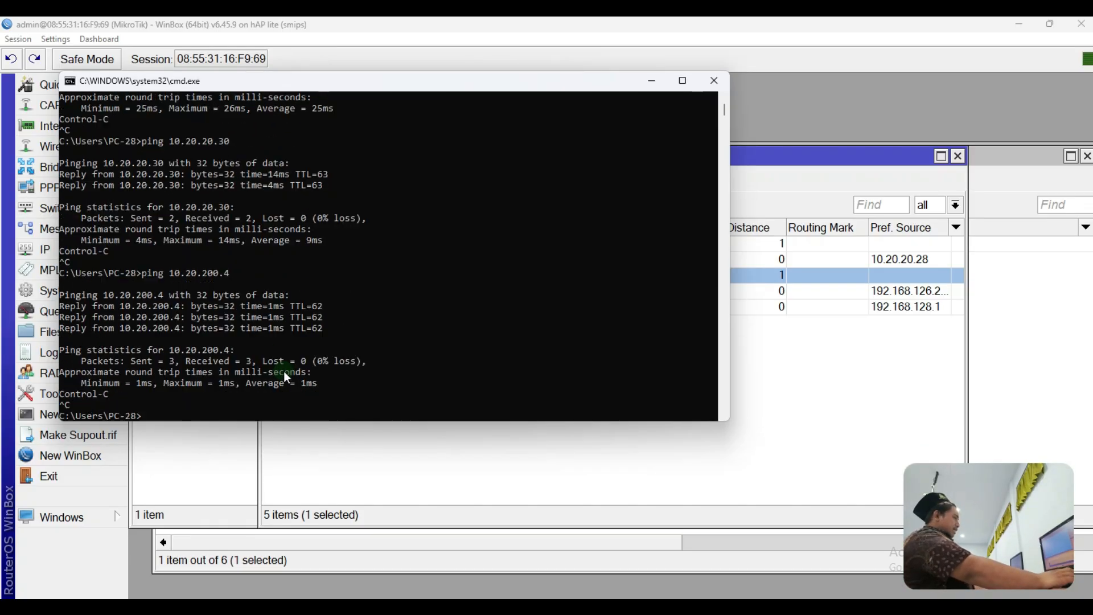
pyautogui.click(653, 81)
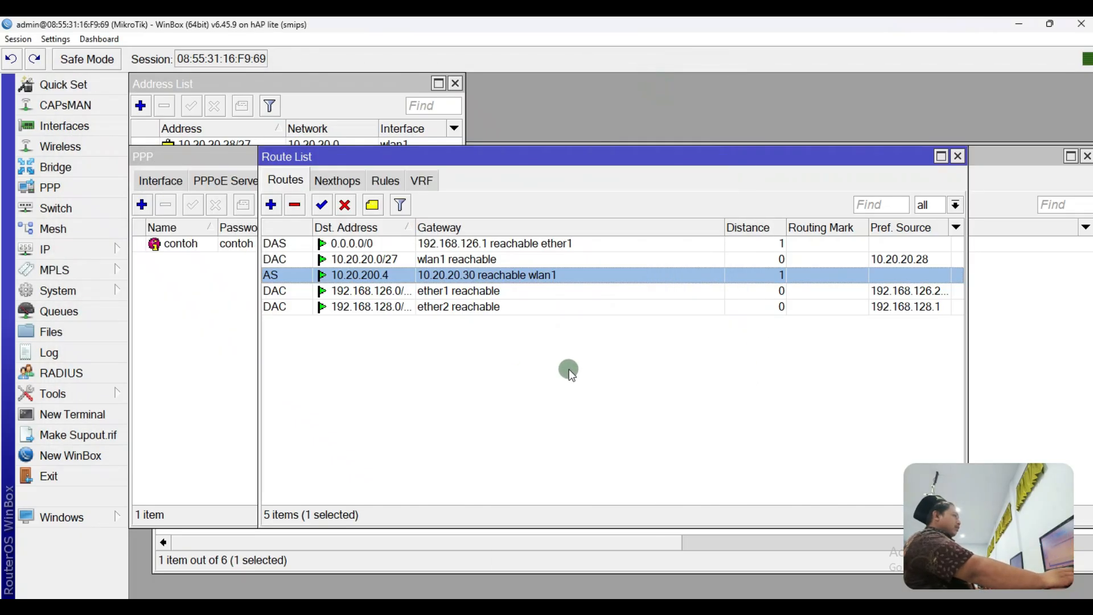
# Step: Move the Route List aside, then loop NVR, ROUTER NVR and CORE in TOPOLOGI.png
pyautogui.moveTo(801, 155); pyautogui.dragTo(834, 211)
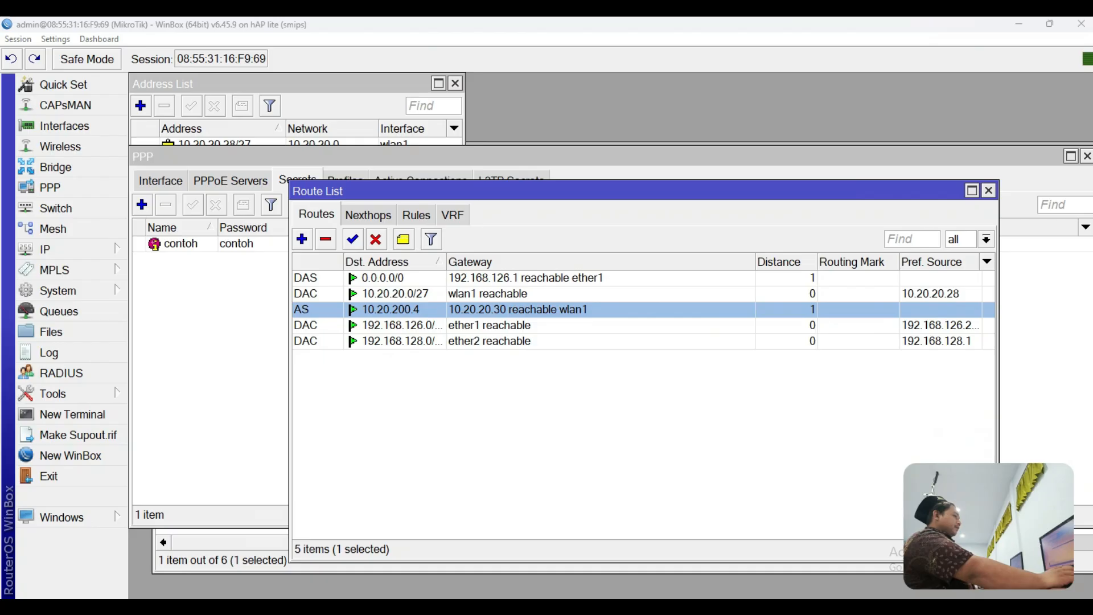
pyautogui.hotkey('alt', 'Tab')
pyautogui.moveTo(482, 370)
pyautogui.mouseDown()
pyautogui.moveTo(602, 316)
pyautogui.moveTo(234, 183)
pyautogui.moveTo(237, 330)
pyautogui.moveTo(459, 375)
pyautogui.moveTo(514, 375)
pyautogui.mouseUp()
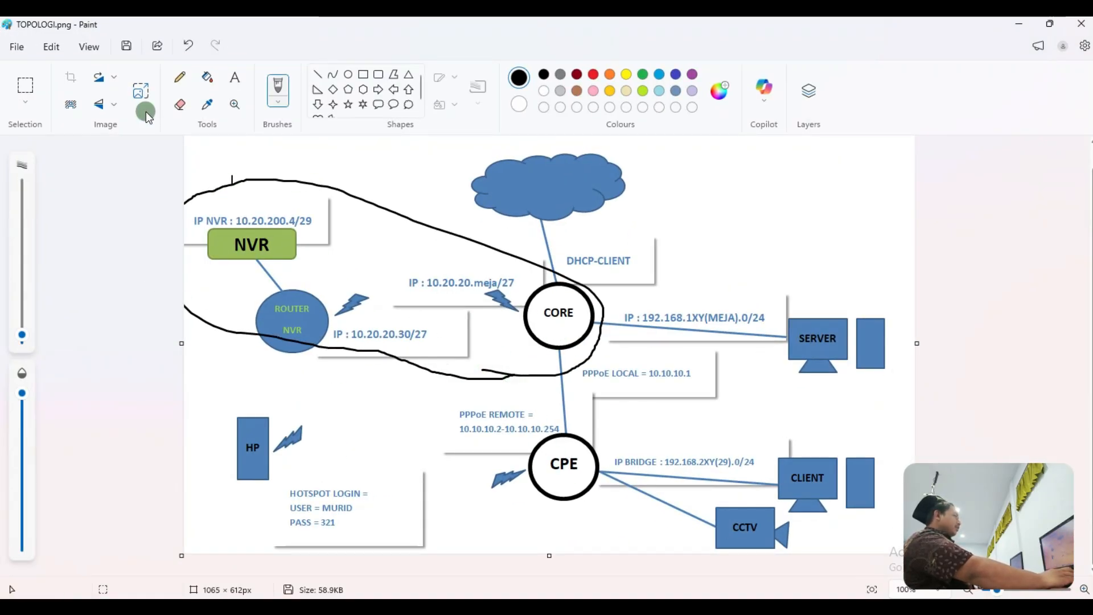
# Step: Undo the NVR and CORE loops, then circle CPE, CLIENT and CCTV and undo it
pyautogui.click(189, 46)
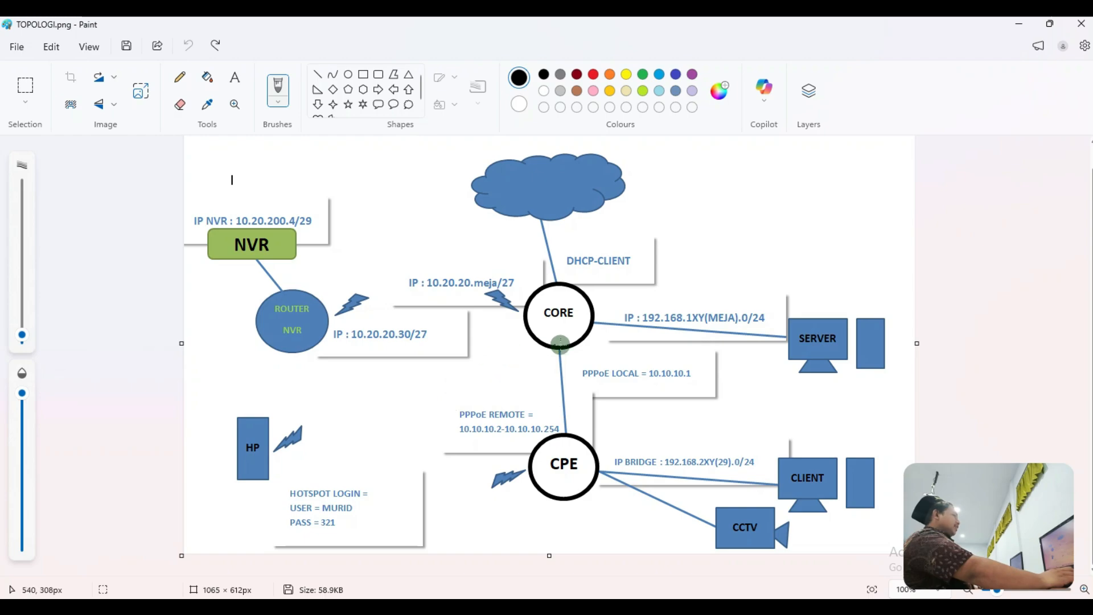
pyautogui.moveTo(496, 377)
pyautogui.mouseDown()
pyautogui.moveTo(557, 352)
pyautogui.moveTo(674, 349)
pyautogui.moveTo(860, 408)
pyautogui.moveTo(928, 448)
pyautogui.mouseUp()
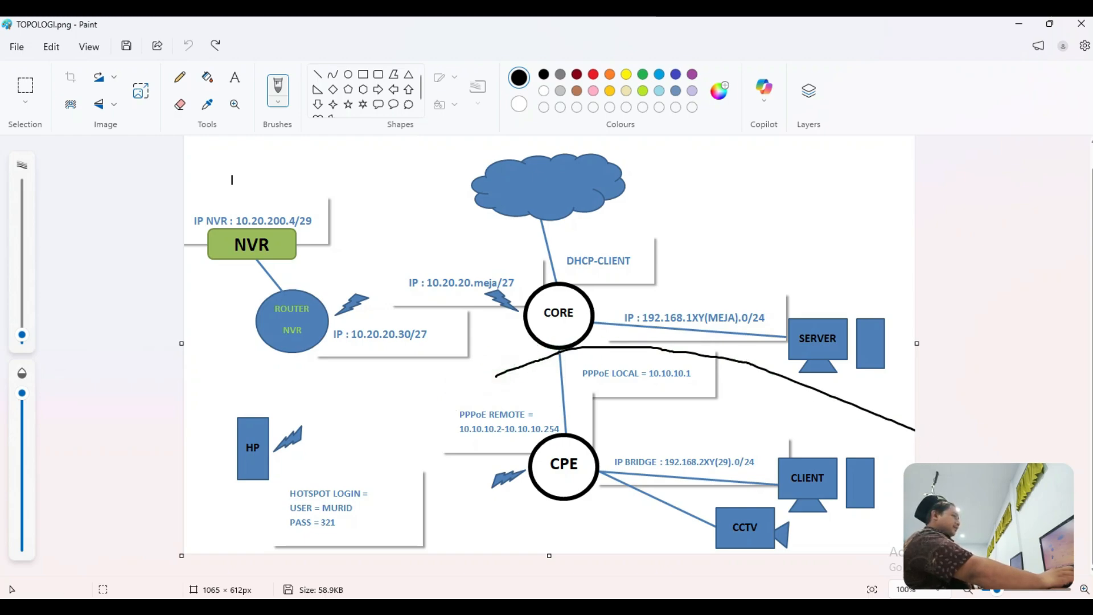
pyautogui.moveTo(850, 546)
pyautogui.mouseDown()
pyautogui.moveTo(665, 553)
pyautogui.moveTo(541, 504)
pyautogui.moveTo(491, 397)
pyautogui.moveTo(595, 371)
pyautogui.moveTo(656, 395)
pyautogui.mouseUp()
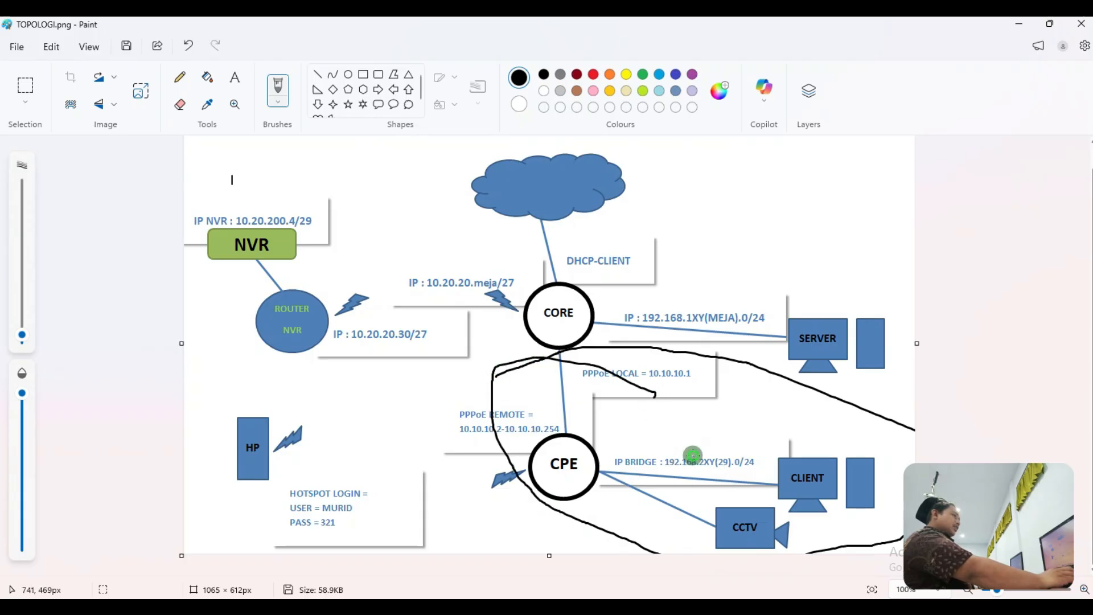
pyautogui.moveTo(580, 484)
pyautogui.mouseDown()
pyautogui.moveTo(621, 434)
pyautogui.moveTo(826, 446)
pyautogui.moveTo(898, 483)
pyautogui.moveTo(721, 554)
pyautogui.moveTo(562, 476)
pyautogui.moveTo(644, 434)
pyautogui.moveTo(695, 426)
pyautogui.mouseUp()
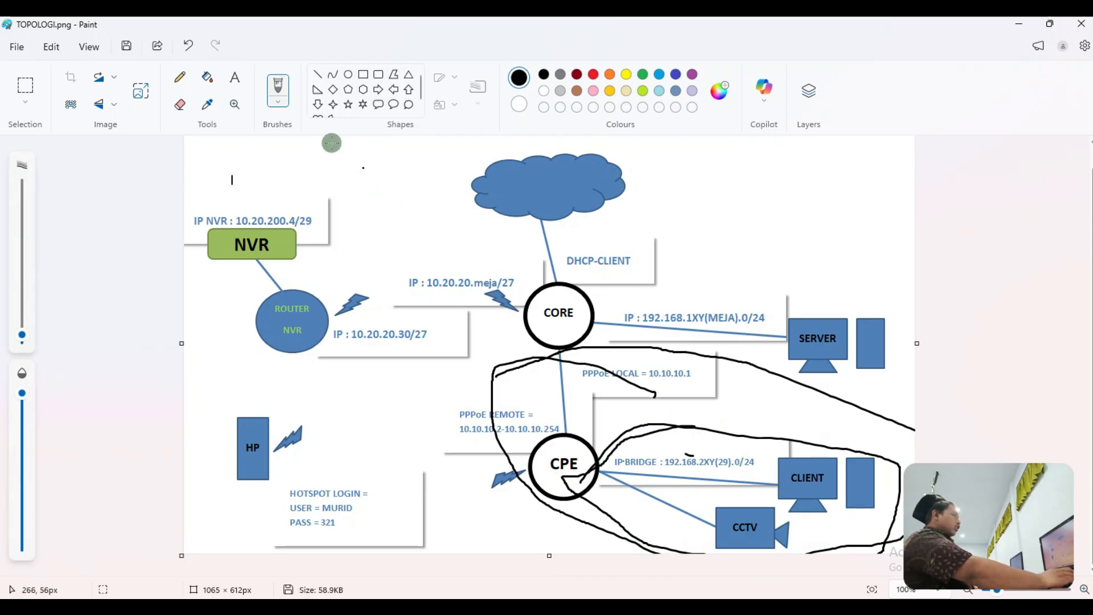
pyautogui.click(188, 46)
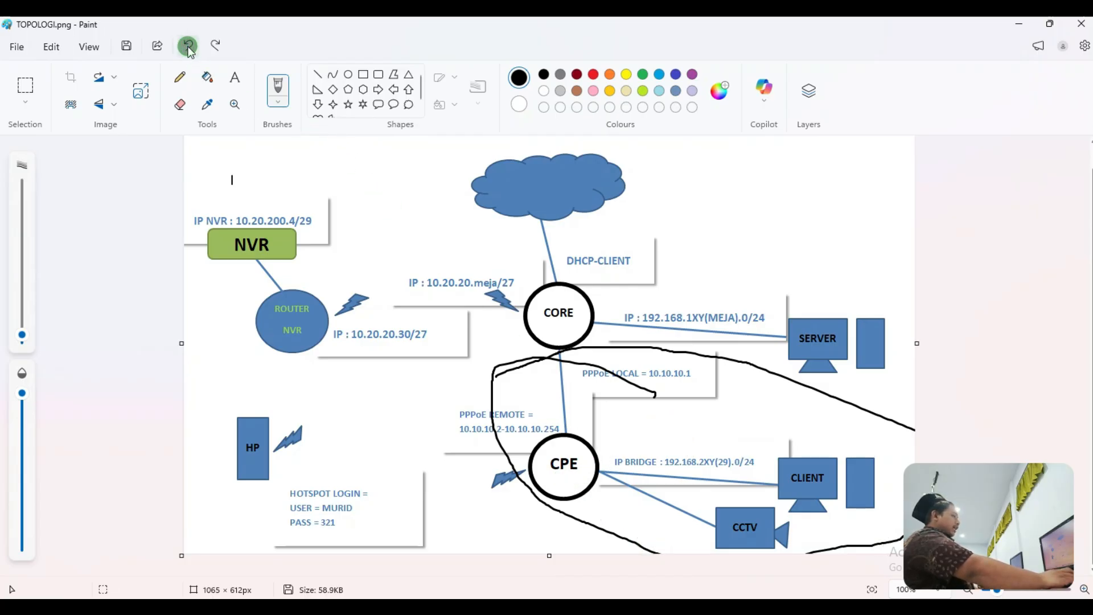
pyautogui.click(189, 46)
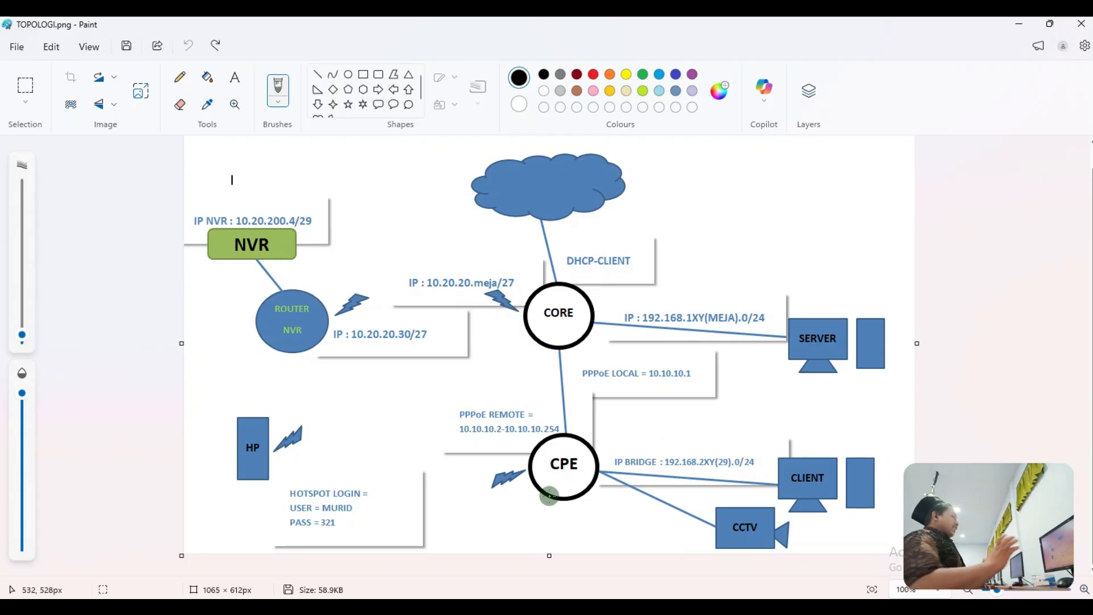
# Step: Circle the SERVER area under NVR and CORE, then undo that loop as well
pyautogui.moveTo(193, 185)
pyautogui.mouseDown()
pyautogui.moveTo(231, 324)
pyautogui.moveTo(566, 400)
pyautogui.moveTo(893, 382)
pyautogui.moveTo(889, 266)
pyautogui.mouseUp()
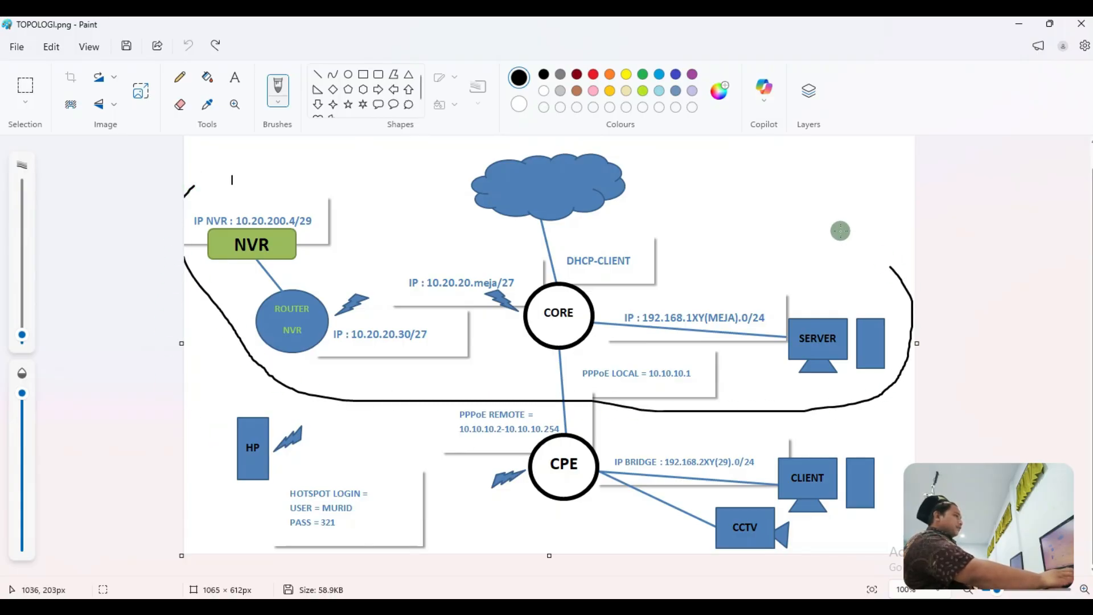
pyautogui.moveTo(840, 231)
pyautogui.mouseDown()
pyautogui.moveTo(507, 138)
pyautogui.moveTo(181, 159)
pyautogui.moveTo(197, 189)
pyautogui.mouseUp()
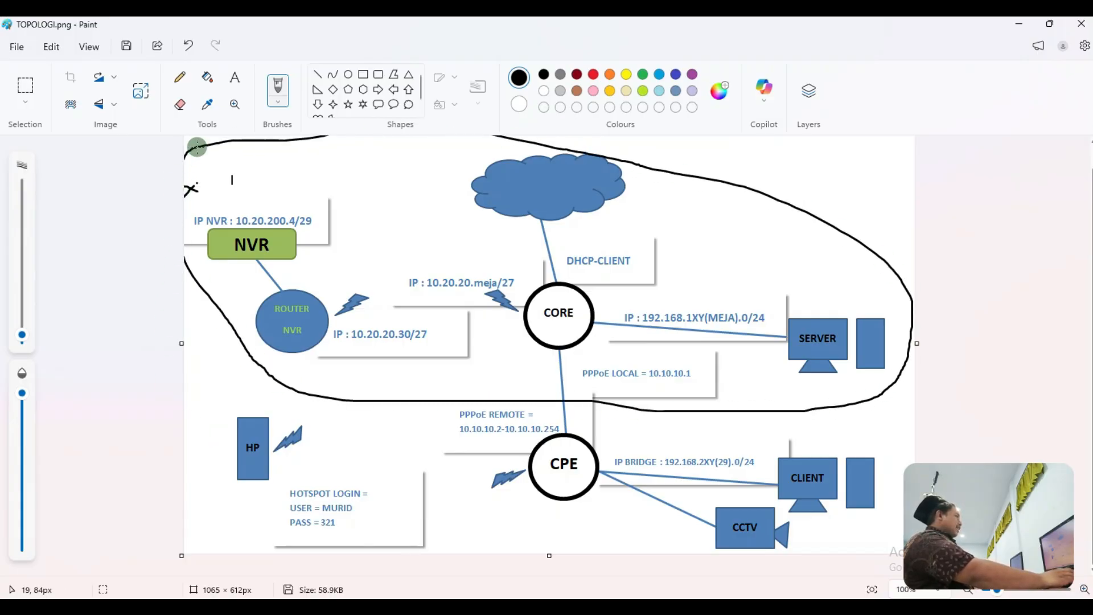
pyautogui.click(189, 46)
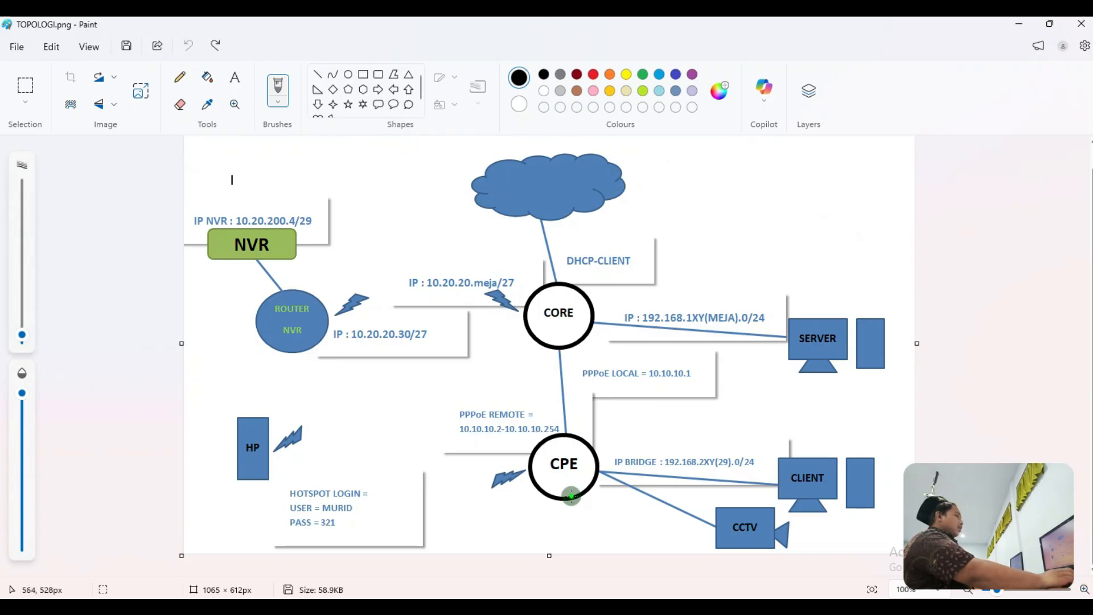
pyautogui.click(570, 494)
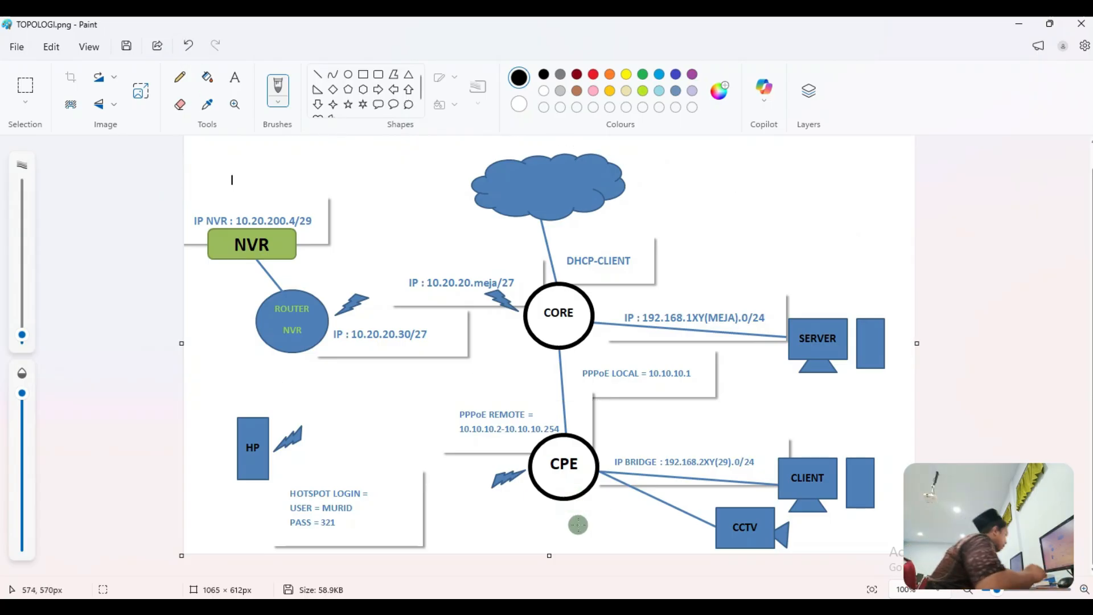
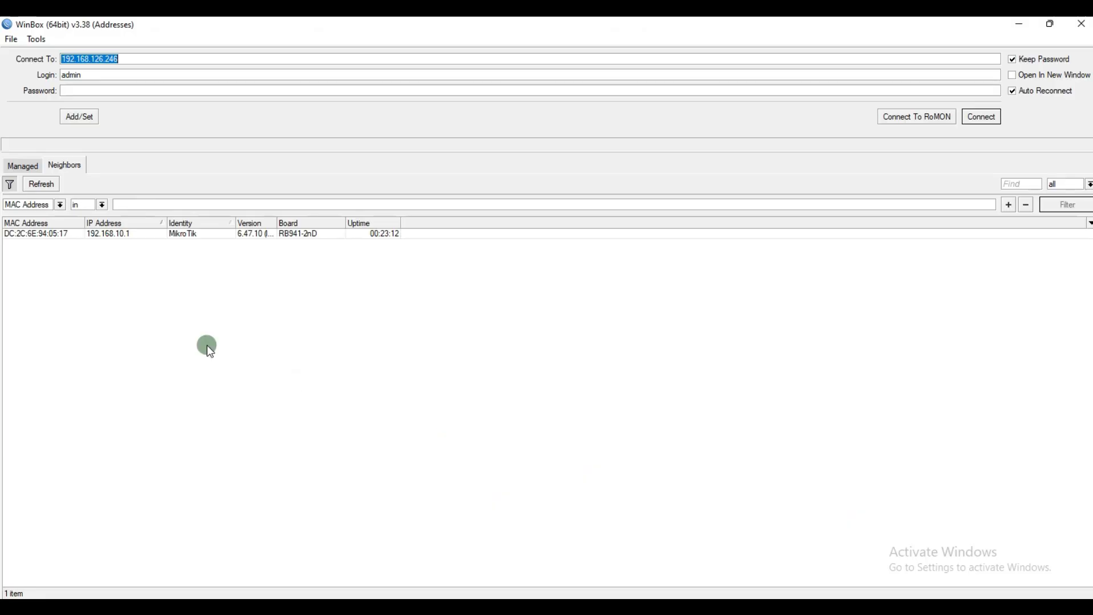
pyautogui.click(20, 230)
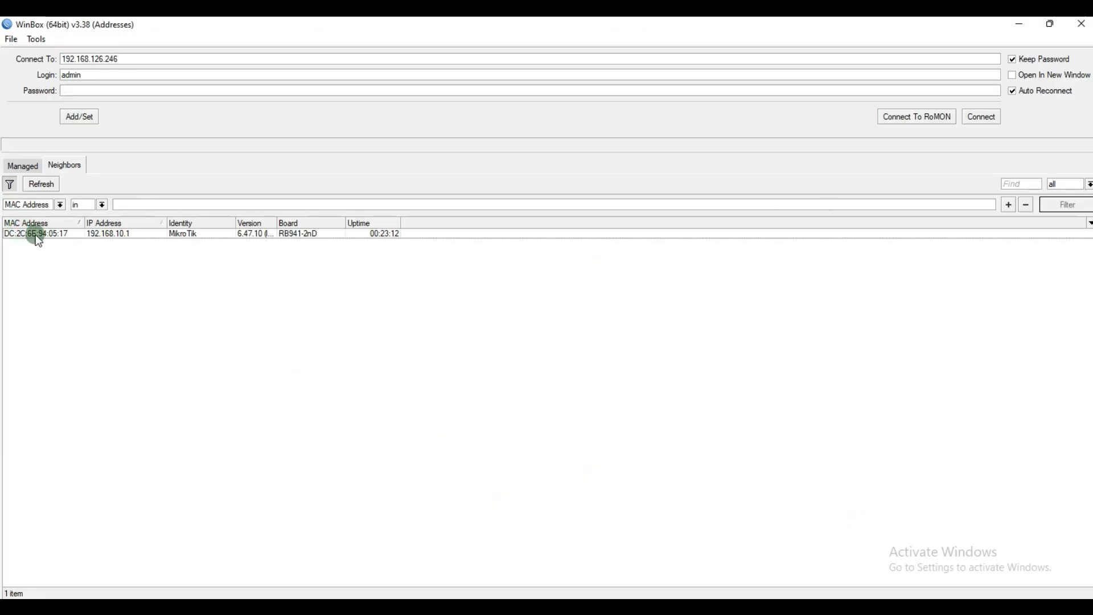
pyautogui.click(37, 235)
pyautogui.click(981, 117)
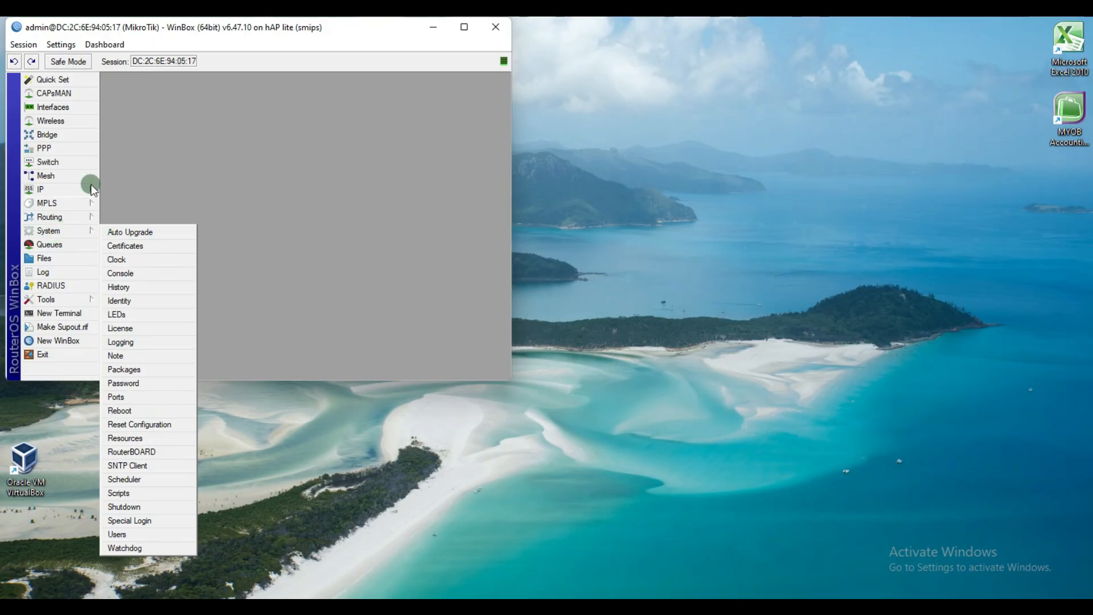
pyautogui.moveTo(78, 189)
pyautogui.click(136, 220)
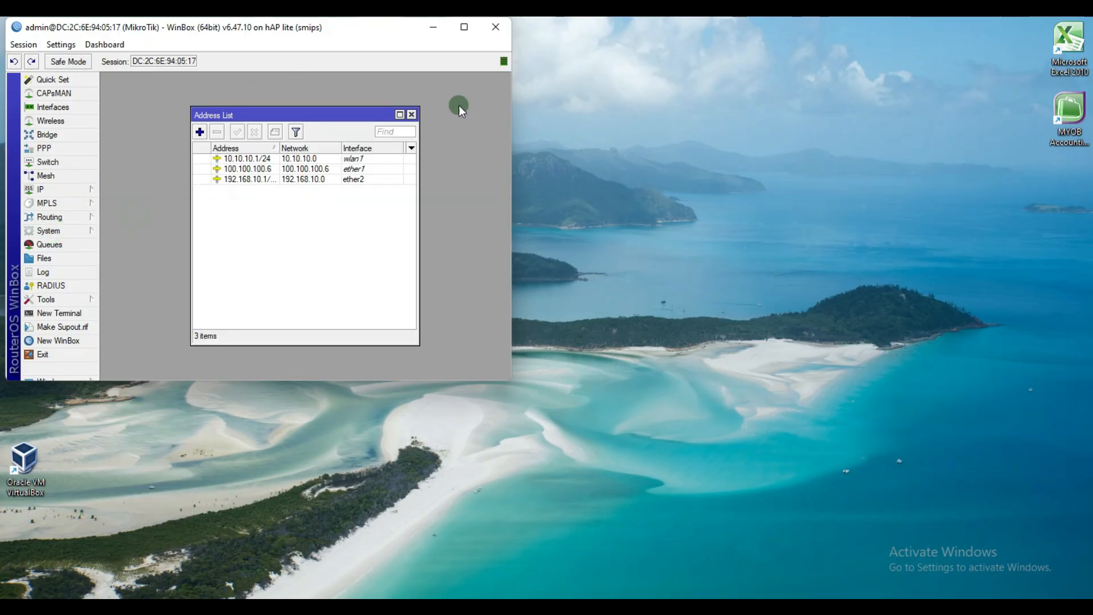
# Step: Reset the configuration with No Default Configuration and Do Not Backup, confirming the reboot
pyautogui.click(84, 227)
pyautogui.click(152, 424)
pyautogui.click(272, 251)
pyautogui.click(280, 234)
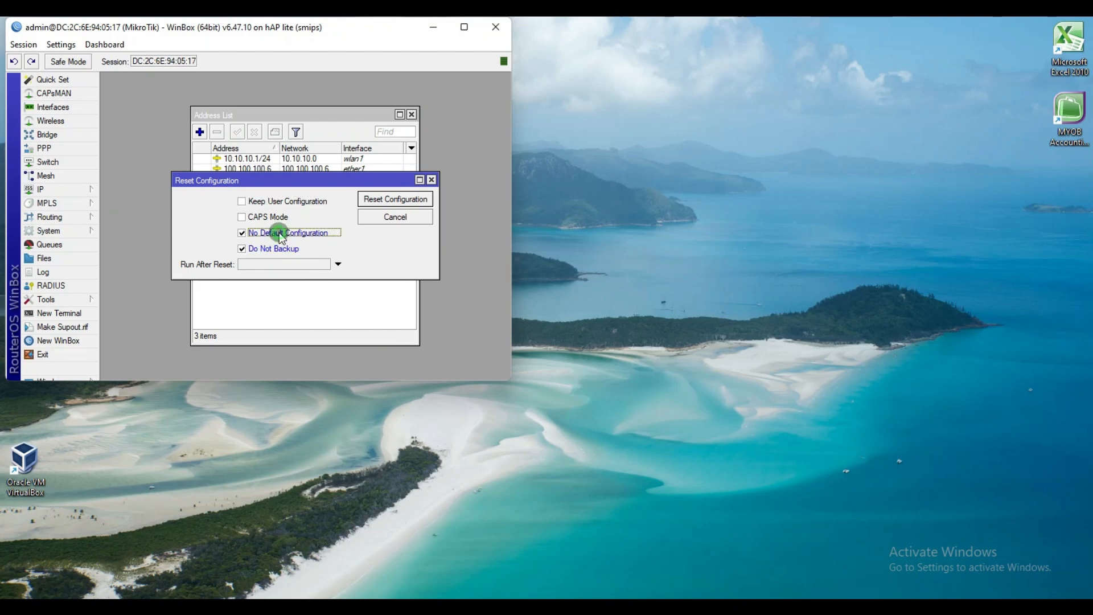
pyautogui.click(392, 205)
pyautogui.click(315, 221)
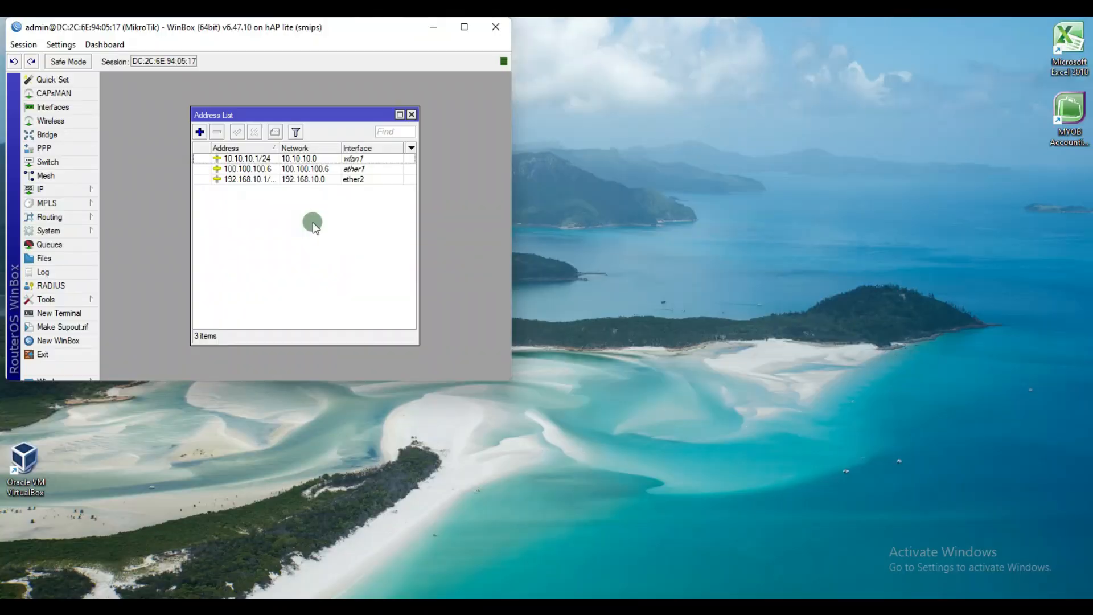
# Step: Maximize the WinBox session window and adjust the interface zoom
pyautogui.click(464, 26)
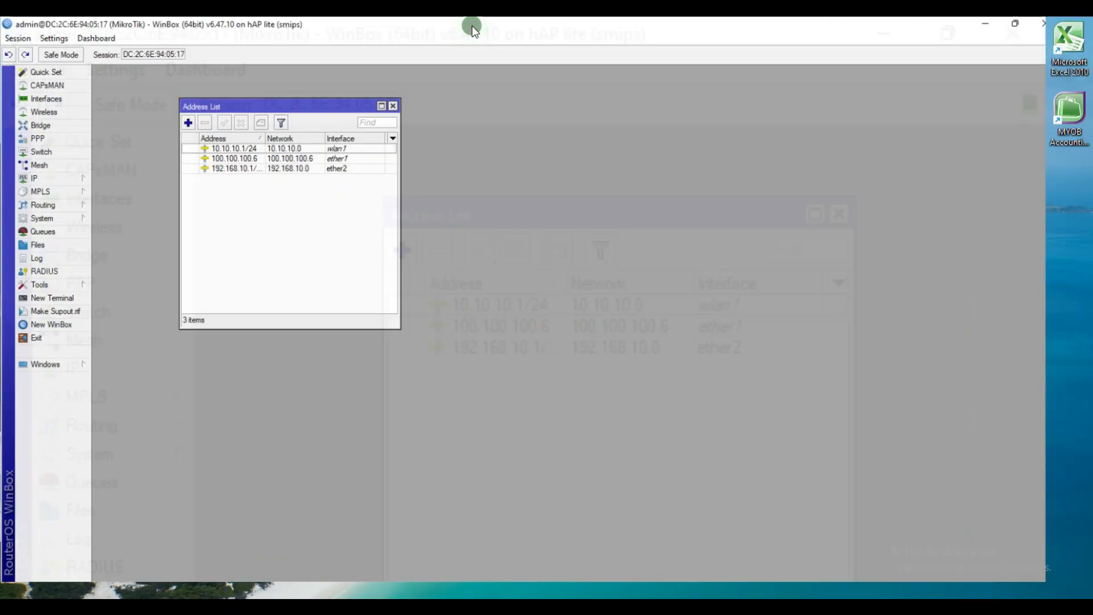
pyautogui.hotkey('ctrl', '+')
pyautogui.hotkey('ctrl', '+')
pyautogui.hotkey('ctrl', '+')
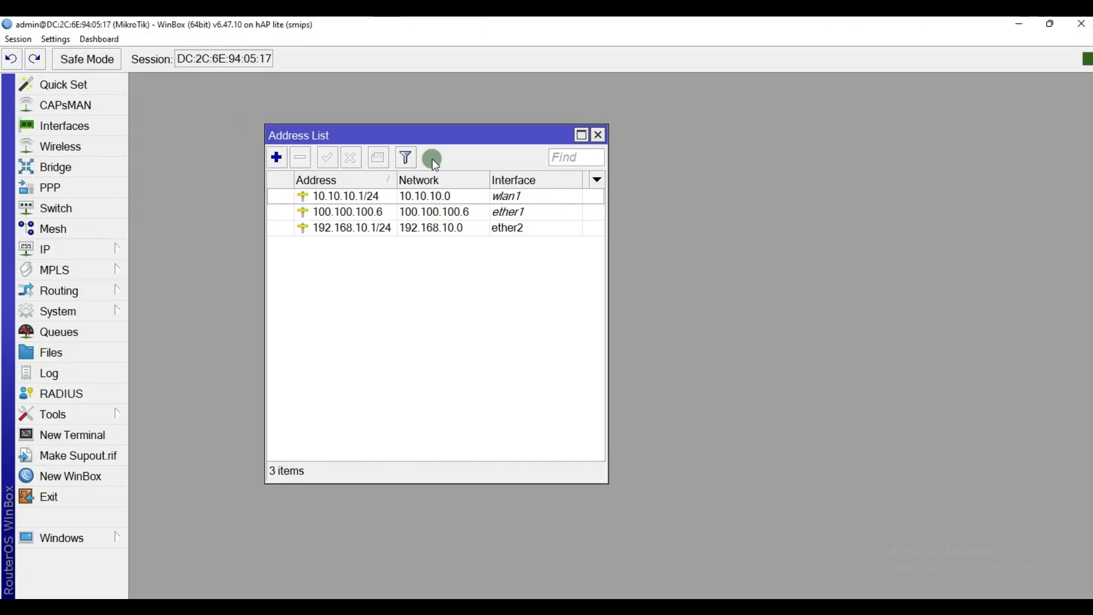
pyautogui.hotkey('ctrl', '-')
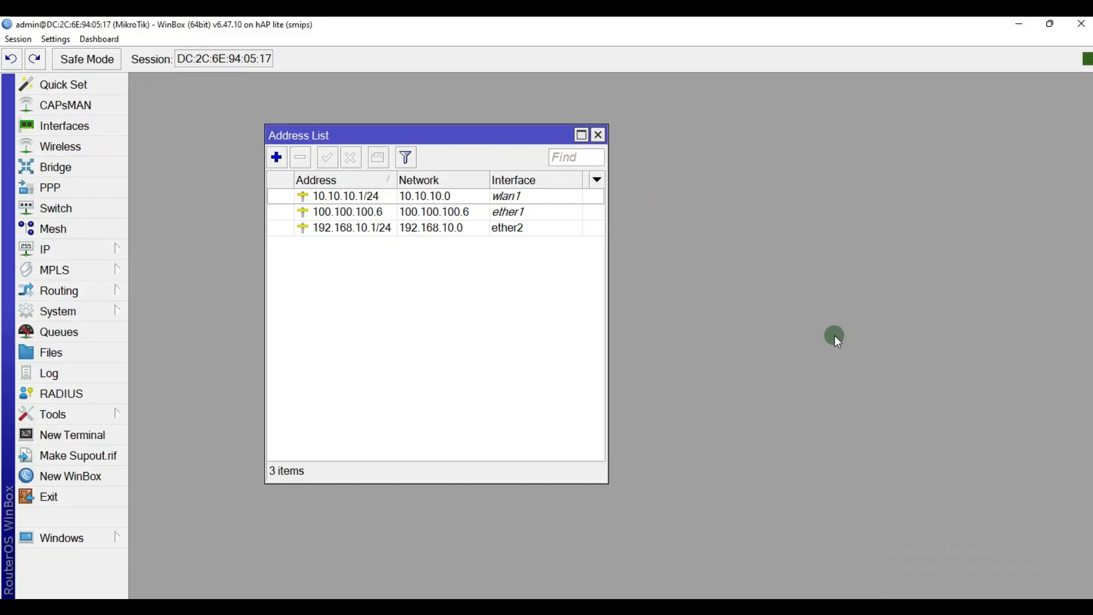
# Step: Minimize WinBox and refresh the desktop several times while the router reboots
pyautogui.click(1033, 25)
pyautogui.rightClick(772, 173)
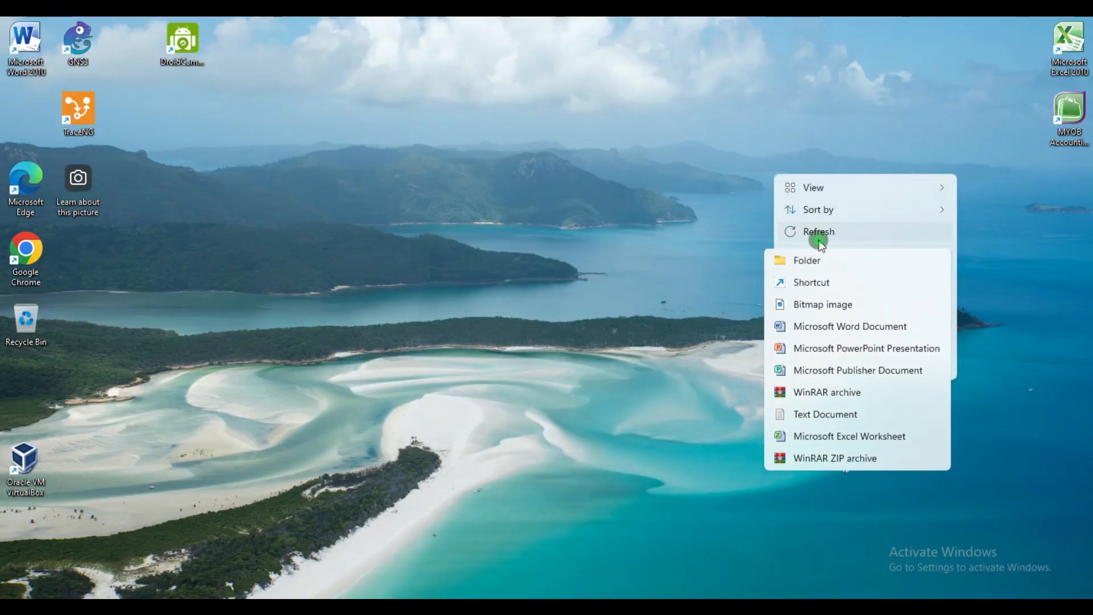
pyautogui.click(820, 242)
pyautogui.rightClick(693, 159)
pyautogui.click(749, 213)
pyautogui.rightClick(659, 125)
pyautogui.click(715, 186)
pyautogui.rightClick(756, 196)
pyautogui.click(793, 258)
pyautogui.rightClick(792, 256)
pyautogui.click(662, 132)
pyautogui.rightClick(662, 132)
pyautogui.click(721, 193)
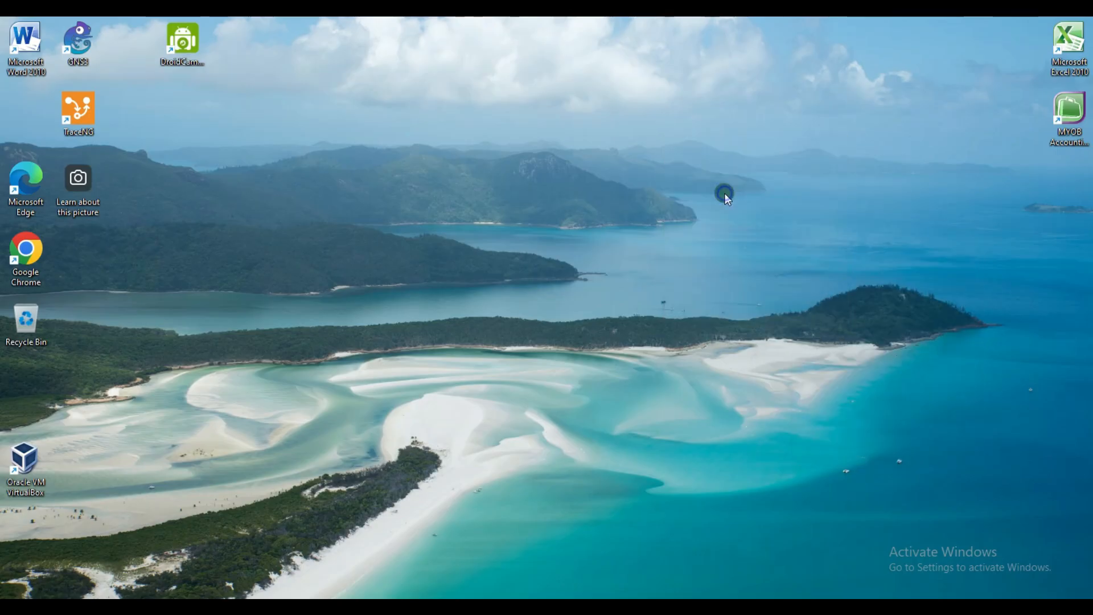
pyautogui.rightClick(726, 193)
pyautogui.click(742, 260)
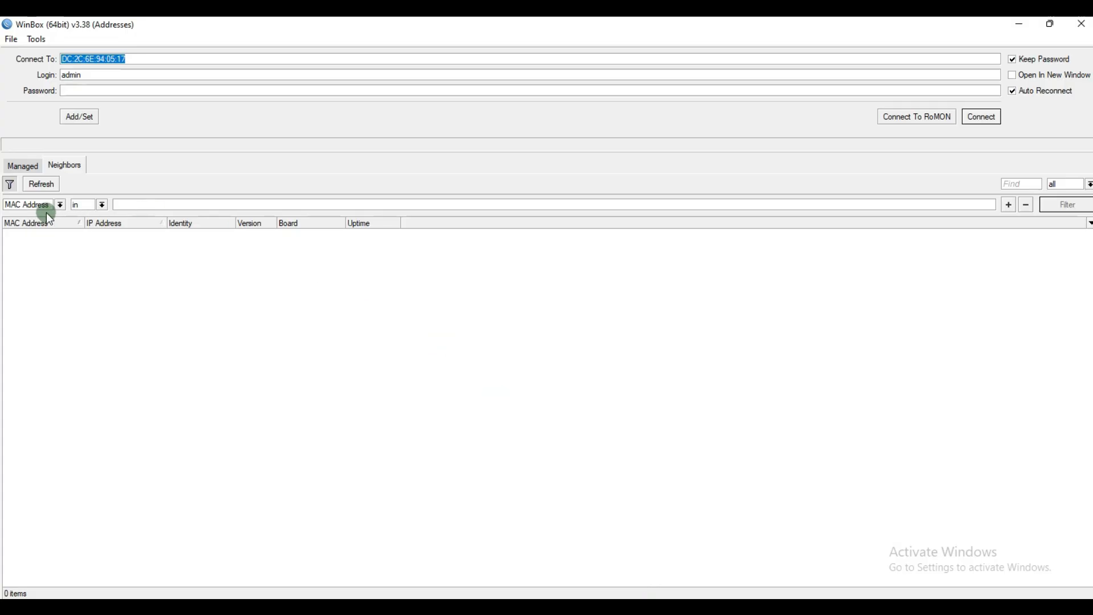
# Step: Rescan Neighbors and reconnect to the freshly reset router by its MAC address
pyautogui.click(48, 185)
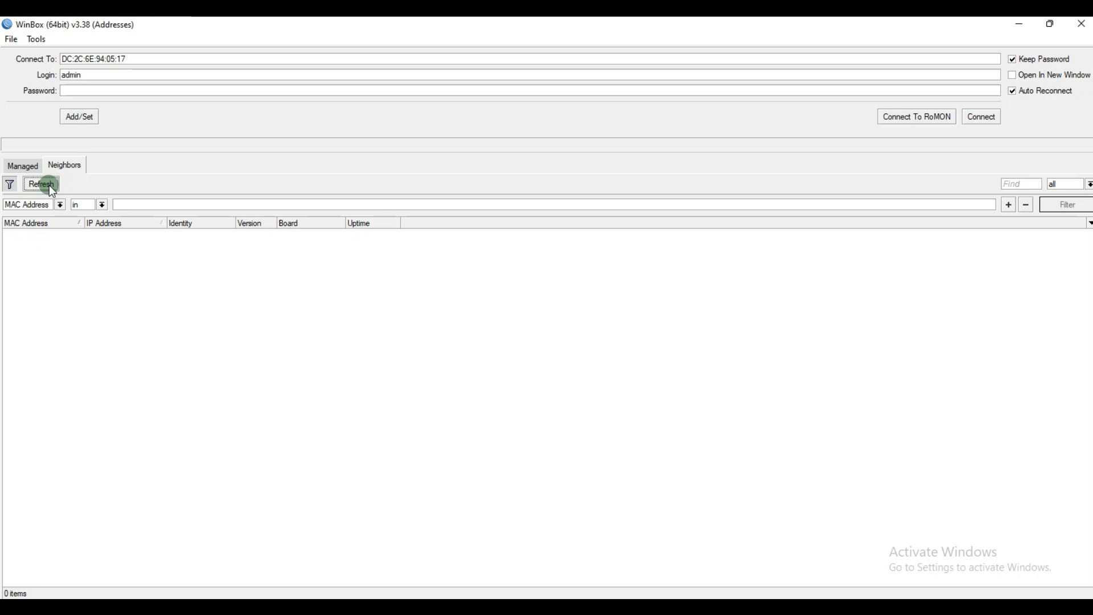
pyautogui.click(50, 186)
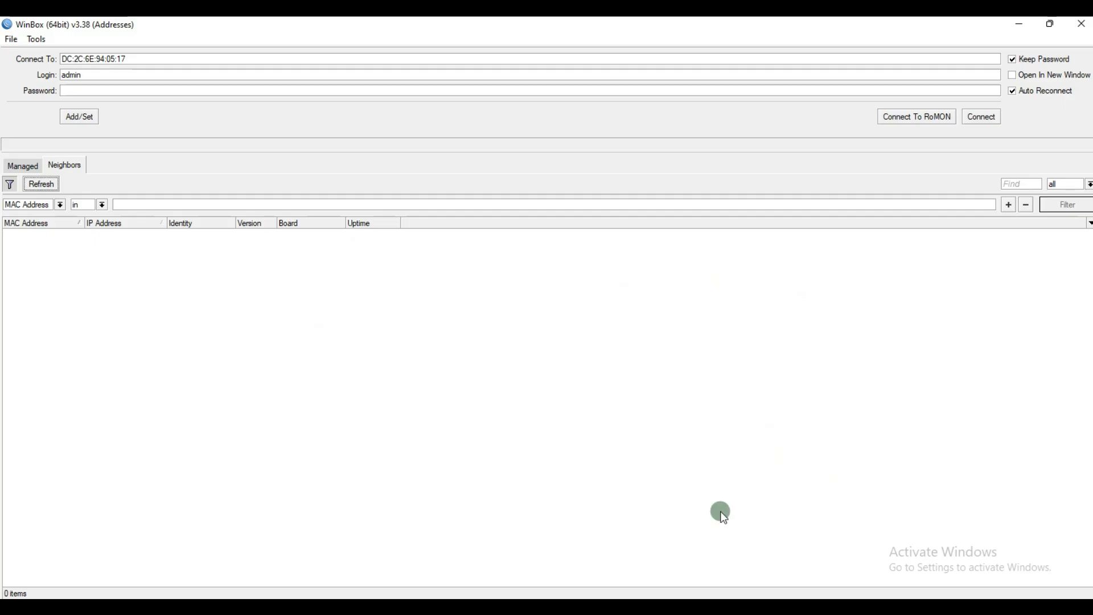
pyautogui.moveTo(656, 607)
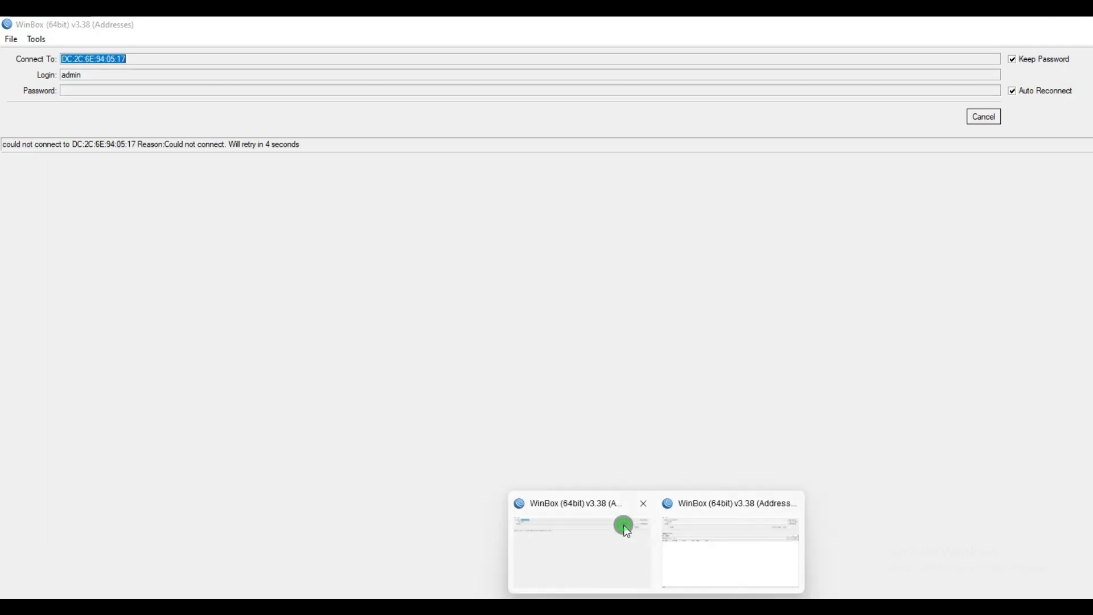
pyautogui.click(624, 530)
pyautogui.click(991, 120)
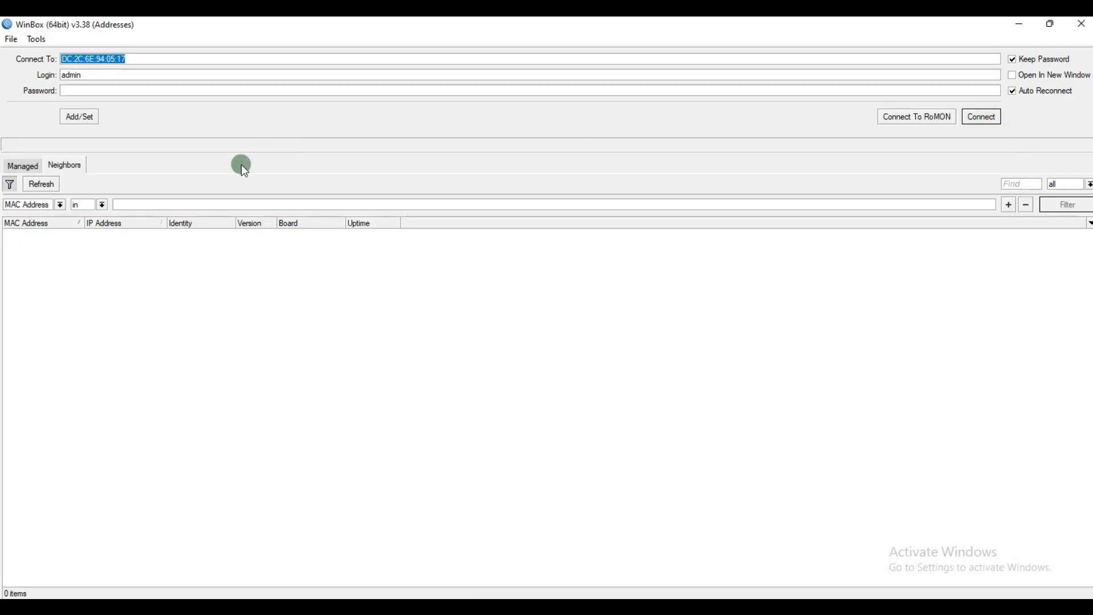
pyautogui.click(54, 185)
pyautogui.click(61, 235)
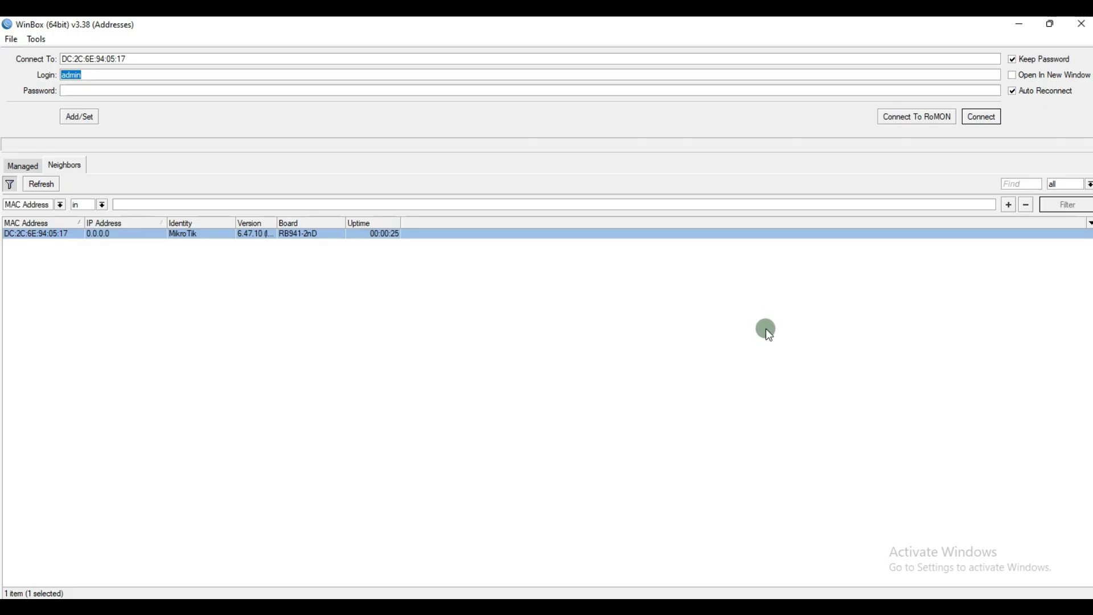
pyautogui.click(993, 119)
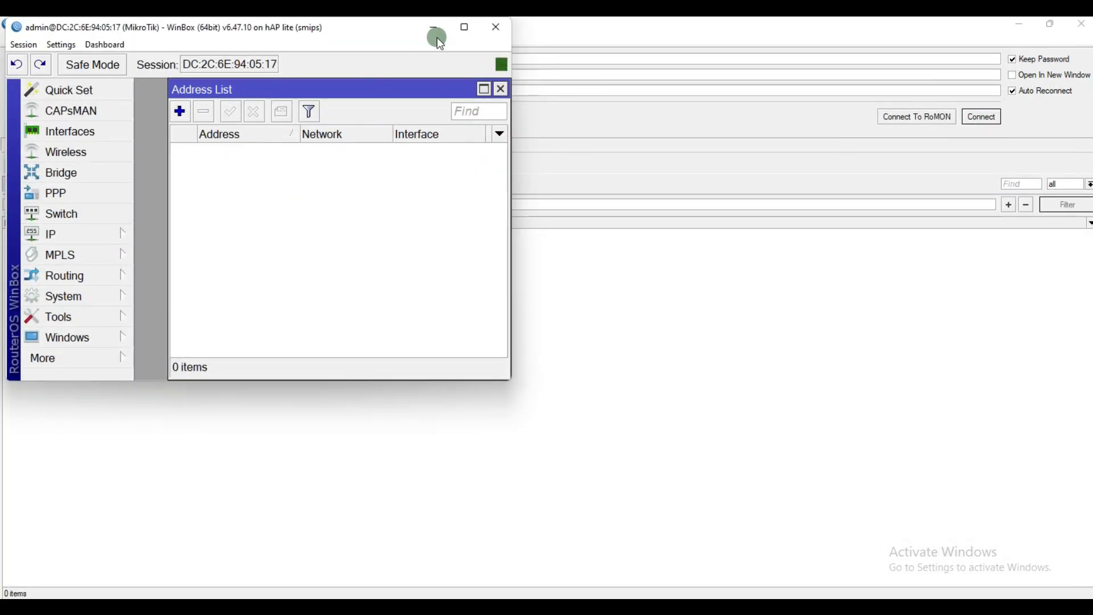
# Step: Close the now-empty Address List
pyautogui.click(462, 33)
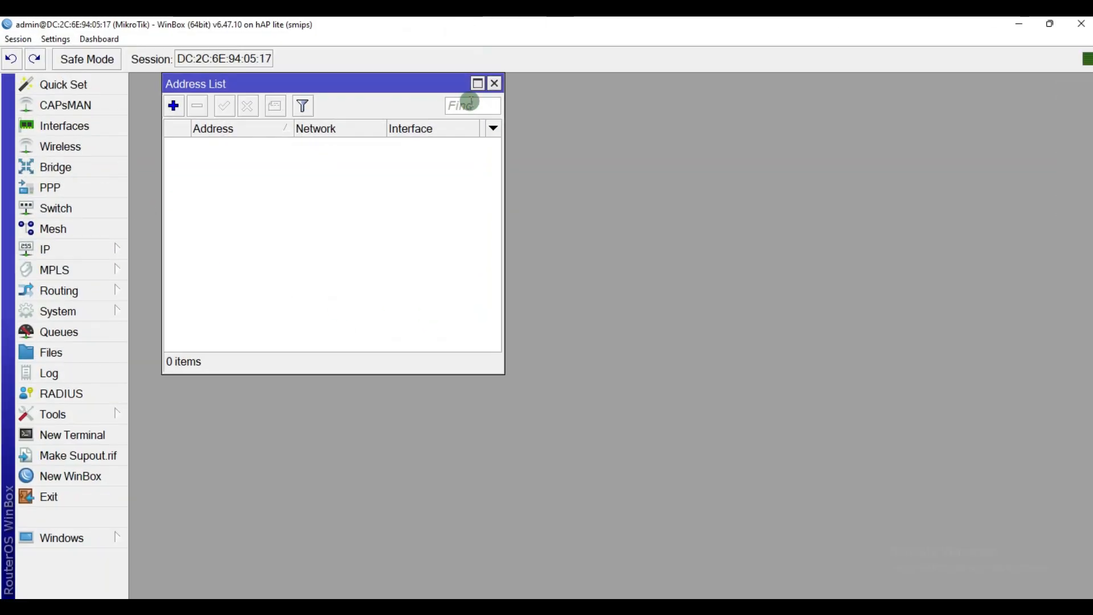
pyautogui.click(494, 83)
pyautogui.click(606, 388)
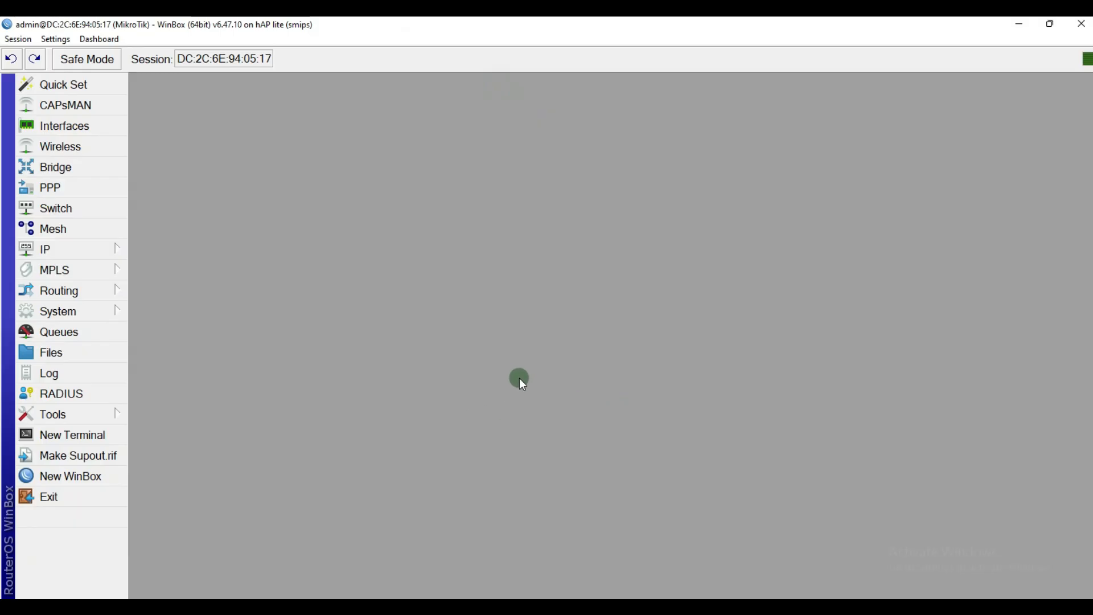
# Step: Open the TOPOLOGI image from Downloads and choose Edit with Paint for it
pyautogui.click(273, 323)
pyautogui.press('super+e')
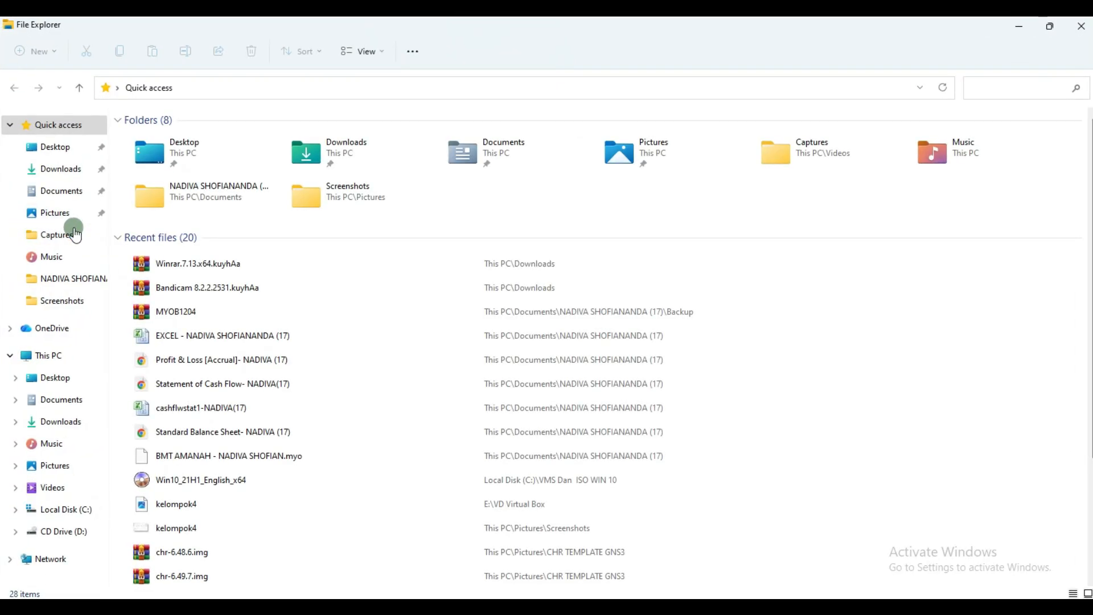
pyautogui.click(61, 168)
pyautogui.click(213, 178)
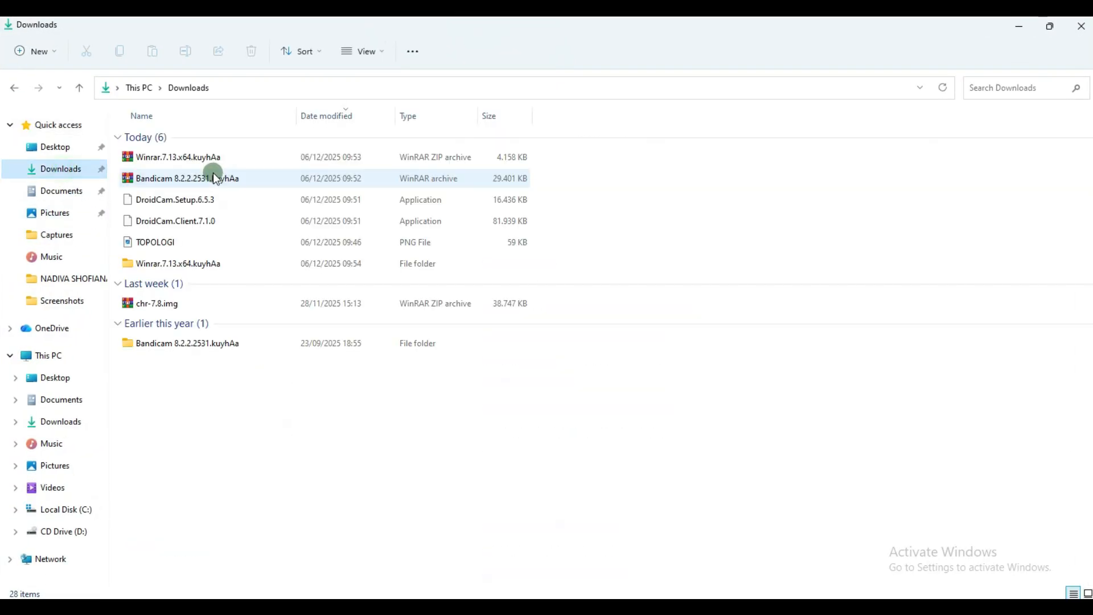
pyautogui.doubleClick(180, 245)
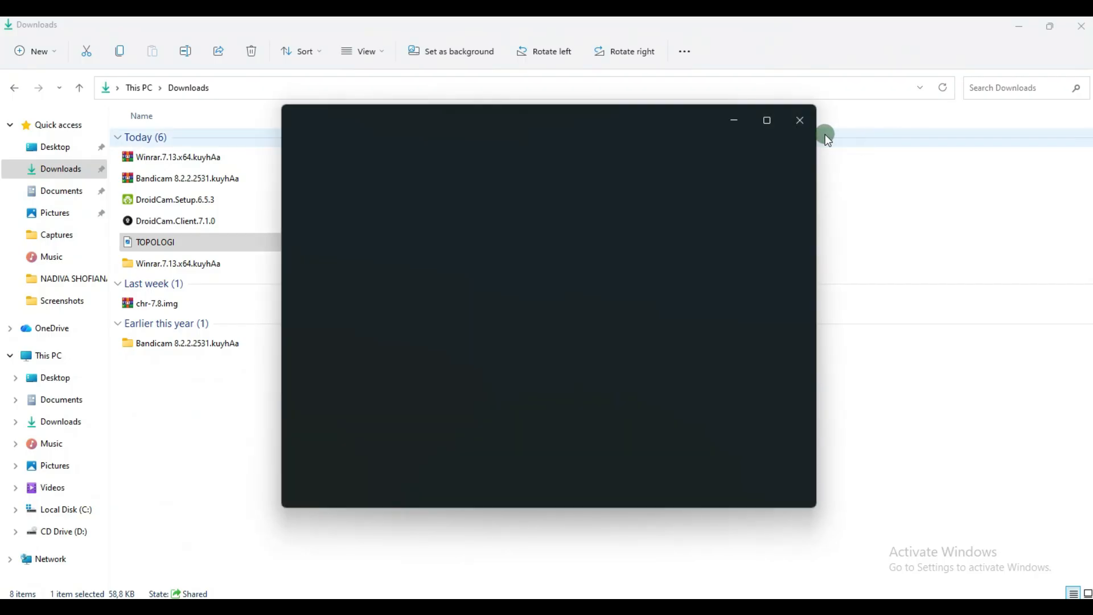
pyautogui.click(223, 245)
pyautogui.rightClick(223, 245)
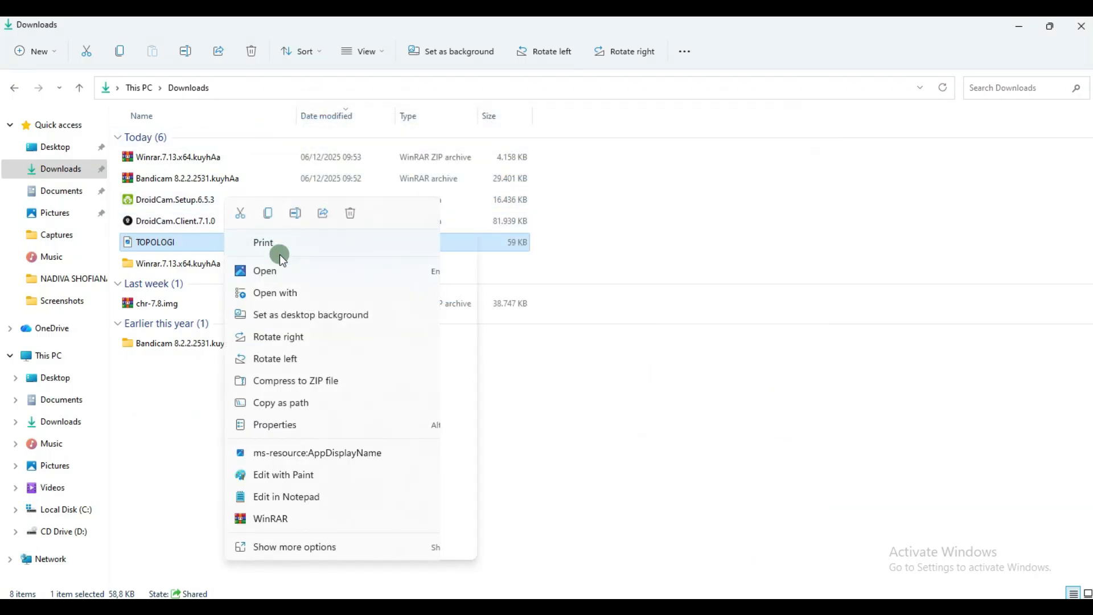
pyautogui.click(342, 474)
# Step: Close Explorer, maximize Paint, and draw a freehand loop around CORE and CPE on TOPOLOGI
pyautogui.click(1087, 29)
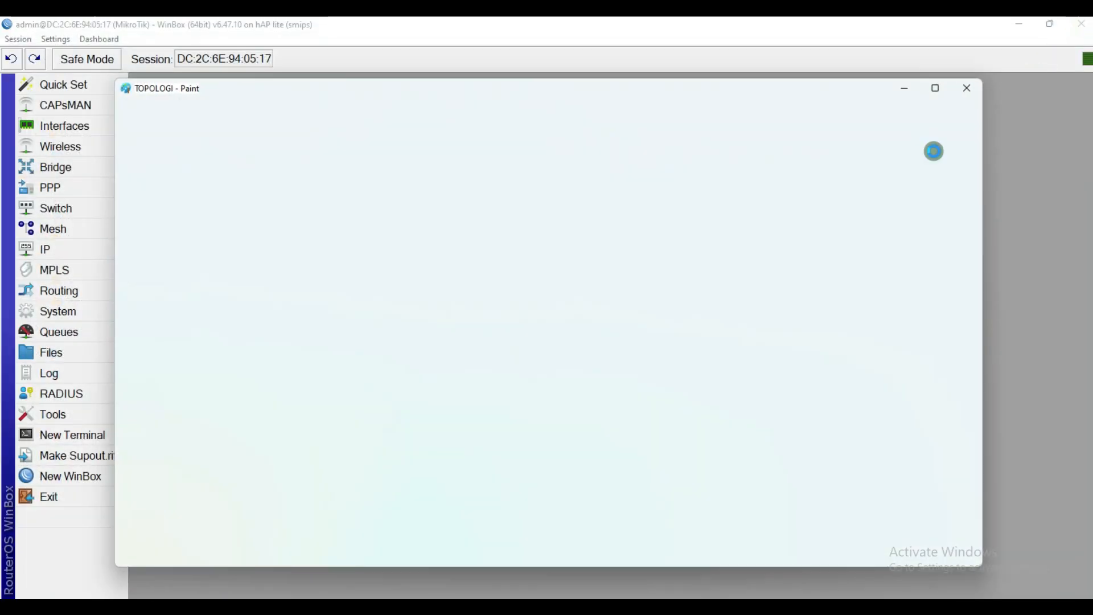
pyautogui.click(932, 88)
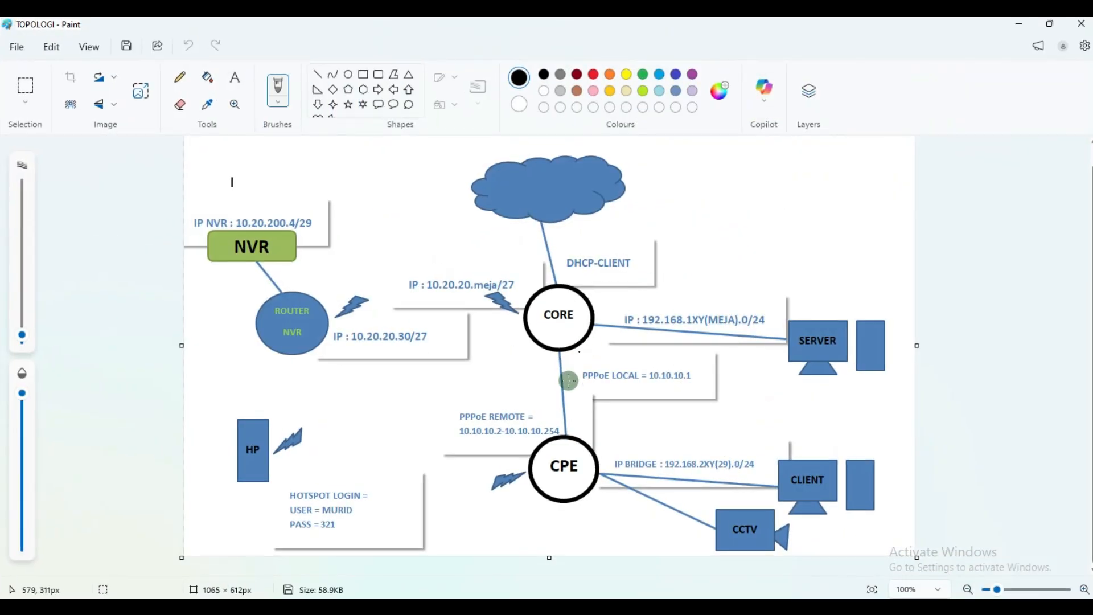
pyautogui.moveTo(605, 455)
pyautogui.mouseDown()
pyautogui.moveTo(602, 312)
pyautogui.moveTo(541, 276)
pyautogui.moveTo(509, 312)
pyautogui.moveTo(442, 452)
pyautogui.moveTo(522, 519)
pyautogui.moveTo(612, 455)
pyautogui.mouseUp()
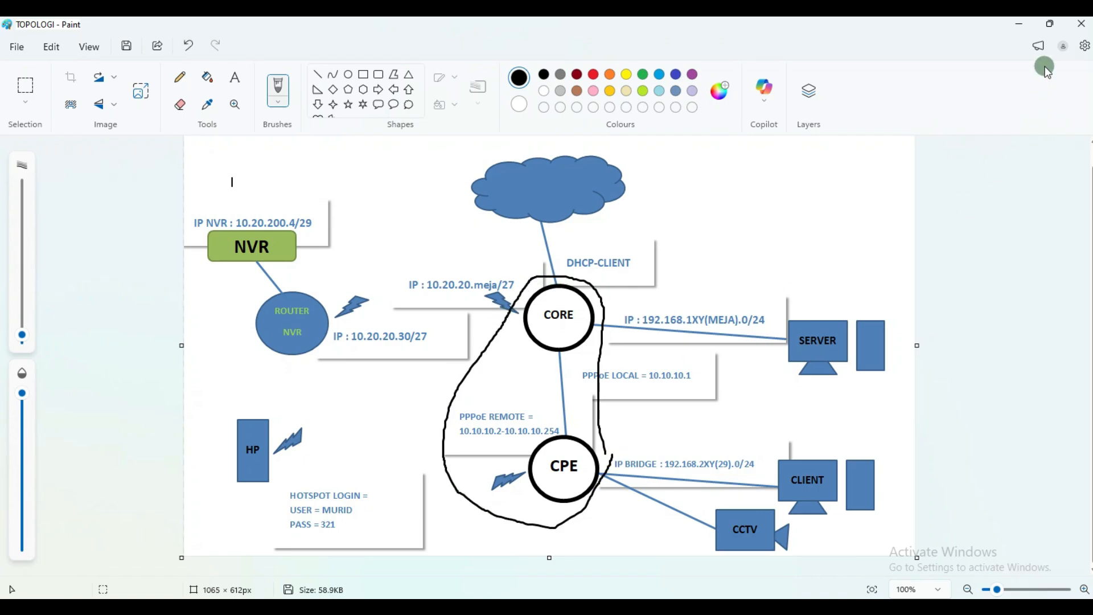
pyautogui.click(1027, 27)
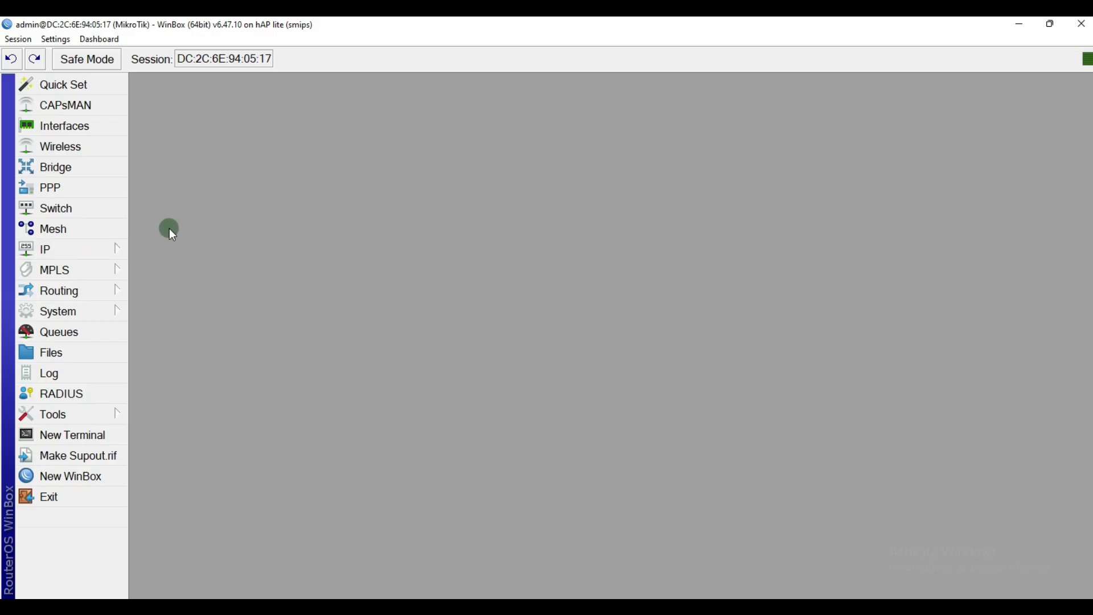
# Step: Add a new PPPoE Client interface in PPP and set its interface to ether3
pyautogui.click(72, 194)
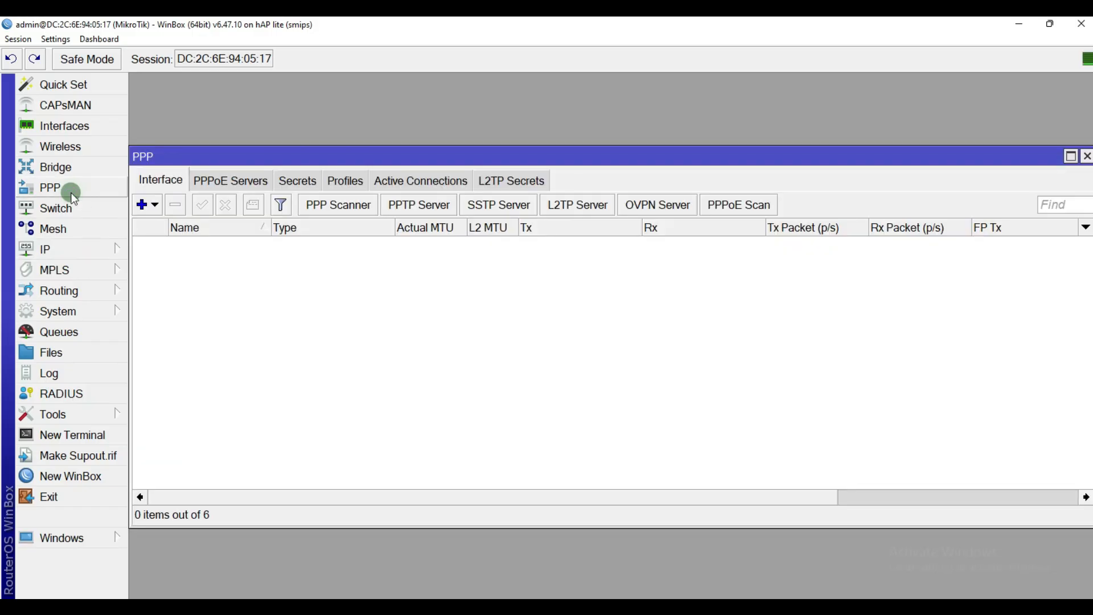
pyautogui.click(146, 206)
pyautogui.click(146, 205)
pyautogui.click(146, 205)
pyautogui.click(183, 392)
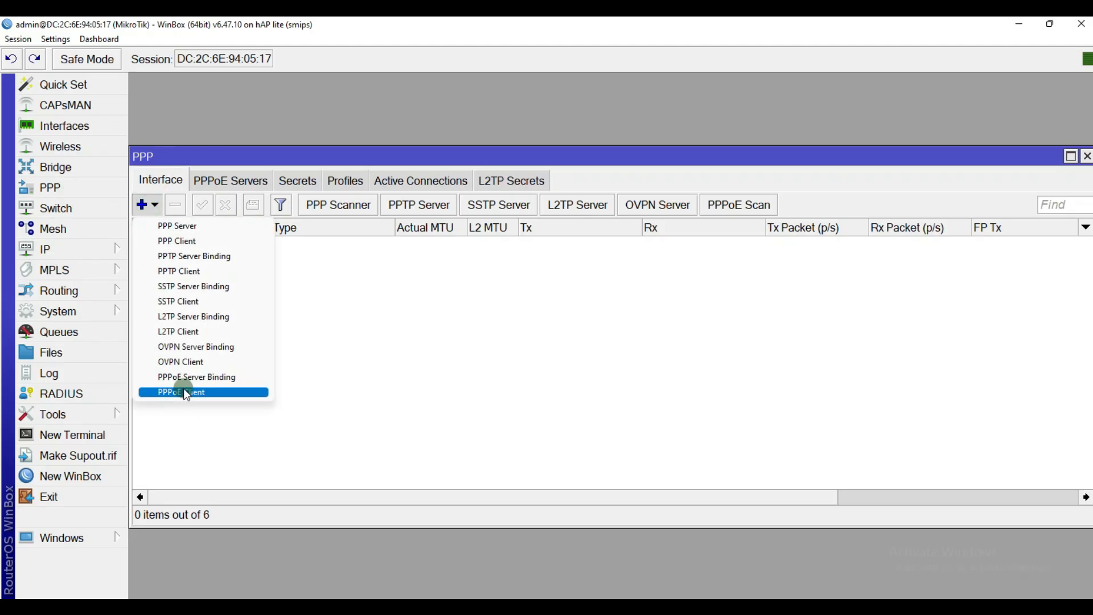
pyautogui.click(509, 349)
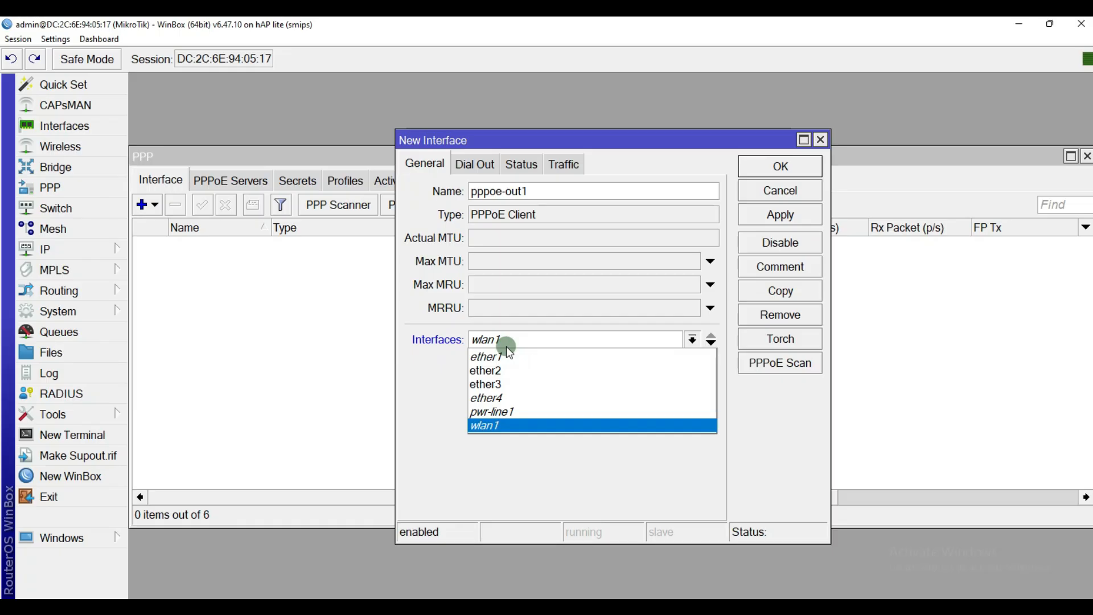
pyautogui.click(499, 382)
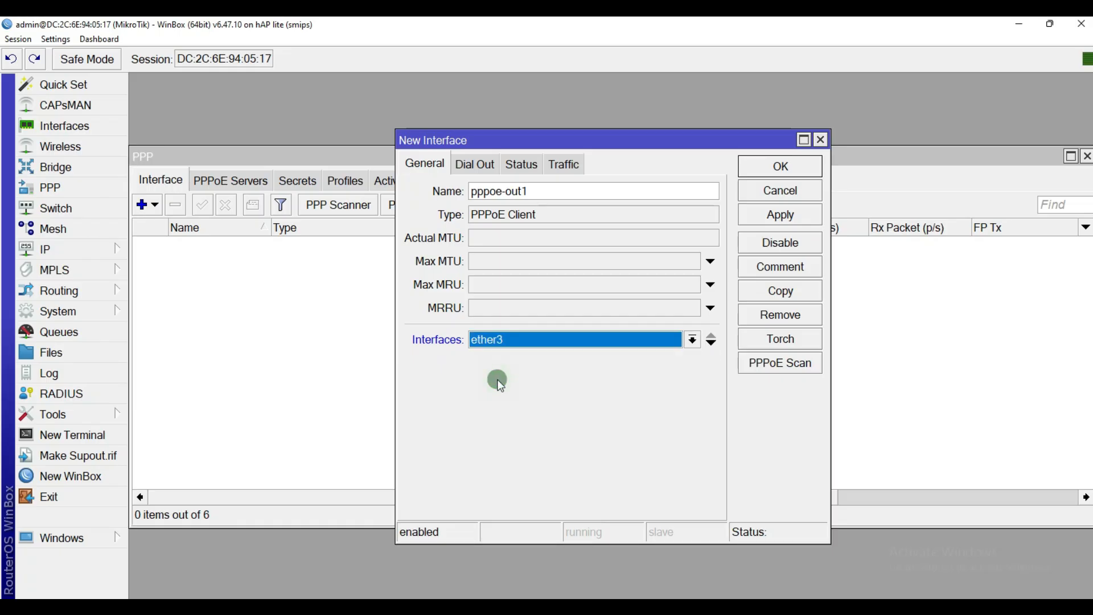
pyautogui.click(536, 342)
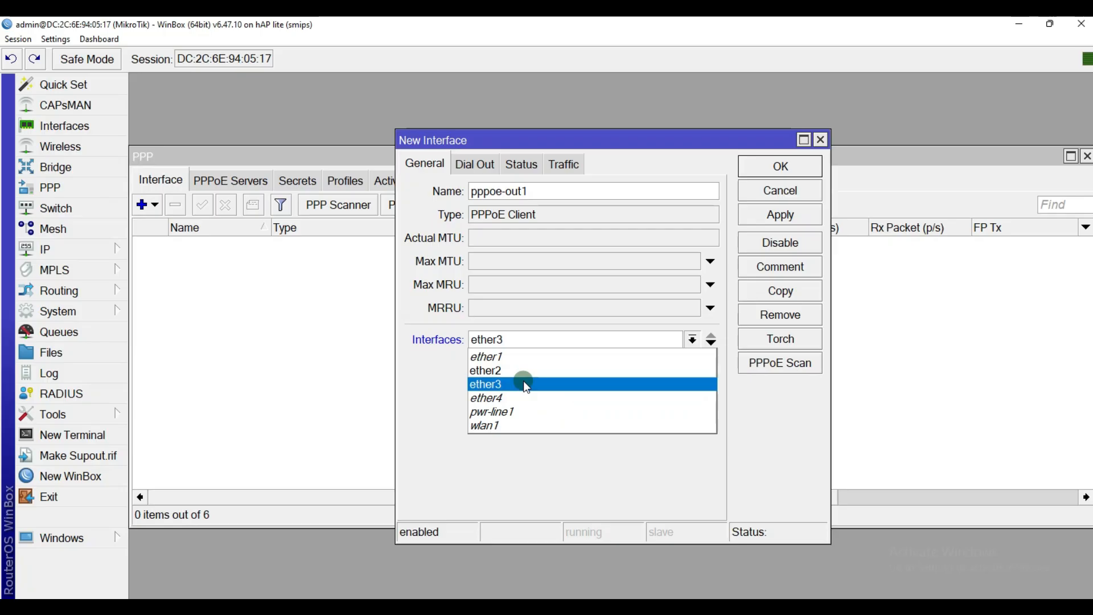
pyautogui.click(525, 383)
# Step: Enter the PPPoE username and password on Dial Out, toggle Use Peer DNS, and apply
pyautogui.click(475, 164)
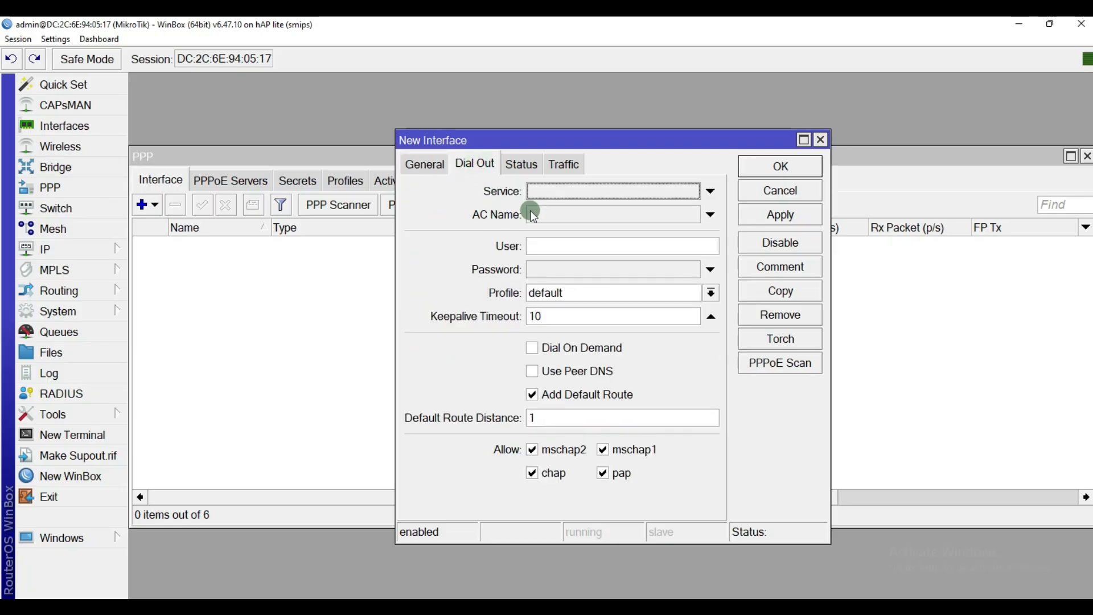
pyautogui.click(544, 252)
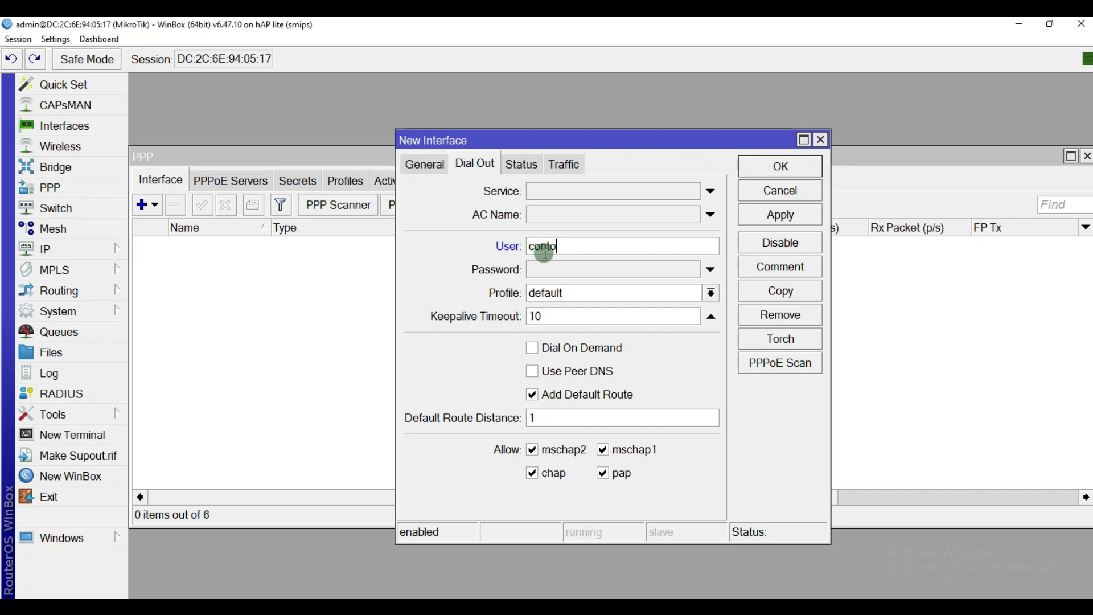
pyautogui.press('Tab')
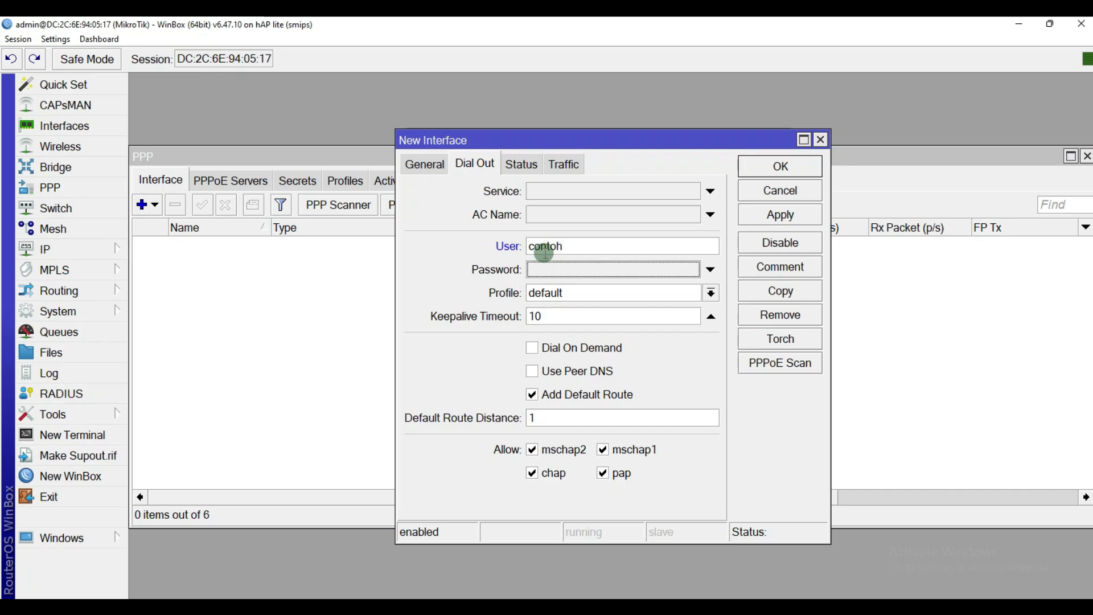
pyautogui.write('**')
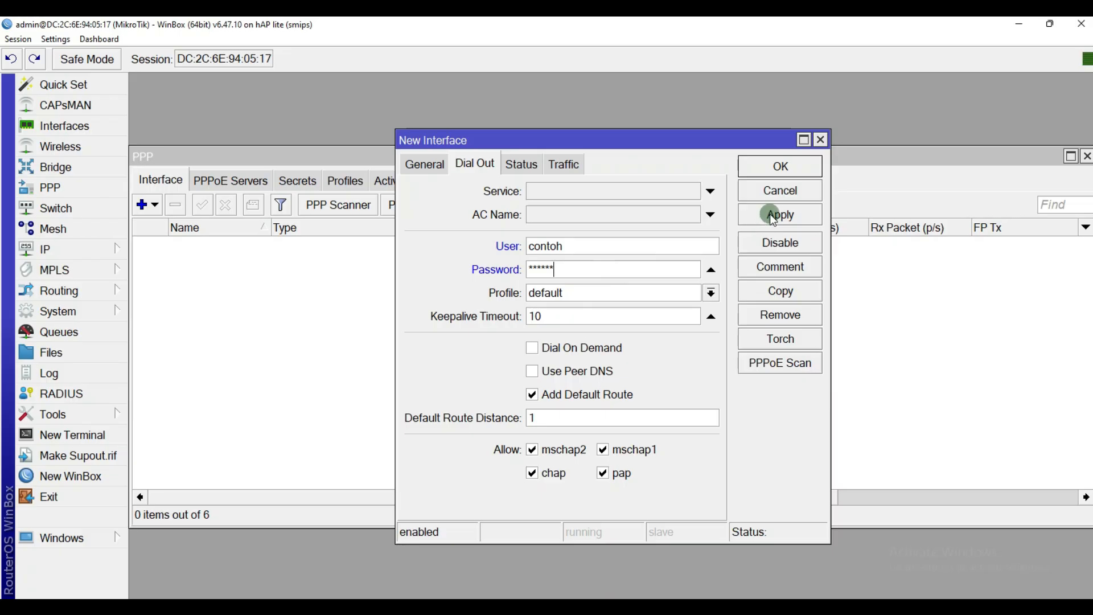
pyautogui.click(545, 371)
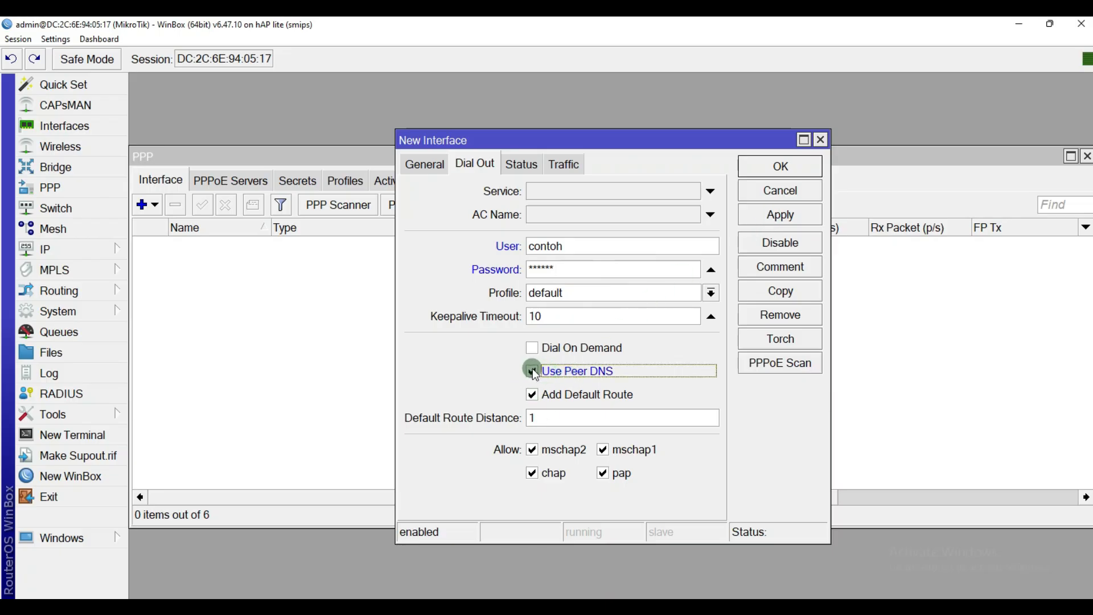
pyautogui.click(775, 217)
pyautogui.click(779, 168)
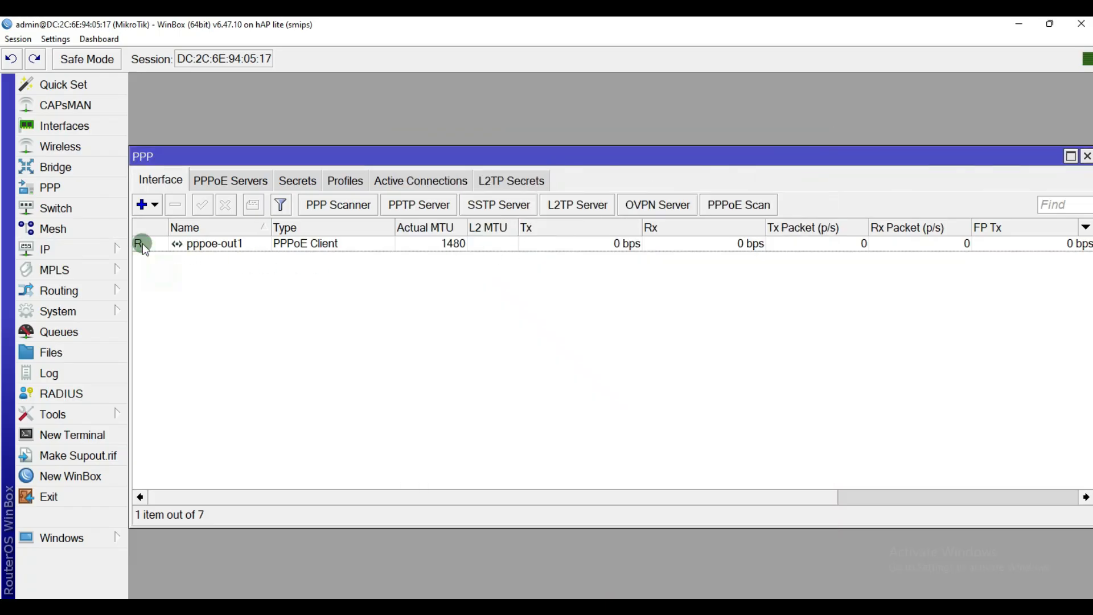
# Step: Check that pppoe-out1 received dynamic address 10.10.10.254 in the IP Address List
pyautogui.click(617, 245)
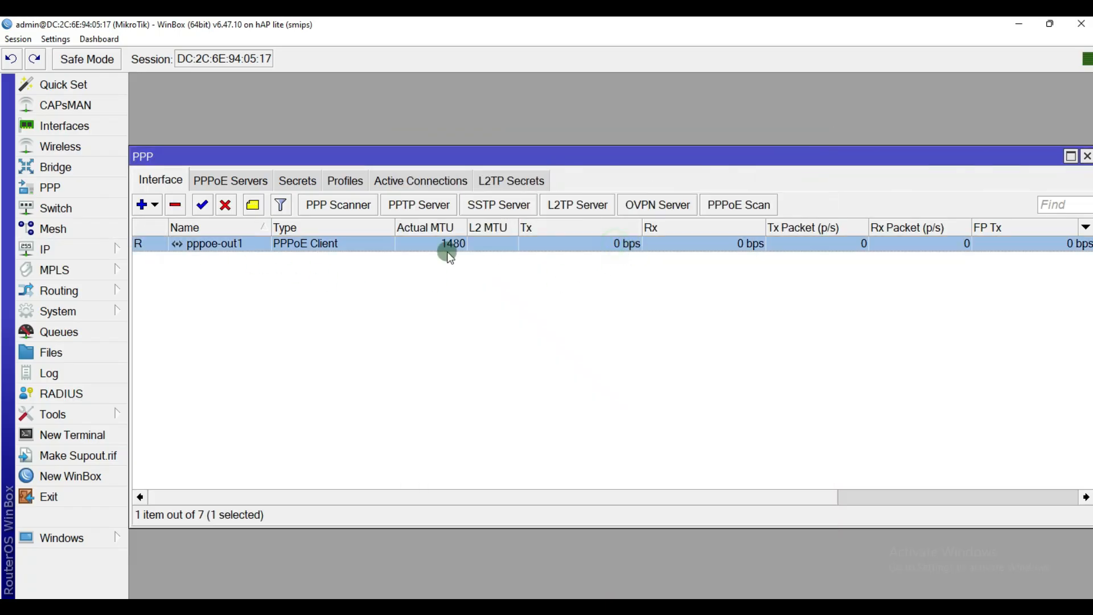
pyautogui.click(114, 253)
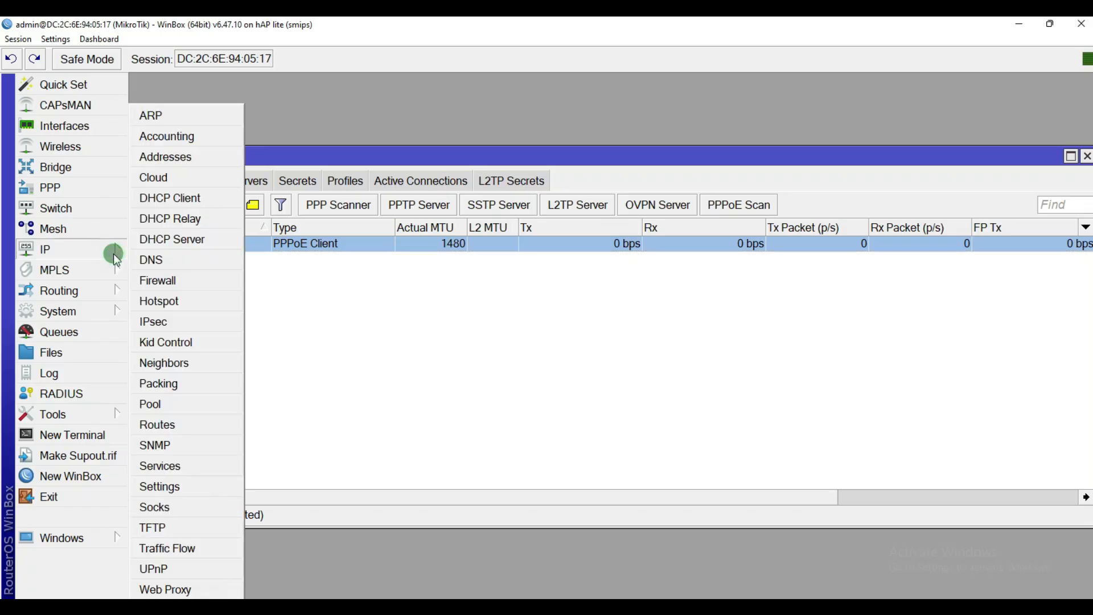
pyautogui.click(191, 162)
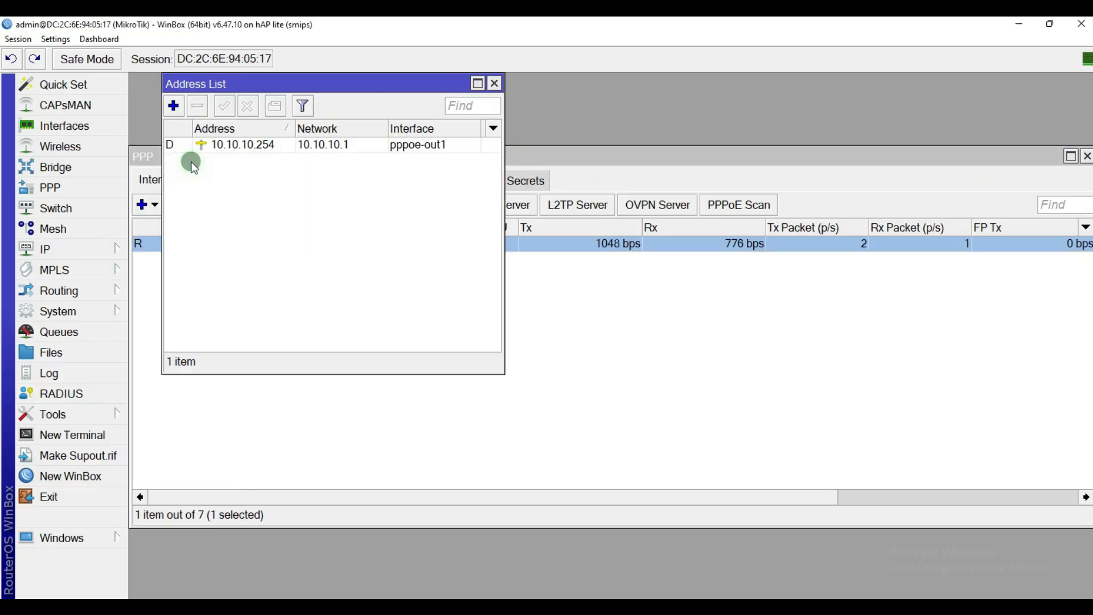
pyautogui.click(348, 147)
pyautogui.moveTo(323, 76); pyautogui.dragTo(656, 264)
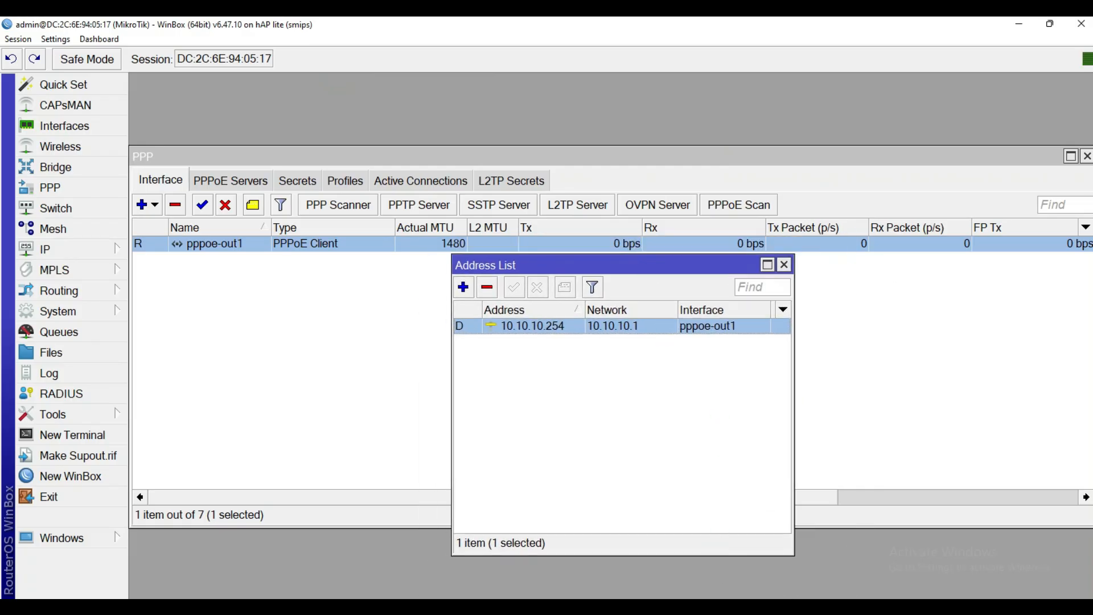
pyautogui.hotkey('alt', 'Tab')
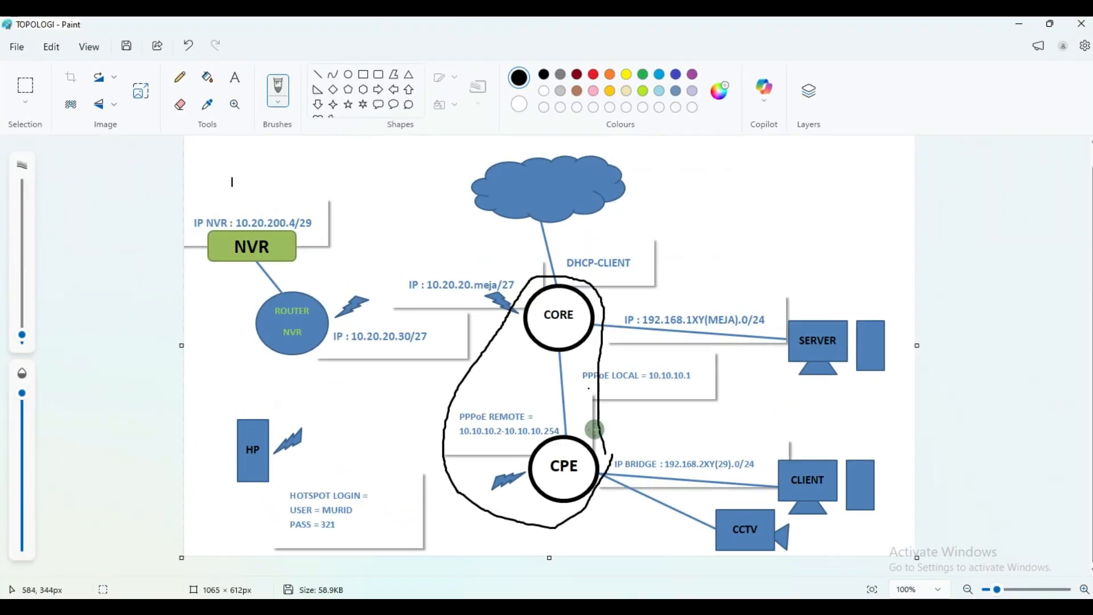
# Step: Undo the CORE–CPE loop, loop CPE and its clients, then circle the IP BRIDGE label after two redraws
pyautogui.click(196, 53)
pyautogui.moveTo(605, 532)
pyautogui.mouseDown()
pyautogui.moveTo(532, 449)
pyautogui.moveTo(756, 415)
pyautogui.moveTo(926, 493)
pyautogui.moveTo(865, 550)
pyautogui.moveTo(577, 523)
pyautogui.mouseUp()
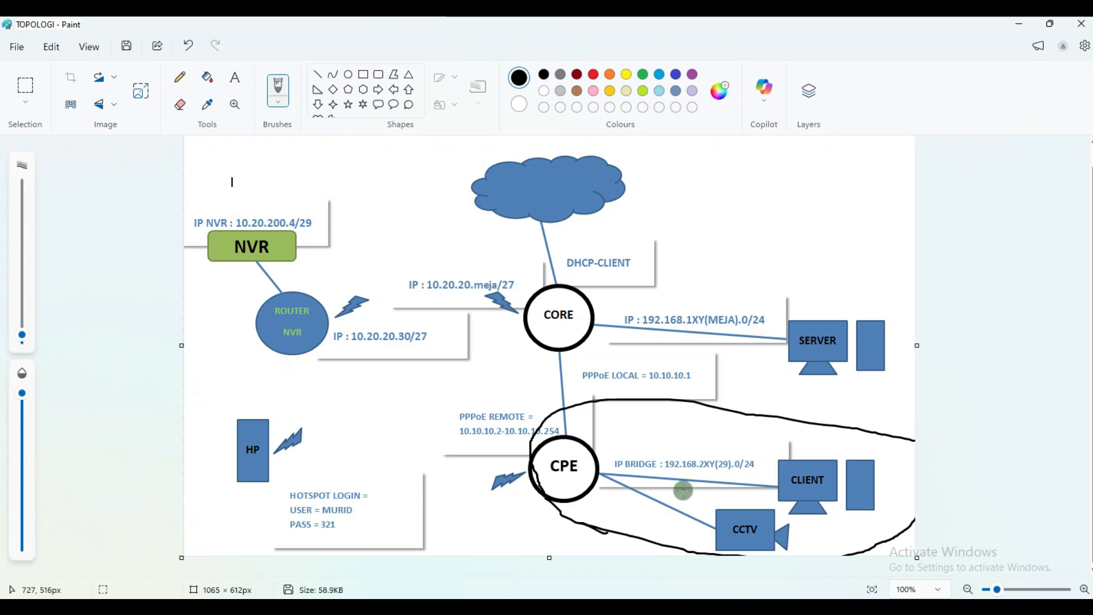
pyautogui.moveTo(676, 488)
pyautogui.mouseDown()
pyautogui.moveTo(691, 431)
pyautogui.moveTo(761, 481)
pyautogui.moveTo(718, 493)
pyautogui.mouseUp()
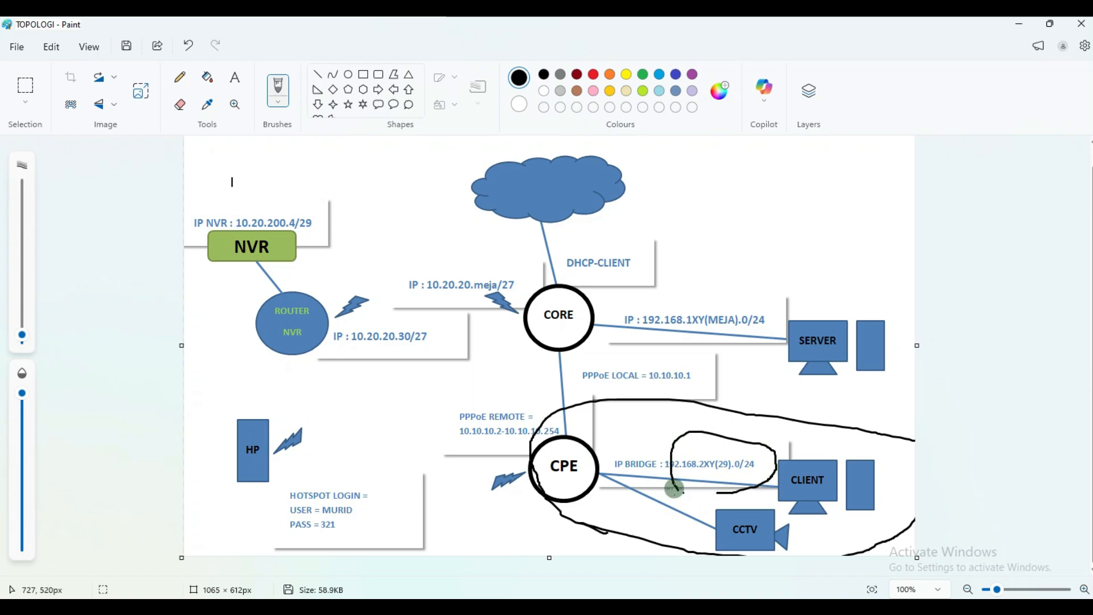
pyautogui.click(189, 46)
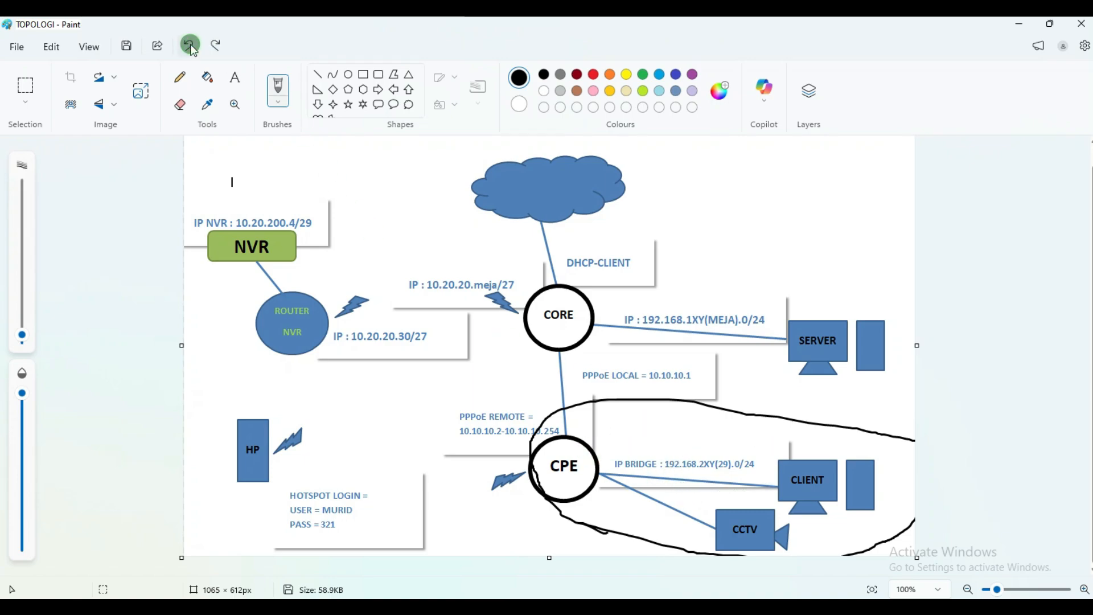
pyautogui.moveTo(718, 488)
pyautogui.mouseDown()
pyautogui.moveTo(663, 464)
pyautogui.moveTo(700, 441)
pyautogui.moveTo(755, 470)
pyautogui.mouseUp()
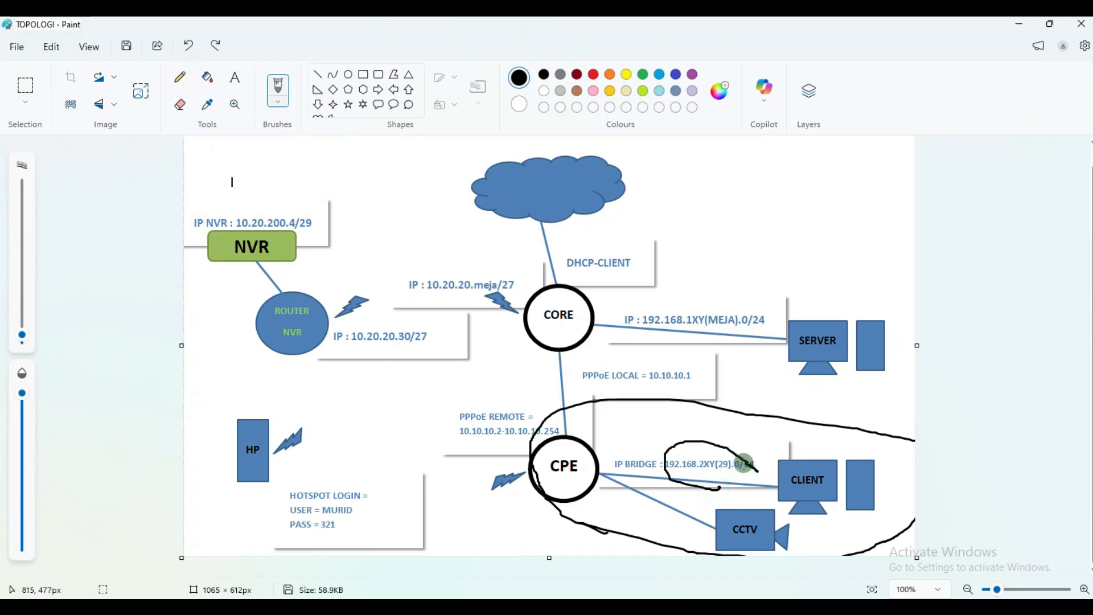
pyautogui.click(189, 46)
pyautogui.moveTo(766, 478)
pyautogui.mouseDown()
pyautogui.moveTo(715, 483)
pyautogui.moveTo(635, 459)
pyautogui.moveTo(735, 436)
pyautogui.moveTo(770, 458)
pyautogui.moveTo(766, 479)
pyautogui.mouseUp()
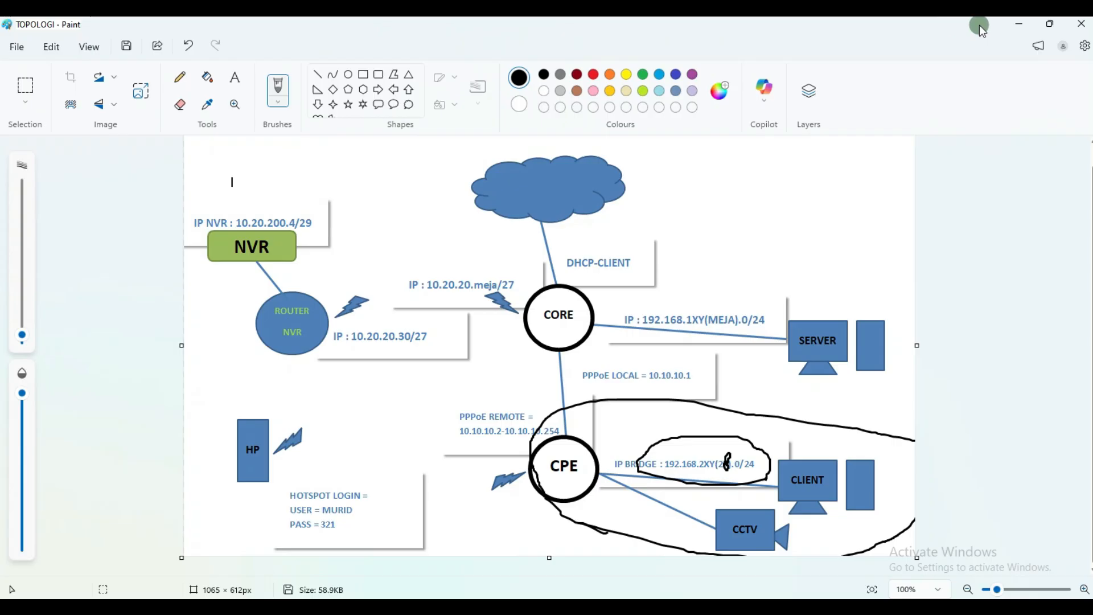
# Step: Discard an accidental new address entry and create bridge1 with default settings
pyautogui.click(1018, 23)
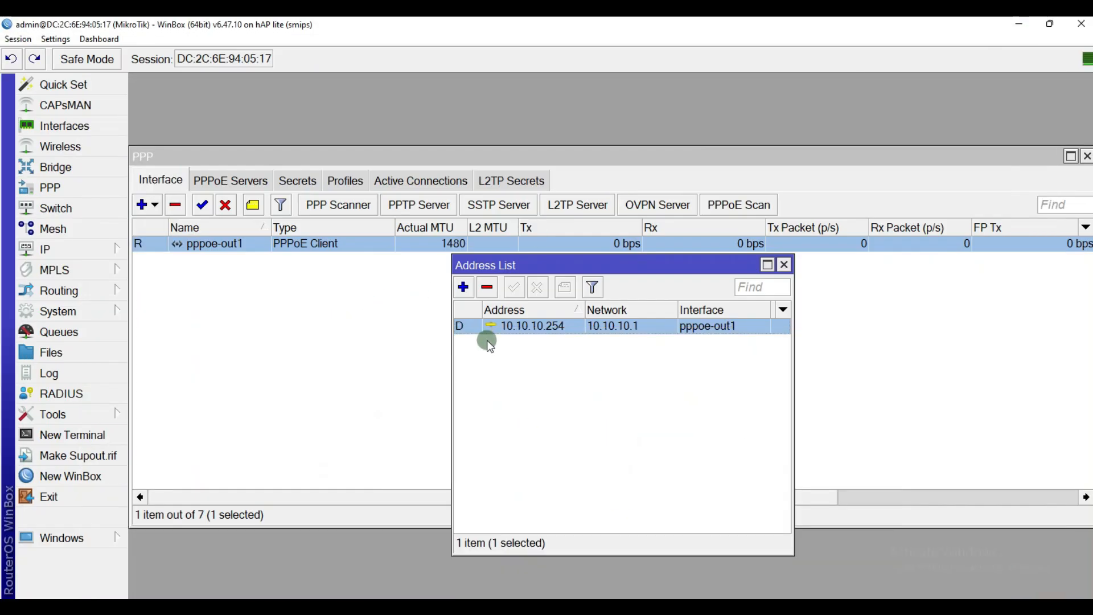
pyautogui.click(465, 286)
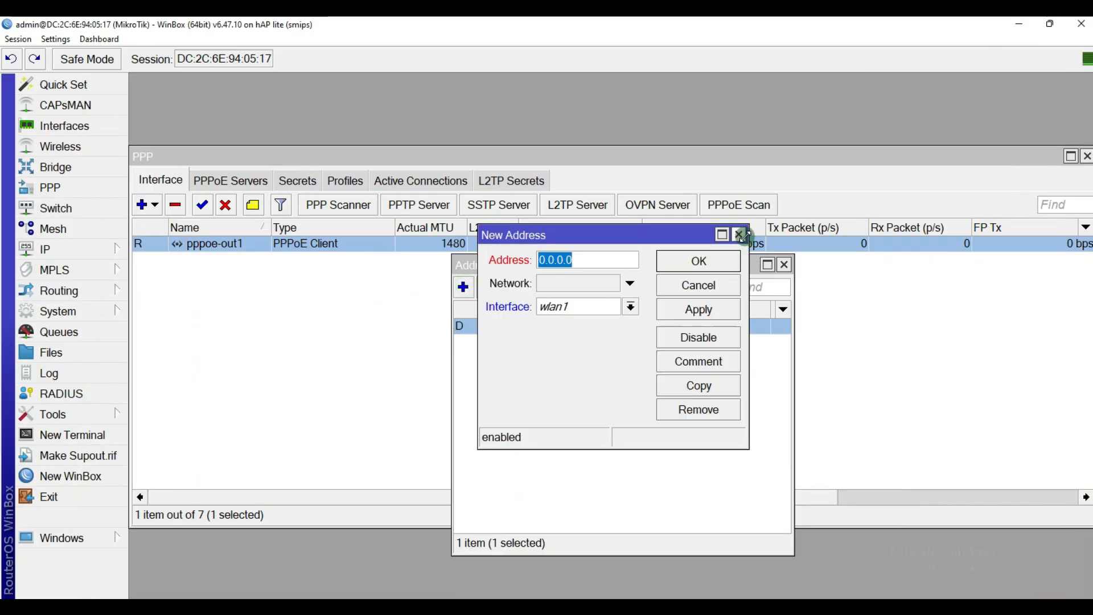
pyautogui.click(738, 235)
pyautogui.click(49, 167)
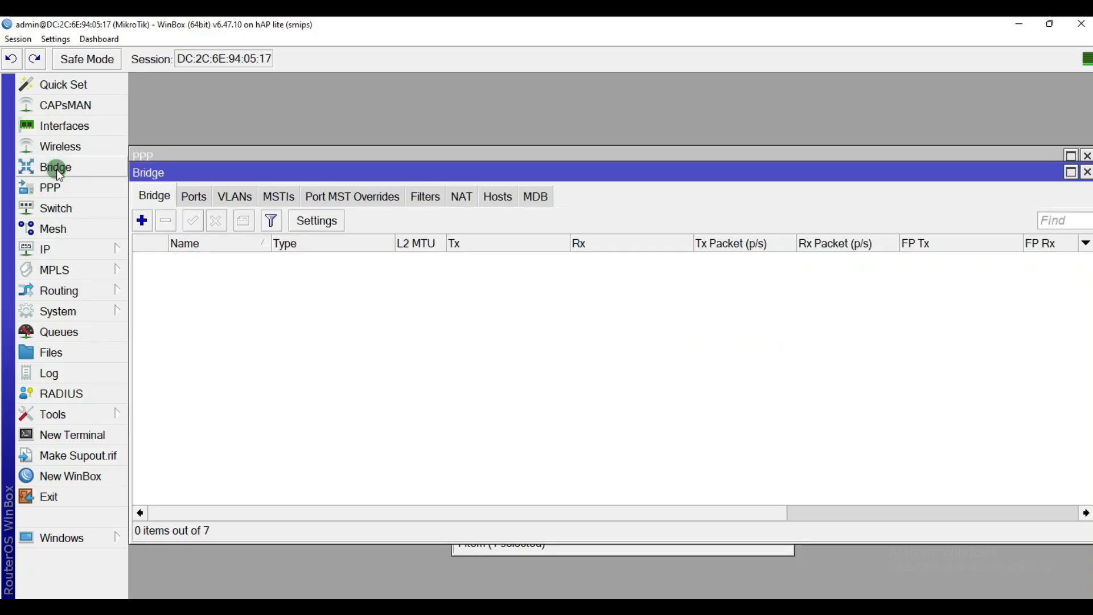
pyautogui.click(142, 220)
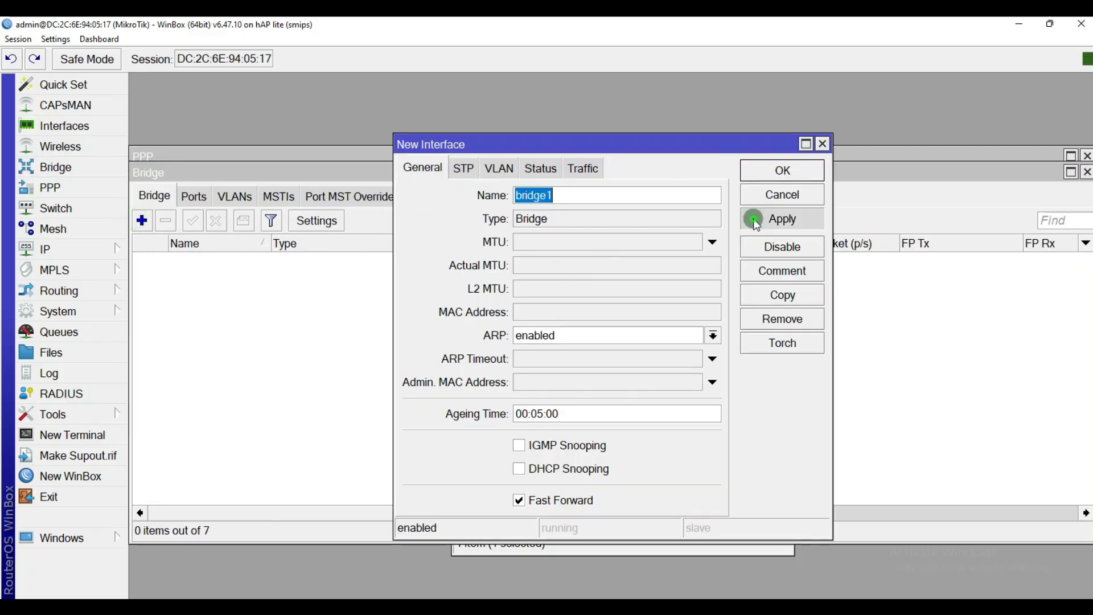
pyautogui.click(783, 219)
pyautogui.click(783, 172)
# Step: Add ether2 as a port of bridge1
pyautogui.click(195, 197)
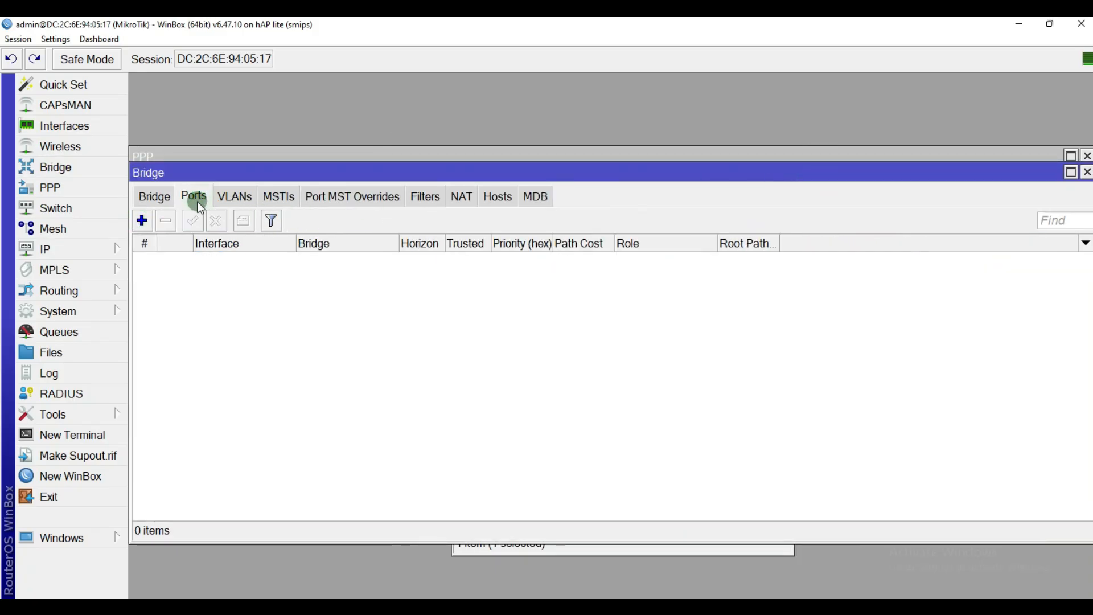
pyautogui.click(142, 220)
pyautogui.click(596, 251)
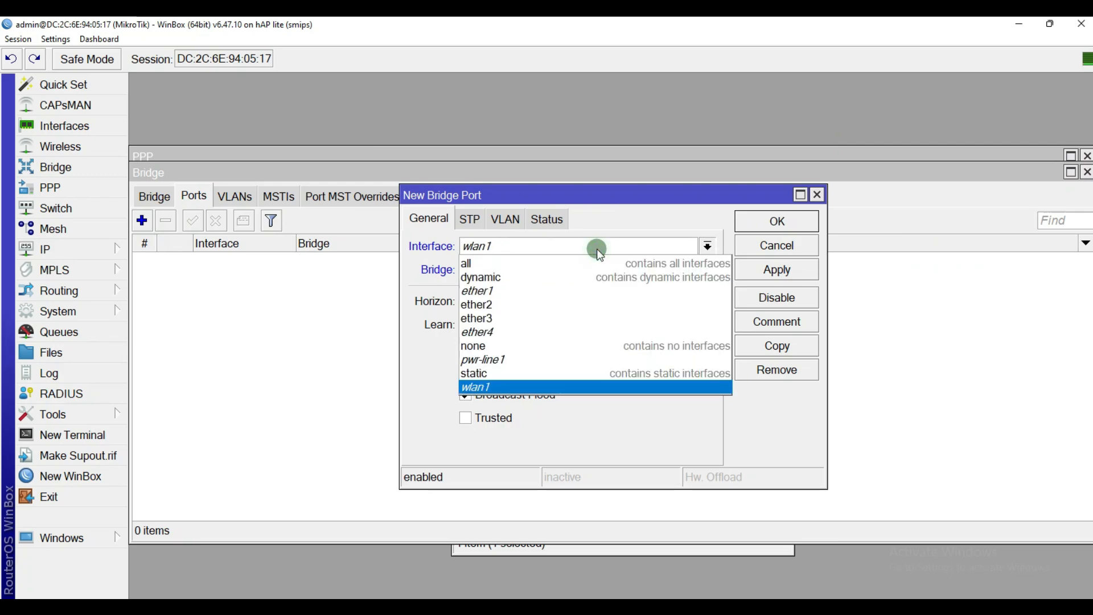
pyautogui.click(529, 304)
pyautogui.click(776, 269)
pyautogui.click(782, 228)
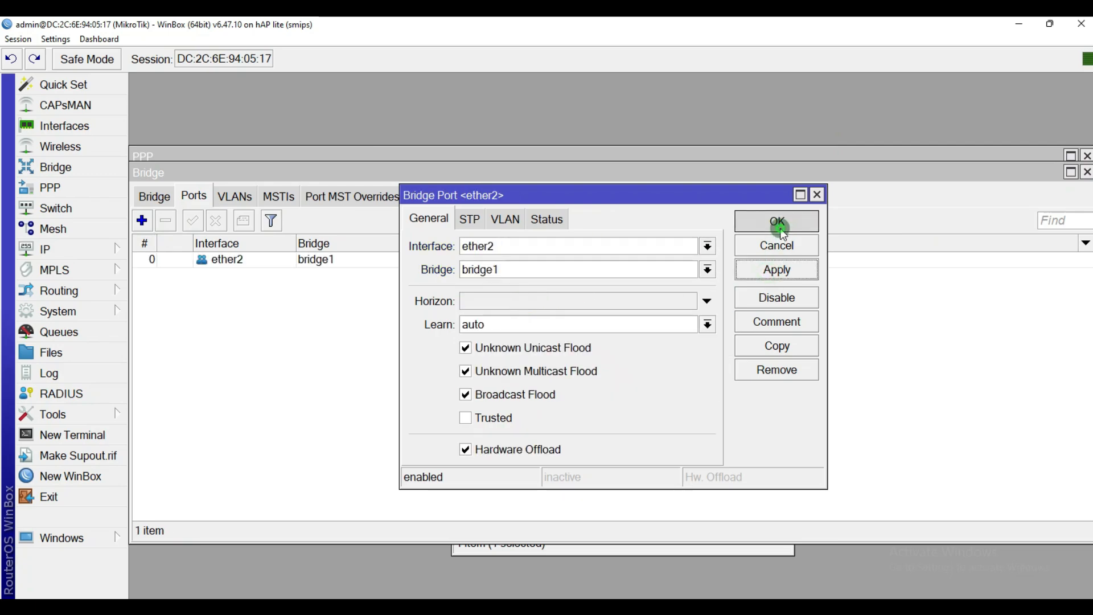
# Step: Log back in to the router after it drops the session while adding another port
pyautogui.click(142, 220)
pyautogui.click(534, 246)
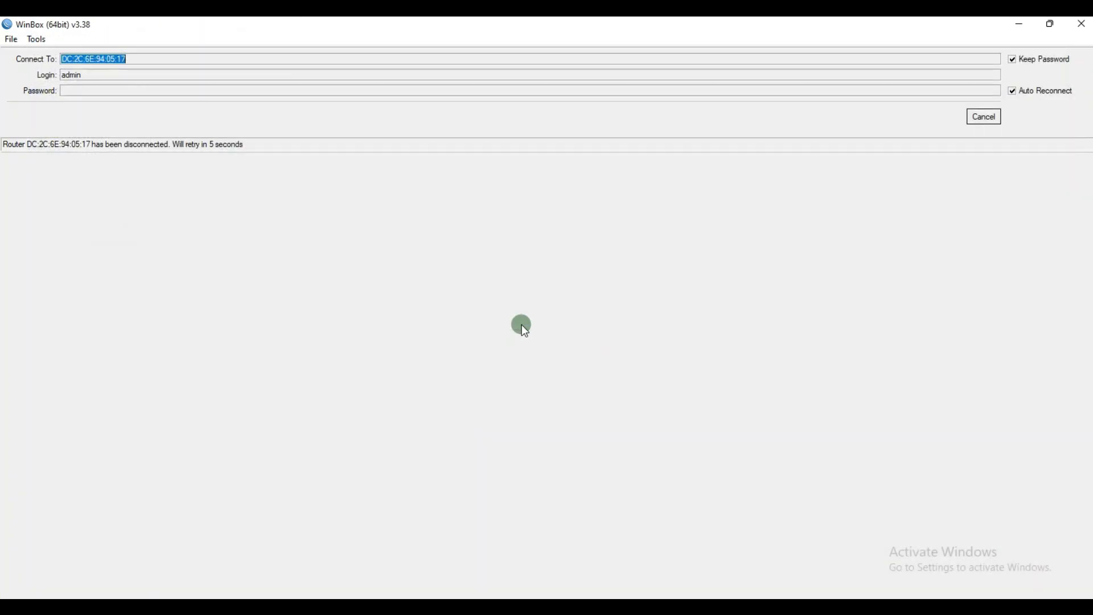
pyautogui.click(986, 117)
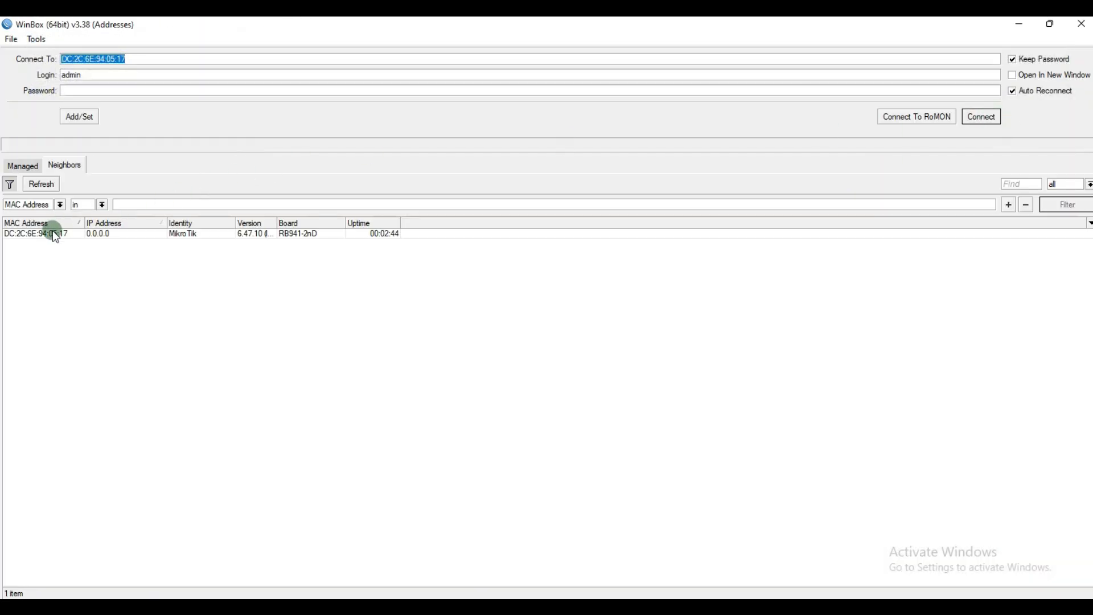
pyautogui.click(52, 233)
pyautogui.click(981, 116)
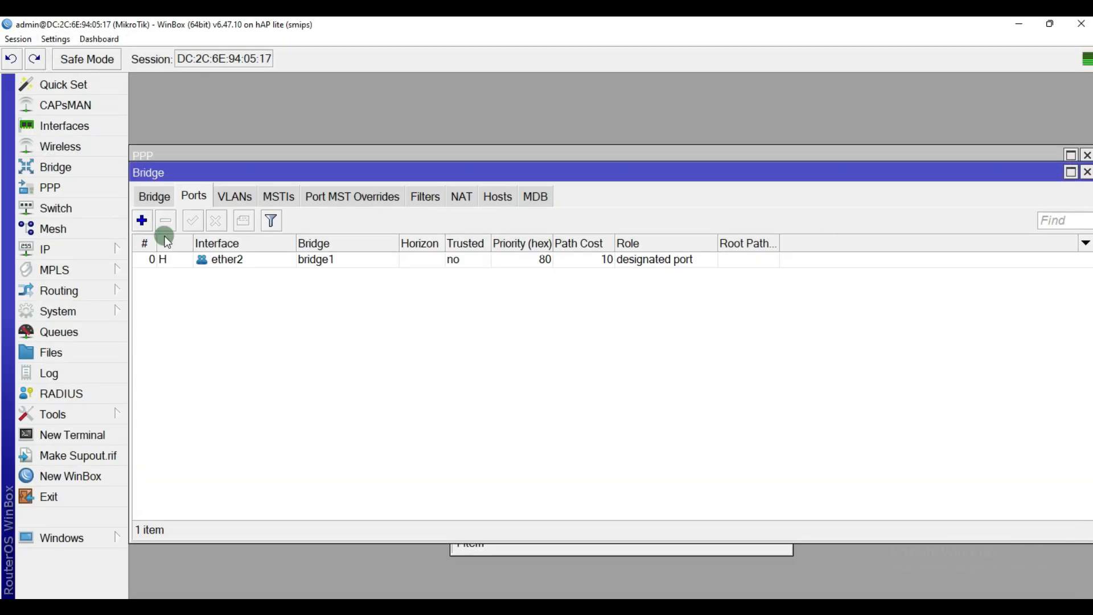
# Step: Add ether4 as a second port of bridge1
pyautogui.click(205, 257)
pyautogui.click(151, 228)
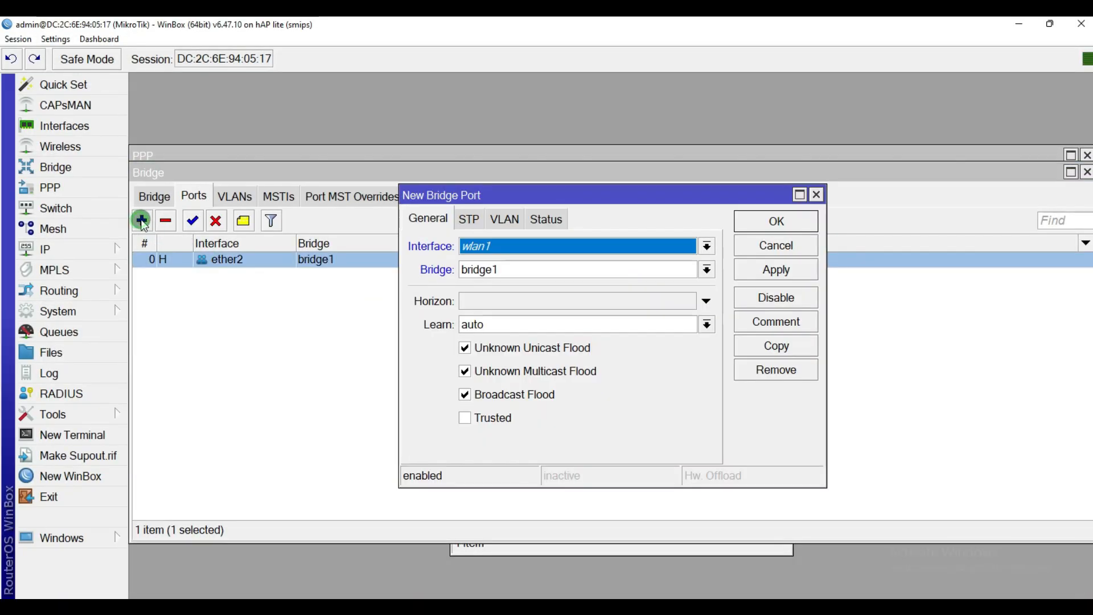
pyautogui.click(557, 244)
pyautogui.click(491, 333)
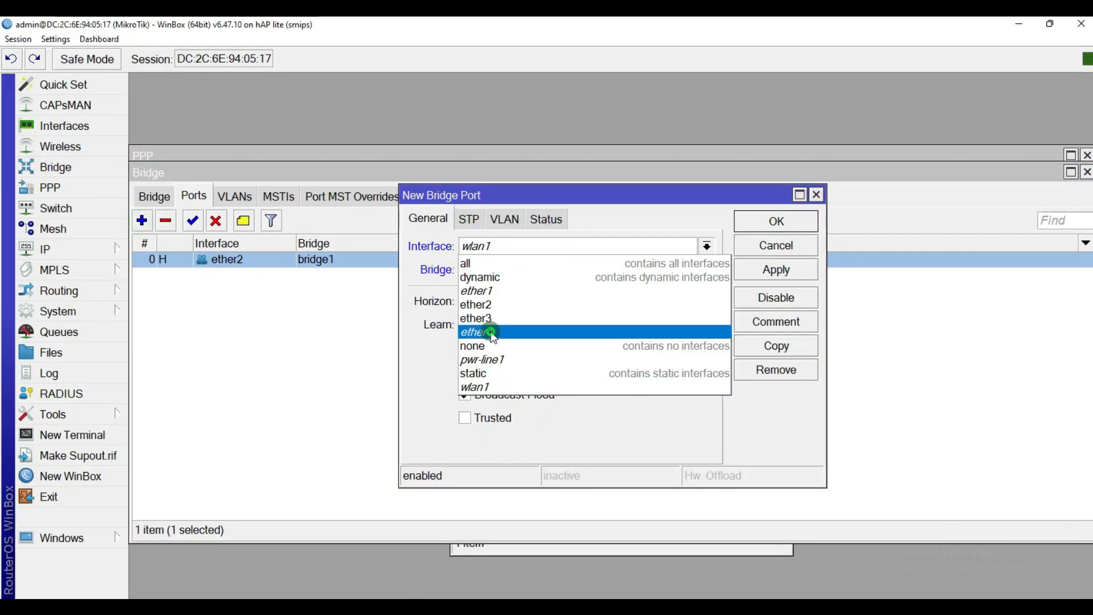
pyautogui.click(802, 272)
pyautogui.click(800, 239)
pyautogui.click(363, 333)
pyautogui.moveTo(604, 182); pyautogui.dragTo(632, 305)
pyautogui.click(589, 272)
# Step: Add address 192.168.228.1/24 on interface bridge1
pyautogui.click(462, 287)
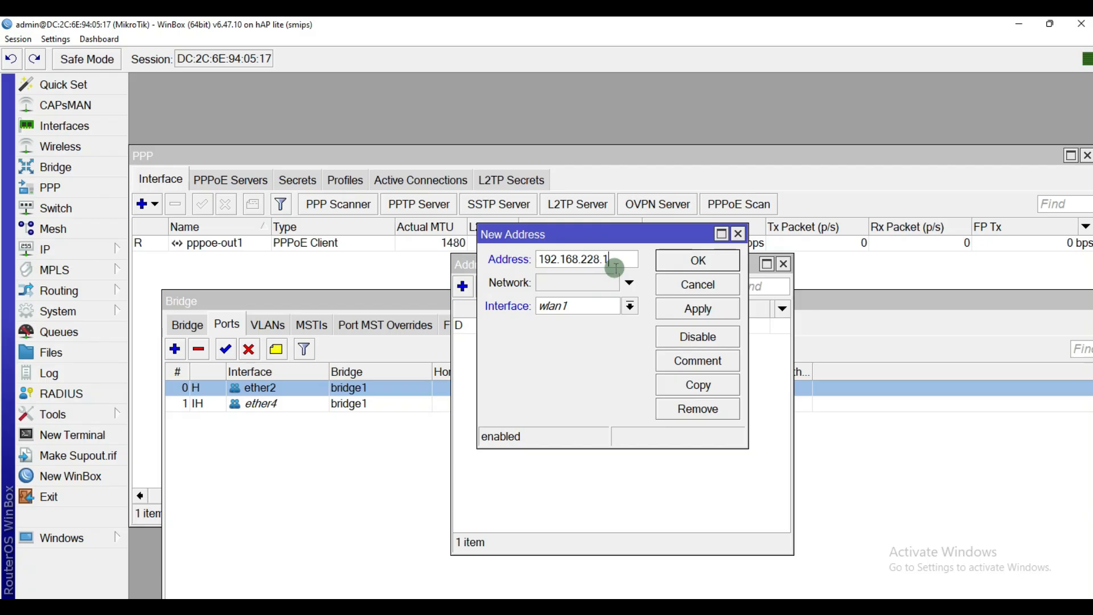
pyautogui.click(608, 309)
pyautogui.click(561, 317)
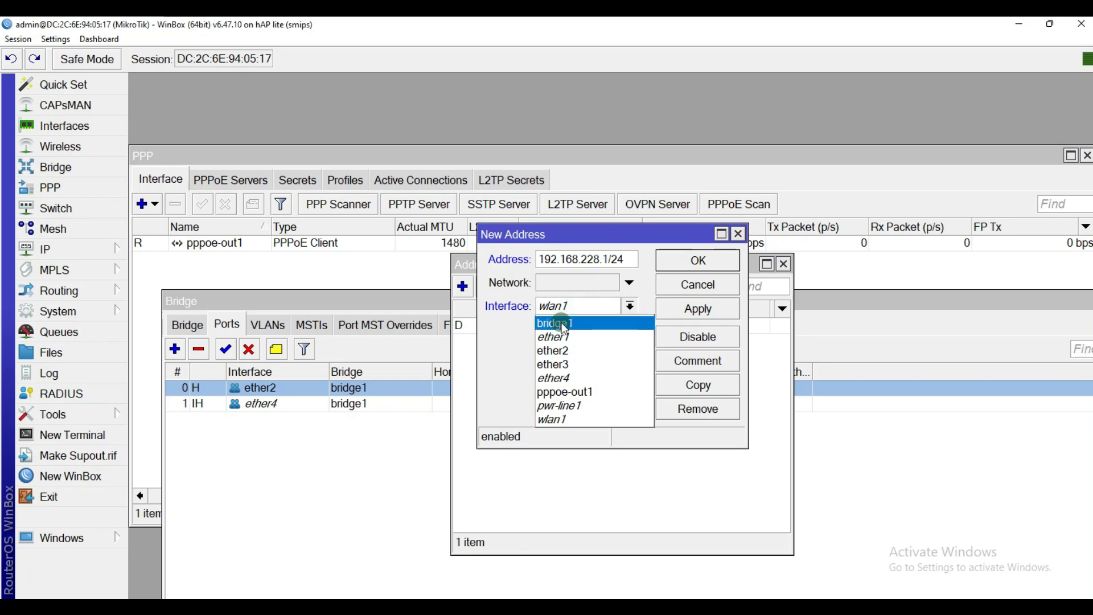
pyautogui.click(704, 310)
pyautogui.click(706, 262)
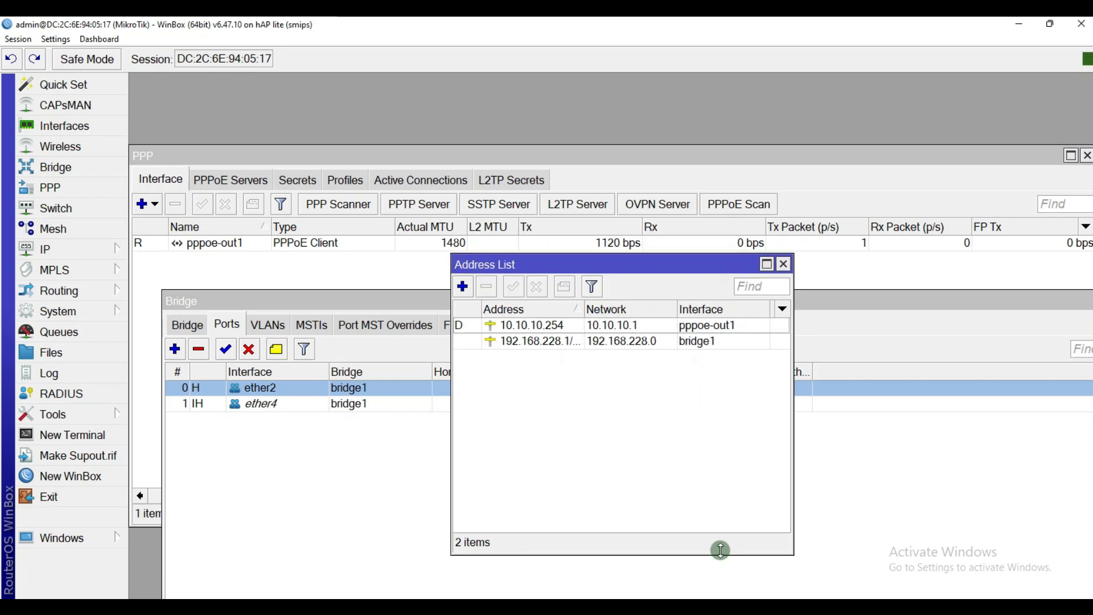
# Step: Undo the old loops on TOPOLOGI and draw one freehand loop around CPE, CLIENT and CCTV
pyautogui.click(693, 588)
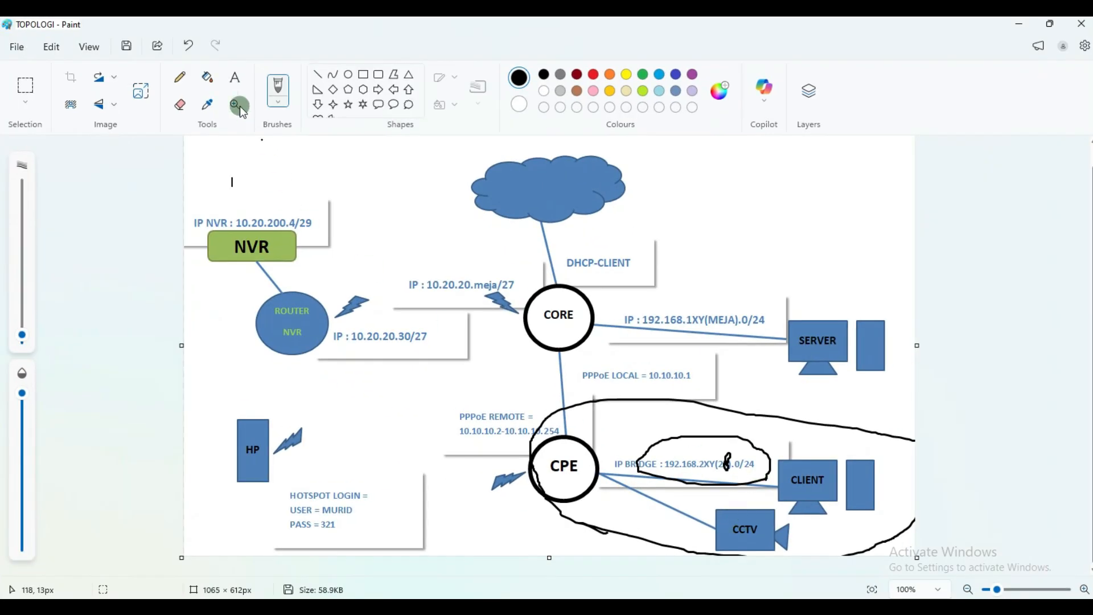
pyautogui.click(187, 50)
pyautogui.click(187, 50)
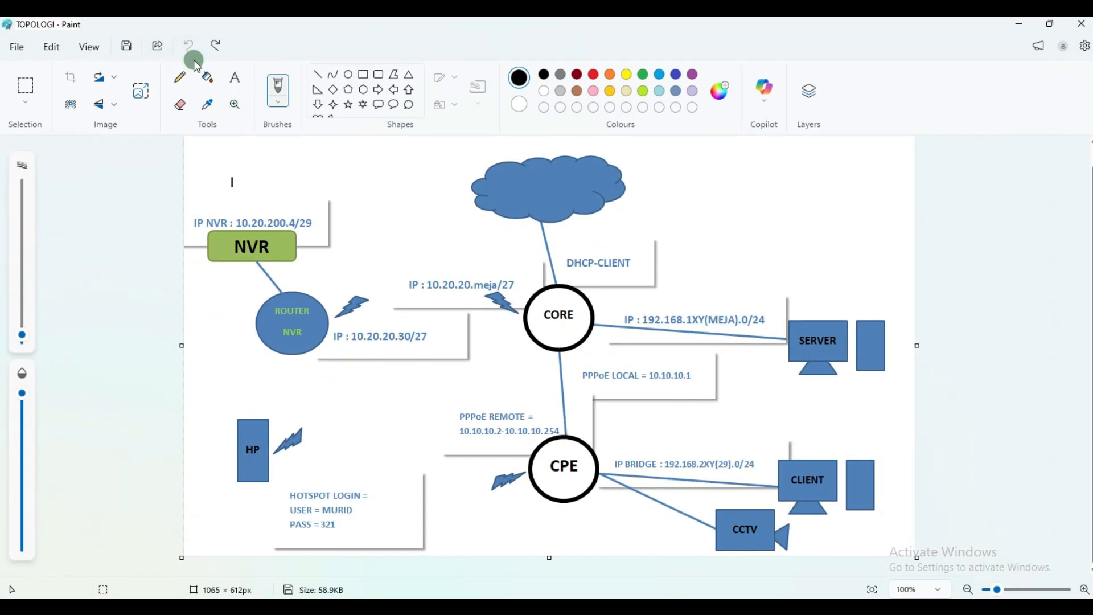
pyautogui.scroll(-1, 705, 490)
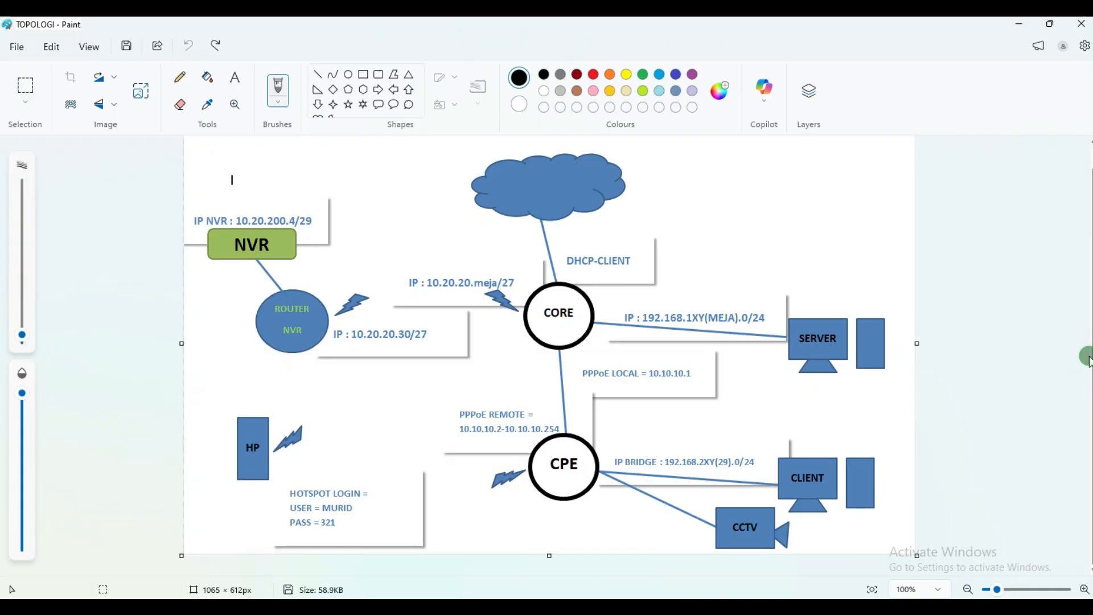
pyautogui.moveTo(864, 446)
pyautogui.mouseDown()
pyautogui.moveTo(583, 430)
pyautogui.moveTo(515, 447)
pyautogui.moveTo(517, 515)
pyautogui.moveTo(739, 555)
pyautogui.moveTo(878, 519)
pyautogui.moveTo(874, 454)
pyautogui.mouseUp()
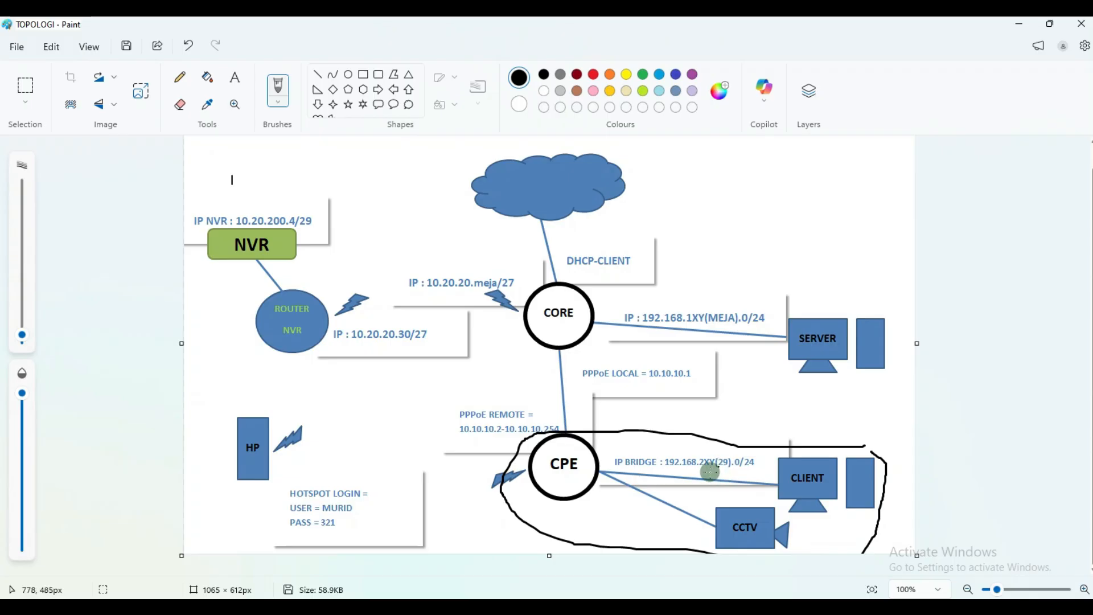
pyautogui.click(1023, 24)
# Step: Start the DHCP Setup wizard and choose bridge1 as the DHCP server interface
pyautogui.click(569, 348)
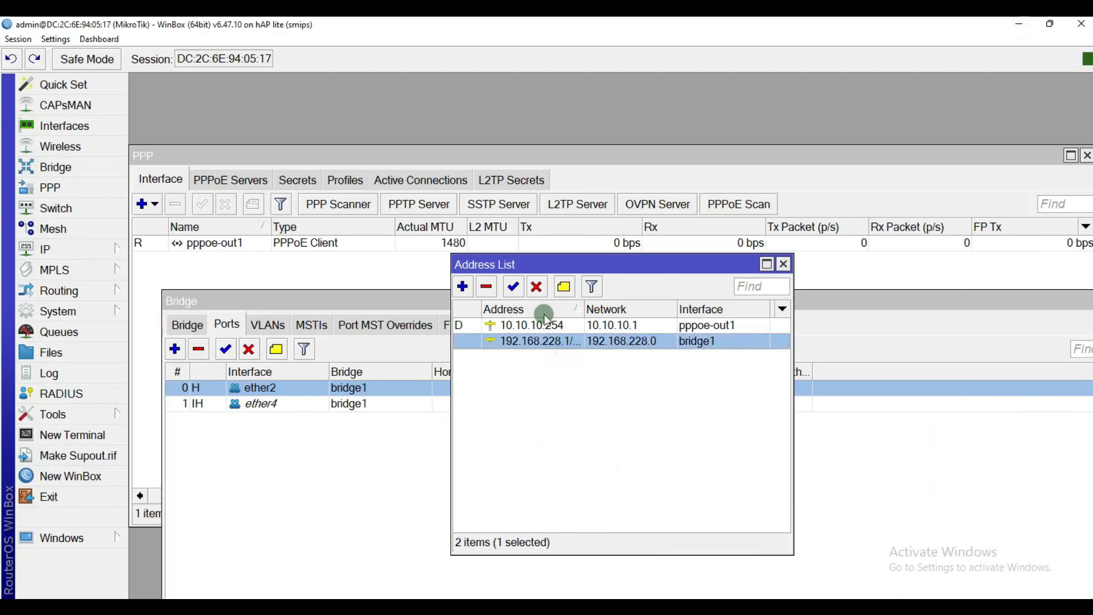
pyautogui.moveTo(581, 312); pyautogui.dragTo(608, 310)
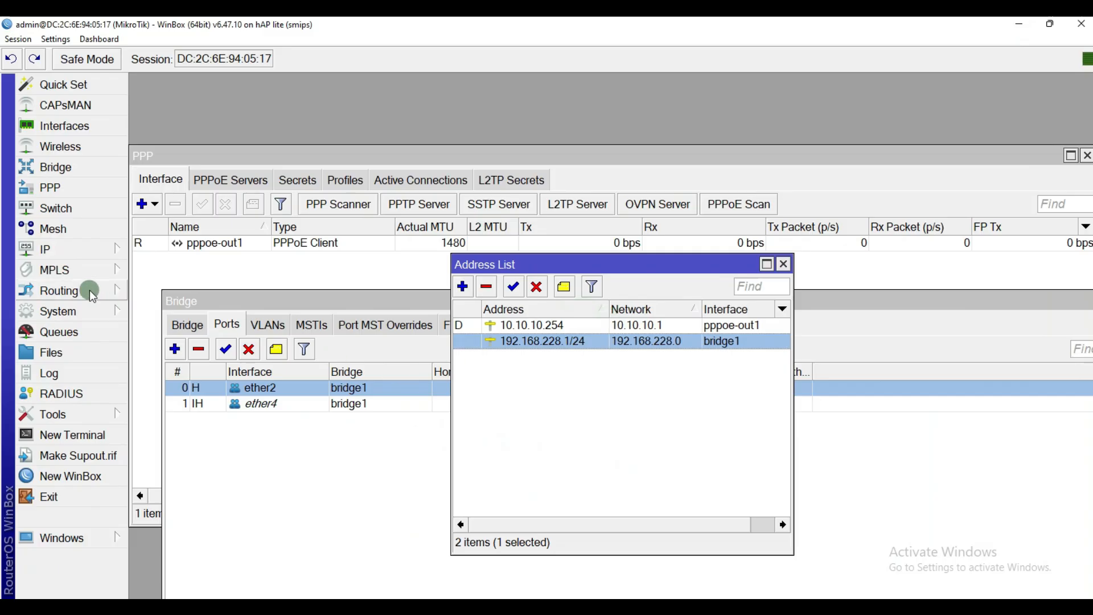
pyautogui.click(93, 255)
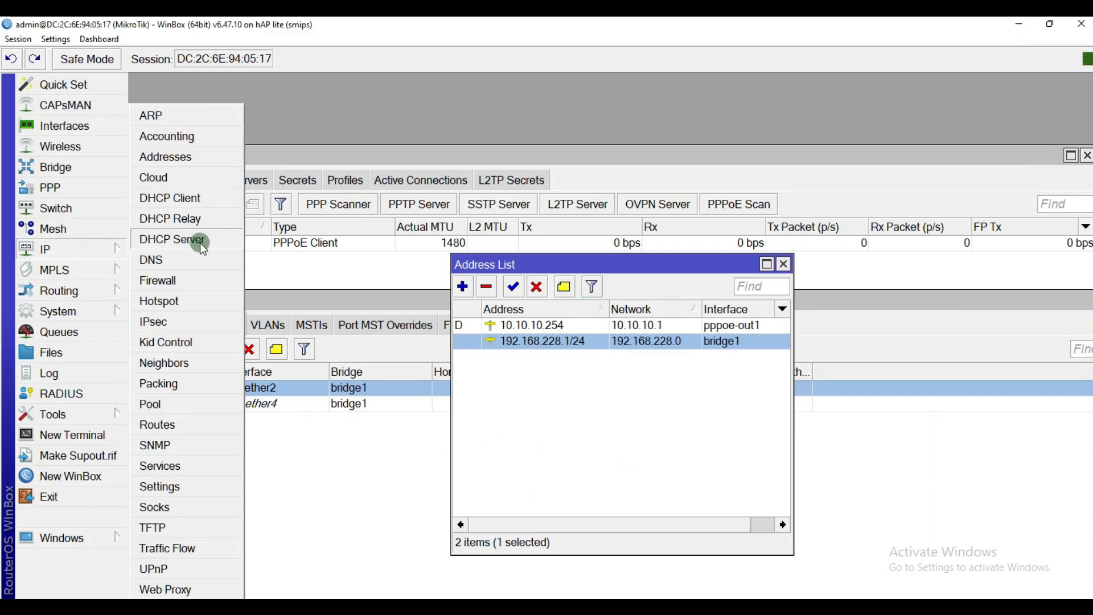
pyautogui.click(202, 240)
pyautogui.click(415, 205)
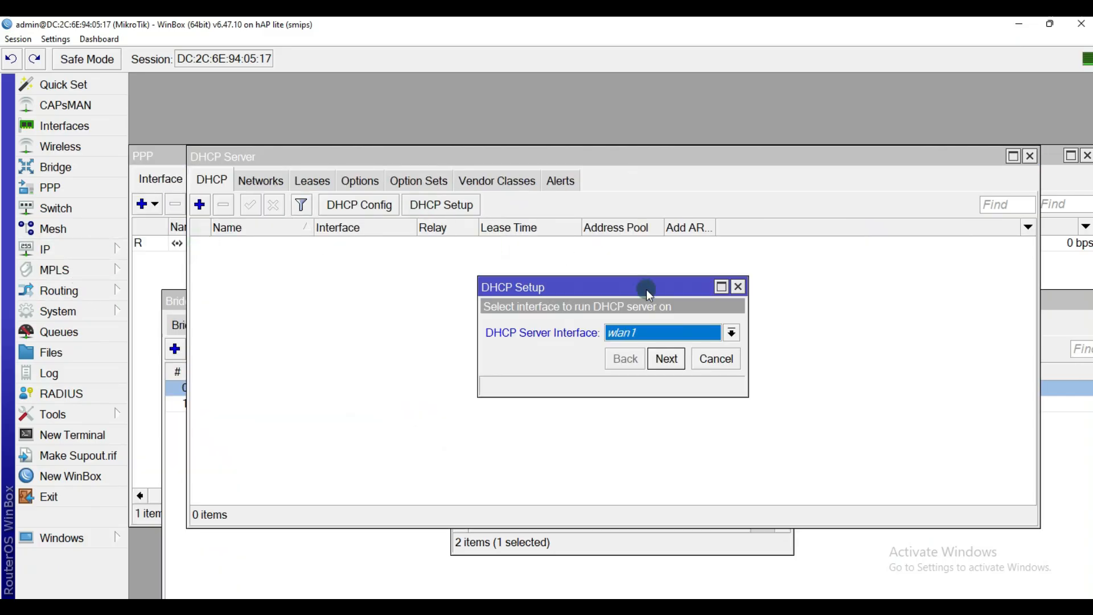
pyautogui.click(656, 333)
pyautogui.click(644, 346)
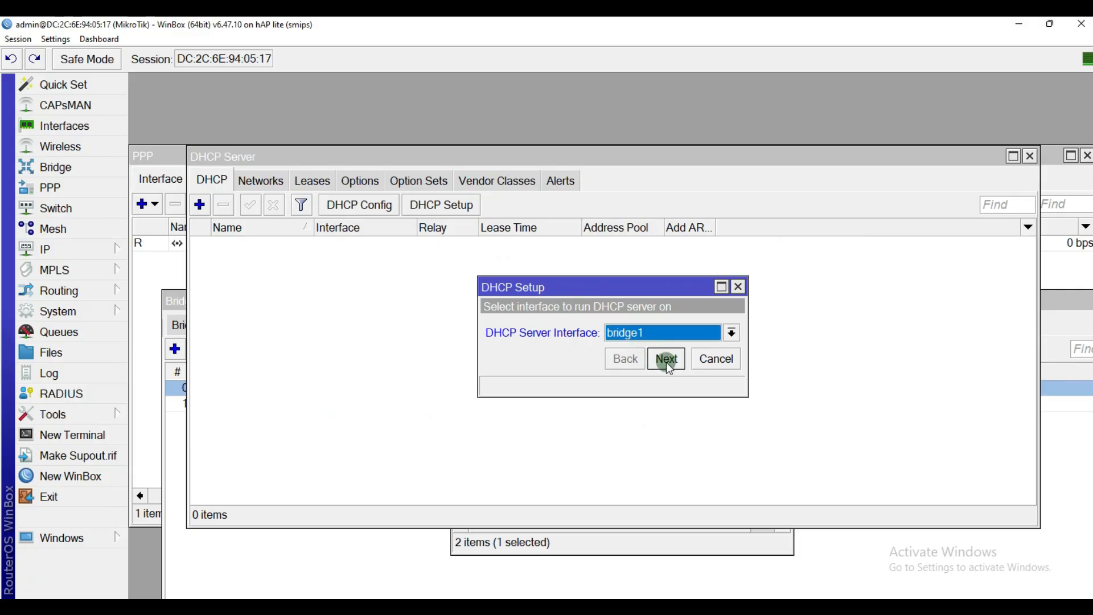
pyautogui.click(665, 359)
# Step: Accept the 192.168.228.0/24 space, gateway and pool, add DNS 8.8.8.8, and finish setup
pyautogui.click(667, 359)
pyautogui.click(667, 359)
pyautogui.click(669, 360)
pyautogui.click(729, 339)
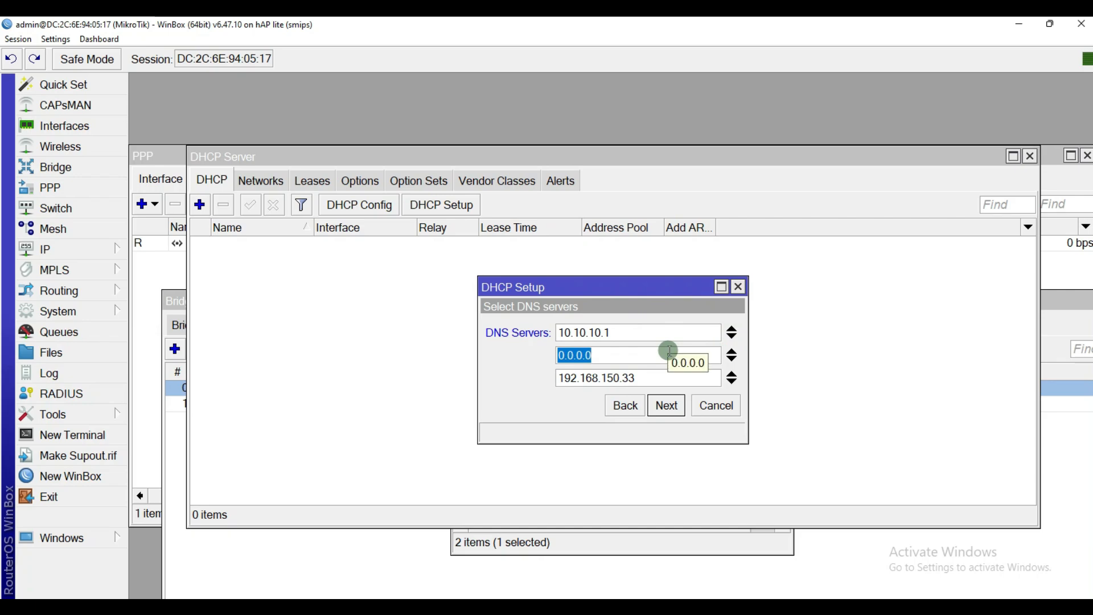
pyautogui.write('8.8.8.8')
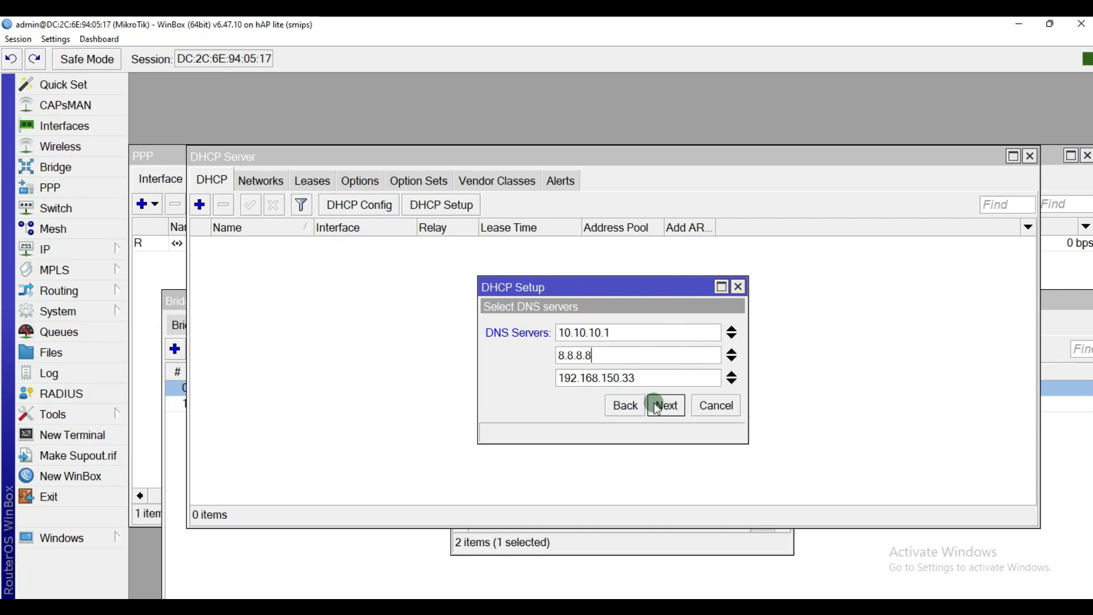
pyautogui.click(659, 406)
pyautogui.click(666, 405)
pyautogui.click(625, 334)
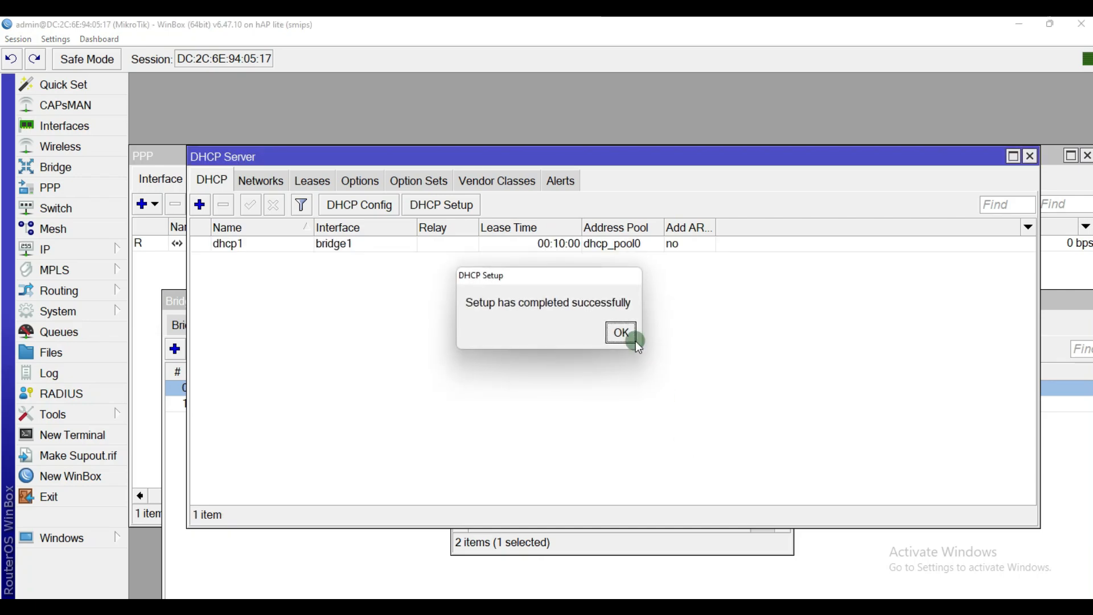
# Step: Move the Address List aside and select the new dhcp1 server entry
pyautogui.click(631, 538)
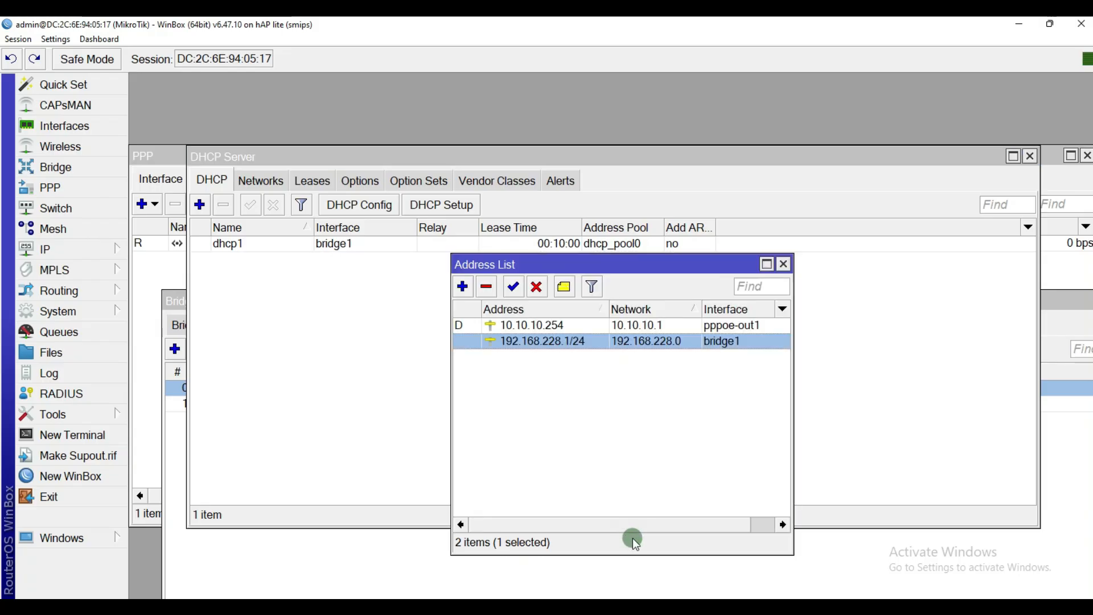
pyautogui.moveTo(585, 263); pyautogui.dragTo(675, 301)
pyautogui.click(305, 245)
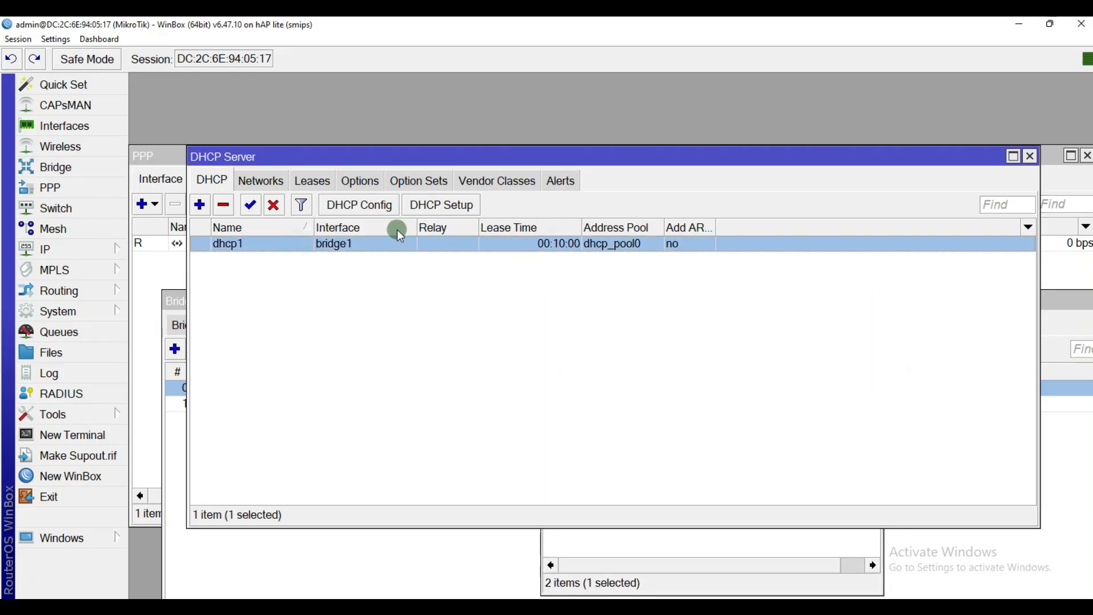
# Step: Go to Control Panel's network adapter settings from the Start menu
pyautogui.click(644, 565)
pyautogui.press('super')
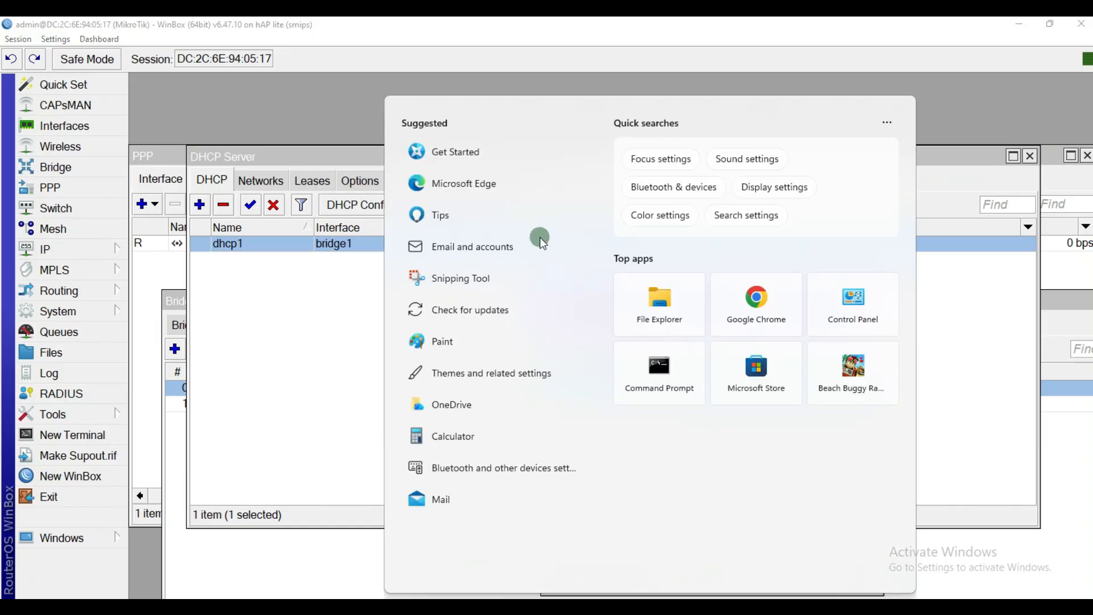
pyautogui.click(839, 308)
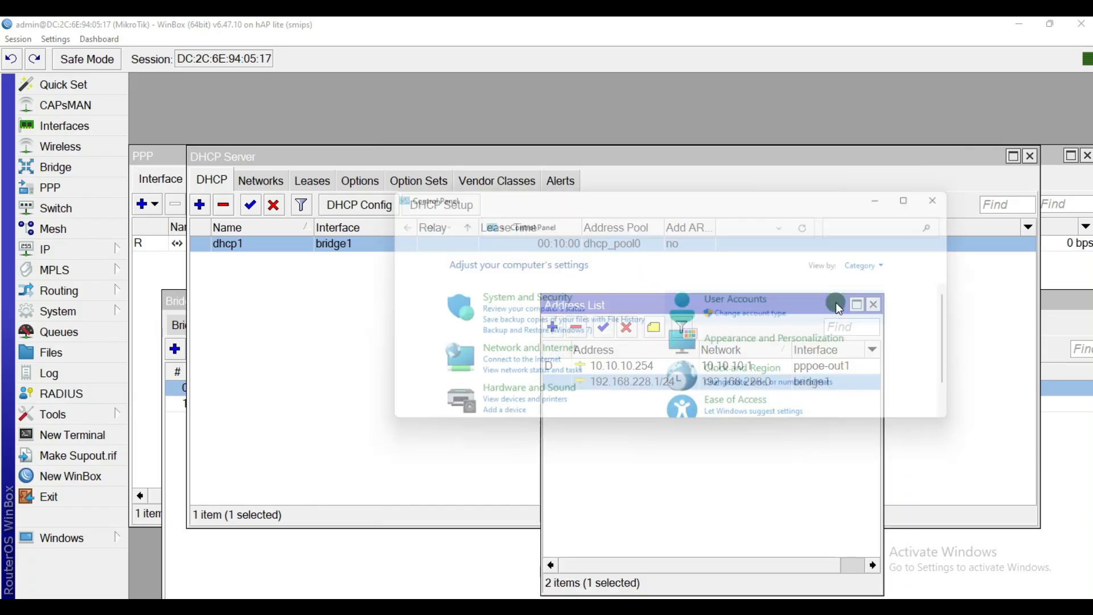
pyautogui.scroll(-1, 512, 350)
pyautogui.click(508, 356)
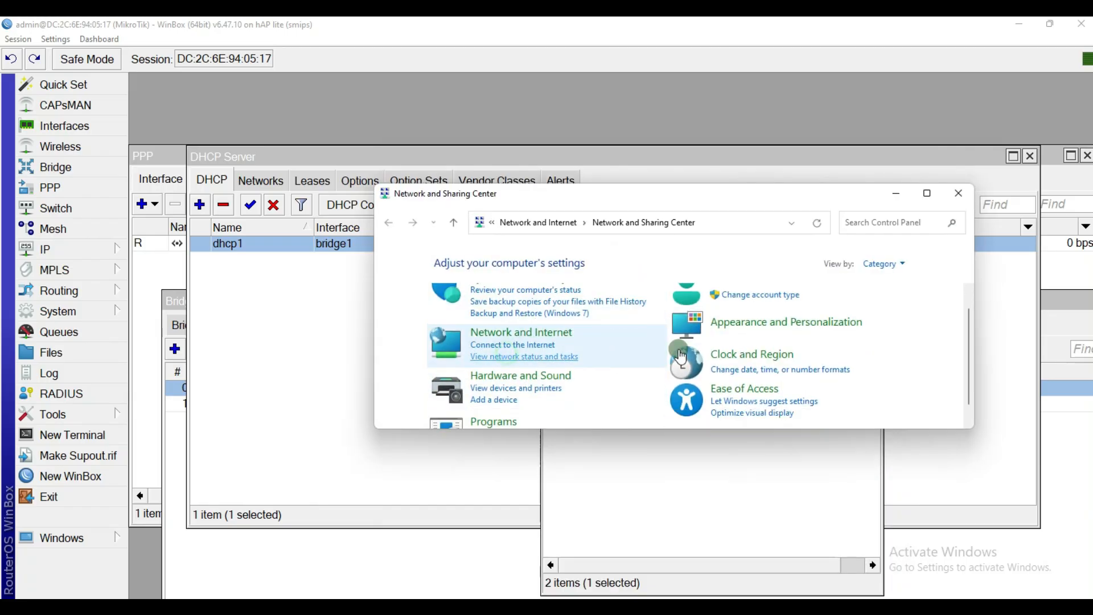
pyautogui.click(445, 284)
# Step: Confirm the Ethernet adapter's IPv4 gets its IP and DNS automatically
pyautogui.click(517, 313)
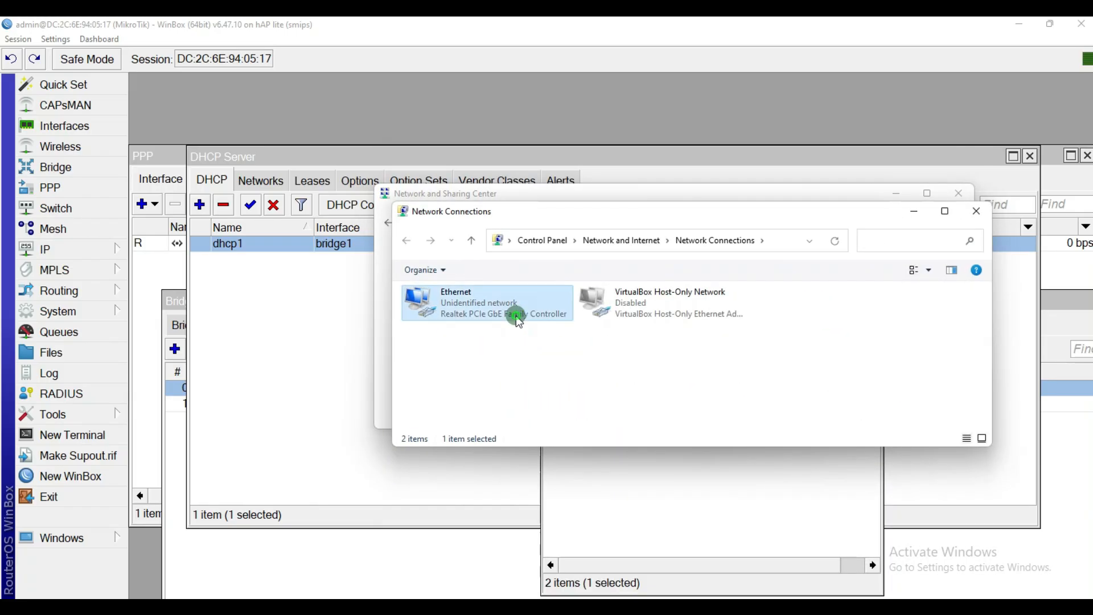
pyautogui.rightClick(516, 313)
pyautogui.click(556, 447)
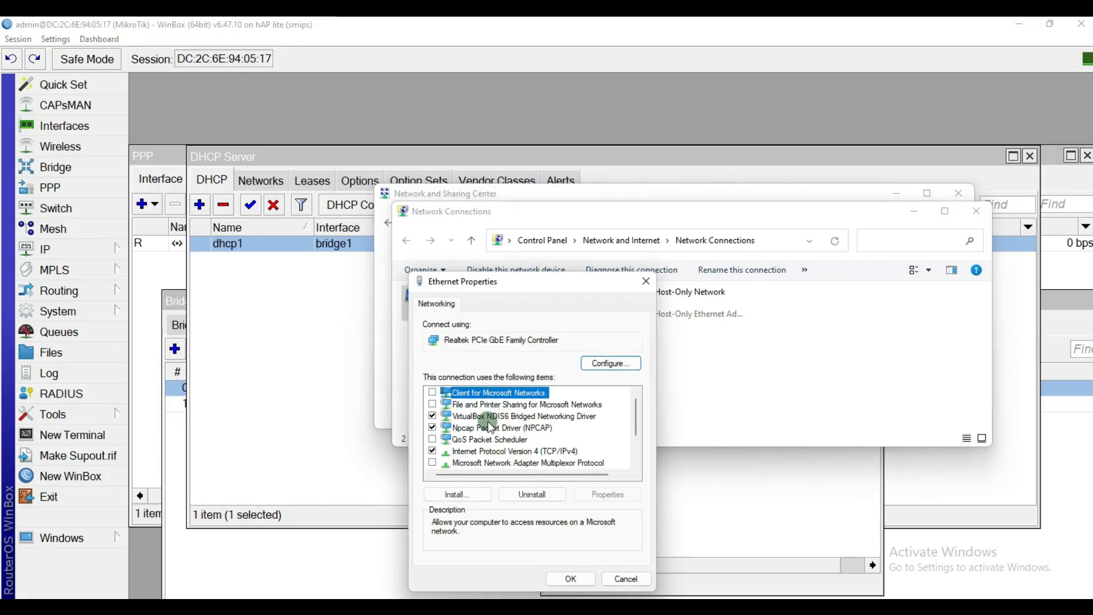
pyautogui.click(516, 450)
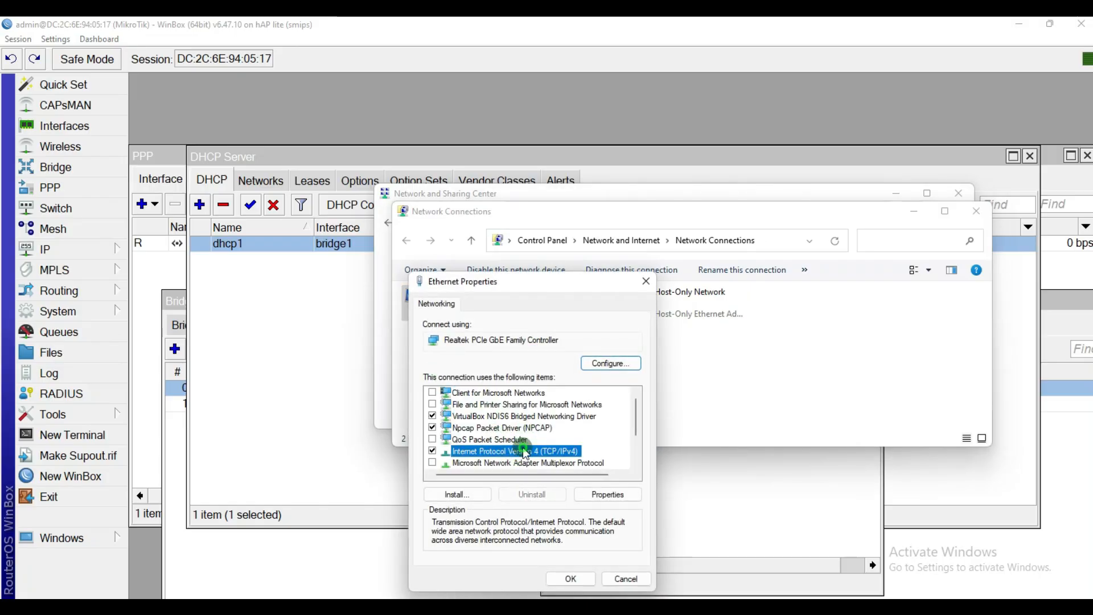
pyautogui.doubleClick(522, 449)
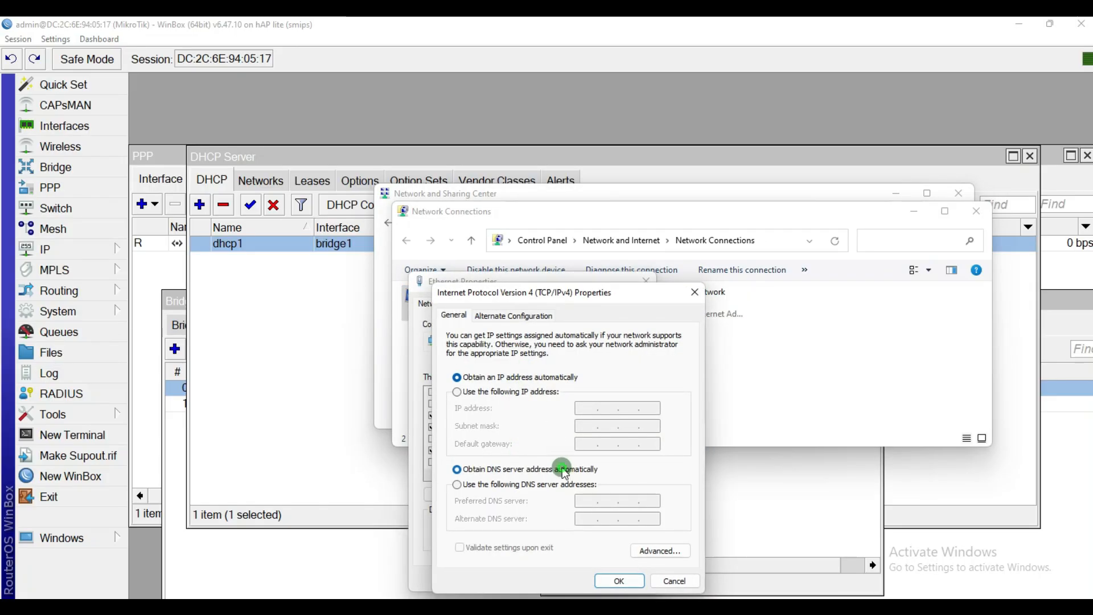
pyautogui.click(618, 581)
pyautogui.click(569, 566)
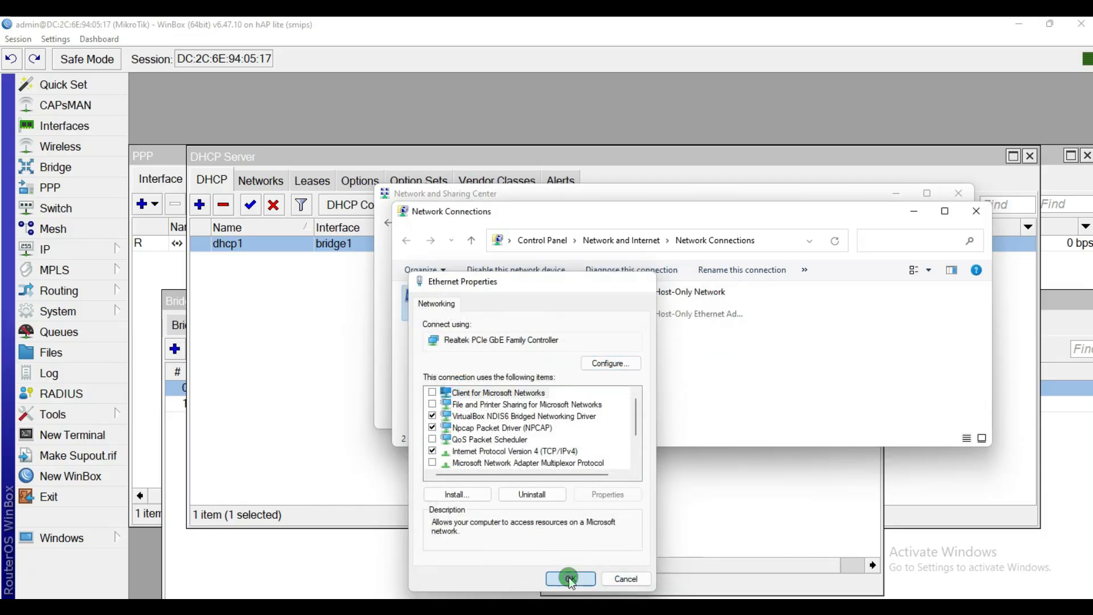
# Step: Disable and re-enable the Ethernet adapter to renew its DHCP address
pyautogui.rightClick(498, 296)
pyautogui.click(547, 308)
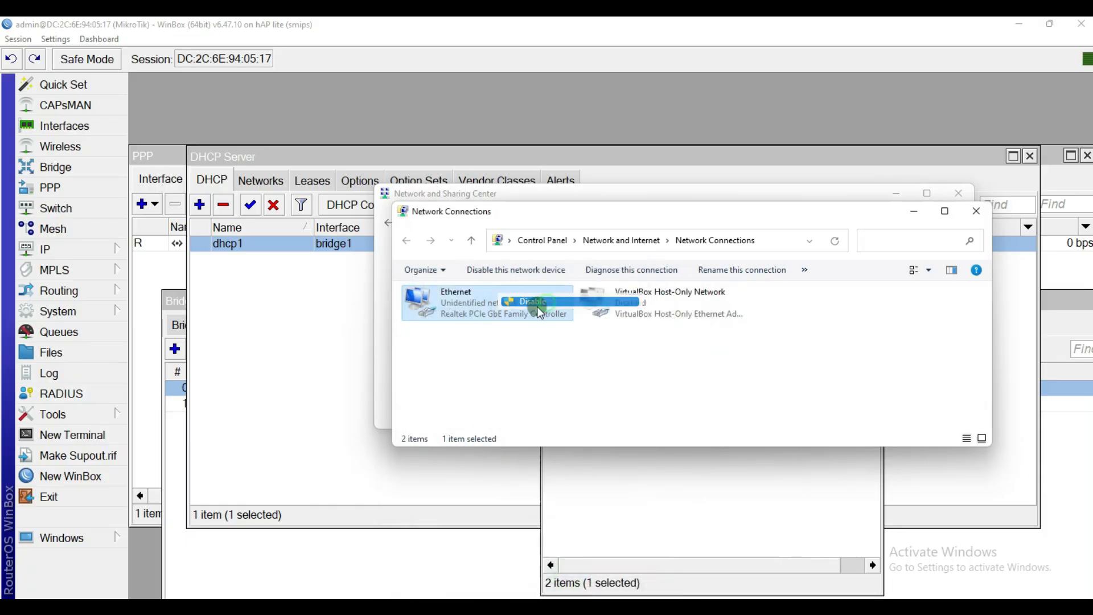
pyautogui.rightClick(489, 309)
pyautogui.click(512, 315)
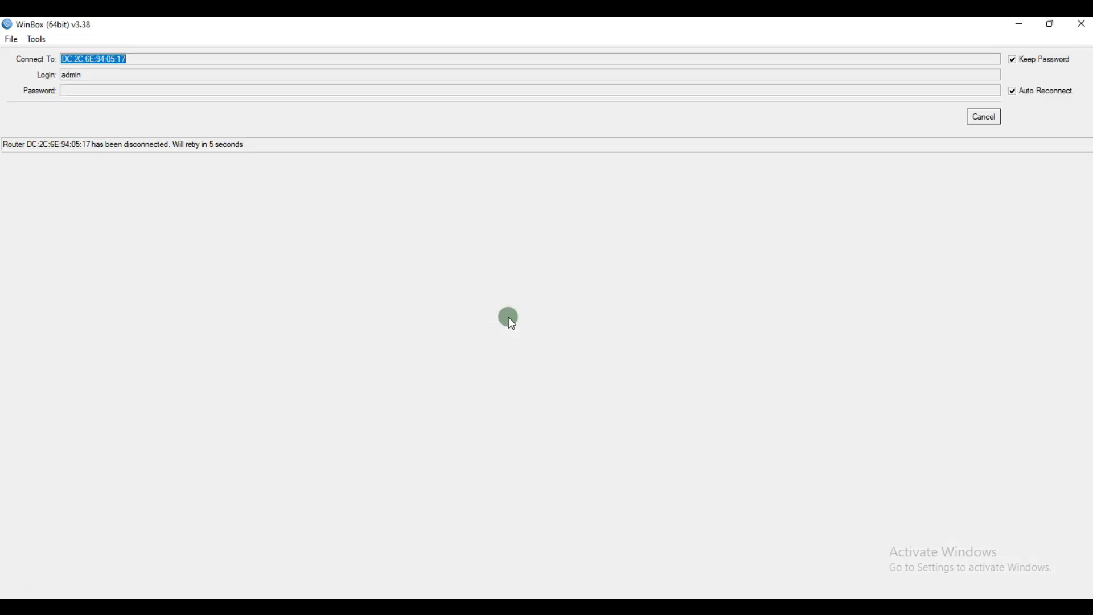
pyautogui.click(1019, 25)
# Step: Check the Ethernet details: IPv4 192.168.228.254 leased from DHCP server 192.168.228.1
pyautogui.doubleClick(490, 302)
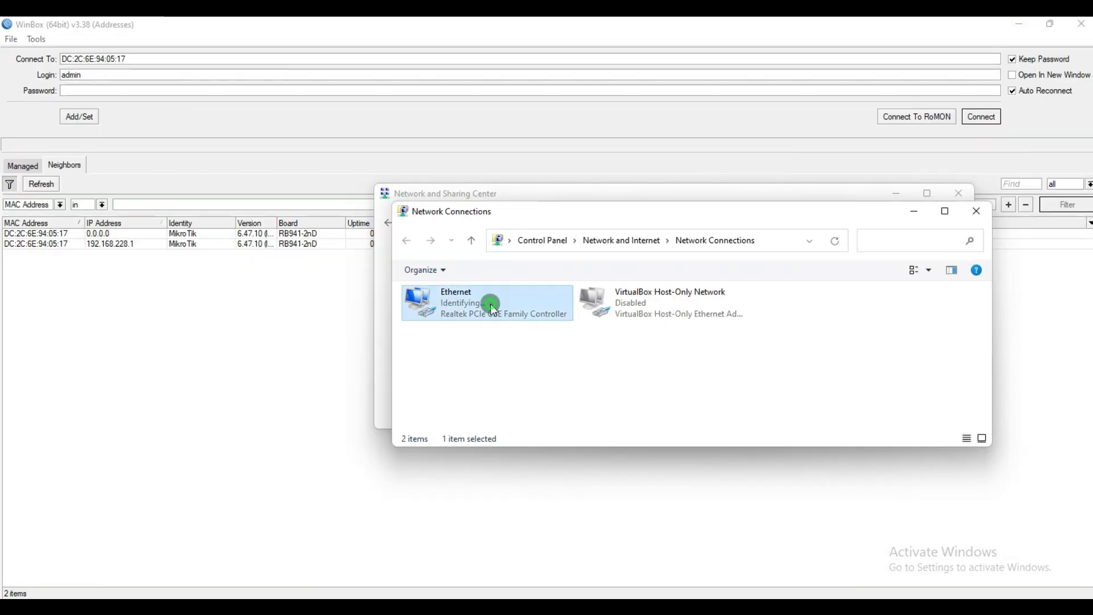
pyautogui.moveTo(514, 181); pyautogui.dragTo(739, 183)
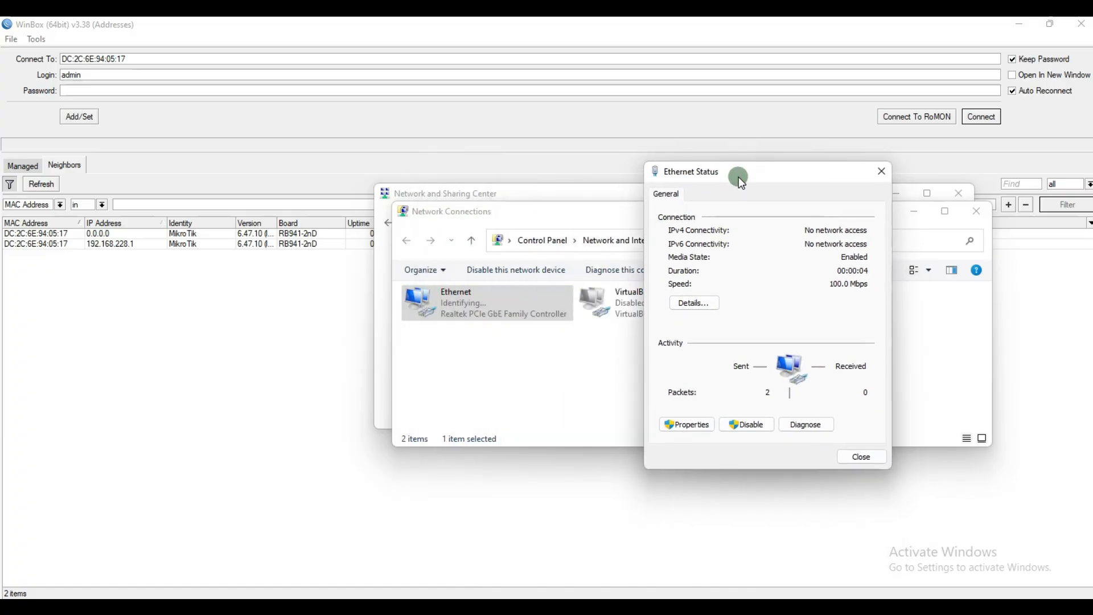
pyautogui.click(715, 307)
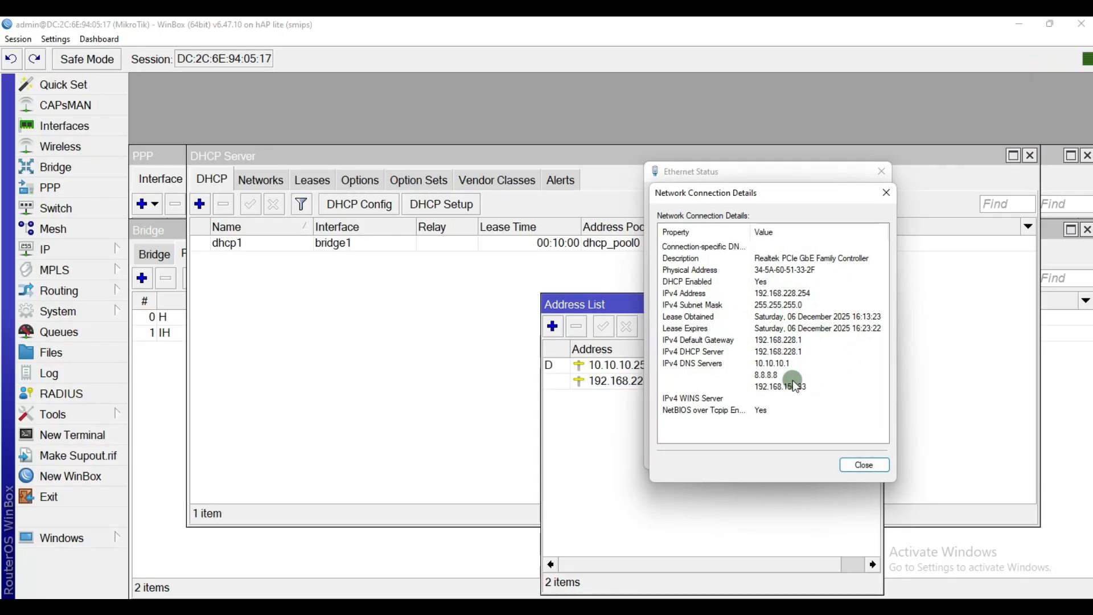
pyautogui.click(788, 375)
pyautogui.click(788, 295)
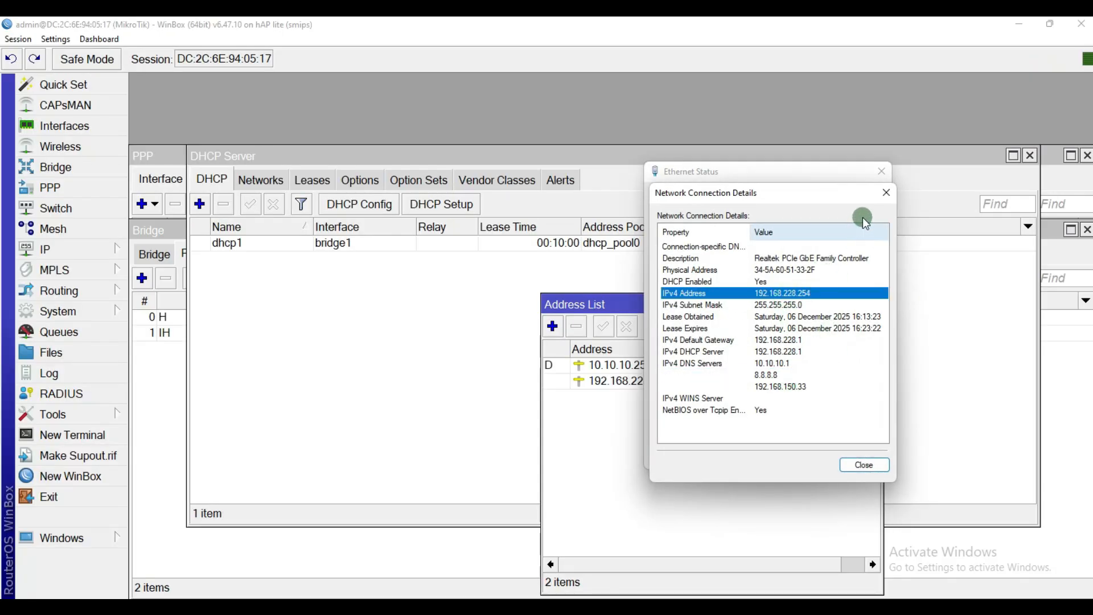
pyautogui.click(886, 193)
pyautogui.click(881, 171)
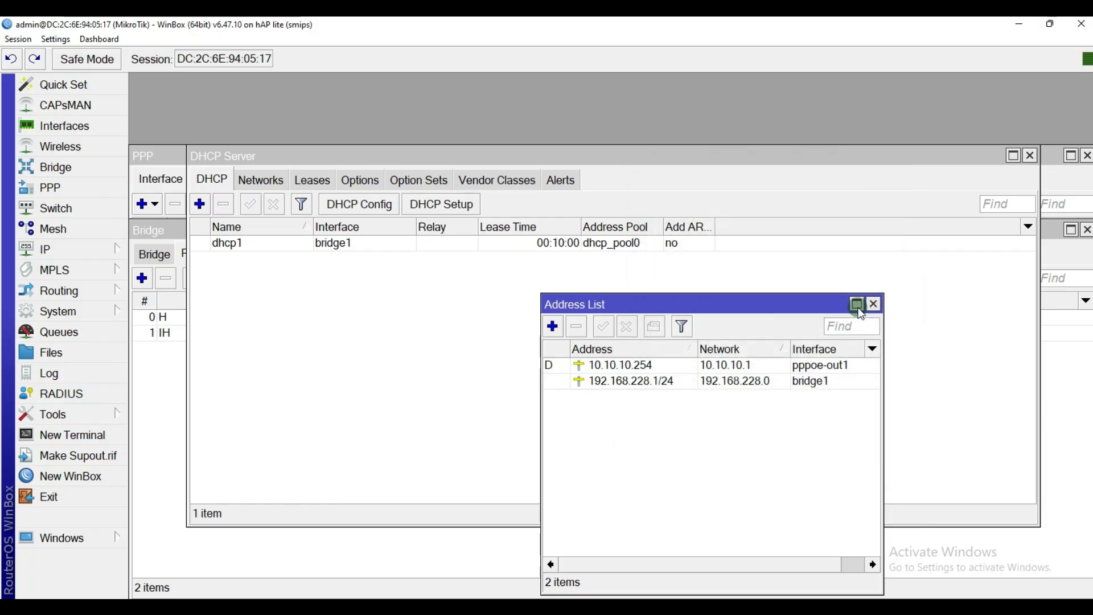
# Step: Move the Address List aside and close the DHCP Server window
pyautogui.moveTo(819, 302); pyautogui.dragTo(907, 167)
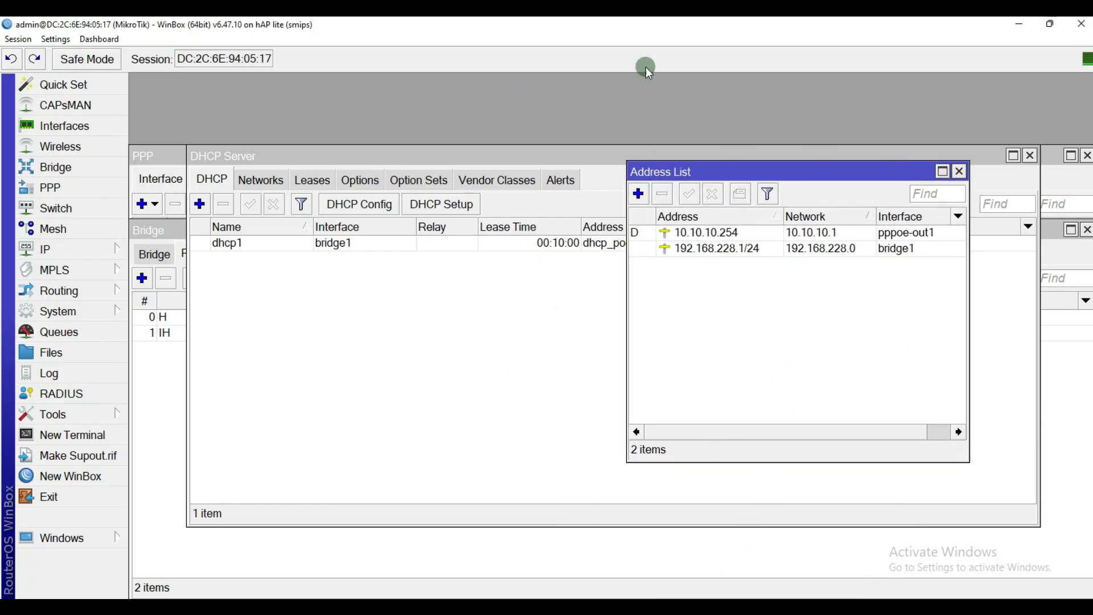
pyautogui.moveTo(773, 170); pyautogui.dragTo(746, 178)
pyautogui.moveTo(471, 159); pyautogui.dragTo(476, 153)
pyautogui.click(1038, 153)
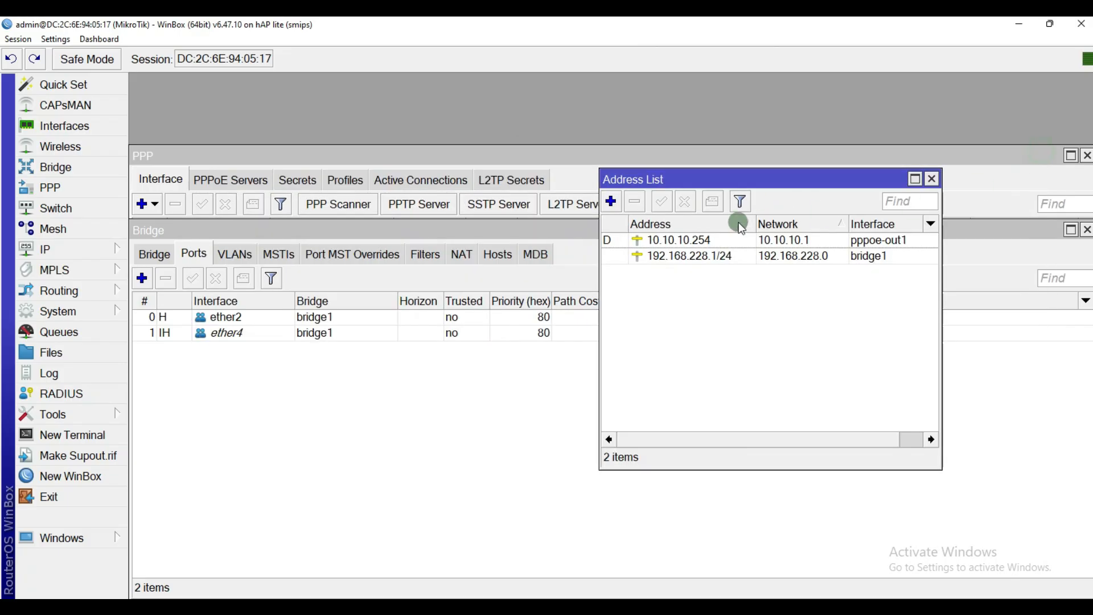
# Step: Glance at the firewall's NAT rules in IP > Firewall, then close it
pyautogui.click(99, 250)
pyautogui.click(160, 281)
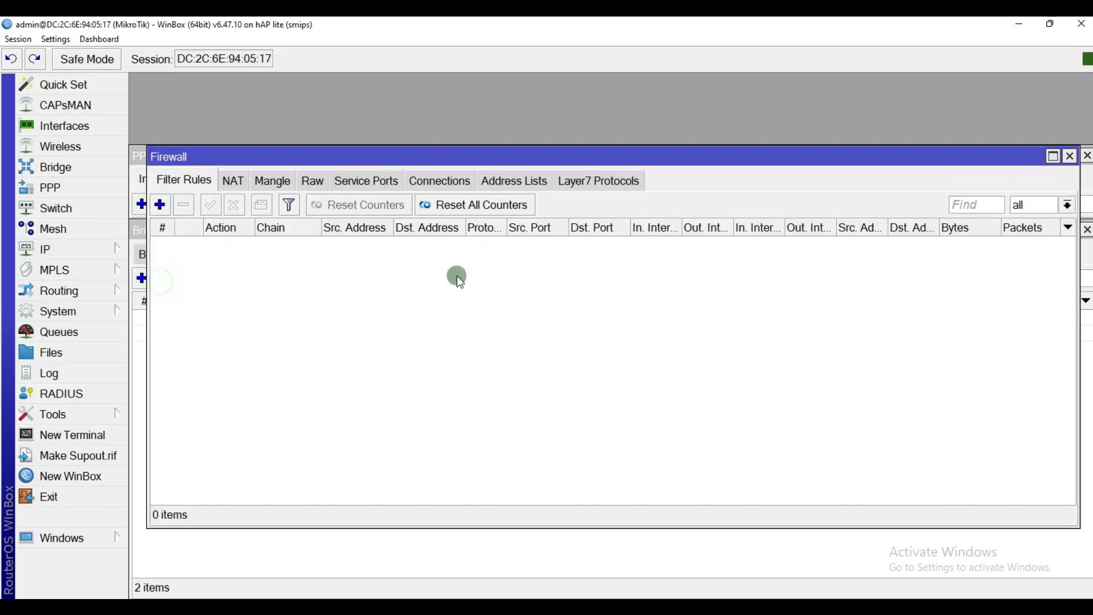
pyautogui.click(235, 182)
pyautogui.click(1070, 156)
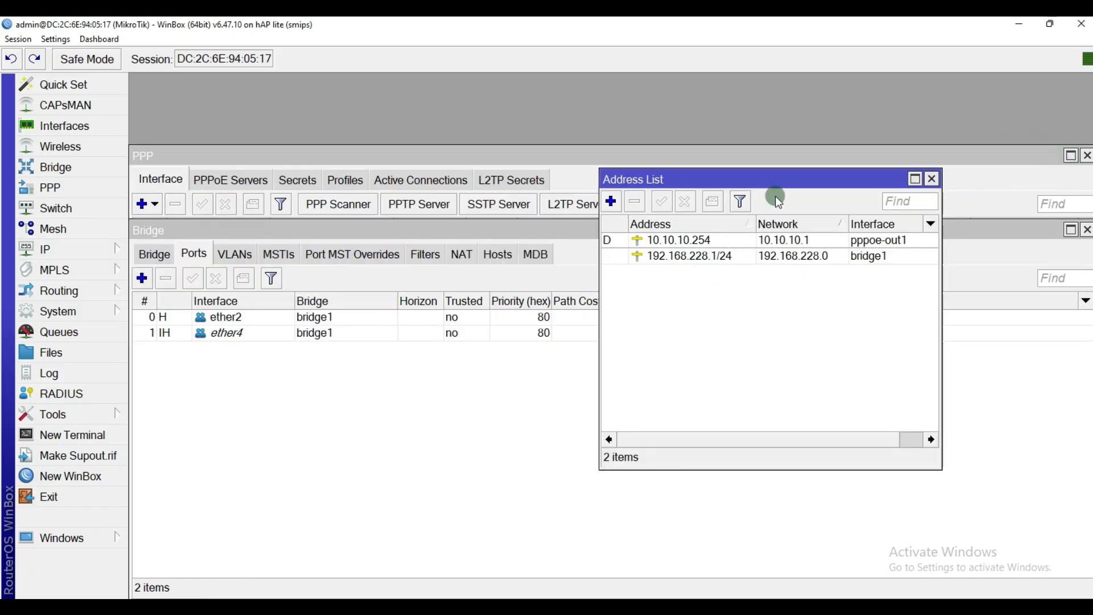
# Step: Rearrange windows and select the 192.168.228.1/24 bridge1 address in Address List
pyautogui.moveTo(783, 190); pyautogui.dragTo(696, 243)
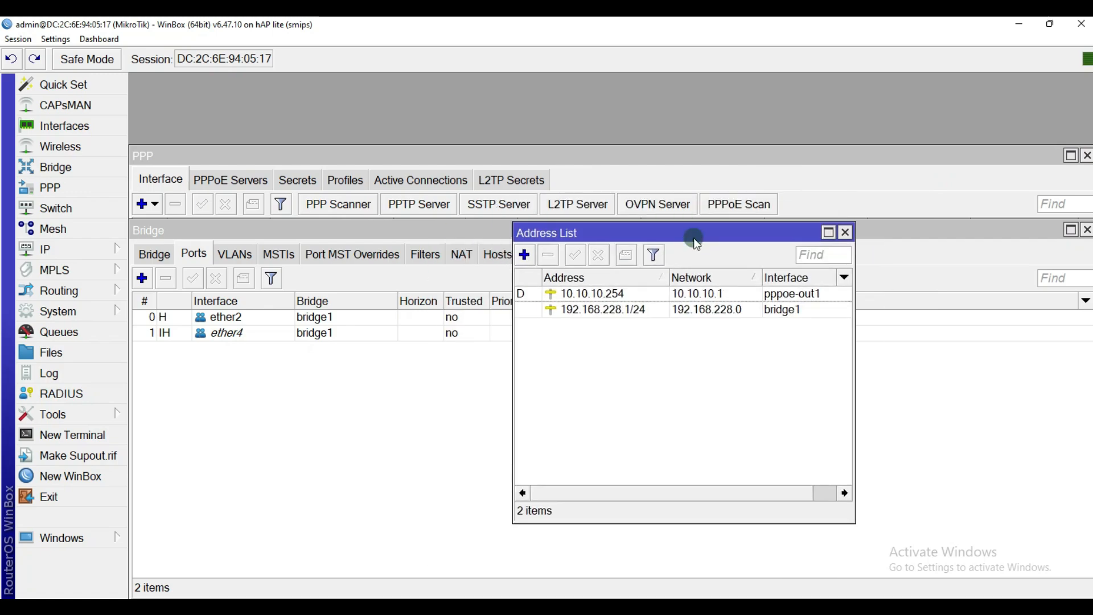
pyautogui.moveTo(947, 233); pyautogui.dragTo(1019, 445)
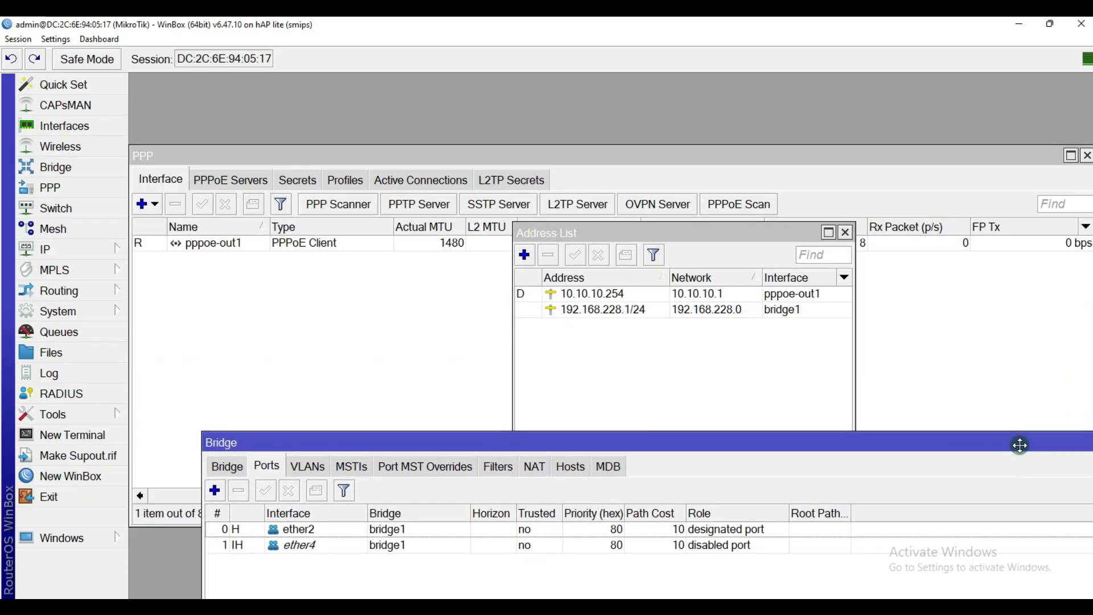
pyautogui.click(654, 353)
pyautogui.click(624, 313)
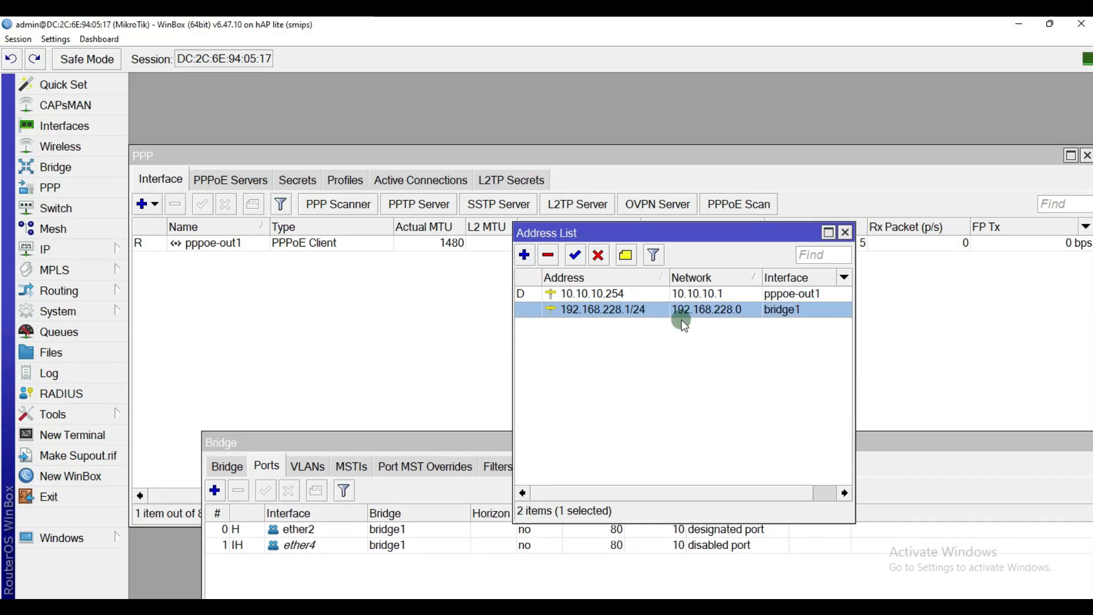
pyautogui.moveTo(657, 316)
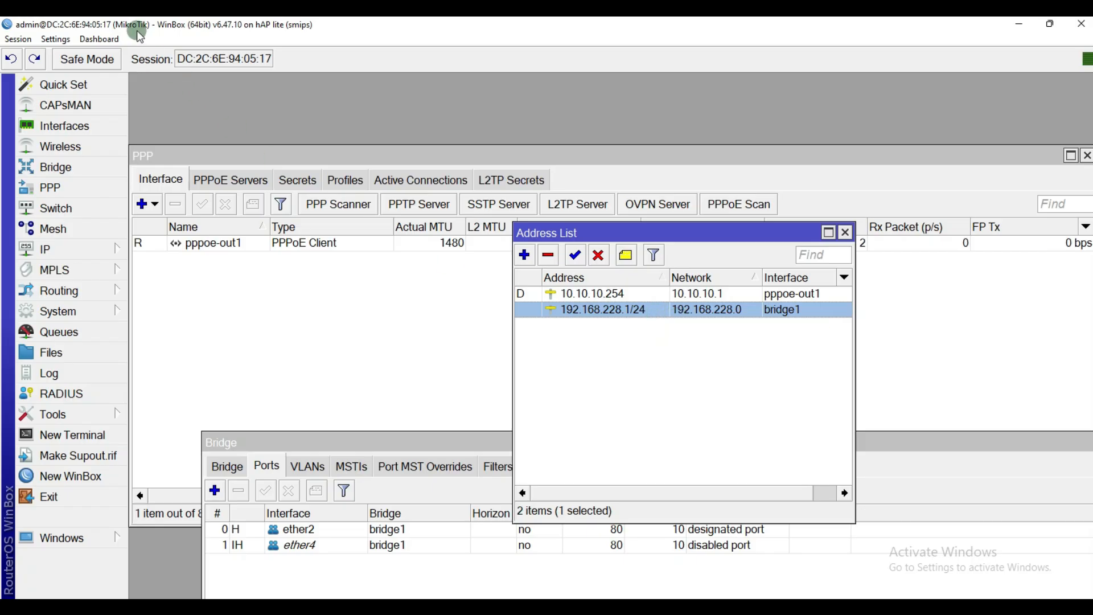
# Step: Set the CPE router's System Identity to 'Router CPE 2' and apply it
pyautogui.click(109, 312)
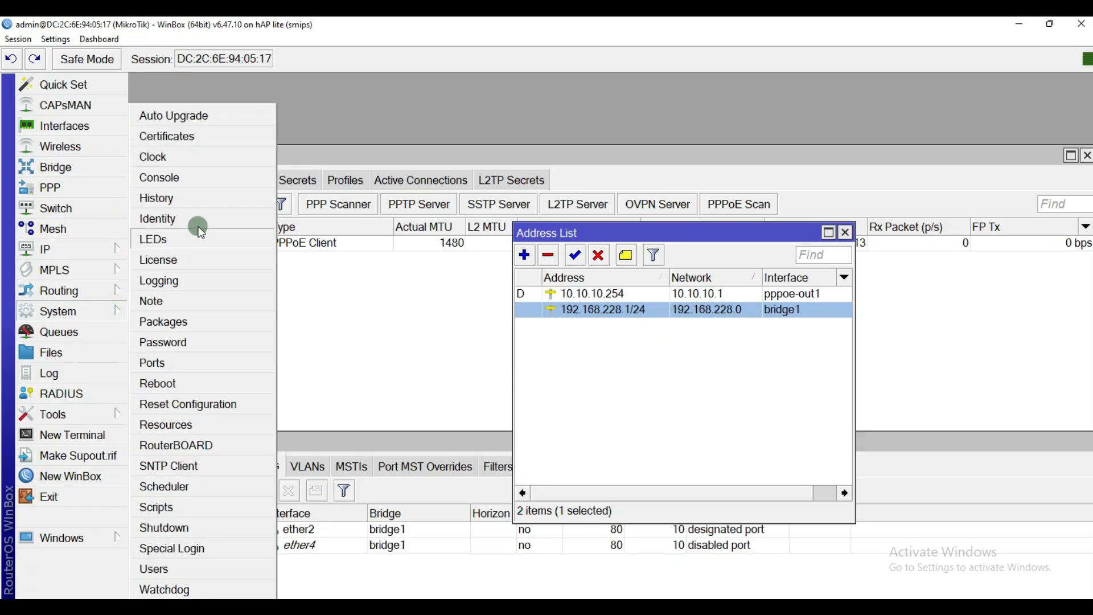
pyautogui.click(200, 226)
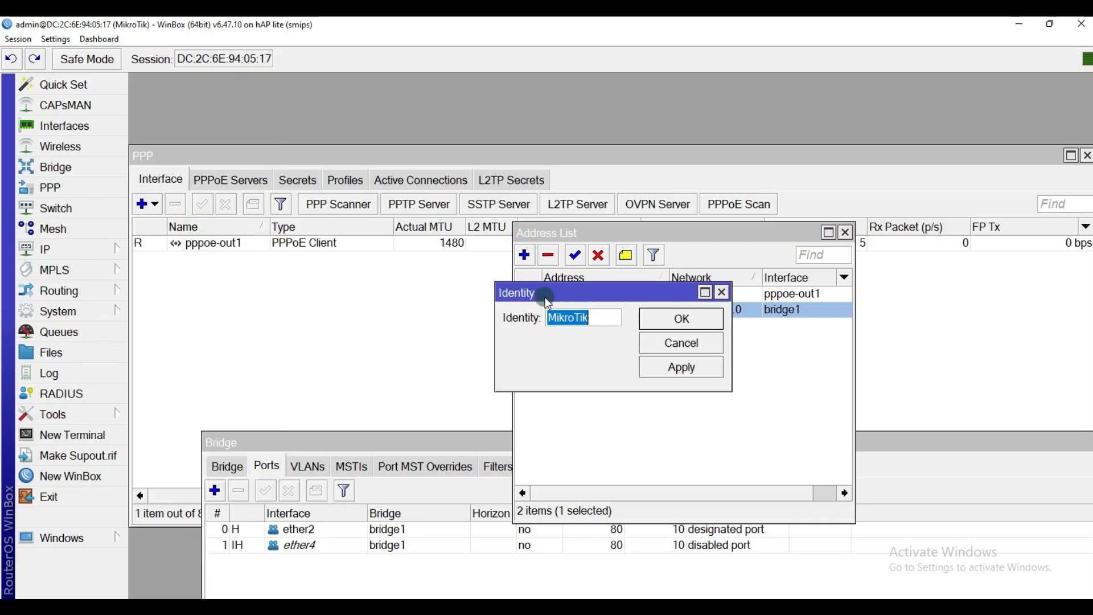
pyautogui.write('Router 2')
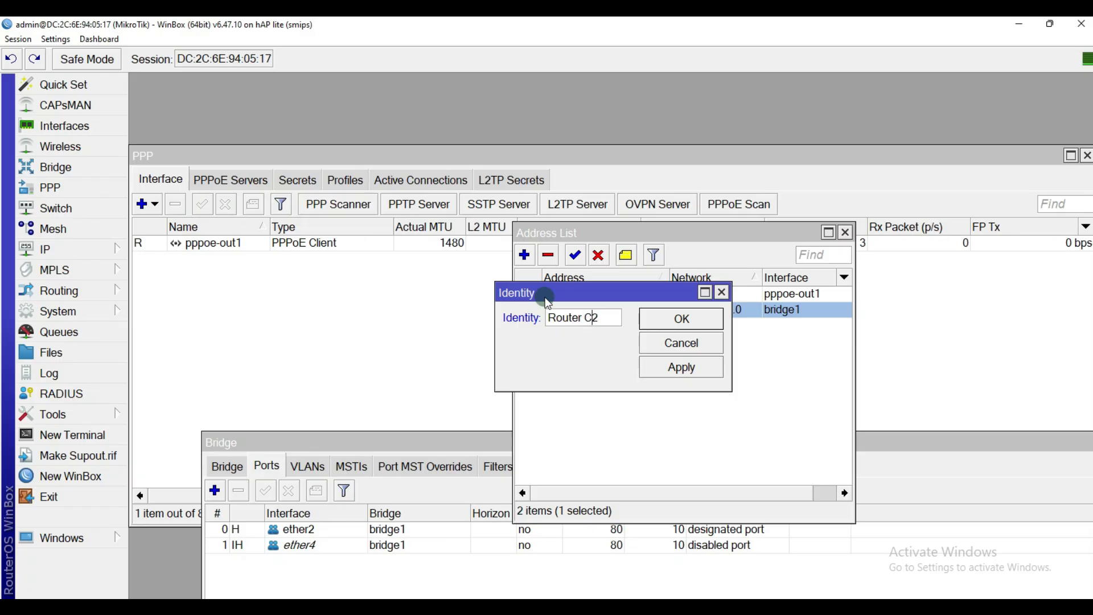
pyautogui.click(680, 377)
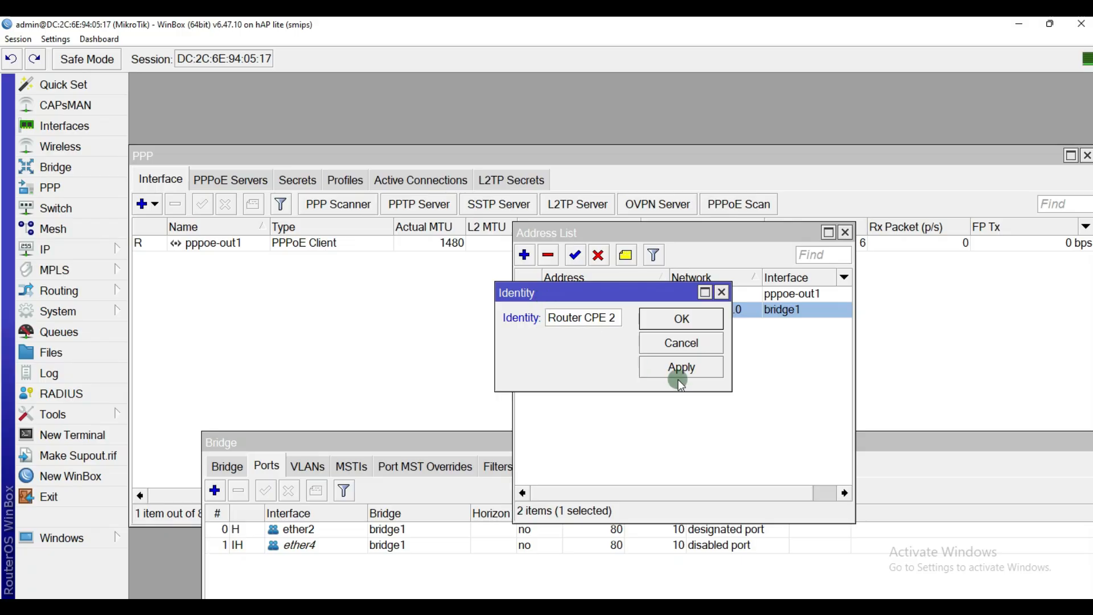
pyautogui.click(682, 318)
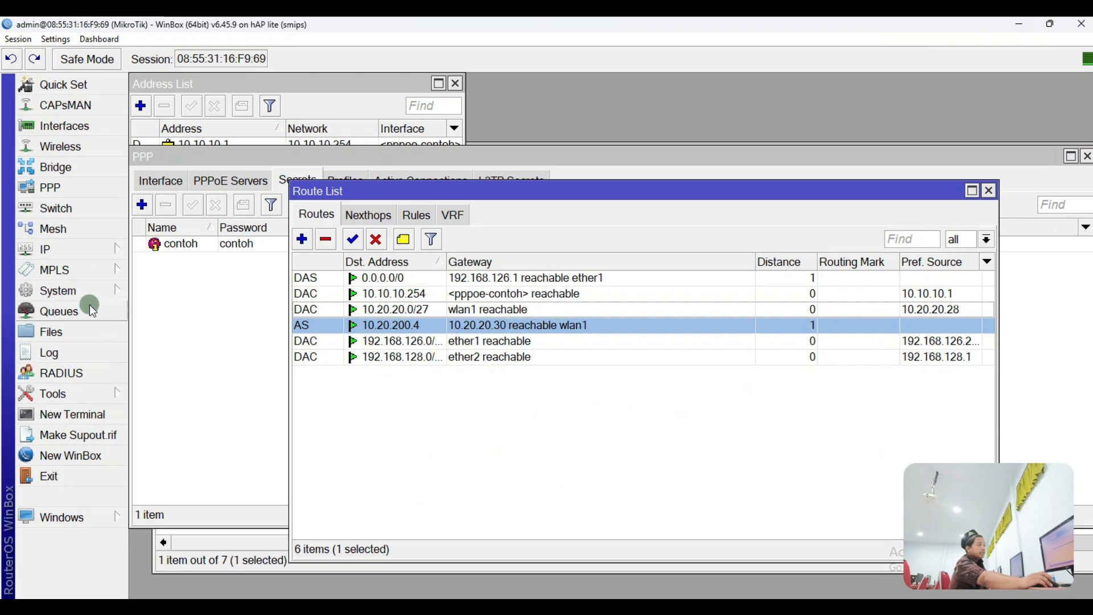
# Step: Set the core router's System Identity to 'Router CORE 1' and apply it
pyautogui.click(109, 292)
pyautogui.click(186, 238)
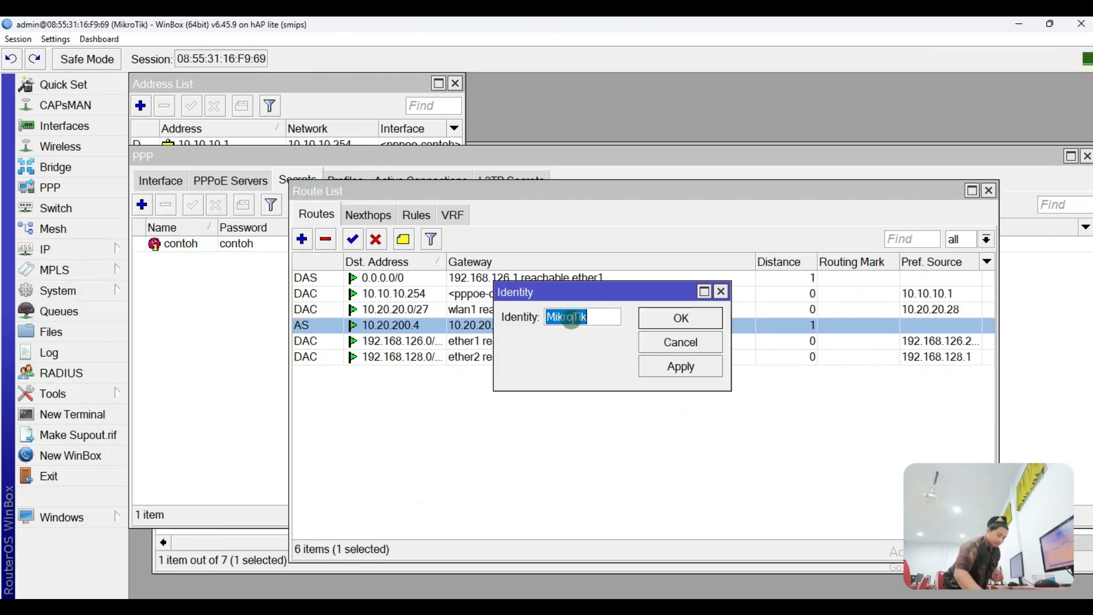
pyautogui.write('Router CORE')
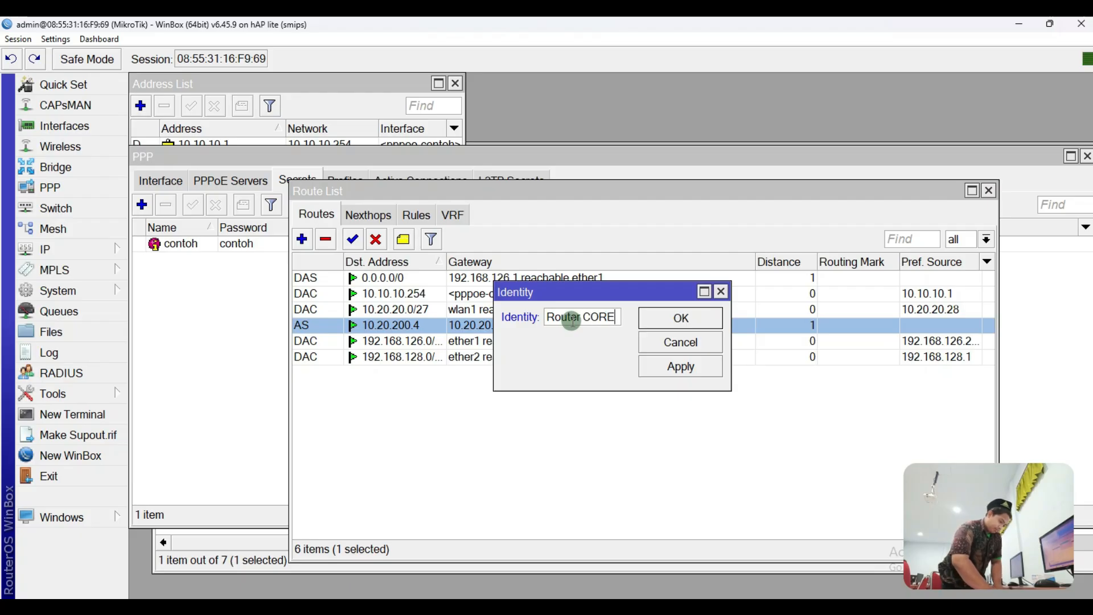
pyautogui.write('1')
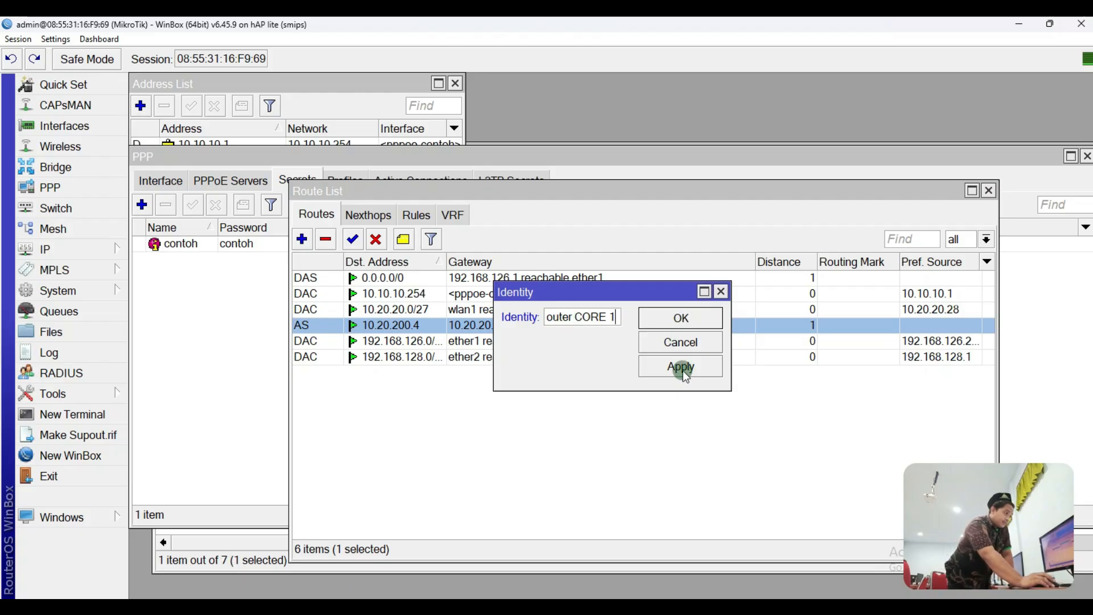
pyautogui.click(682, 369)
pyautogui.click(682, 319)
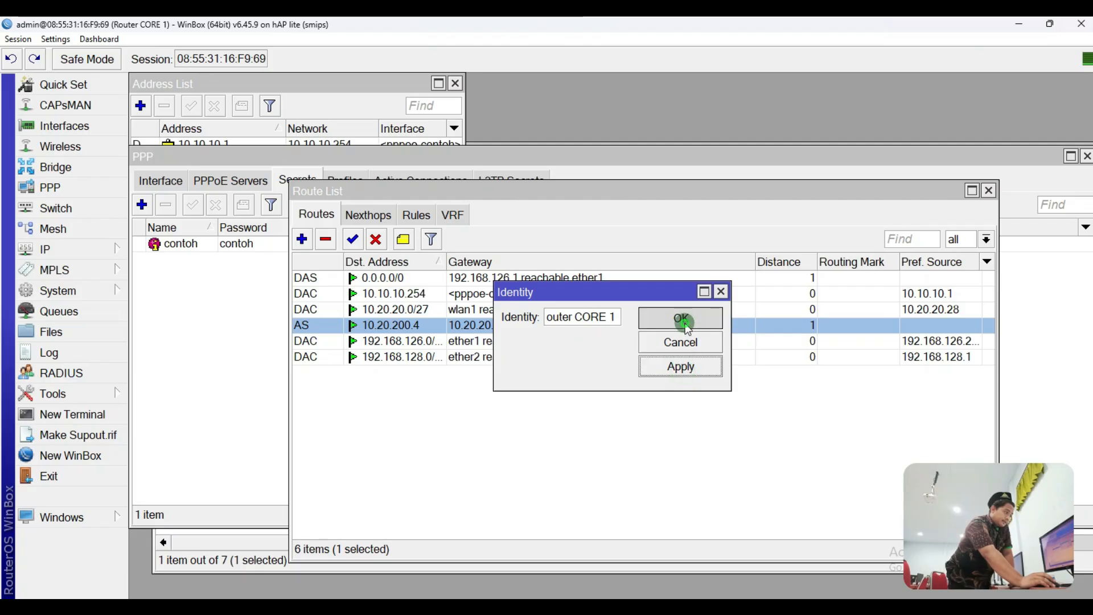
pyautogui.moveTo(569, 194); pyautogui.dragTo(526, 267)
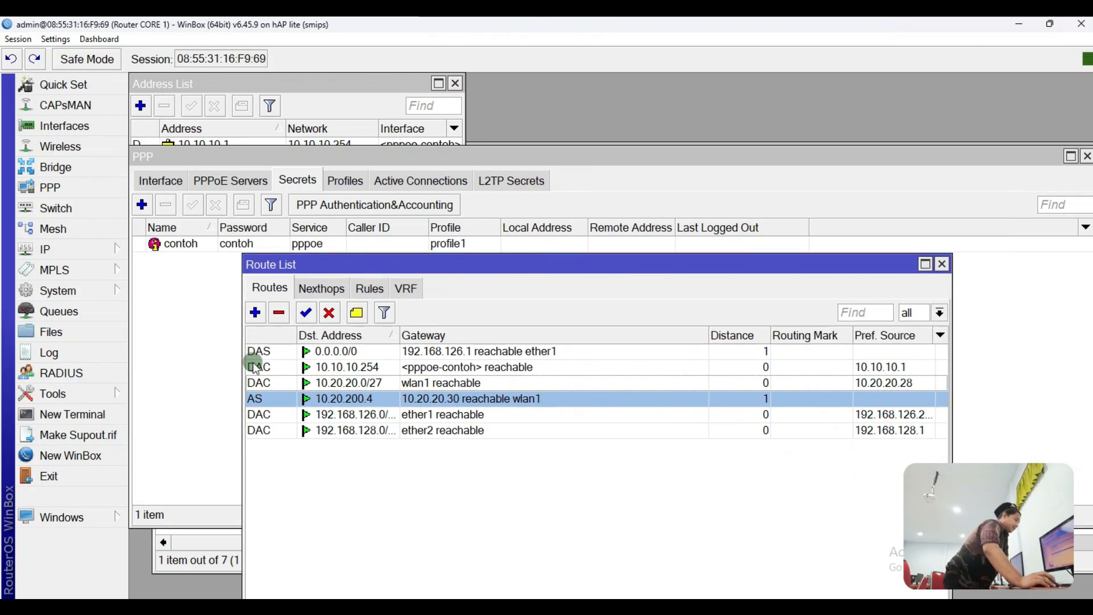
pyautogui.moveTo(253, 369)
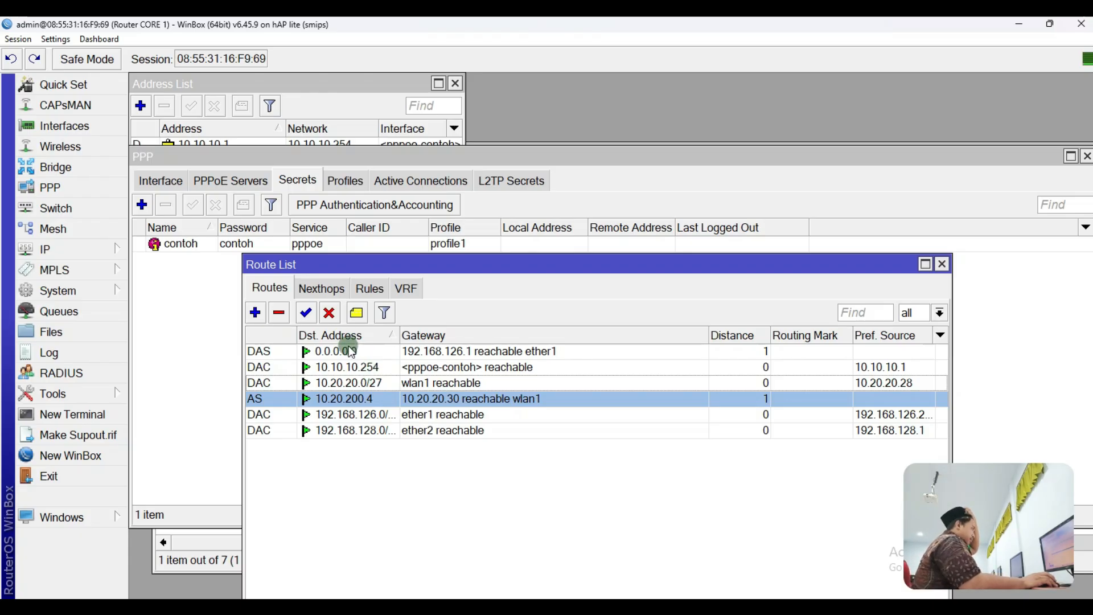
# Step: Add a route to 192.168.228.0/24 with the PPPoE interface pppoe-contoh as gateway
pyautogui.click(255, 312)
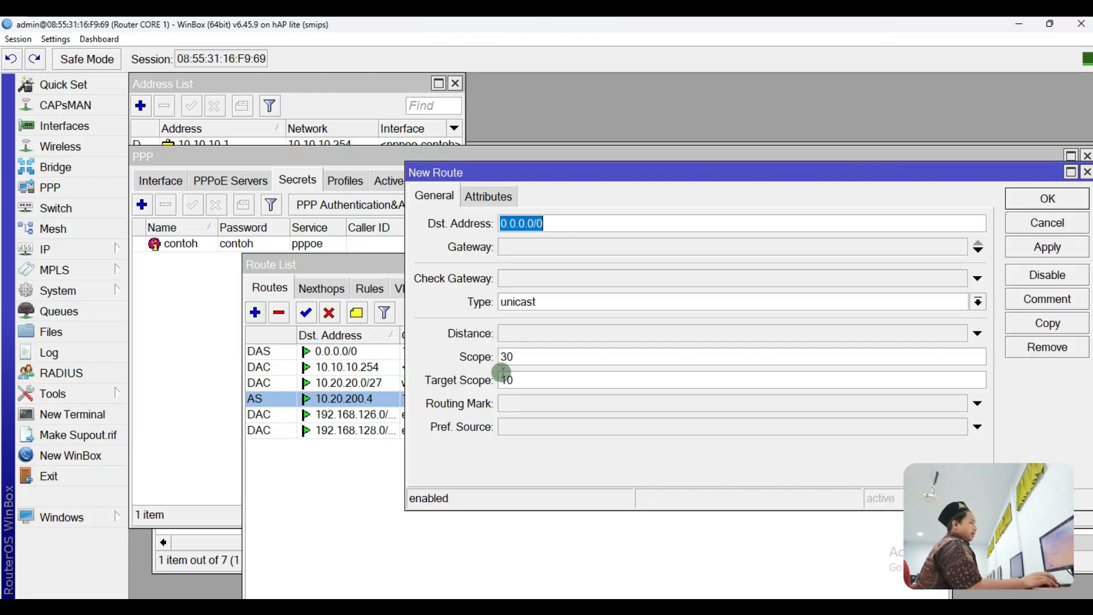
pyautogui.write('1')
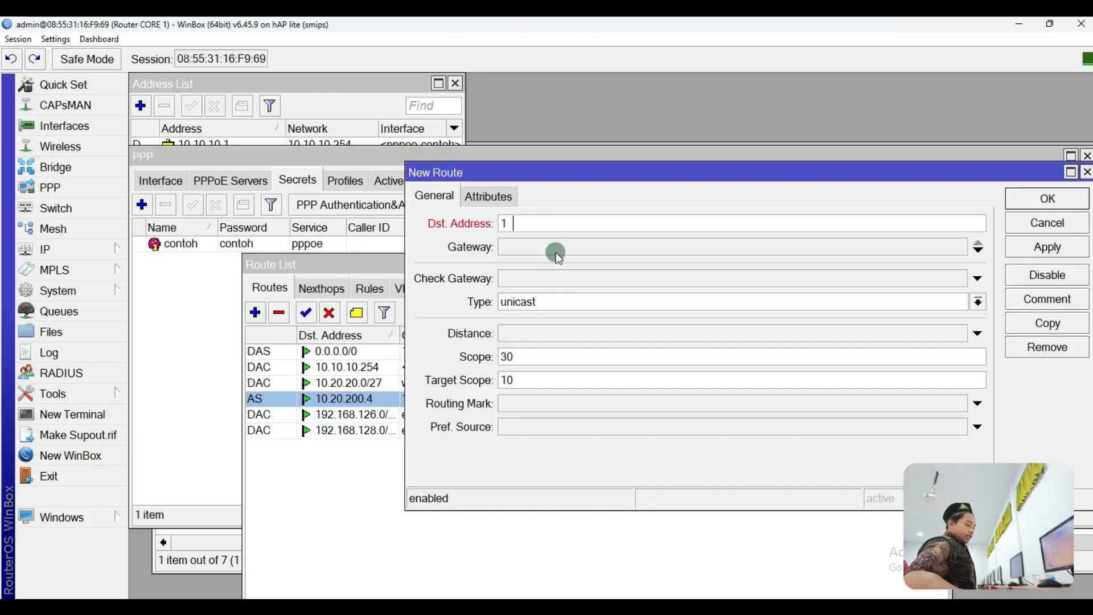
pyautogui.write('92.168.228.0')
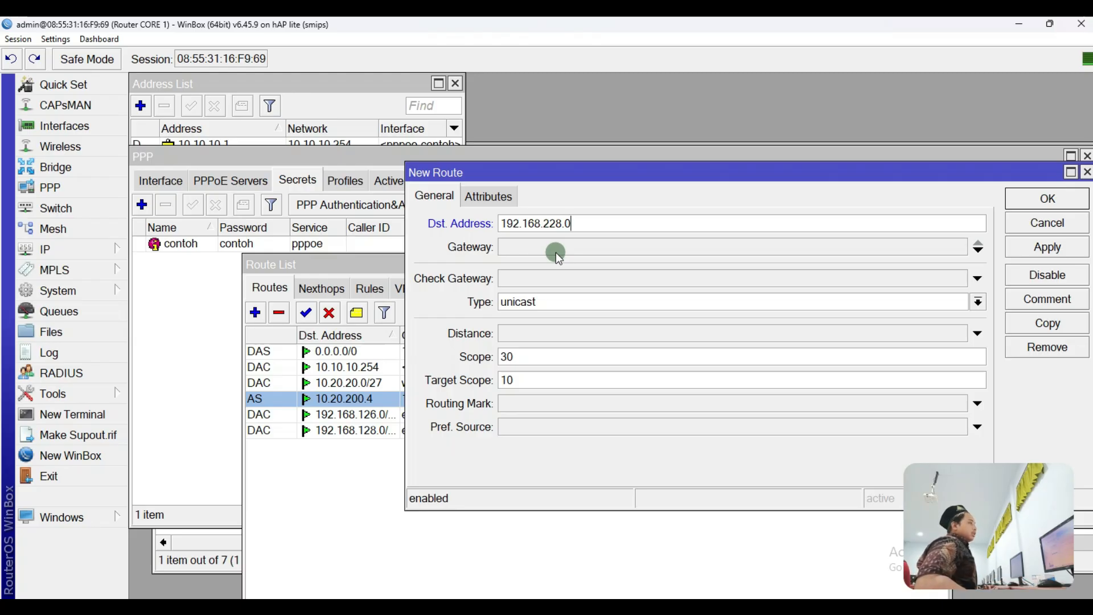
pyautogui.write('/24')
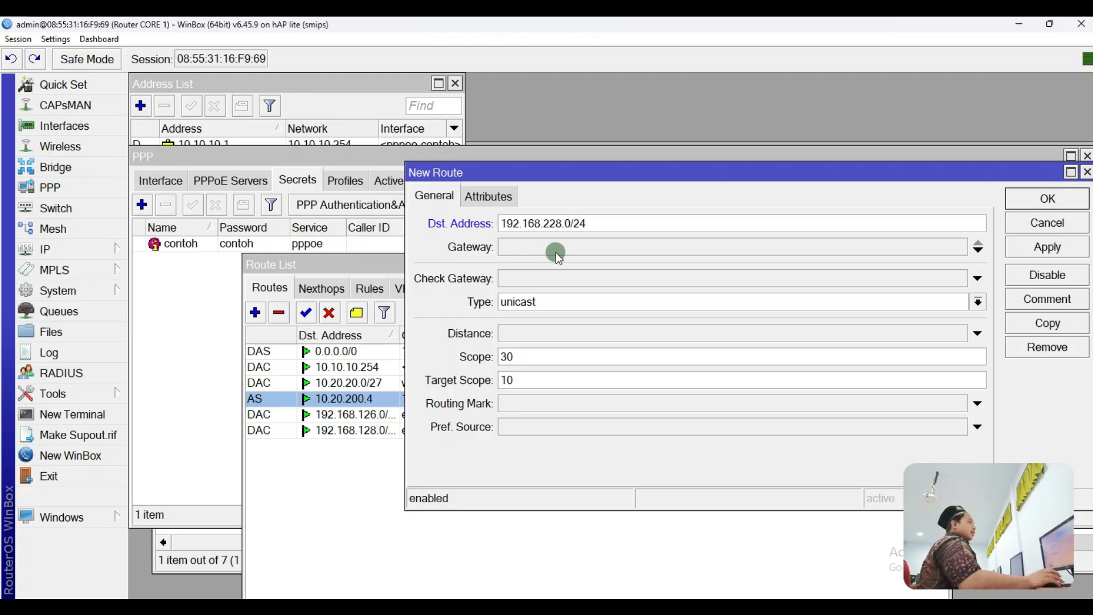
pyautogui.click(555, 252)
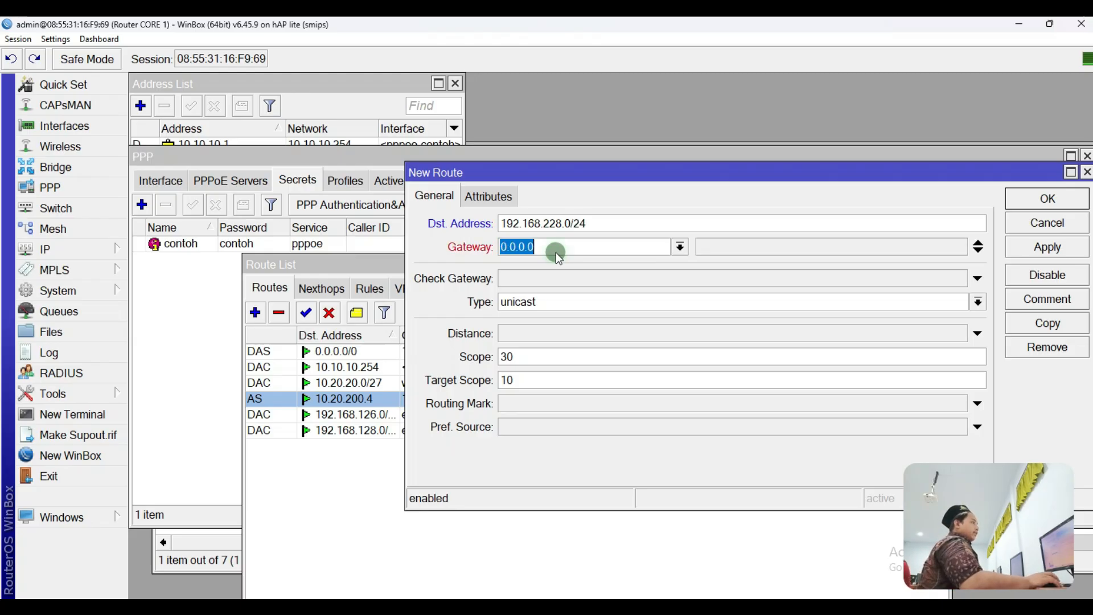
pyautogui.click(682, 249)
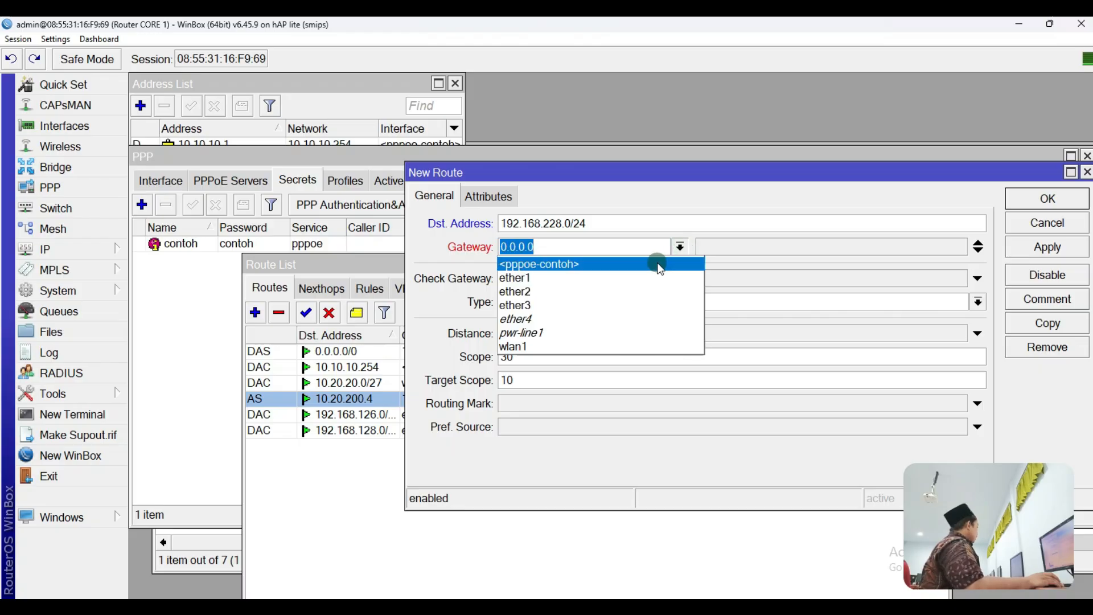
pyautogui.click(658, 265)
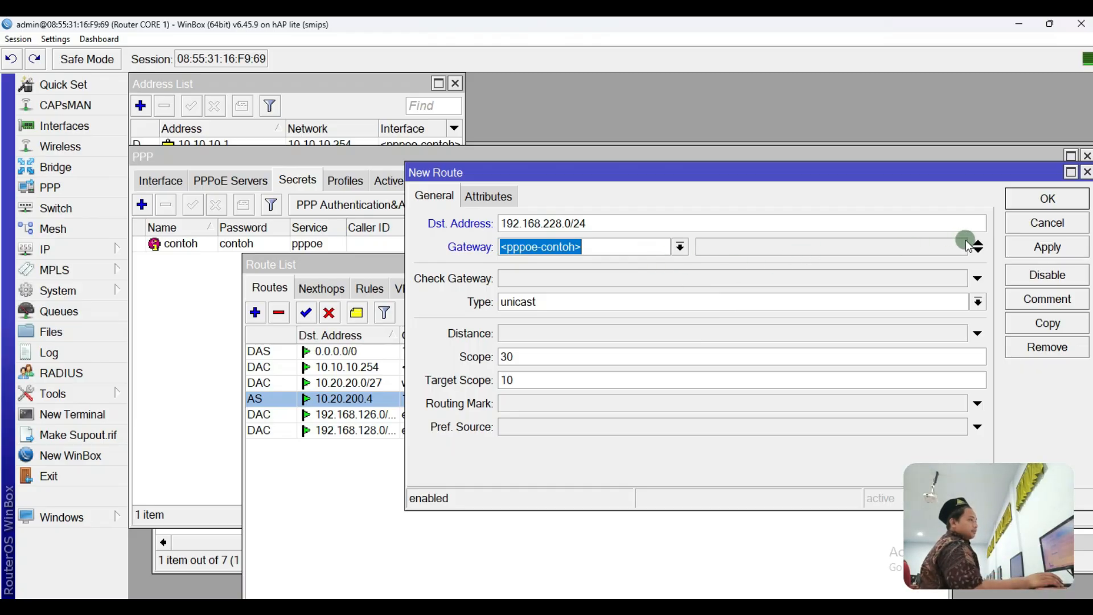
pyautogui.click(1050, 247)
pyautogui.click(1048, 199)
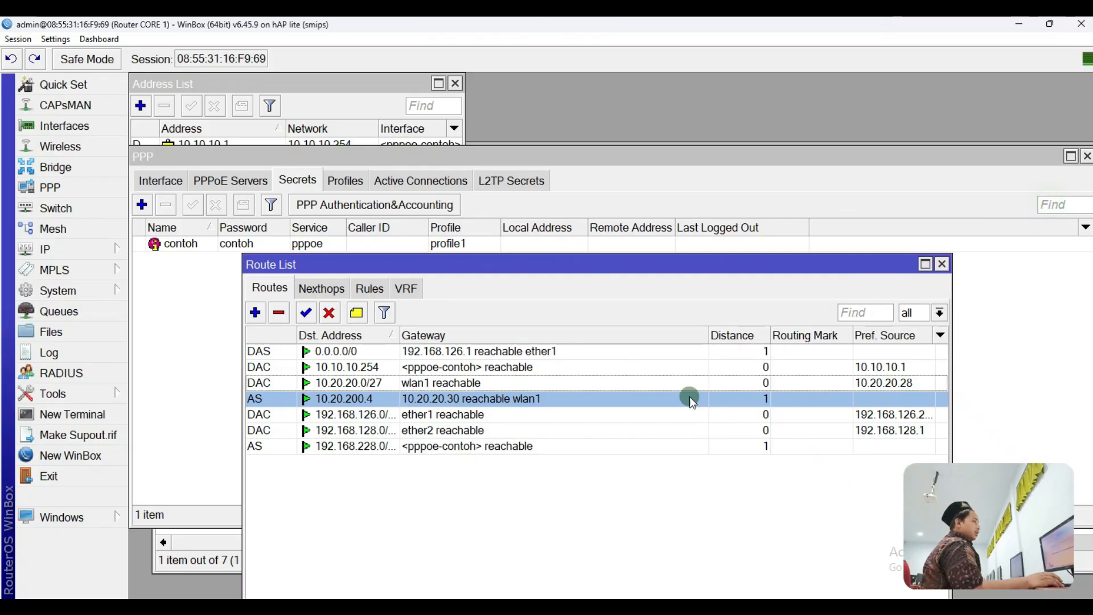
# Step: Widen the Dst. Address column so full subnets like 192.168.228.0/24 show
pyautogui.click(702, 501)
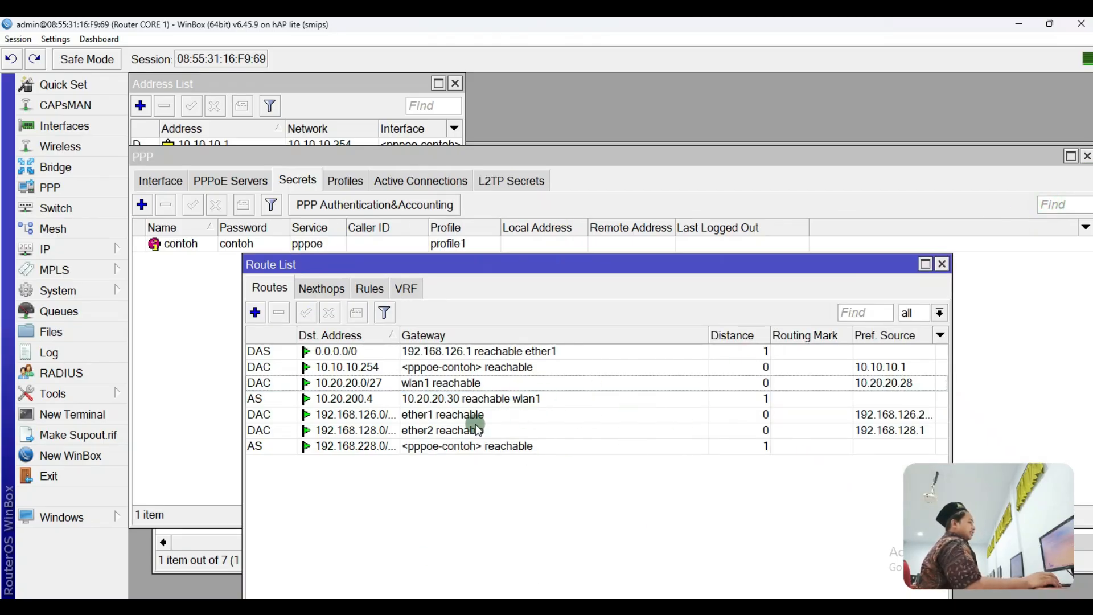
pyautogui.click(430, 420)
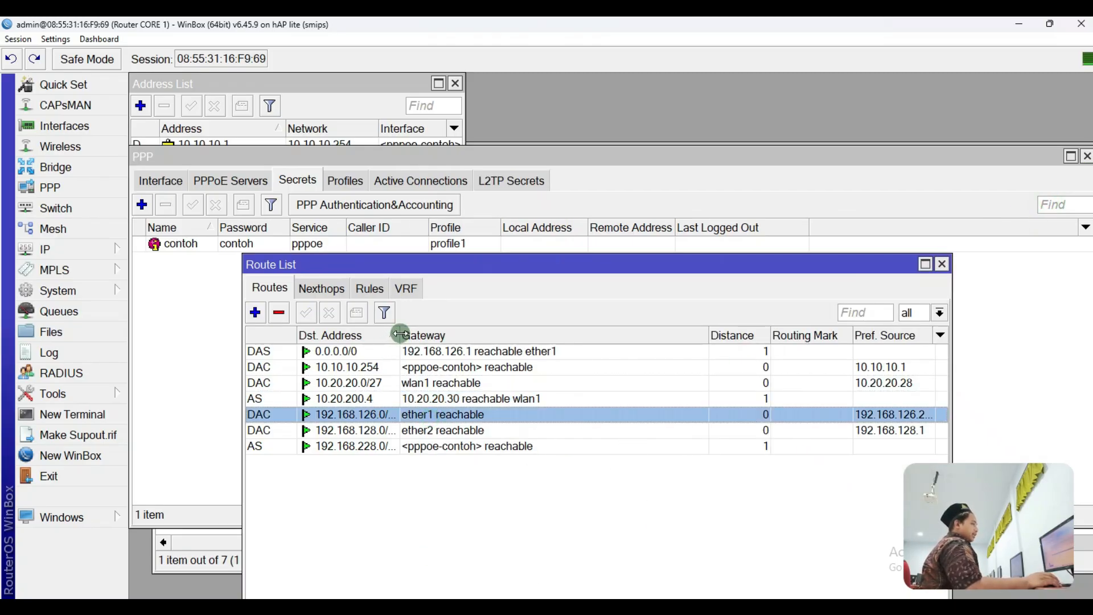
pyautogui.moveTo(397, 334); pyautogui.dragTo(454, 345)
pyautogui.click(427, 446)
pyautogui.click(525, 524)
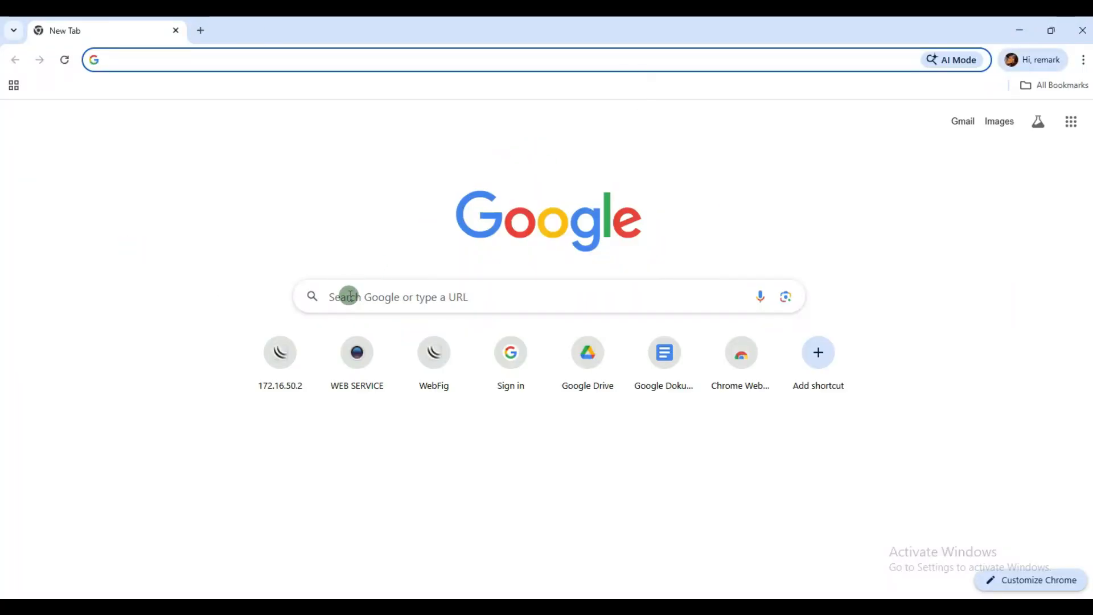
# Step: Search Google for 'yt' in Chrome, then minimize the browser
pyautogui.click(356, 299)
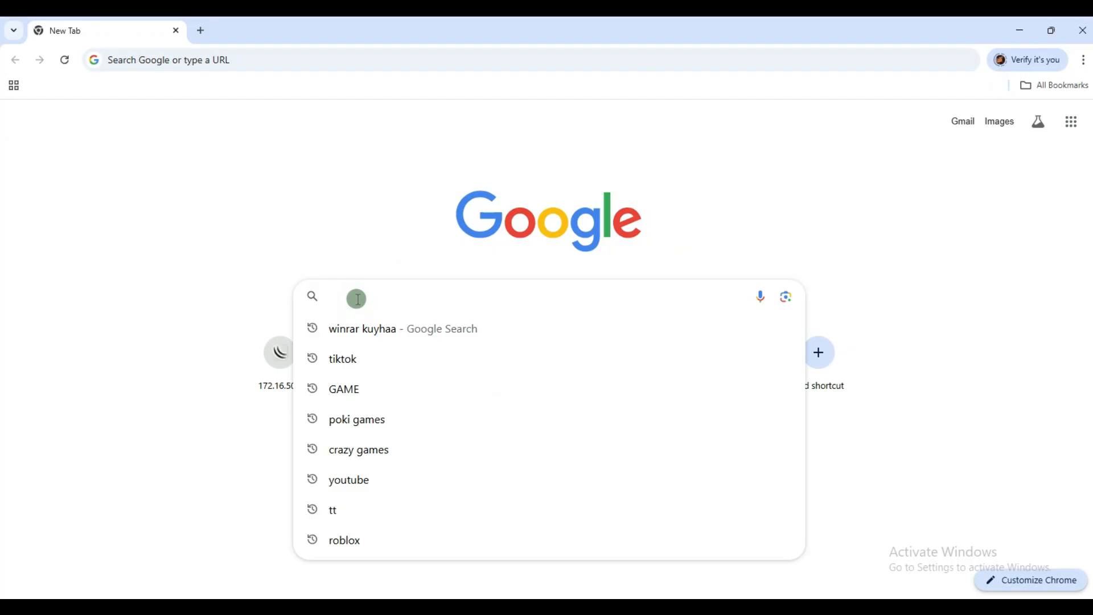
pyautogui.write('yt')
pyautogui.press('Return')
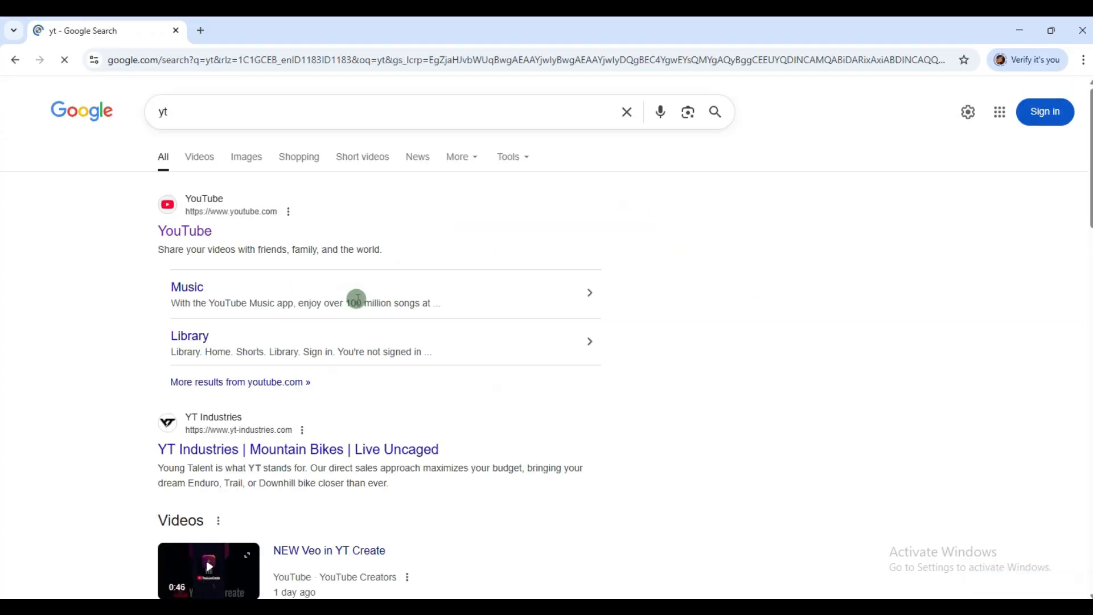
pyautogui.click(1025, 31)
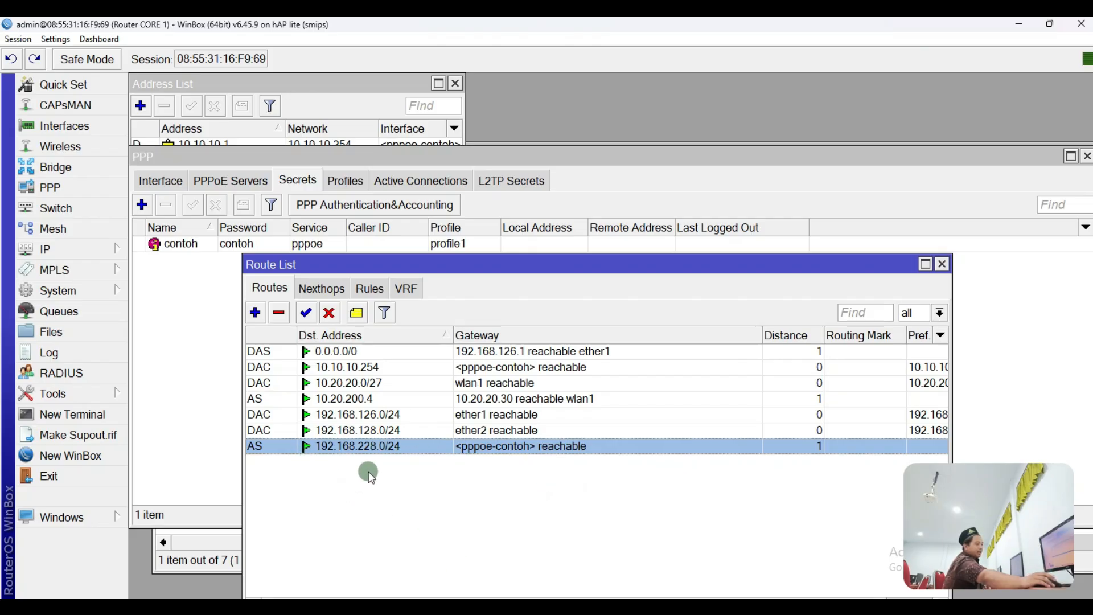
# Step: Disable route 192.168.228.0/24, reload the yt search in a new tab, re-enable the route
pyautogui.click(329, 313)
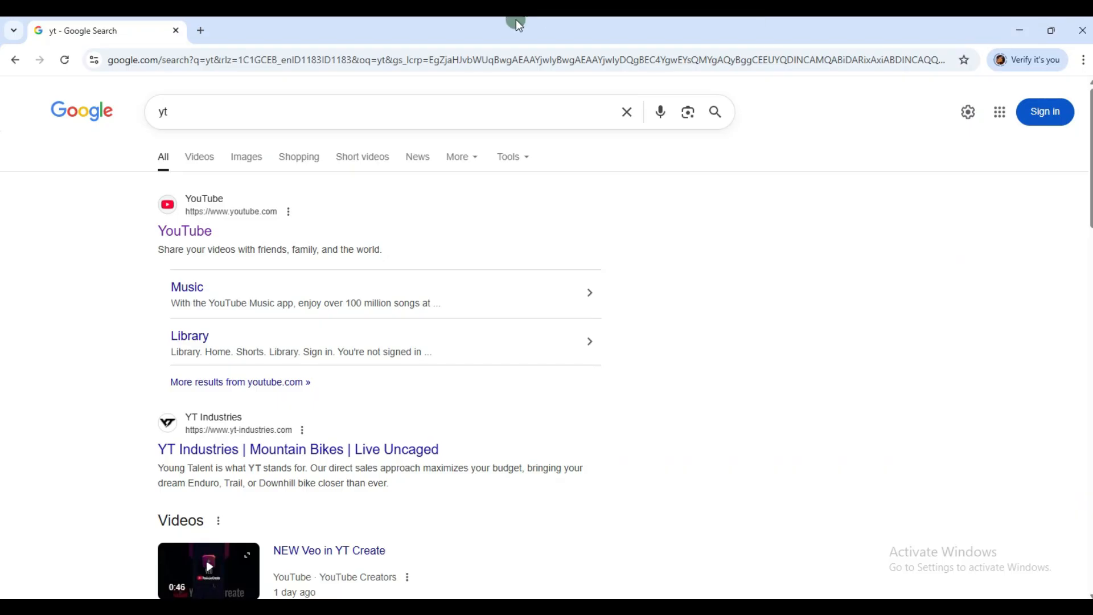
pyautogui.click(199, 32)
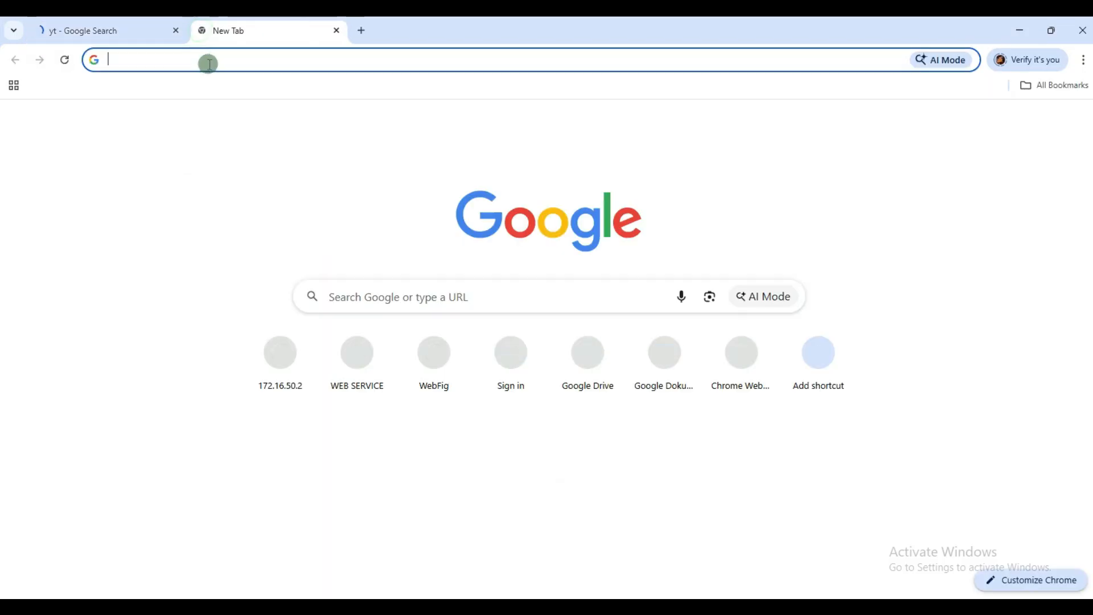
pyautogui.click(218, 55)
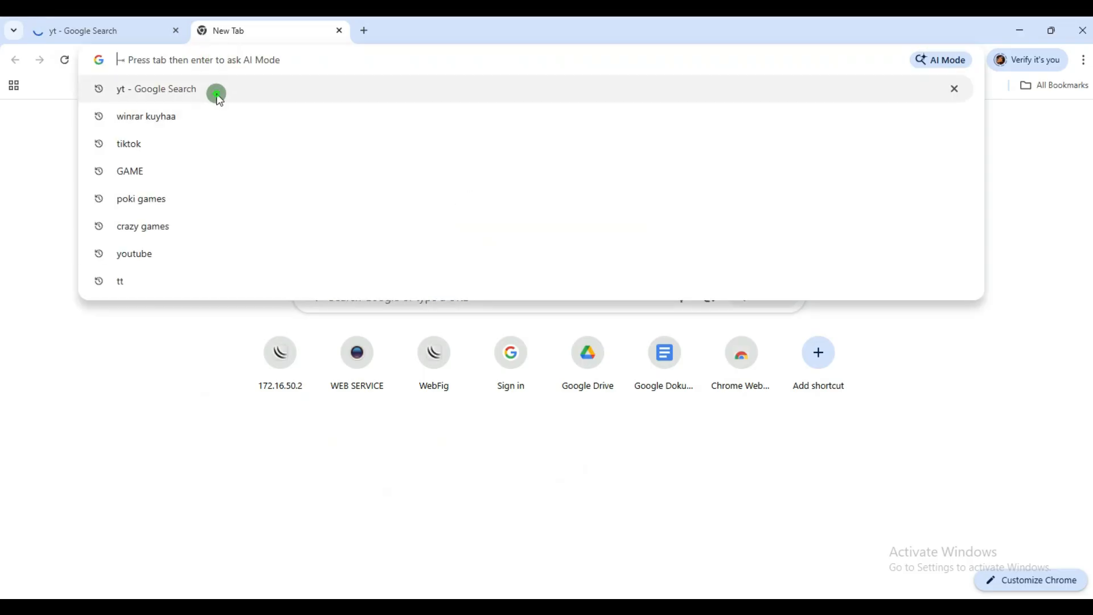
pyautogui.click(215, 93)
pyautogui.click(143, 22)
pyautogui.click(243, 19)
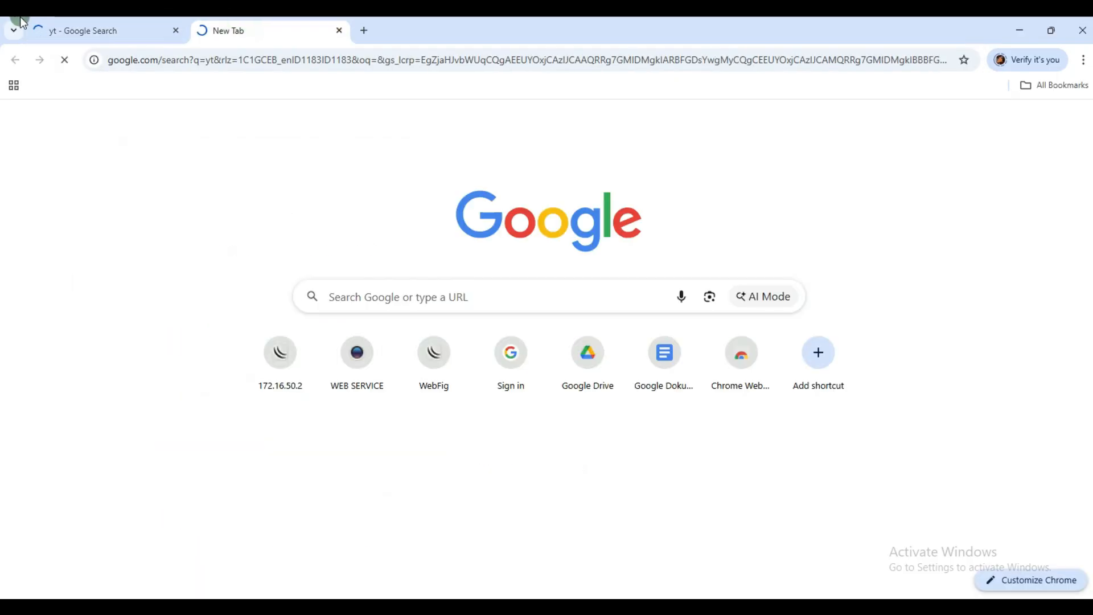
pyautogui.click(111, 36)
pyautogui.click(210, 36)
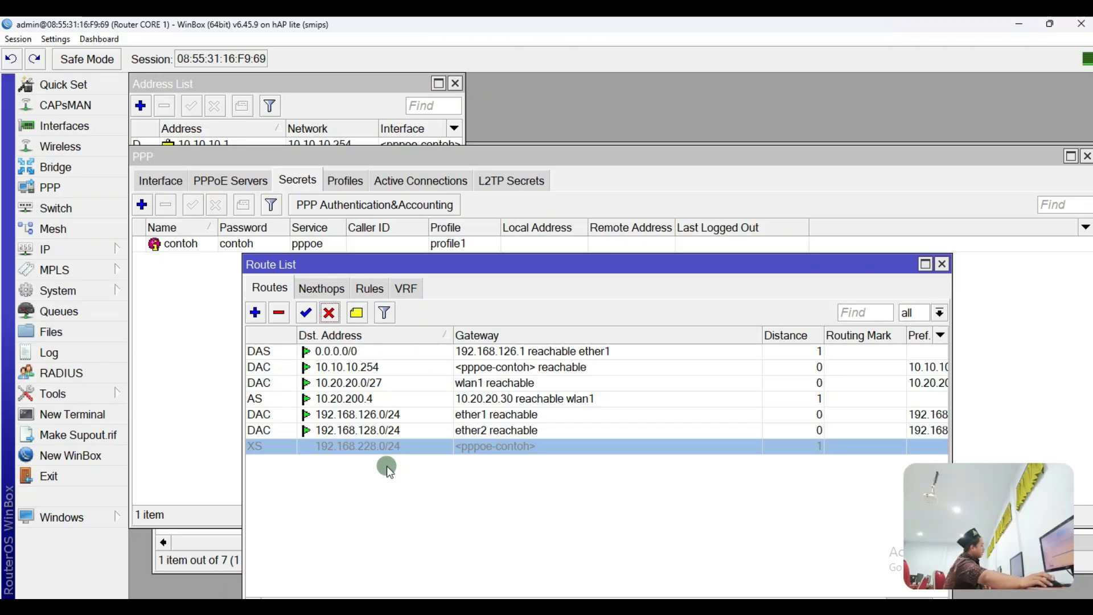
pyautogui.click(310, 312)
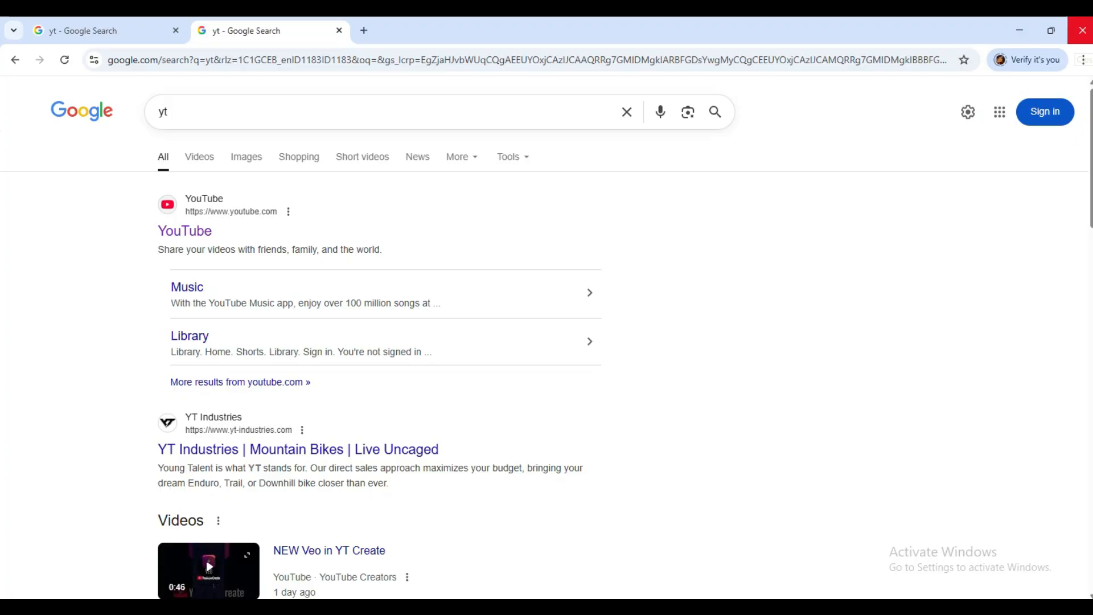
pyautogui.click(1081, 30)
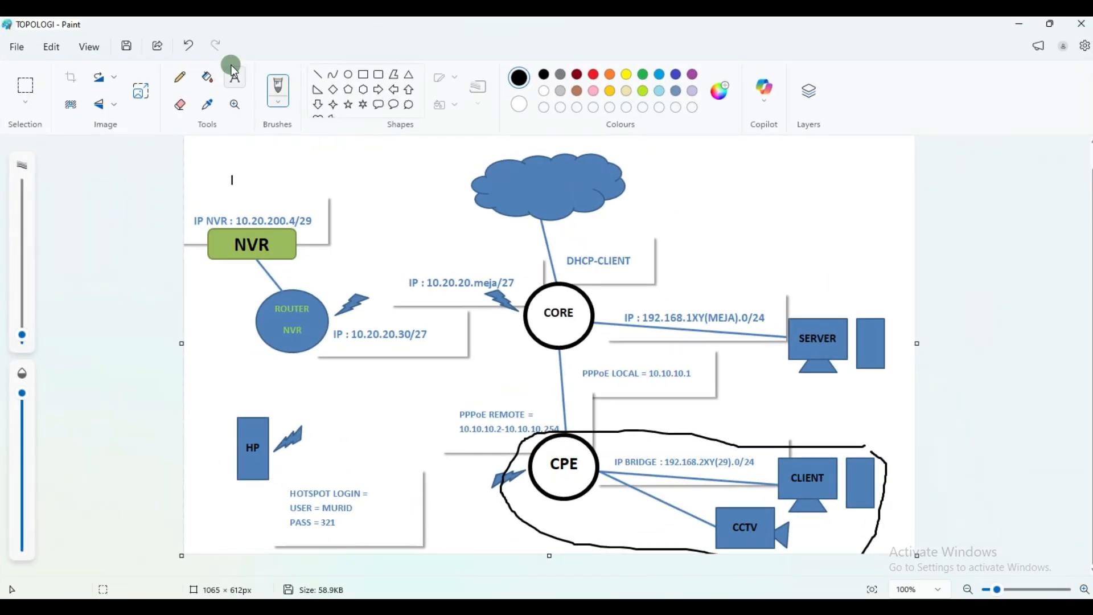
# Step: Undo the old loop and redraw a freehand loop around HP, the hotspot note and CPE
pyautogui.click(199, 46)
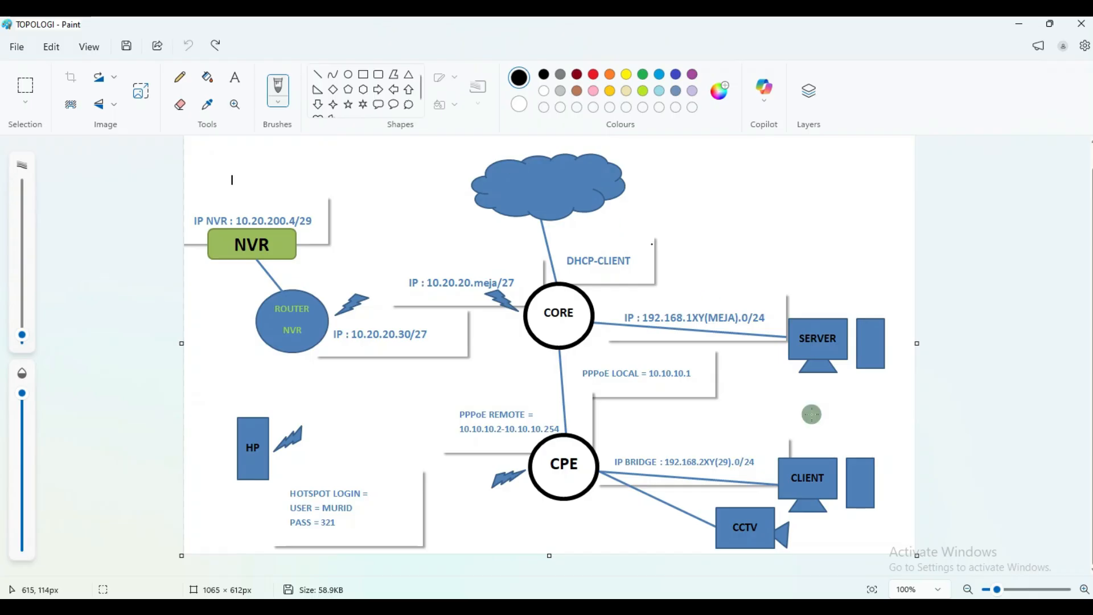
pyautogui.moveTo(625, 419)
pyautogui.mouseDown()
pyautogui.moveTo(547, 448)
pyautogui.moveTo(534, 511)
pyautogui.moveTo(852, 566)
pyautogui.moveTo(894, 442)
pyautogui.moveTo(546, 423)
pyautogui.mouseUp()
pyautogui.click(598, 510)
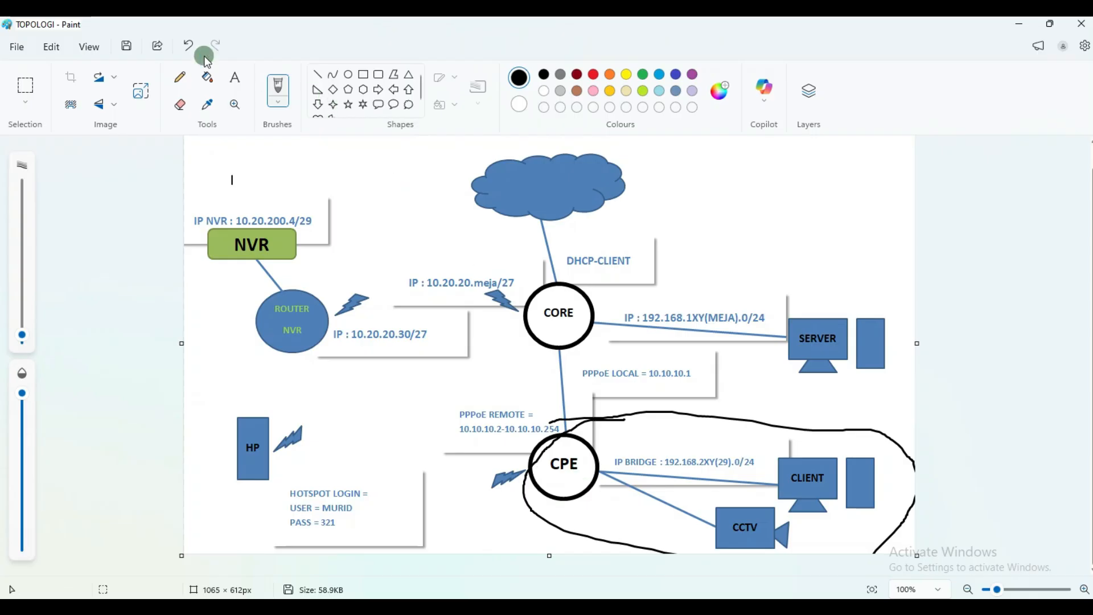
pyautogui.click(188, 46)
pyautogui.moveTo(508, 539)
pyautogui.mouseDown()
pyautogui.moveTo(531, 532)
pyautogui.moveTo(647, 415)
pyautogui.moveTo(480, 380)
pyautogui.mouseUp()
pyautogui.moveTo(412, 382)
pyautogui.mouseDown()
pyautogui.moveTo(222, 391)
pyautogui.moveTo(190, 471)
pyautogui.moveTo(255, 558)
pyautogui.mouseUp()
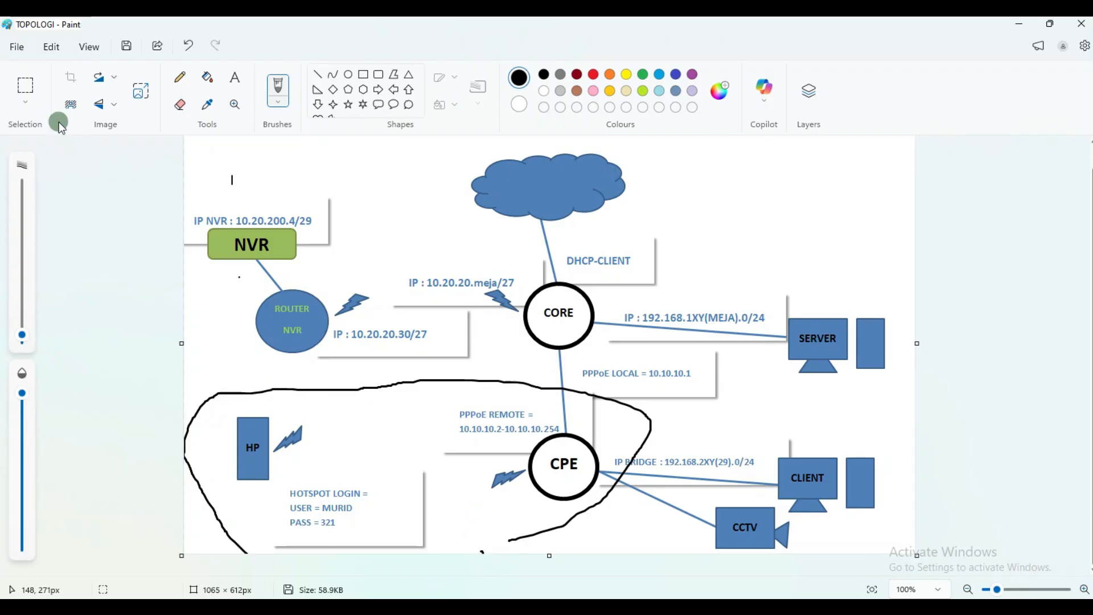
pyautogui.click(188, 46)
pyautogui.moveTo(605, 432)
pyautogui.mouseDown()
pyautogui.moveTo(408, 435)
pyautogui.moveTo(262, 400)
pyautogui.moveTo(231, 412)
pyautogui.moveTo(214, 437)
pyautogui.moveTo(221, 497)
pyautogui.moveTo(299, 556)
pyautogui.moveTo(530, 532)
pyautogui.moveTo(625, 474)
pyautogui.moveTo(603, 433)
pyautogui.mouseUp()
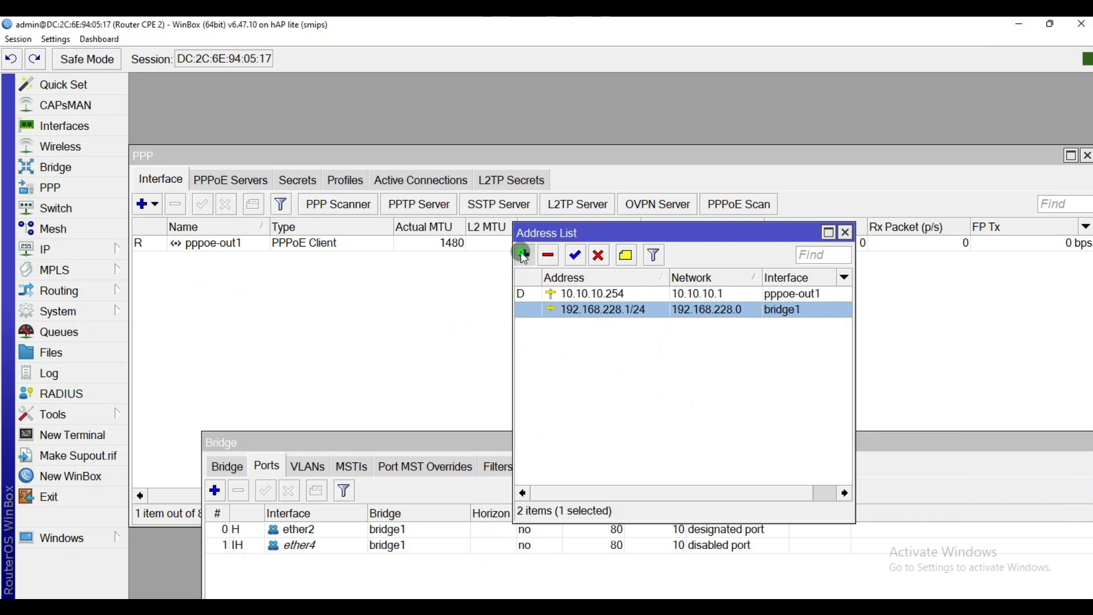
# Step: Add IP address 192.168.28.1/24 on wlan1 and select it in Address List
pyautogui.click(524, 254)
pyautogui.write('192')
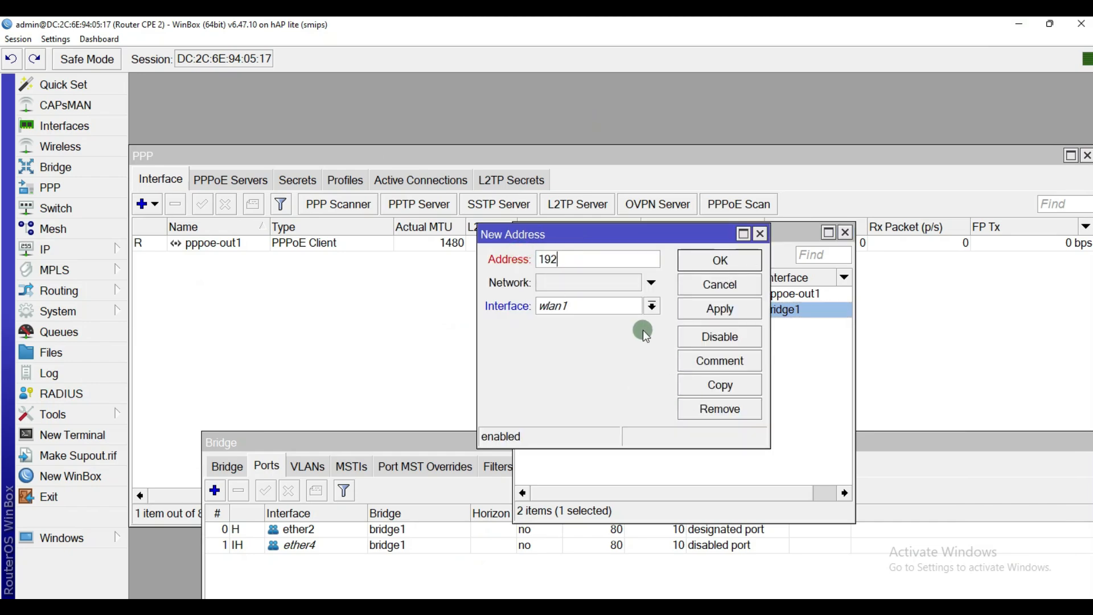
pyautogui.write('.168.28.1/24')
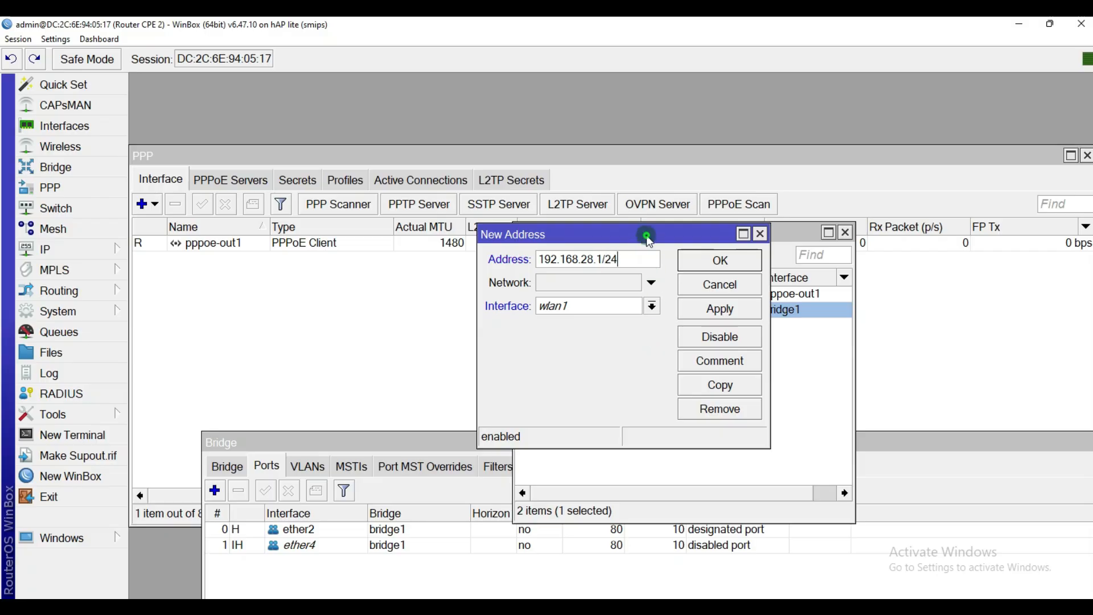
pyautogui.moveTo(647, 235); pyautogui.dragTo(706, 361)
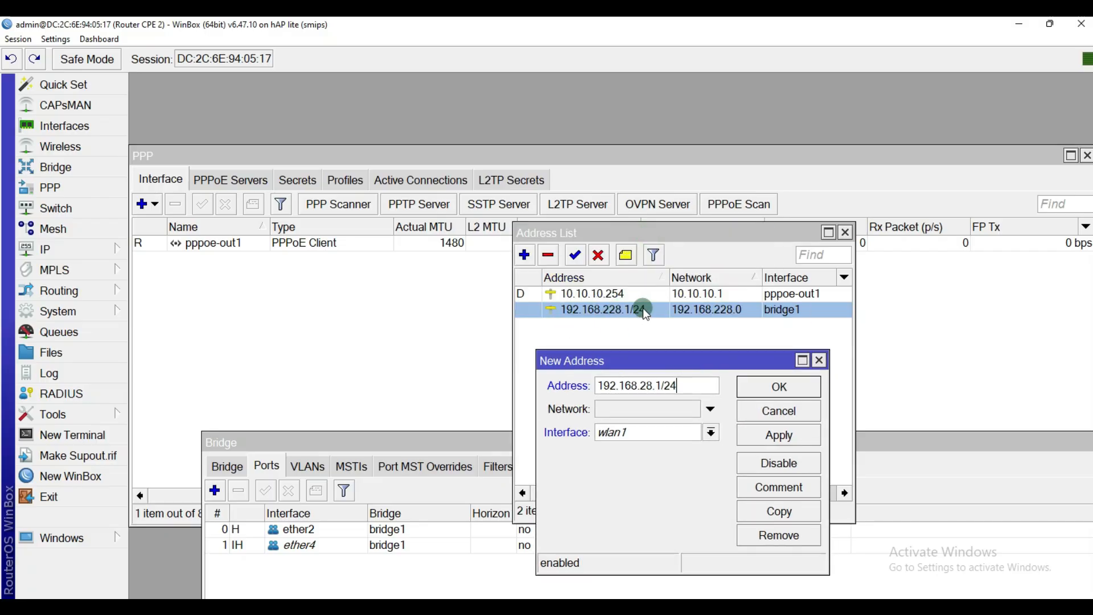
pyautogui.click(773, 437)
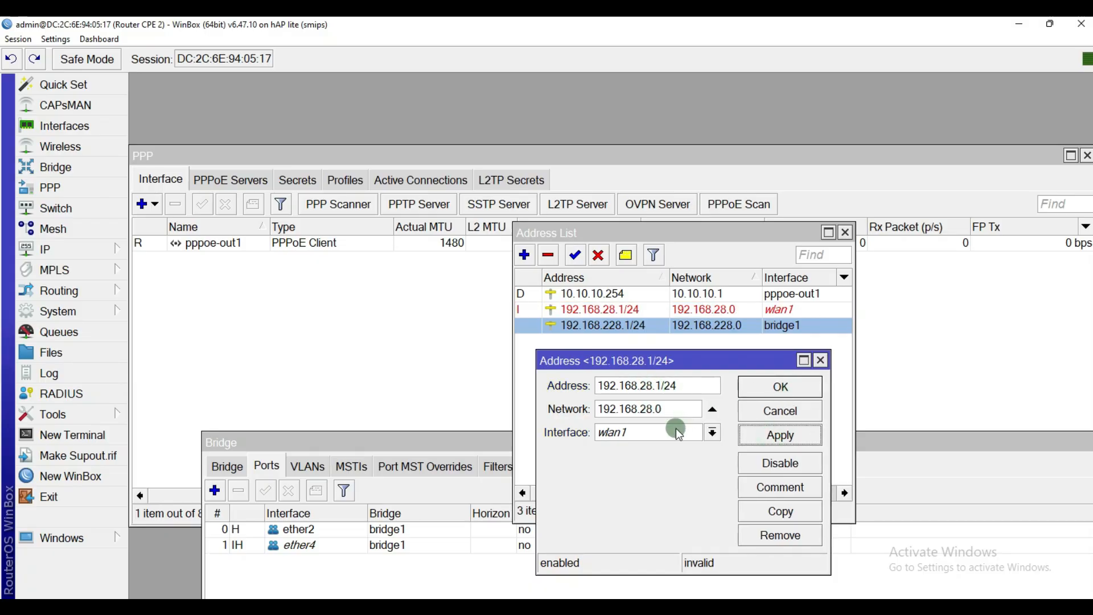
pyautogui.click(767, 388)
pyautogui.click(621, 310)
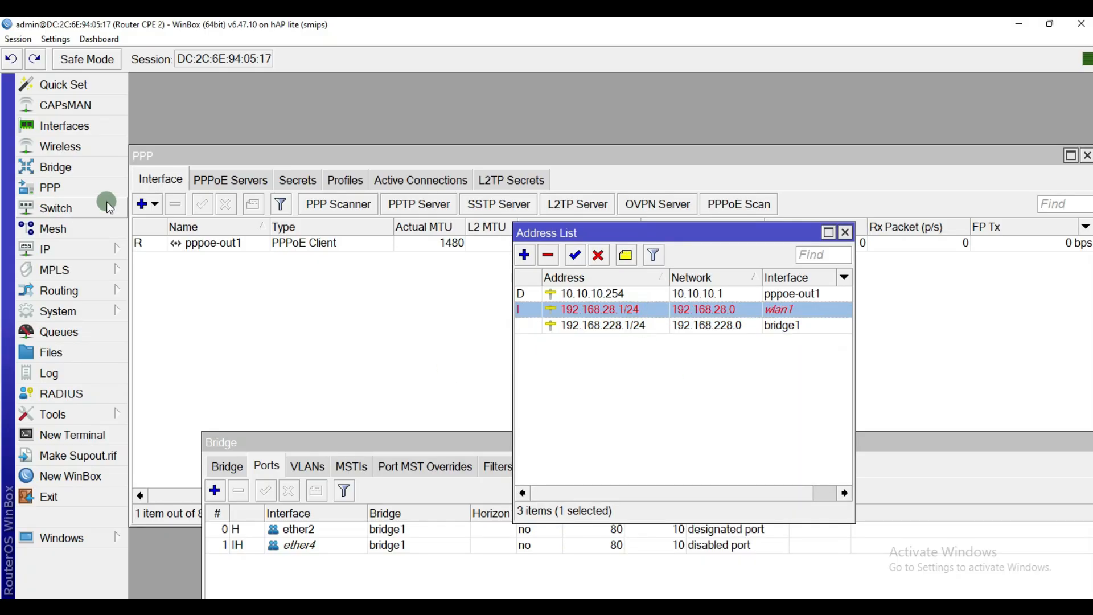
# Step: Enable the wlan1 interface in the Wireless list
pyautogui.click(64, 152)
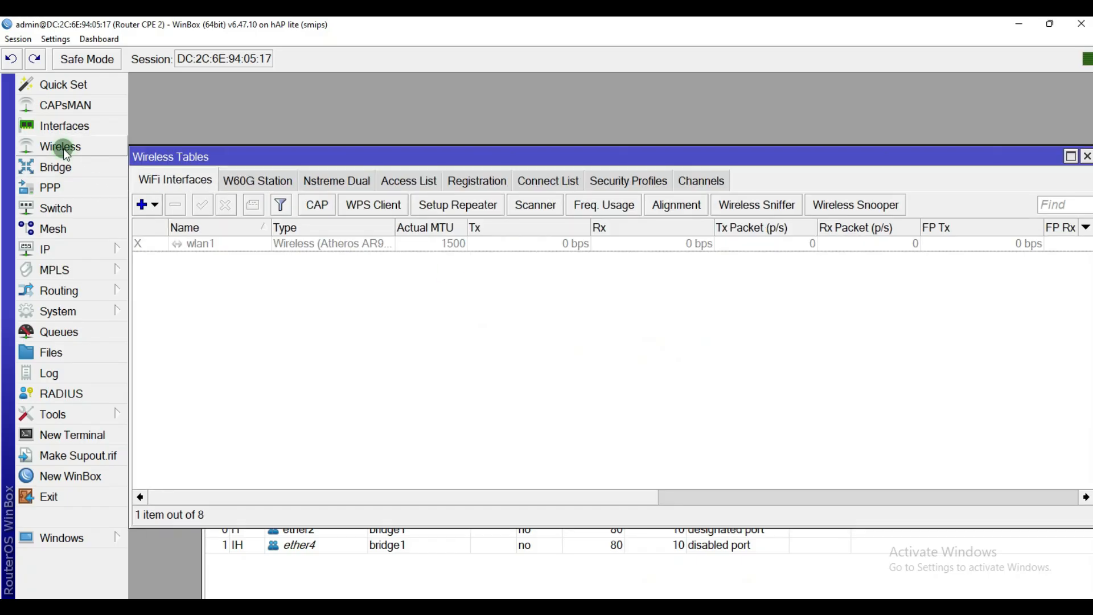
pyautogui.click(205, 247)
pyautogui.click(200, 210)
pyautogui.click(217, 251)
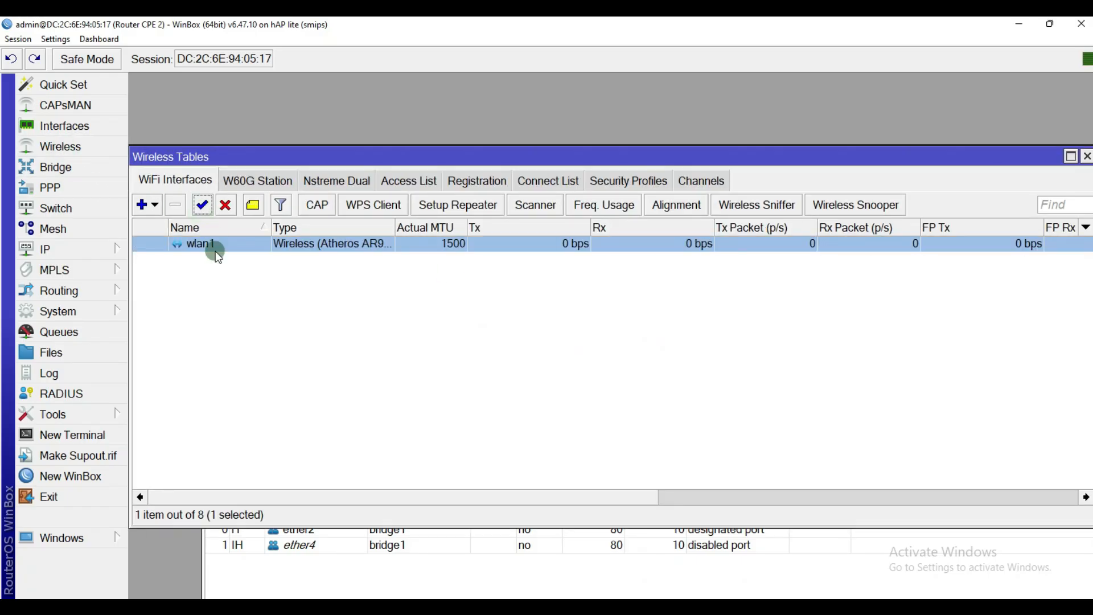
# Step: Set wlan1 to ap bridge mode with SSID 'UKK Nama Saya' and apply
pyautogui.doubleClick(220, 244)
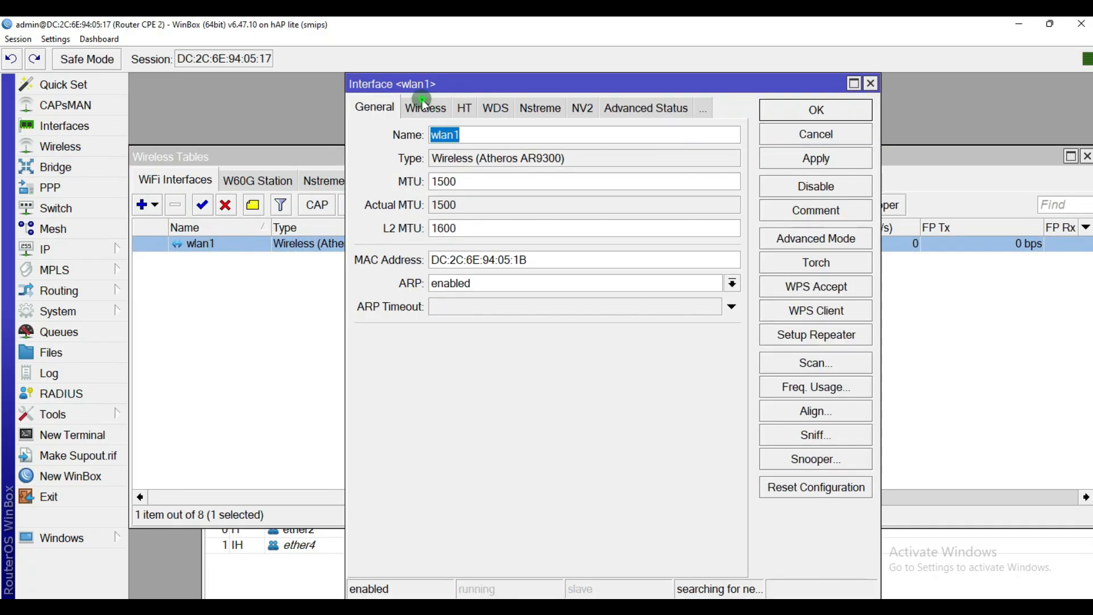
pyautogui.click(424, 107)
pyautogui.click(530, 133)
pyautogui.click(525, 165)
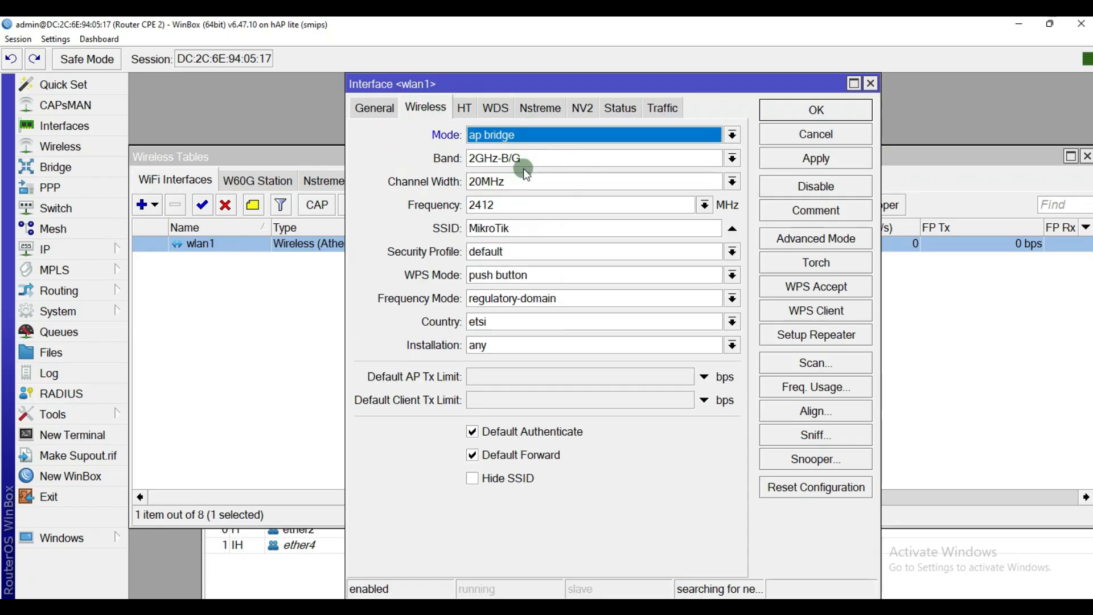
pyautogui.moveTo(533, 227); pyautogui.dragTo(466, 237)
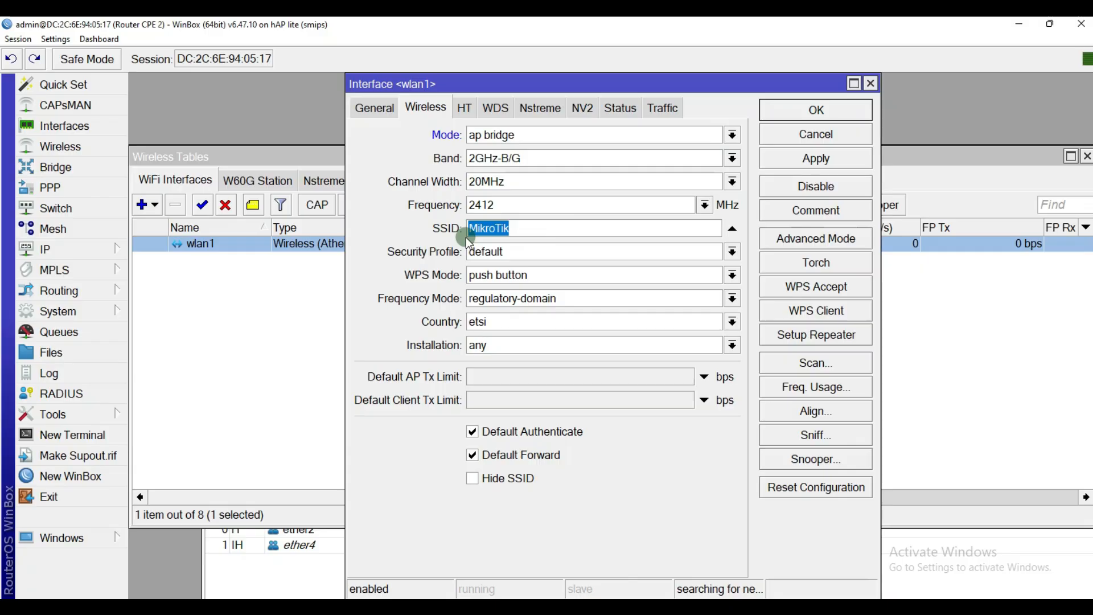
pyautogui.write('UKK Nama Saya')
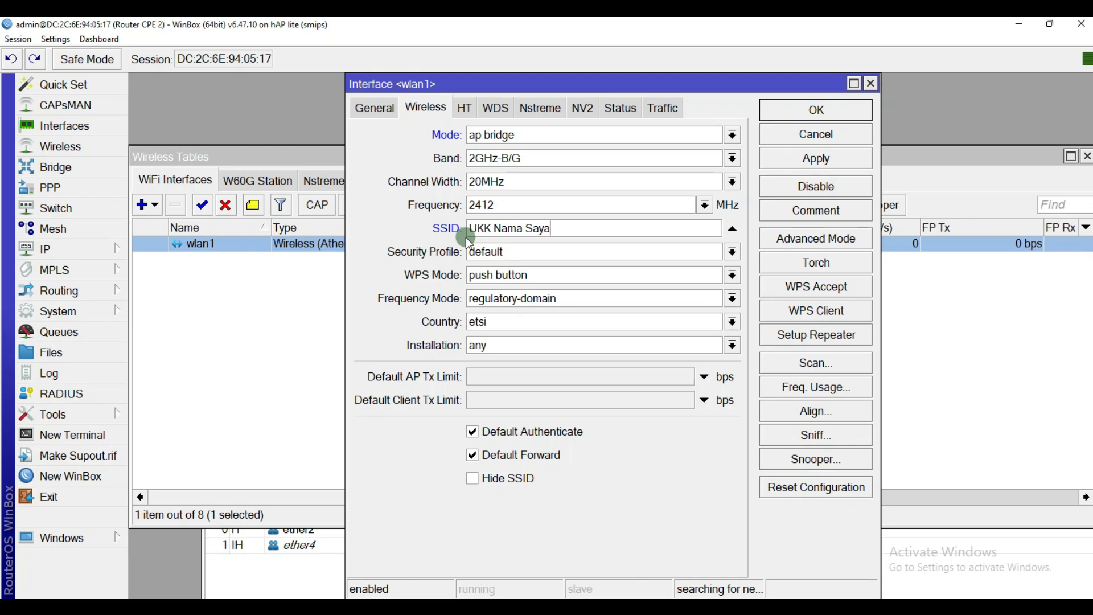
pyautogui.click(828, 159)
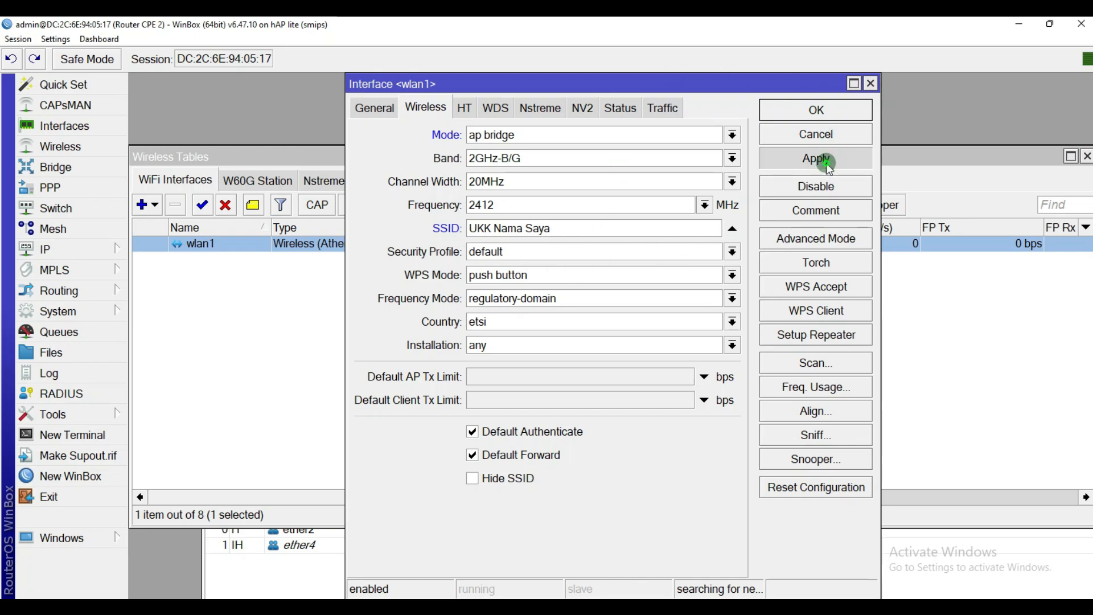
pyautogui.click(826, 121)
# Step: Move the wireless list aside and briefly view the topology diagram
pyautogui.moveTo(698, 153)
pyautogui.mouseDown()
pyautogui.moveTo(827, 78)
pyautogui.moveTo(804, 23)
pyautogui.mouseUp()
pyautogui.click(663, 606)
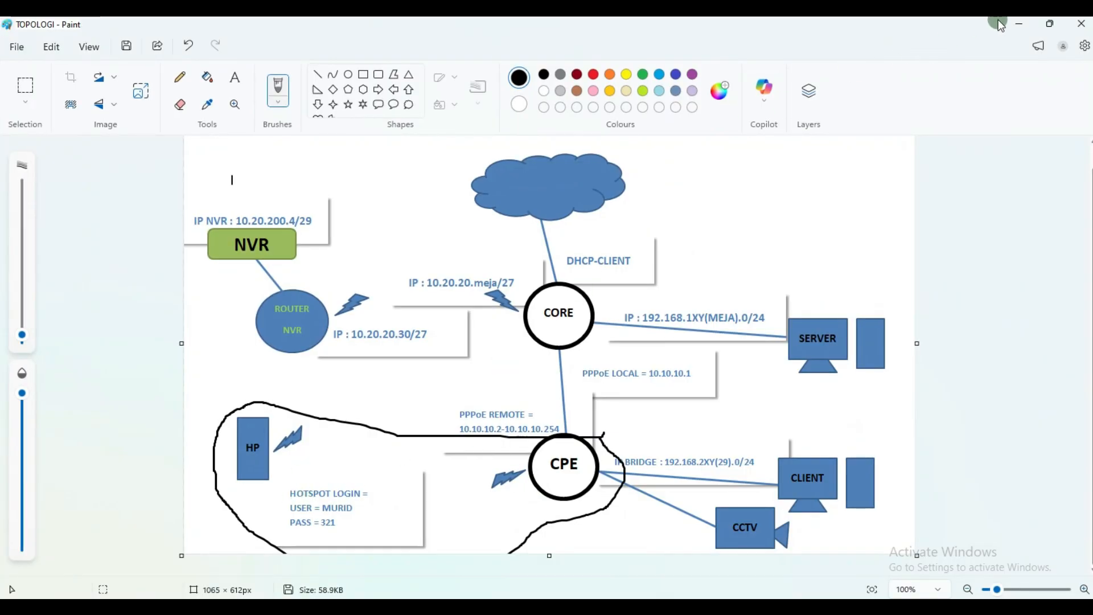
pyautogui.click(1018, 24)
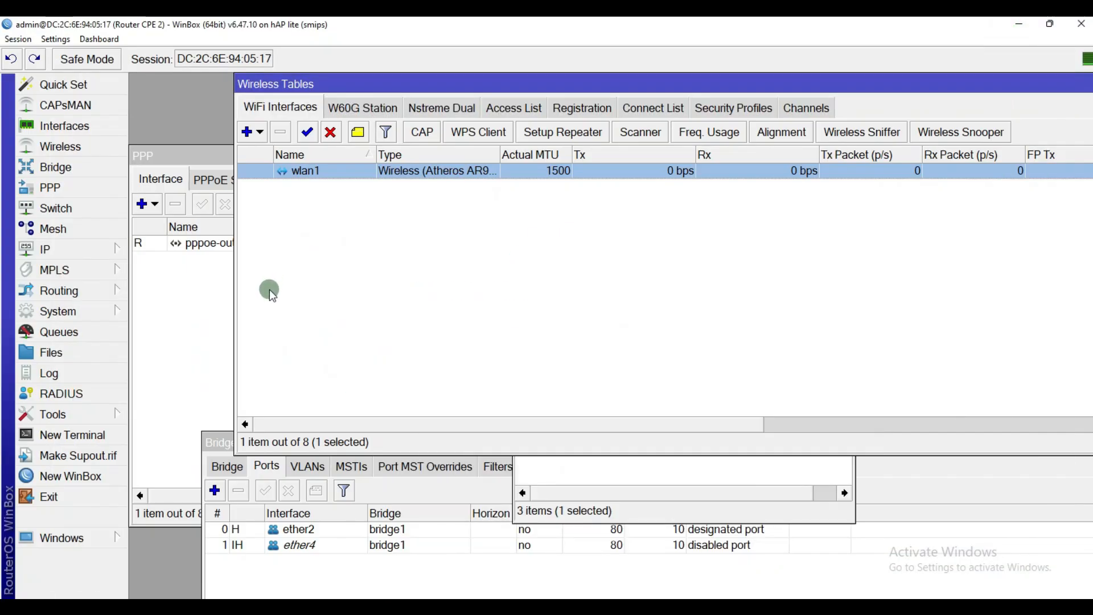
# Step: Start Hotspot Setup under IP > Hotspot and choose wlan1 as the hotspot interface
pyautogui.click(87, 248)
pyautogui.click(159, 301)
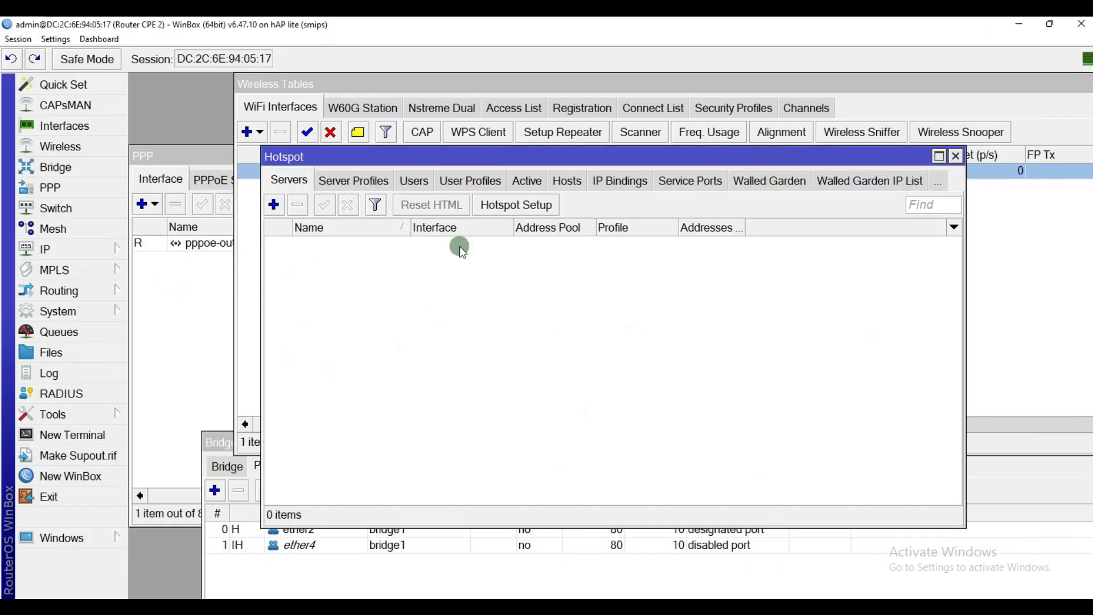
pyautogui.moveTo(417, 159); pyautogui.dragTo(436, 139)
pyautogui.click(549, 188)
pyautogui.click(659, 326)
pyautogui.click(657, 325)
pyautogui.click(657, 324)
pyautogui.click(657, 324)
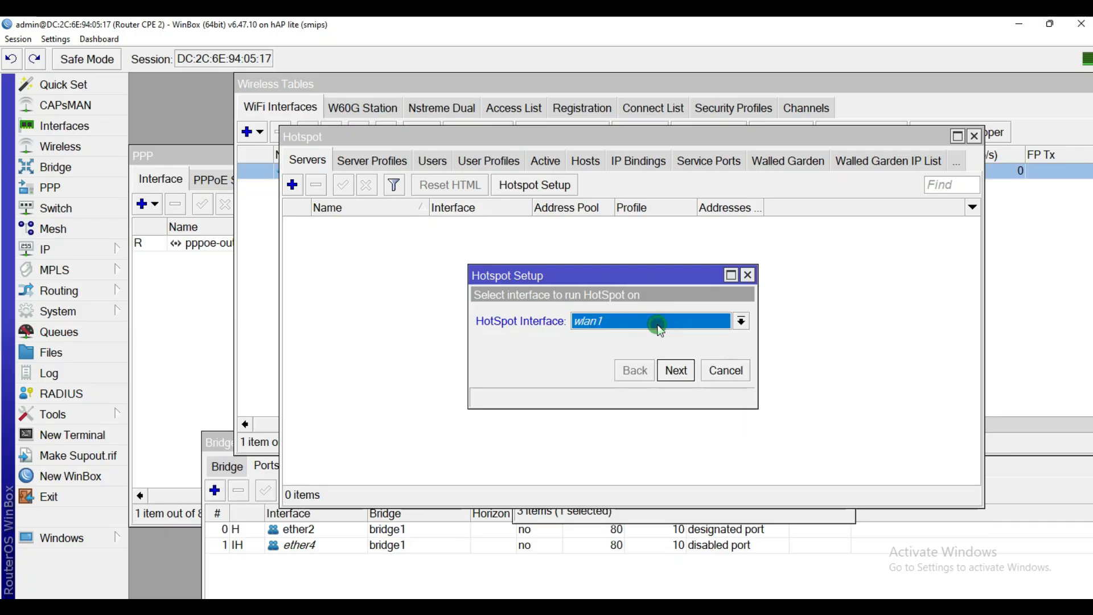
pyautogui.click(664, 374)
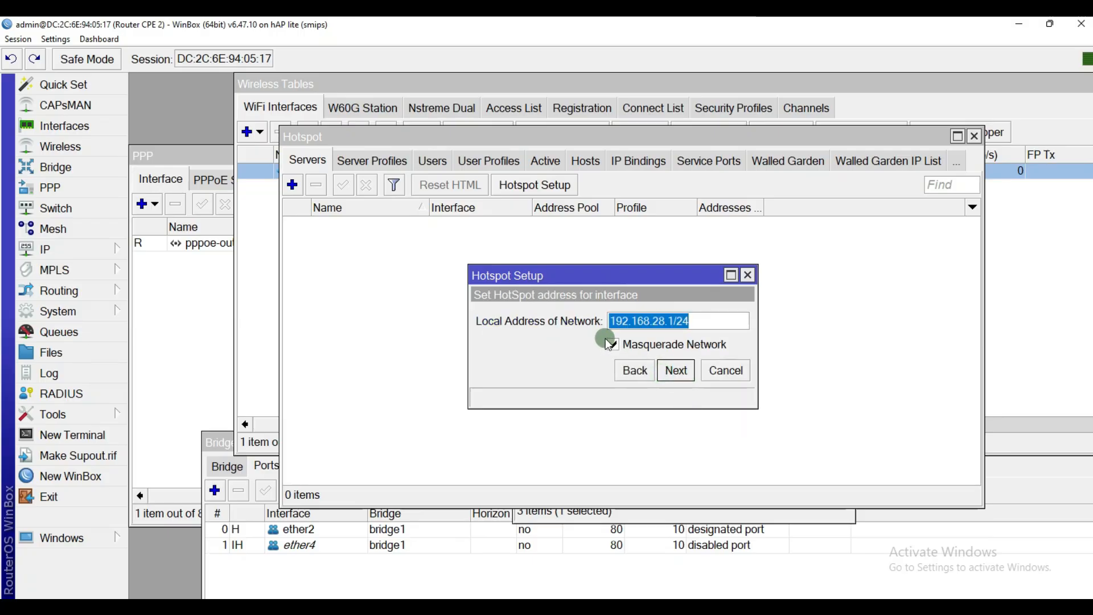
# Step: Keep 192.168.28.1/24 with masquerade, the proposed pool, no certificate, and set DNS server 8.8.8.8
pyautogui.click(670, 373)
pyautogui.click(670, 375)
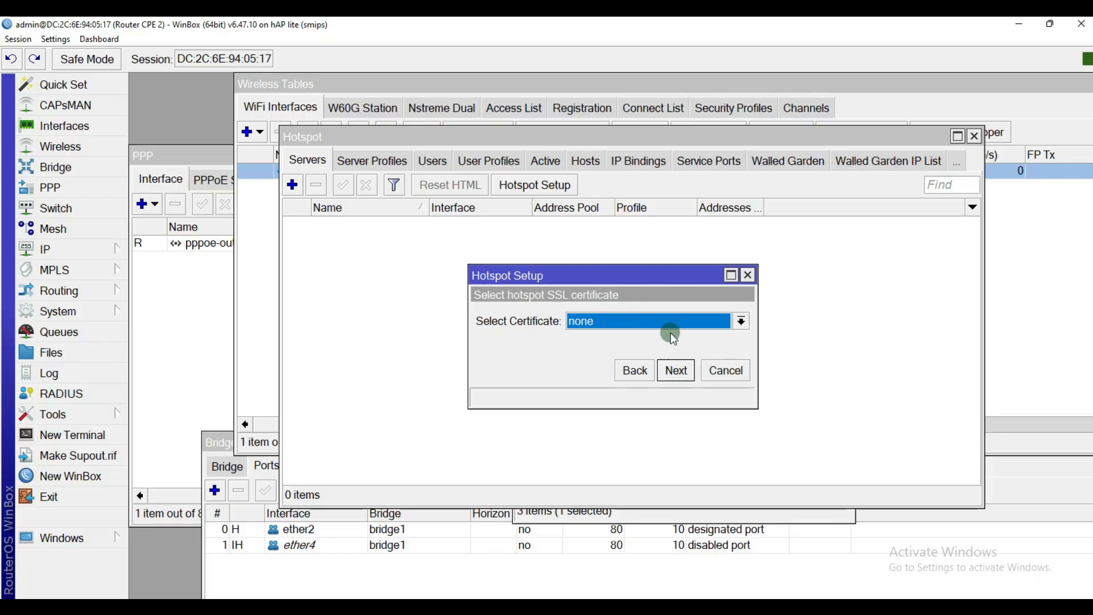
pyautogui.click(675, 370)
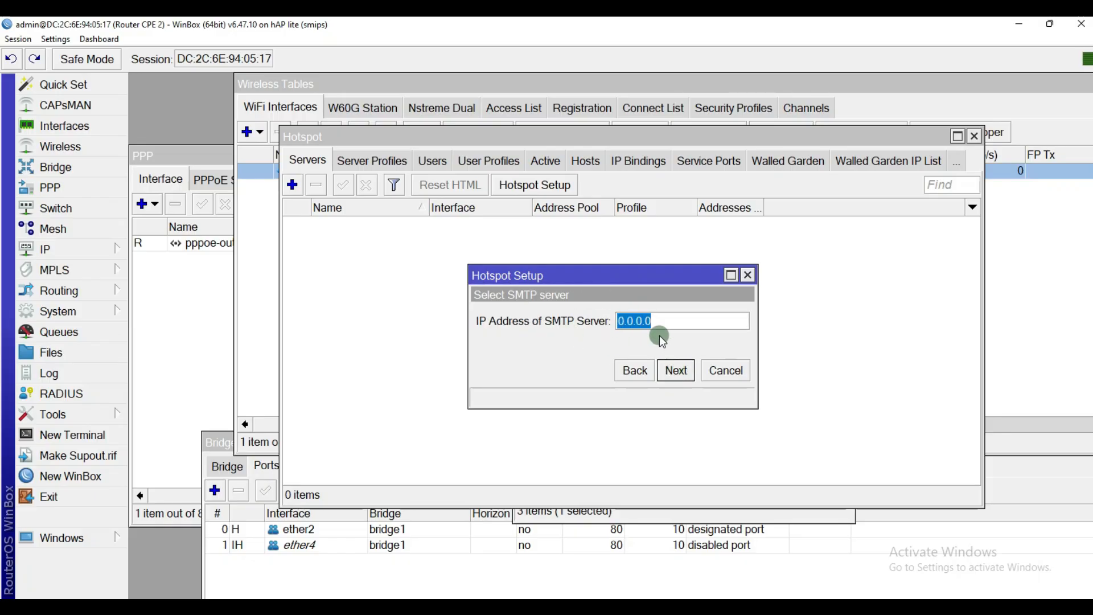
pyautogui.click(691, 321)
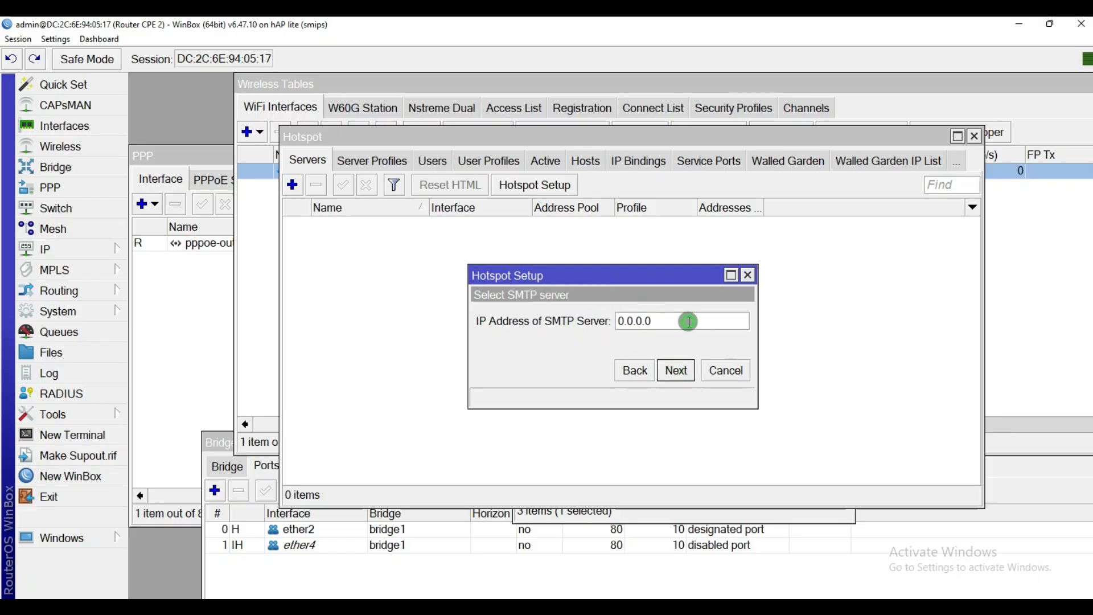
pyautogui.click(676, 370)
pyautogui.click(626, 322)
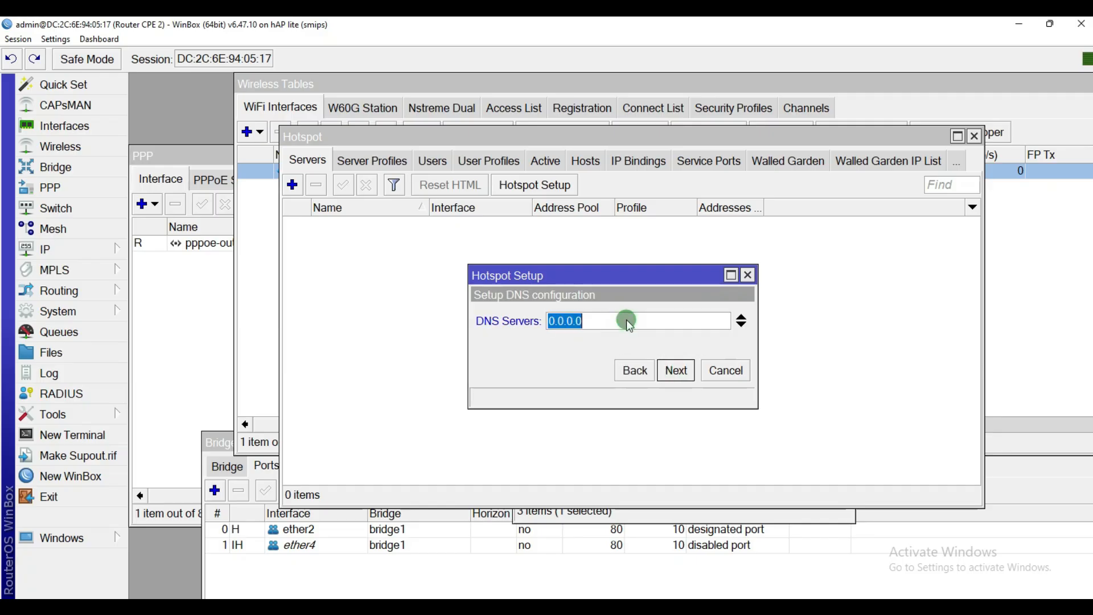
pyautogui.write('8.8.8.8')
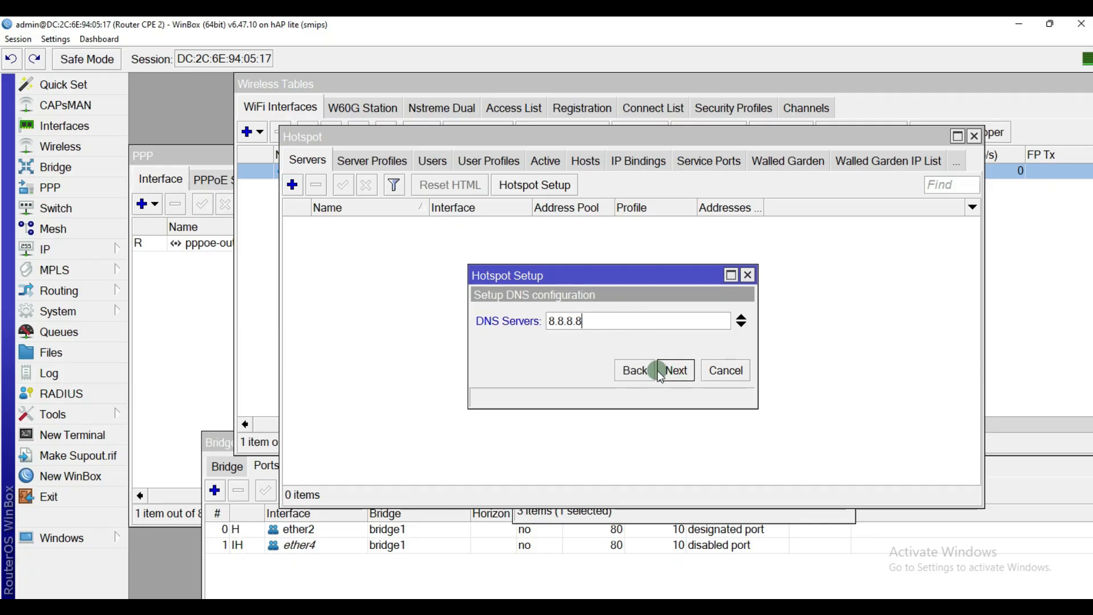
pyautogui.click(676, 371)
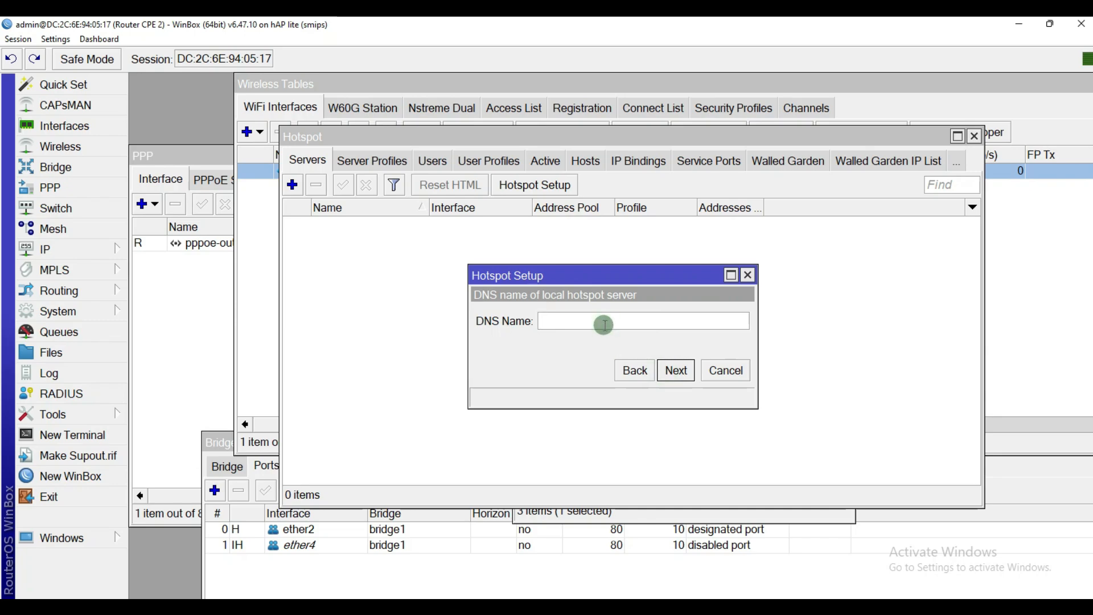
# Step: Set DNS name ukk-tkj-2025-namasaya.net, set the local user's password, and finish the setup
pyautogui.click(603, 322)
pyautogui.write('U')
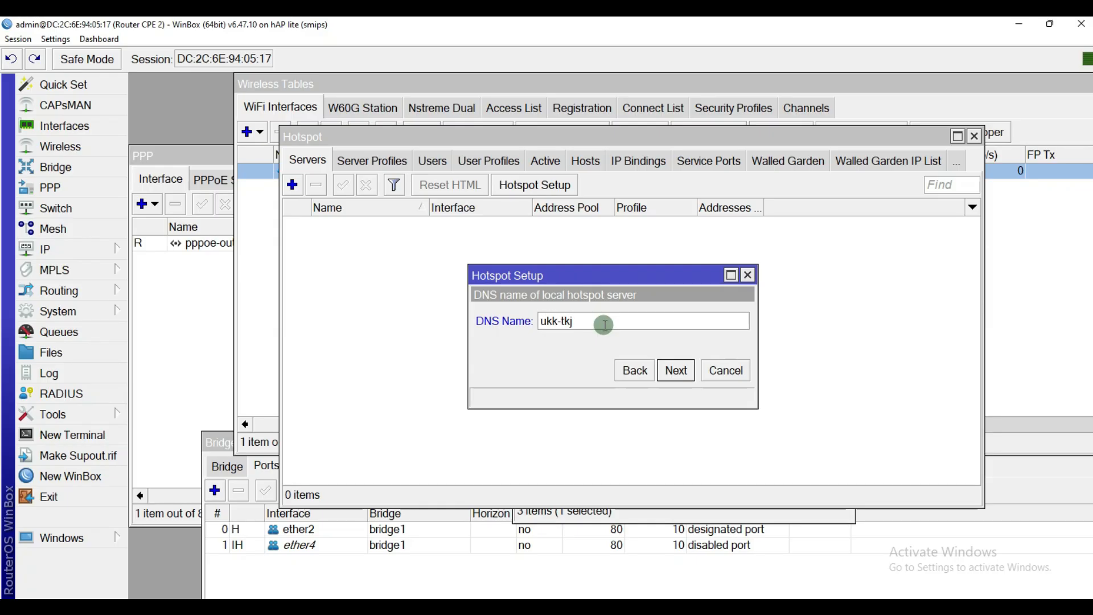
pyautogui.write('_')
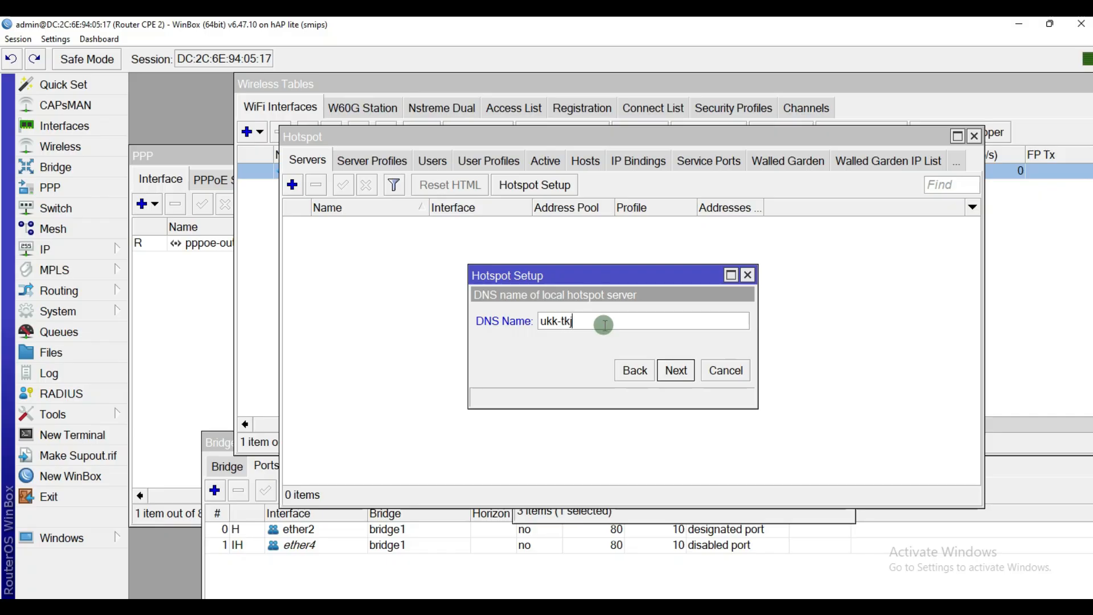
pyautogui.write('25-namasaya.net')
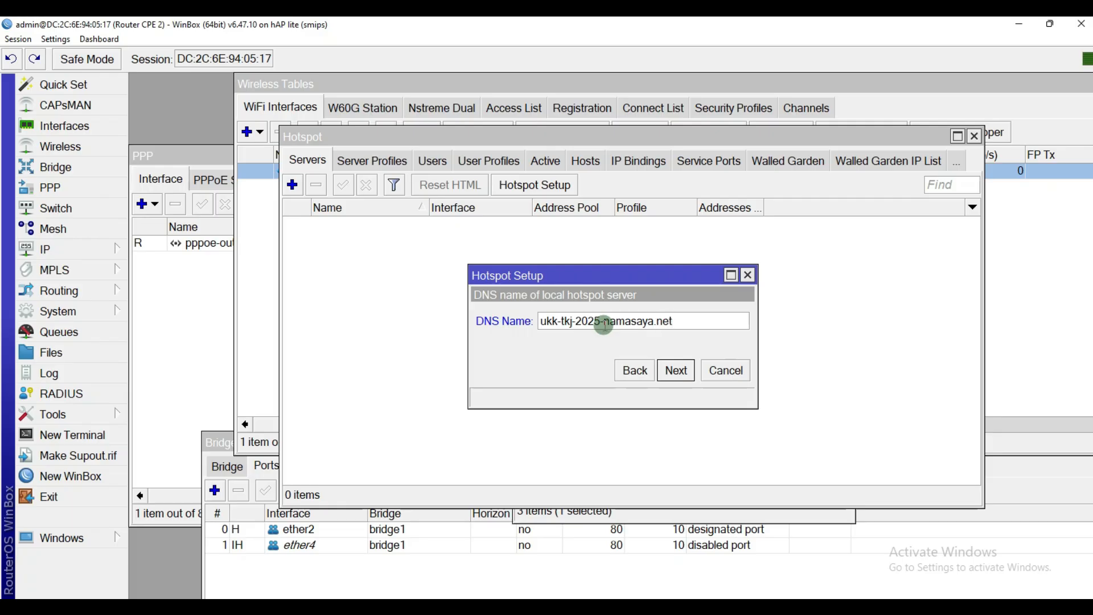
pyautogui.click(677, 378)
pyautogui.click(651, 344)
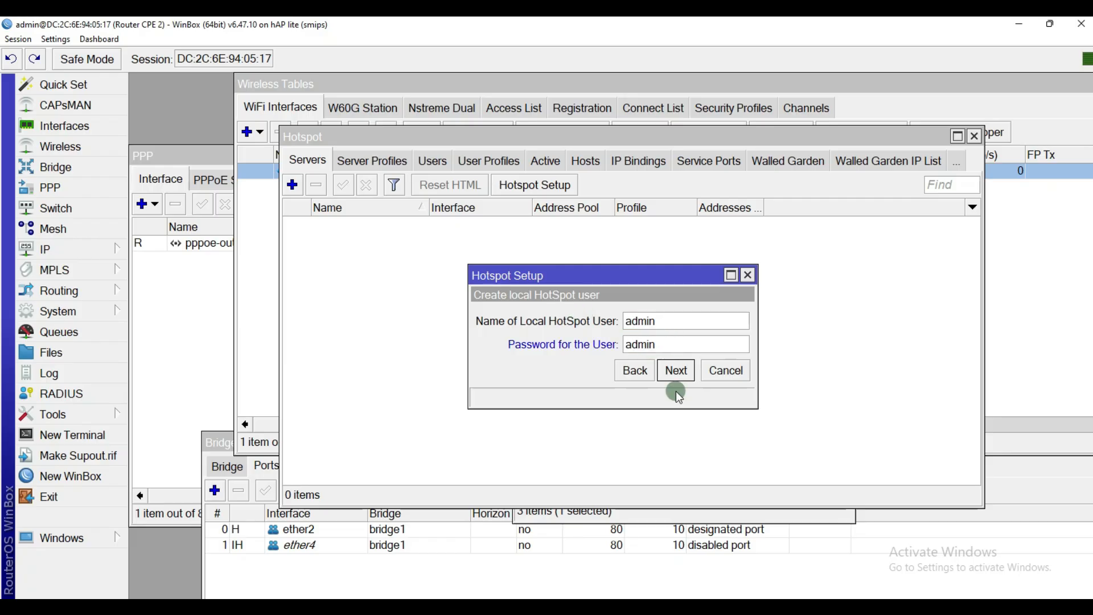
pyautogui.click(677, 371)
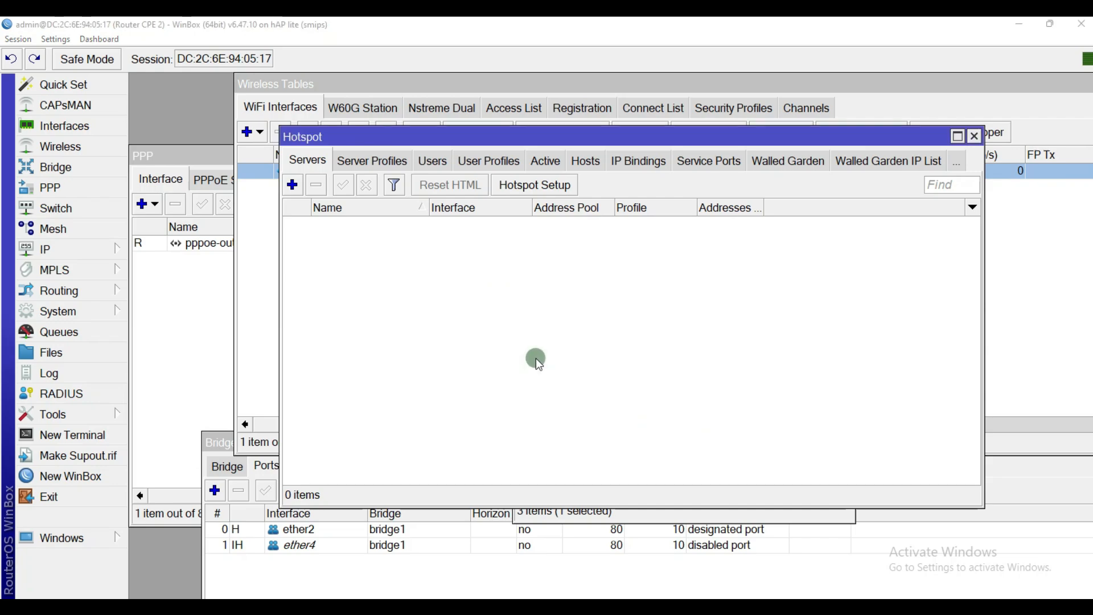
pyautogui.click(618, 330)
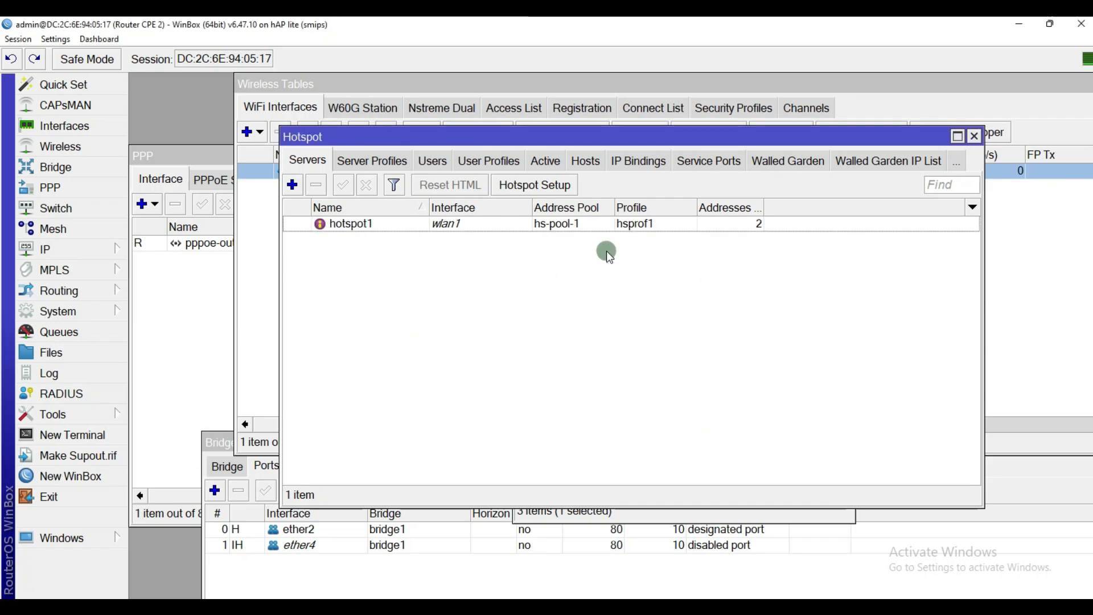
# Step: View the User Profiles tab, glance at the Paint topology, then add new profile uprof1
pyautogui.click(487, 162)
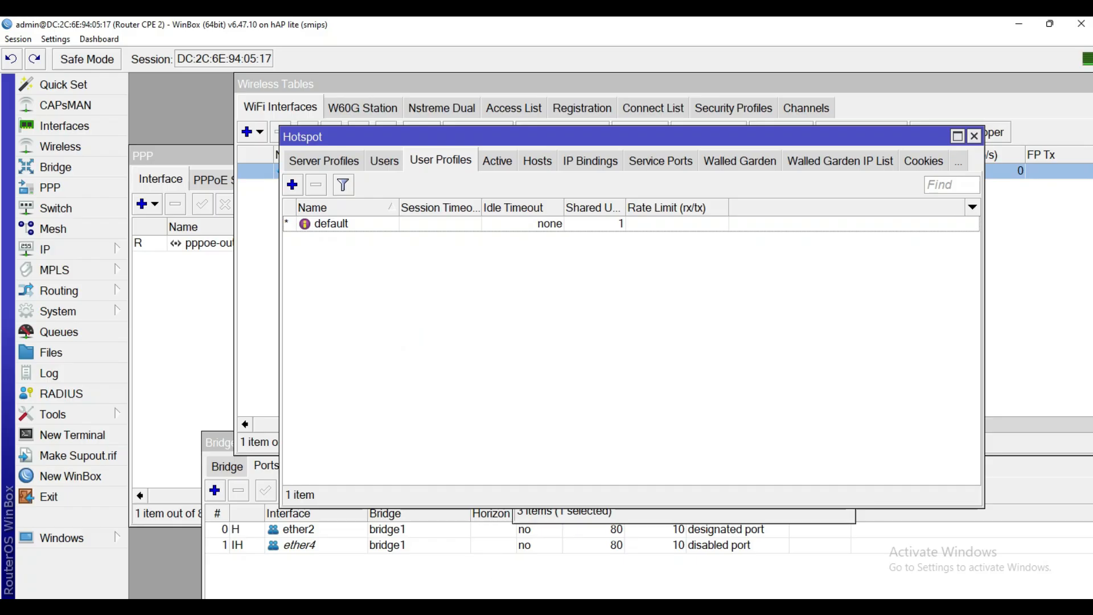
pyautogui.hotkey('alt', 'Tab')
pyautogui.moveTo(285, 501)
pyautogui.mouseDown()
pyautogui.moveTo(368, 504)
pyautogui.moveTo(356, 524)
pyautogui.moveTo(277, 511)
pyautogui.mouseUp()
pyautogui.click(1019, 24)
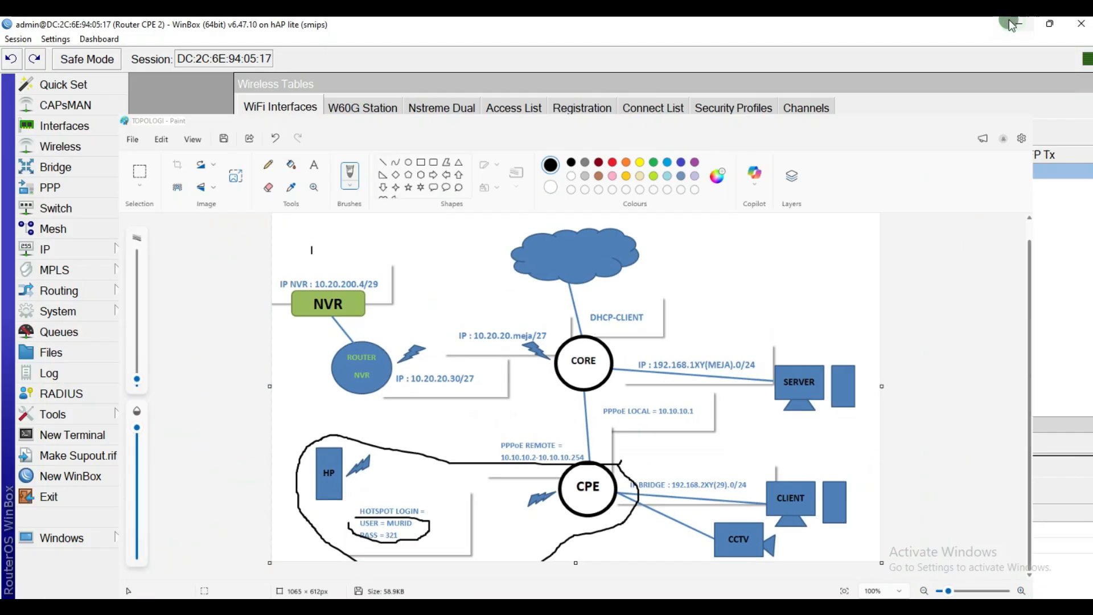
pyautogui.click(444, 158)
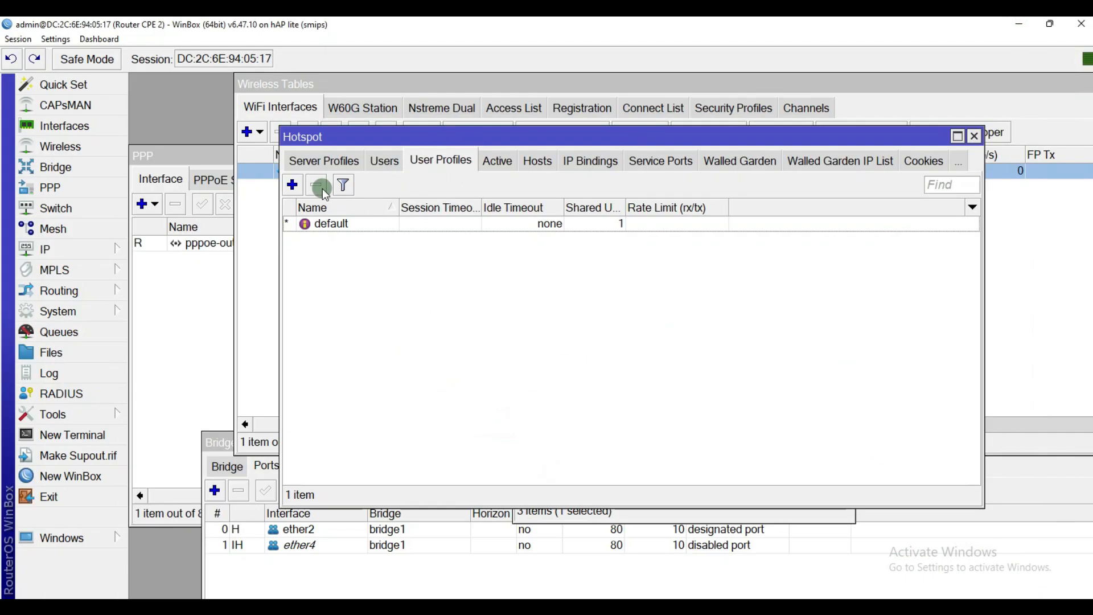
pyautogui.click(294, 186)
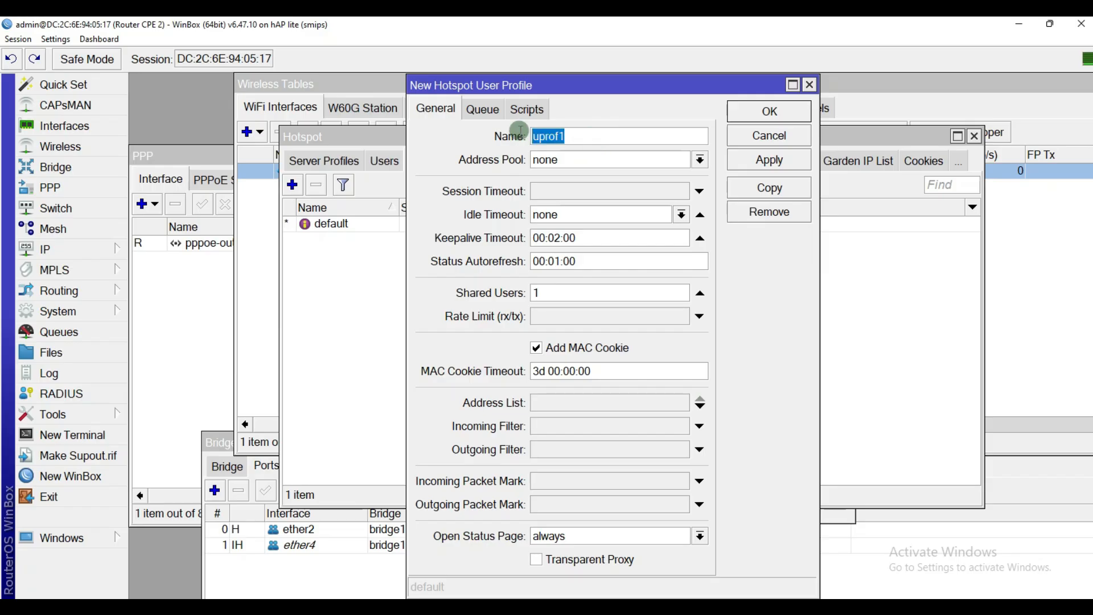
# Step: Give profile uprof1 address pool hs-pool-1 and a 2M/2M rate limit
pyautogui.click(595, 161)
pyautogui.click(589, 190)
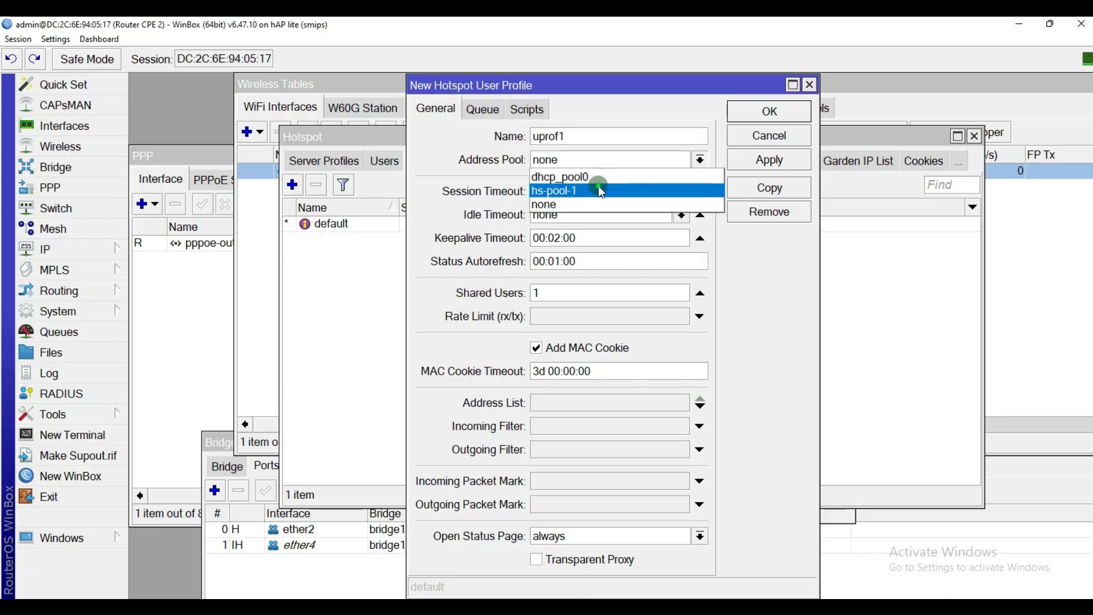
pyautogui.click(599, 188)
pyautogui.click(647, 166)
pyautogui.click(646, 166)
pyautogui.click(642, 164)
pyautogui.click(644, 189)
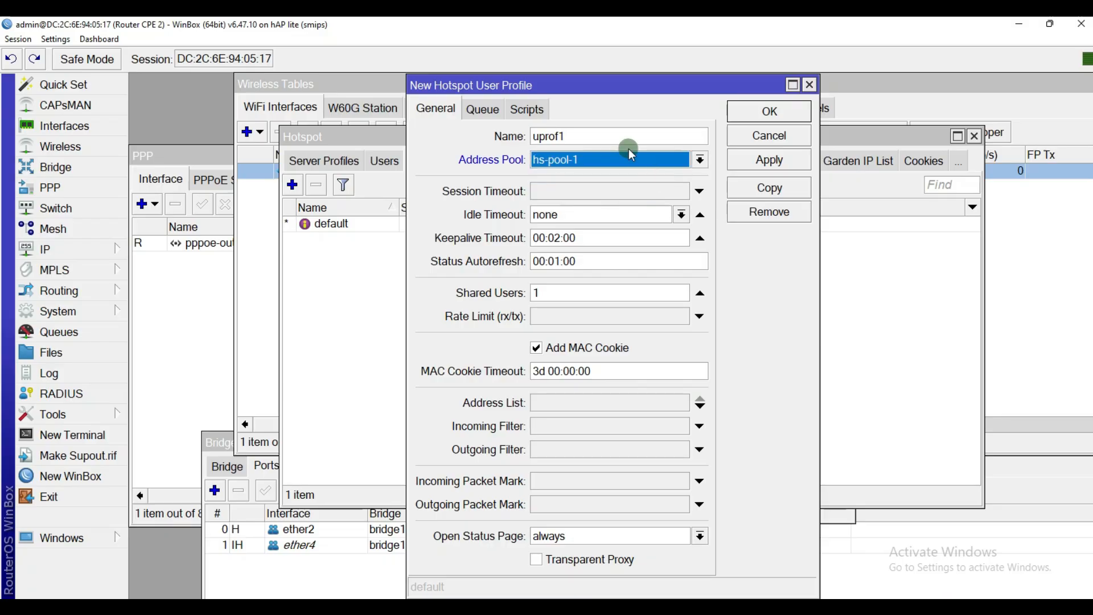
pyautogui.moveTo(644, 90); pyautogui.dragTo(744, 91)
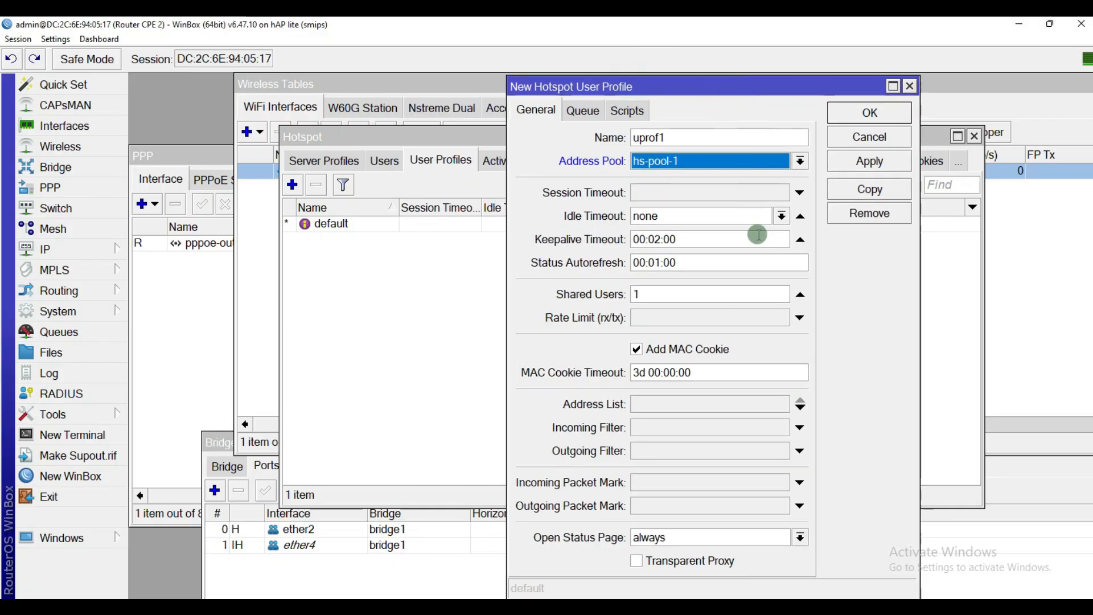
pyautogui.click(660, 313)
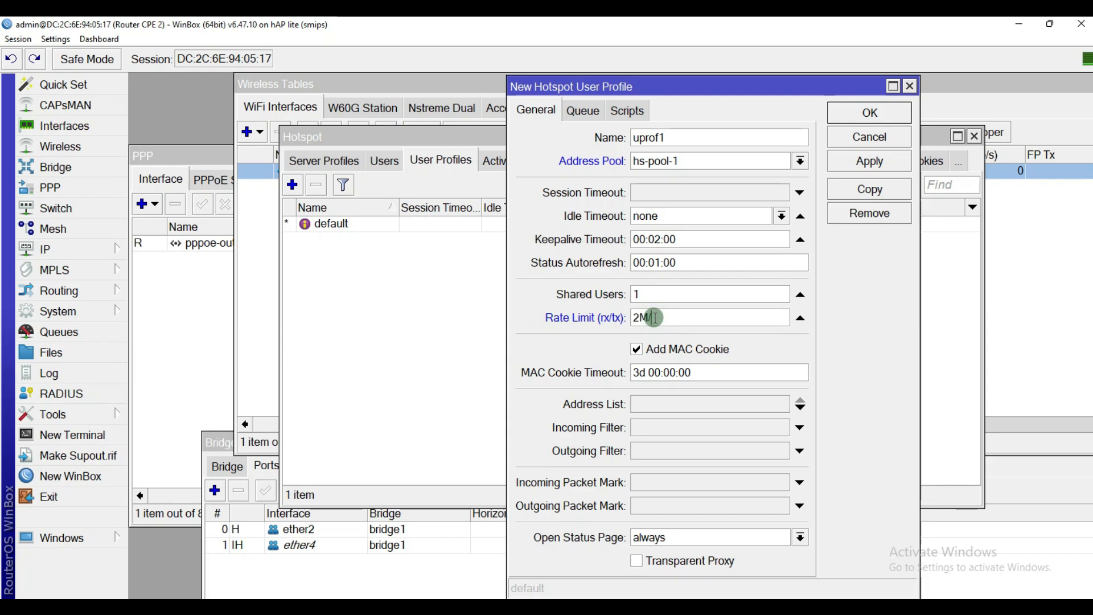
pyautogui.click(800, 161)
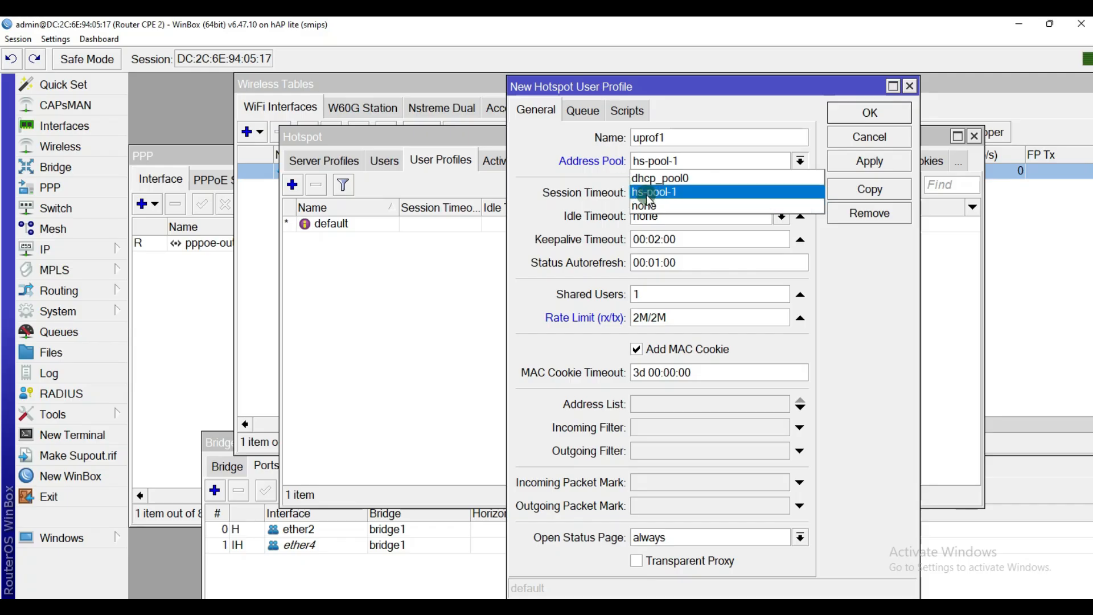
pyautogui.click(879, 269)
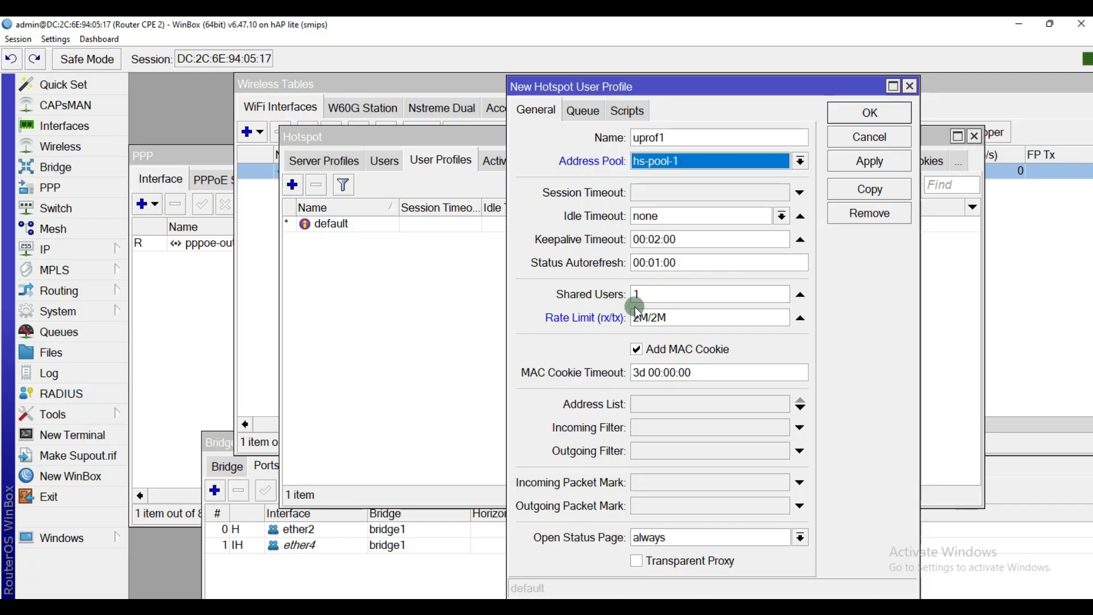
# Step: Save the uprof1 user profile and move to the Users list
pyautogui.click(874, 162)
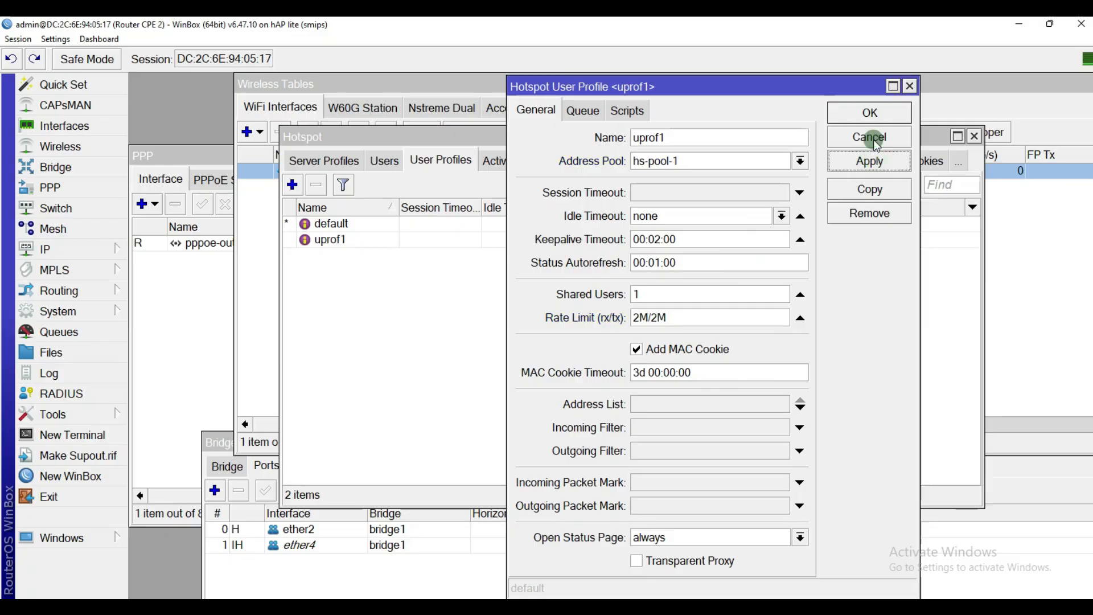
pyautogui.click(871, 114)
pyautogui.click(547, 240)
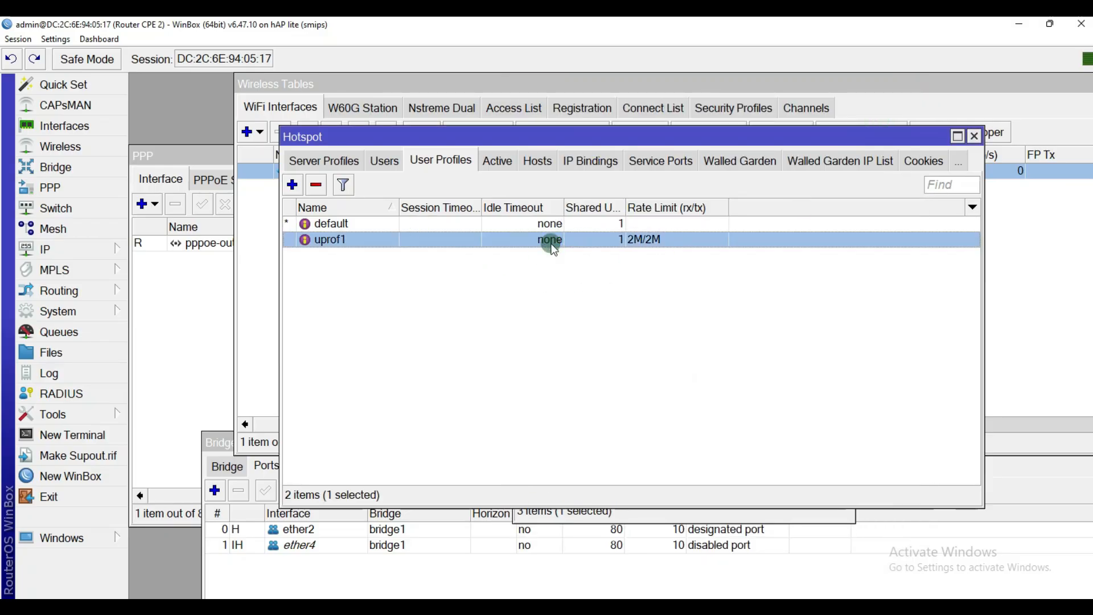
pyautogui.click(381, 164)
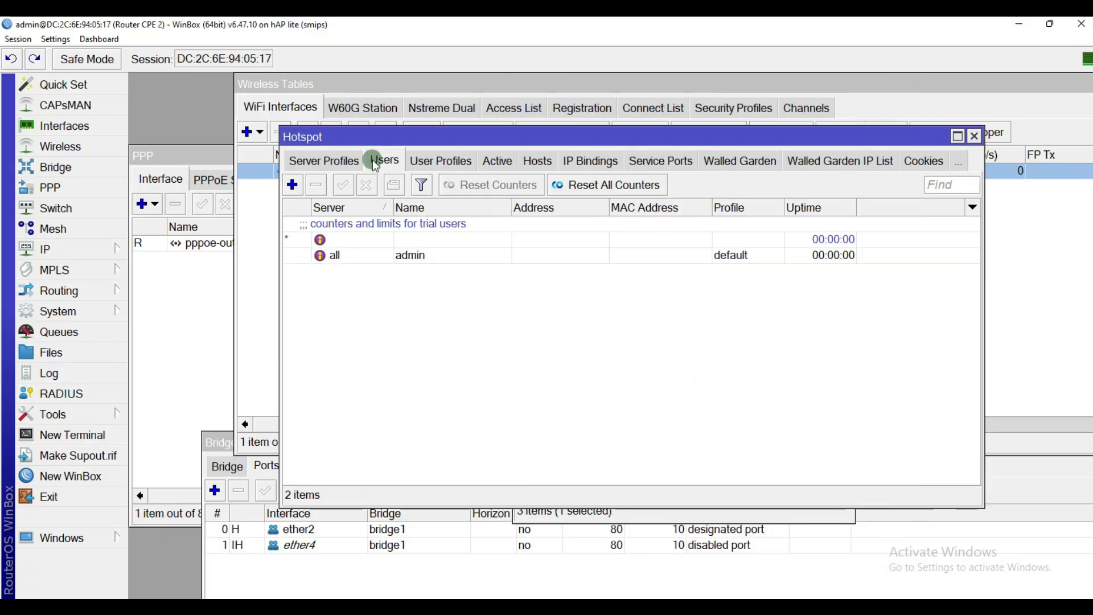
# Step: Add hotspot user murid on server hotspot1 with profile uprof1 and save it
pyautogui.click(291, 184)
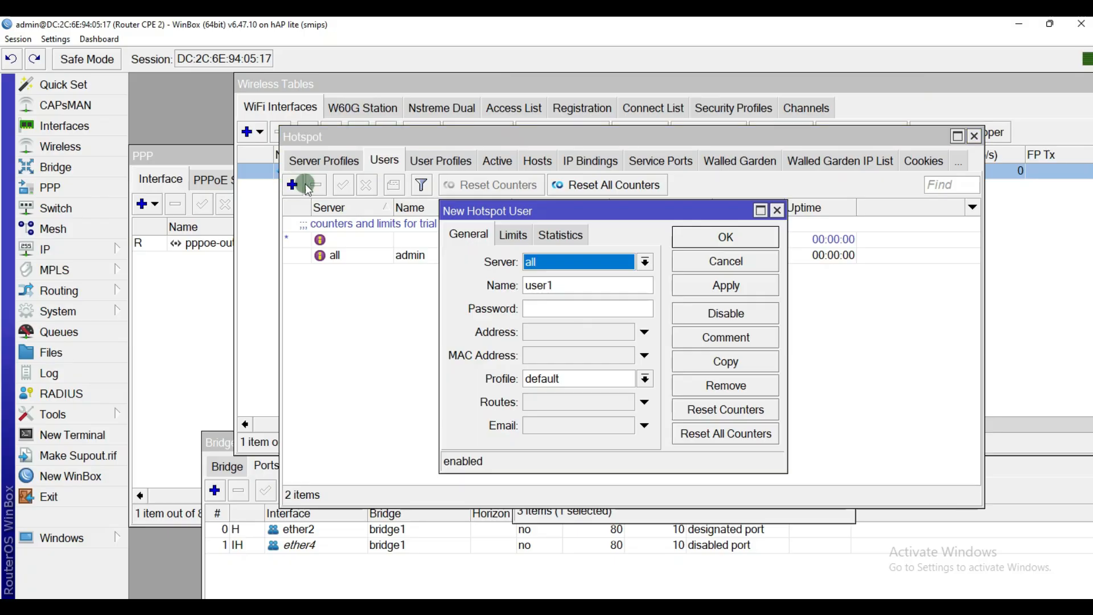
pyautogui.click(582, 261)
pyautogui.click(564, 293)
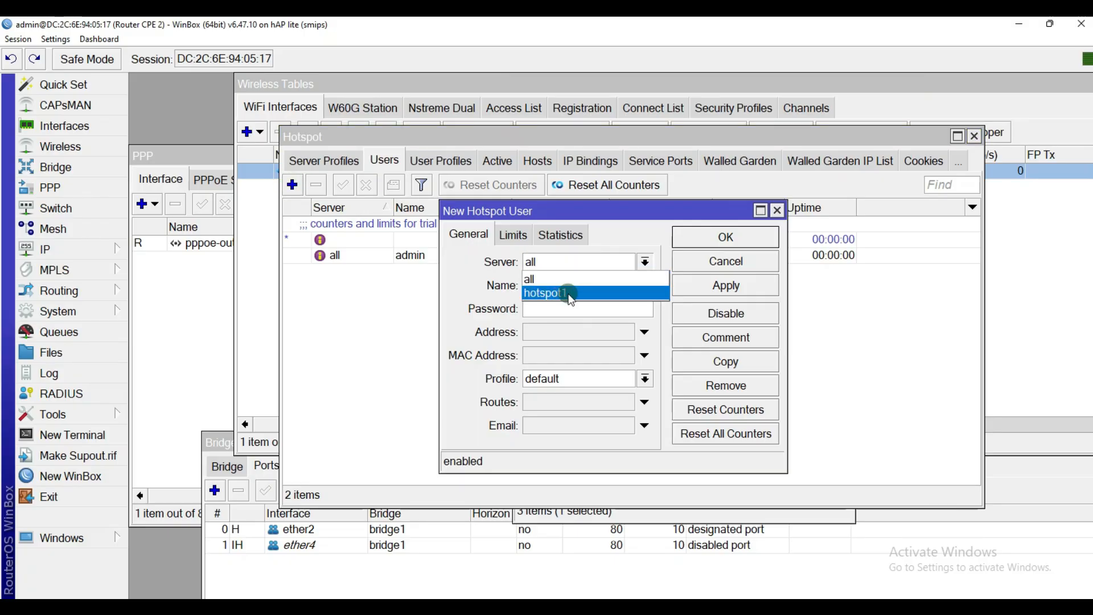
pyautogui.click(556, 261)
pyautogui.click(551, 290)
pyautogui.moveTo(550, 287); pyautogui.dragTo(528, 302)
pyautogui.write('murid')
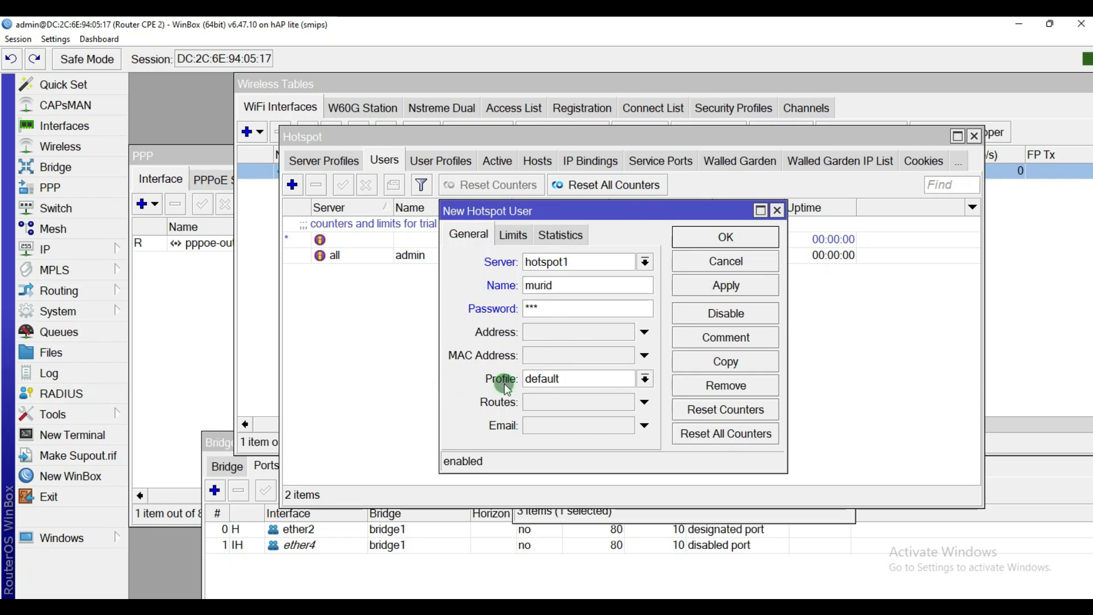
pyautogui.click(565, 382)
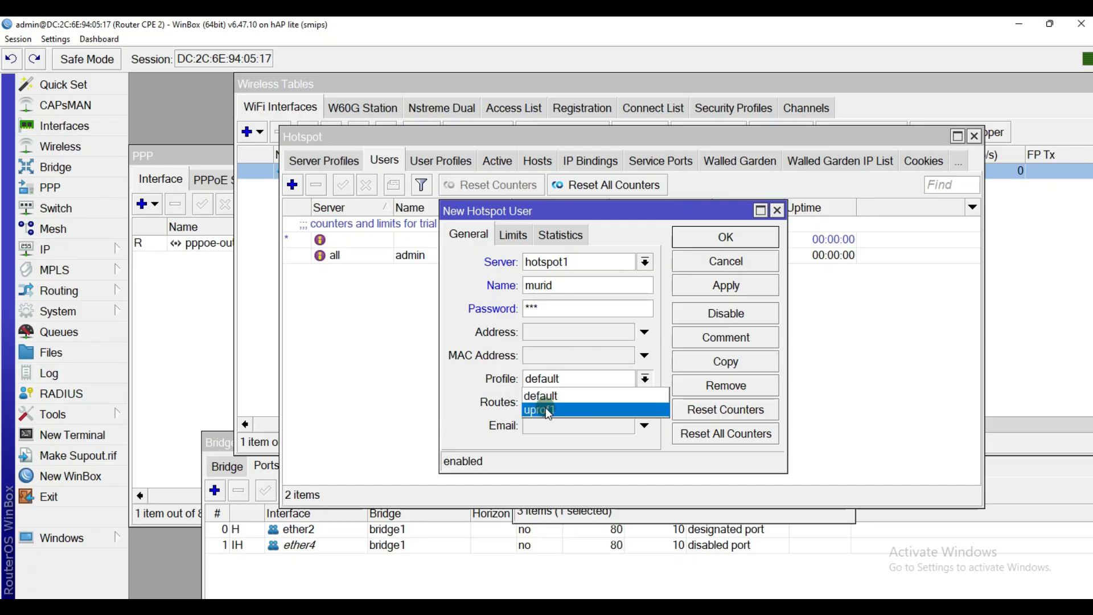
pyautogui.click(545, 407)
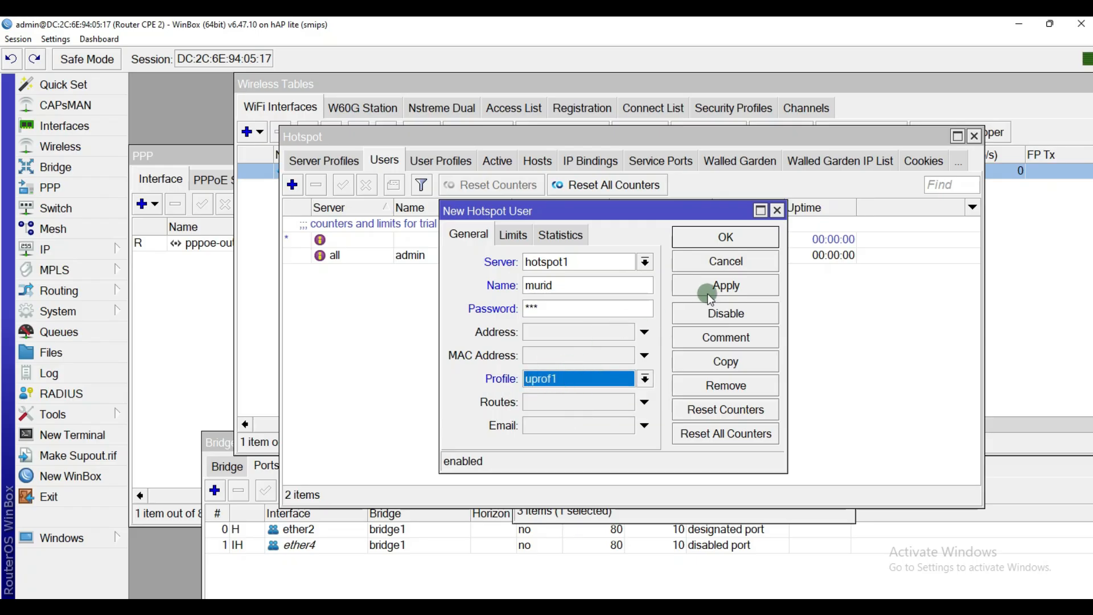
pyautogui.click(725, 285)
pyautogui.click(724, 243)
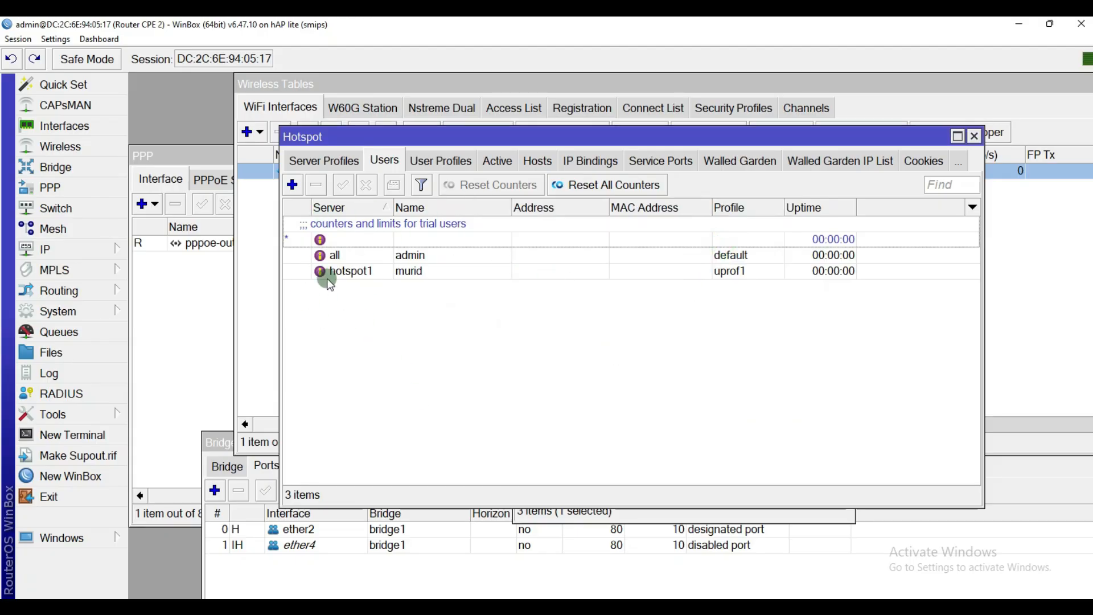
# Step: Set hsprof1's login to HTTP CHAP, HTTP PAP and HTTPS, with Cookie turned off
pyautogui.click(319, 161)
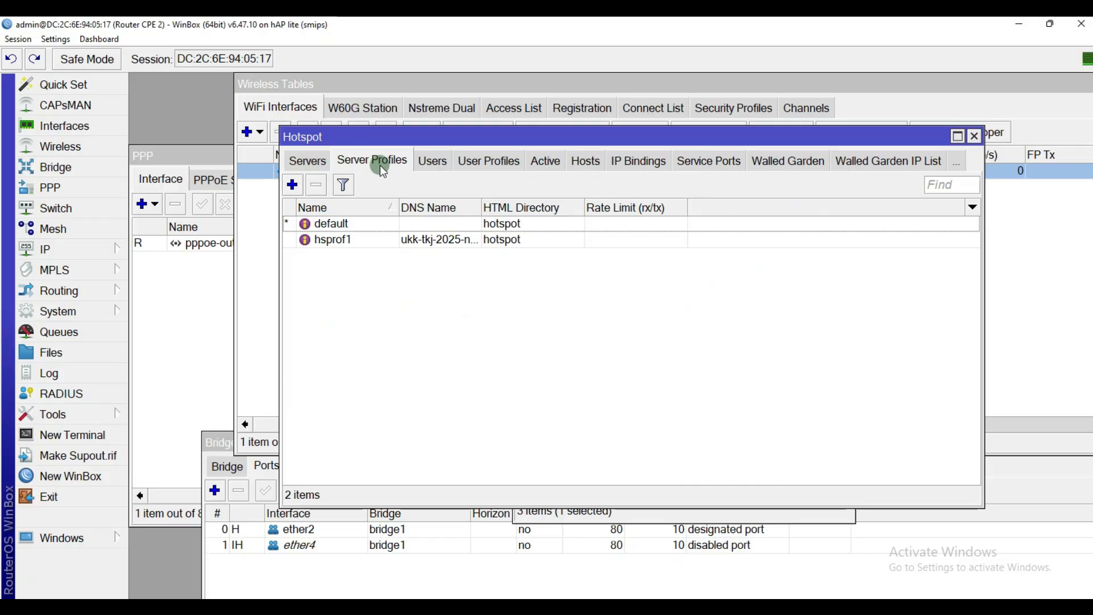
pyautogui.doubleClick(410, 240)
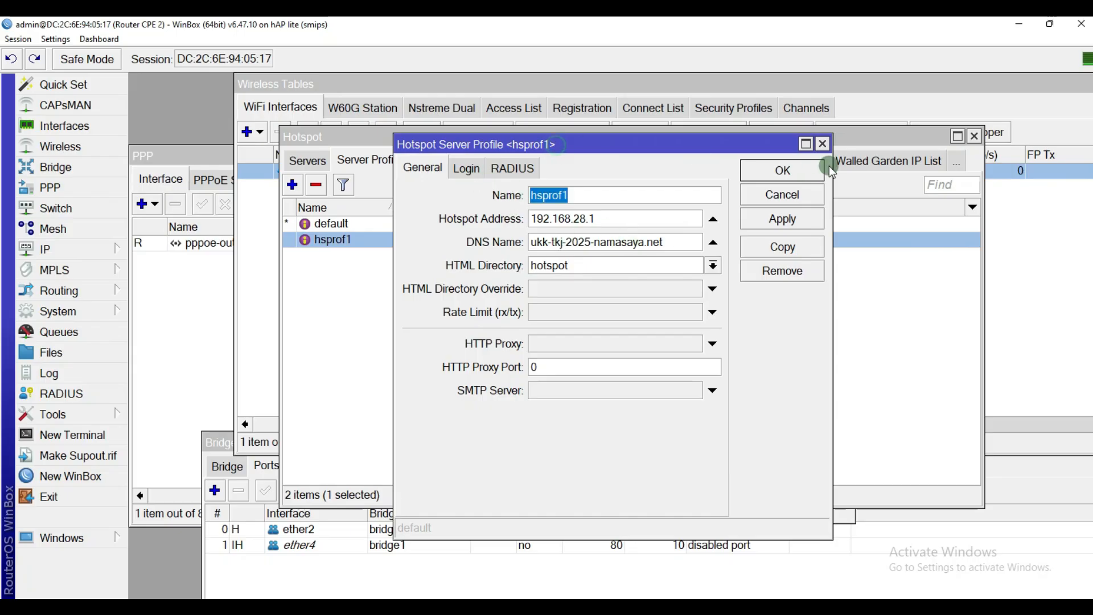
pyautogui.click(822, 143)
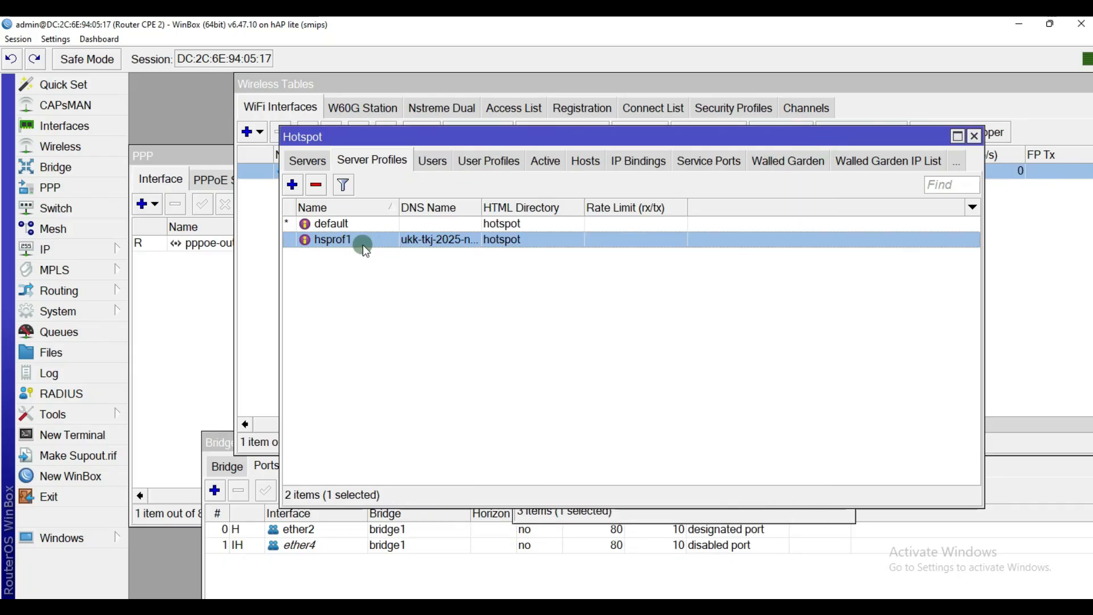
pyautogui.doubleClick(400, 244)
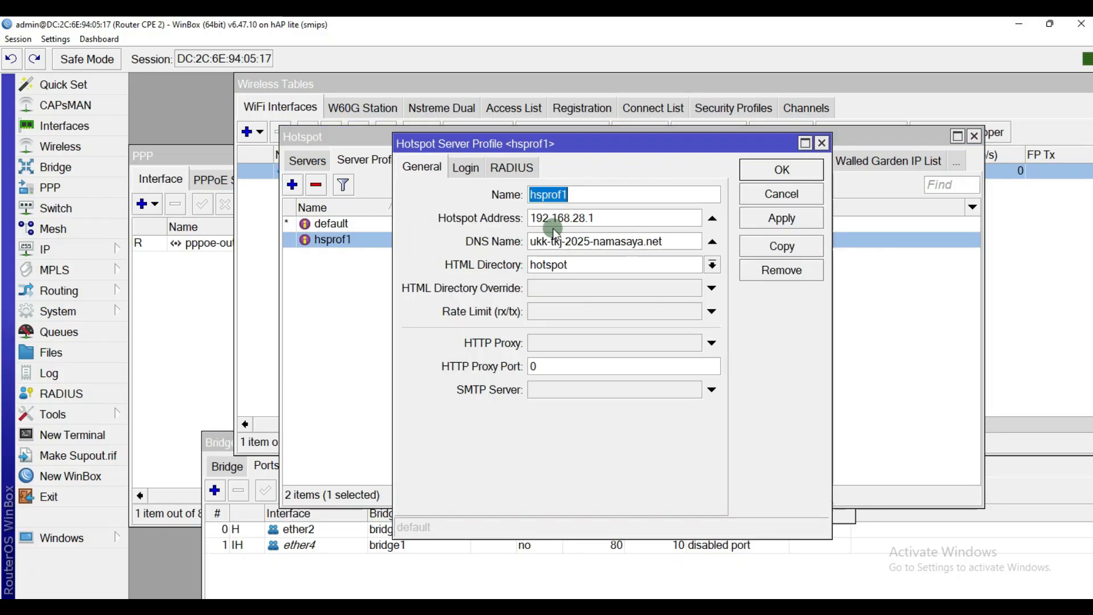
pyautogui.click(459, 171)
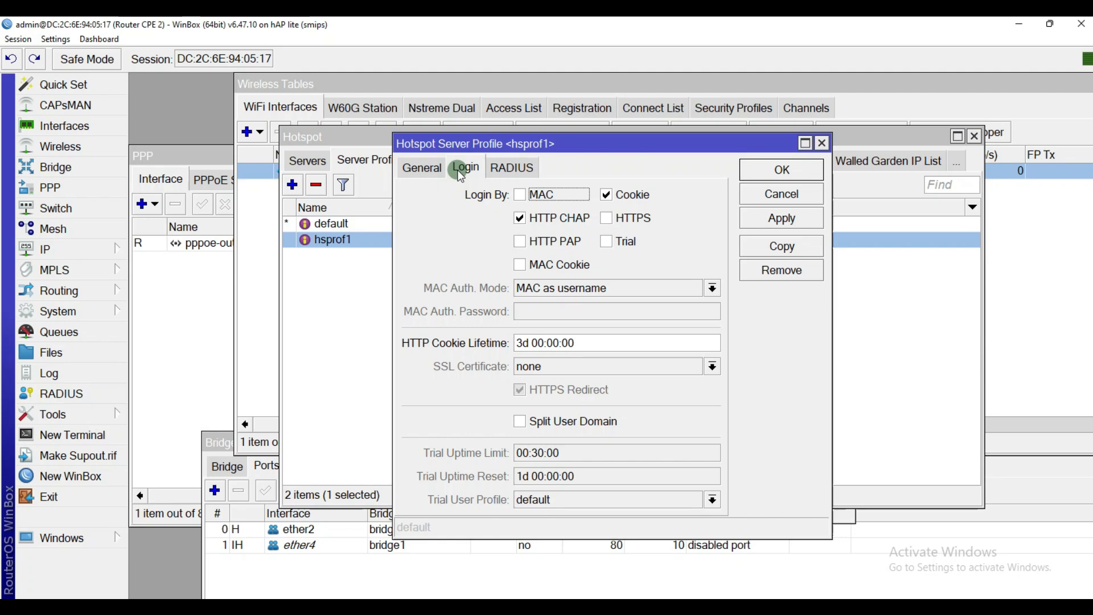
pyautogui.click(607, 195)
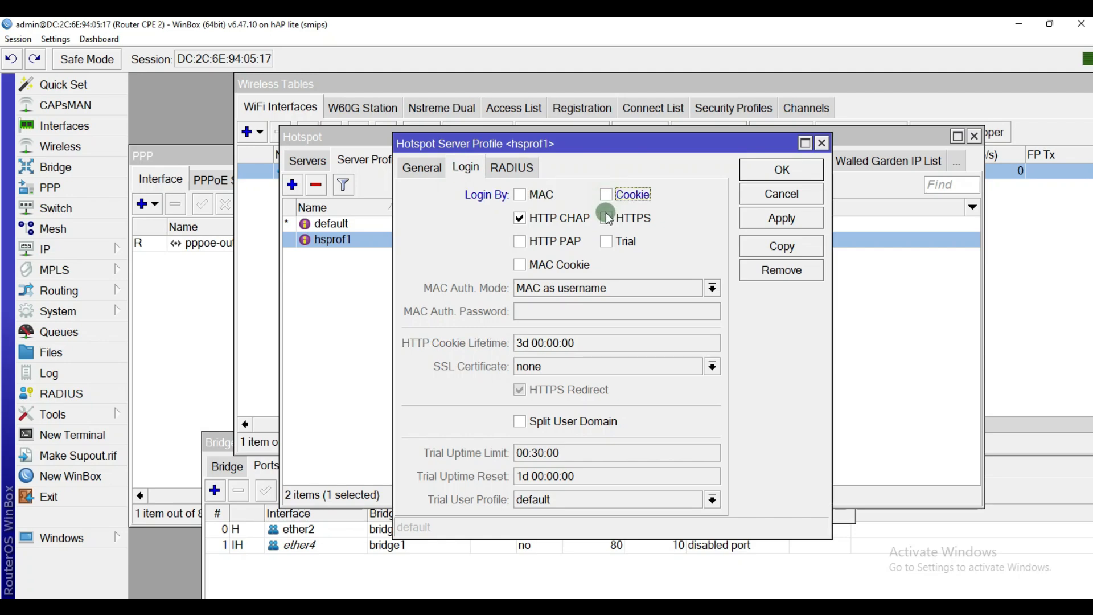
pyautogui.click(608, 220)
pyautogui.click(521, 243)
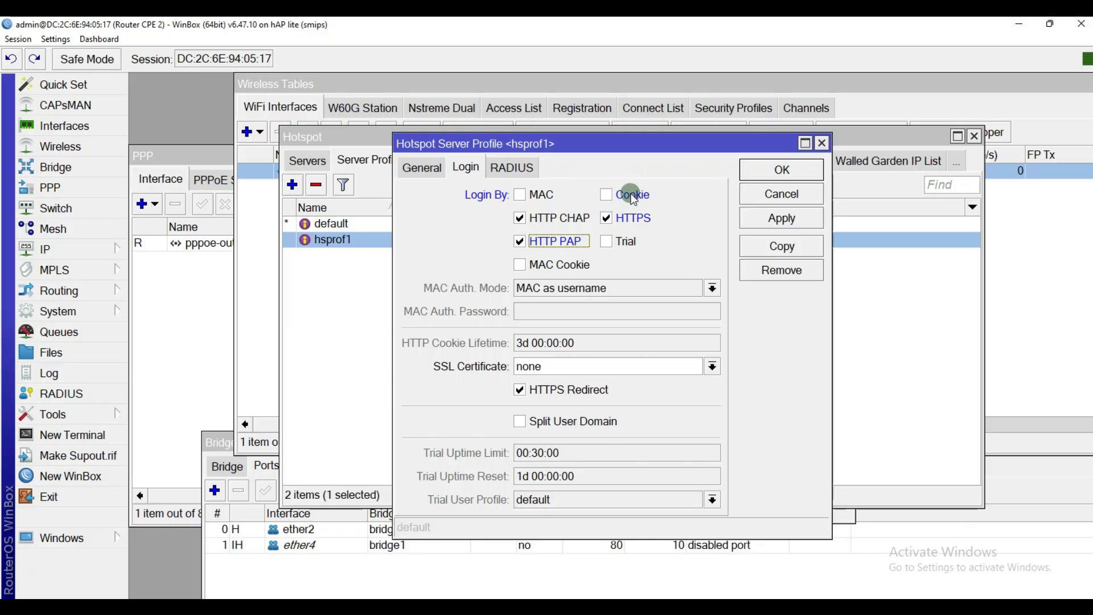
pyautogui.click(783, 216)
pyautogui.click(782, 170)
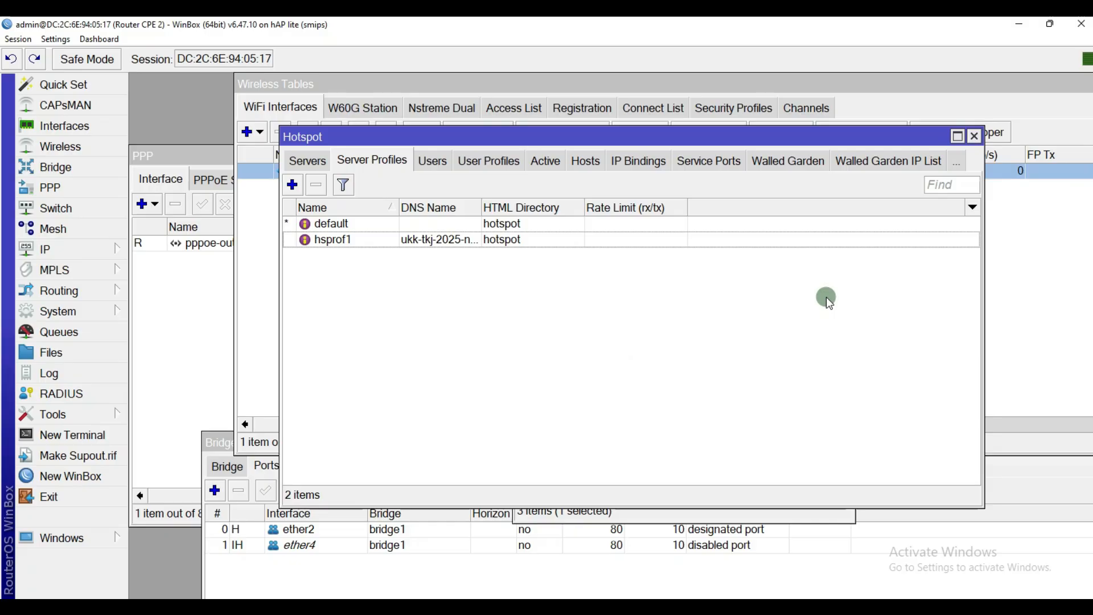
# Step: Undo the ellipse, loop and trial pen strokes on the TOPOLOGI diagram, then minimize Paint
pyautogui.click(702, 607)
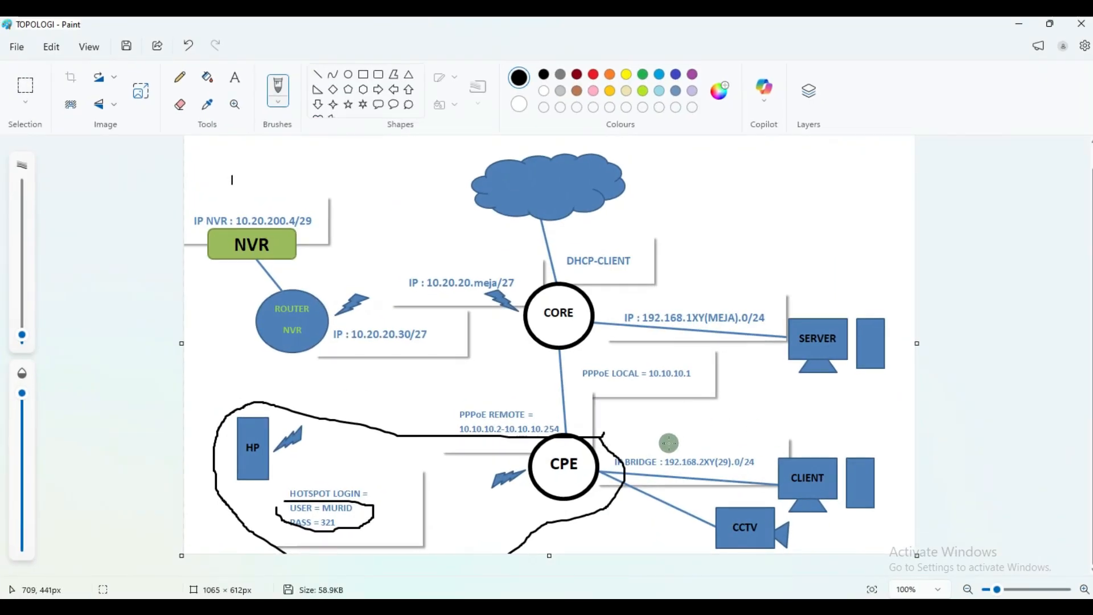
pyautogui.click(190, 49)
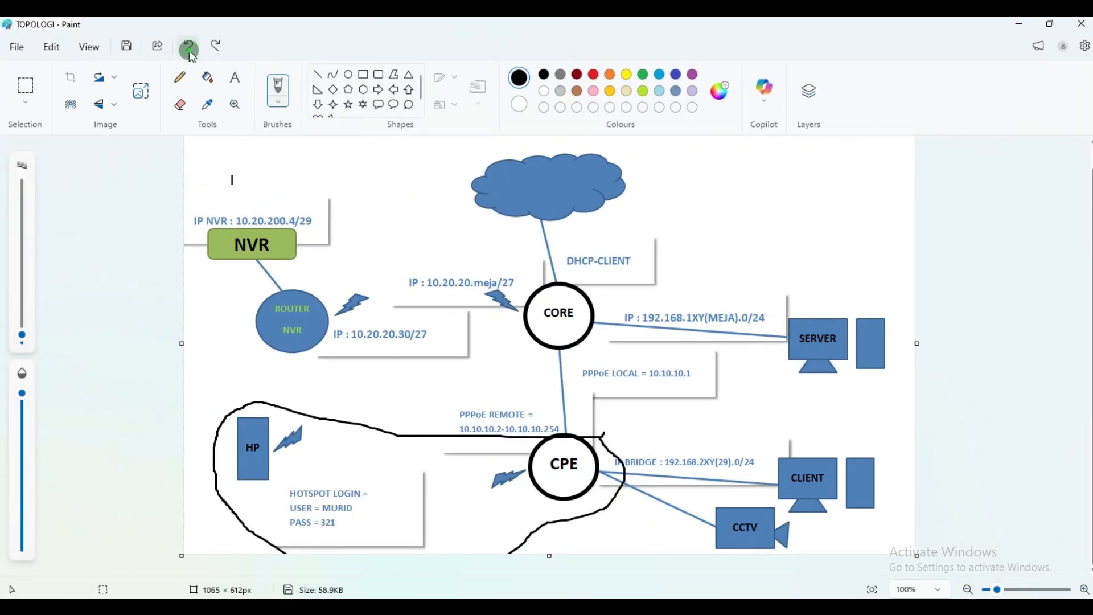
pyautogui.click(190, 49)
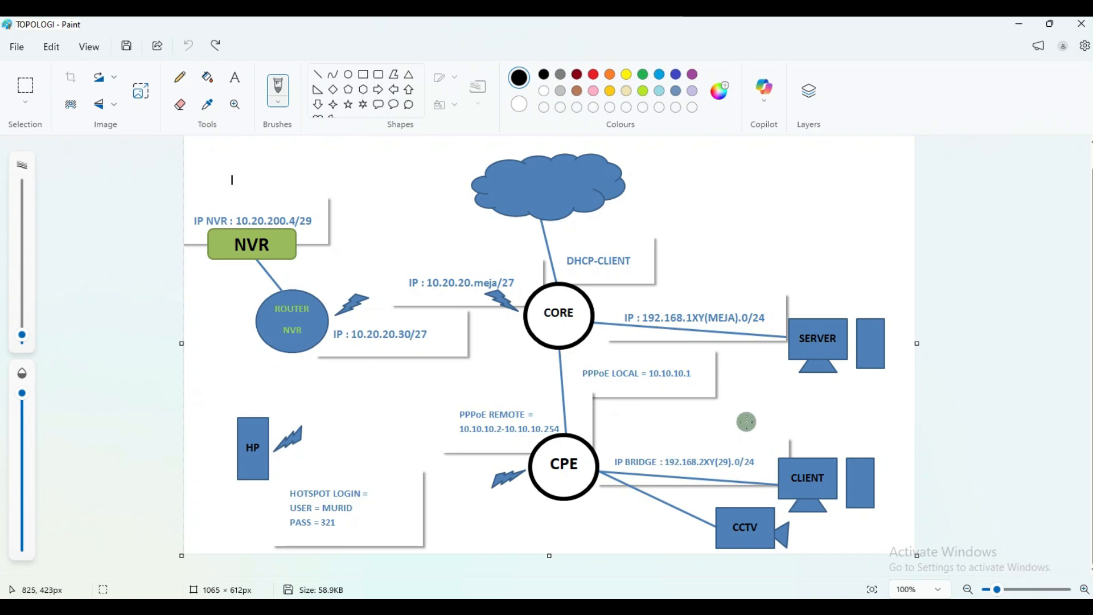
pyautogui.moveTo(703, 421)
pyautogui.mouseDown()
pyautogui.moveTo(925, 484)
pyautogui.moveTo(879, 556)
pyautogui.moveTo(538, 490)
pyautogui.moveTo(503, 414)
pyautogui.moveTo(521, 341)
pyautogui.moveTo(662, 275)
pyautogui.moveTo(897, 293)
pyautogui.moveTo(905, 314)
pyautogui.moveTo(893, 374)
pyautogui.moveTo(724, 424)
pyautogui.mouseUp()
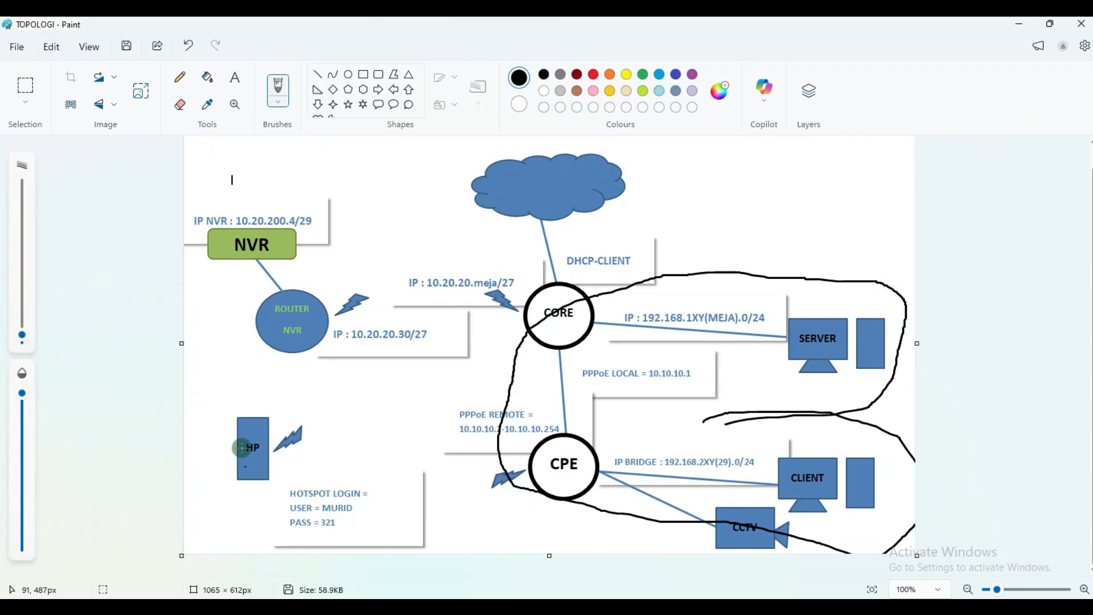
pyautogui.moveTo(202, 394)
pyautogui.mouseDown()
pyautogui.moveTo(251, 535)
pyautogui.moveTo(367, 574)
pyautogui.mouseUp()
pyautogui.moveTo(494, 548)
pyautogui.mouseDown()
pyautogui.moveTo(676, 439)
pyautogui.moveTo(912, 359)
pyautogui.moveTo(814, 261)
pyautogui.moveTo(533, 316)
pyautogui.moveTo(271, 402)
pyautogui.moveTo(197, 404)
pyautogui.mouseUp()
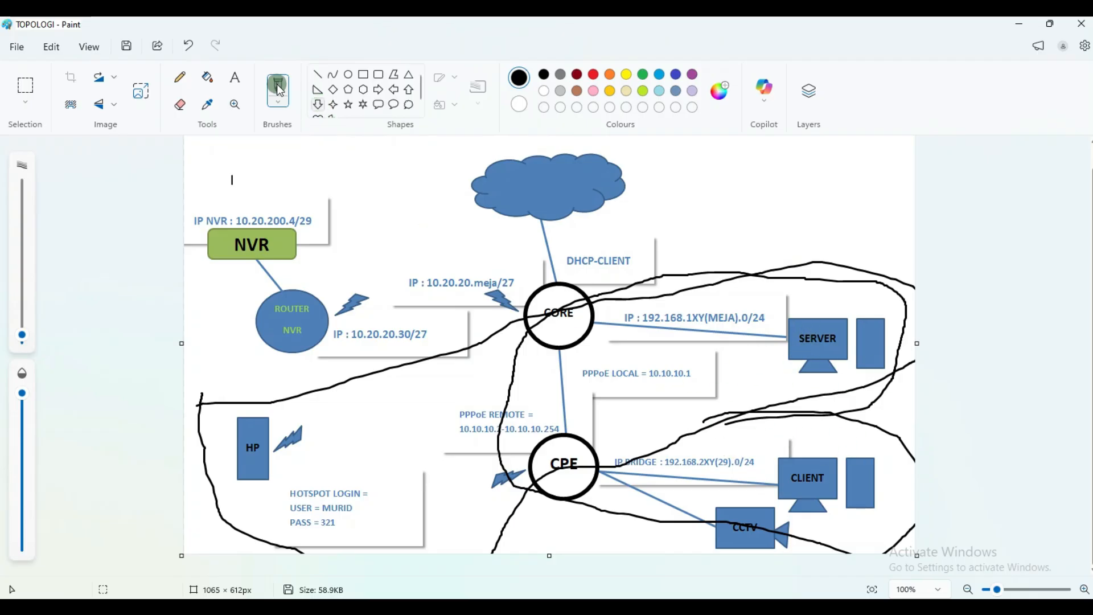
pyautogui.click(188, 46)
pyautogui.click(188, 45)
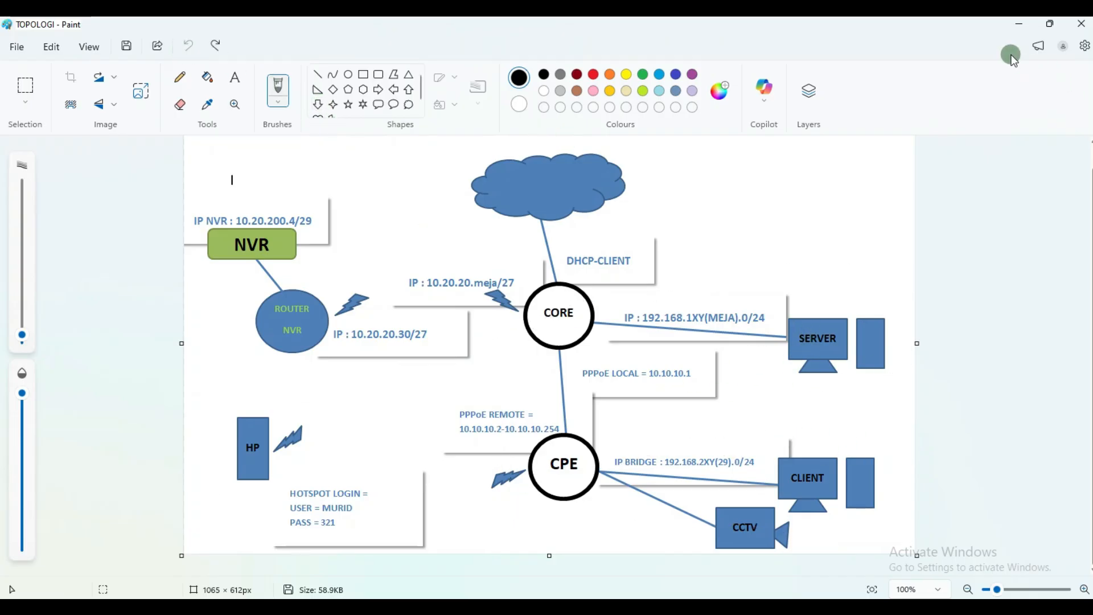
pyautogui.click(1019, 24)
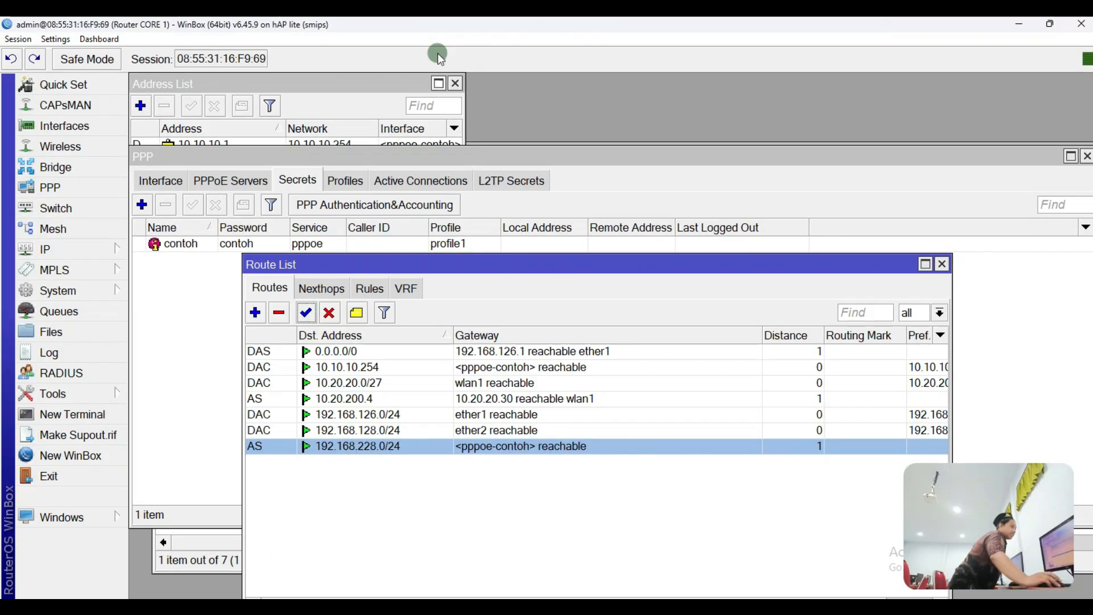
# Step: Create a new firewall filter rule with source address 192.168.228.0/24
pyautogui.moveTo(230, 24); pyautogui.dragTo(551, 143)
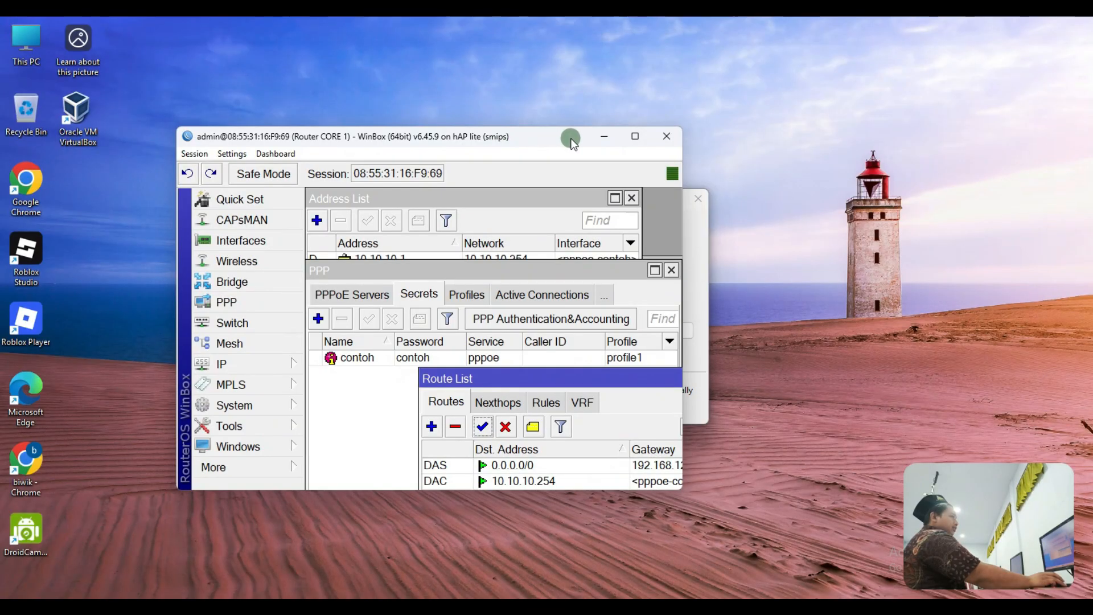
pyautogui.click(635, 136)
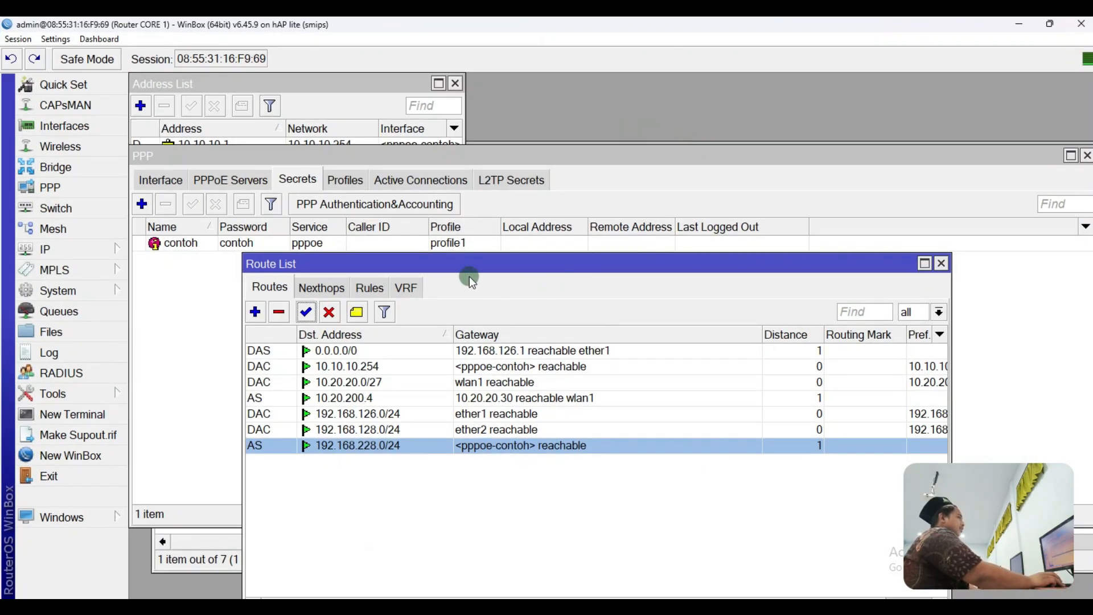
pyautogui.click(90, 251)
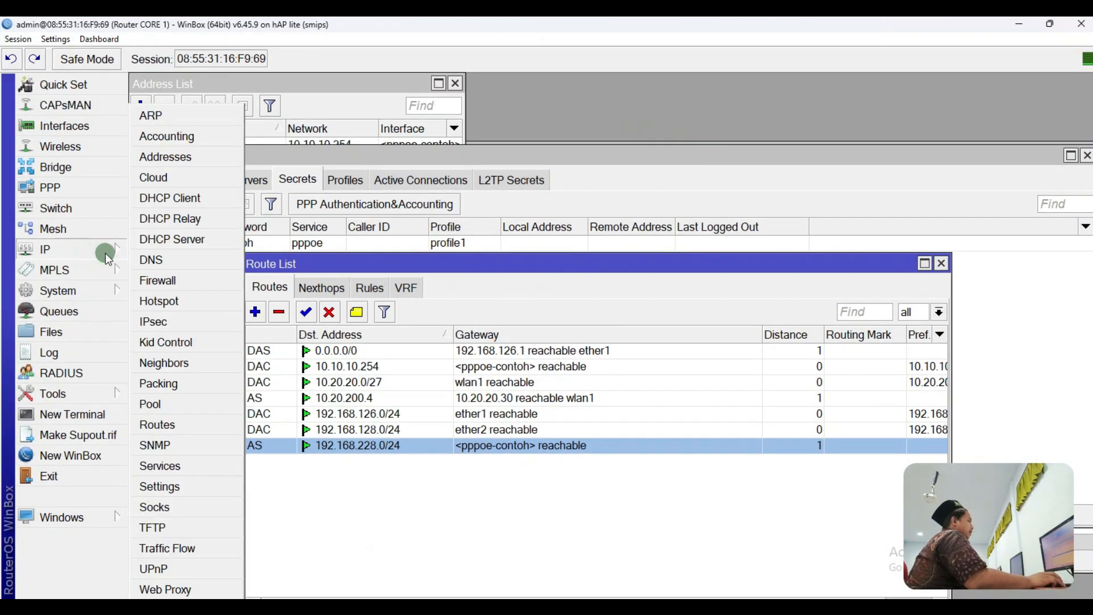
pyautogui.click(159, 284)
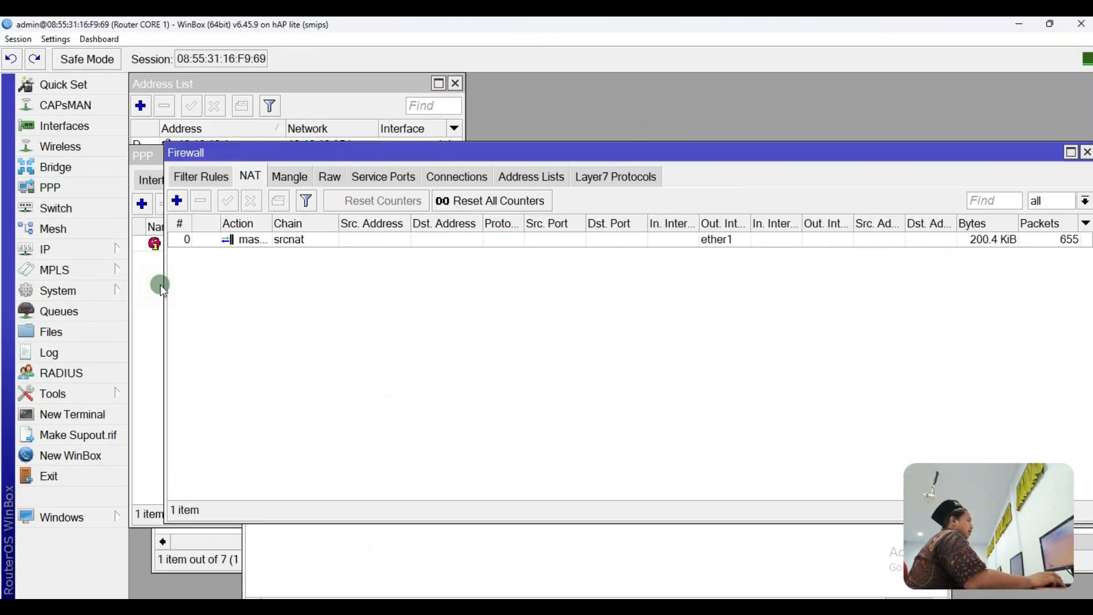
pyautogui.click(204, 179)
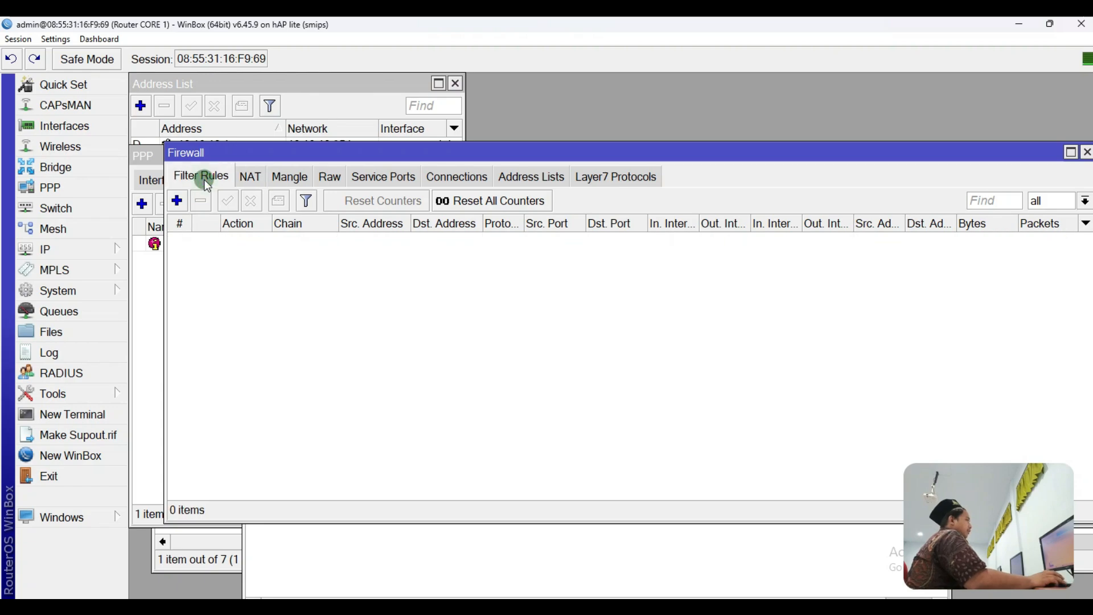
pyautogui.click(180, 201)
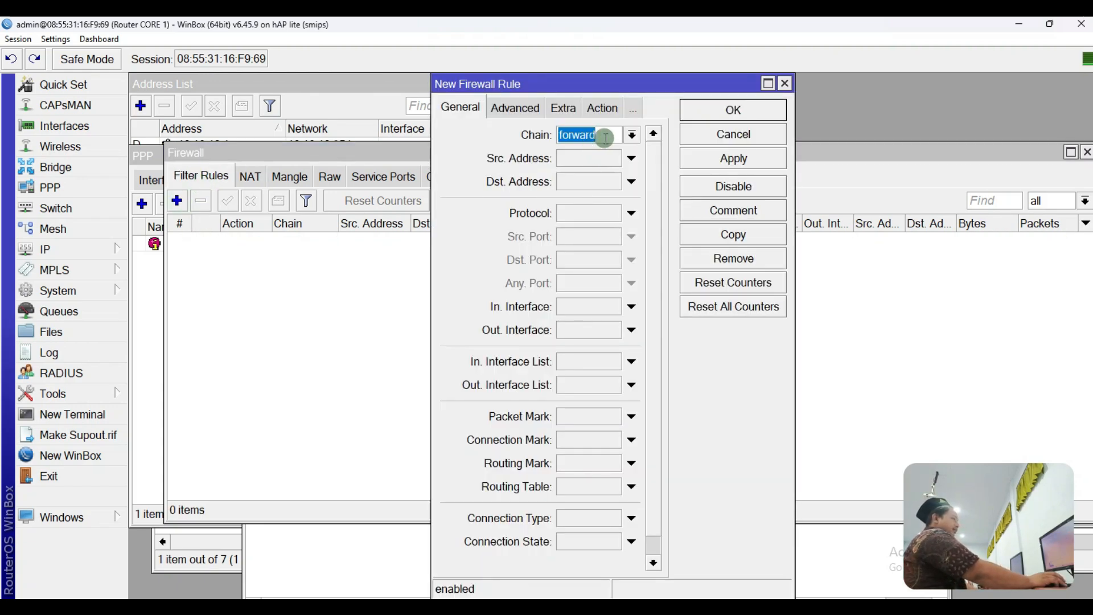
pyautogui.click(588, 165)
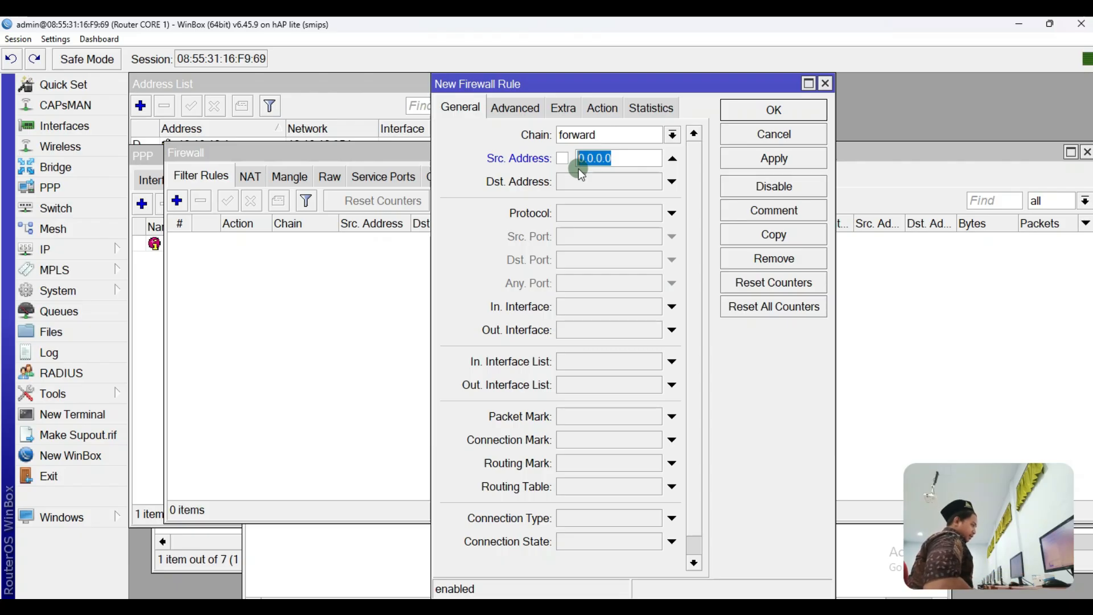
pyautogui.write('168')
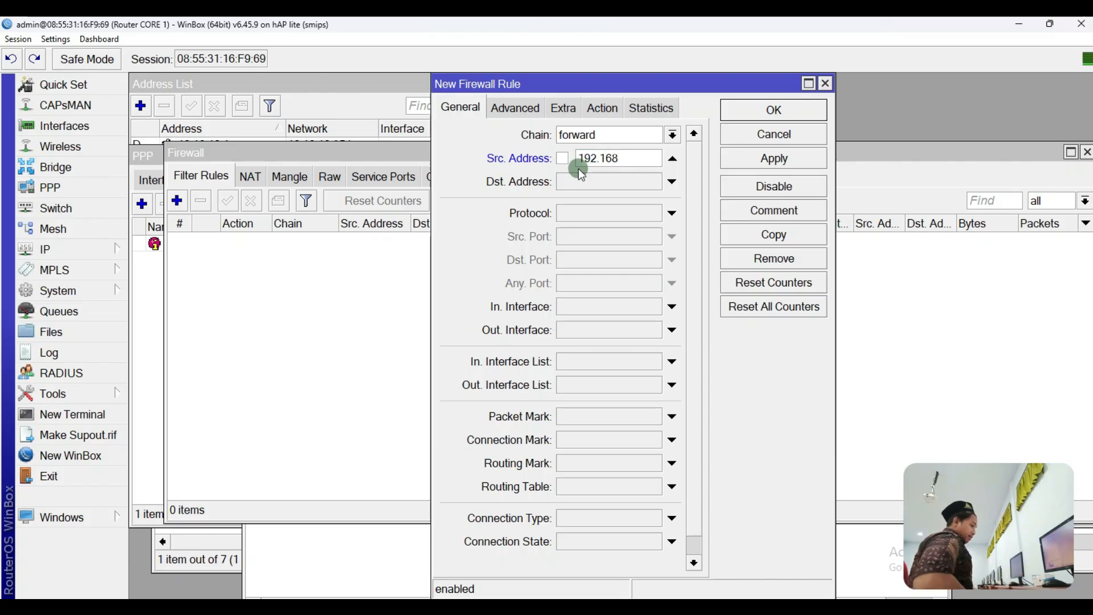
pyautogui.write('.228.')
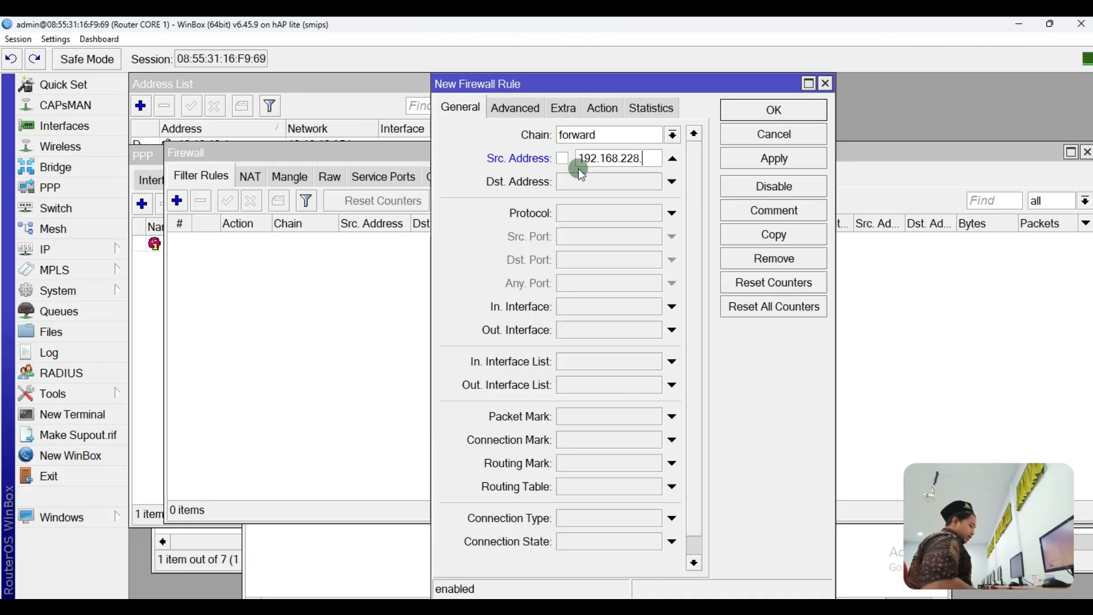
pyautogui.write('0/24')
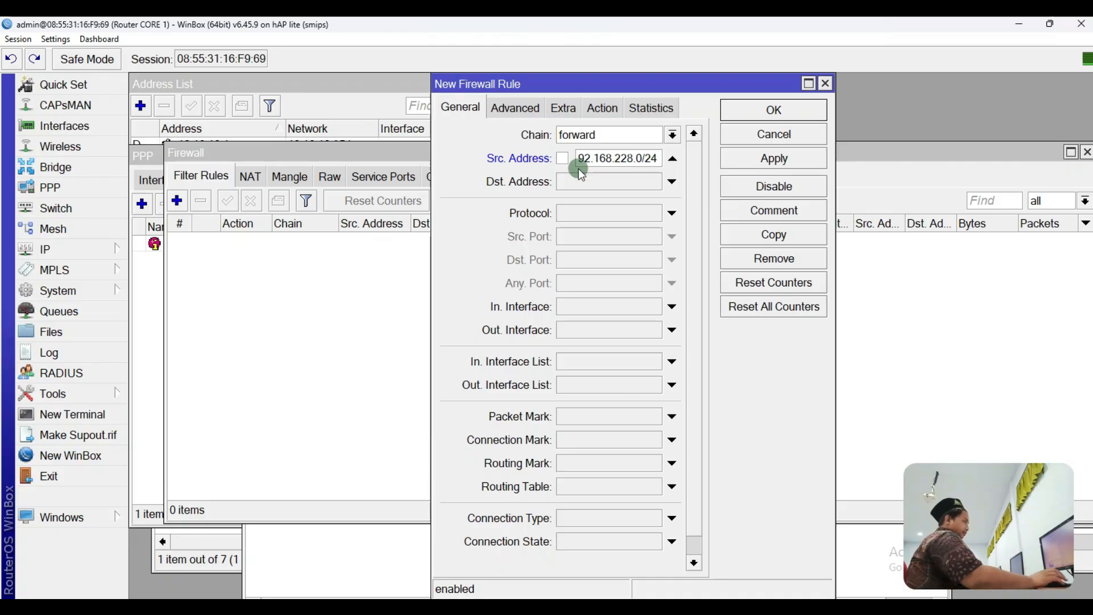
# Step: Enter destination address 192.168.228.2 in the rule, then open the Ethernet connection window
pyautogui.moveTo(581, 187); pyautogui.dragTo(623, 183)
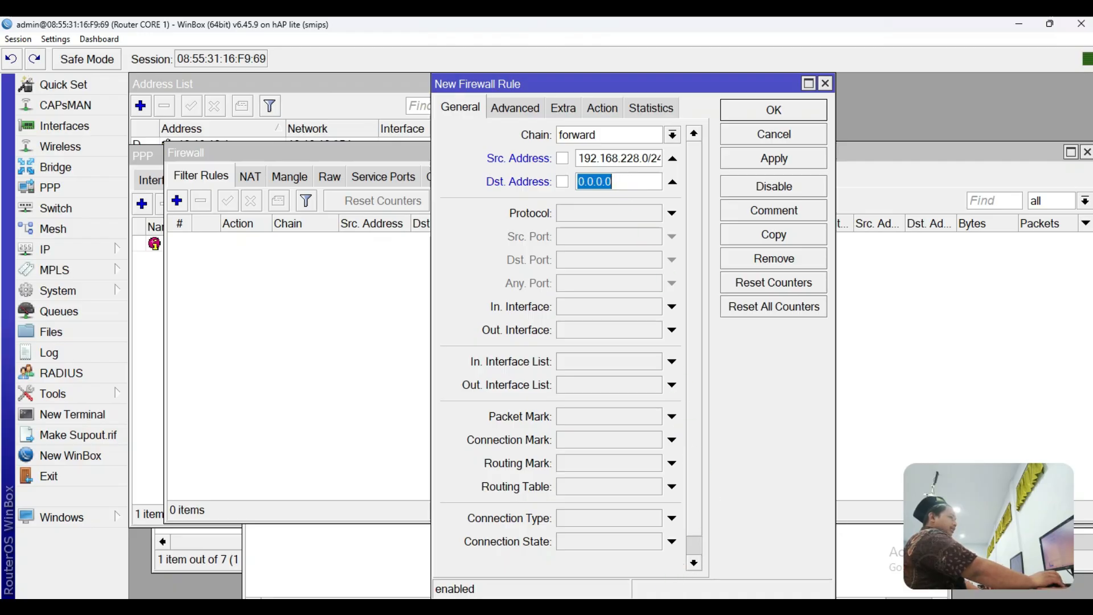
pyautogui.click(660, 607)
pyautogui.moveTo(847, 299)
pyautogui.mouseDown()
pyautogui.moveTo(651, 307)
pyautogui.moveTo(614, 339)
pyautogui.moveTo(778, 361)
pyautogui.moveTo(886, 344)
pyautogui.moveTo(794, 297)
pyautogui.mouseUp()
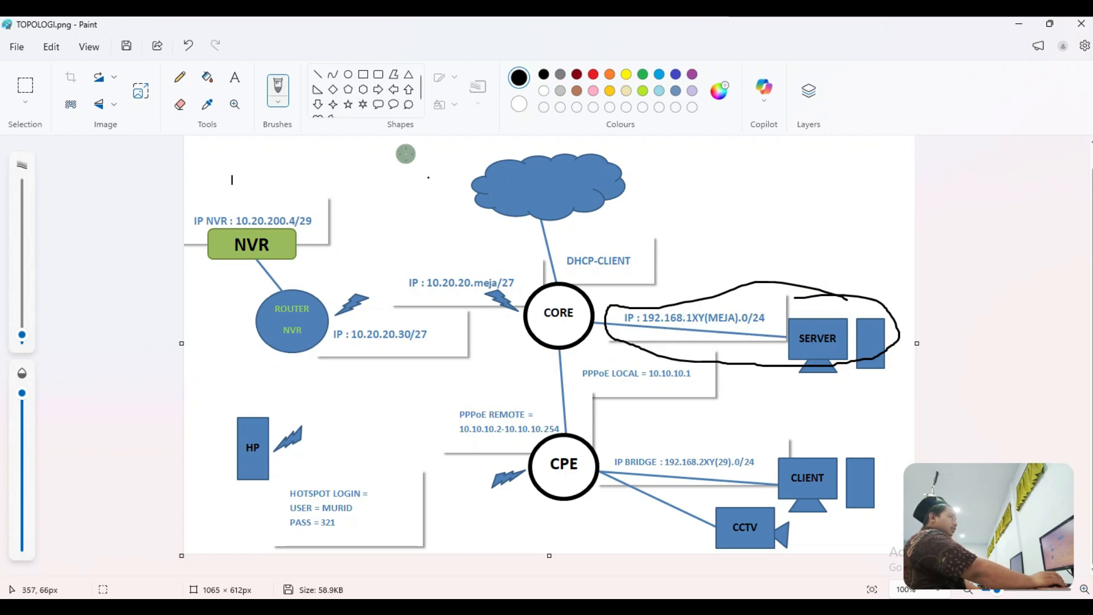
pyautogui.click(191, 45)
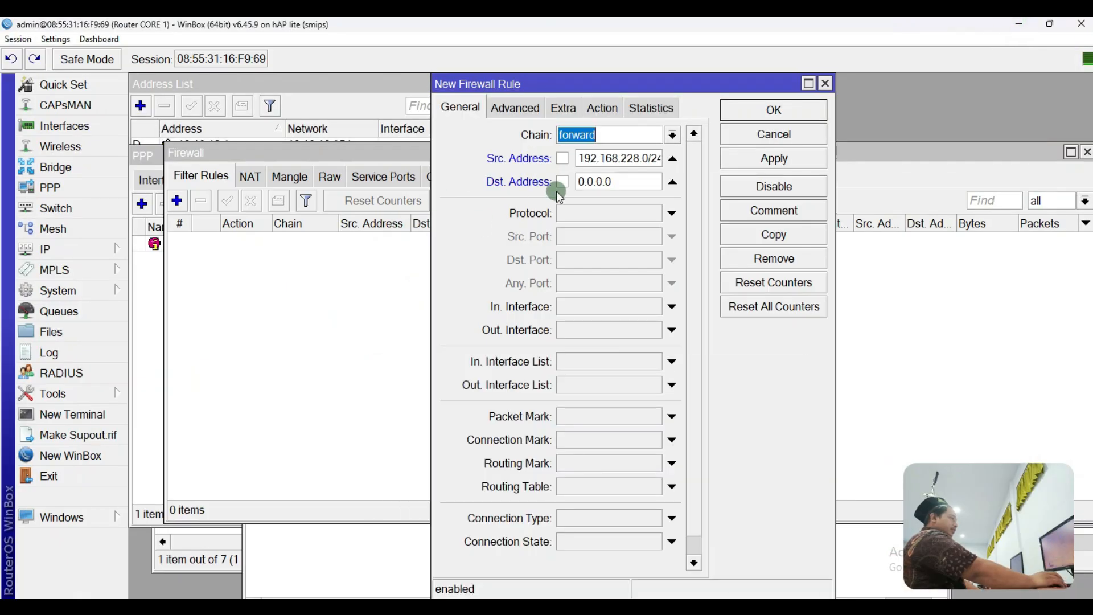
pyautogui.click(641, 182)
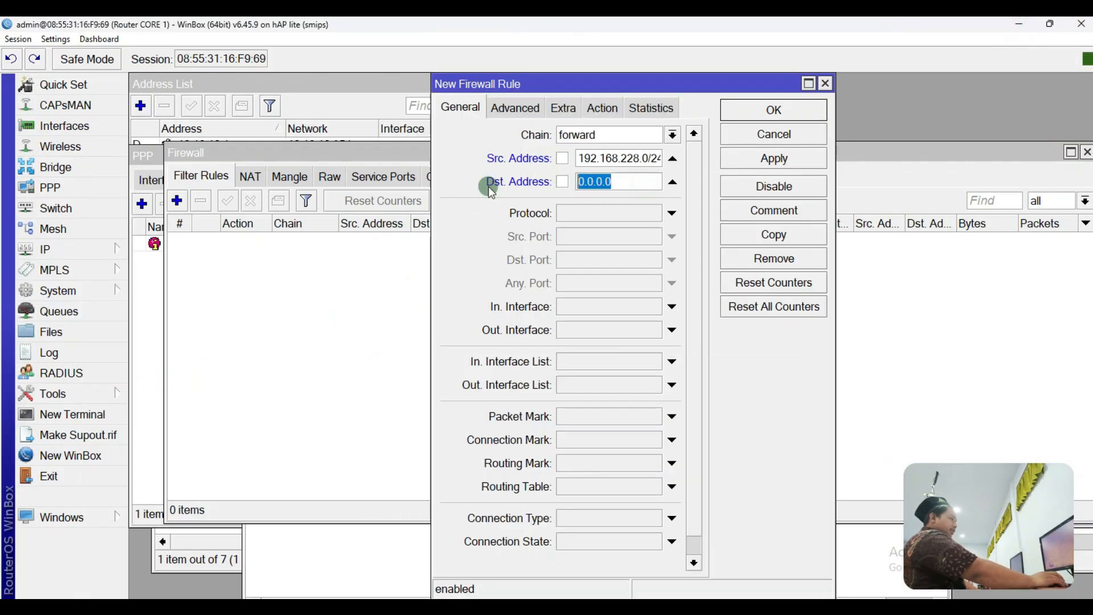
pyautogui.write('192.168.228.2')
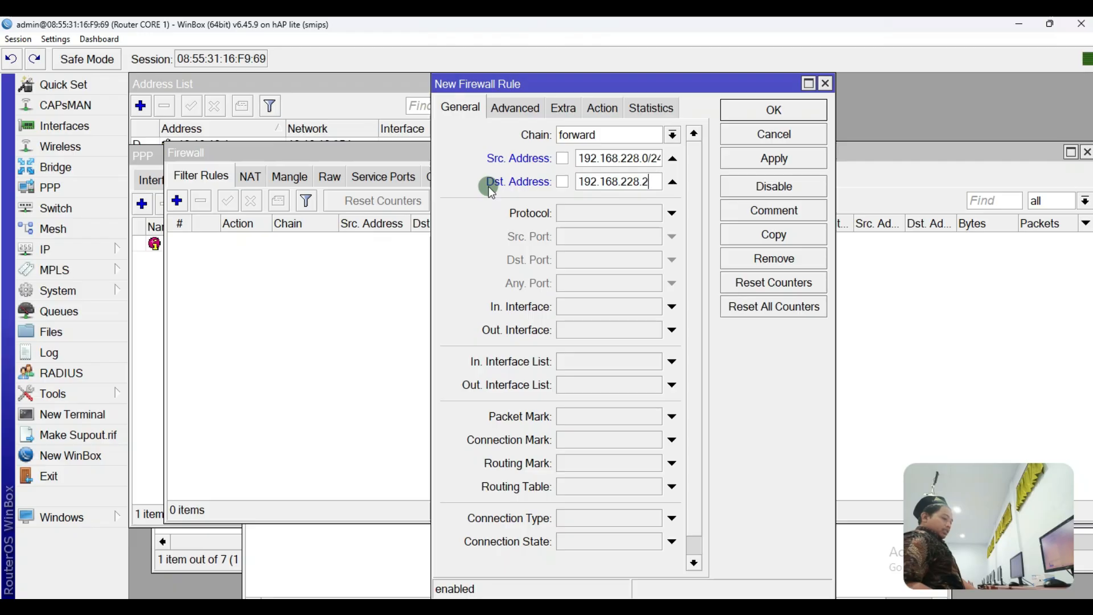
pyautogui.click(766, 609)
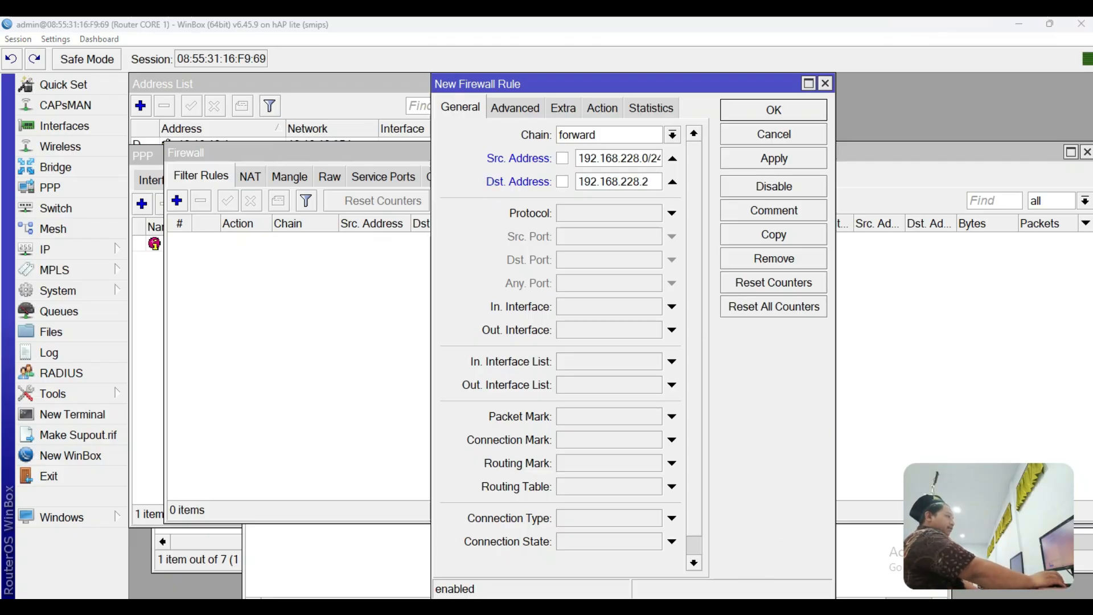
pyautogui.click(792, 521)
# Step: Check the Ethernet adapter's IPv4 settings (192.168.128.2), close them, and enable the rule's Protocol match
pyautogui.doubleClick(236, 353)
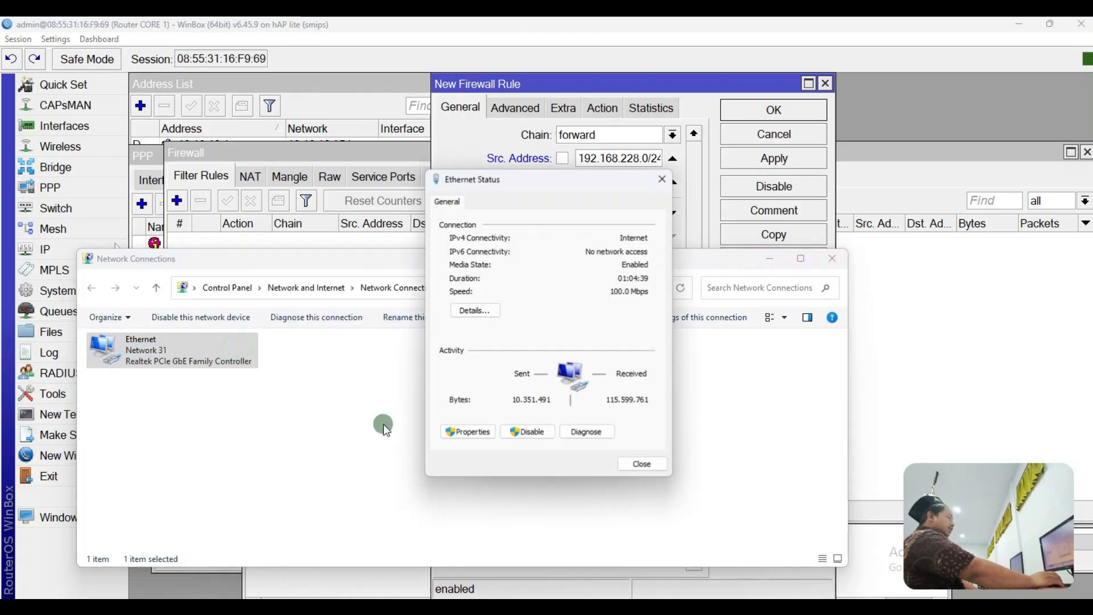
pyautogui.click(478, 431)
pyautogui.doubleClick(575, 349)
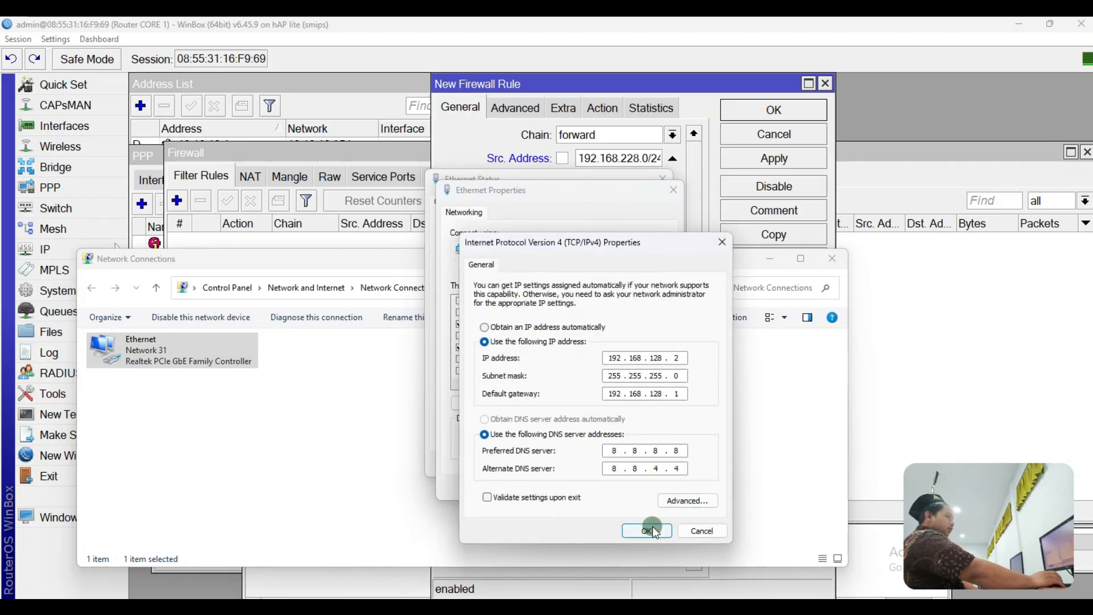
pyautogui.click(648, 531)
pyautogui.click(585, 485)
pyautogui.click(639, 459)
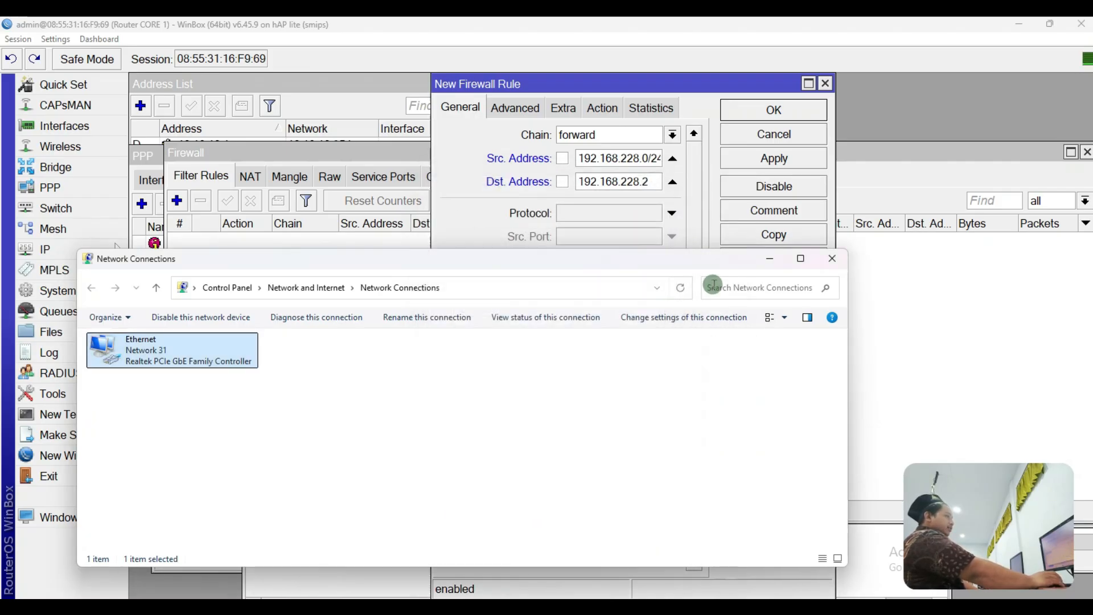
pyautogui.click(770, 259)
pyautogui.click(646, 182)
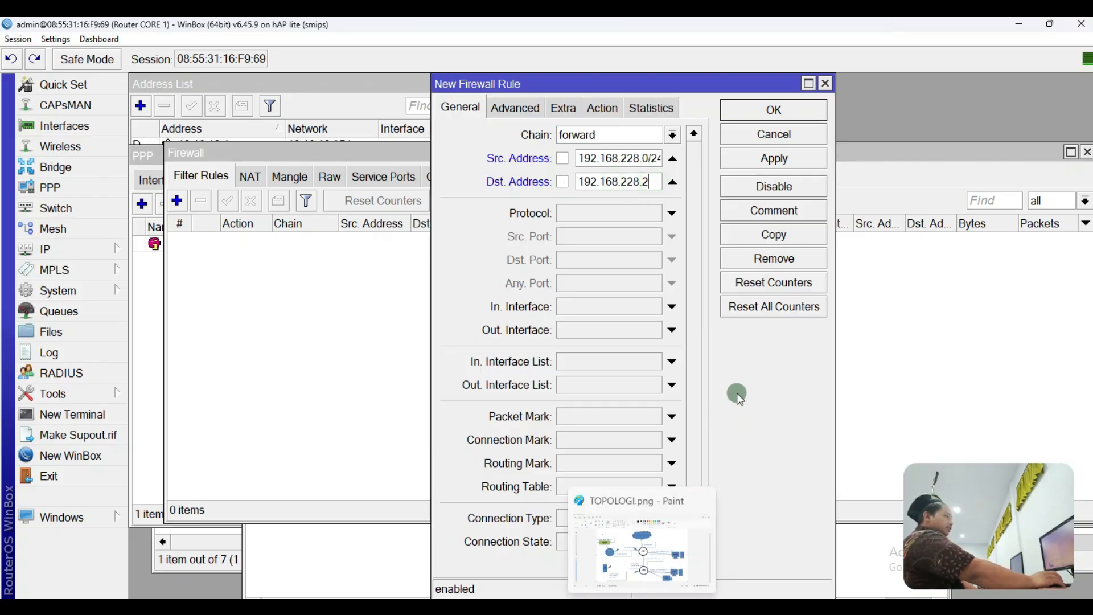
pyautogui.click(614, 214)
# Step: Set the rule's protocol to icmp and action to drop, then apply and save it
pyautogui.click(655, 213)
pyautogui.click(642, 232)
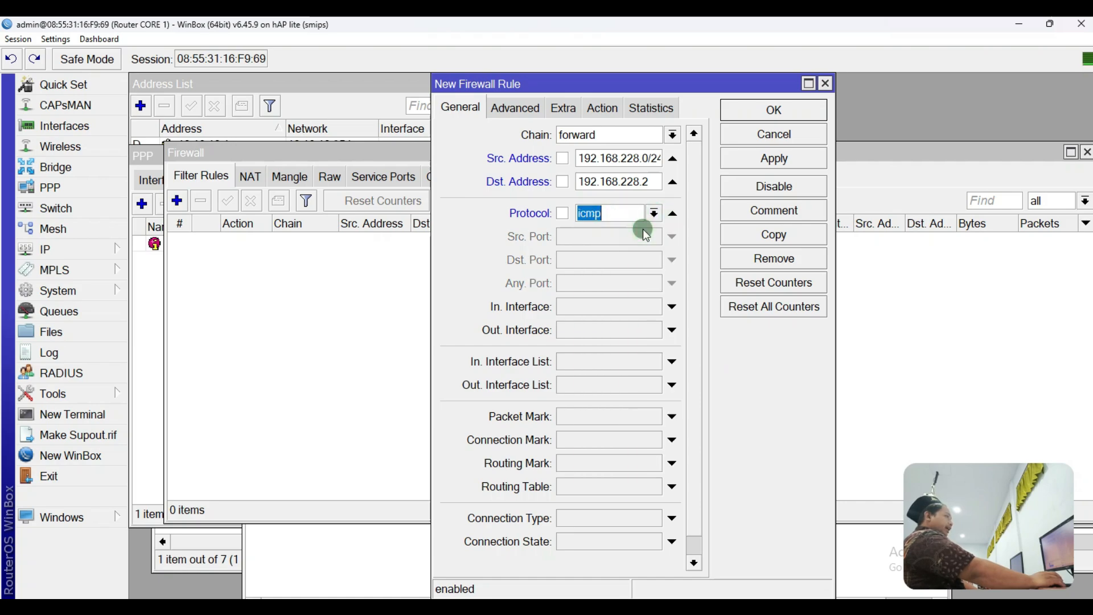
pyautogui.click(602, 109)
pyautogui.click(600, 135)
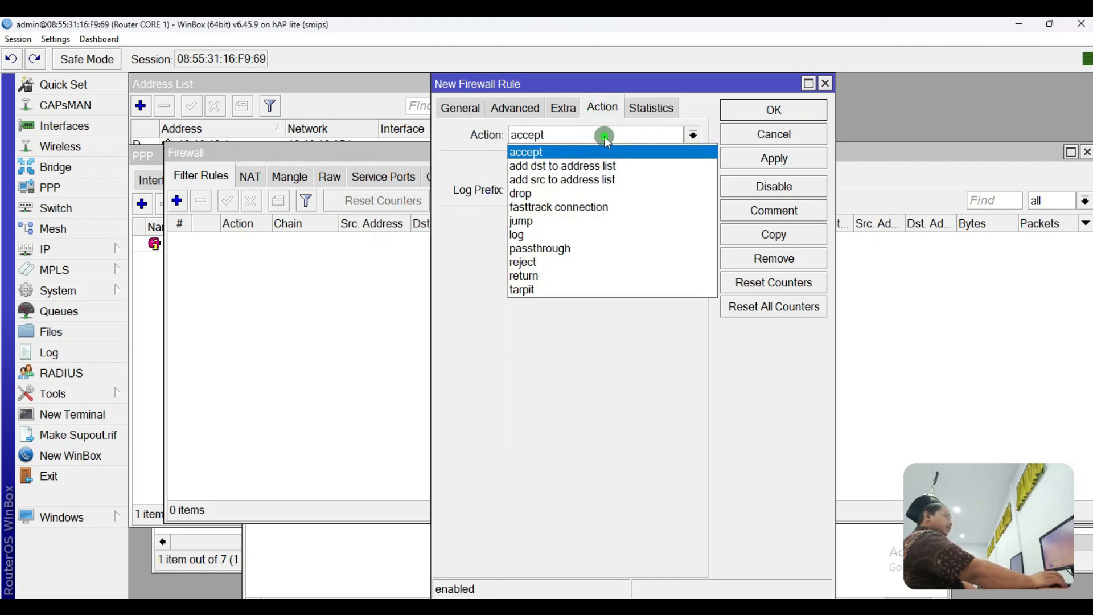
pyautogui.click(568, 234)
pyautogui.click(455, 112)
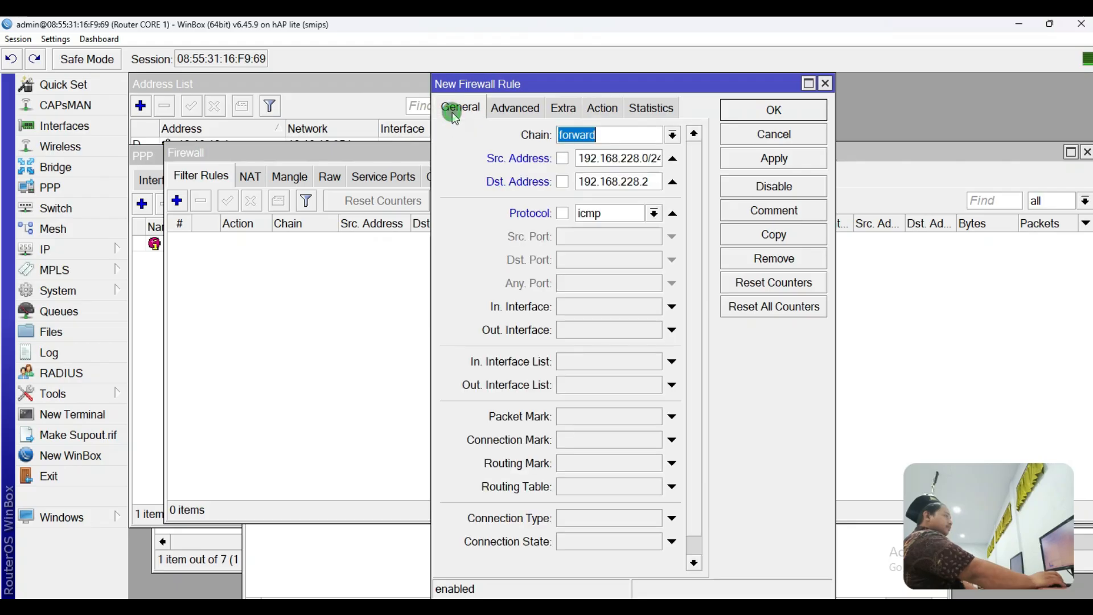
pyautogui.click(733, 159)
pyautogui.click(743, 110)
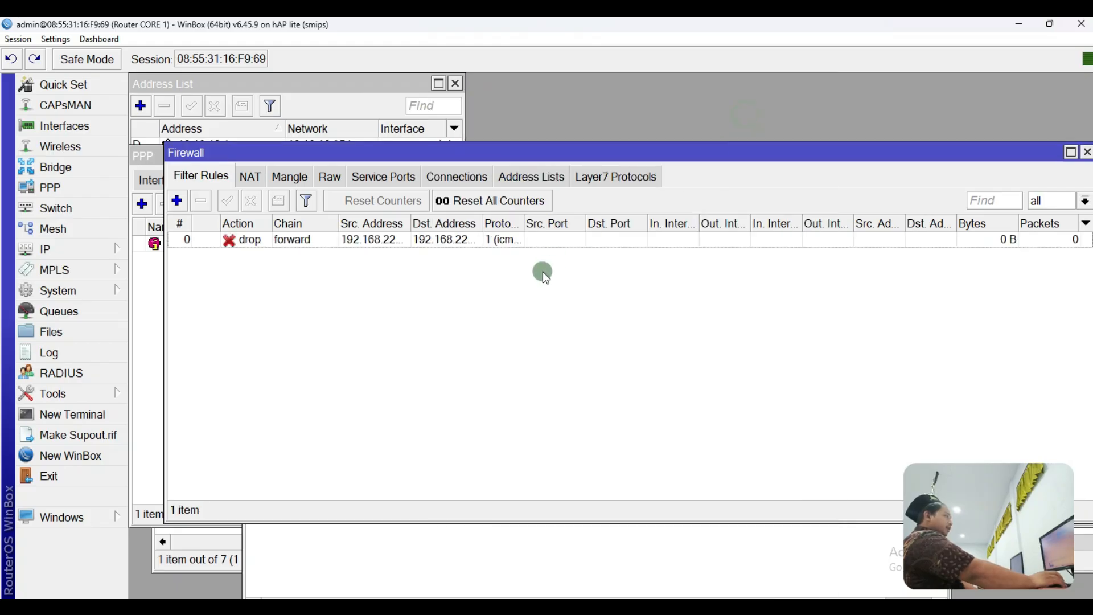
# Step: Select the new drop rule and widen the Src. and Dst. Address columns
pyautogui.click(496, 244)
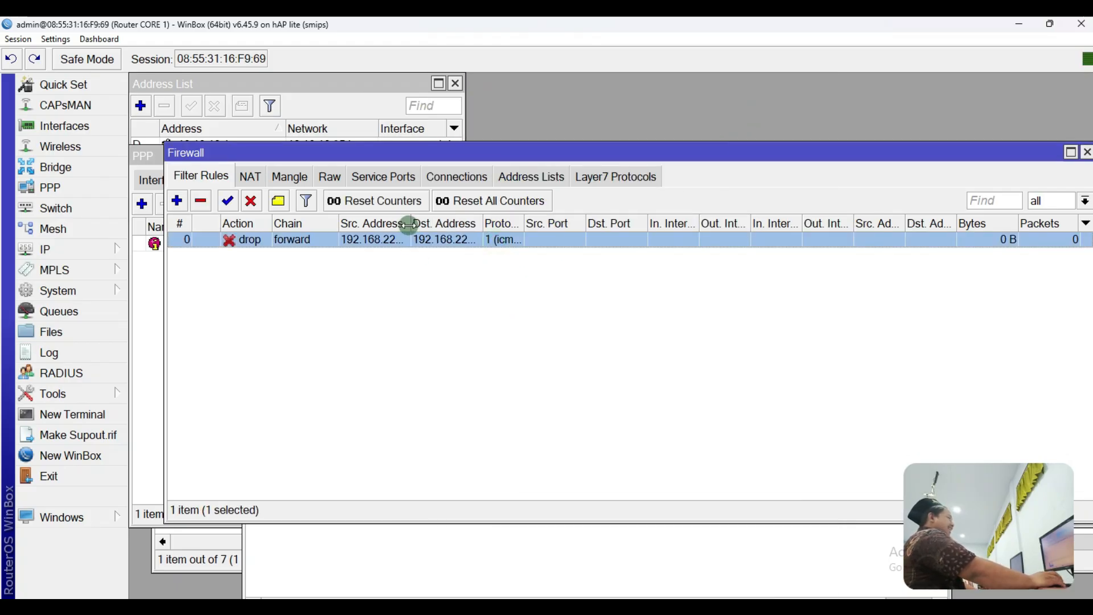
pyautogui.moveTo(409, 224); pyautogui.dragTo(436, 223)
pyautogui.moveTo(511, 221); pyautogui.dragTo(559, 232)
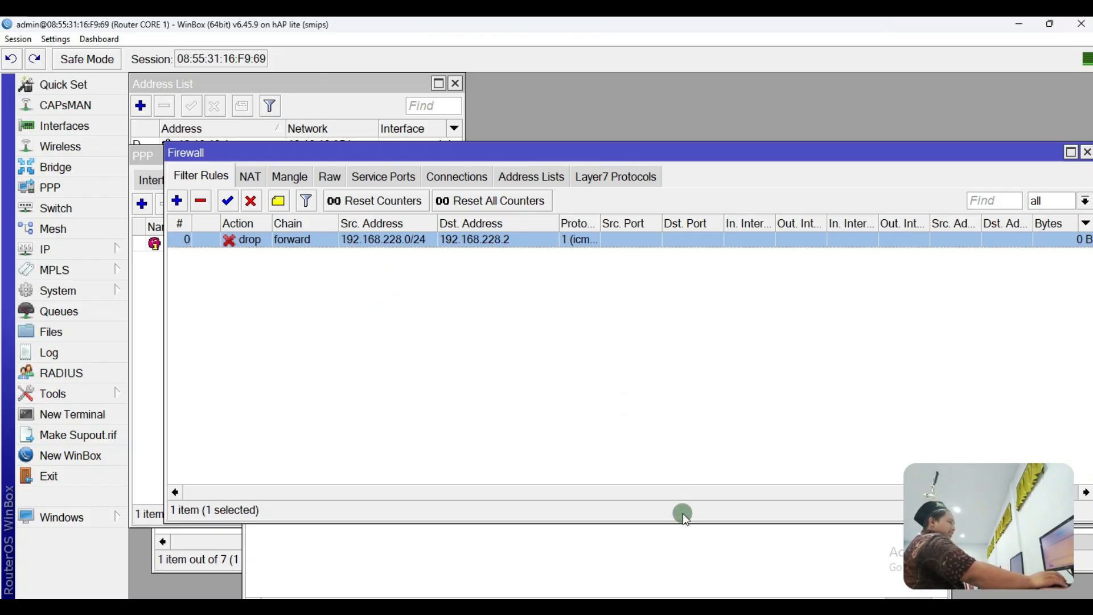
# Step: Circle the CLIENT and CCTV devices and the CORE-to-SERVER link on the Paint topology
pyautogui.click(641, 607)
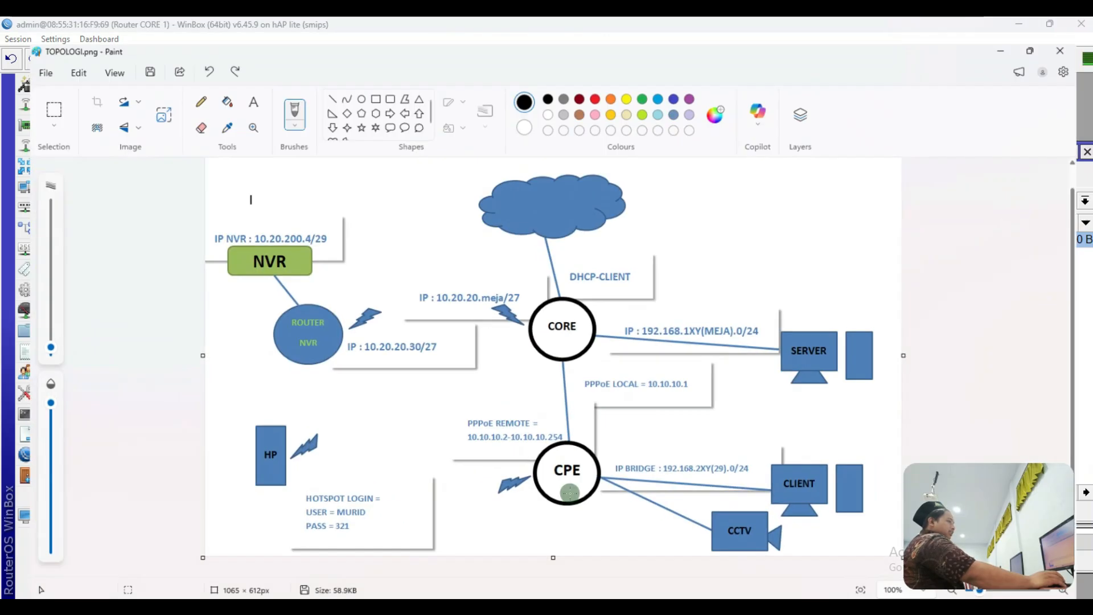
pyautogui.moveTo(873, 435)
pyautogui.mouseDown()
pyautogui.moveTo(703, 446)
pyautogui.moveTo(798, 554)
pyautogui.moveTo(883, 459)
pyautogui.moveTo(868, 431)
pyautogui.mouseUp()
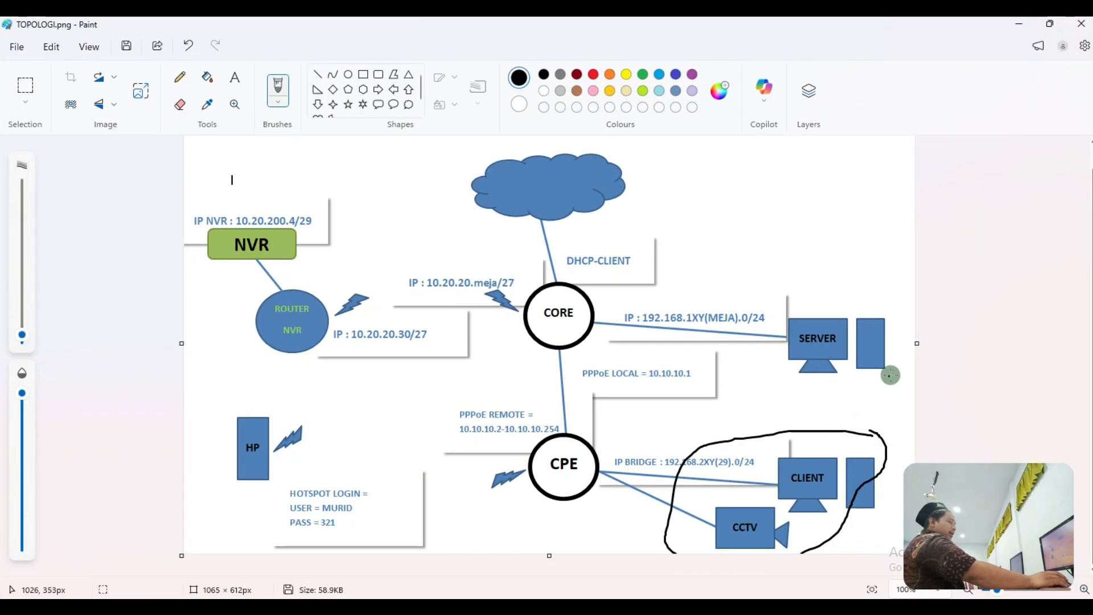
pyautogui.moveTo(899, 373)
pyautogui.mouseDown()
pyautogui.moveTo(663, 373)
pyautogui.moveTo(642, 280)
pyautogui.moveTo(853, 280)
pyautogui.moveTo(909, 388)
pyautogui.mouseUp()
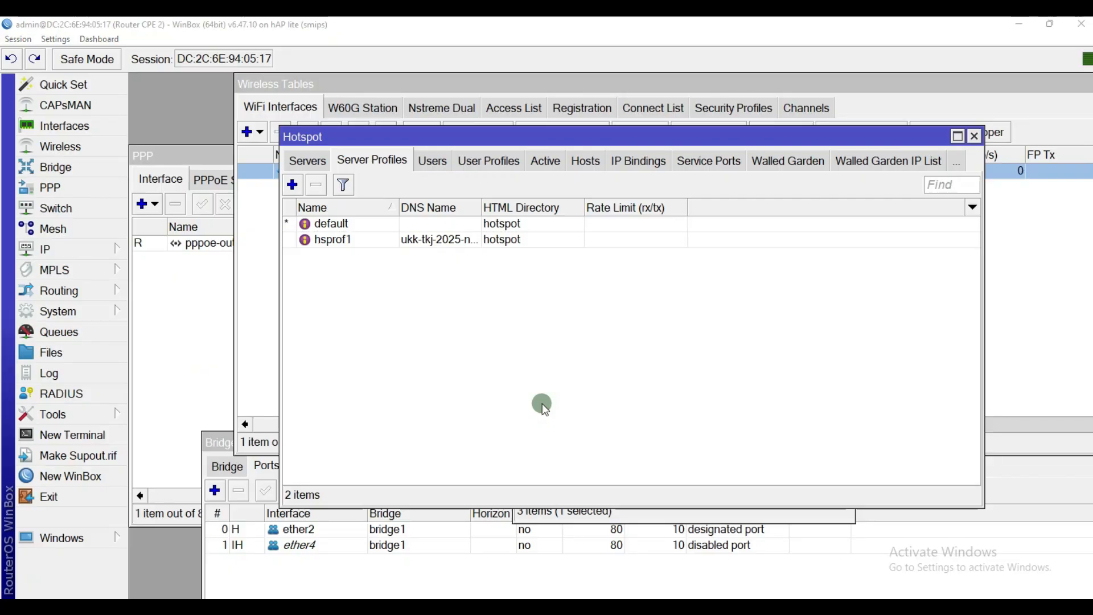
# Step: Launch a command prompt via Win+R with cmd
pyautogui.press('super+r')
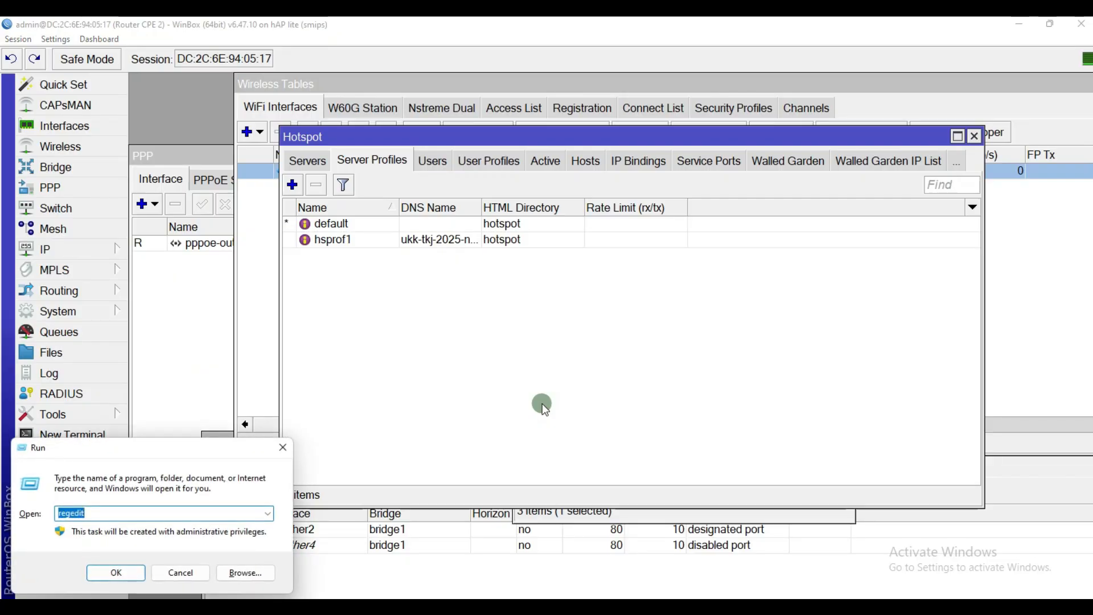
pyautogui.write('cmd')
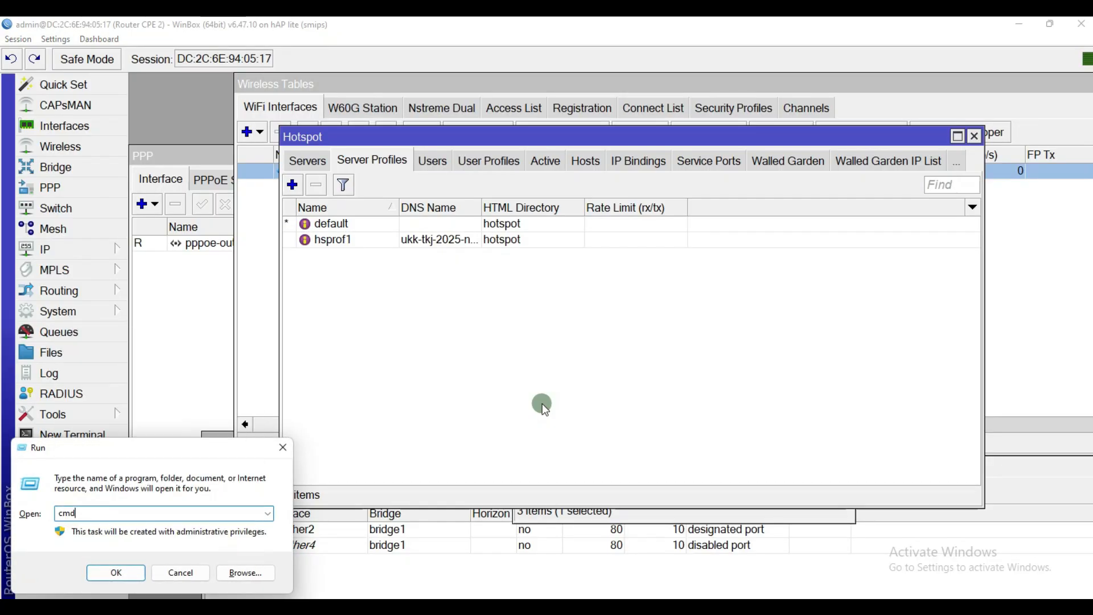
pyautogui.press('Return')
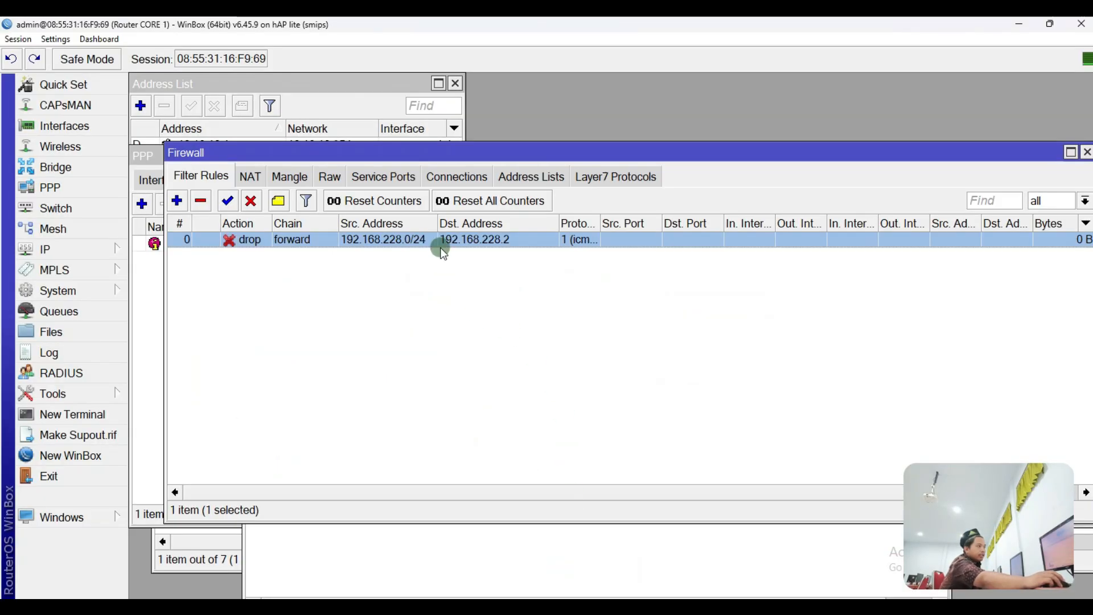
# Step: Change the drop rule's Dst. Address to 192.168.128.2
pyautogui.doubleClick(488, 238)
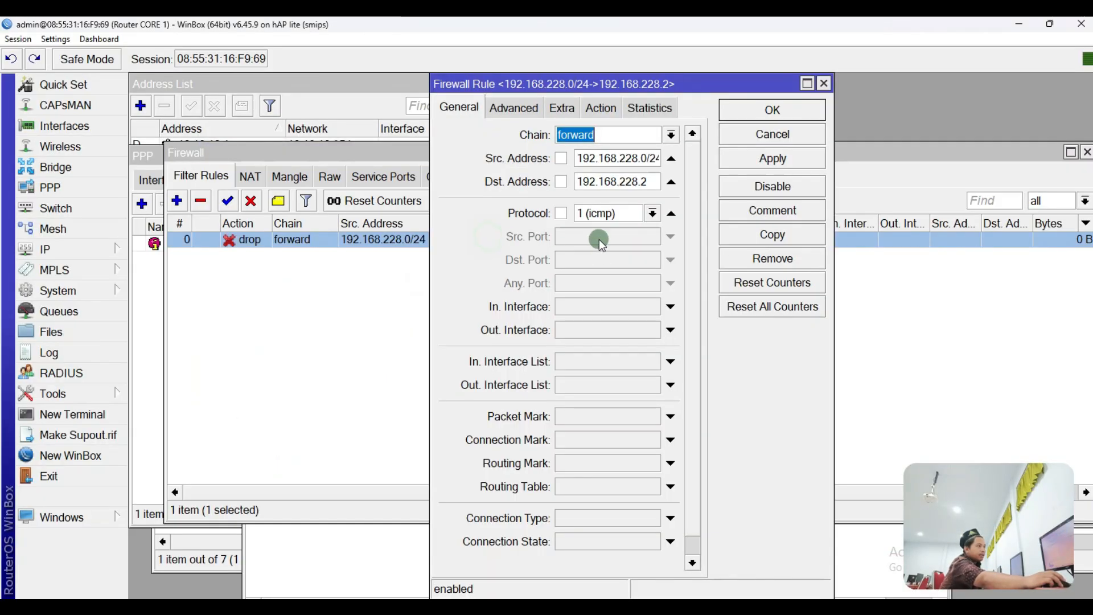
pyautogui.click(623, 183)
pyautogui.write('1')
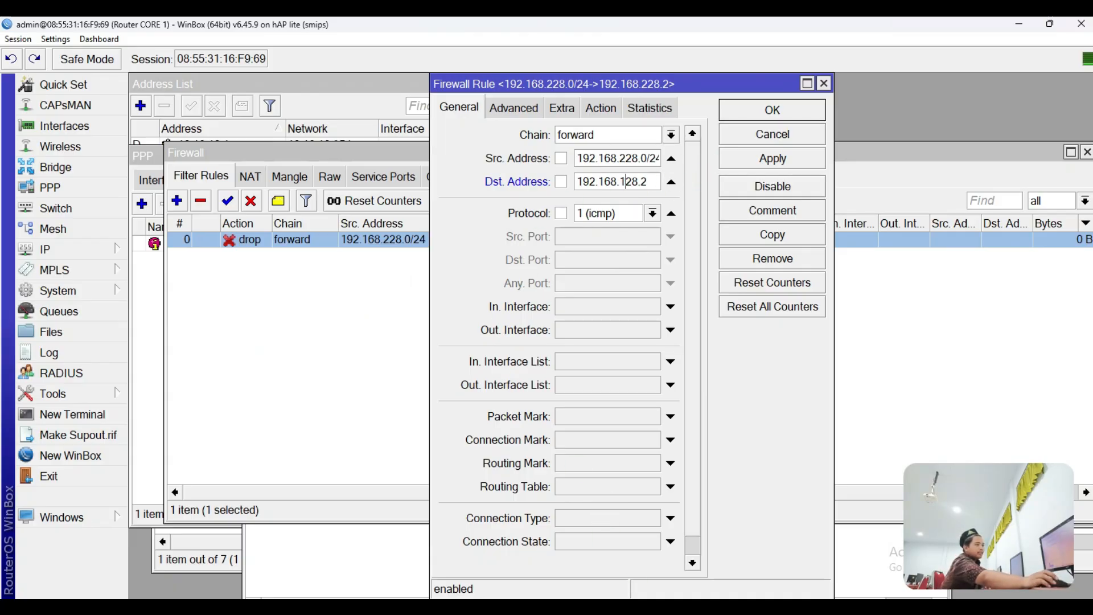
# Step: Confirm the server address on the topology and in the Ethernet connection's details
pyautogui.hotkey('alt', 'Tab')
pyautogui.moveTo(802, 373)
pyautogui.mouseDown()
pyautogui.moveTo(848, 276)
pyautogui.moveTo(911, 393)
pyautogui.mouseUp()
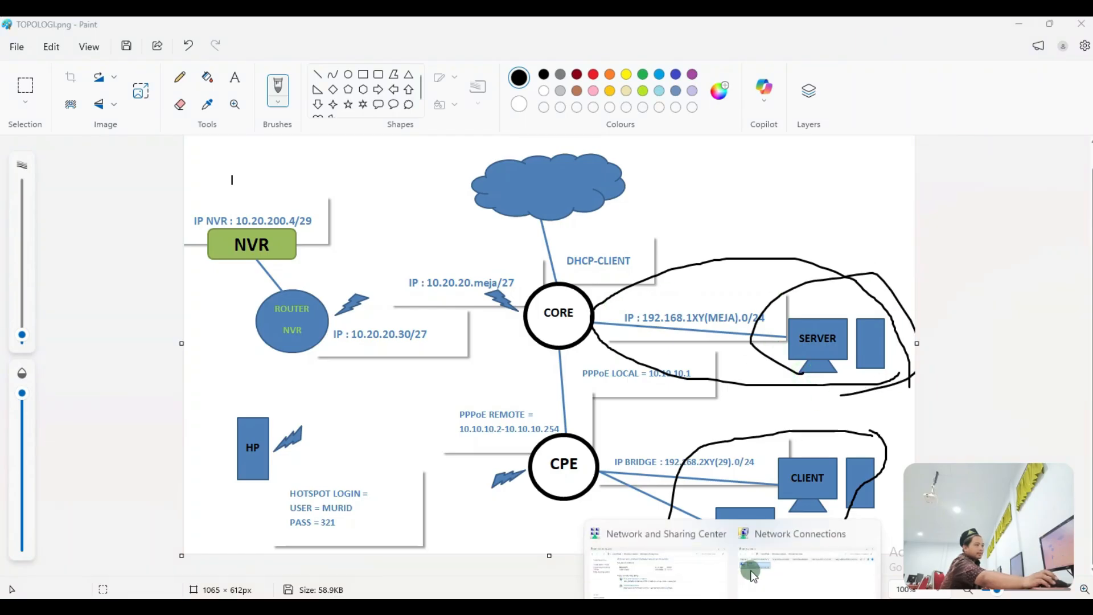
pyautogui.click(755, 536)
pyautogui.doubleClick(241, 358)
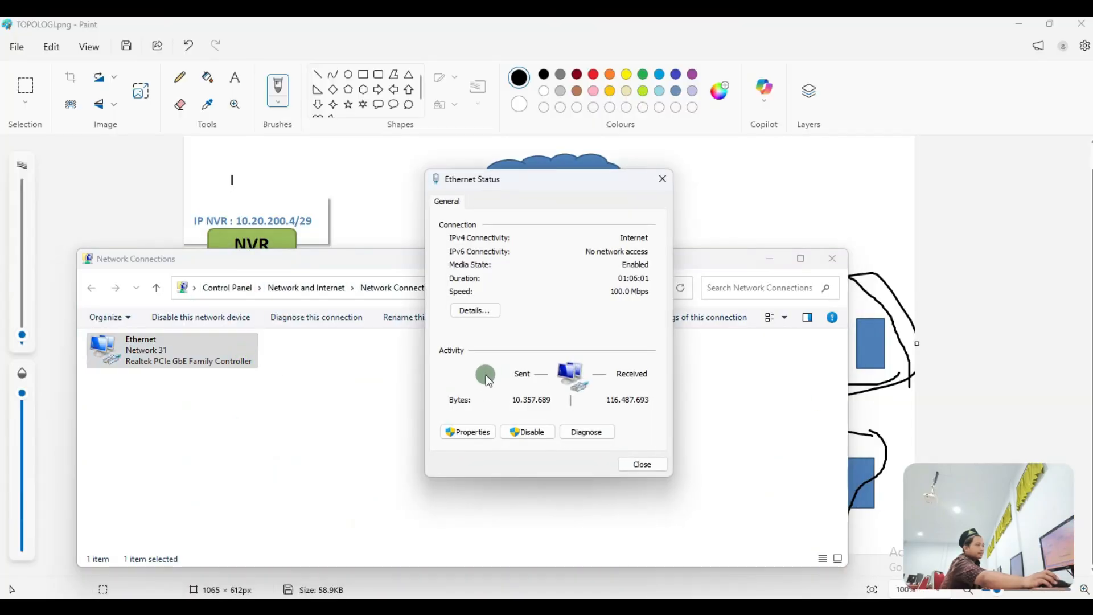
pyautogui.click(490, 311)
pyautogui.click(569, 312)
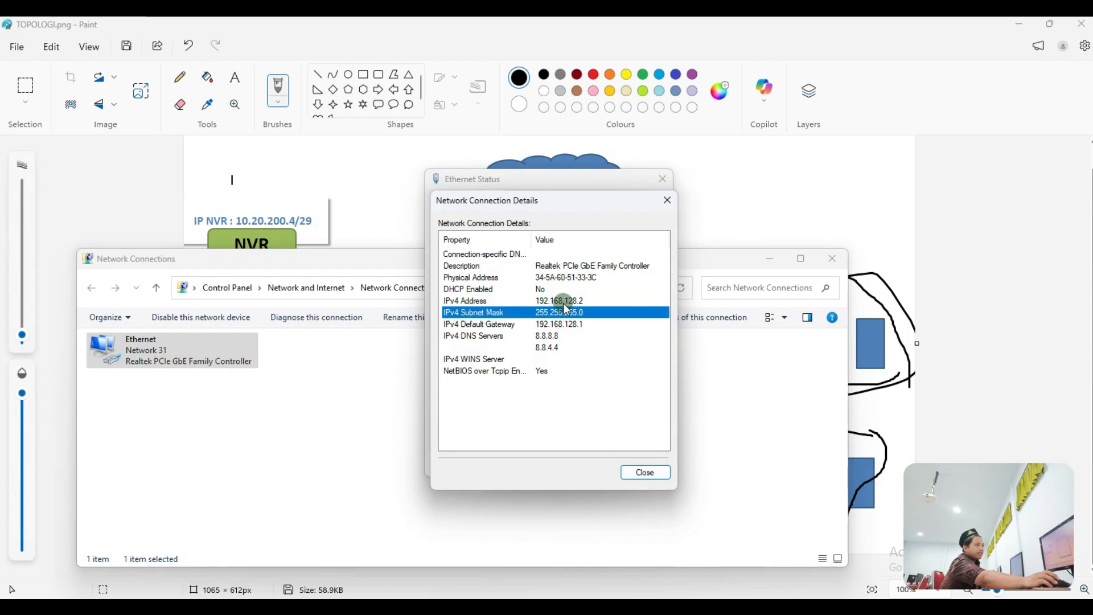
pyautogui.click(580, 302)
pyautogui.click(664, 200)
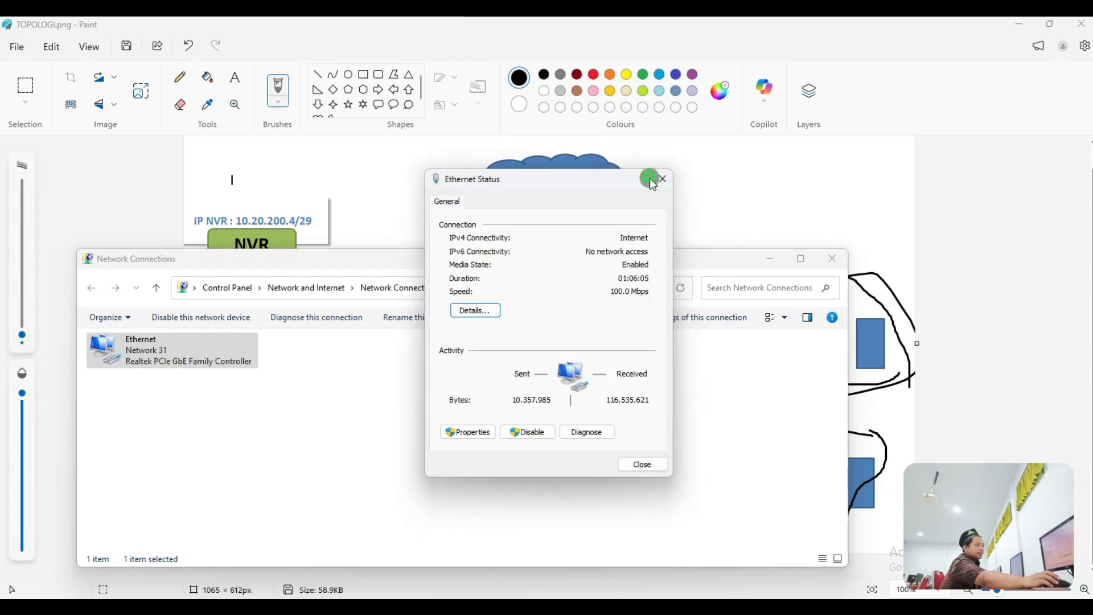
pyautogui.click(656, 179)
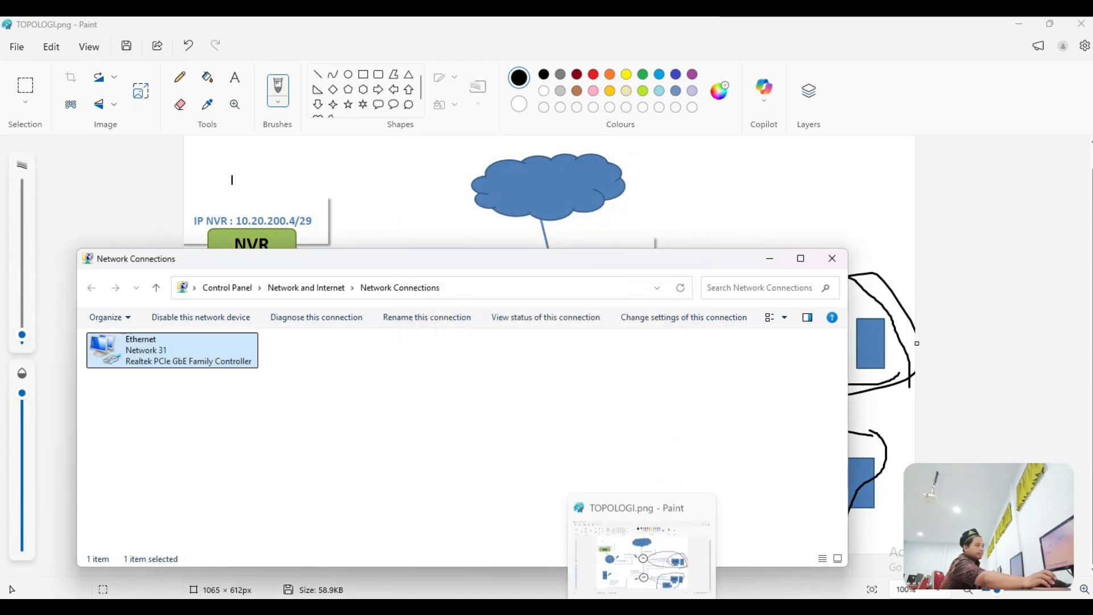
# Step: Apply and save the corrected drop rule
pyautogui.click(675, 607)
pyautogui.click(752, 162)
pyautogui.click(746, 115)
pyautogui.click(582, 303)
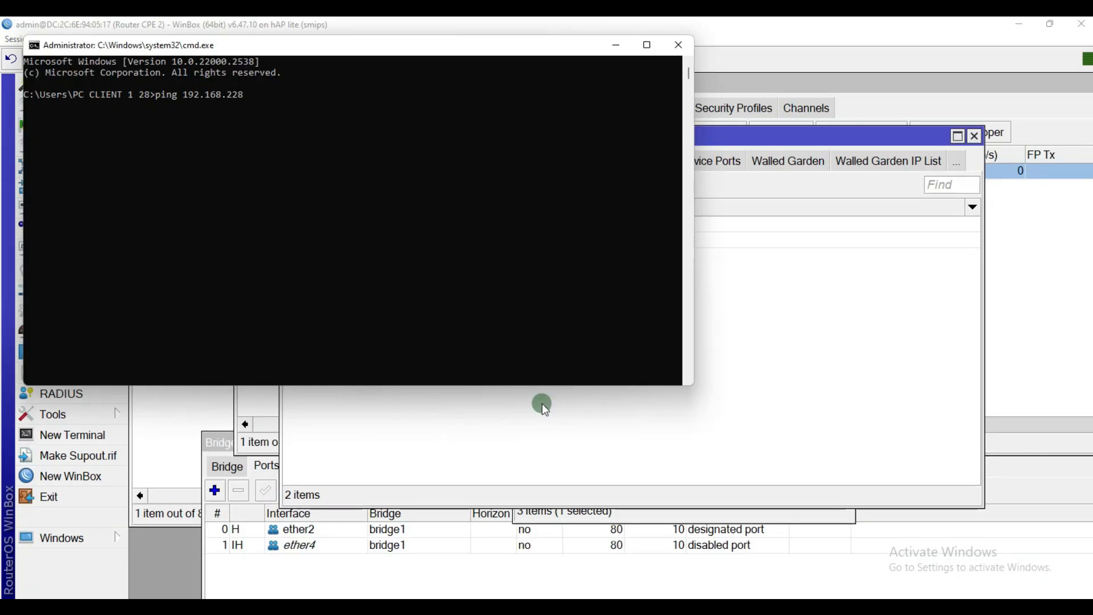
# Step: Ping 192.168.128.2, then invert the rule's source address match and ping again
pyautogui.write('128.2')
pyautogui.press('Return')
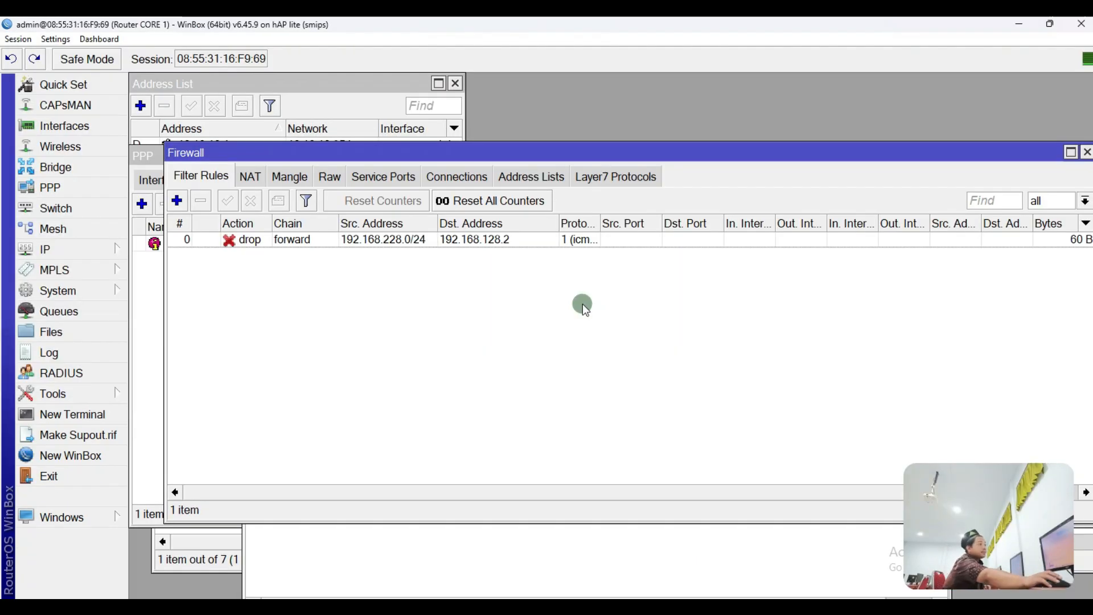
pyautogui.click(501, 245)
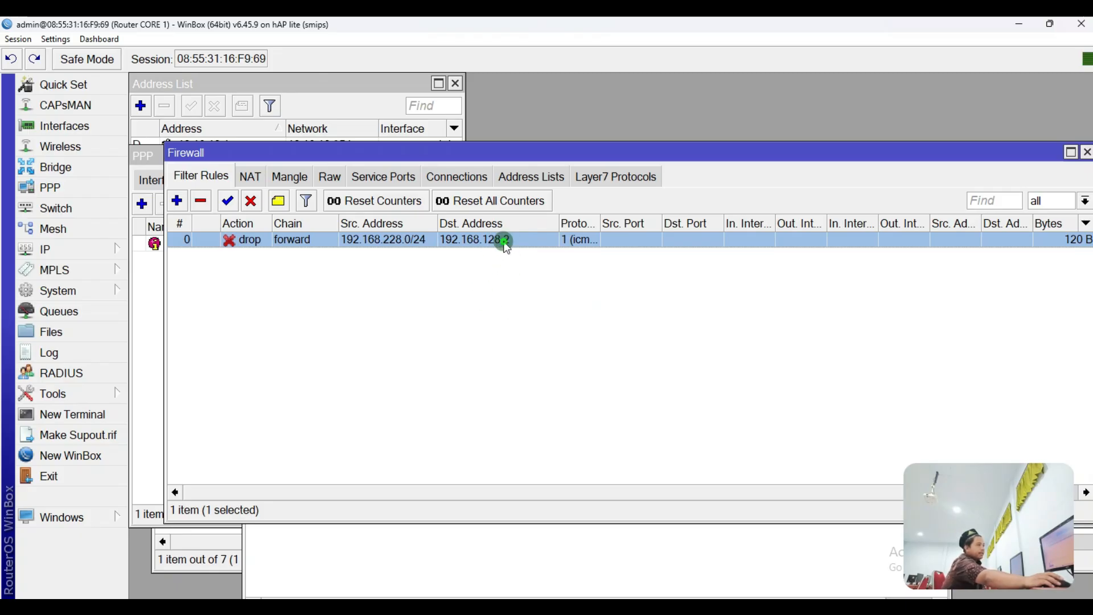
pyautogui.doubleClick(504, 241)
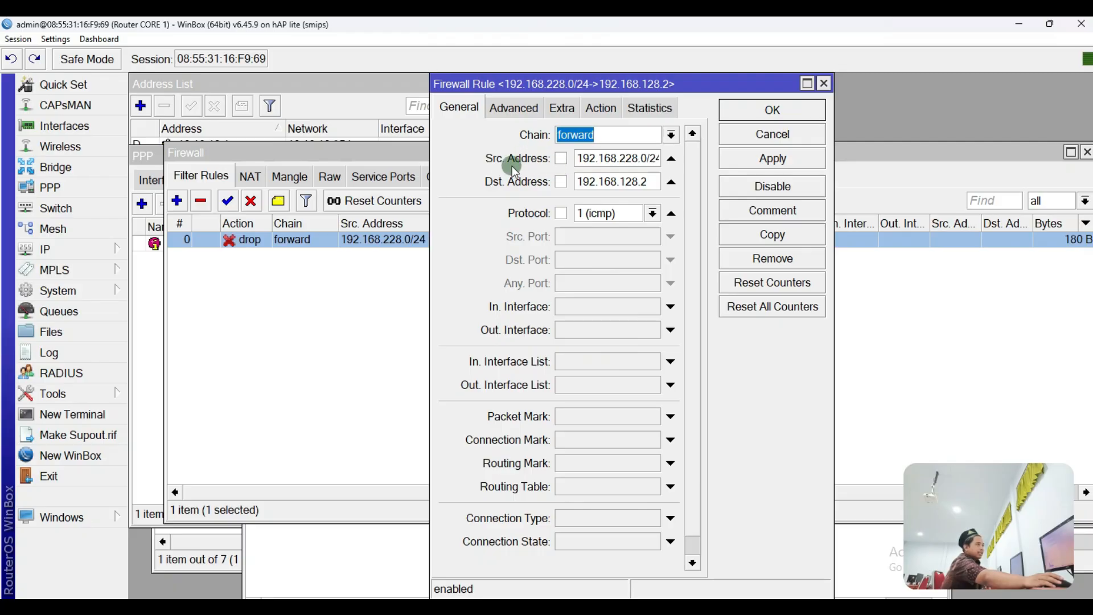
pyautogui.click(561, 158)
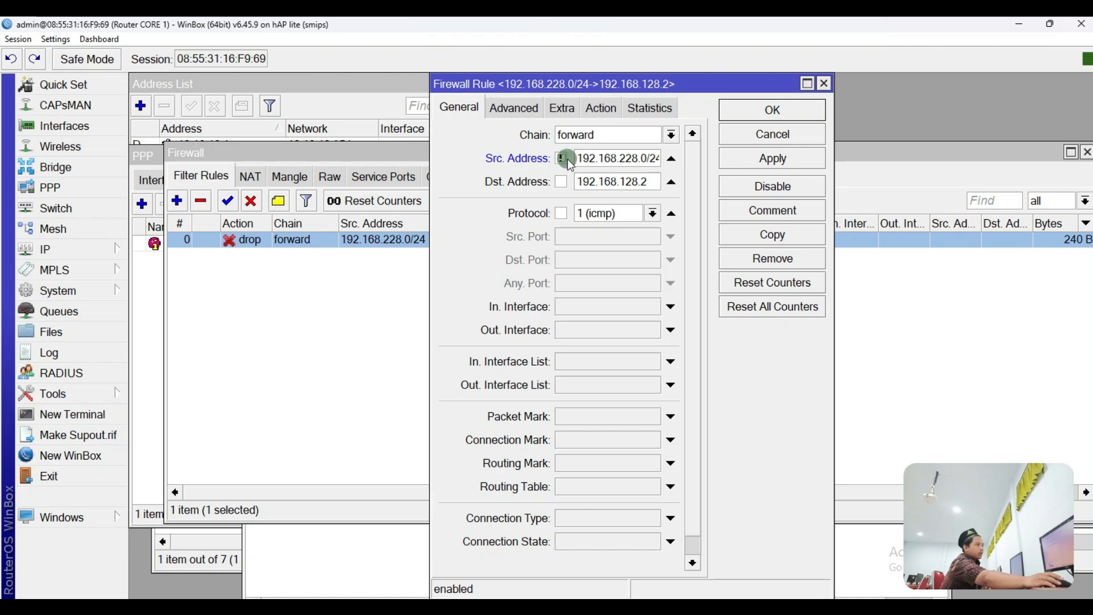
pyautogui.click(756, 157)
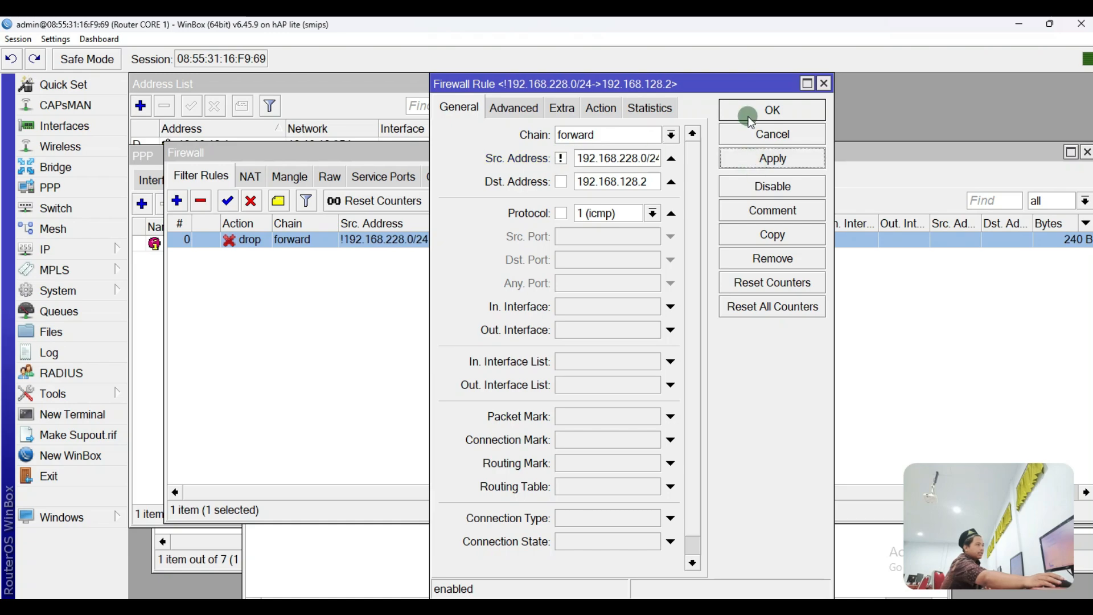
pyautogui.click(749, 111)
pyautogui.click(601, 275)
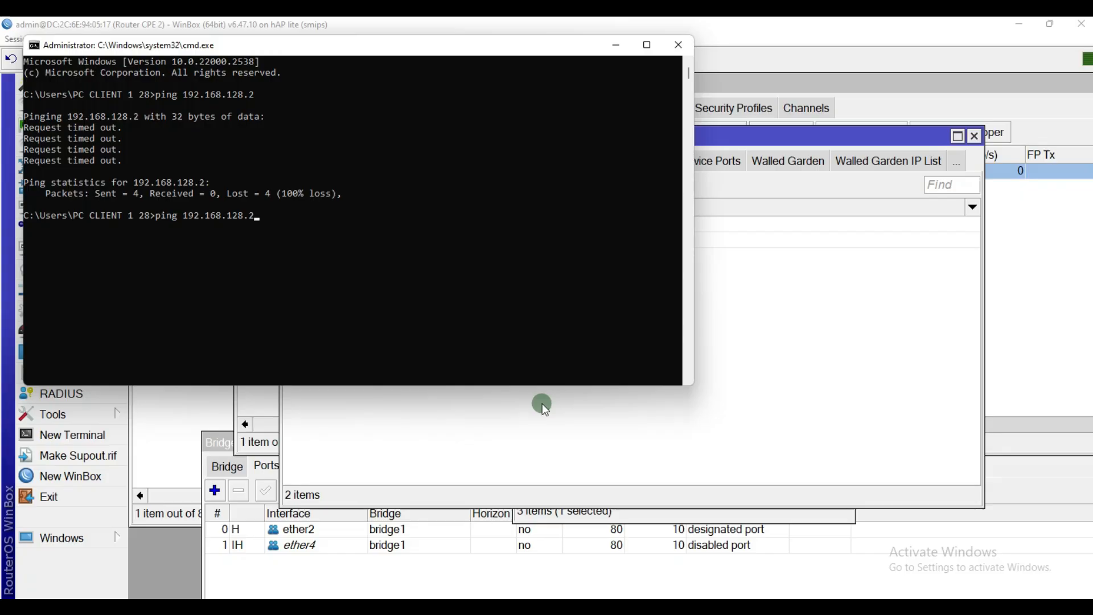
pyautogui.press('Return')
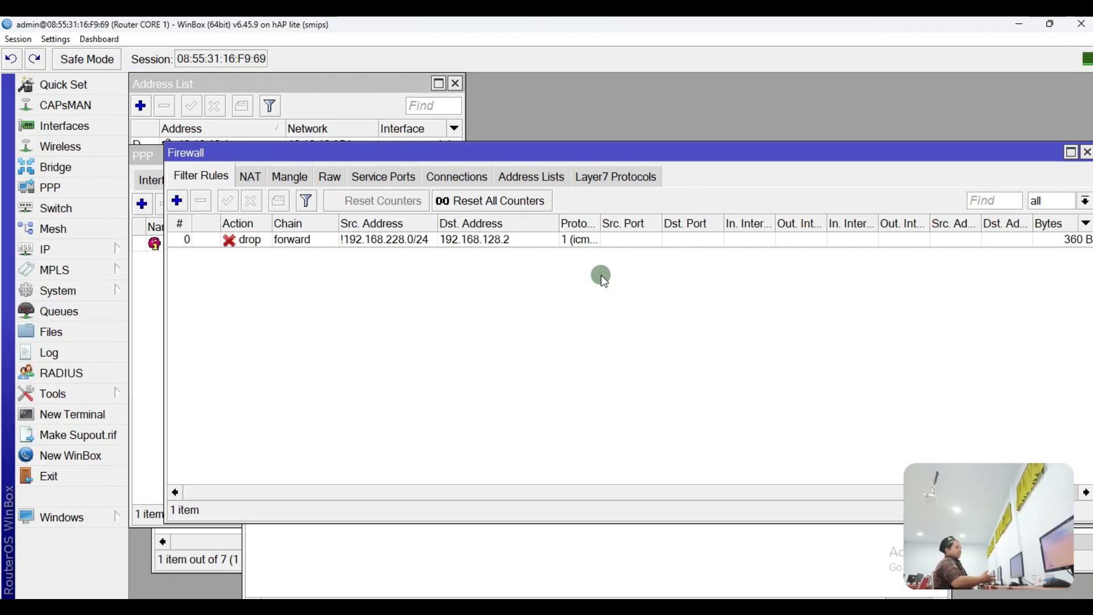
# Step: Review the rule's source and destination address fields and re-apply the rule
pyautogui.doubleClick(410, 239)
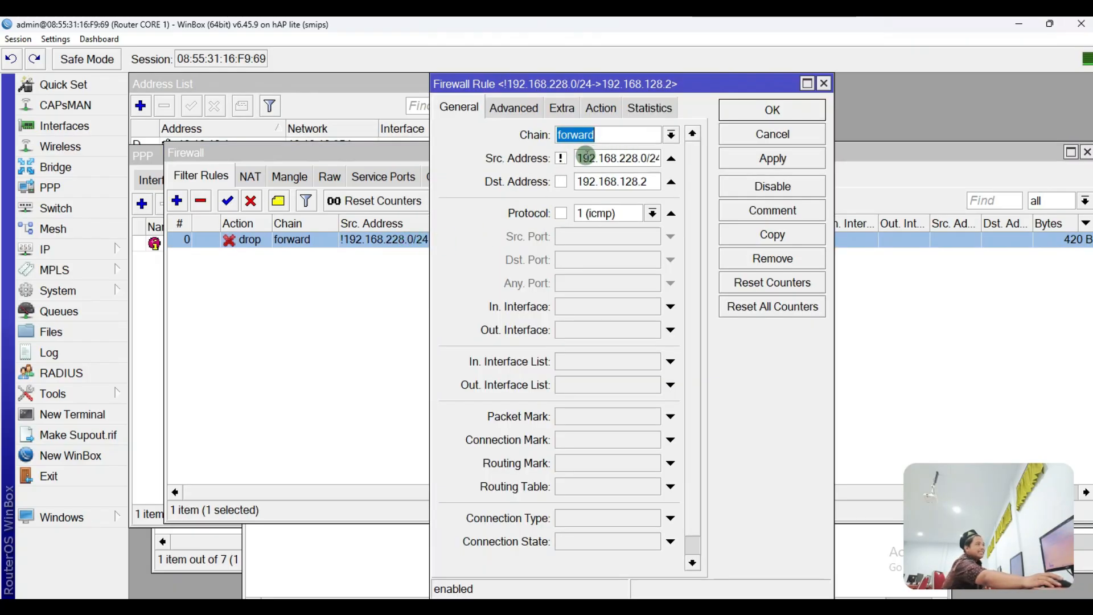
pyautogui.moveTo(576, 158); pyautogui.dragTo(652, 155)
pyautogui.click(629, 158)
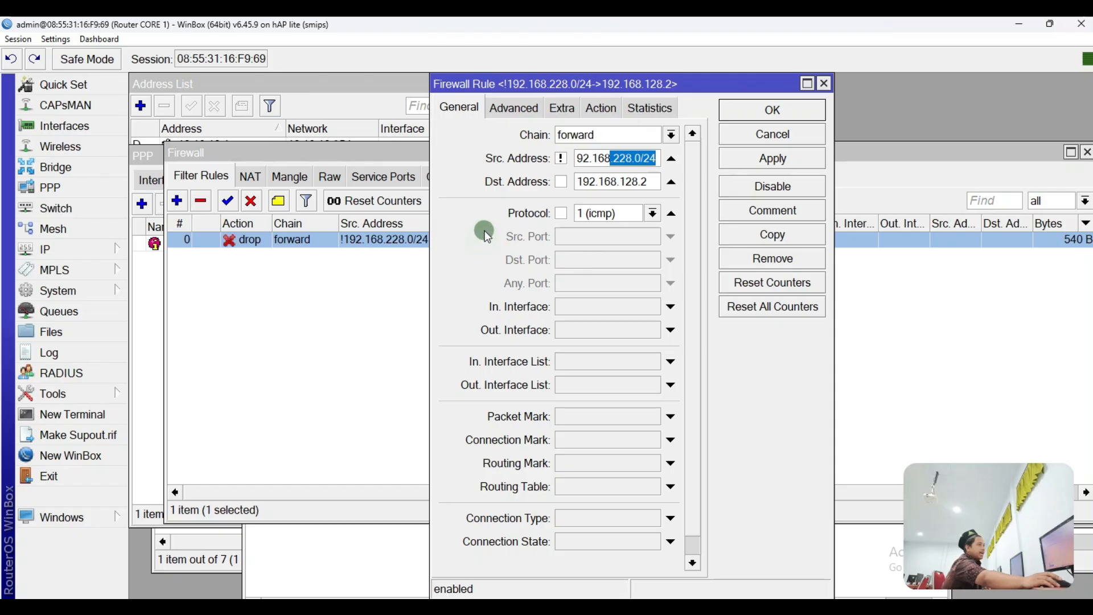
pyautogui.moveTo(648, 181); pyautogui.dragTo(579, 194)
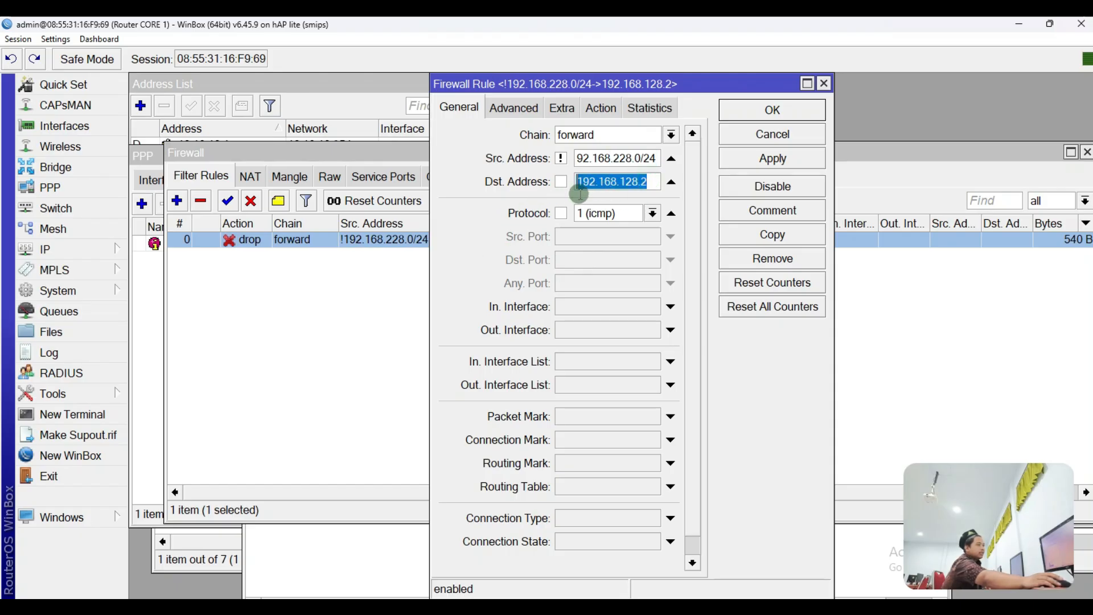
pyautogui.click(636, 181)
pyautogui.click(740, 158)
pyautogui.click(740, 110)
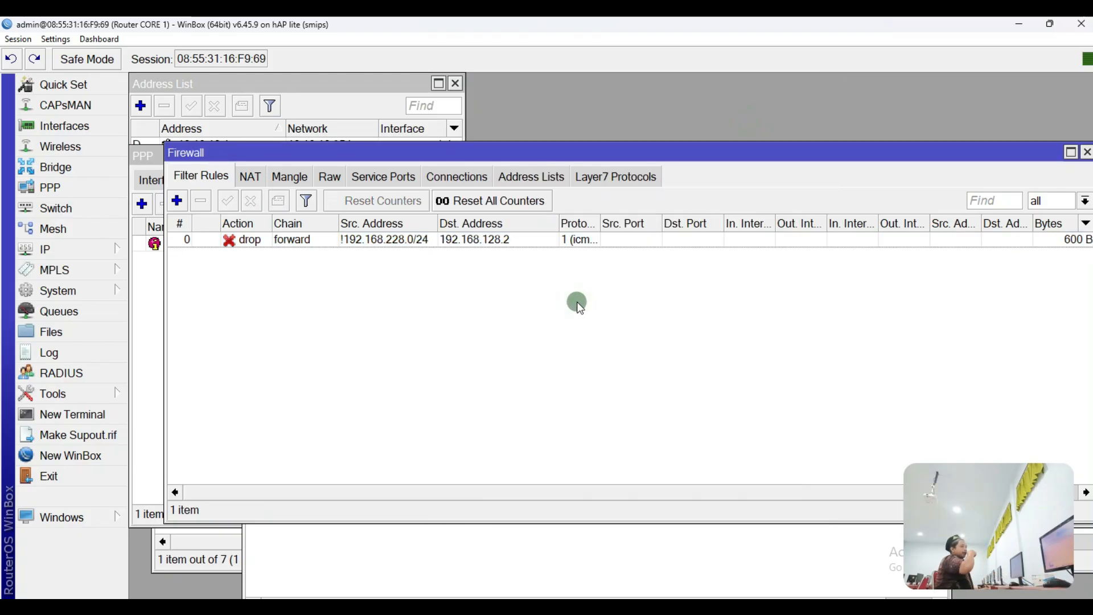
# Step: Remove the source inversion so the rule again matches 192.168.228.0/24
pyautogui.doubleClick(421, 240)
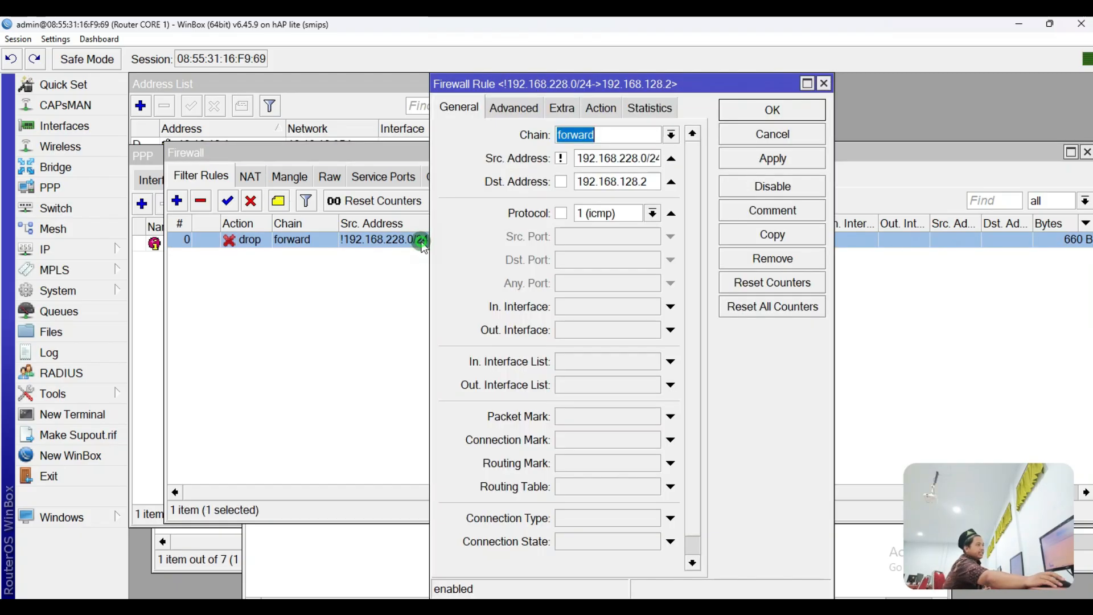
pyautogui.click(561, 158)
pyautogui.click(776, 161)
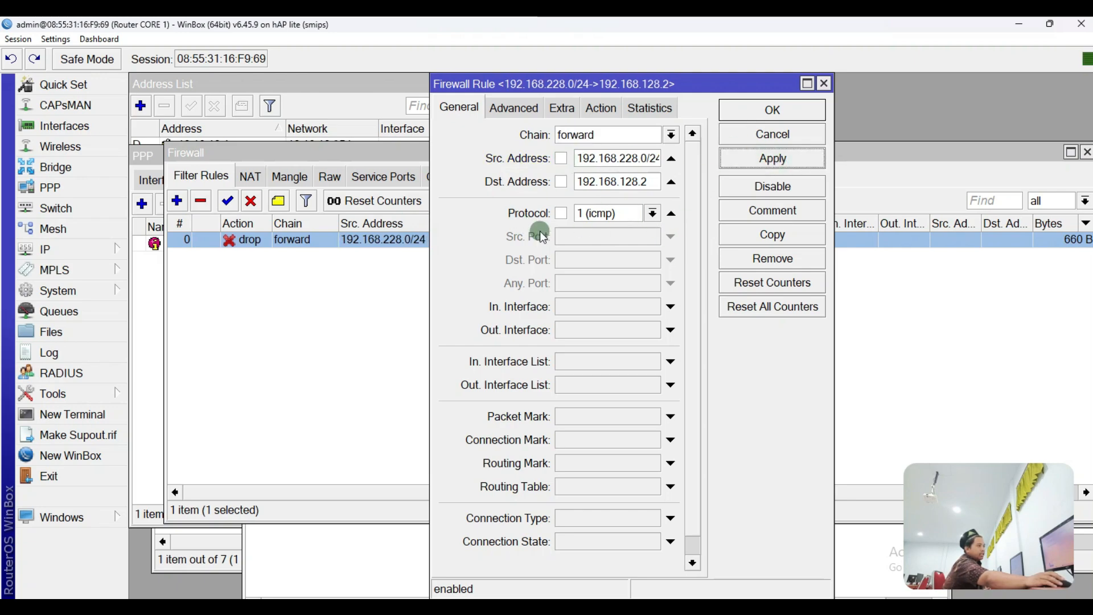
pyautogui.click(754, 121)
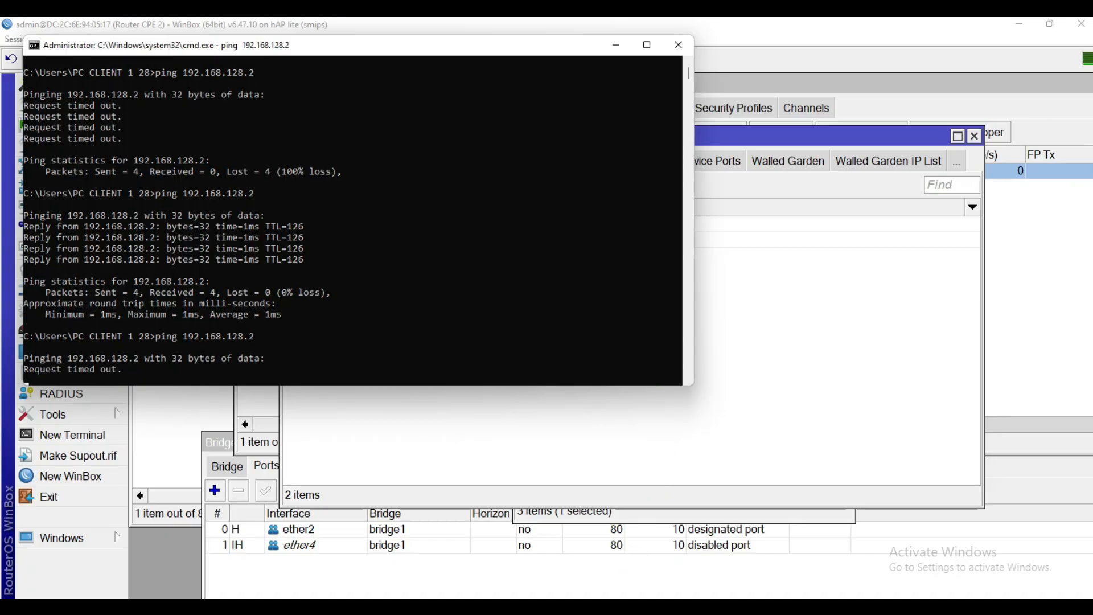
# Step: Enter 192.168.228.2:1180 in Chrome's address bar
pyautogui.click(398, 608)
pyautogui.click(277, 66)
pyautogui.write('192')
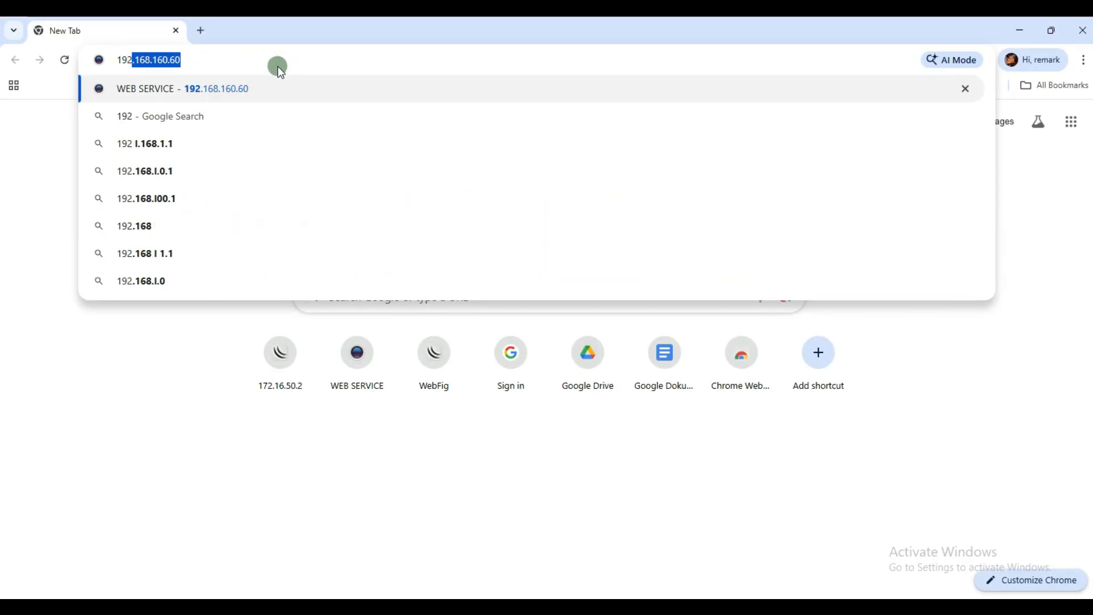
pyautogui.write('.168.')
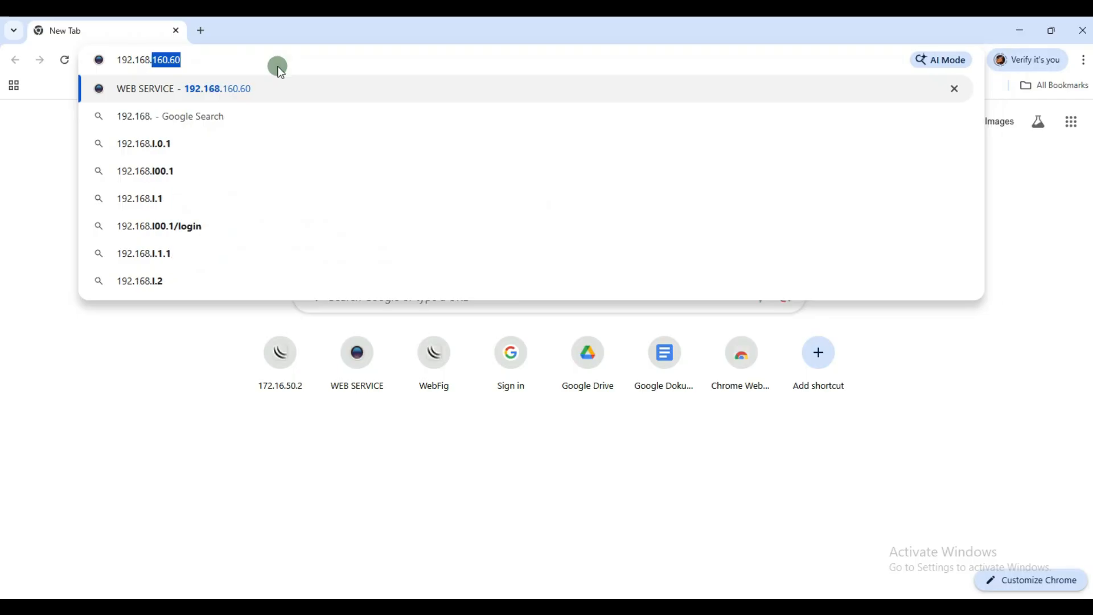
pyautogui.write('228.228.')
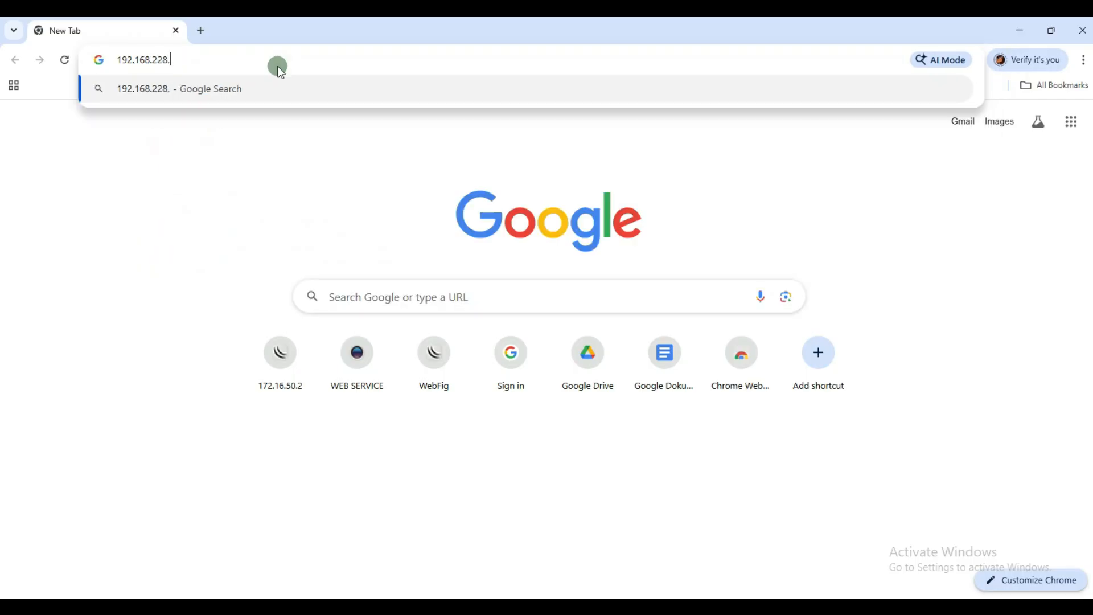
pyautogui.write('2:')
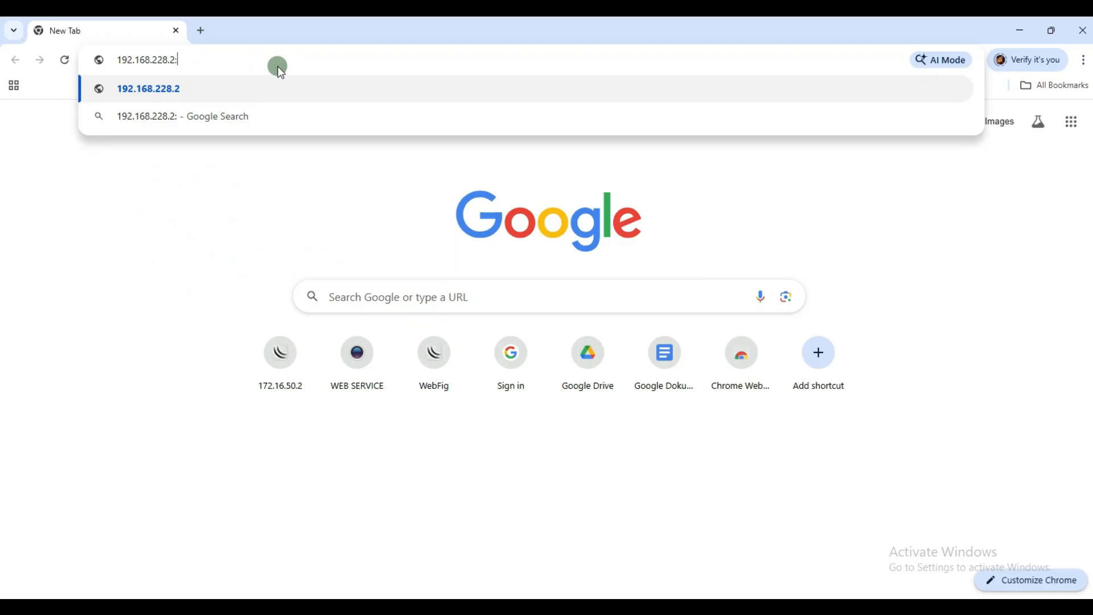
pyautogui.write('118')
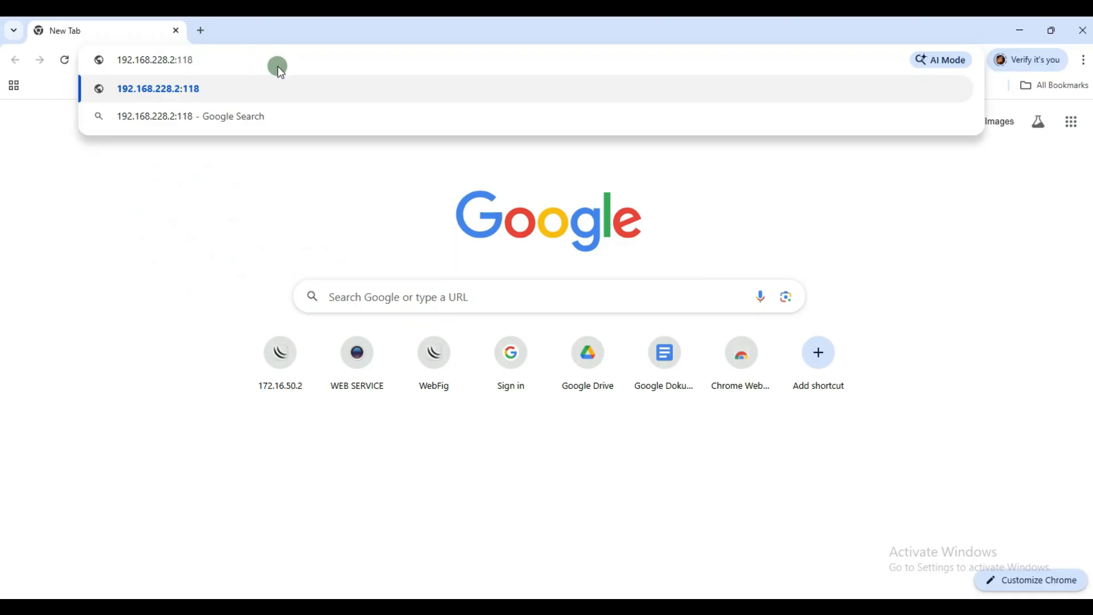
pyautogui.write('0')
# Step: Load the server page, correcting the address to 192.168.128.2:1180
pyautogui.press('Return')
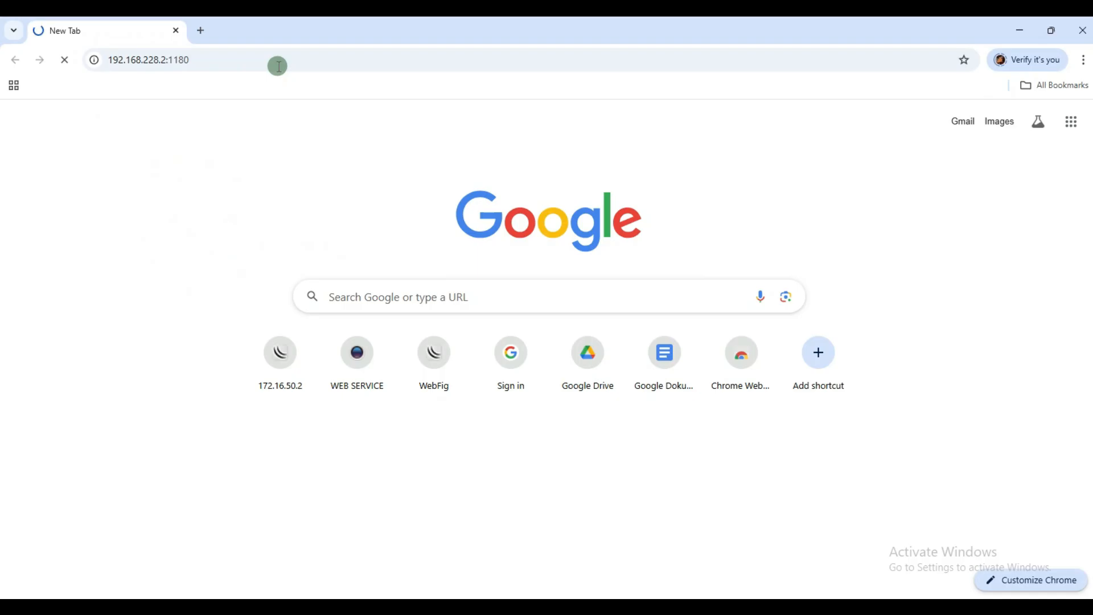
pyautogui.click(164, 60)
pyautogui.click(159, 59)
pyautogui.press('BackSpace')
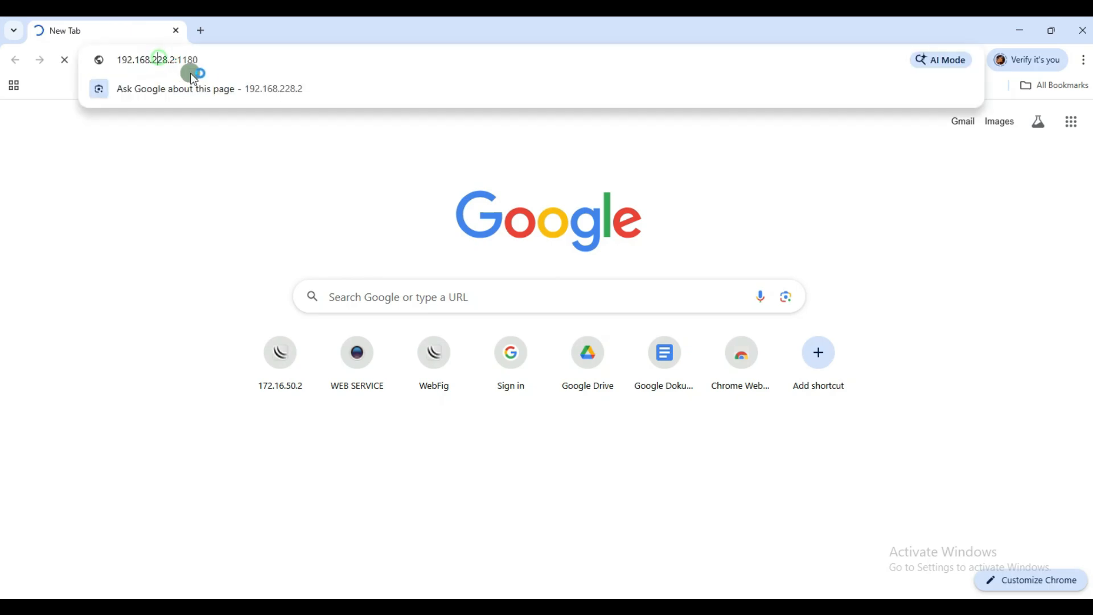
pyautogui.write('1')
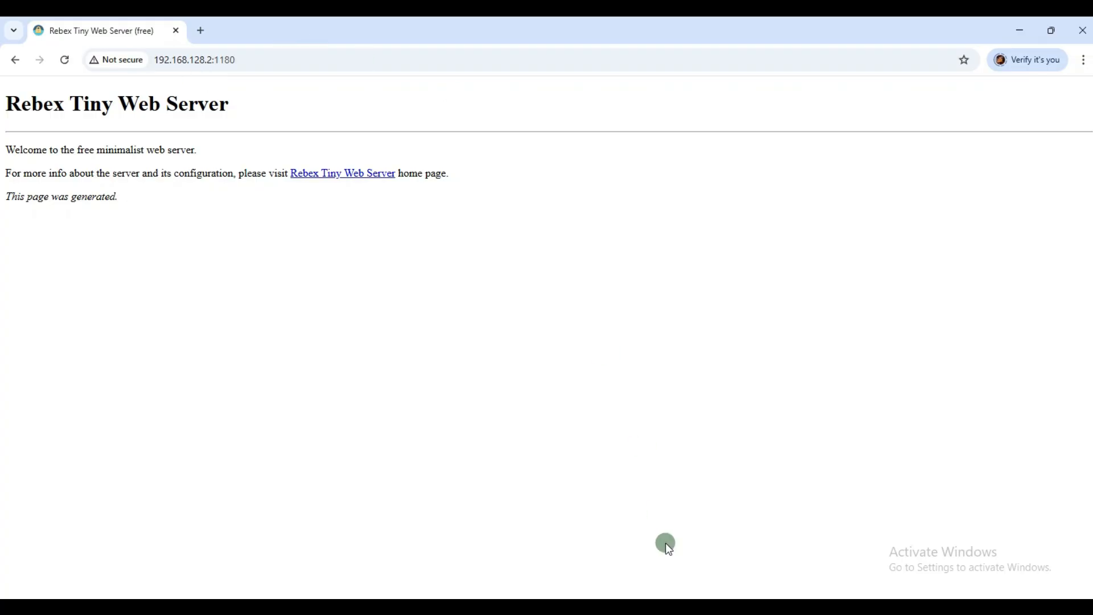
# Step: Rerun ping 192.168.128.2 in cmd, then return to the server's web page
pyautogui.click(654, 608)
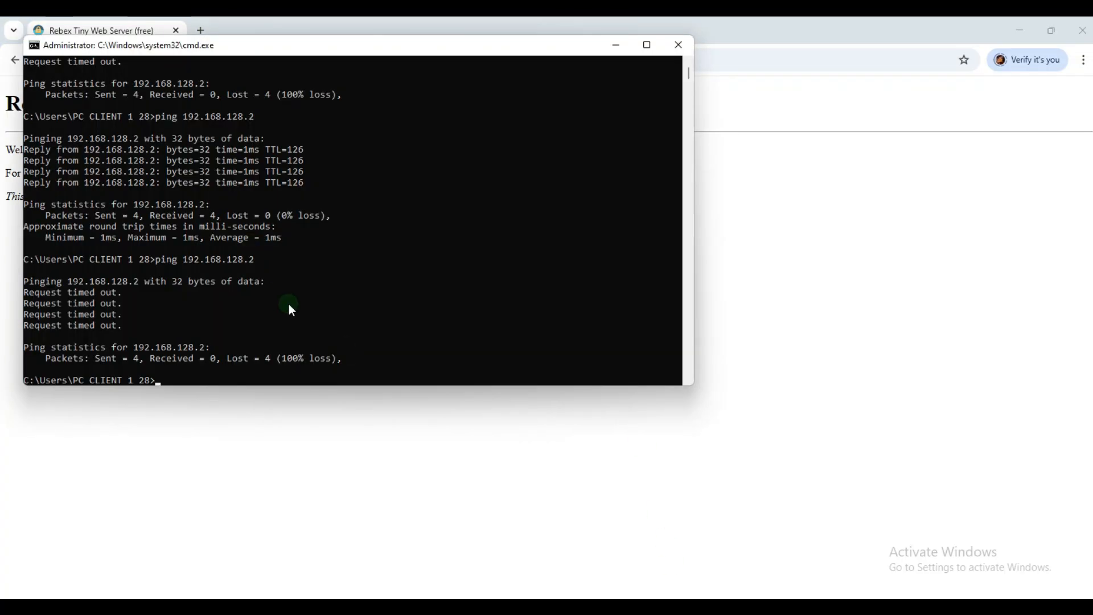
pyautogui.press('Up')
pyautogui.press('Return')
pyautogui.click(663, 436)
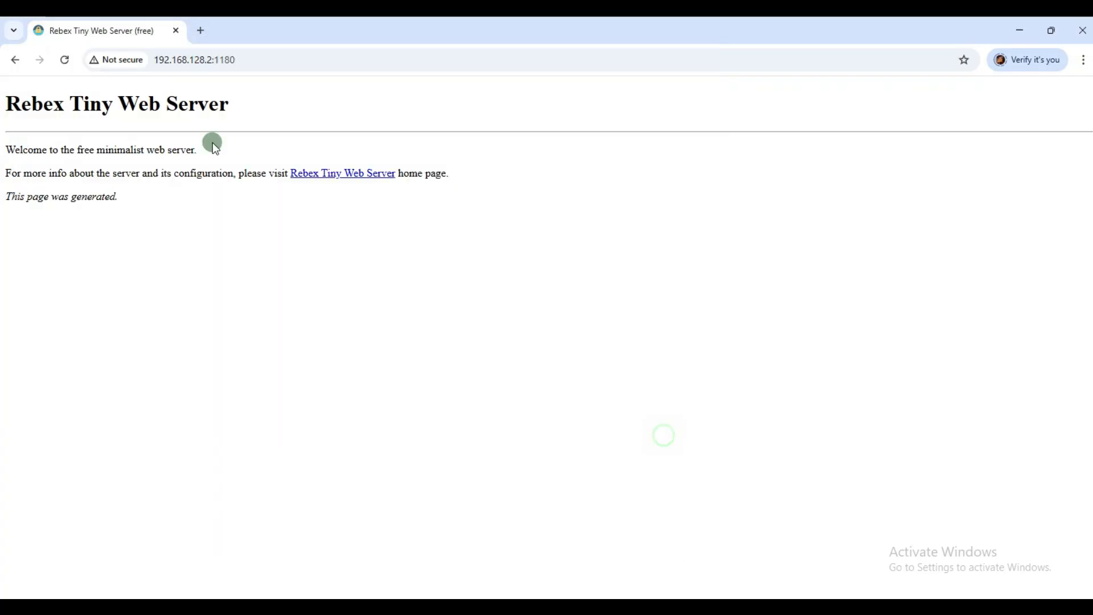
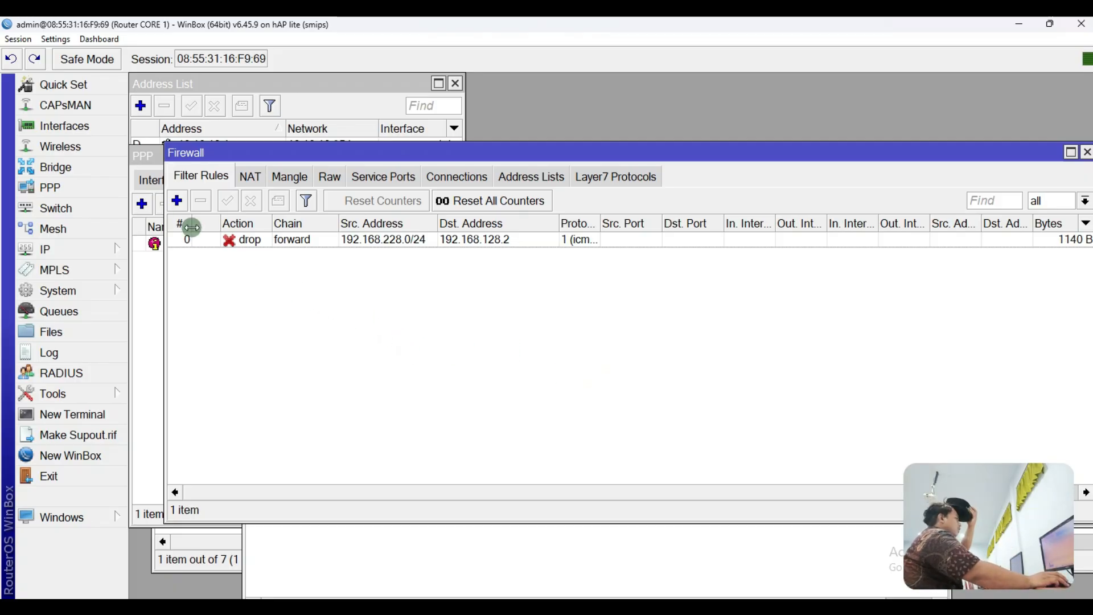
# Step: Start a new forward-chain filter rule with source address 192.168.228.0/24
pyautogui.click(177, 202)
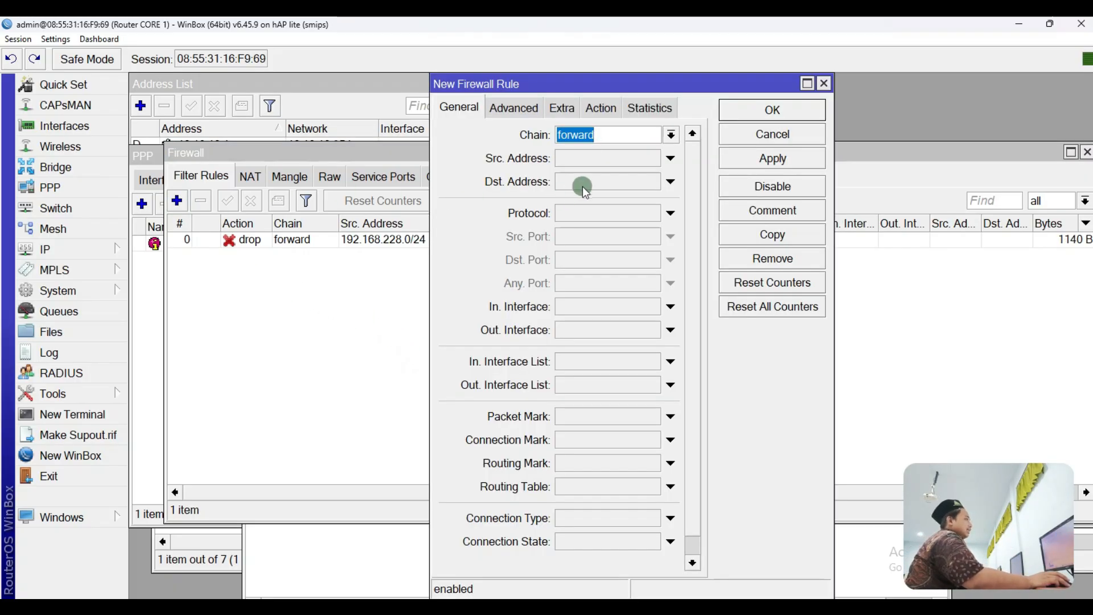
pyautogui.click(602, 135)
pyautogui.click(607, 158)
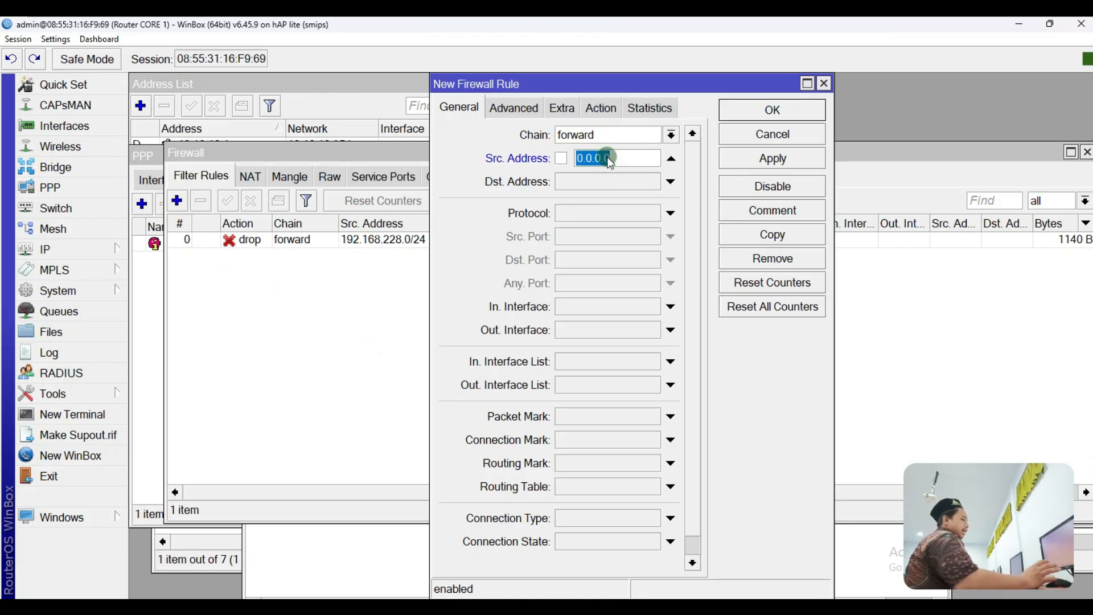
pyautogui.write('192.168')
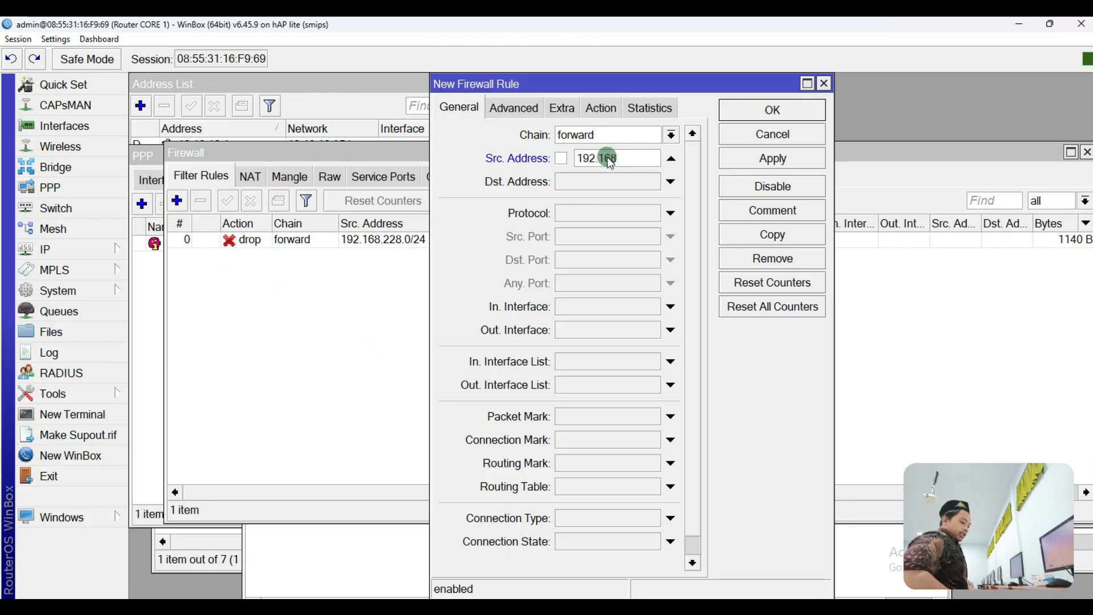
pyautogui.write('.228.0/24')
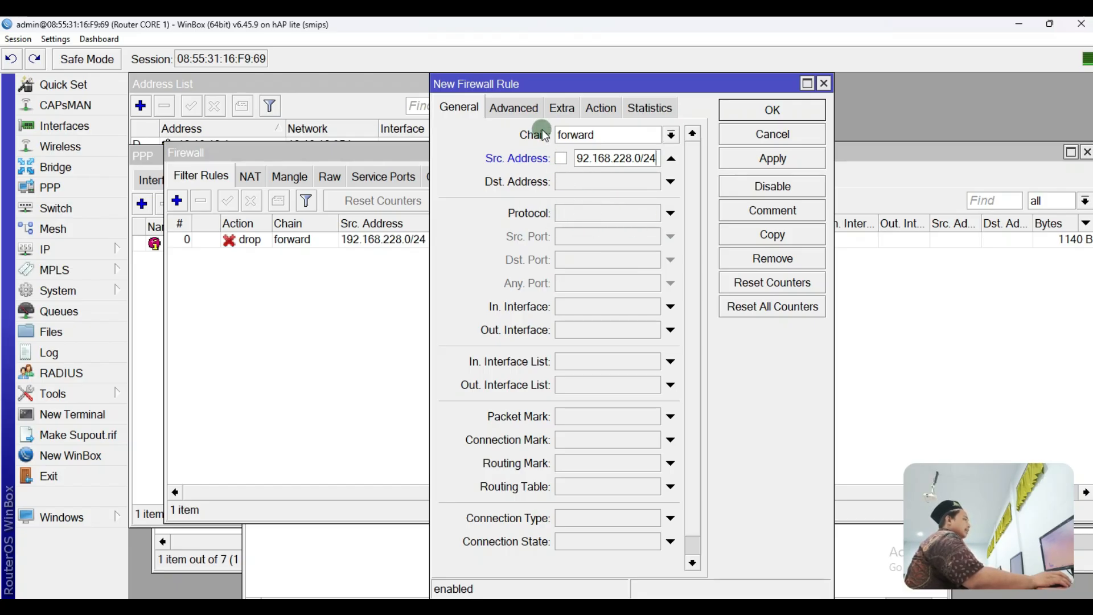
# Step: Set the rule's content match to 192.168.128.2 and its action to drop
pyautogui.click(530, 111)
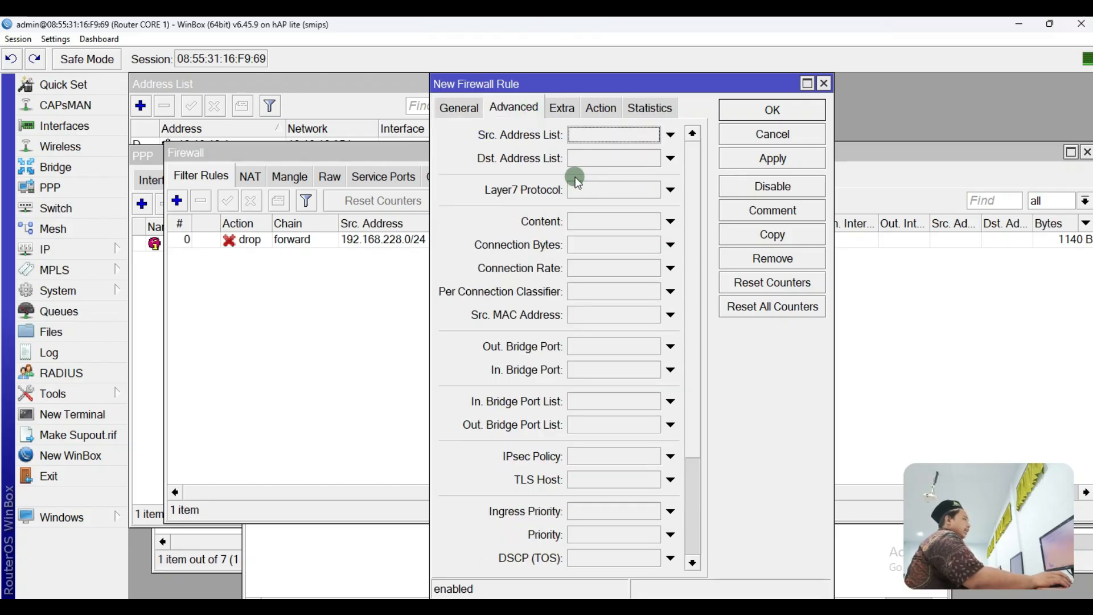
pyautogui.click(473, 116)
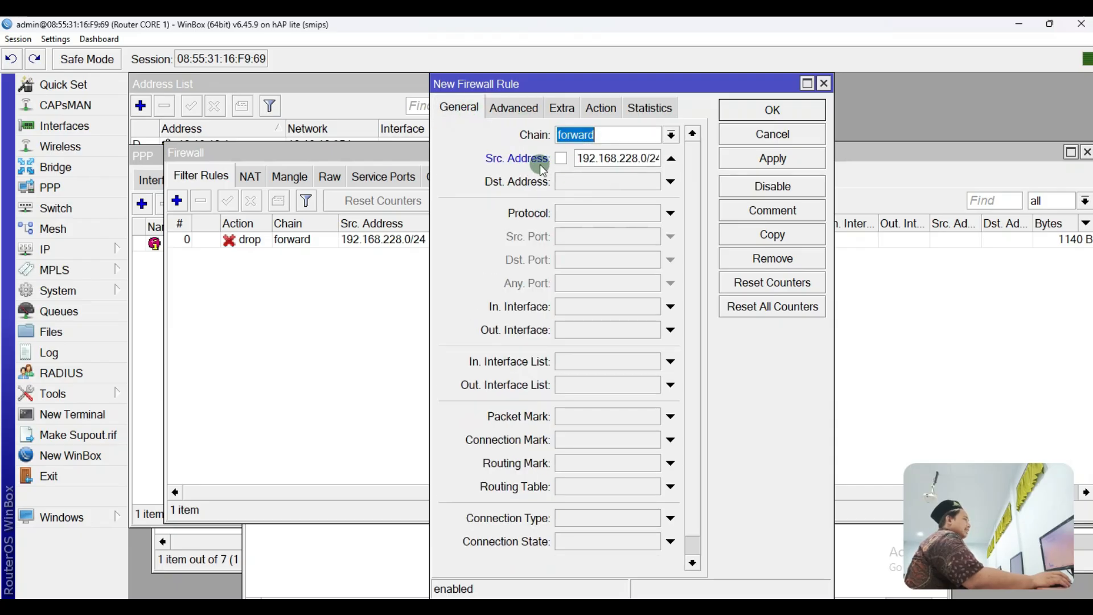
pyautogui.click(515, 110)
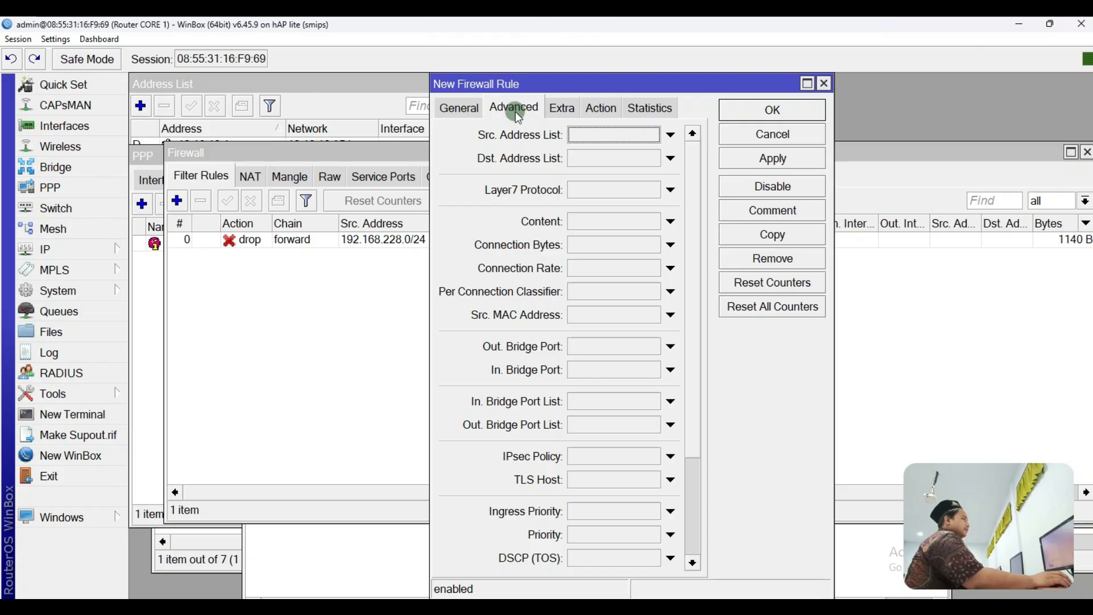
pyautogui.click(602, 224)
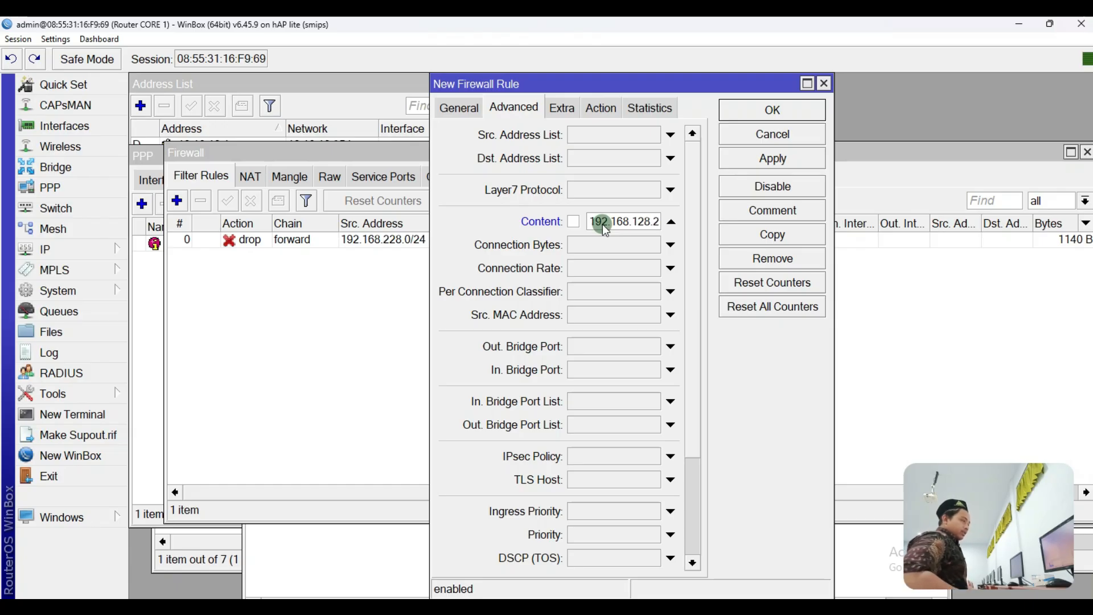
pyautogui.click(600, 108)
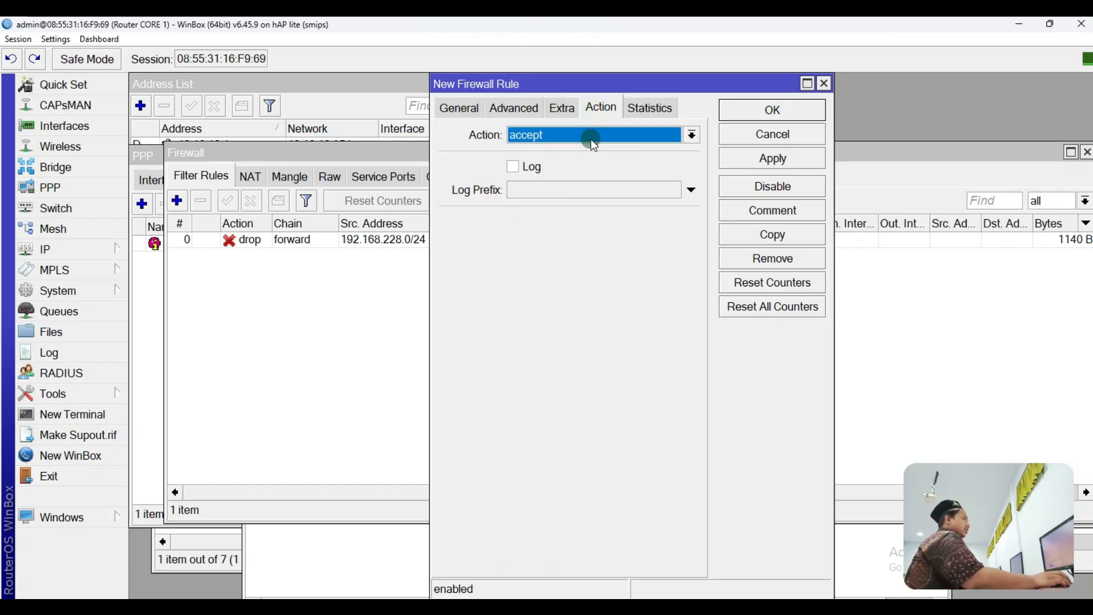
pyautogui.click(592, 135)
pyautogui.click(546, 194)
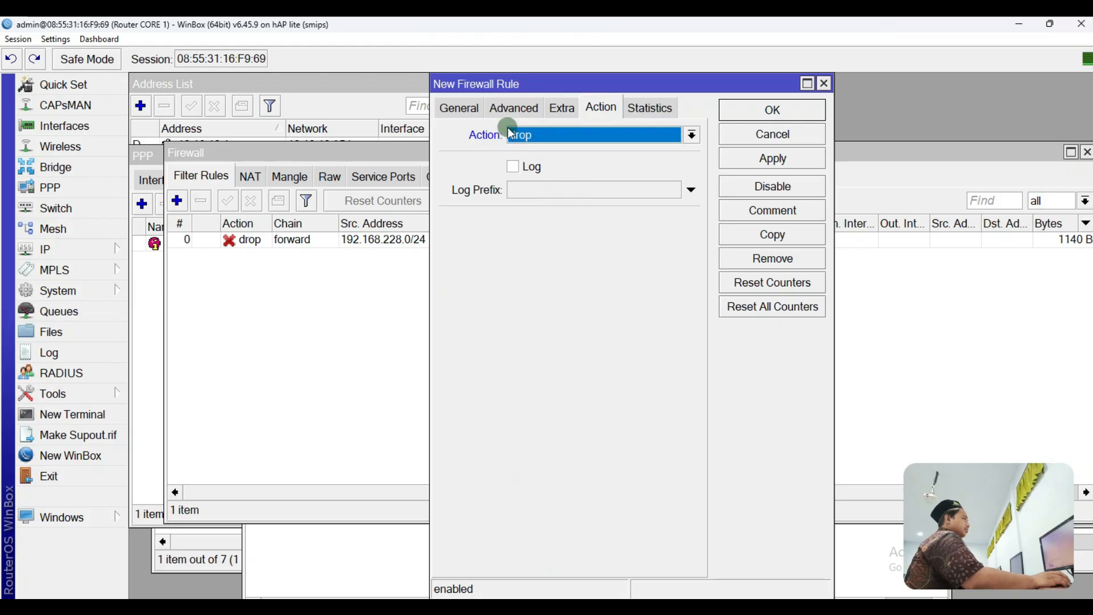
# Step: Recheck the rule's source address and its content value 192.168.128.2
pyautogui.click(460, 111)
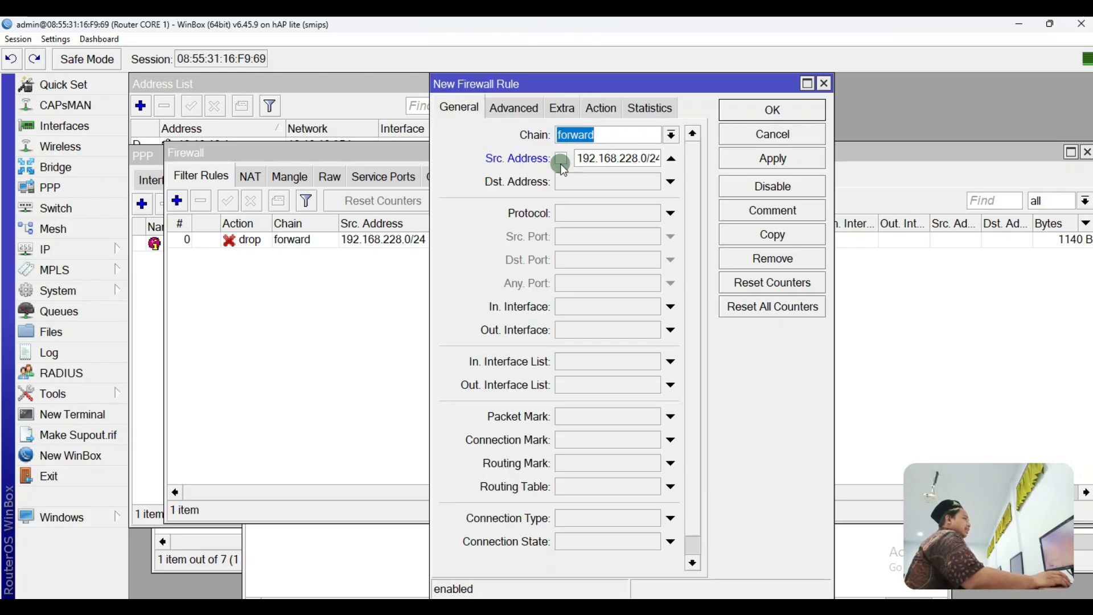
pyautogui.click(580, 158)
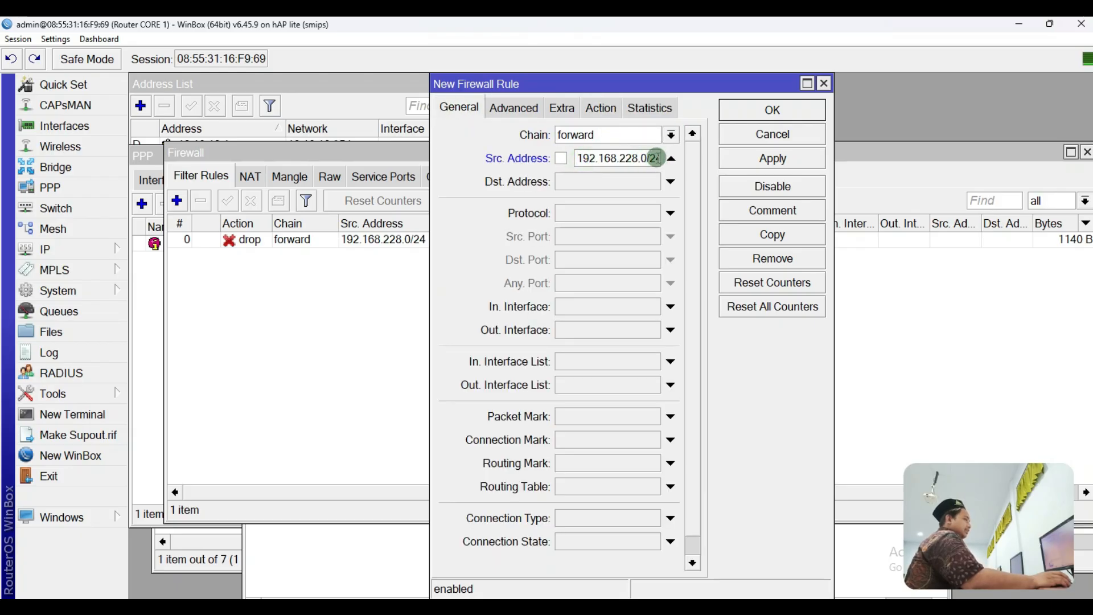
pyautogui.click(524, 111)
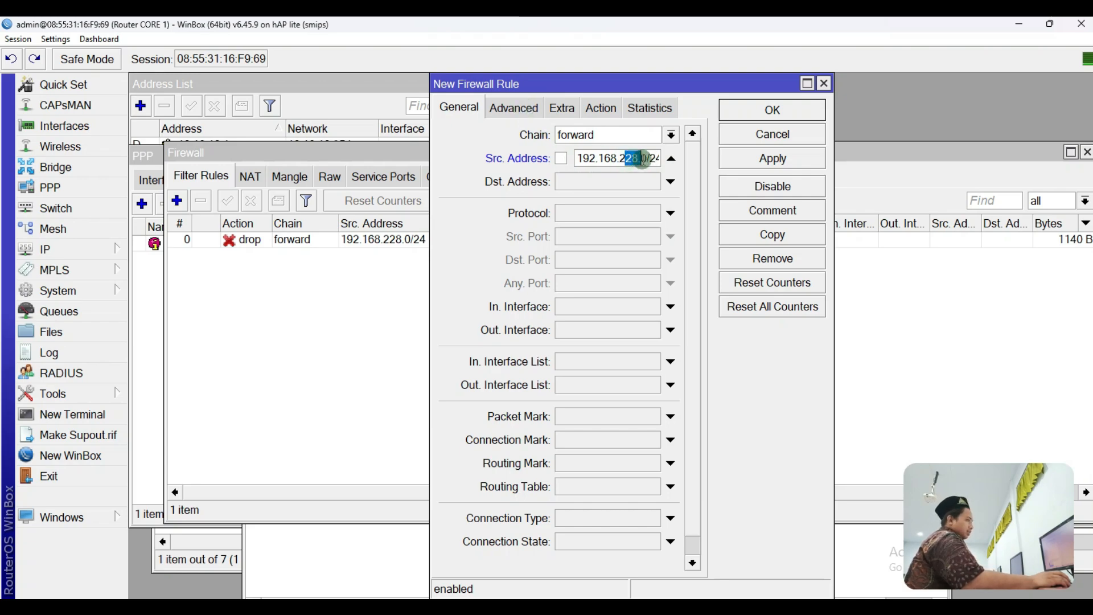
pyautogui.click(513, 108)
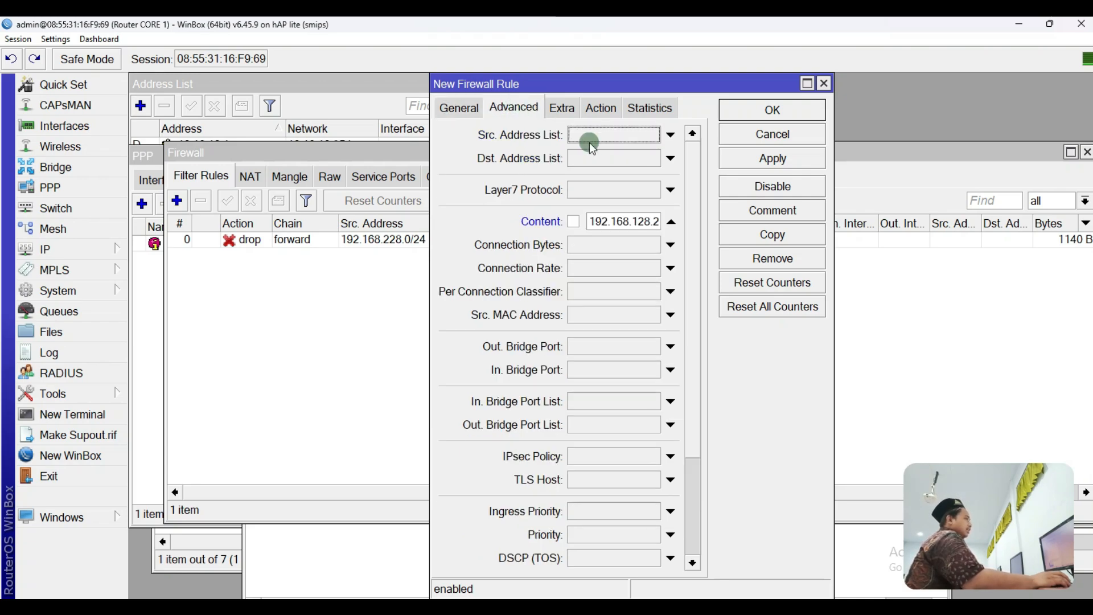
pyautogui.moveTo(604, 221); pyautogui.dragTo(658, 221)
pyautogui.moveTo(591, 221); pyautogui.dragTo(662, 221)
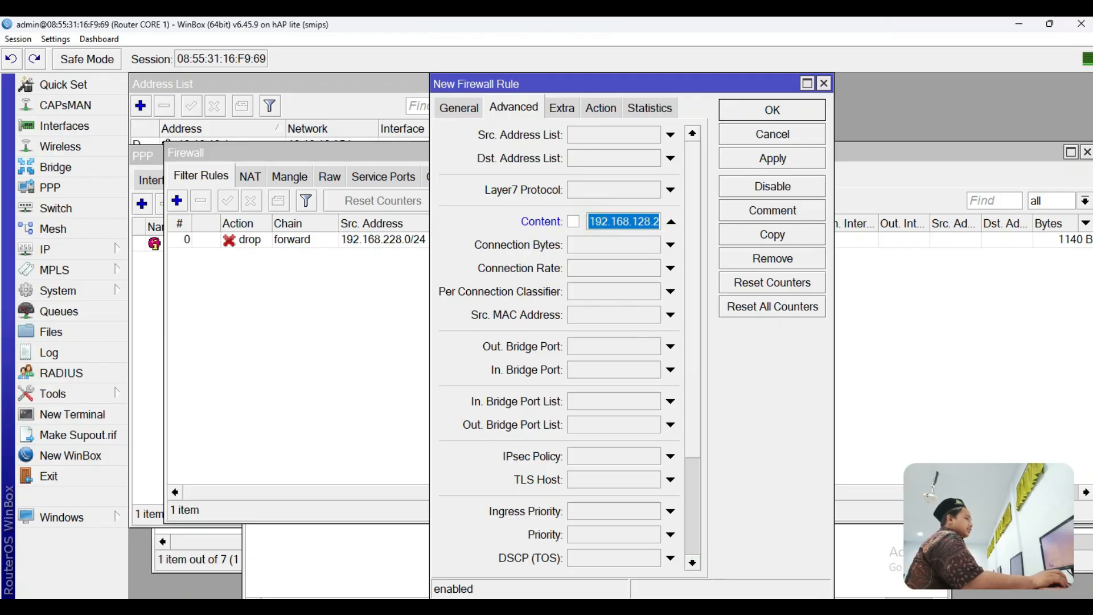
# Step: Check the Ethernet adapter's status and the web server's IP 192.168.128.2
pyautogui.click(793, 546)
pyautogui.doubleClick(159, 356)
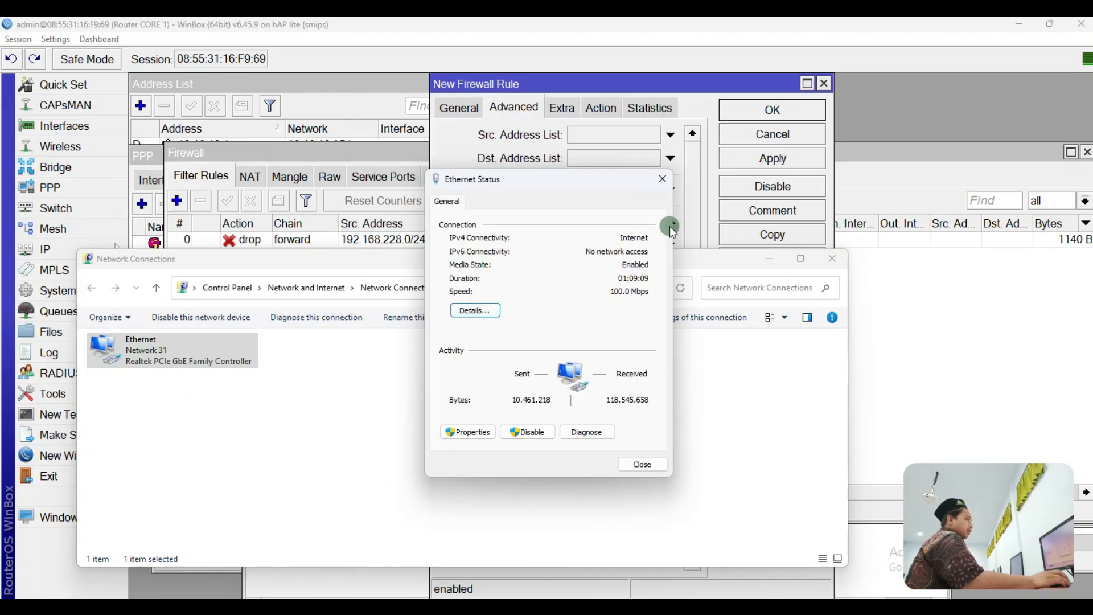
pyautogui.click(662, 179)
pyautogui.click(827, 258)
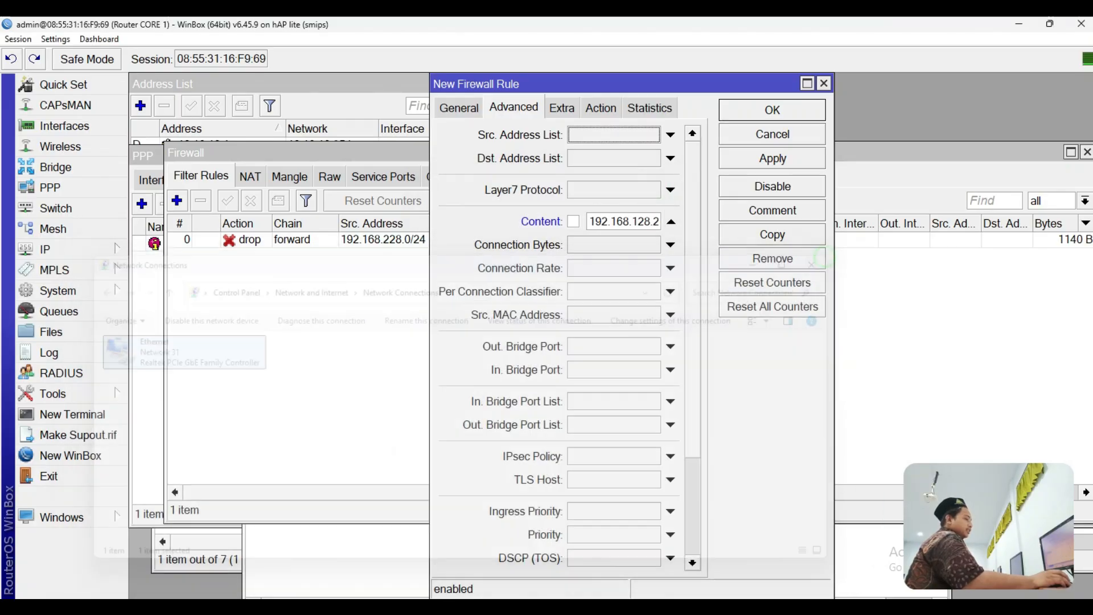
pyautogui.click(789, 607)
pyautogui.doubleClick(285, 223)
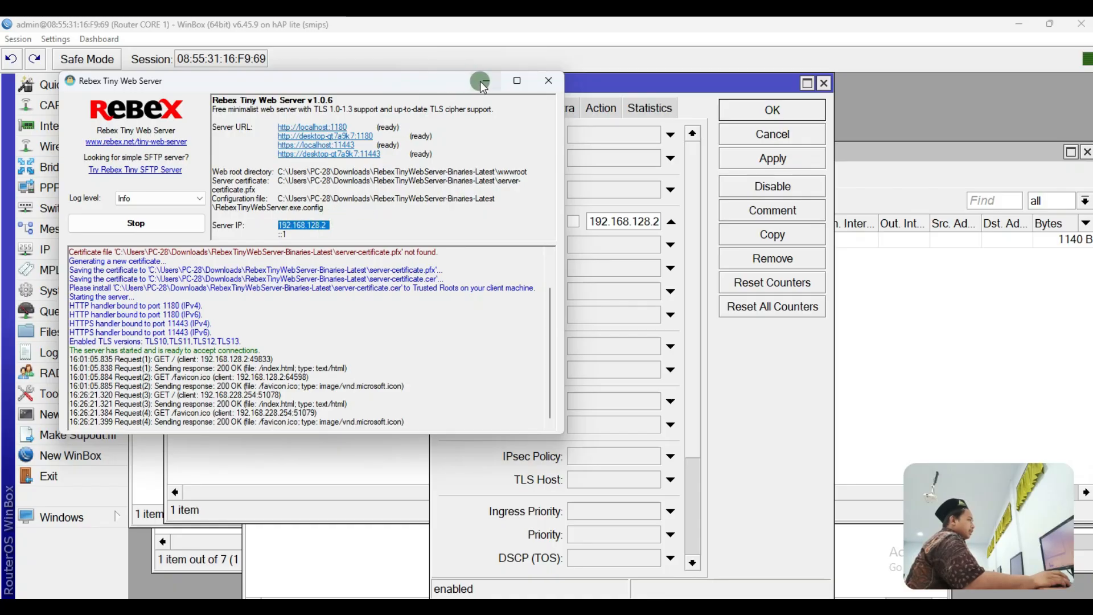
pyautogui.click(482, 83)
# Step: Confirm the drop action, then apply and save the new rule
pyautogui.click(601, 107)
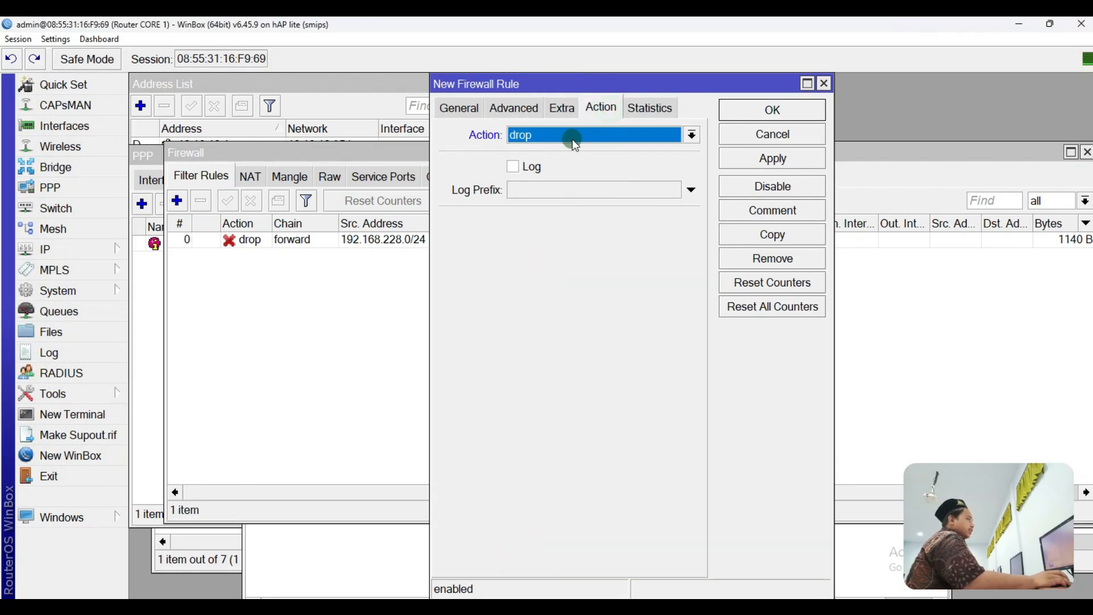
pyautogui.click(751, 158)
pyautogui.click(746, 112)
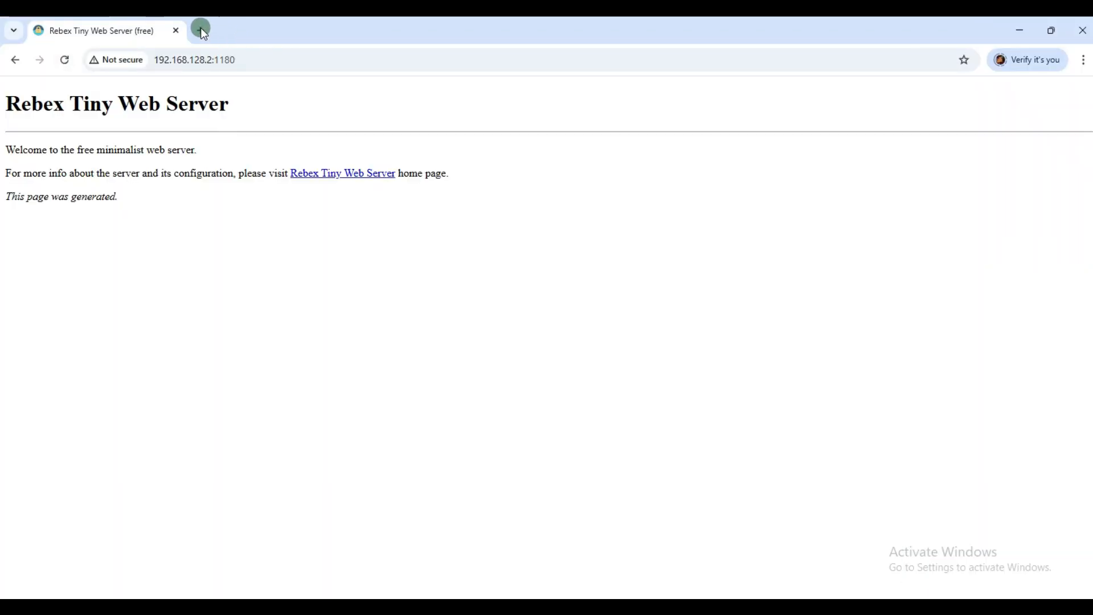
# Step: Reopen the web server address in a new tab and close the old Rebex tab
pyautogui.click(217, 32)
pyautogui.click(203, 59)
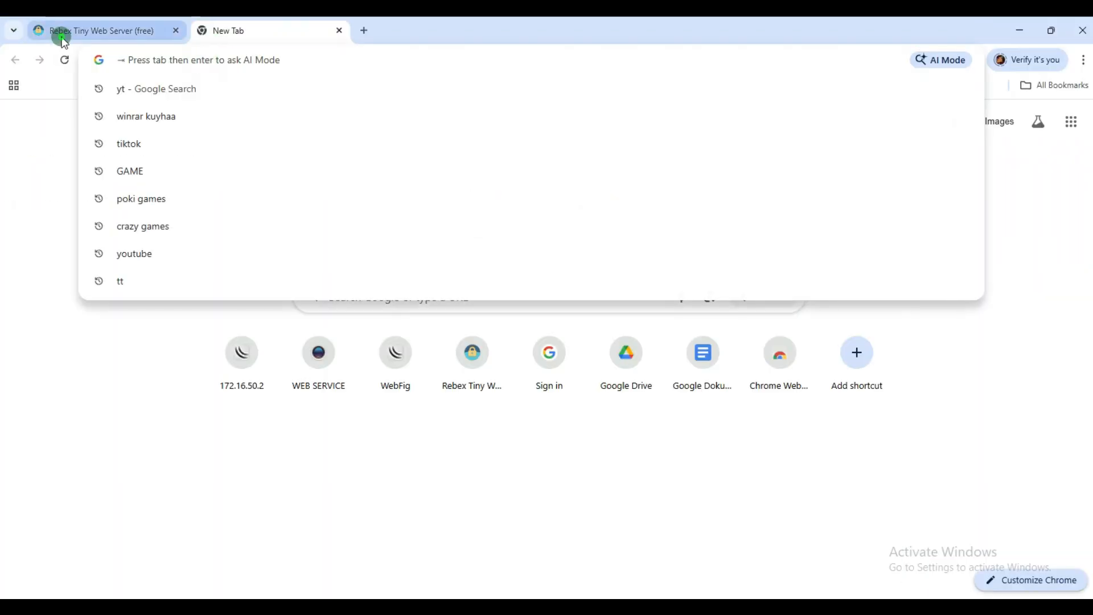
pyautogui.click(63, 37)
pyautogui.click(203, 59)
pyautogui.hotkey('ctrl', 'c')
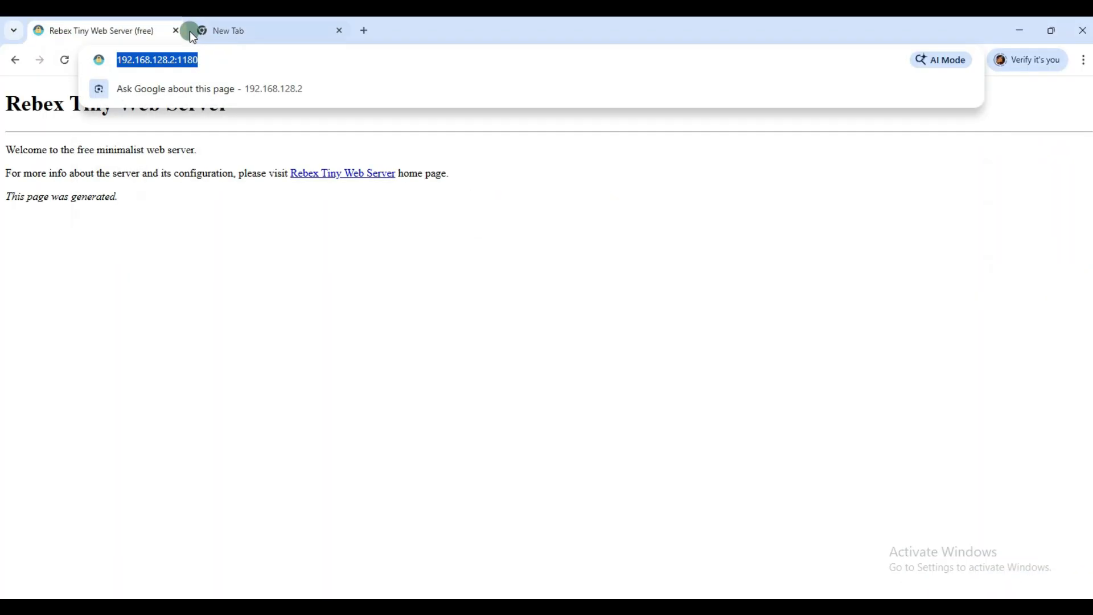
pyautogui.click(239, 35)
pyautogui.click(244, 58)
pyautogui.hotkey('ctrl', 'v')
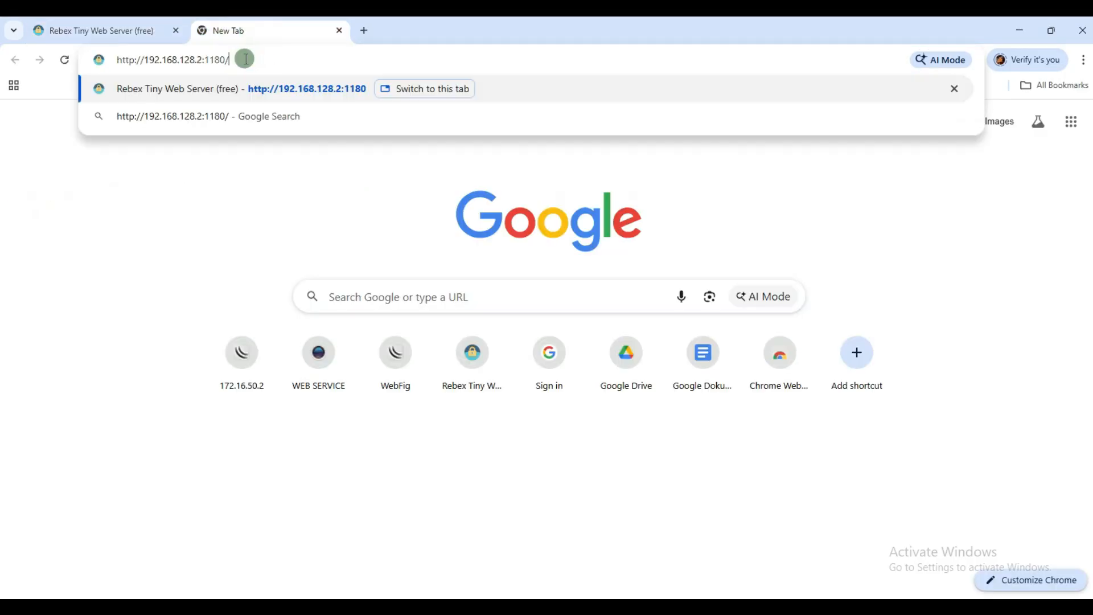
pyautogui.click(176, 30)
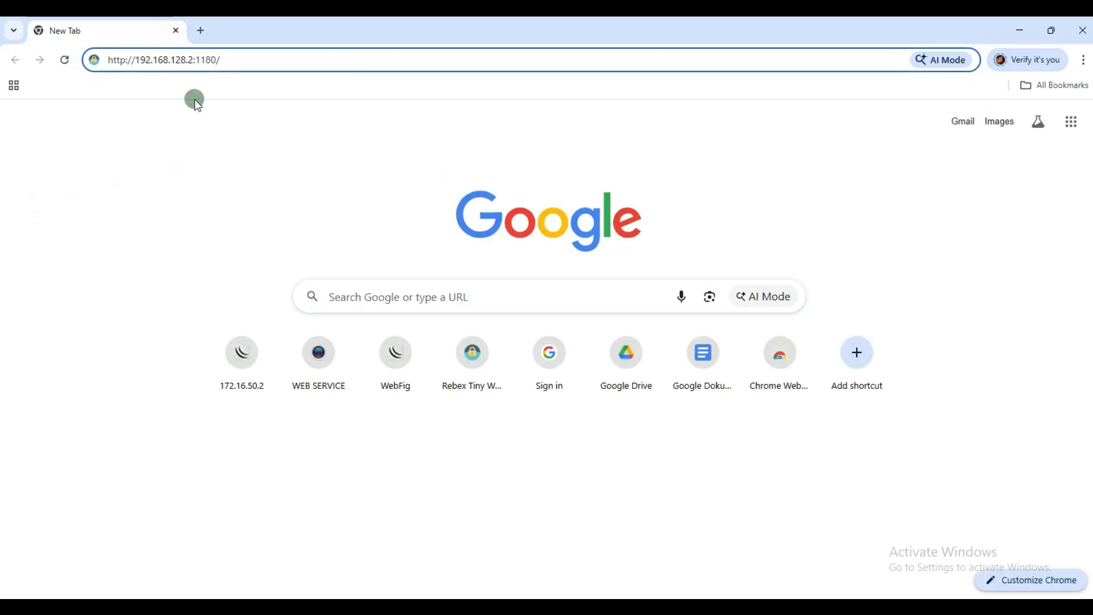
pyautogui.press('Return')
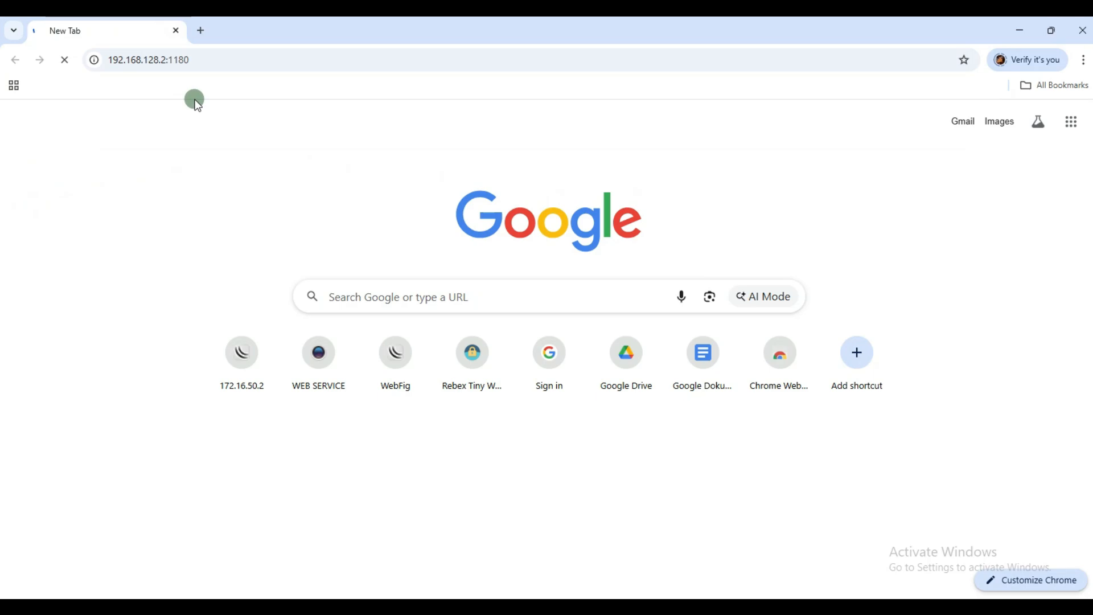
# Step: Search Google for yt in another tab and open the YouTube result separately
pyautogui.click(202, 32)
pyautogui.click(285, 64)
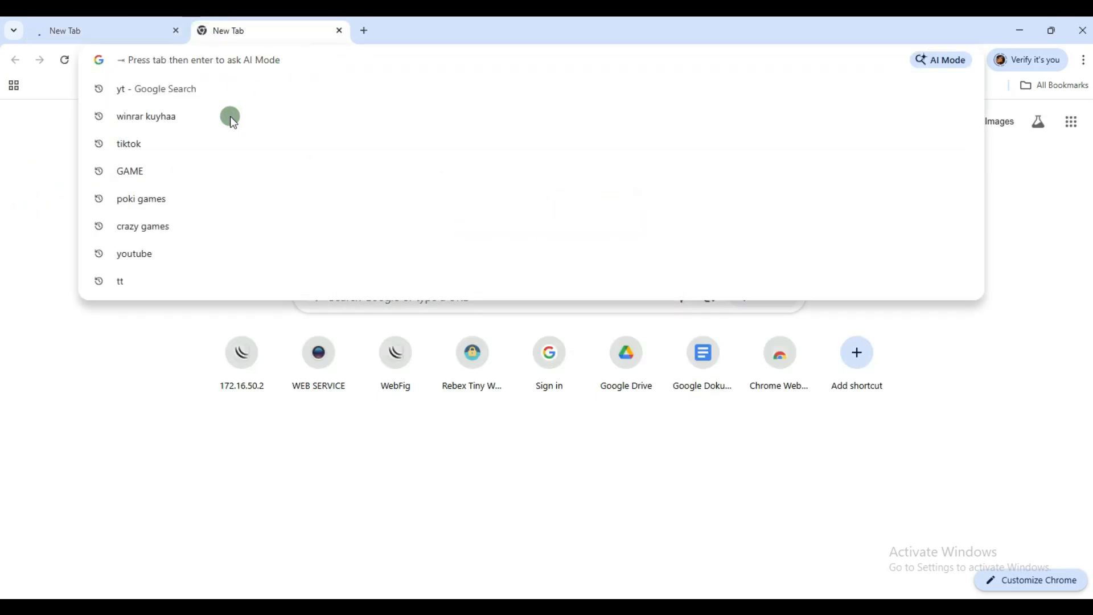
pyautogui.click(245, 85)
pyautogui.rightClick(199, 231)
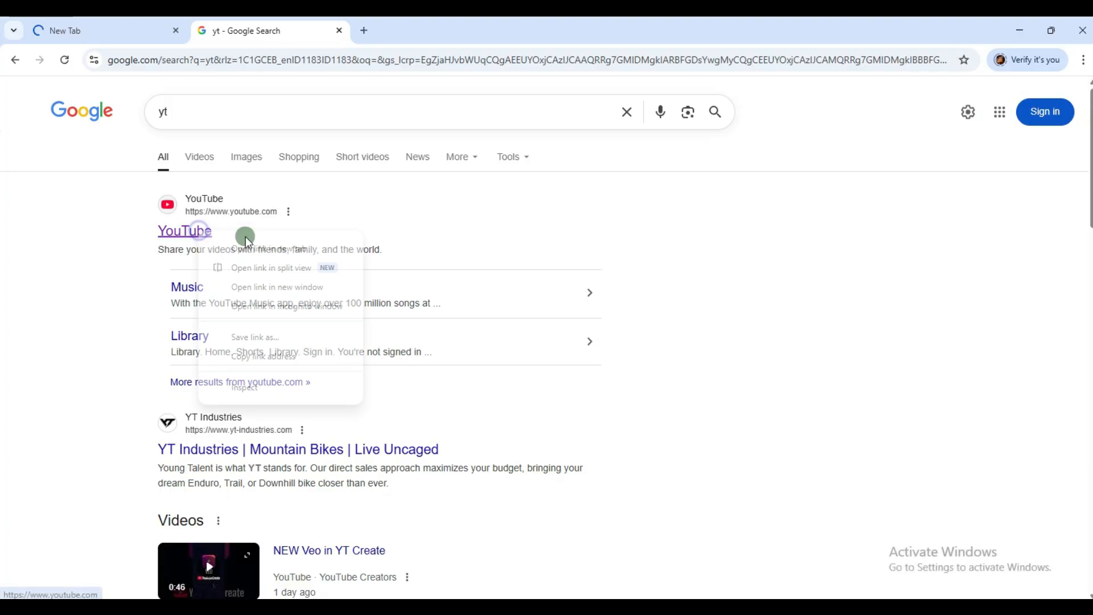
pyautogui.click(251, 248)
pyautogui.click(402, 34)
pyautogui.click(83, 27)
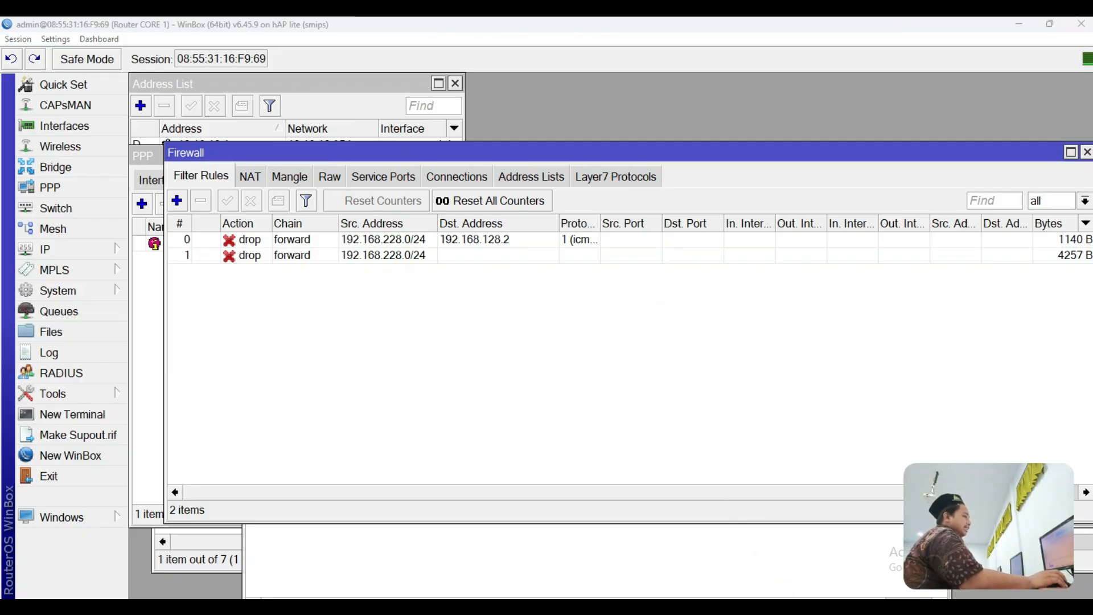
# Step: Undo three freehand loops on the topology diagram and circle CLIENT instead
pyautogui.click(663, 607)
pyautogui.click(189, 48)
pyautogui.click(189, 48)
pyautogui.click(189, 48)
pyautogui.moveTo(875, 422)
pyautogui.mouseDown()
pyautogui.moveTo(797, 412)
pyautogui.moveTo(766, 475)
pyautogui.moveTo(876, 538)
pyautogui.moveTo(905, 373)
pyautogui.moveTo(805, 288)
pyautogui.moveTo(775, 415)
pyautogui.mouseUp()
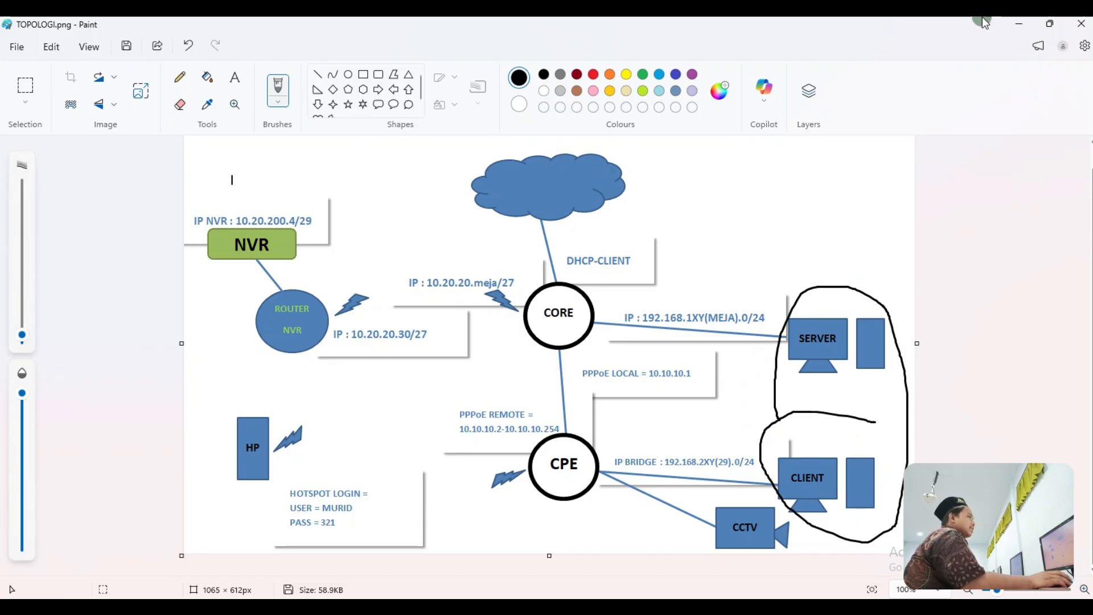
pyautogui.click(1029, 25)
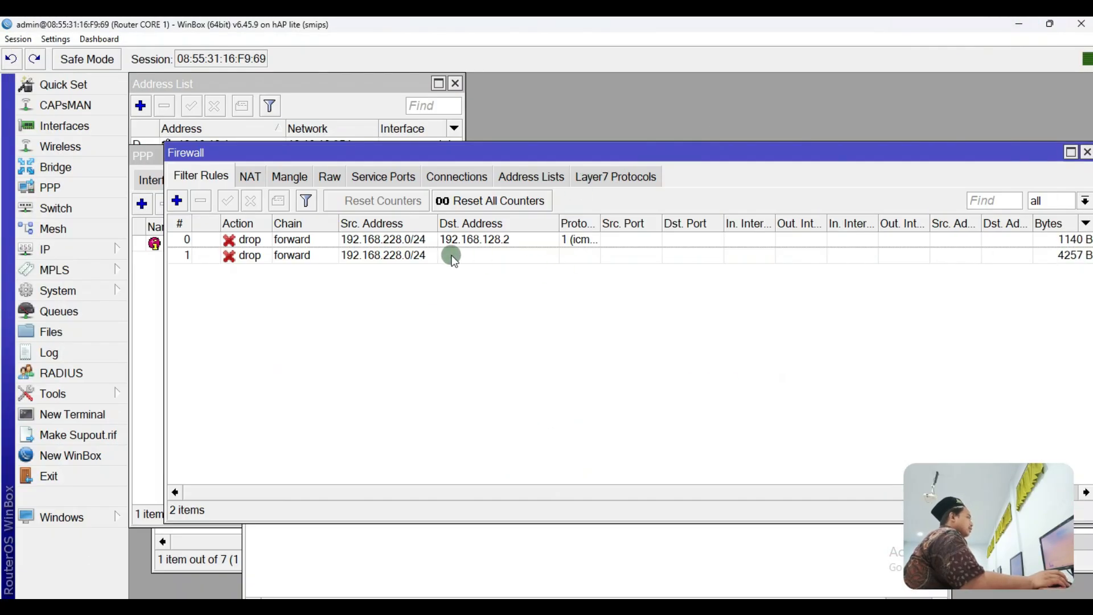
# Step: Invert the first drop rule's source address to !192.168.228.0/24
pyautogui.doubleClick(410, 240)
pyautogui.click(459, 107)
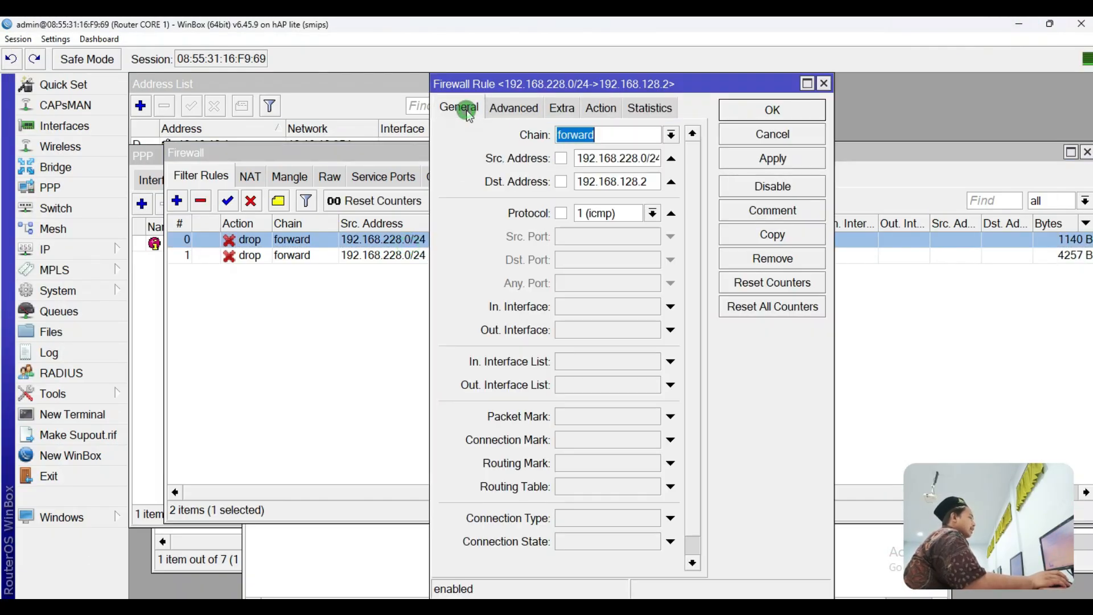
pyautogui.click(560, 158)
pyautogui.click(746, 159)
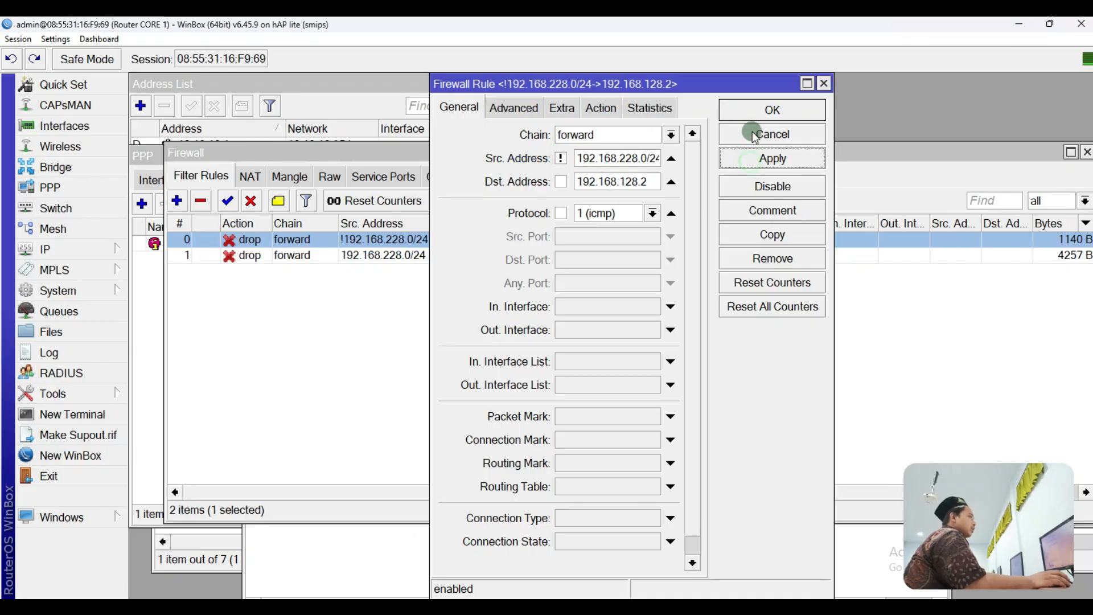
pyautogui.click(753, 109)
# Step: Invert the second drop rule's source address to !192.168.228.0/24 as well
pyautogui.doubleClick(450, 255)
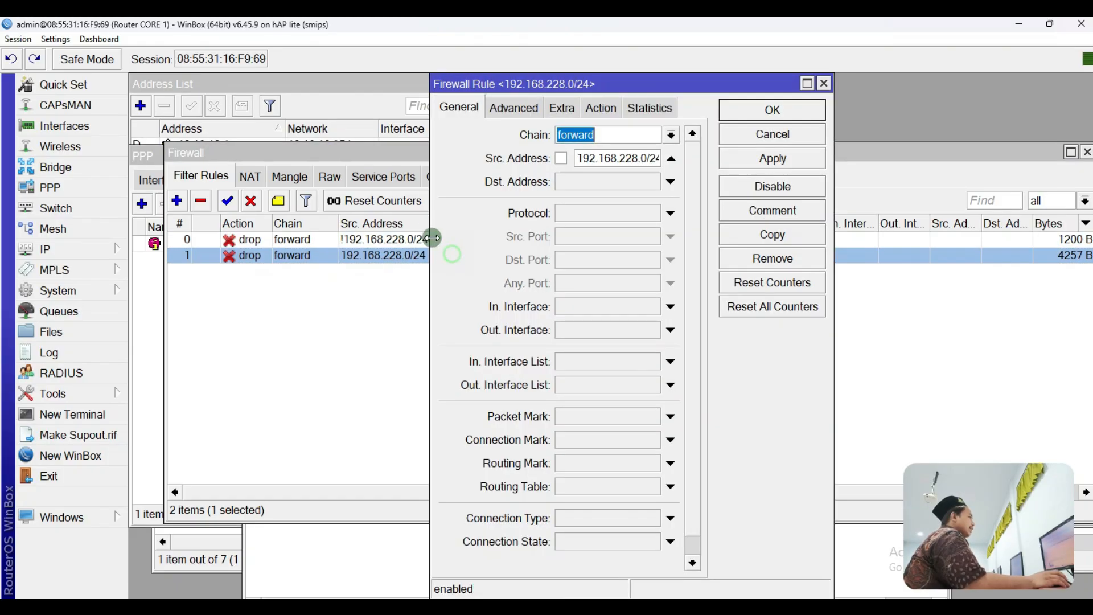
pyautogui.click(561, 158)
pyautogui.click(742, 157)
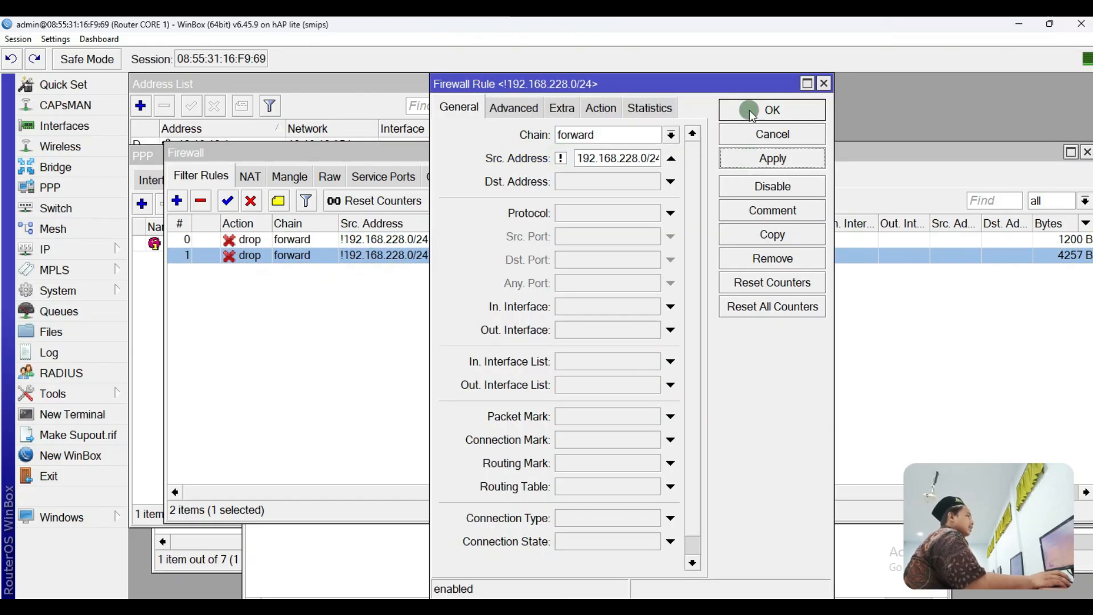
pyautogui.click(755, 109)
pyautogui.click(671, 343)
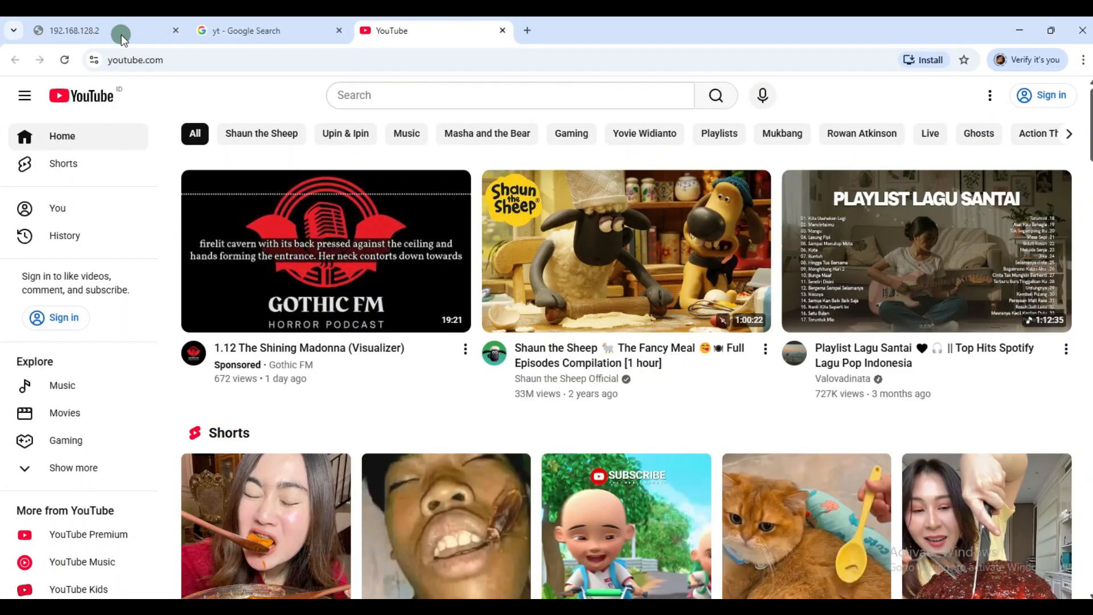
# Step: Reload the 192.168.128.2:1180 page and rerun ping 192.168.128.2
pyautogui.click(121, 35)
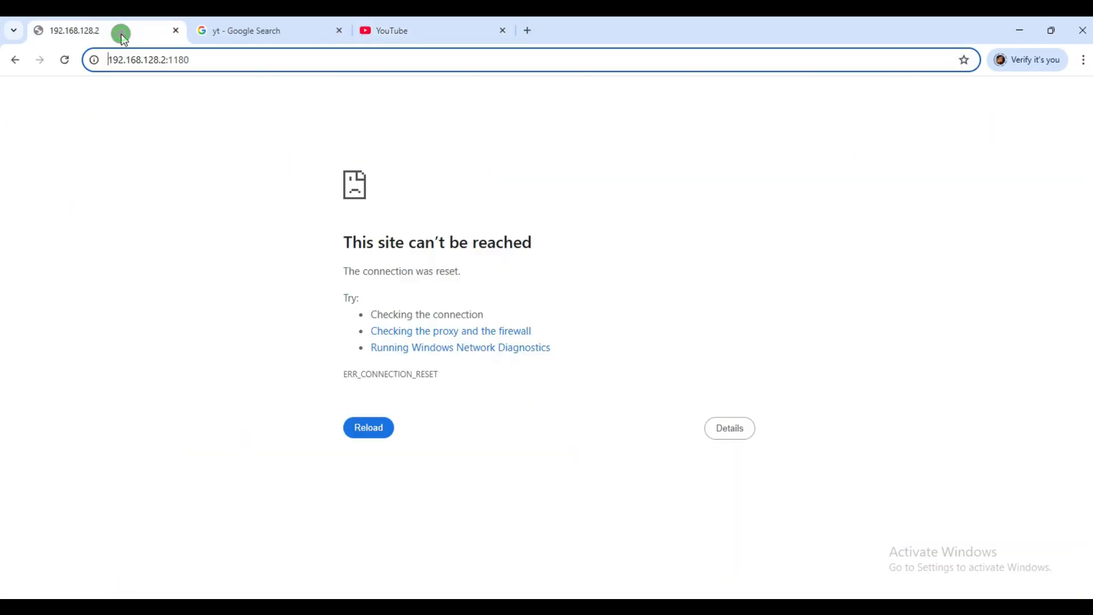
pyautogui.click(63, 59)
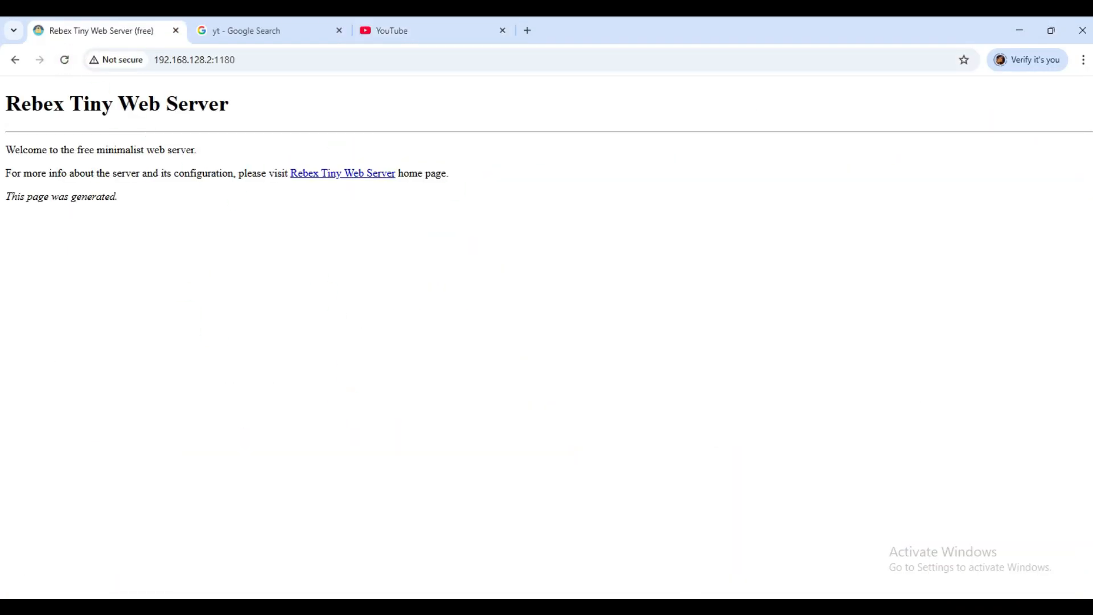
pyautogui.hotkey('alt', 'Tab')
pyautogui.click(337, 333)
pyautogui.press('Up')
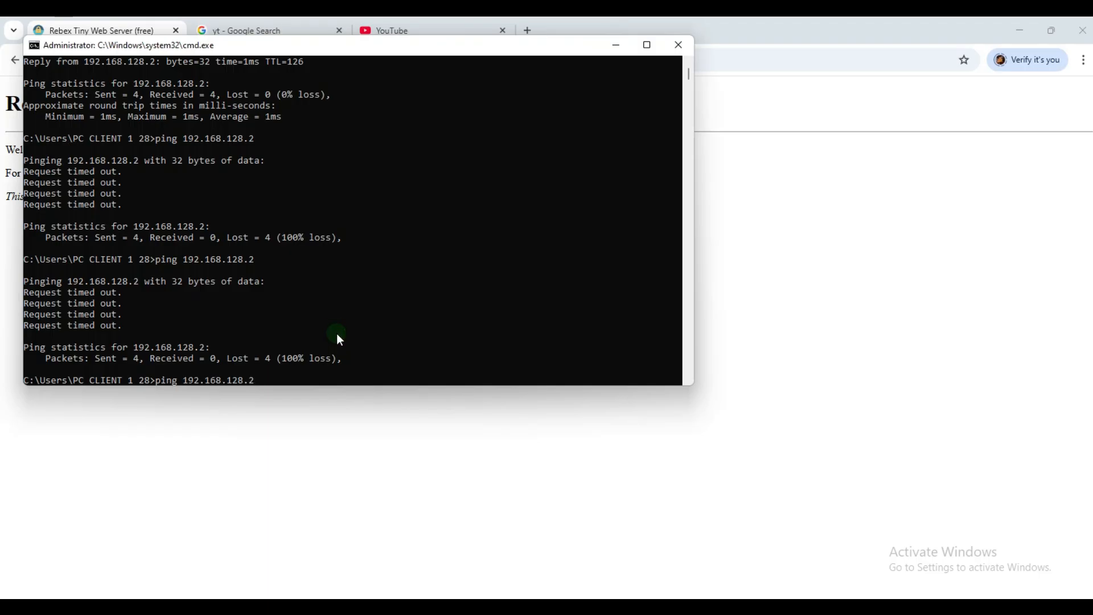
pyautogui.press('Return')
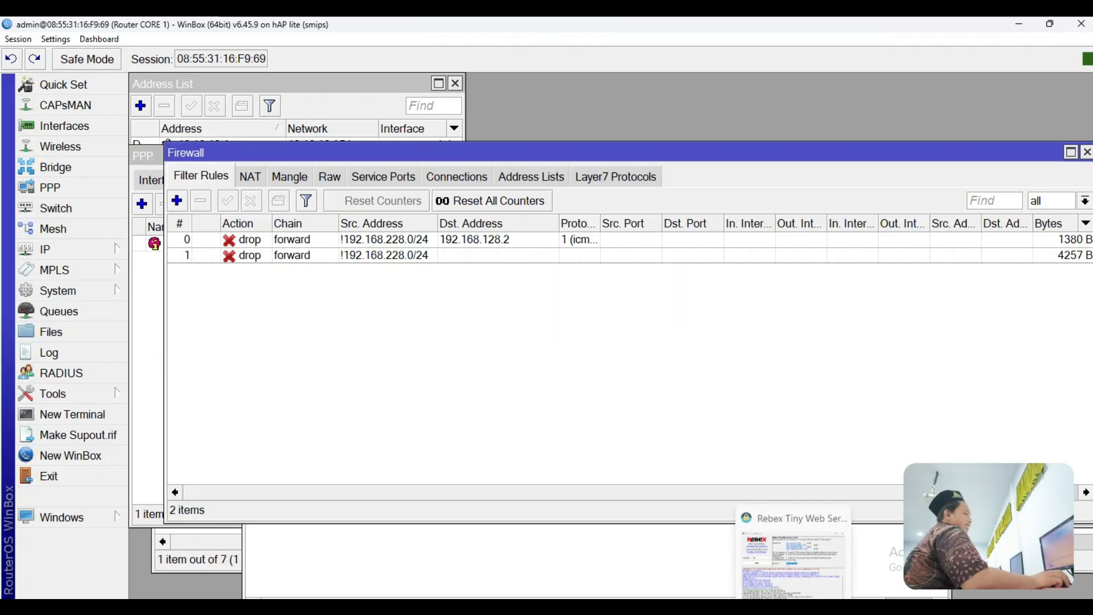
# Step: Check the Rebex Tiny Web Server window, then bring up the topology diagram
pyautogui.click(791, 541)
pyautogui.hotkey('alt', 'Tab')
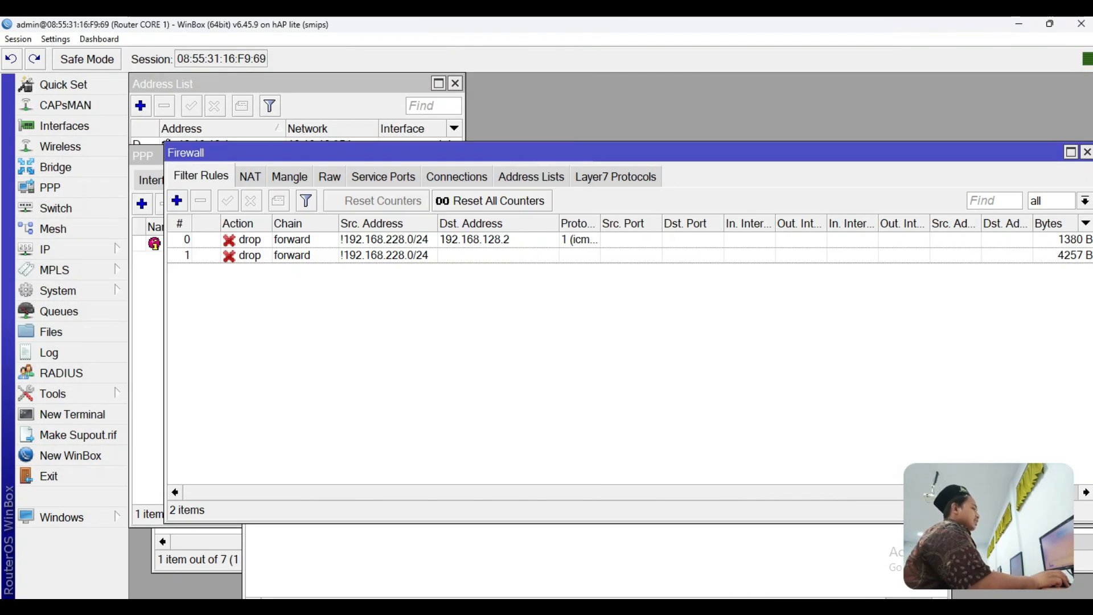
pyautogui.hotkey('alt', 'Tab')
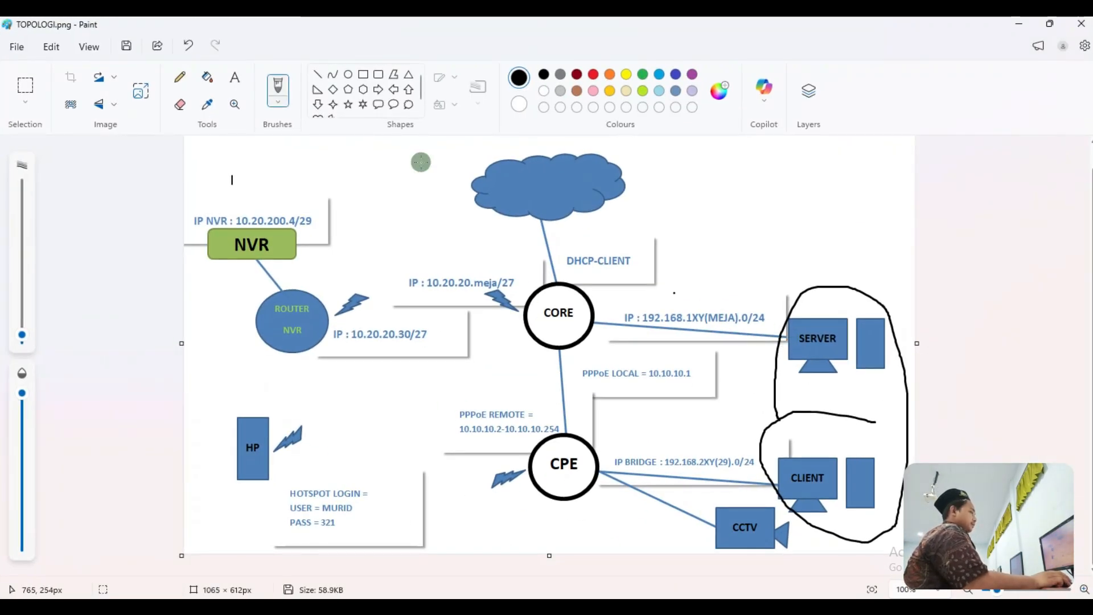
# Step: Undo the SERVER and CLIENT loop, sketch and undo a CLIENT loop, then circle CCTV
pyautogui.click(189, 51)
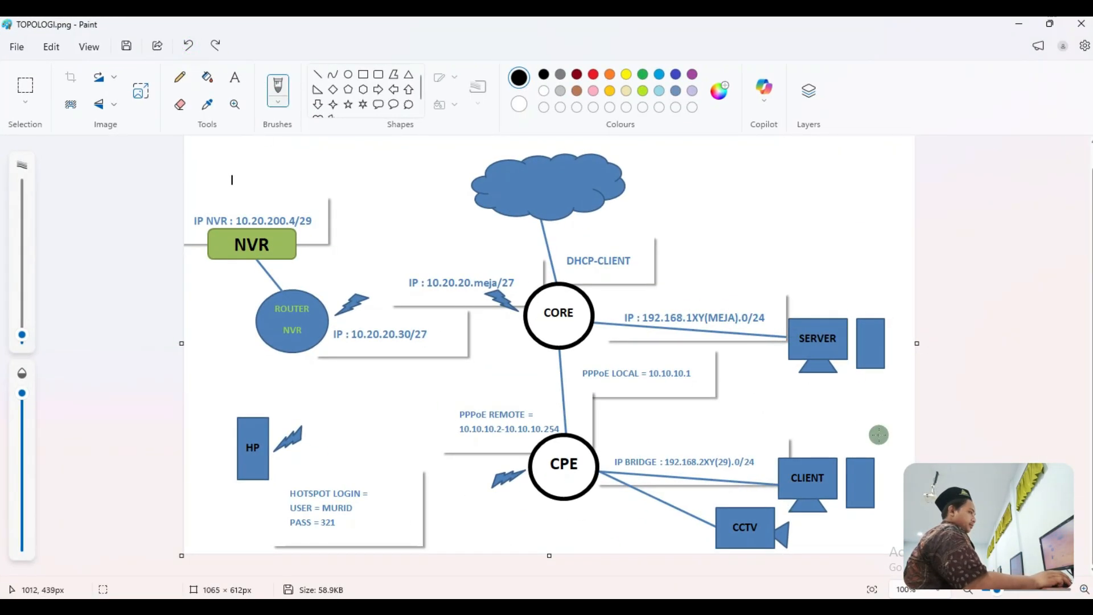
pyautogui.moveTo(878, 435)
pyautogui.mouseDown()
pyautogui.moveTo(699, 443)
pyautogui.moveTo(794, 524)
pyautogui.moveTo(882, 484)
pyautogui.moveTo(864, 456)
pyautogui.mouseUp()
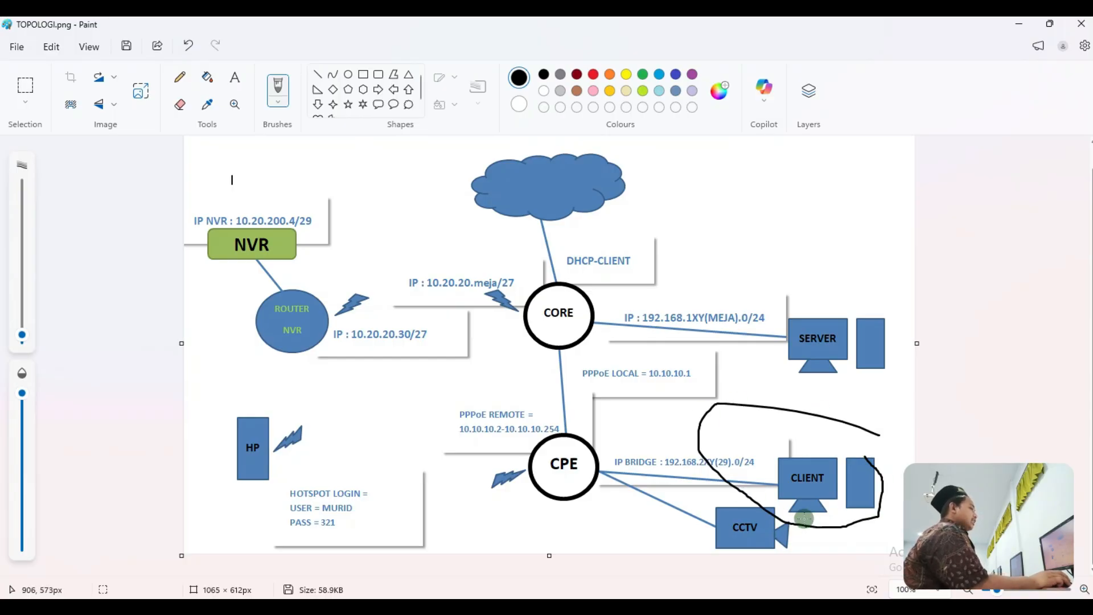
pyautogui.click(188, 45)
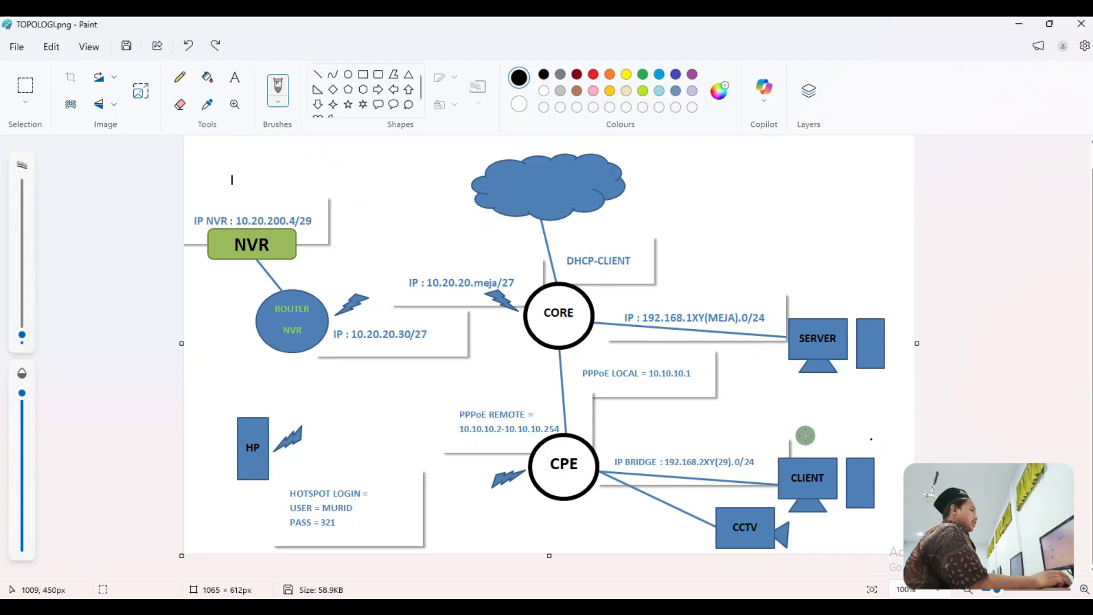
pyautogui.moveTo(821, 533)
pyautogui.mouseDown()
pyautogui.moveTo(695, 463)
pyautogui.moveTo(771, 558)
pyautogui.moveTo(866, 523)
pyautogui.mouseUp()
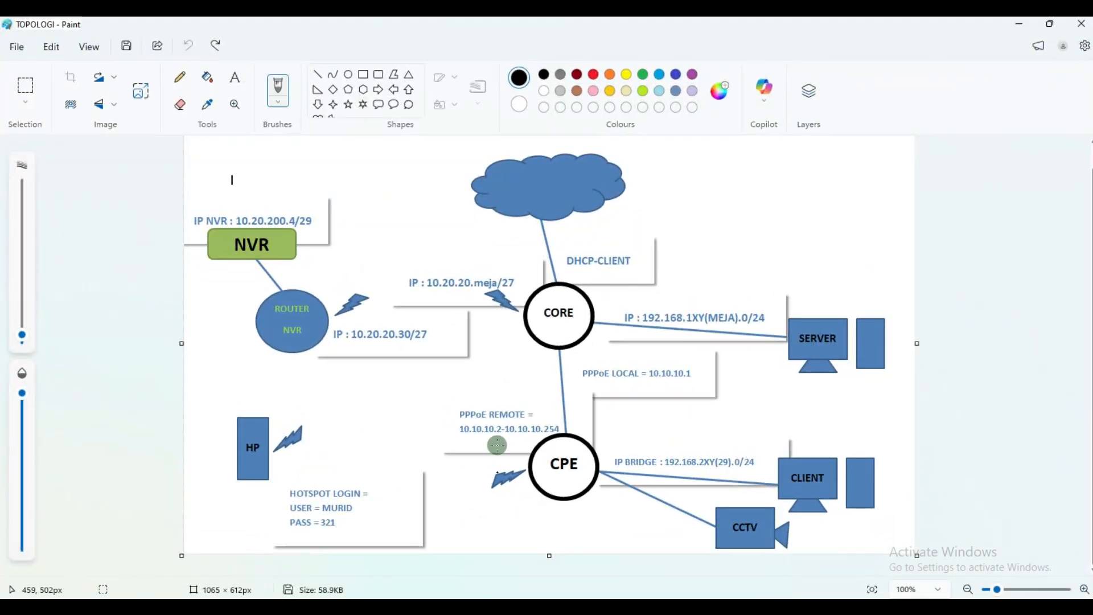
# Step: Clear the desktop down to WinBox, closing the Hotspot, wireless tables and address list windows
pyautogui.click(1019, 24)
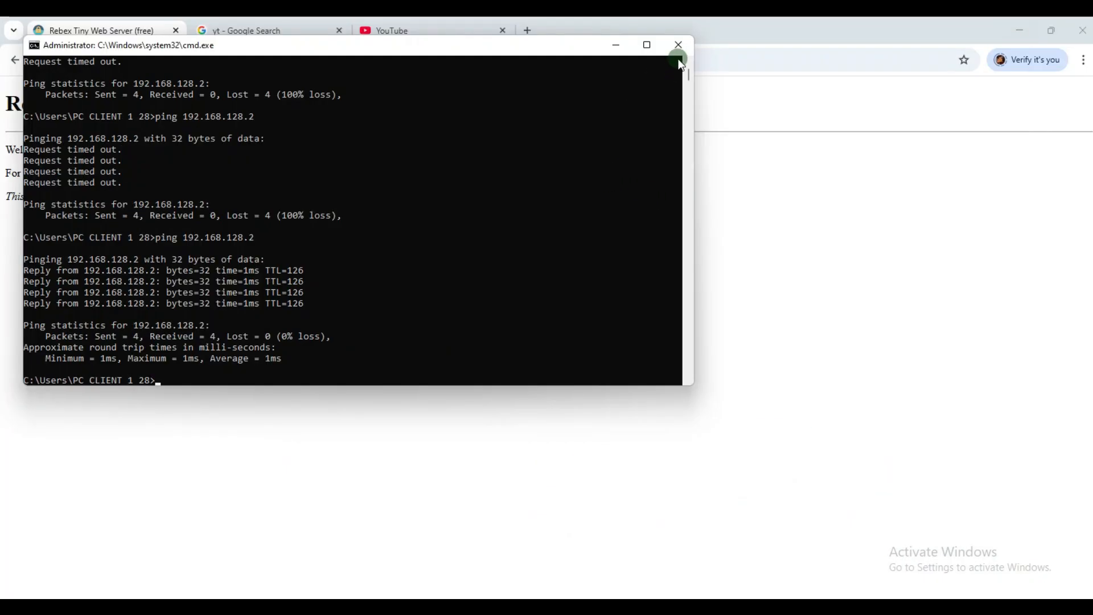
pyautogui.click(678, 45)
pyautogui.click(1023, 30)
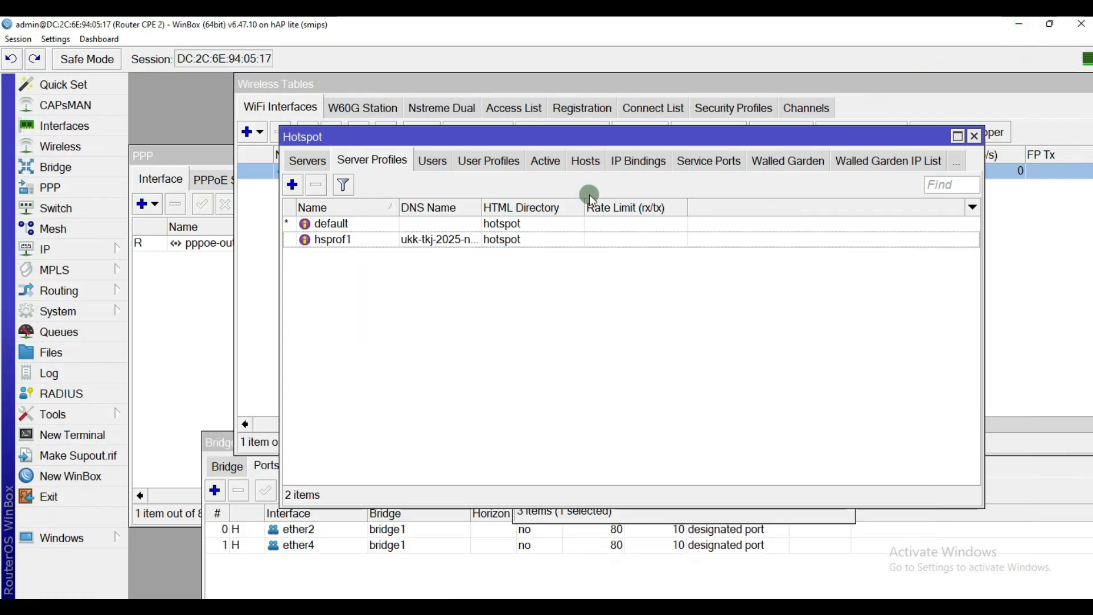
pyautogui.click(974, 137)
pyautogui.moveTo(1071, 88); pyautogui.dragTo(817, 139)
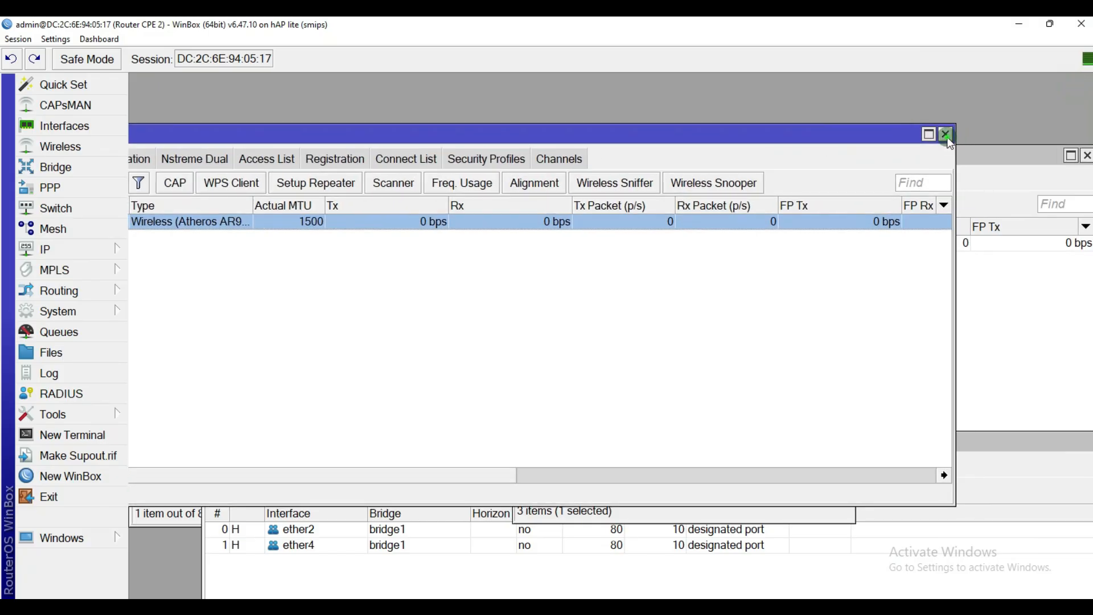
pyautogui.click(943, 136)
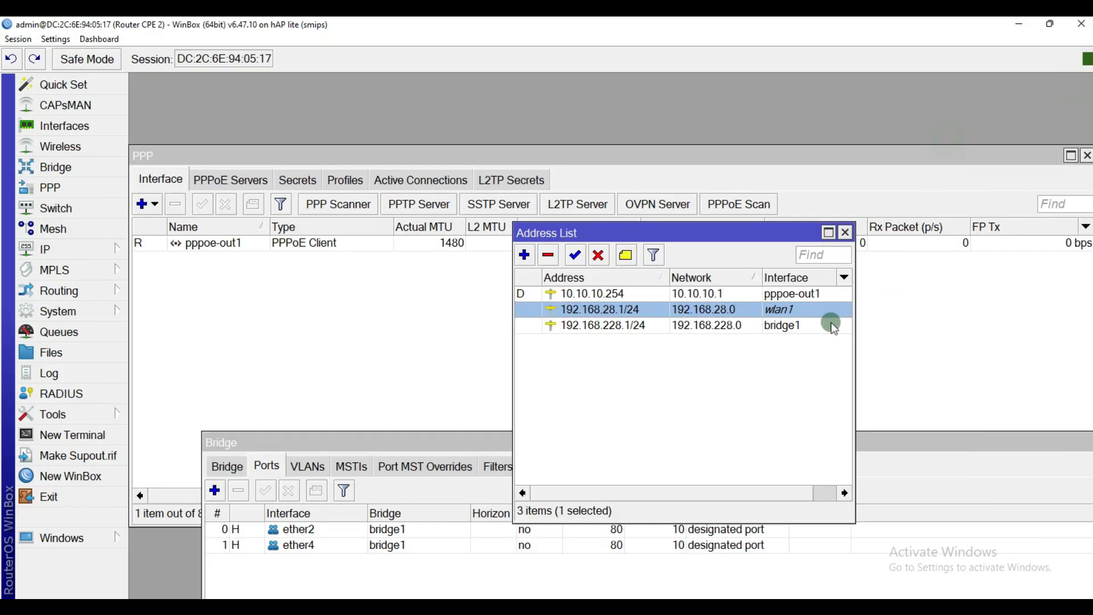
pyautogui.click(846, 233)
# Step: Open IP > DHCP Server leases, widen the columns and select the 192.168.228.254 lease
pyautogui.click(91, 245)
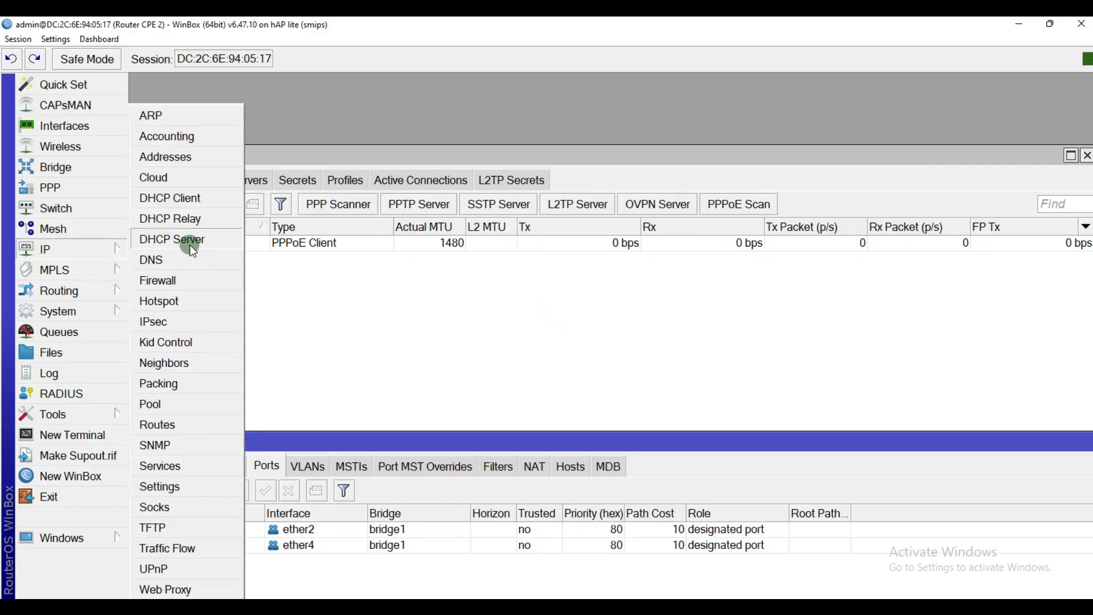
pyautogui.click(174, 239)
pyautogui.click(307, 181)
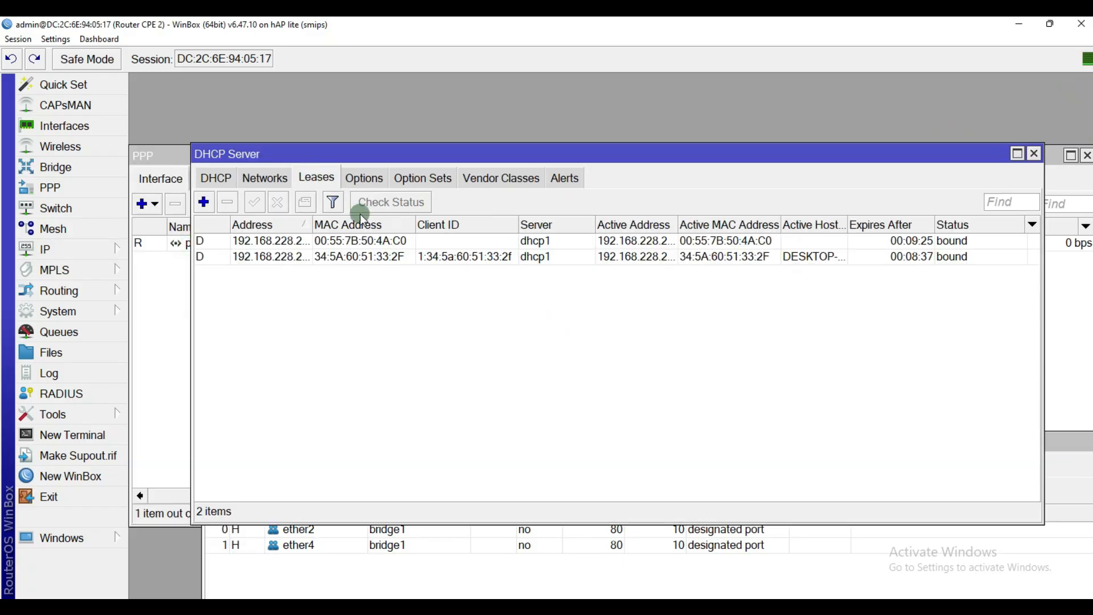
pyautogui.click(509, 258)
pyautogui.click(447, 241)
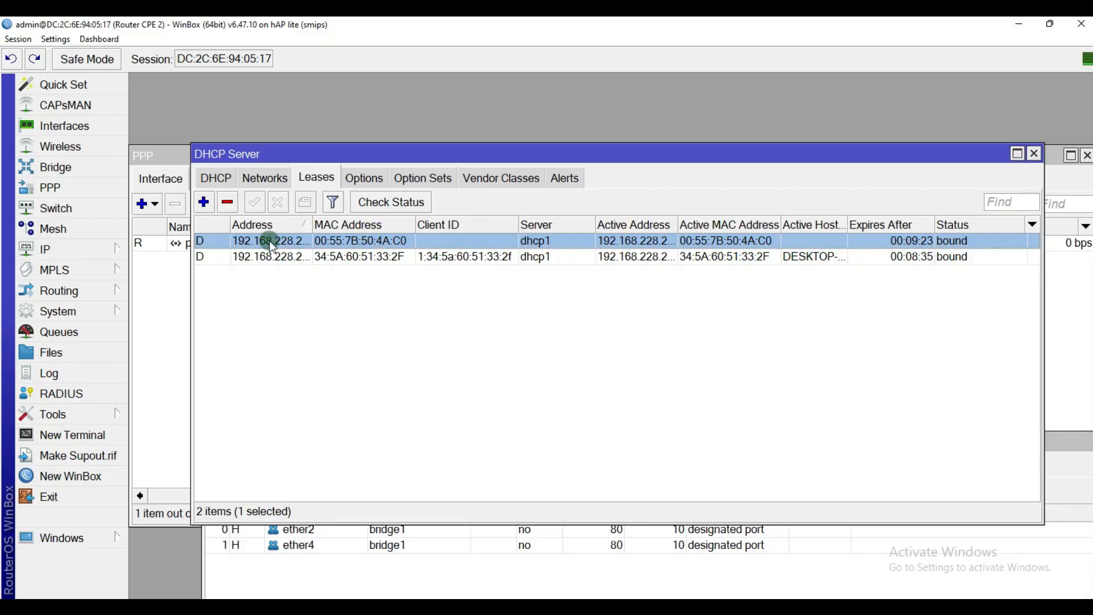
pyautogui.moveTo(311, 224); pyautogui.dragTo(350, 224)
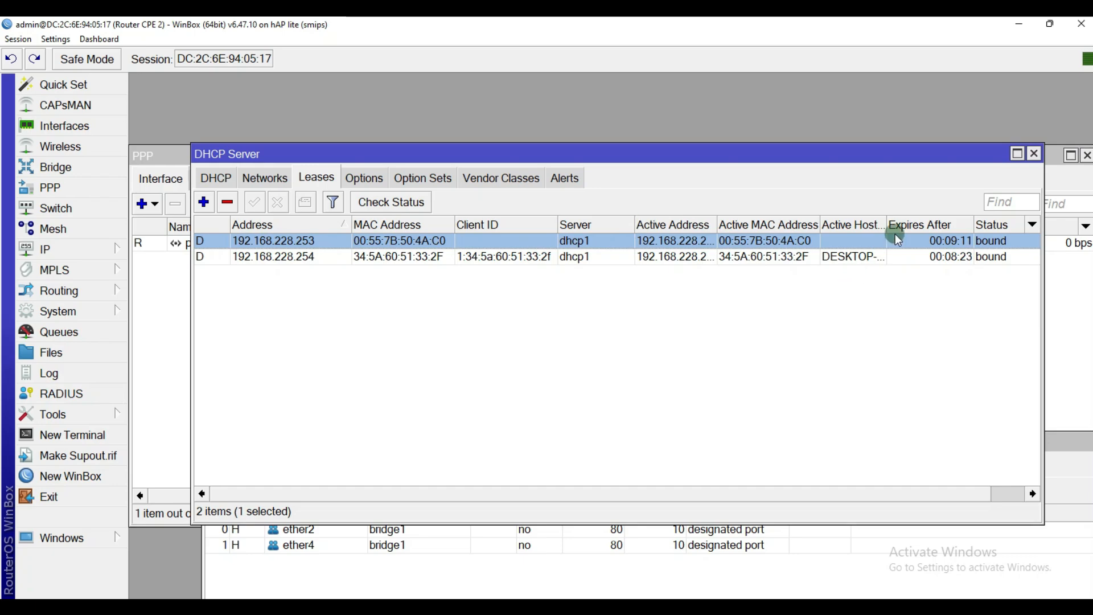
pyautogui.moveTo(885, 219); pyautogui.dragTo(903, 222)
pyautogui.moveTo(924, 222); pyautogui.dragTo(940, 223)
pyautogui.click(855, 257)
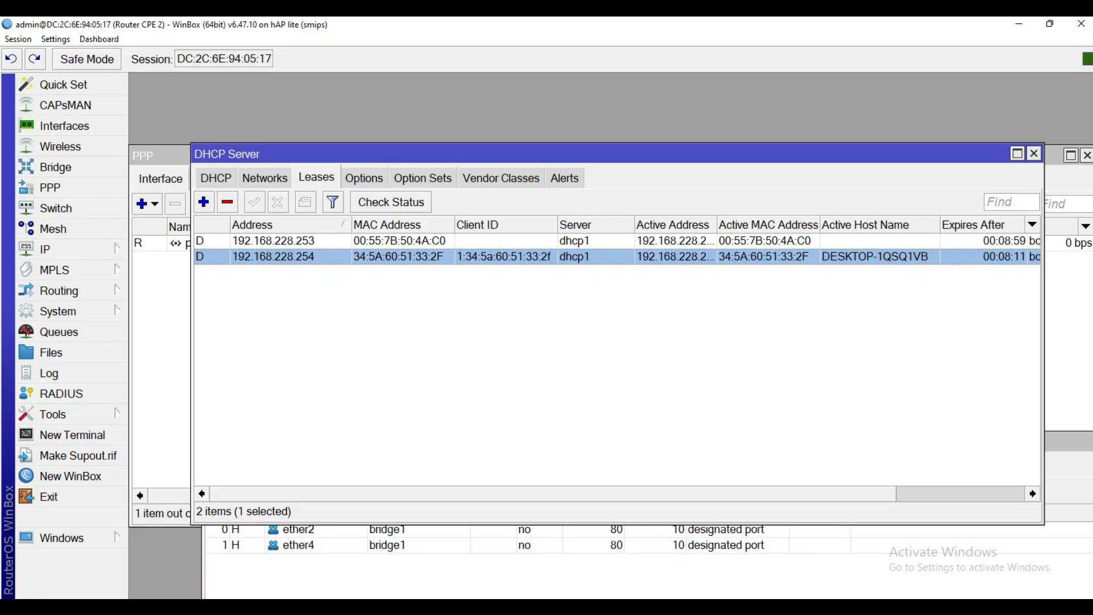
pyautogui.click(783, 561)
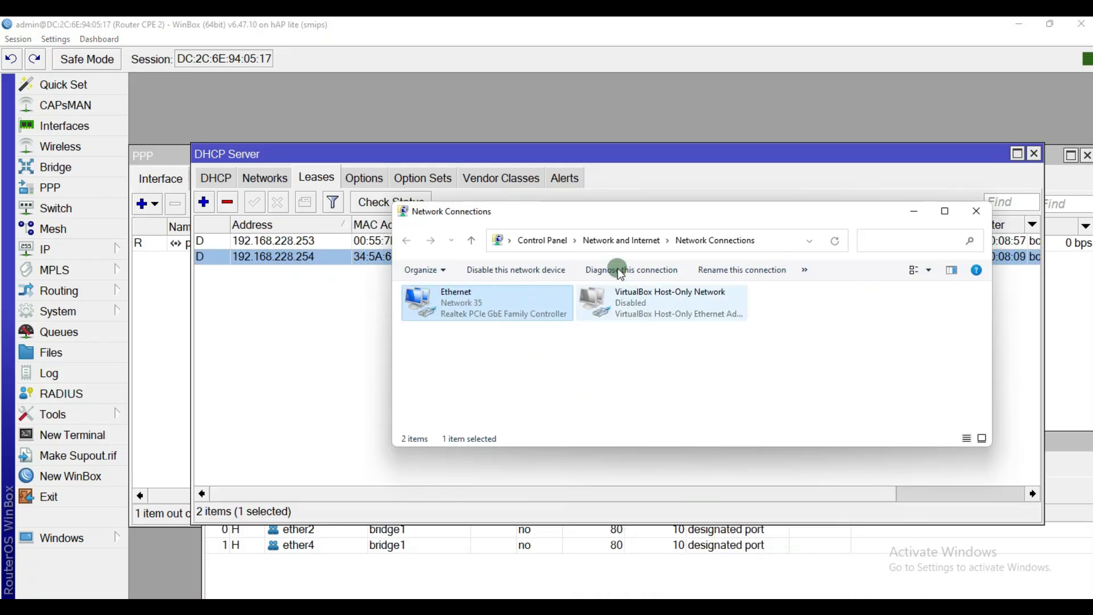
# Step: Check the Ethernet details show IPv4 192.168.228.254, then close the status windows
pyautogui.moveTo(652, 217); pyautogui.dragTo(695, 238)
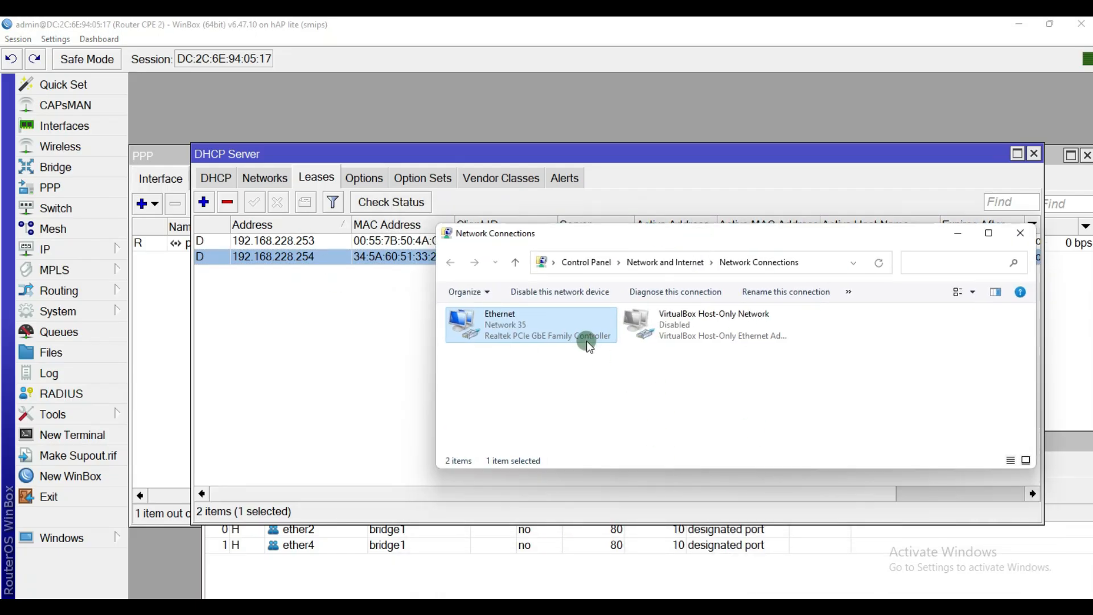
pyautogui.doubleClick(526, 330)
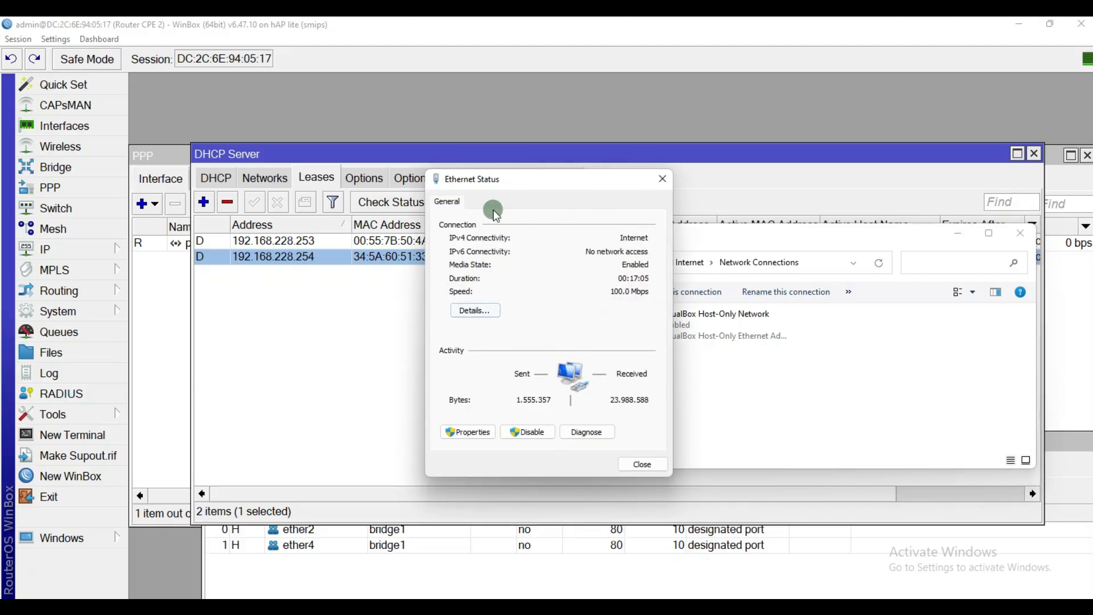
pyautogui.click(475, 310)
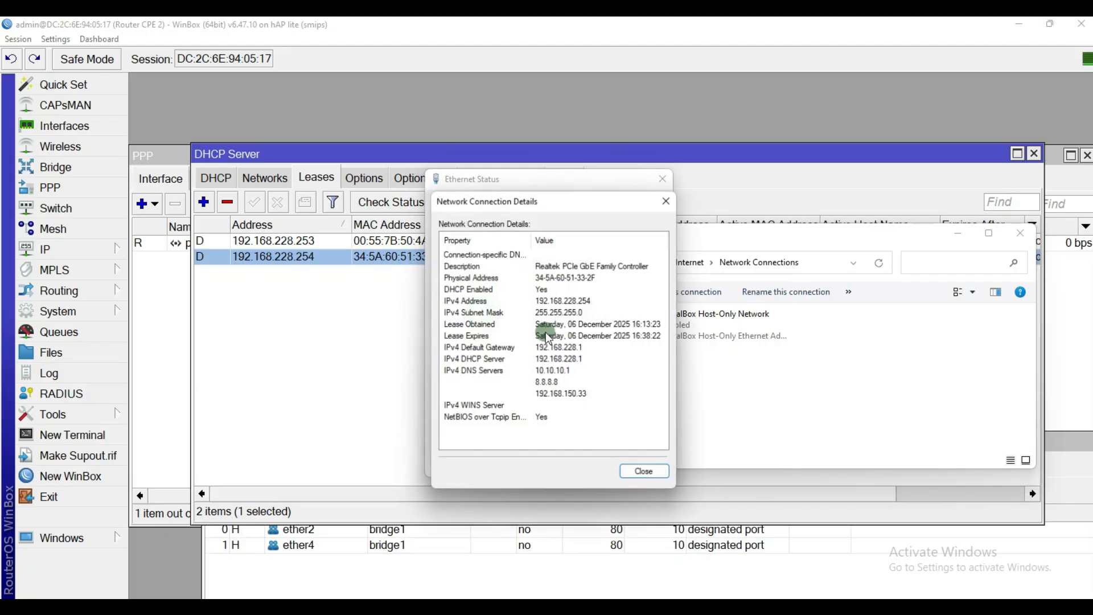
pyautogui.click(566, 300)
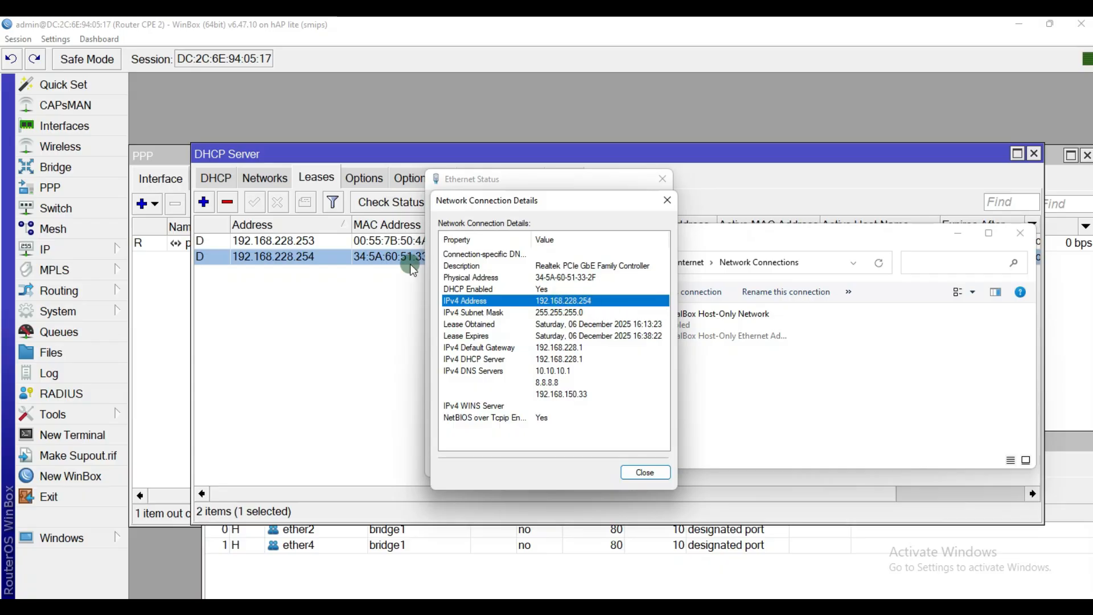
pyautogui.click(667, 199)
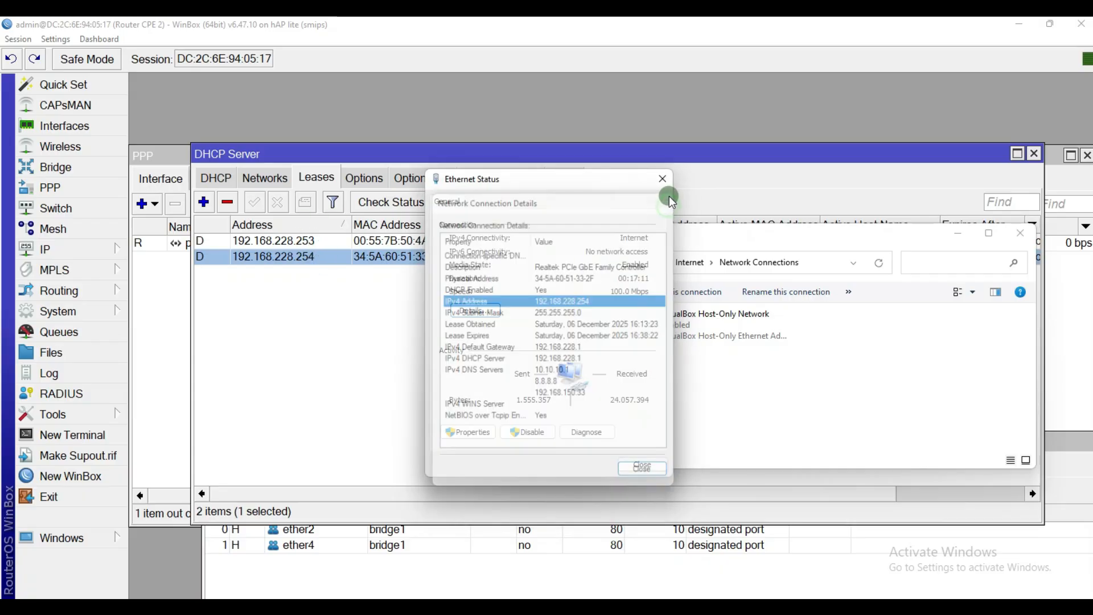
pyautogui.click(663, 179)
pyautogui.click(1011, 232)
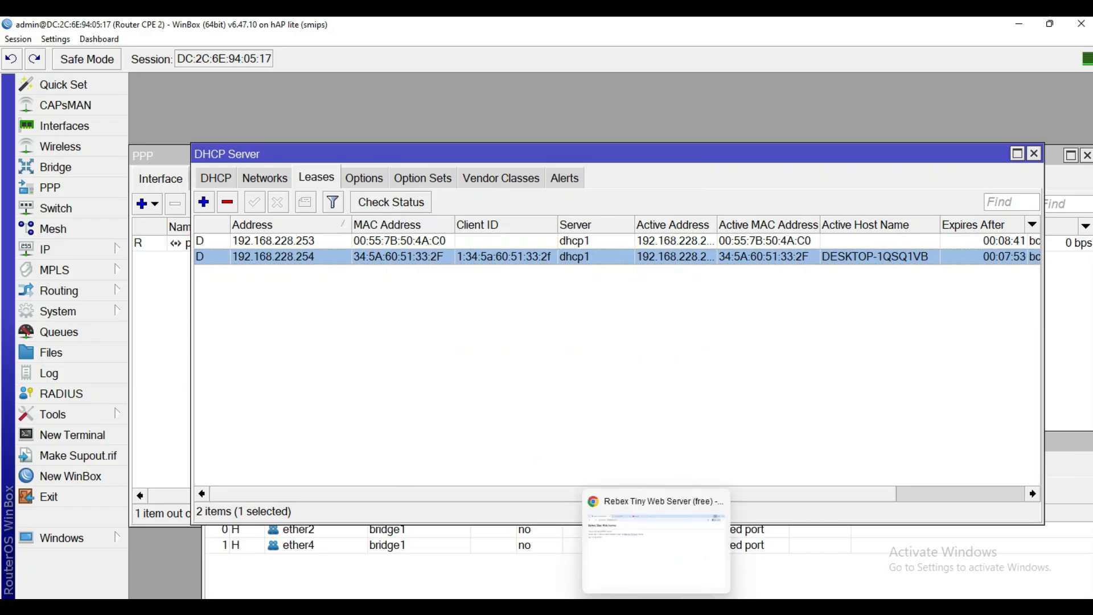
pyautogui.click(658, 607)
# Step: Circle the NVR and its IP address on the topology diagram
pyautogui.click(279, 30)
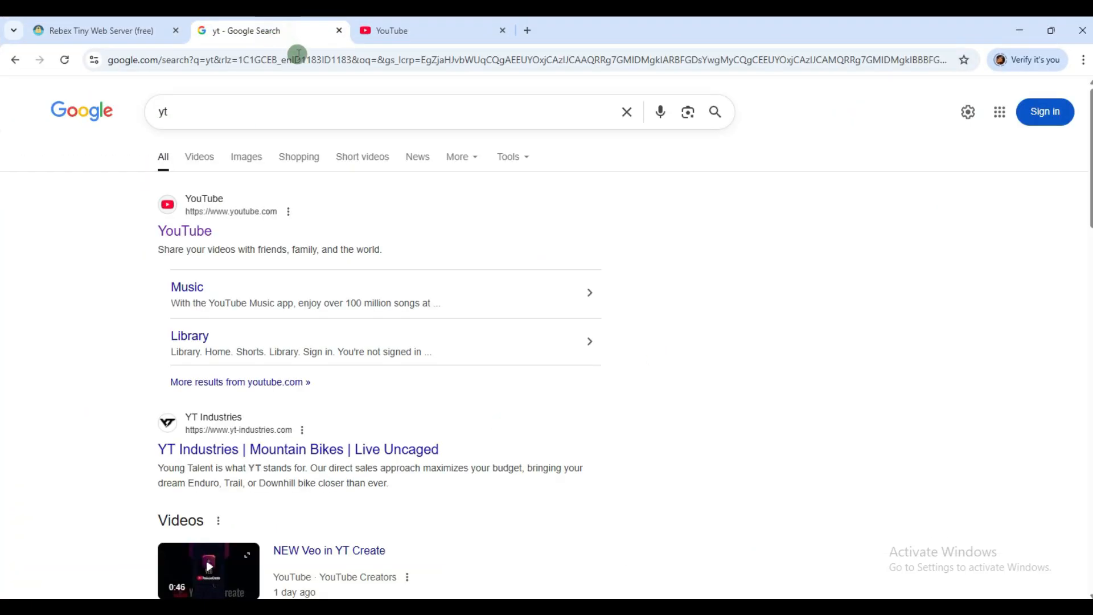
pyautogui.click(293, 57)
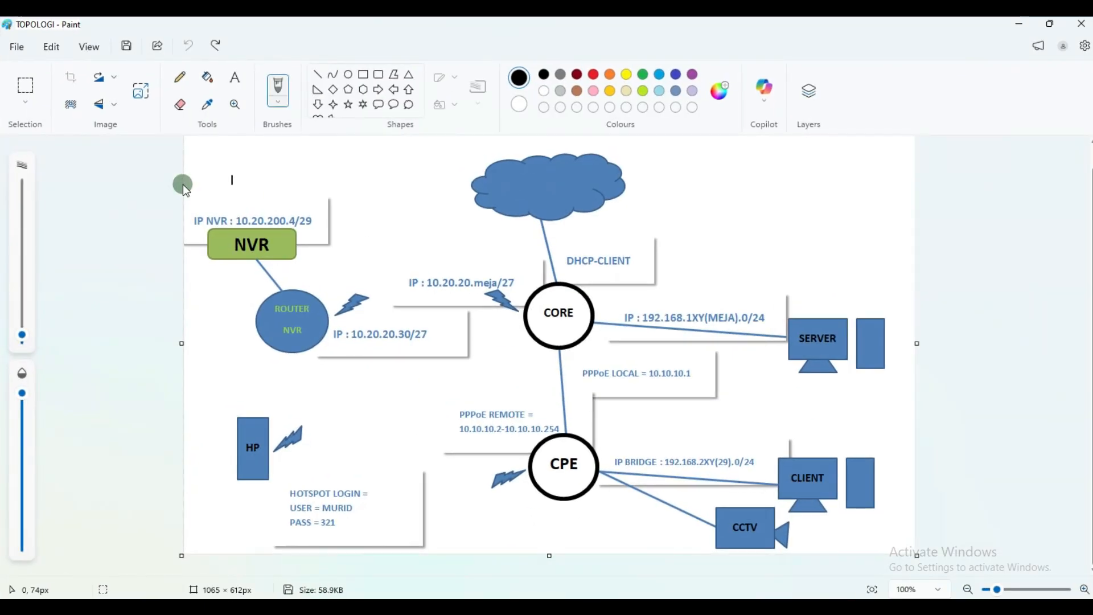
pyautogui.hotkey('ctrl', 'z')
pyautogui.moveTo(138, 226)
pyautogui.mouseDown()
pyautogui.moveTo(353, 259)
pyautogui.moveTo(361, 190)
pyautogui.moveTo(345, 193)
pyautogui.mouseUp()
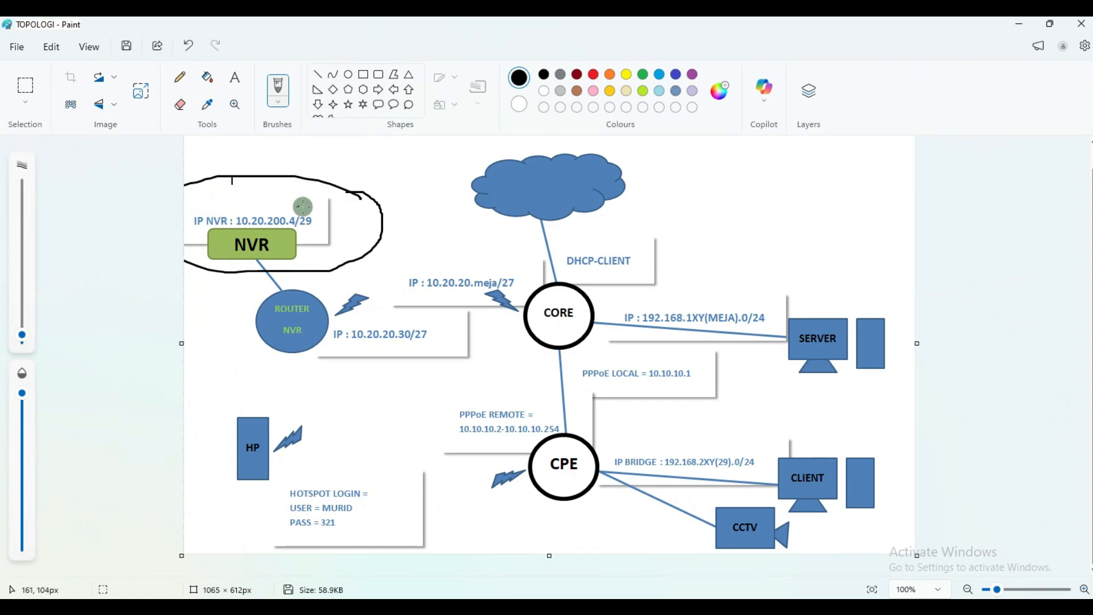
pyautogui.click(1017, 26)
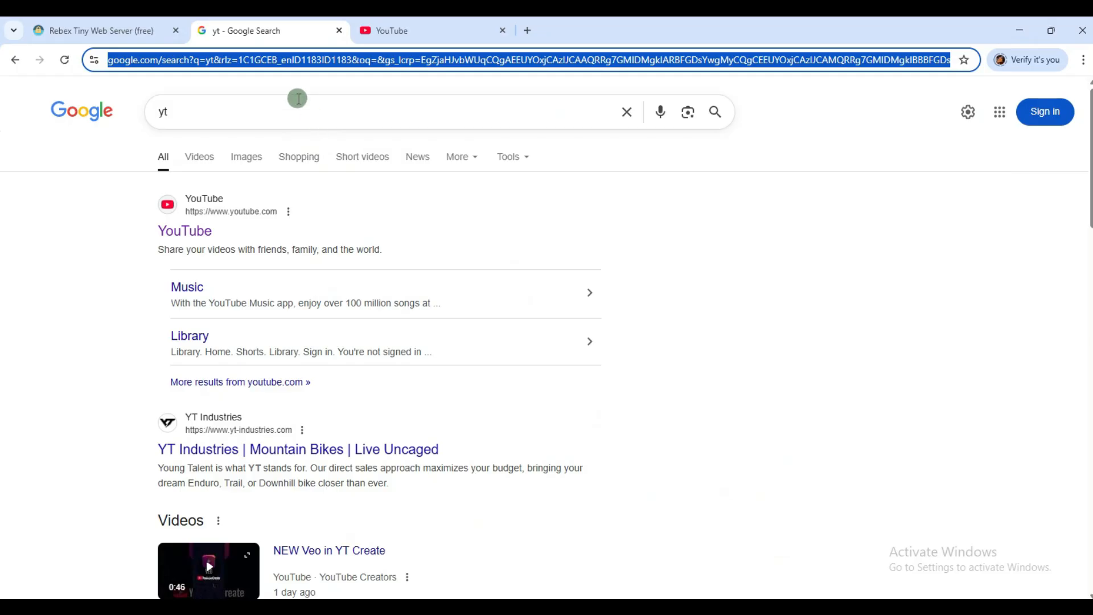
# Step: Close the search and YouTube tabs and type 10.20.200.4 into a new tab
pyautogui.click(340, 30)
pyautogui.click(342, 33)
pyautogui.click(207, 33)
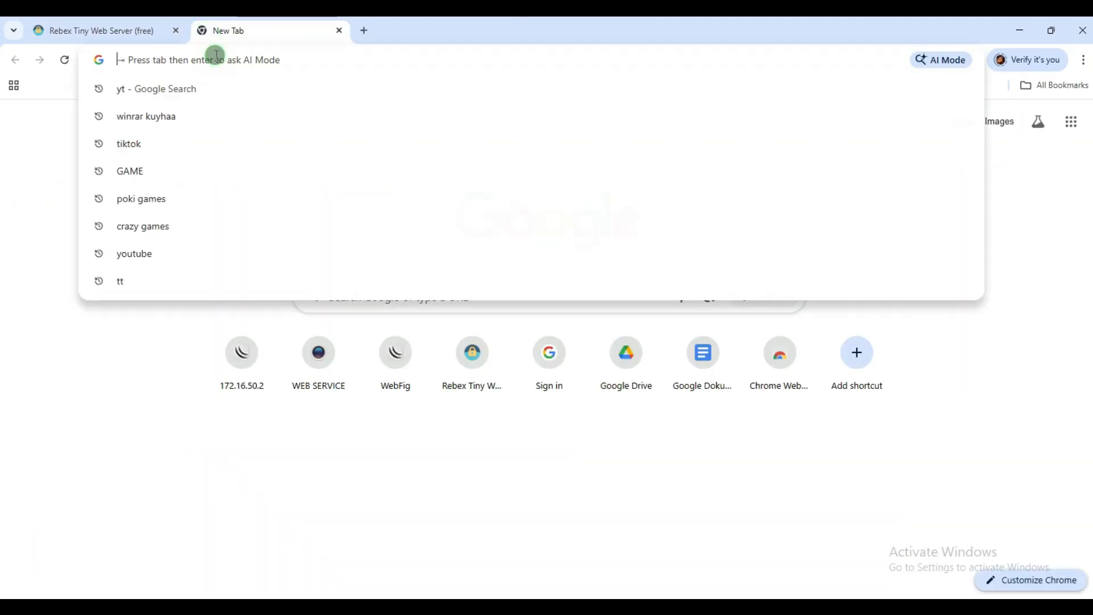
pyautogui.write('192.16')
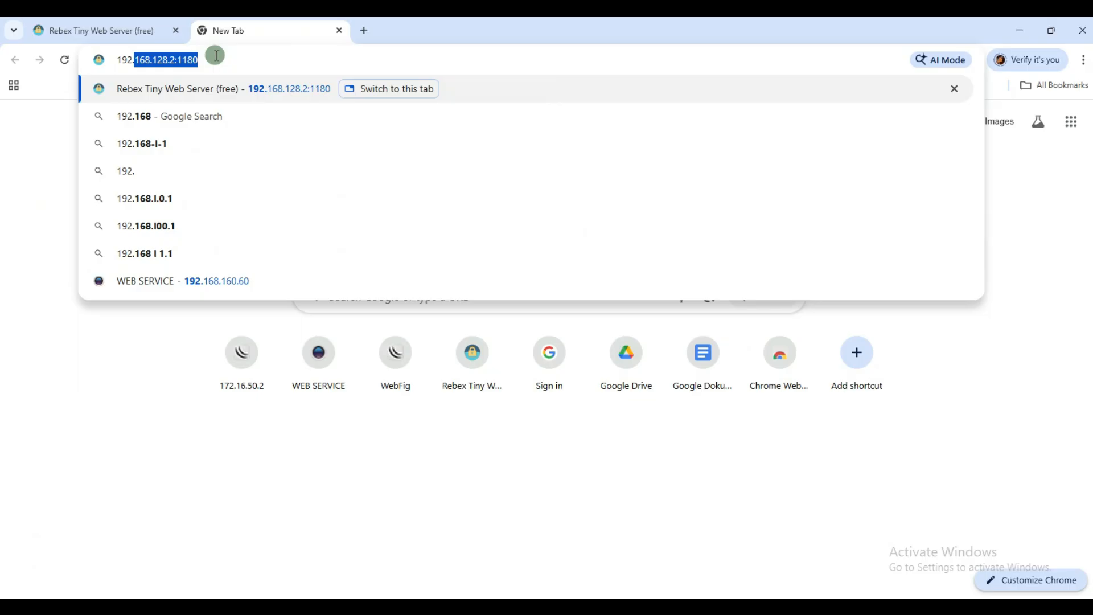
pyautogui.press('BackSpace')
pyautogui.press('BackSpace')
pyautogui.press('BackSpace')
pyautogui.press('BackSpace')
pyautogui.press('BackSpace')
pyautogui.press('BackSpace')
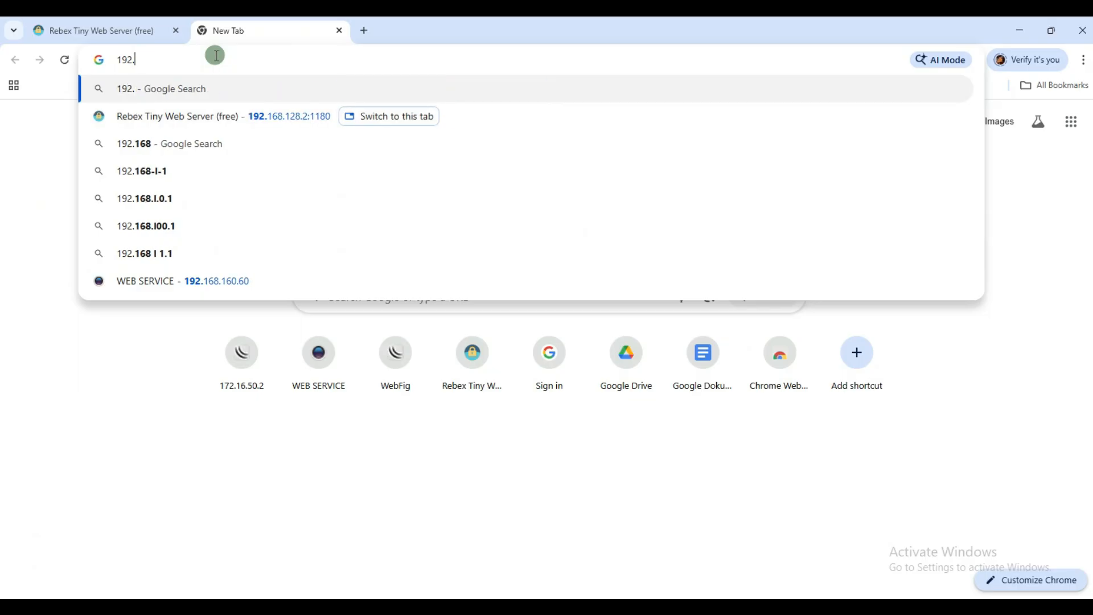
pyautogui.write('0.2')
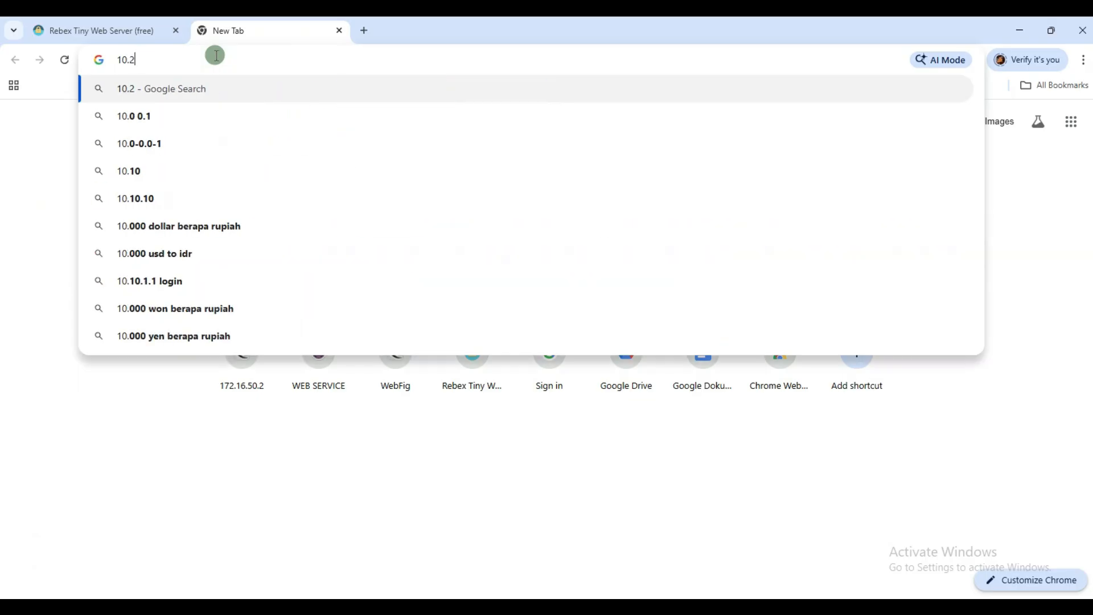
pyautogui.write('0.200.')
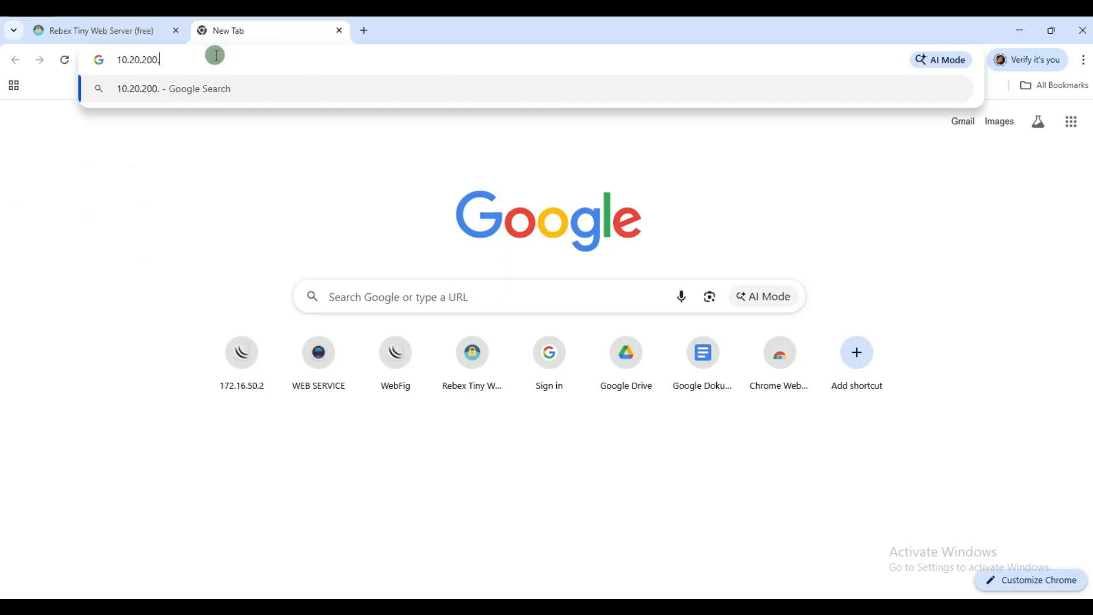
pyautogui.write('4')
# Step: Load 10.20.200.4 and log in with the saved user name and password, declining to save it
pyautogui.press('Return')
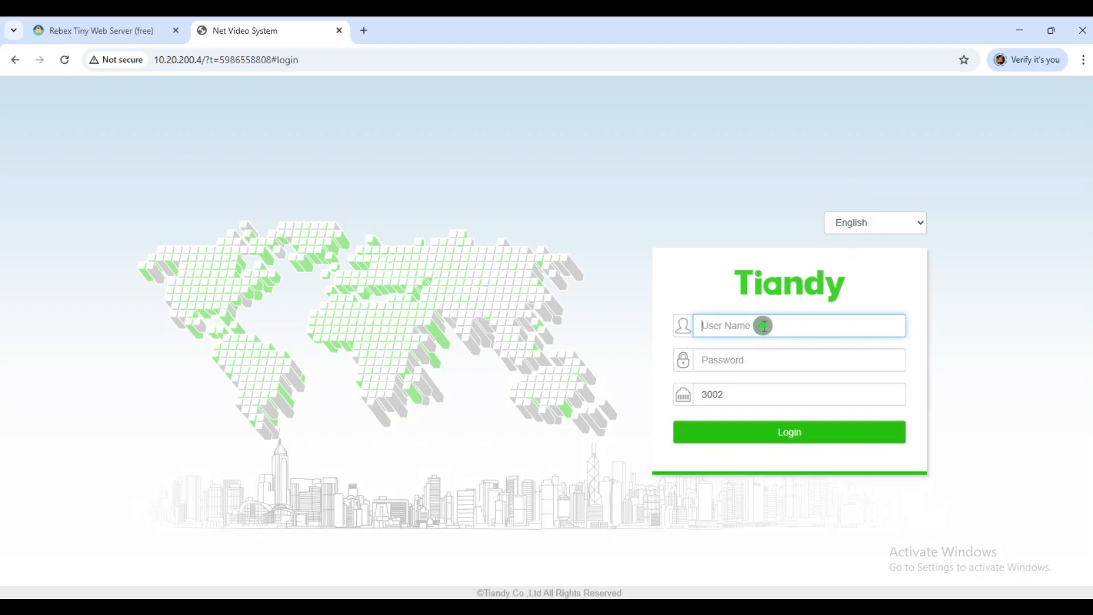
pyautogui.click(763, 325)
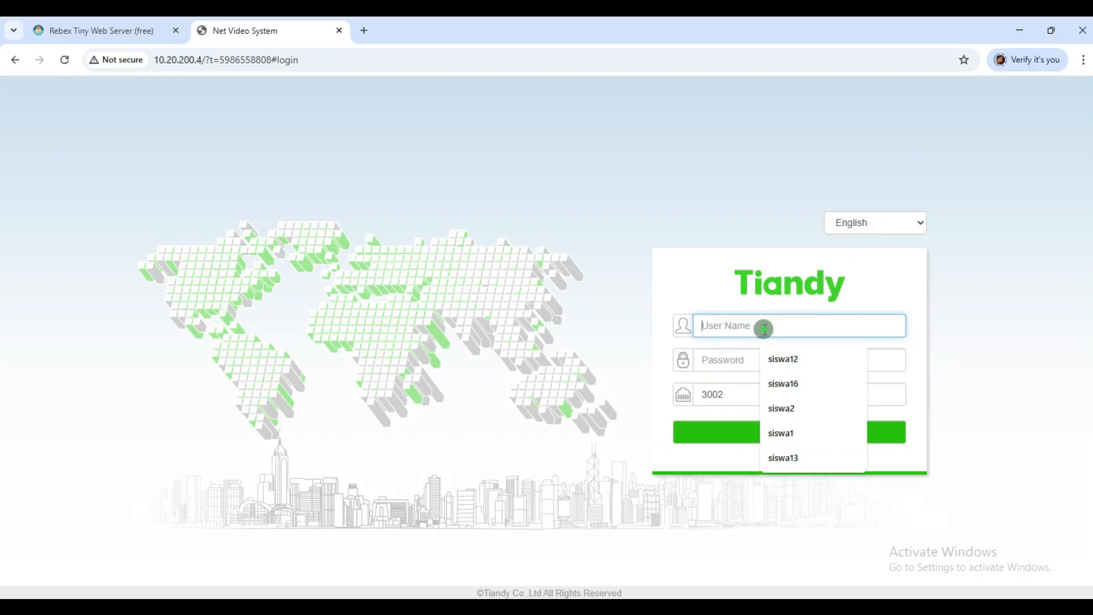
pyautogui.click(786, 359)
pyautogui.click(743, 360)
pyautogui.write('••••')
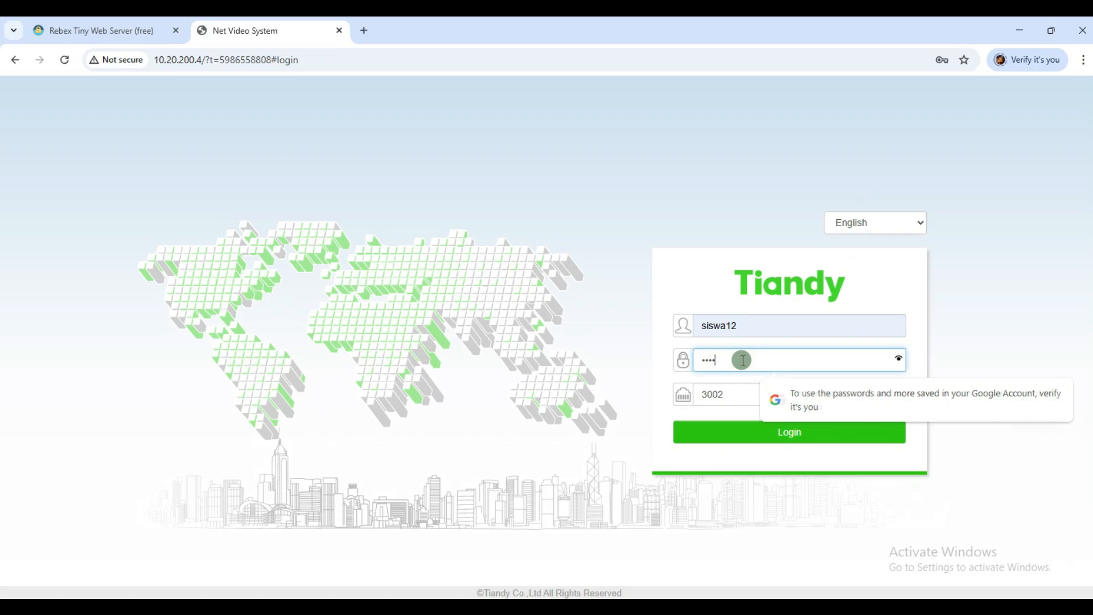
pyautogui.write('••••')
pyautogui.click(738, 433)
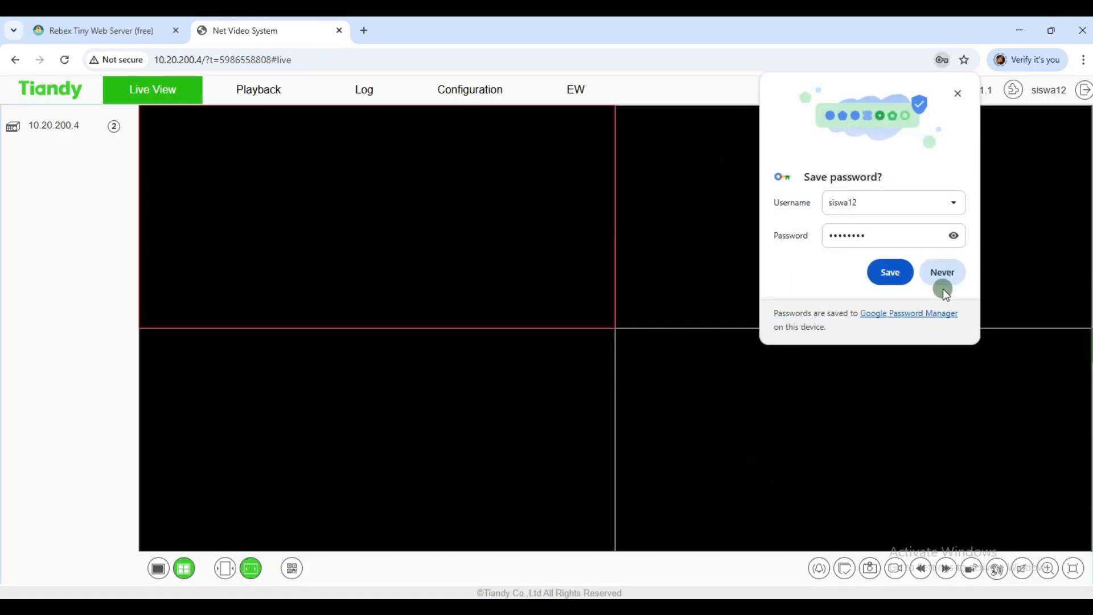
pyautogui.click(895, 272)
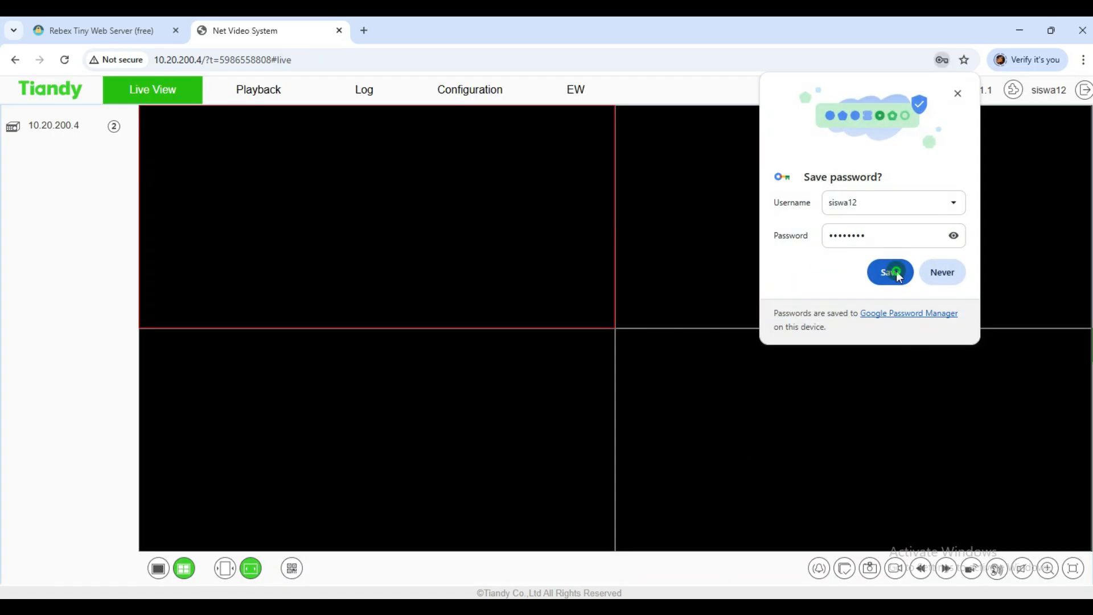
# Step: Open the NVR's digital channel management and its Customized Adding form
pyautogui.click(472, 91)
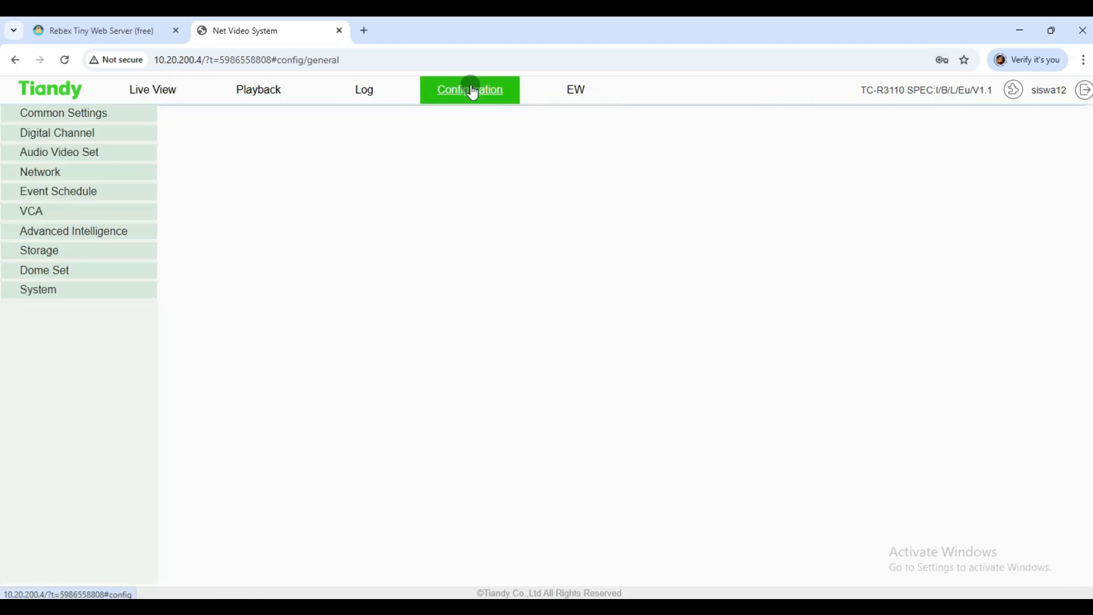
pyautogui.click(334, 89)
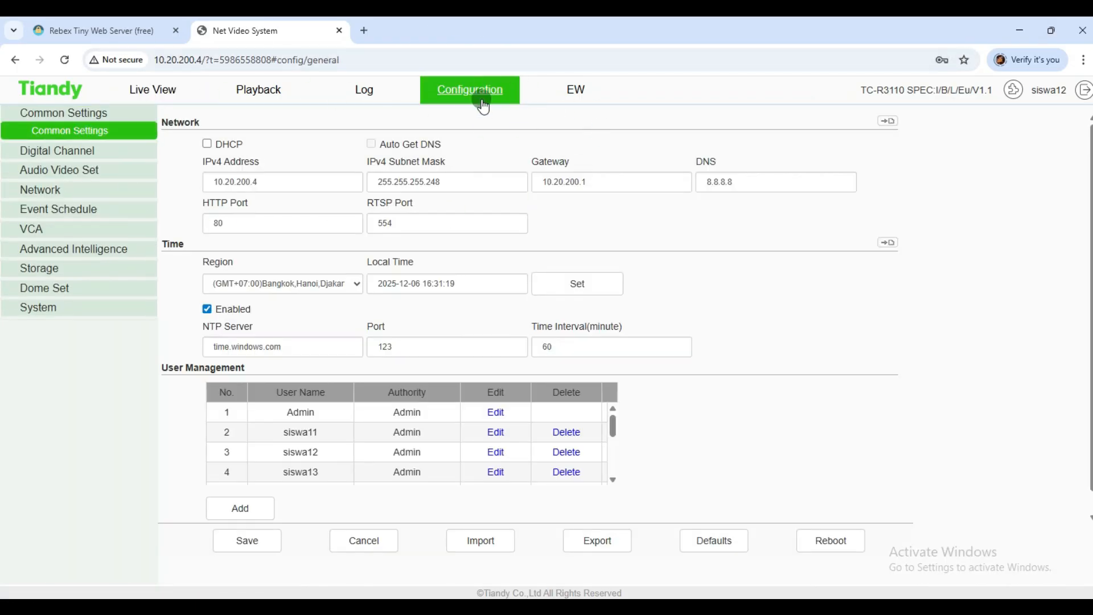
pyautogui.click(63, 150)
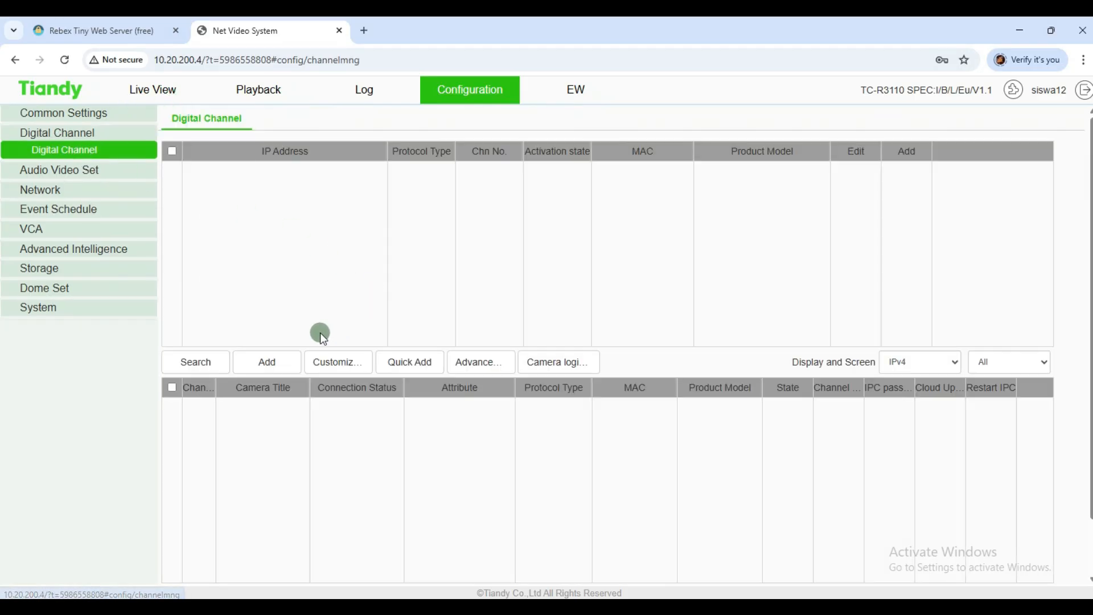
pyautogui.click(342, 364)
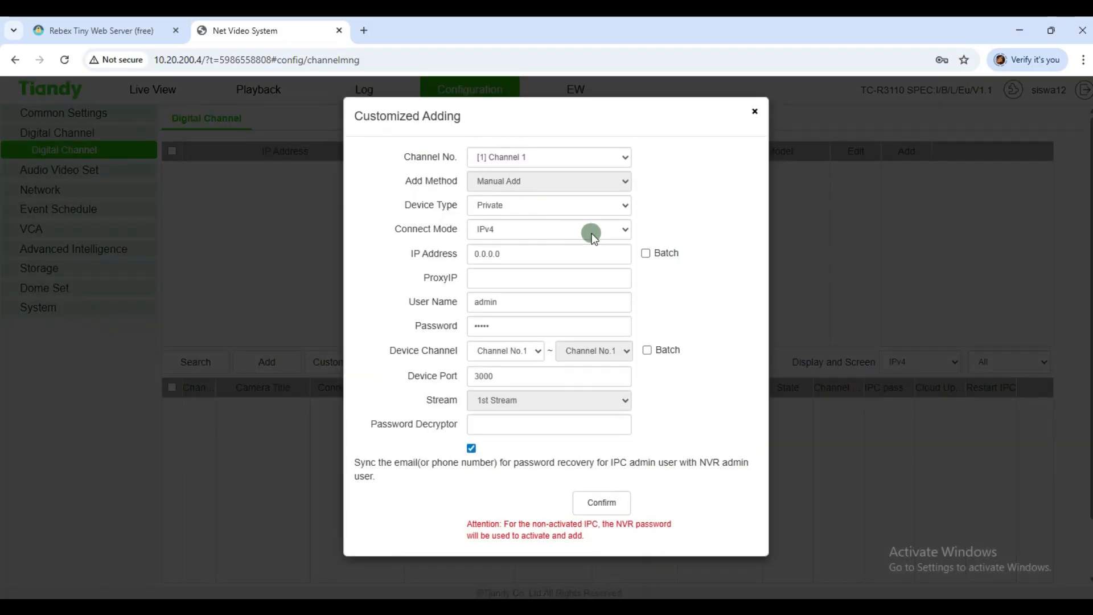
# Step: Set the Device Type to RTSP in the Customized Adding form
pyautogui.click(542, 207)
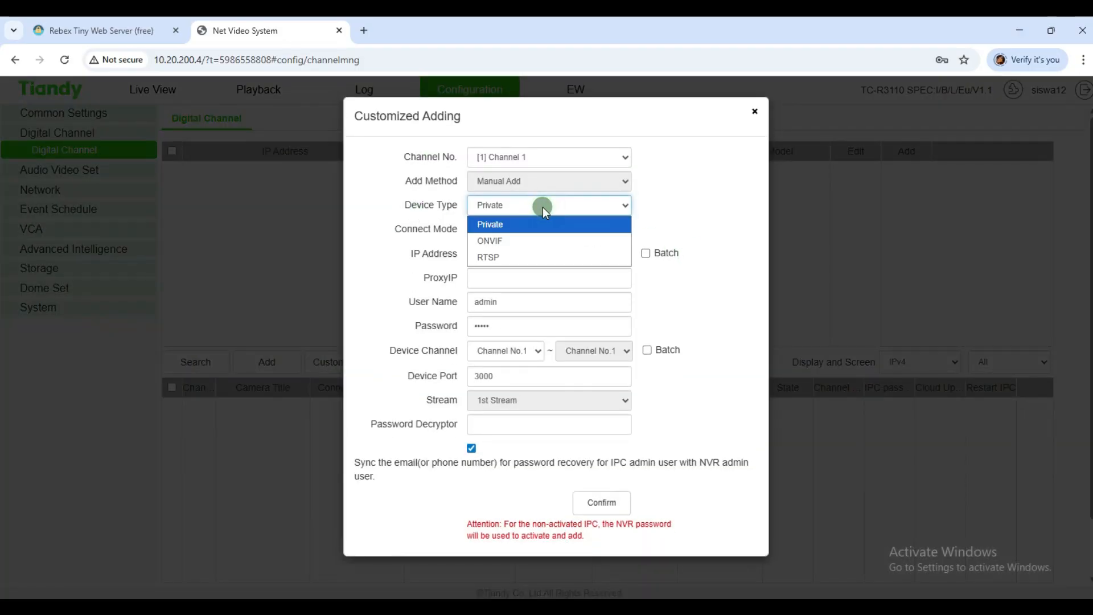
pyautogui.click(524, 256)
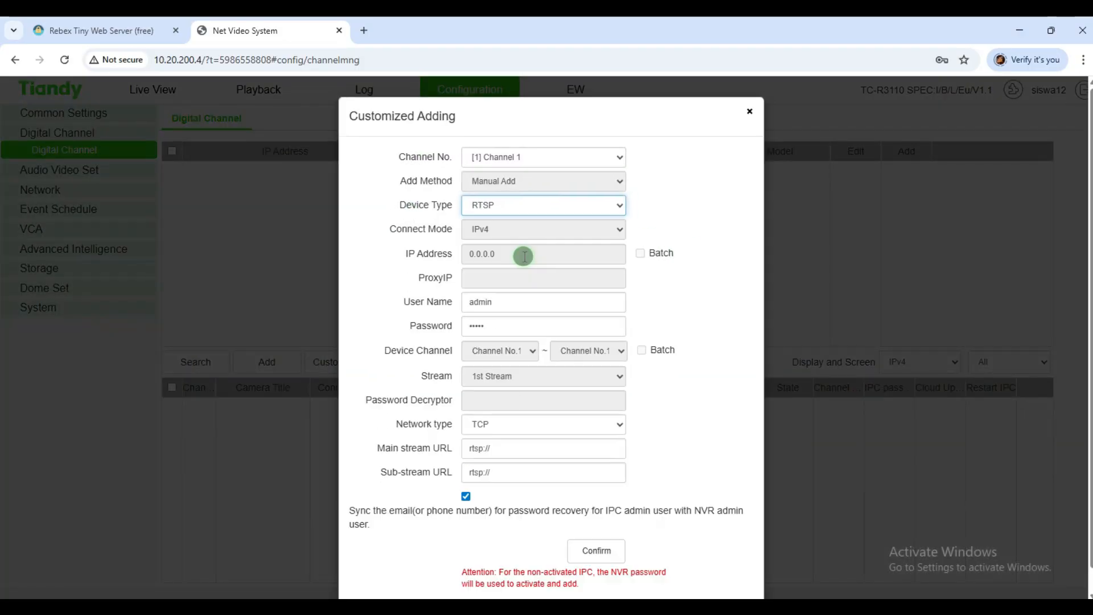
pyautogui.click(527, 206)
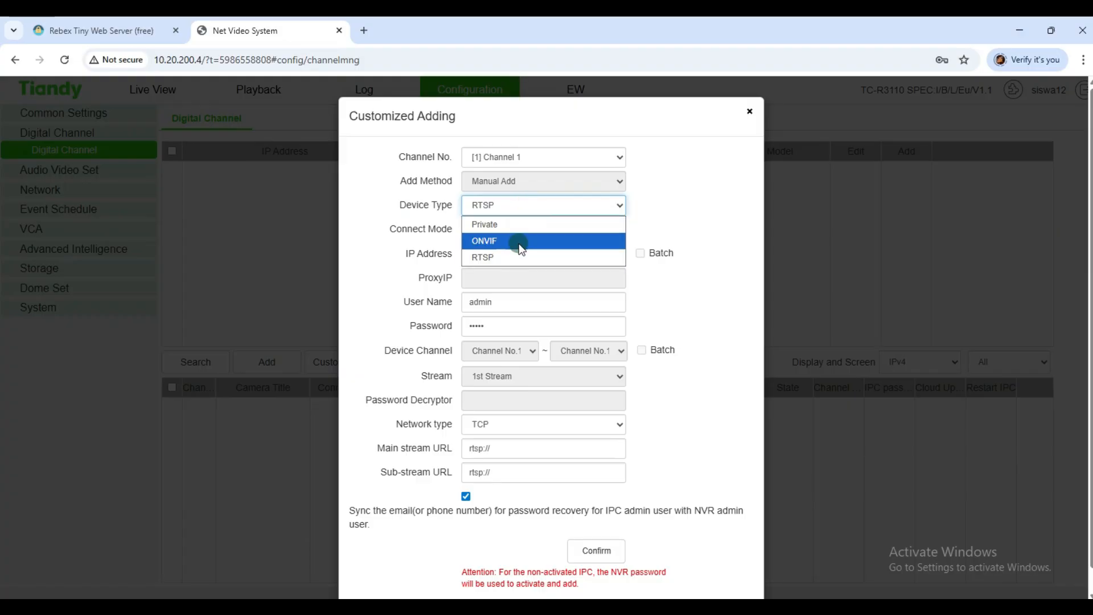
pyautogui.click(689, 212)
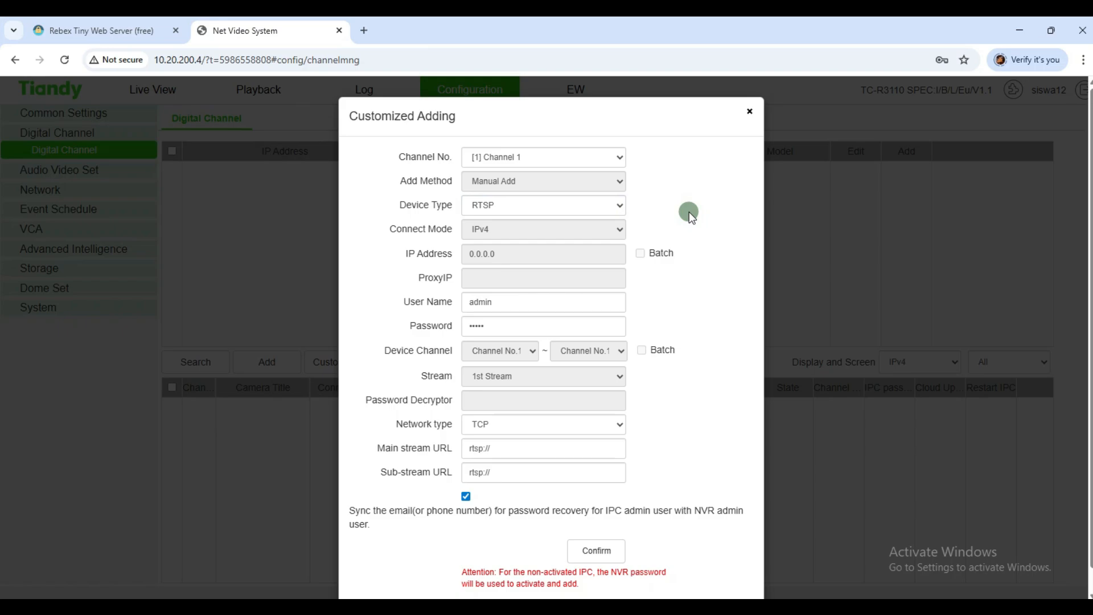
pyautogui.click(576, 206)
pyautogui.click(575, 206)
pyautogui.click(575, 206)
pyautogui.click(531, 254)
# Step: Focus the Main stream URL field, then bring WinBox's DHCP leases forward
pyautogui.click(544, 444)
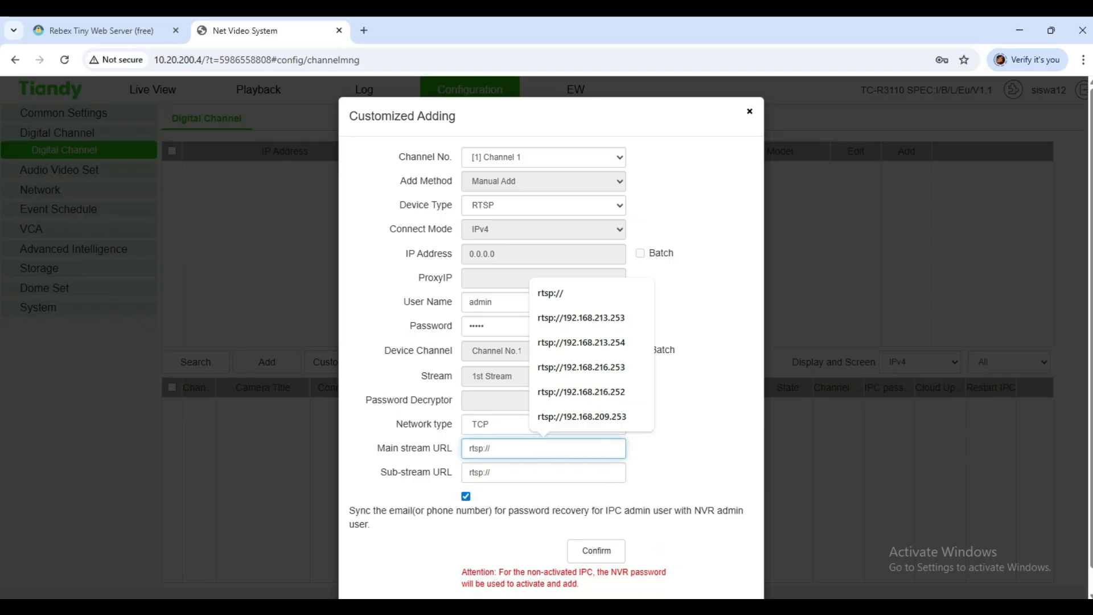
pyautogui.moveTo(647, 582)
pyautogui.click(674, 564)
# Step: Copy the 192.168.228.253 lease address and paste it after rtsp:// in the Main and Sub-stream URLs
pyautogui.doubleClick(273, 241)
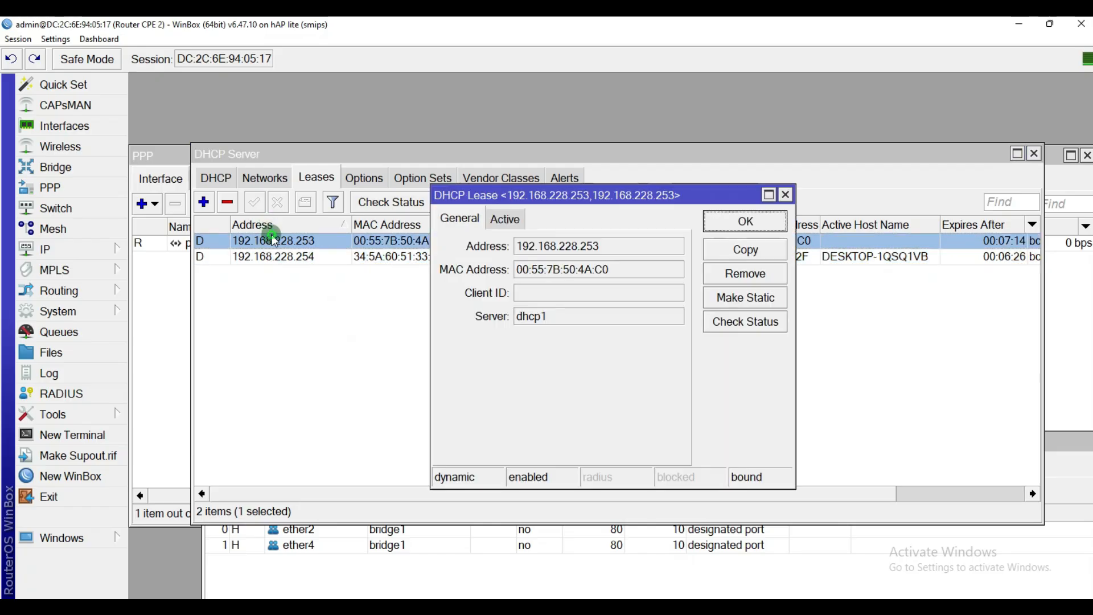
pyautogui.click(608, 249)
pyautogui.moveTo(608, 249); pyautogui.dragTo(508, 250)
pyautogui.hotkey('ctrl', 'c')
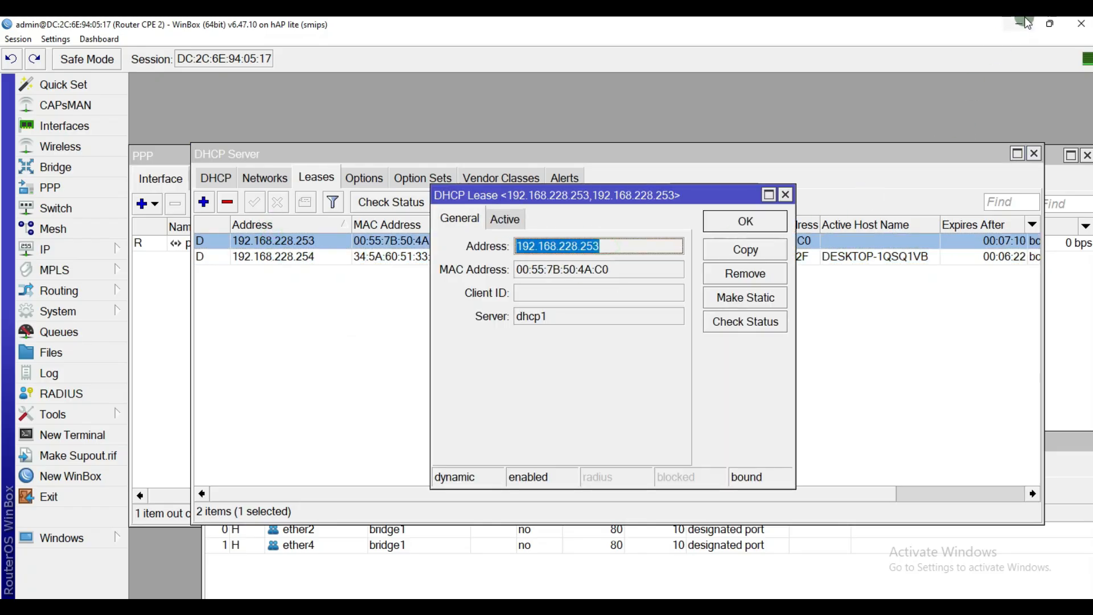
pyautogui.hotkey('alt', 'Tab')
pyautogui.click(513, 441)
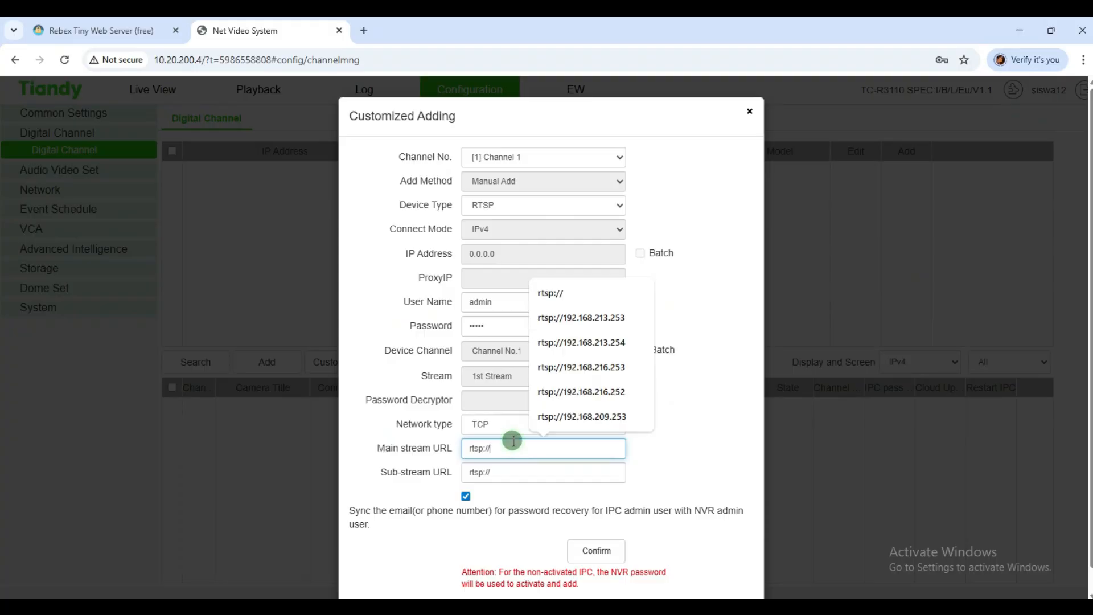
pyautogui.hotkey('ctrl', 'v')
pyautogui.click(531, 472)
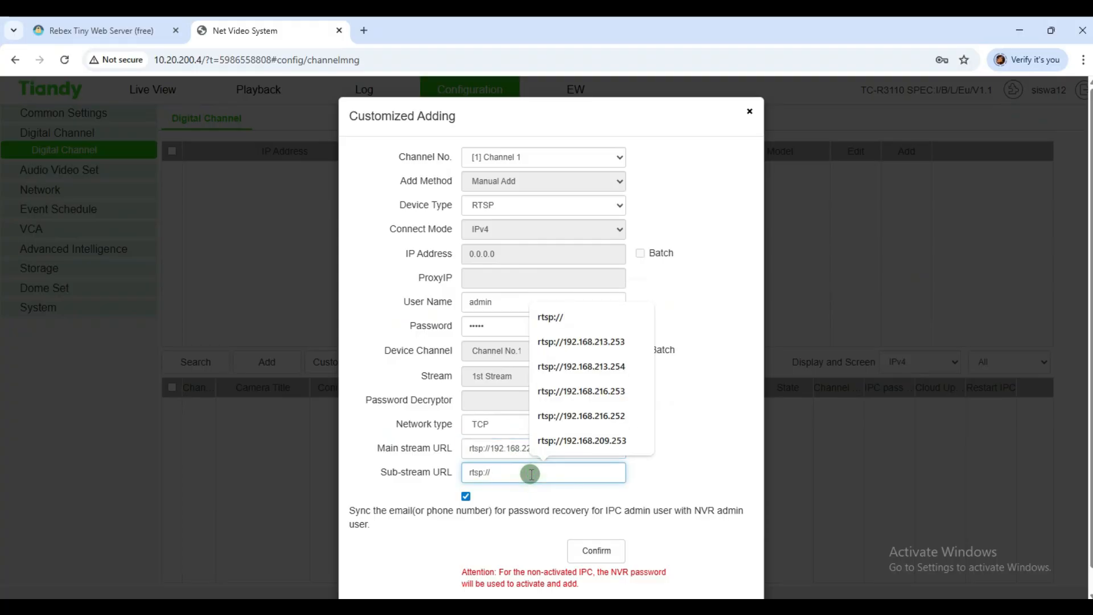
pyautogui.hotkey('ctrl', 'v')
# Step: Recopy 192.168.228.253 from the lease details and select the Main stream URL address for replacing
pyautogui.click(575, 450)
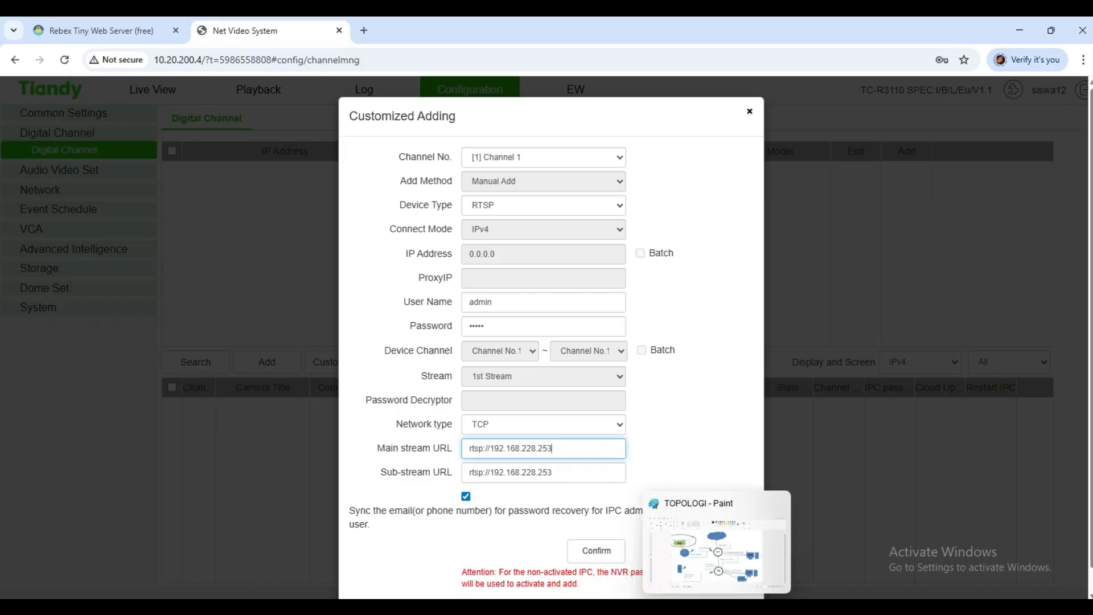
pyautogui.moveTo(626, 607)
pyautogui.click(700, 549)
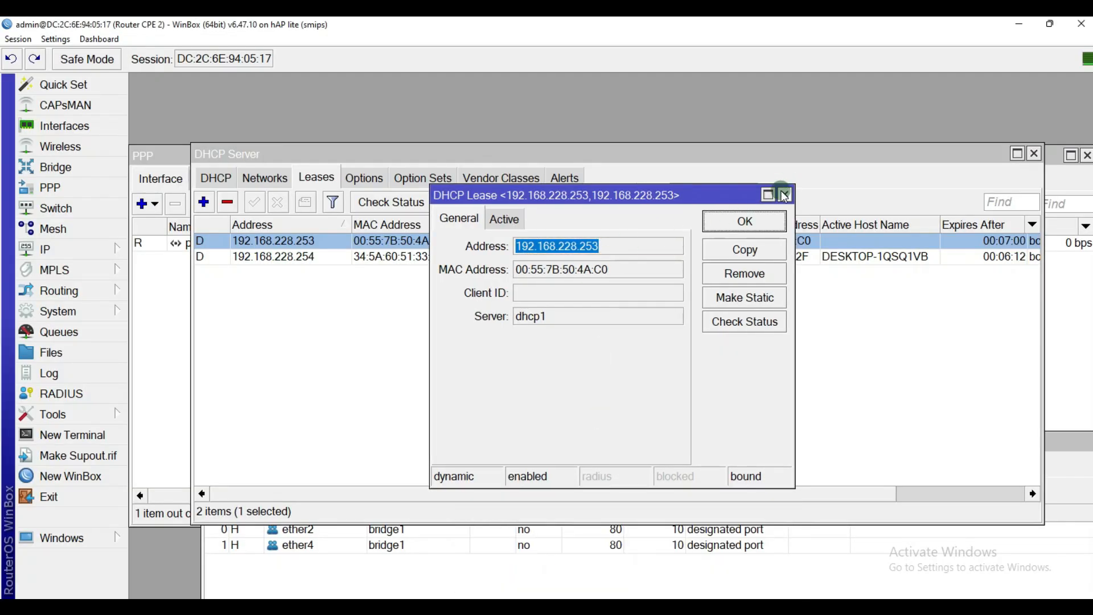
pyautogui.click(787, 190)
pyautogui.doubleClick(306, 239)
pyautogui.moveTo(592, 246); pyautogui.dragTo(500, 251)
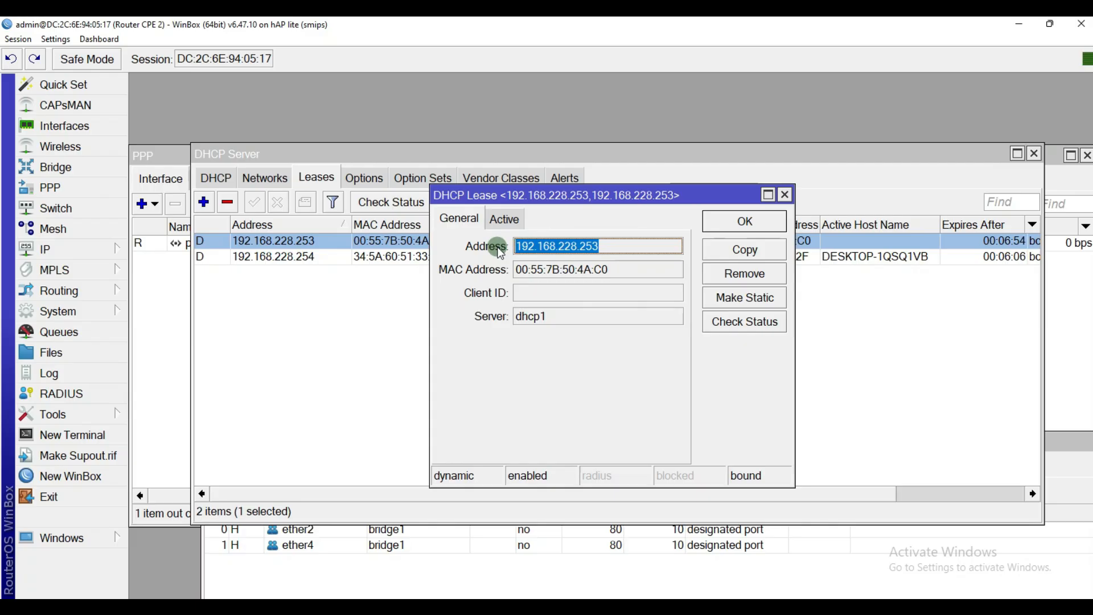
pyautogui.click(787, 194)
pyautogui.click(649, 549)
pyautogui.moveTo(573, 450); pyautogui.dragTo(489, 448)
pyautogui.hotkey('ctrl', 'c')
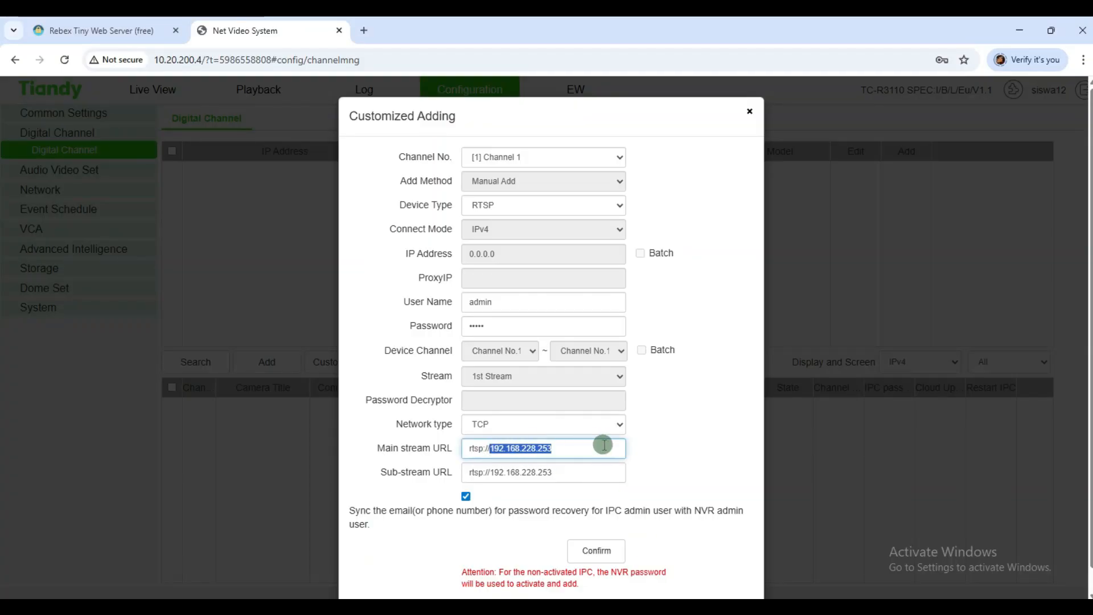
# Step: Re-paste rtsp://192.168.228.253 into the Main and Sub-stream URLs and confirm Channel 1
pyautogui.press('BackSpace')
pyautogui.click(568, 476)
pyautogui.press('BackSpace')
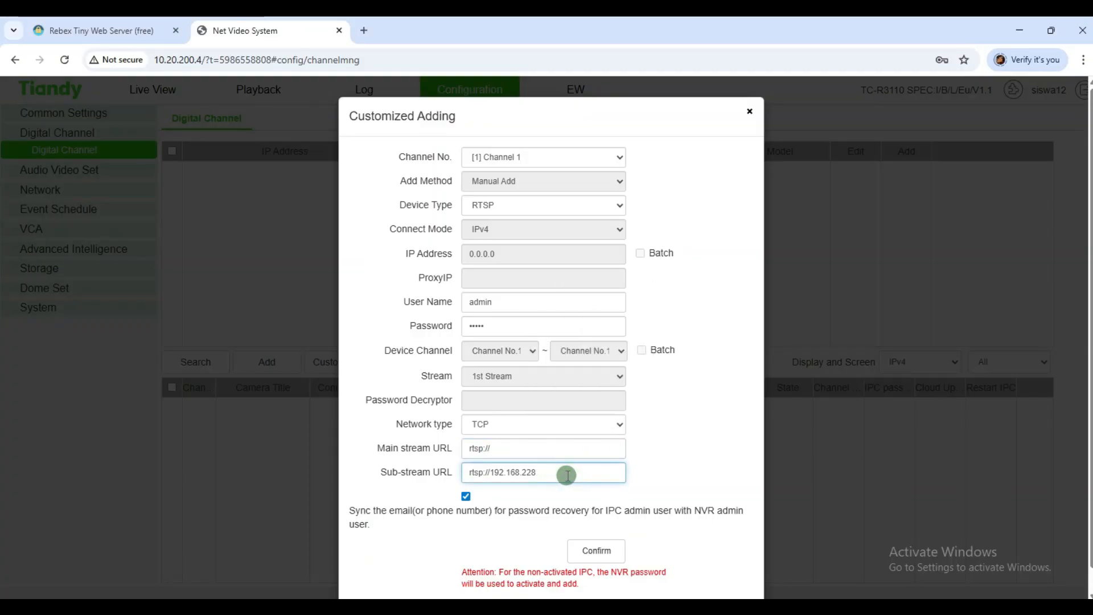
pyautogui.press('BackSpace')
pyautogui.press('BackSpace')
pyautogui.press('BackSpace')
pyautogui.press('BackSpace')
pyautogui.press('BackSpace')
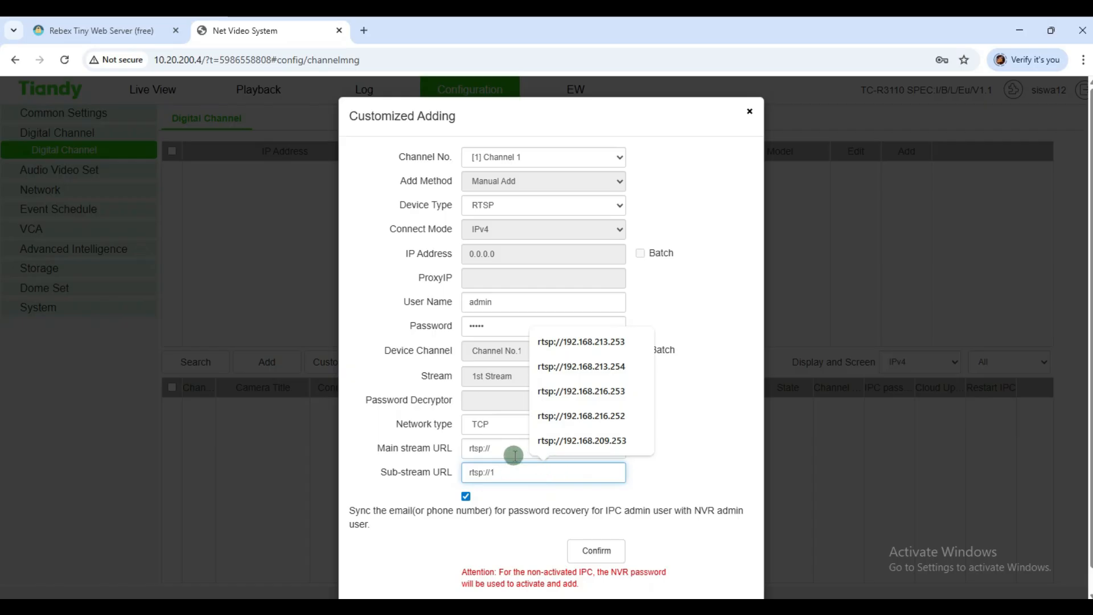
pyautogui.click(514, 454)
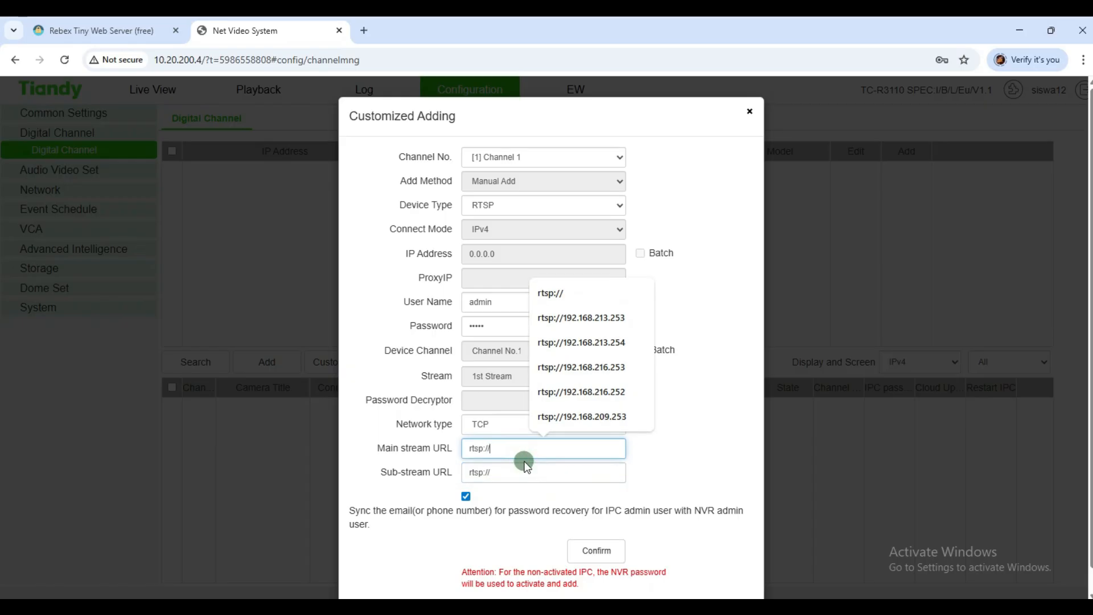
pyautogui.hotkey('ctrl', 'v')
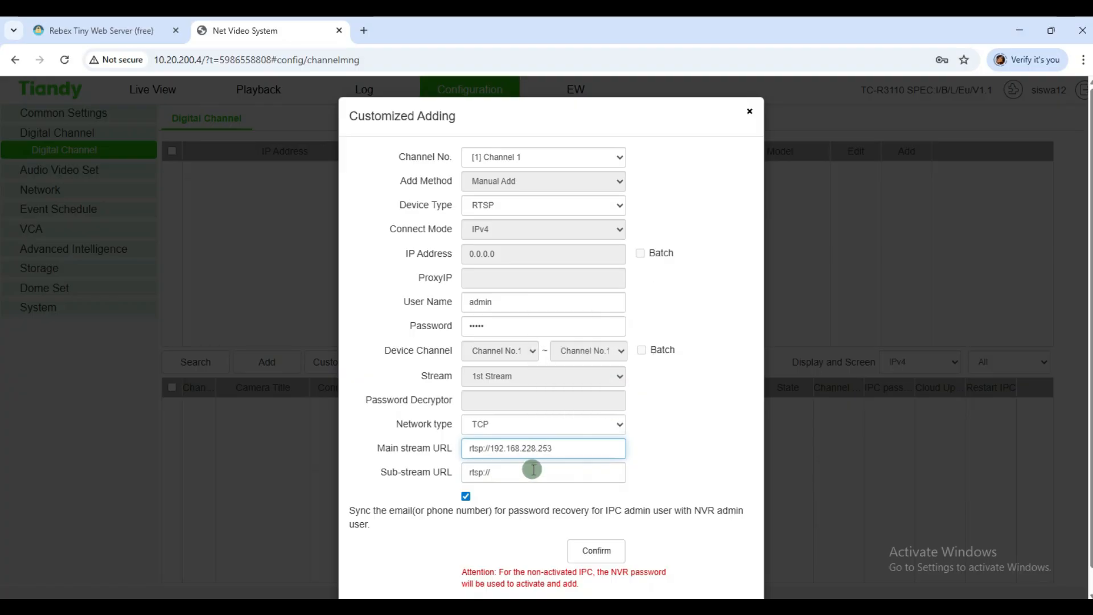
pyautogui.click(532, 470)
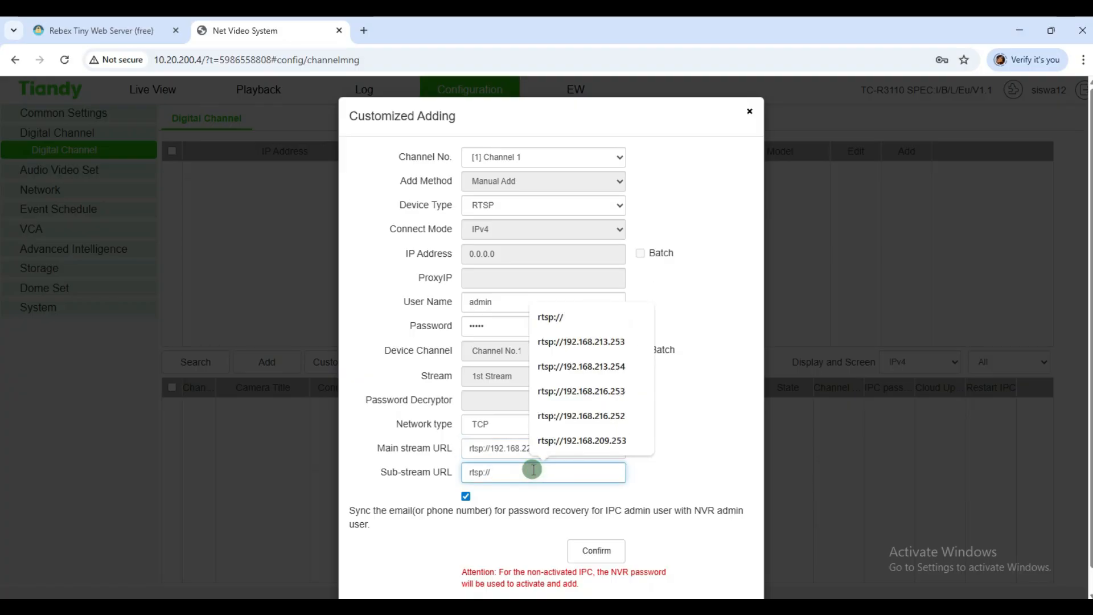
pyautogui.hotkey('ctrl', 'v')
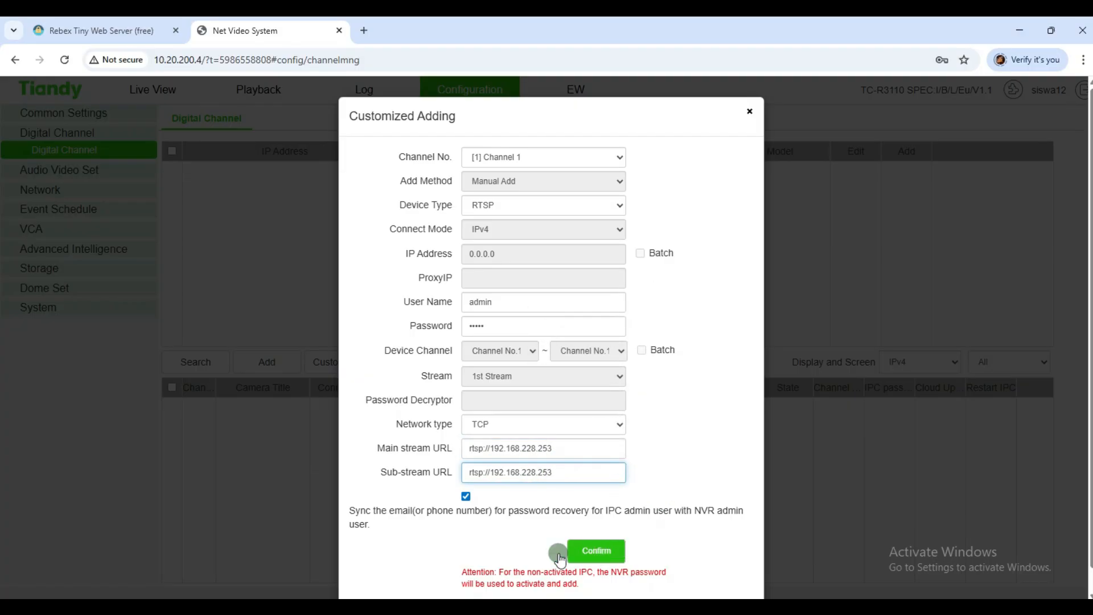
pyautogui.click(587, 550)
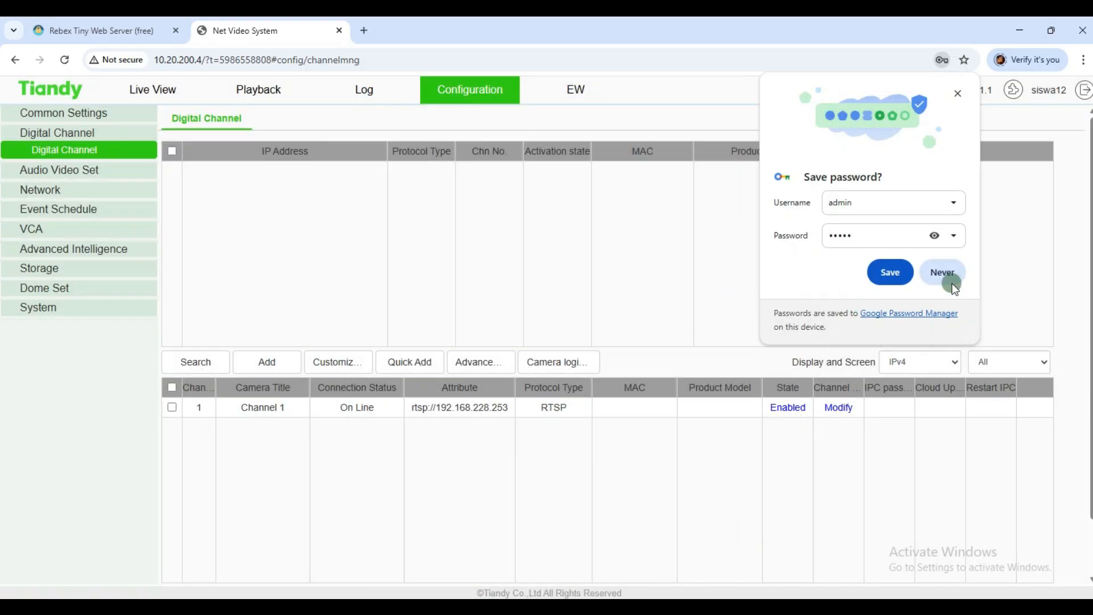
# Step: Stream Channel 1 in Live View past the No Disk warning, then remove Paint's NVR ellipse
pyautogui.click(908, 273)
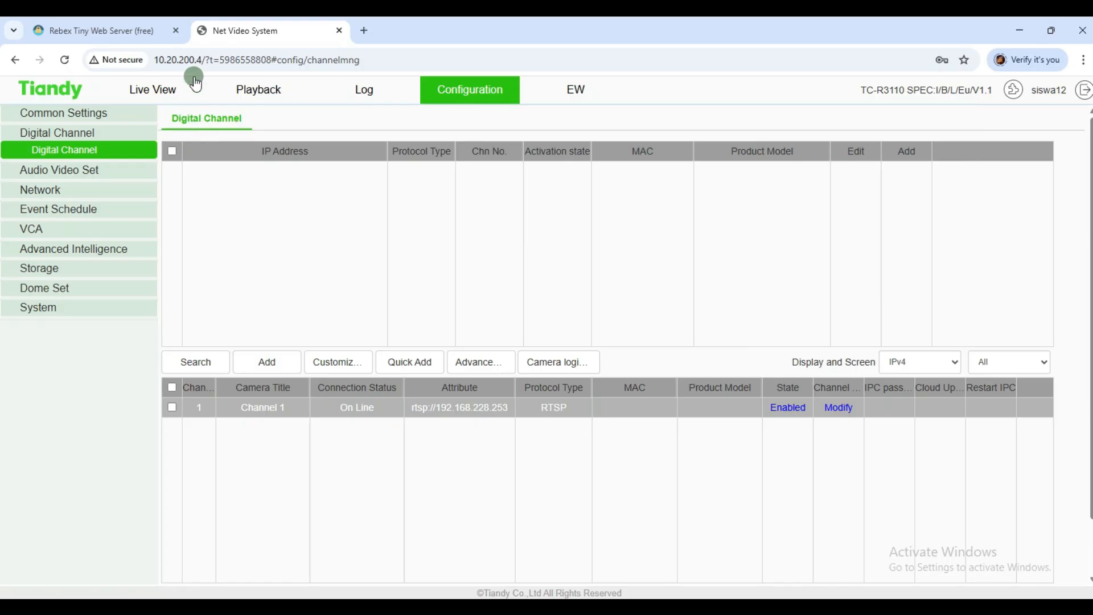
pyautogui.click(146, 90)
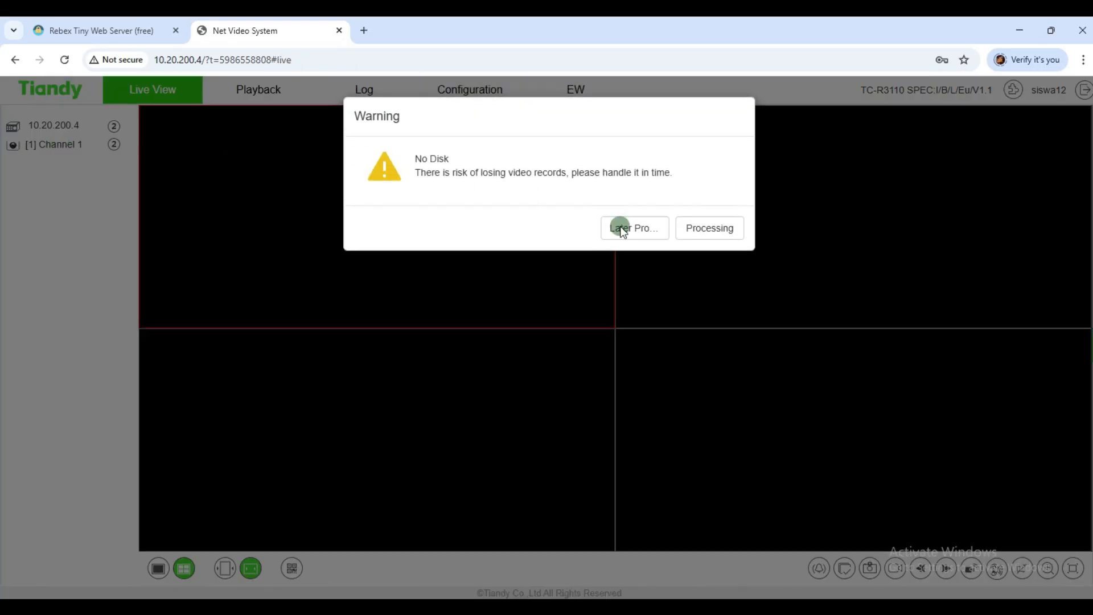
pyautogui.click(709, 231)
pyautogui.click(149, 90)
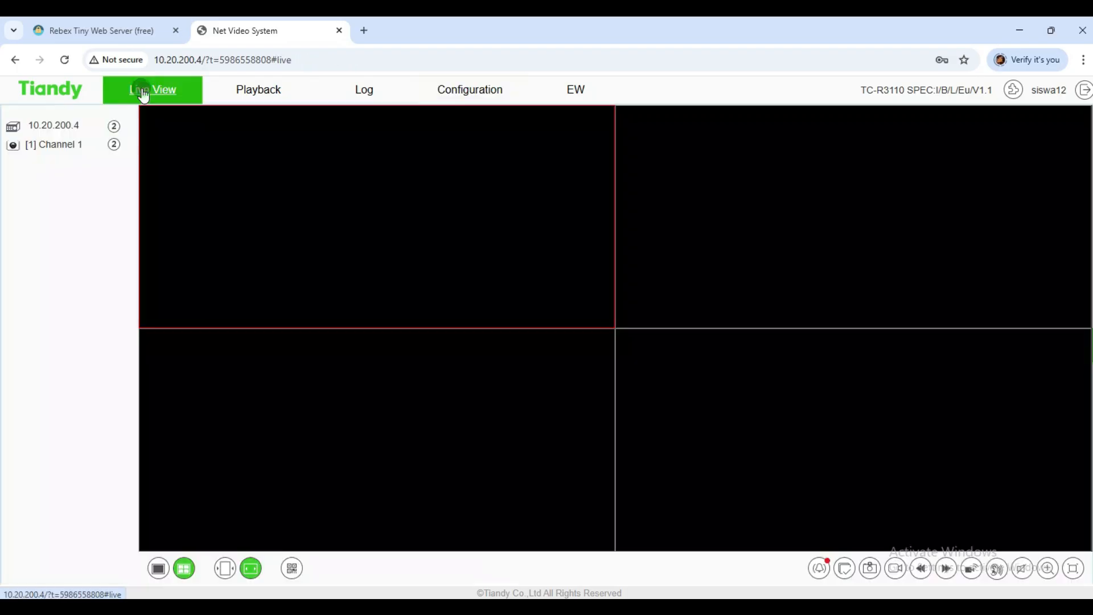
pyautogui.click(58, 146)
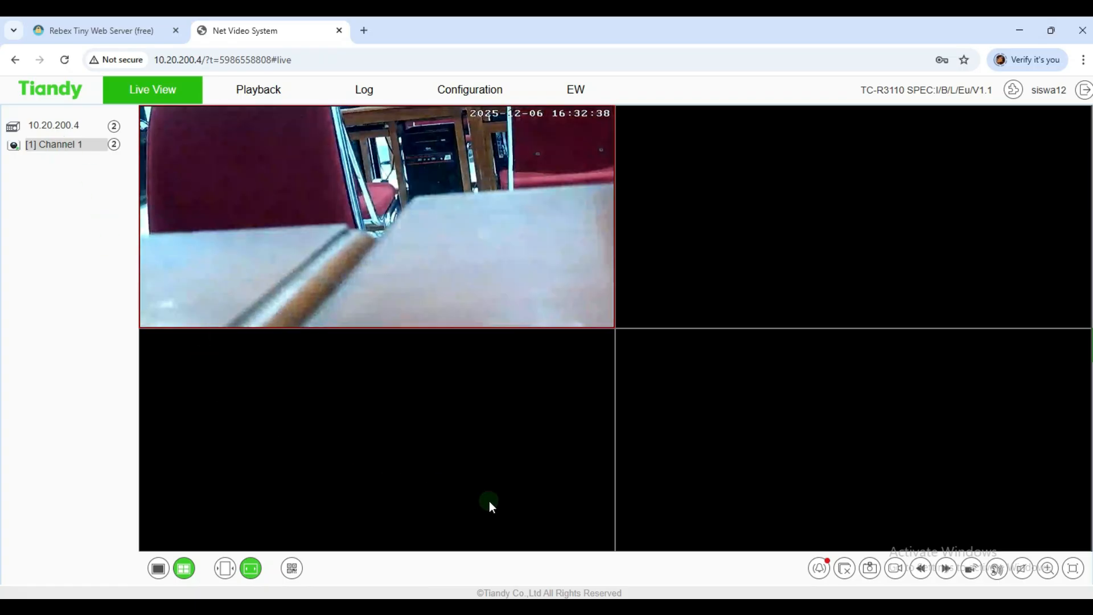
pyautogui.hotkey('alt', 'Tab')
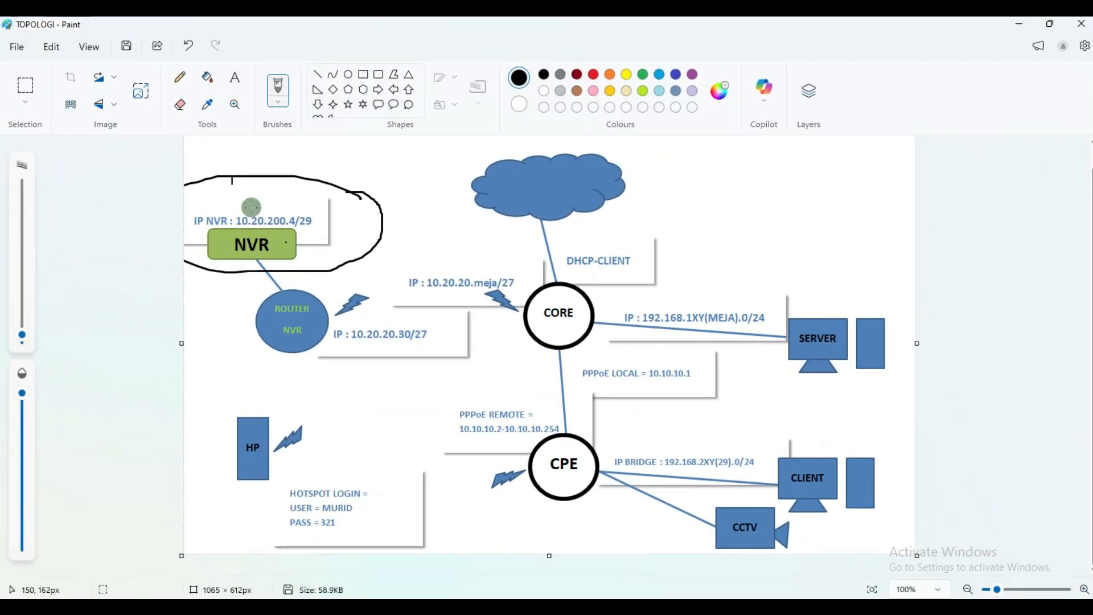
pyautogui.click(188, 46)
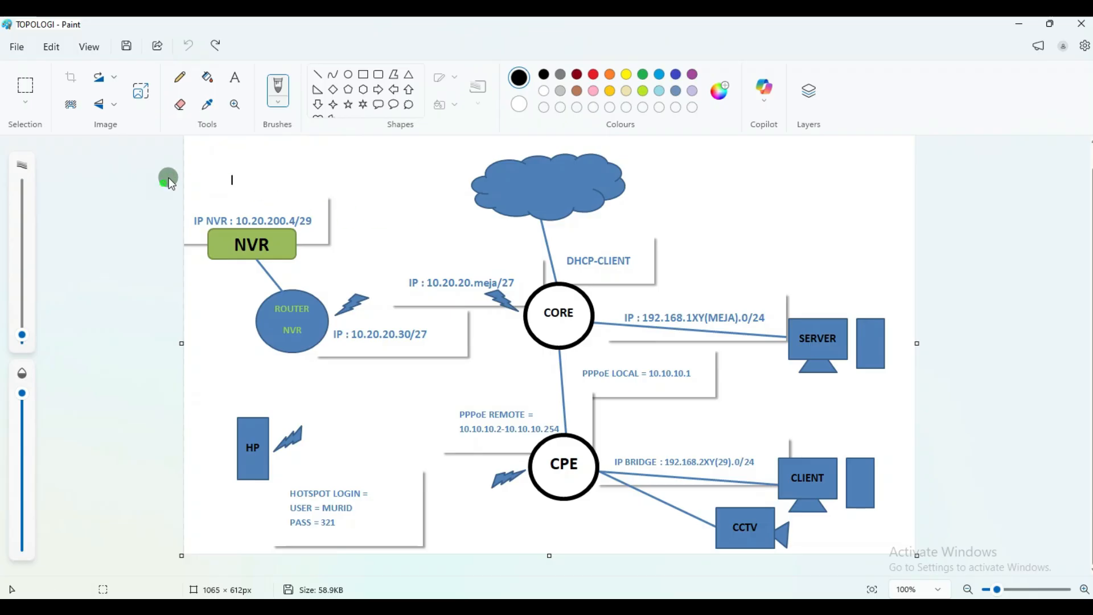